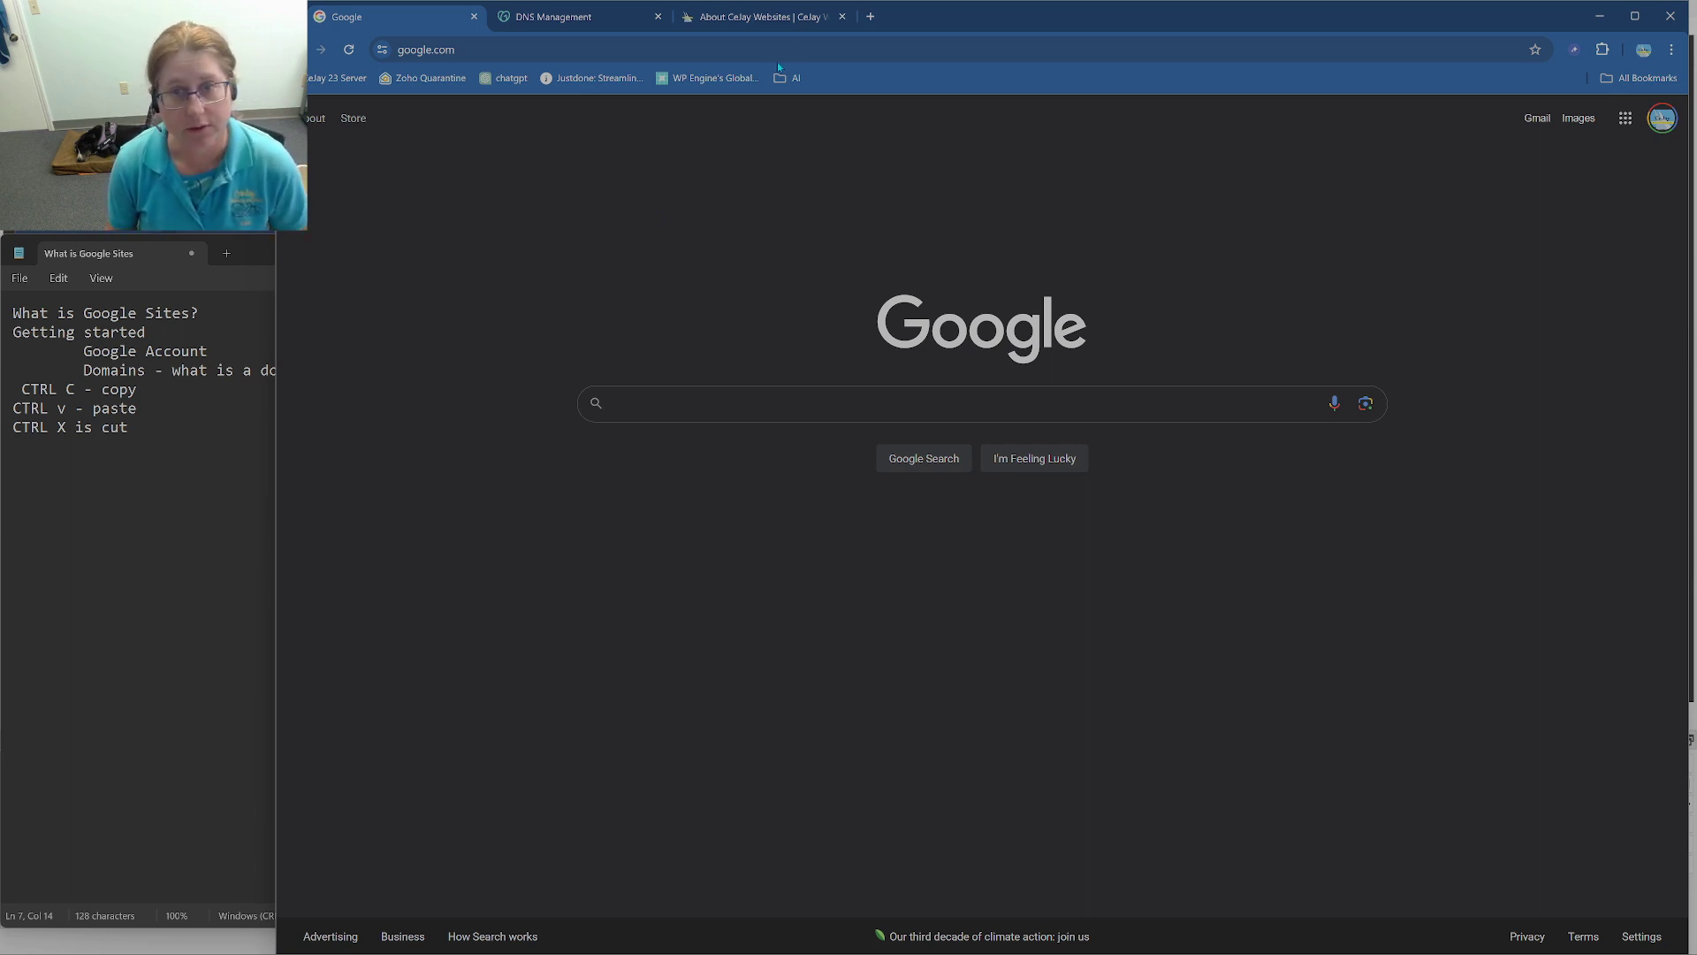
Step: Open the godaddy.com website in a new browser tab
click(871, 16)
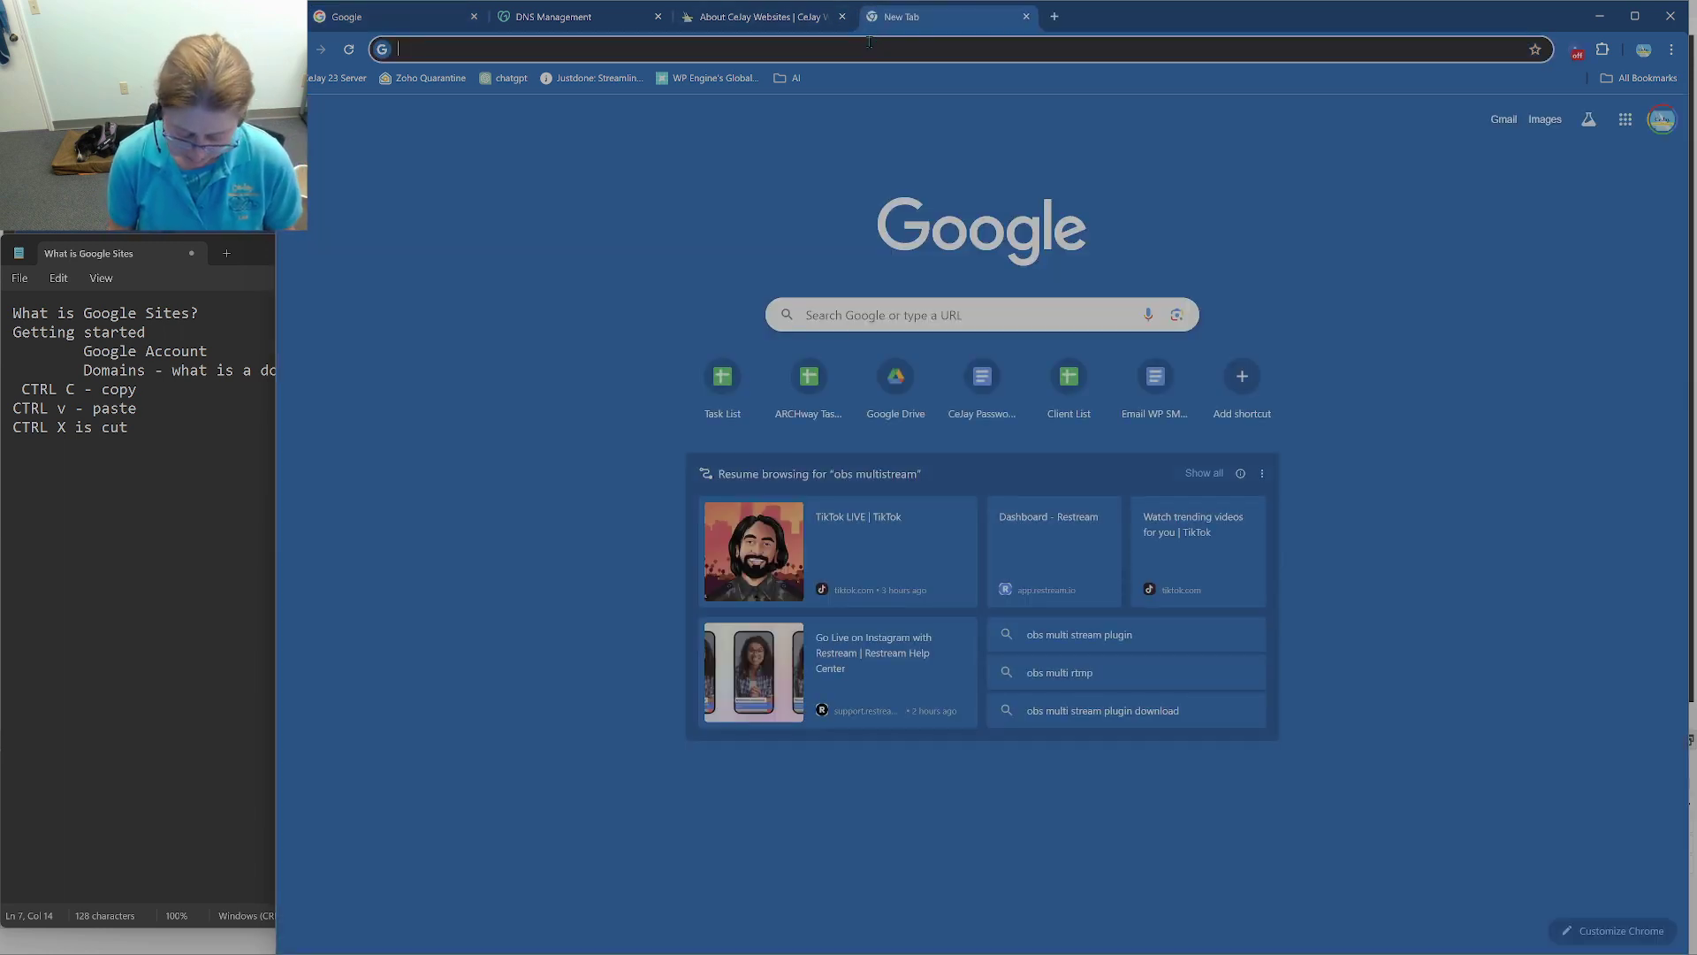
text(go)
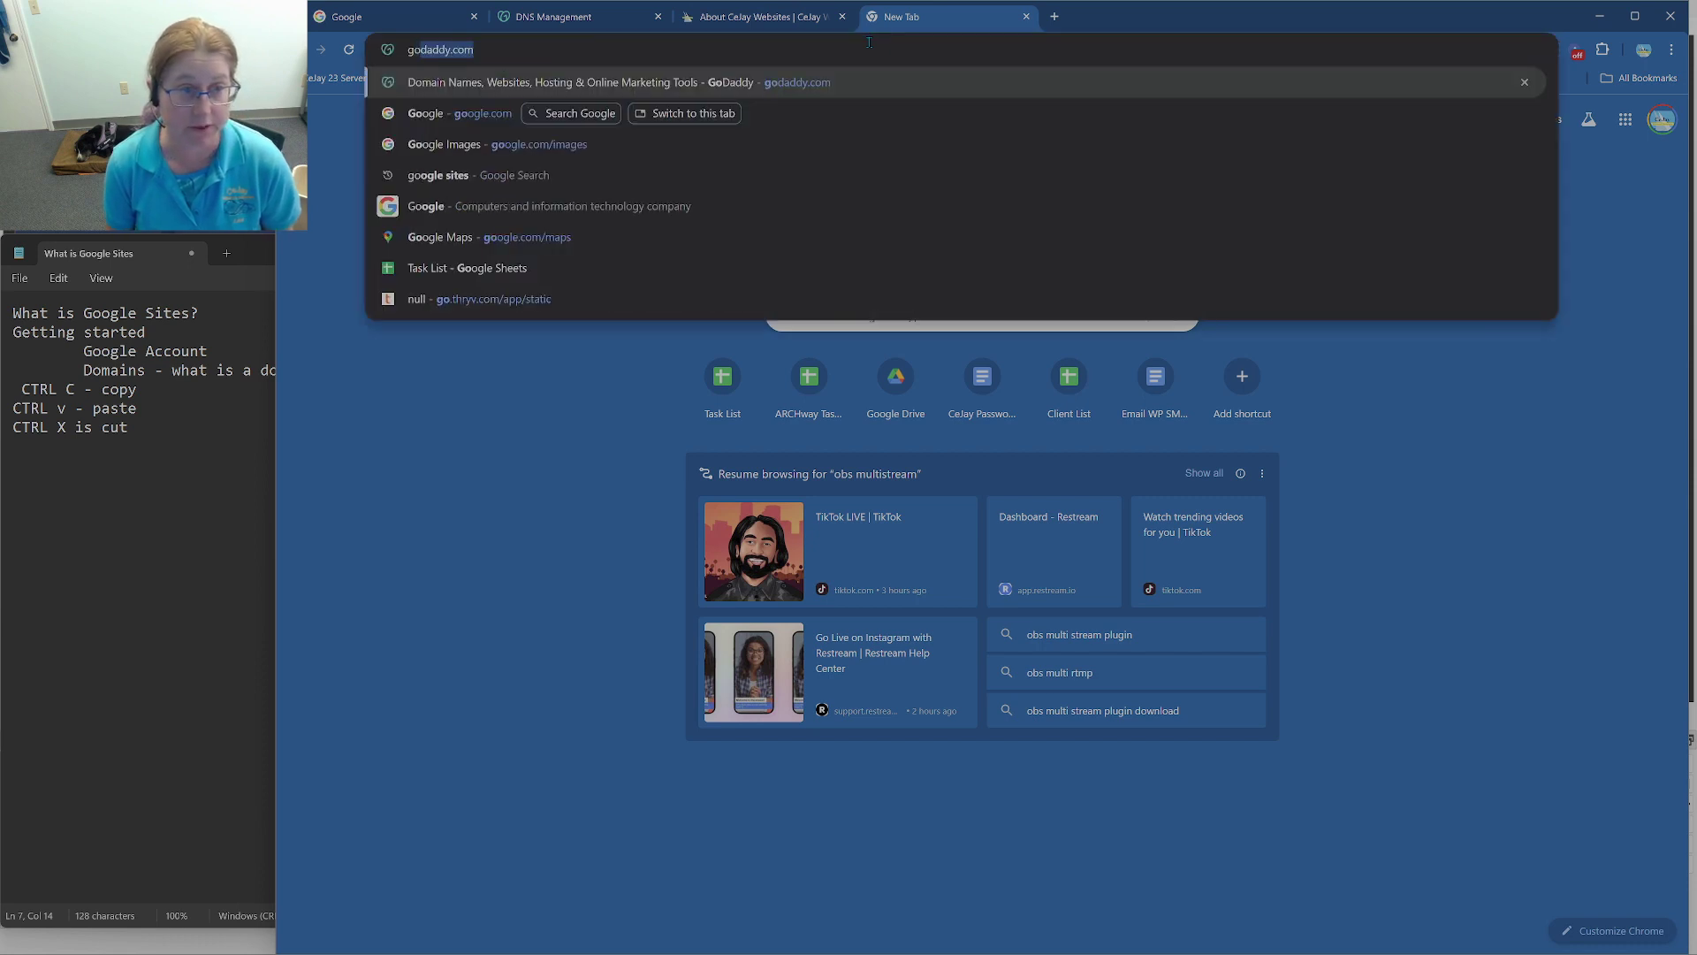
key(Return)
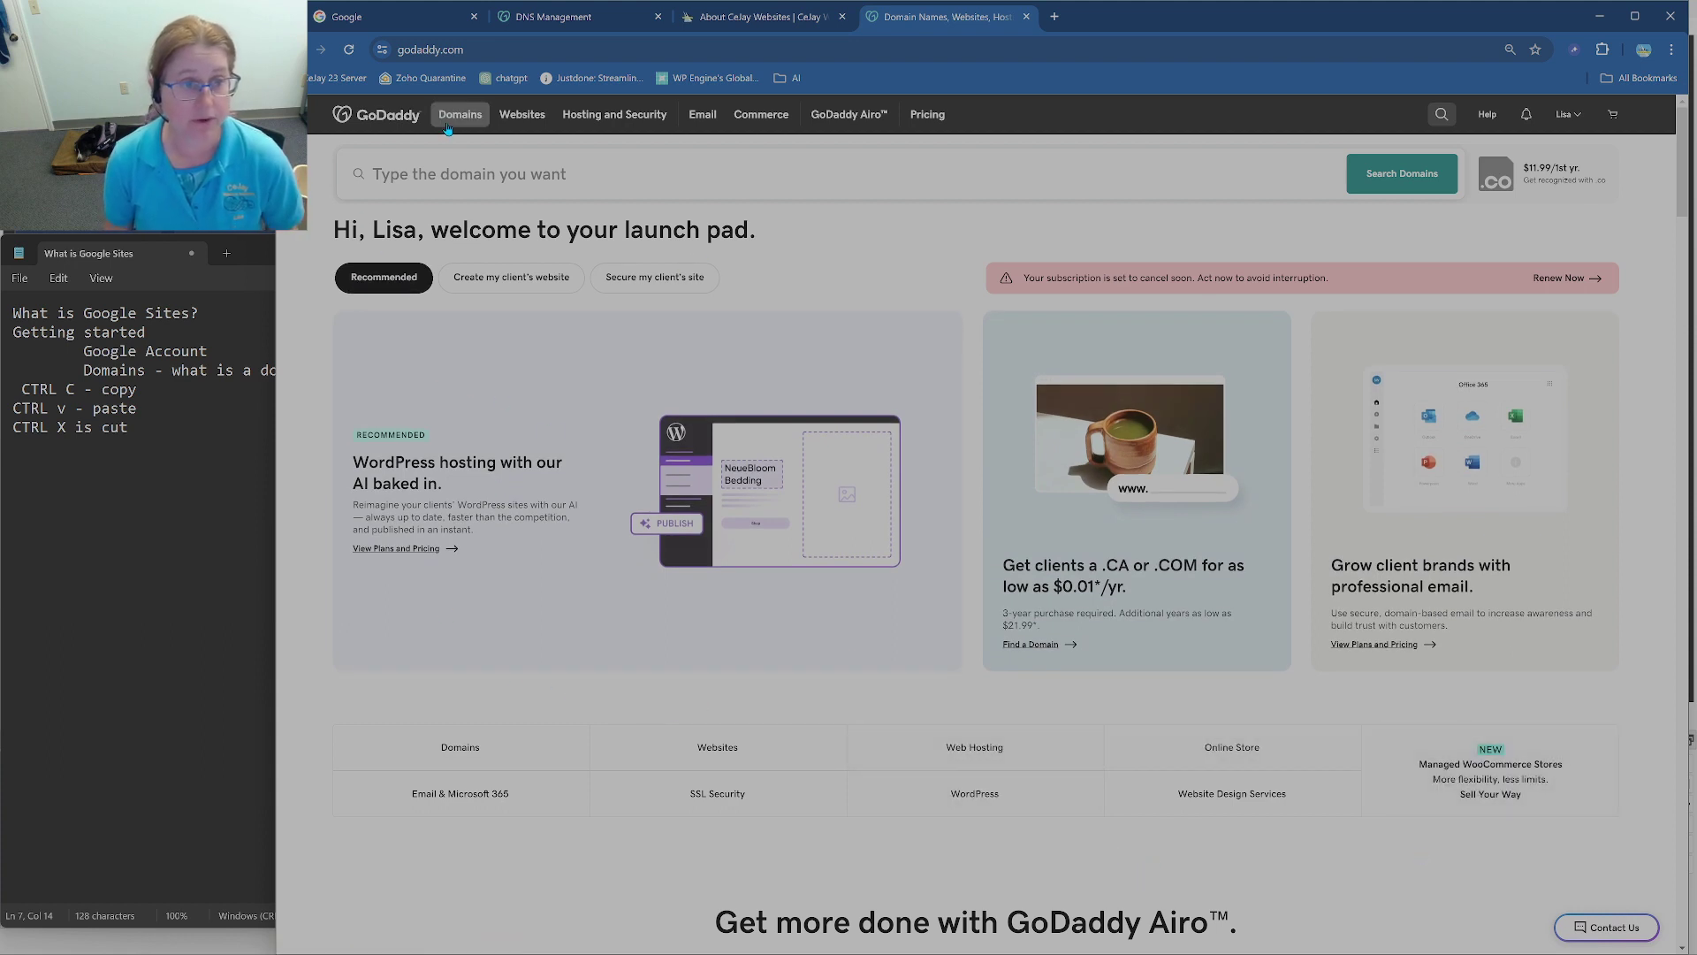
Step: Search for the domain somedomain.com and review its minimum offer and the alternative domains listed below it
click(502, 174)
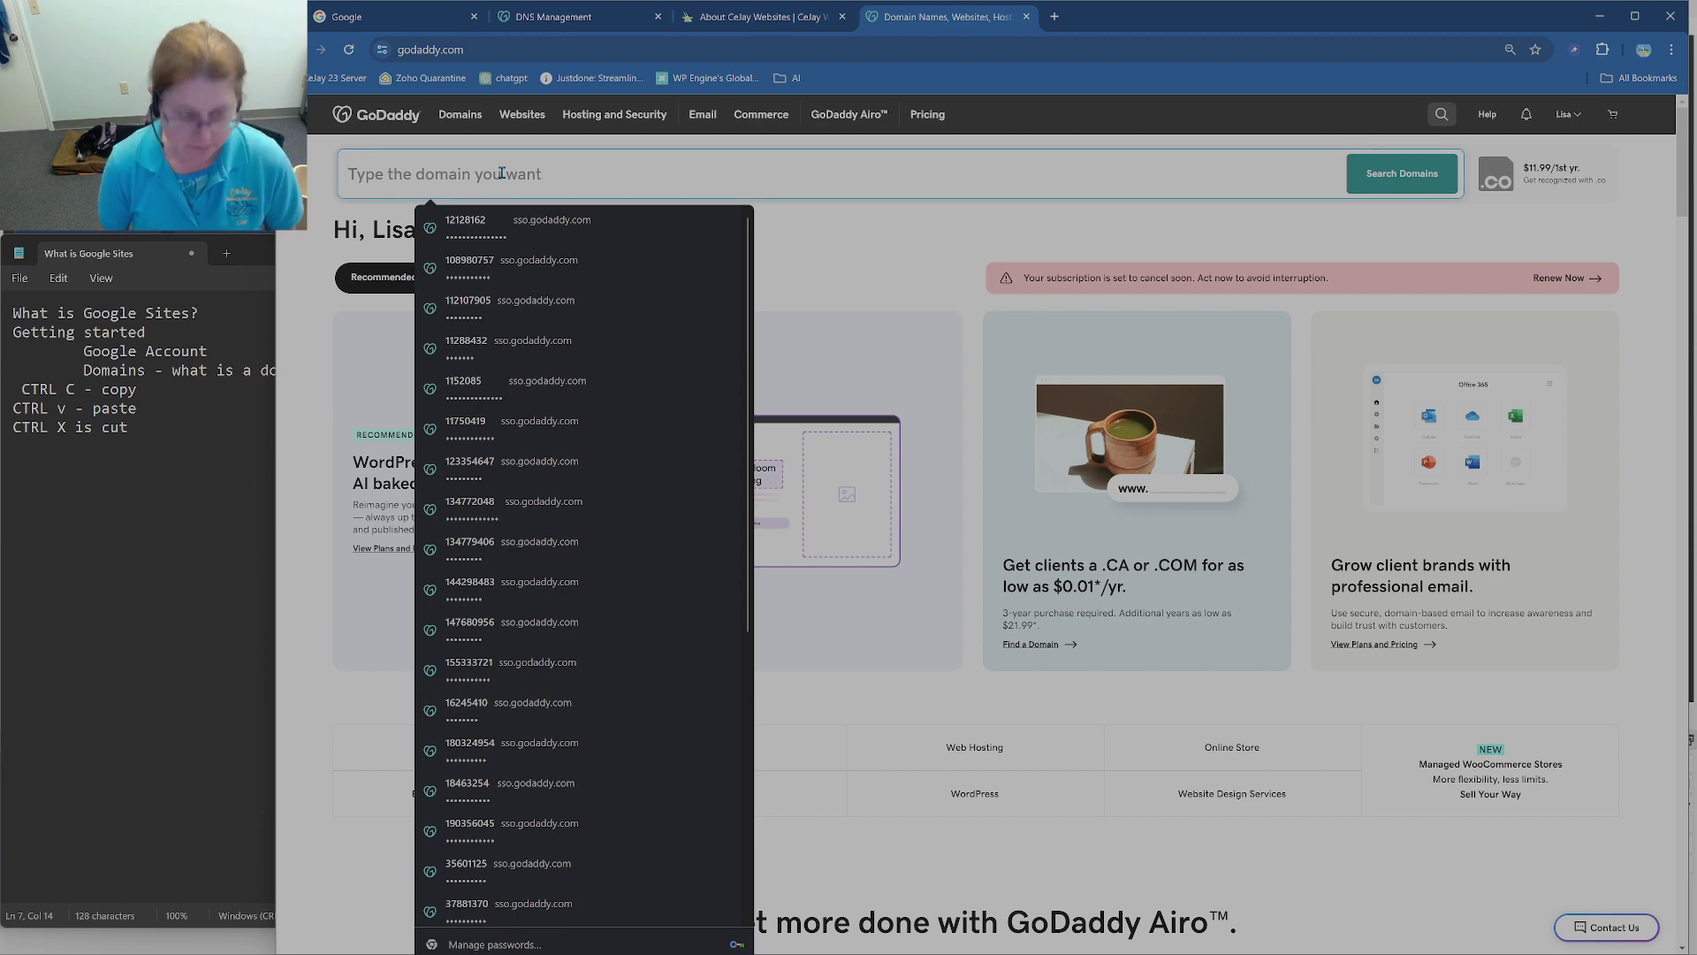
text(some)
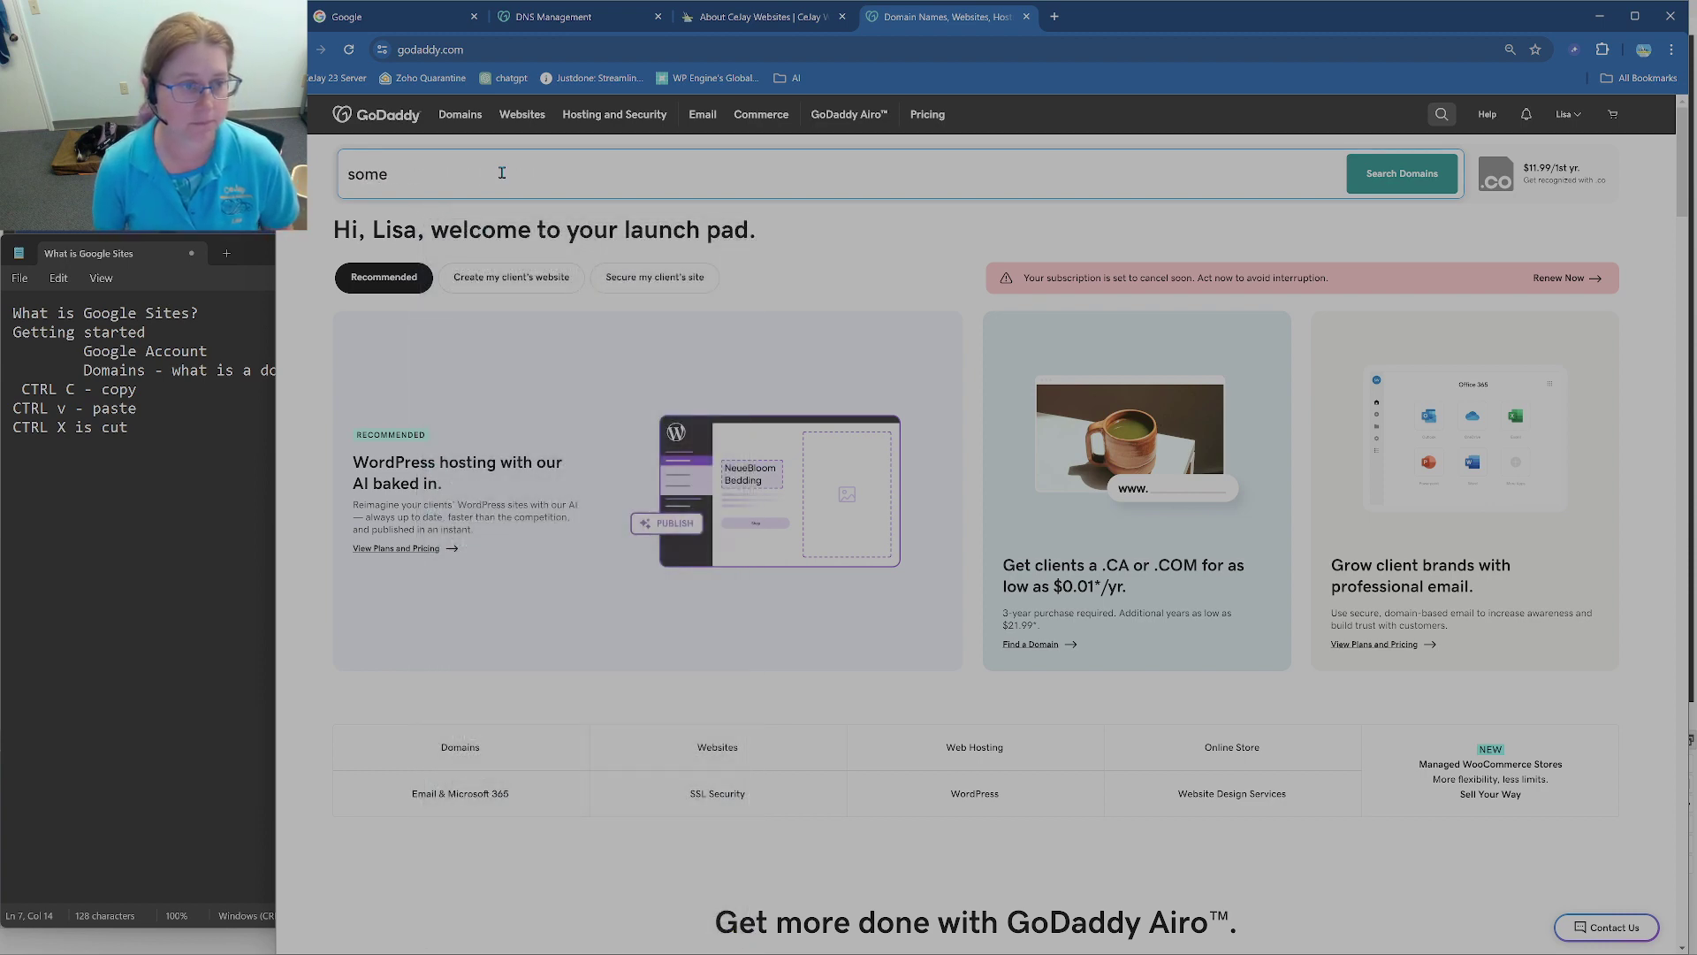
text(domain.com)
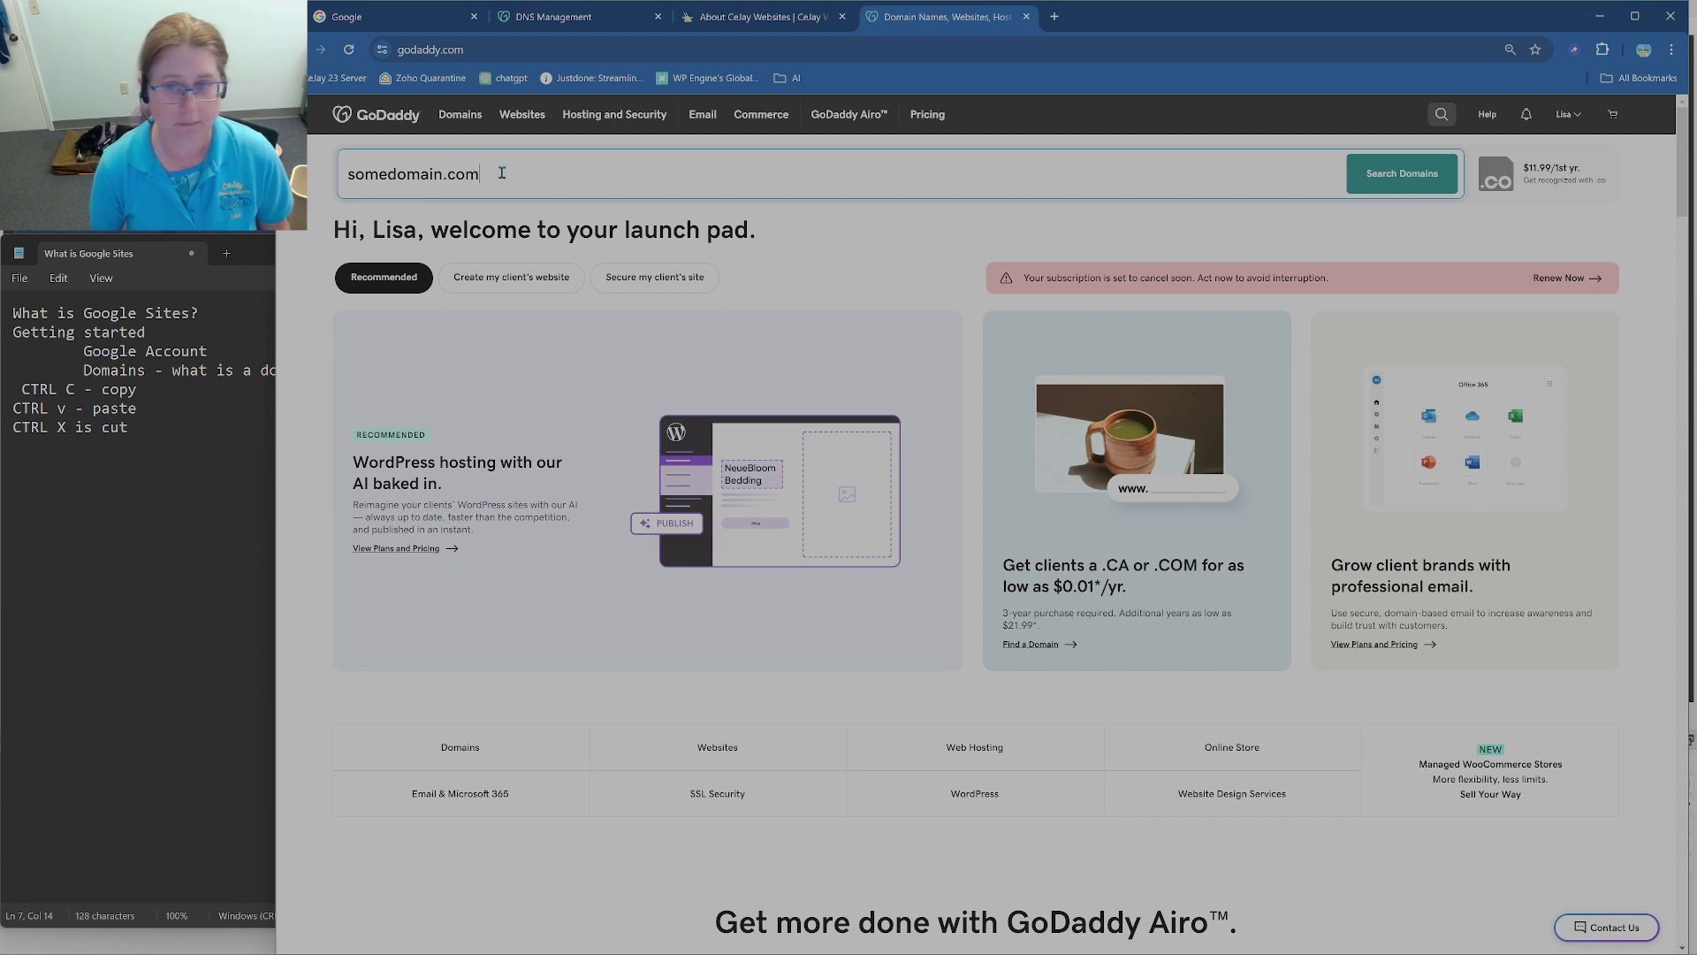
click(1359, 167)
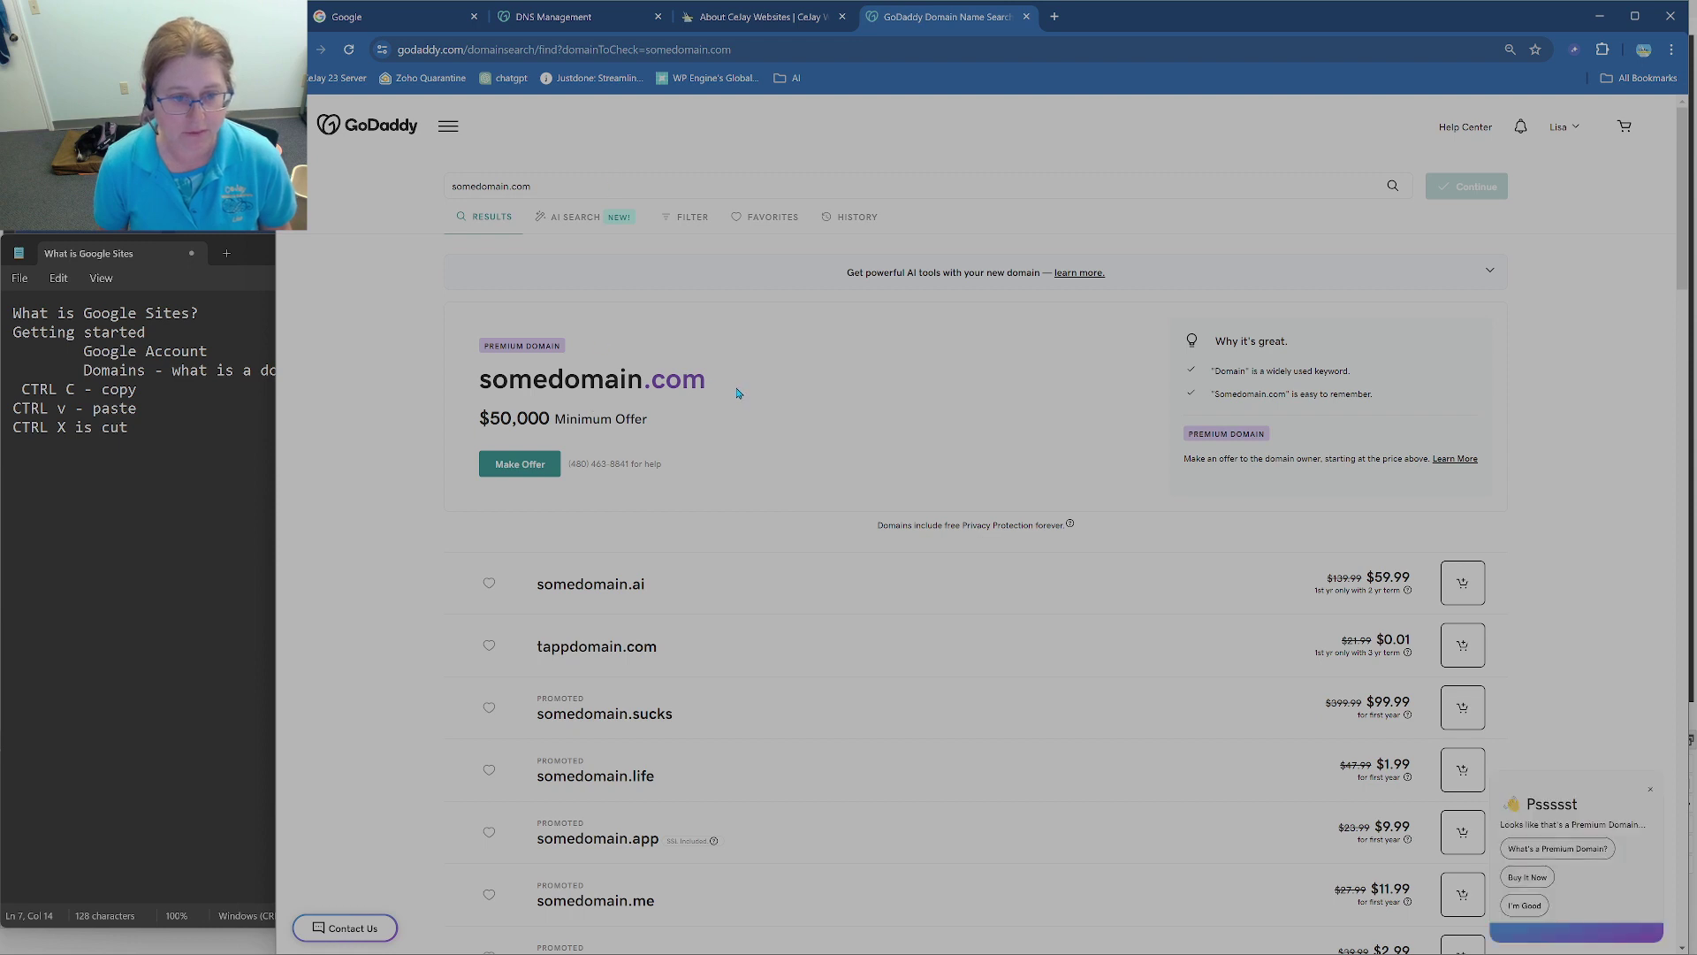
drag(740, 395, 480, 392)
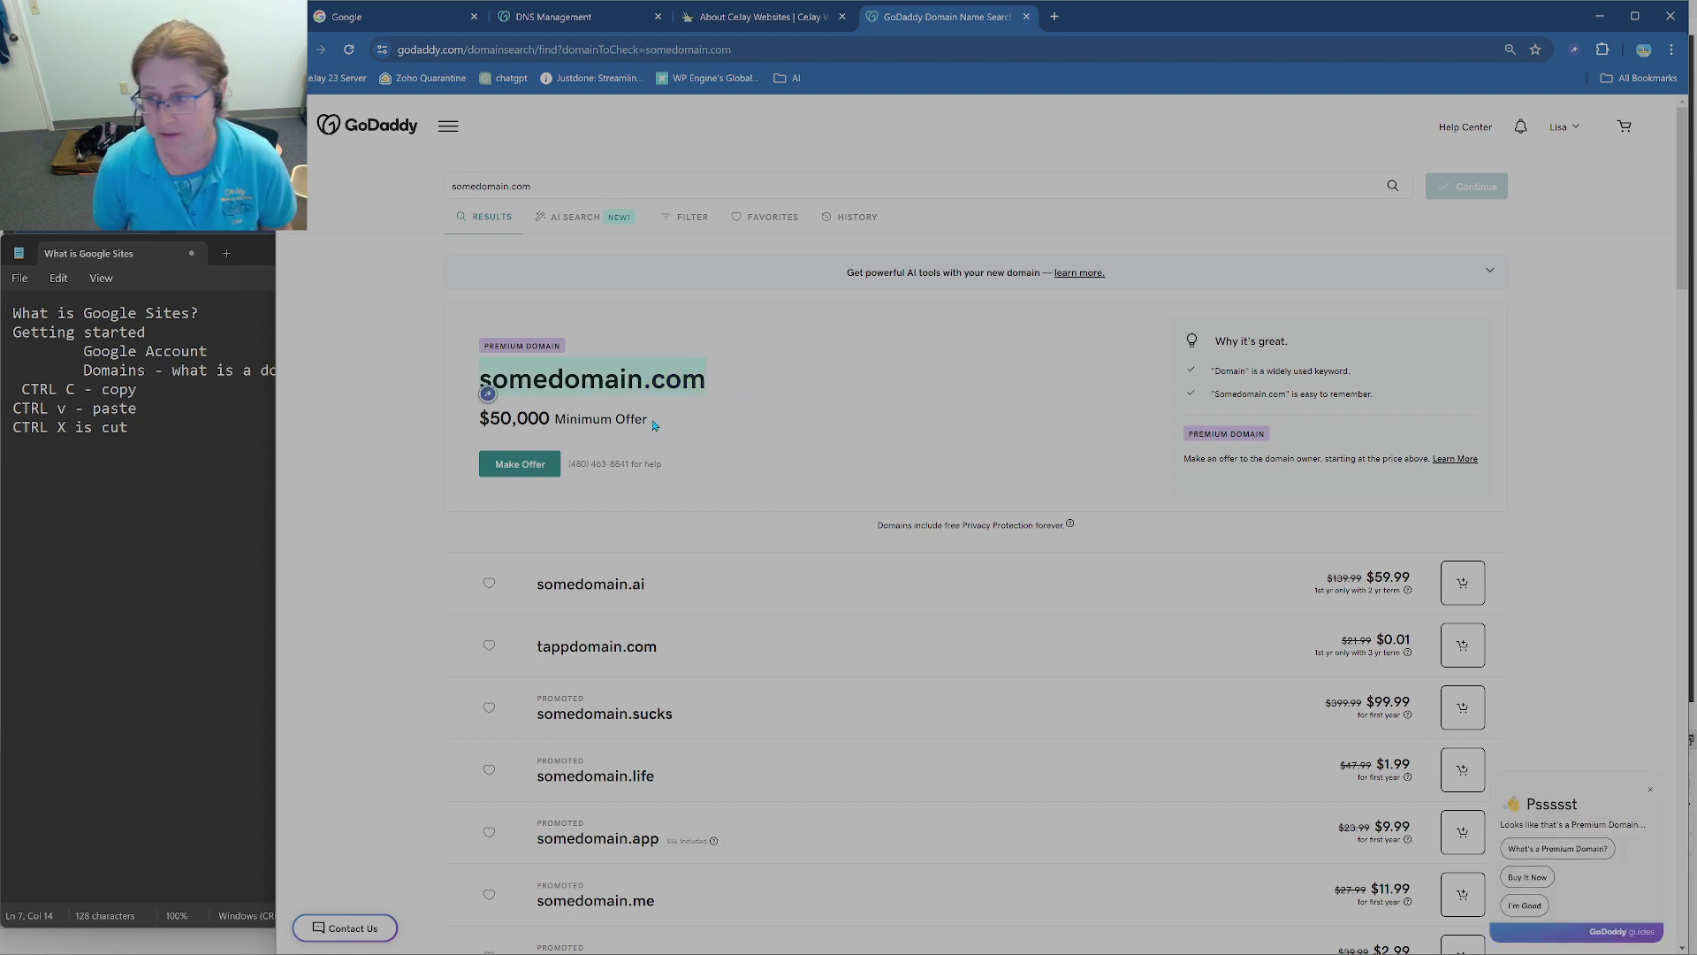
drag(655, 425, 473, 423)
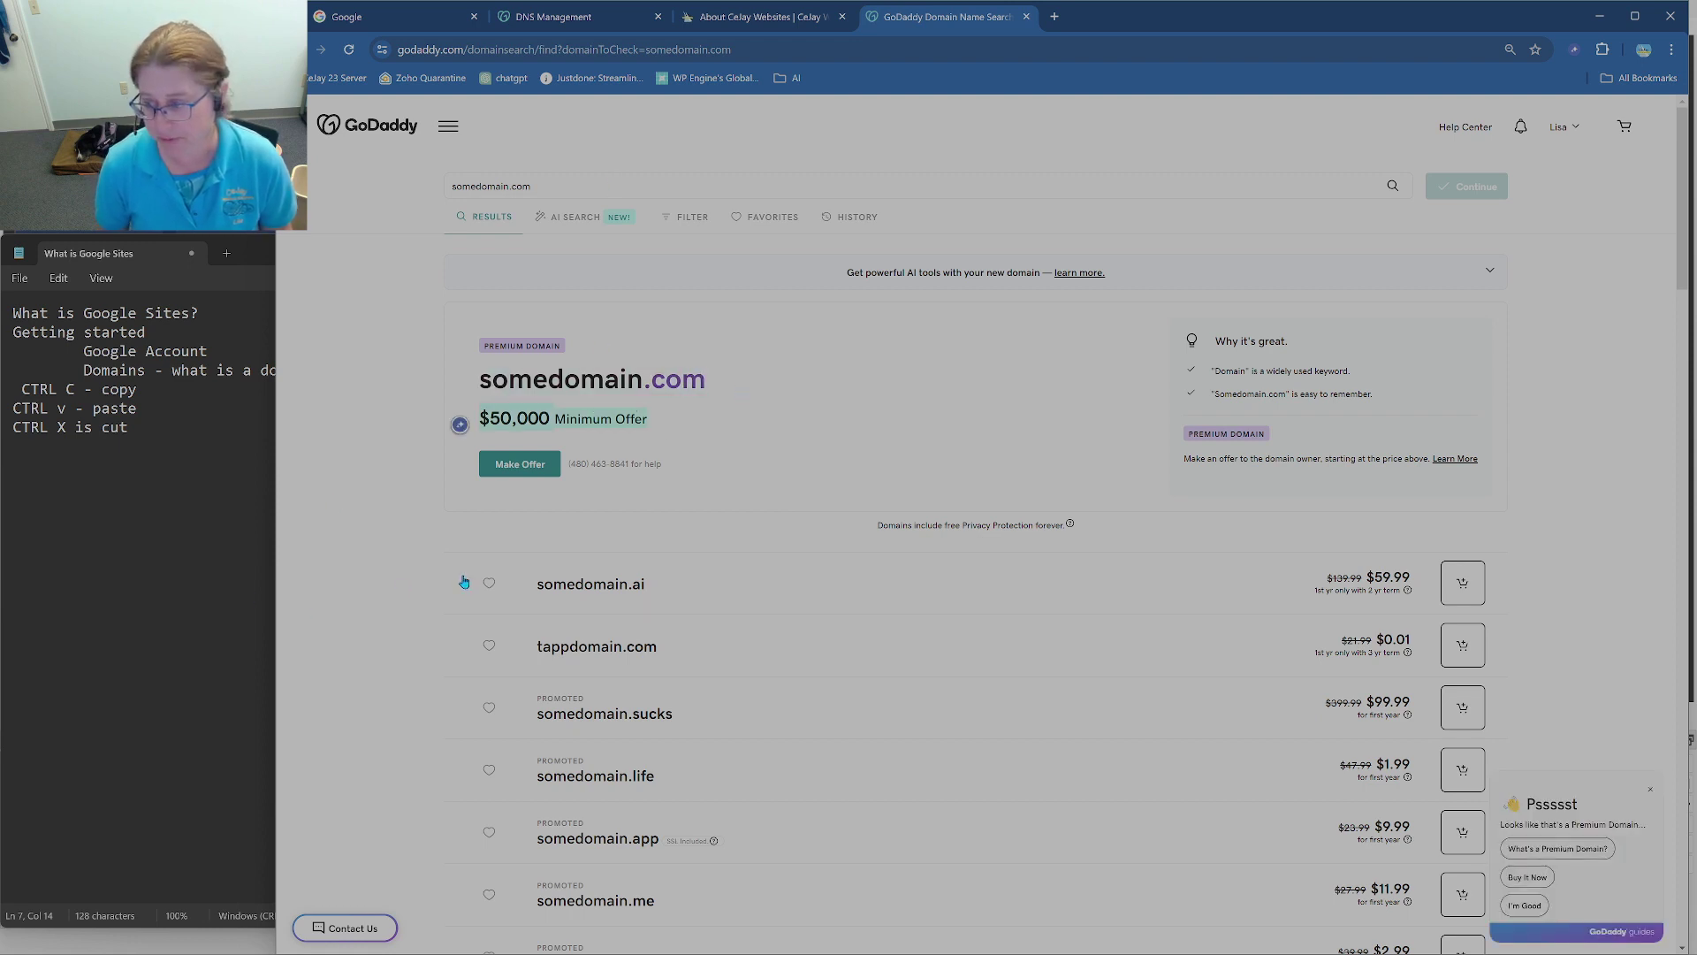
scroll(464, 582, down, 7)
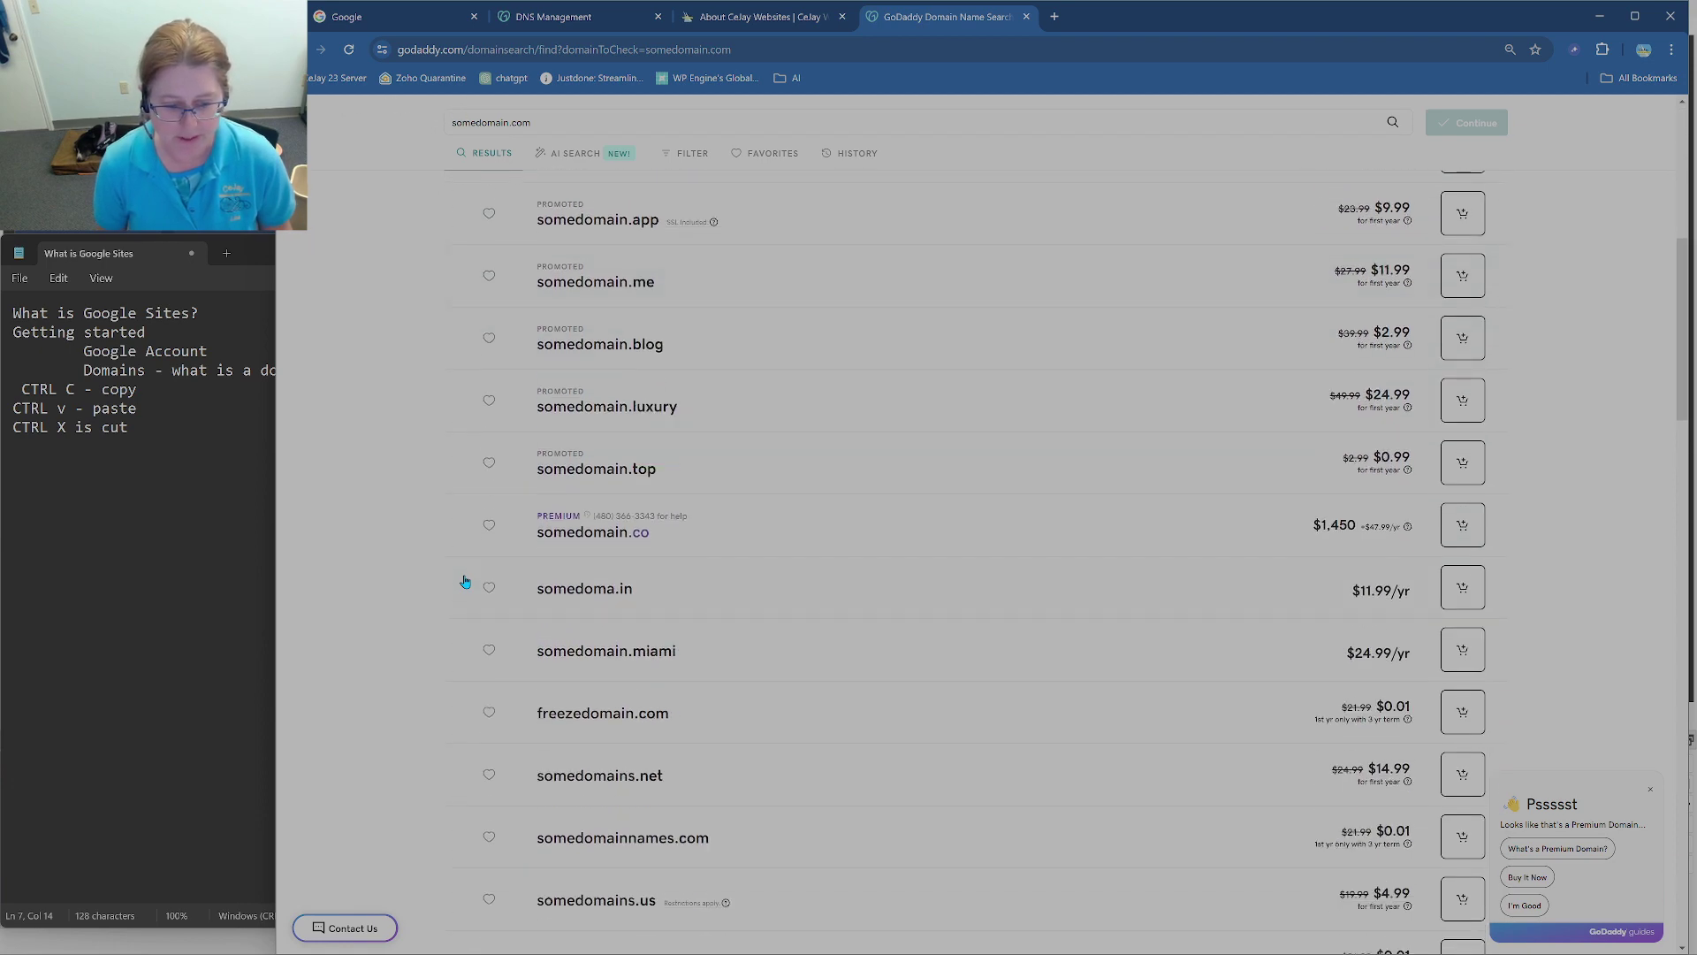
scroll(465, 582, up, 7)
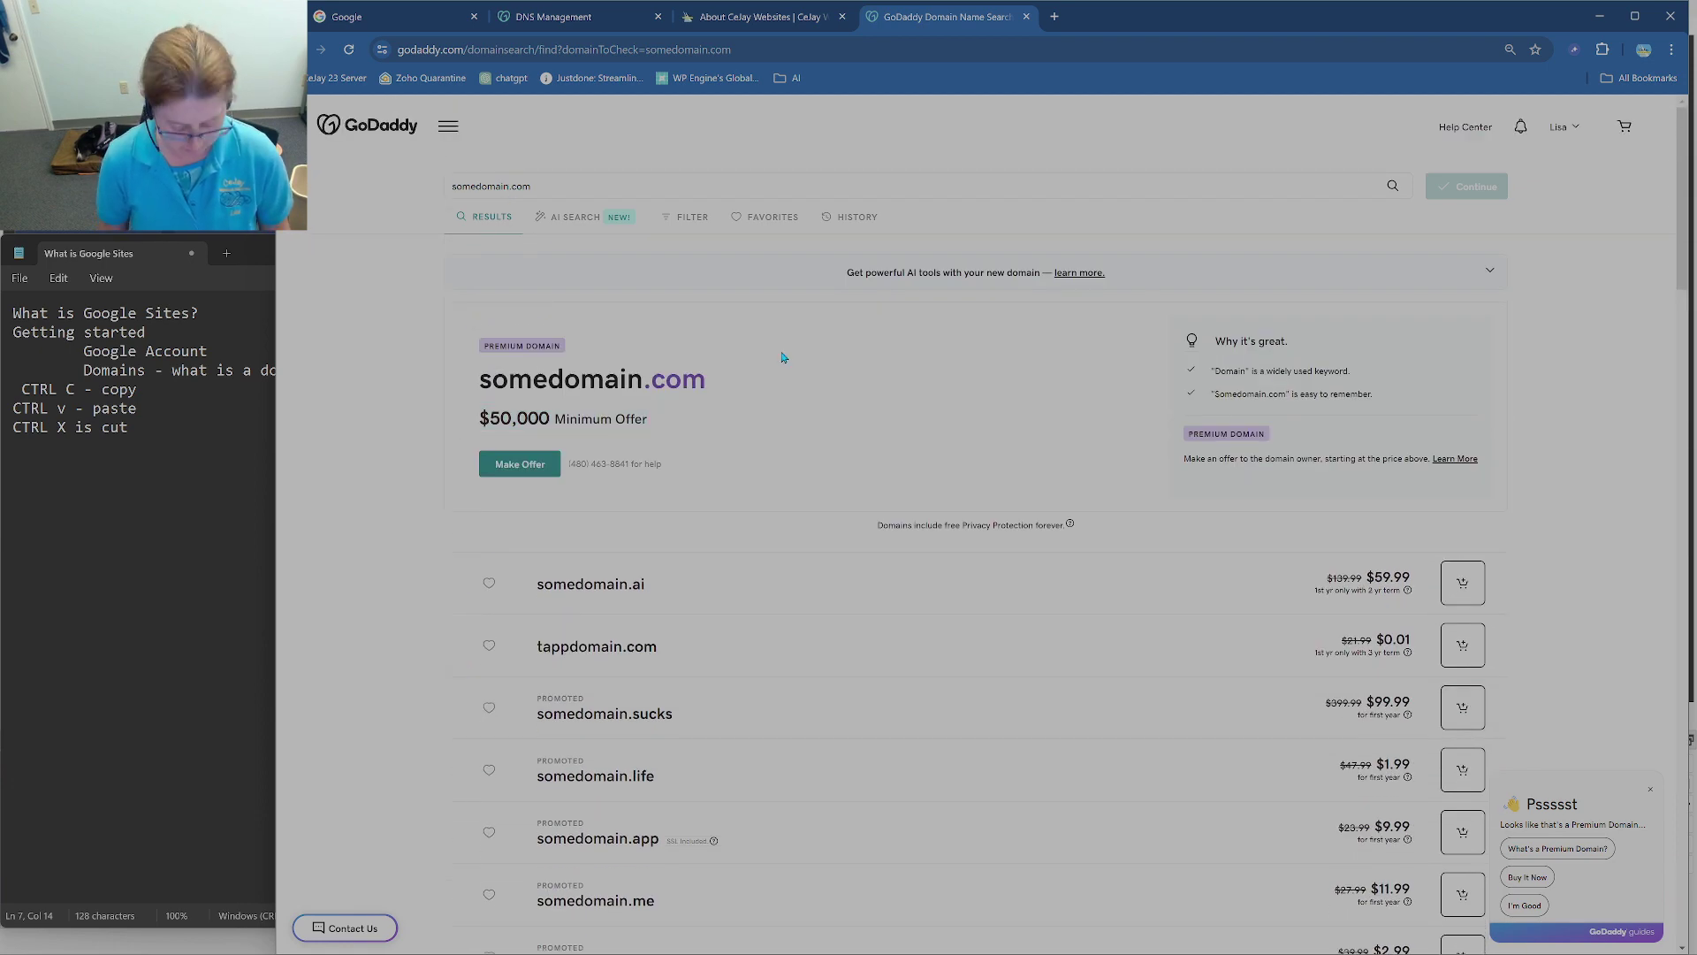
Step: Search for the domain somedomain34898uodihsda.com and inspect the term of its .com offer and the bundle price
text(odihsda)
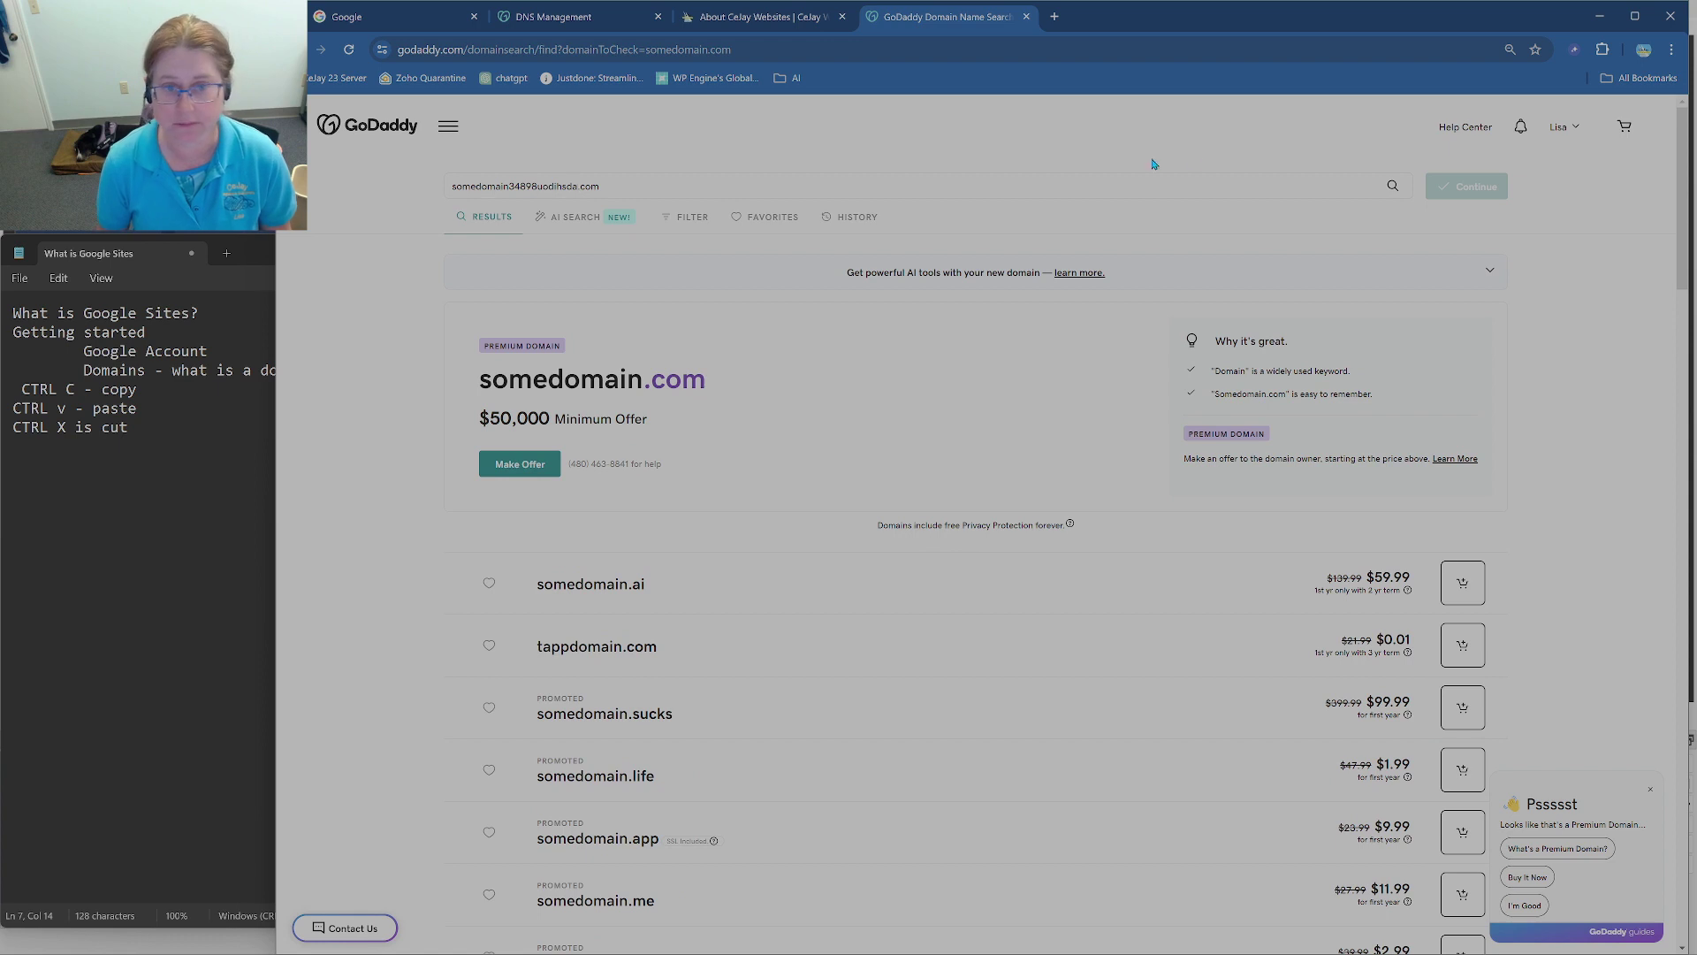
click(1393, 186)
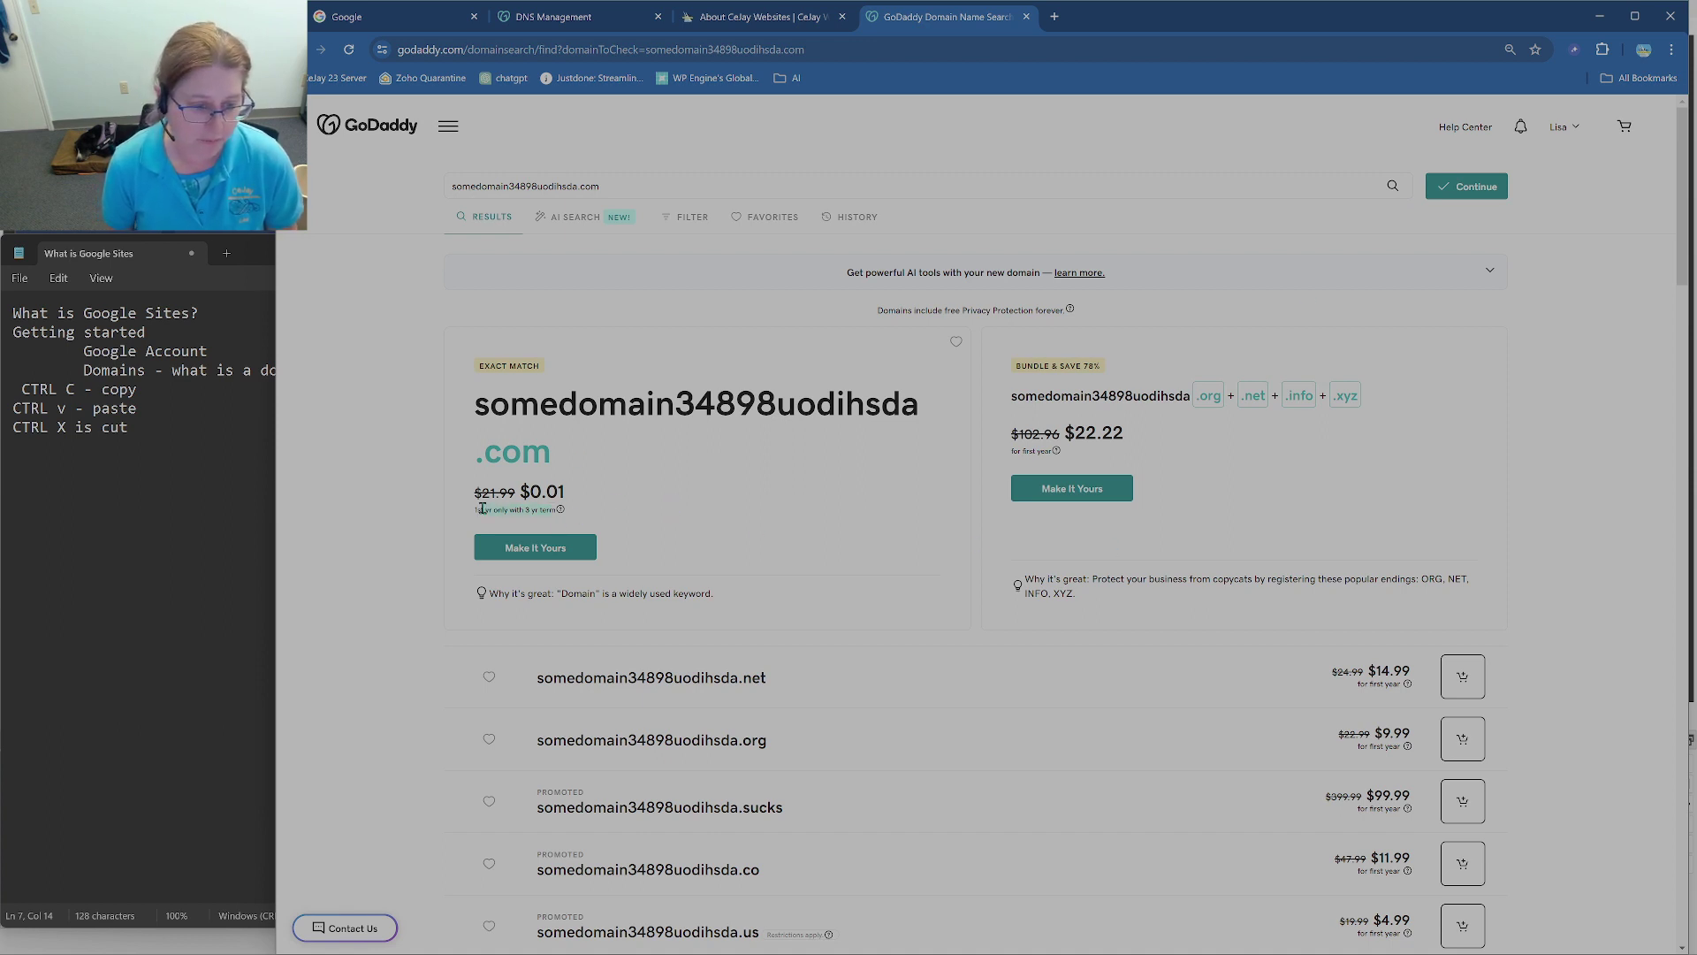
click(475, 511)
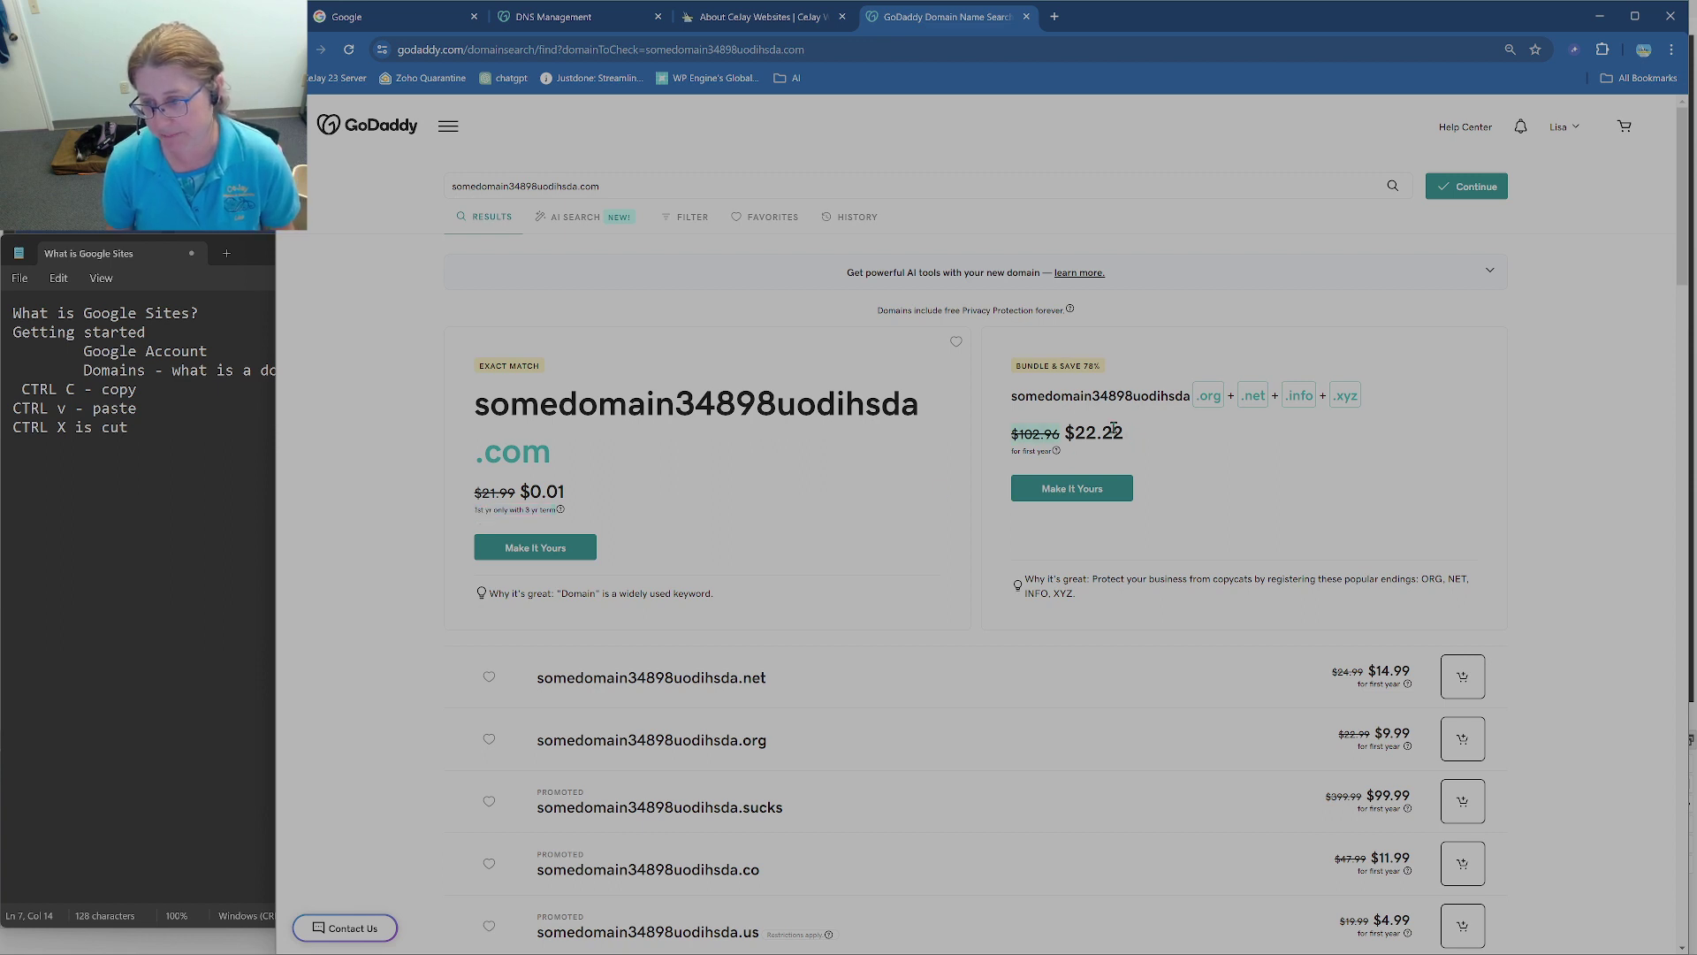
double_click(1114, 431)
click(1214, 525)
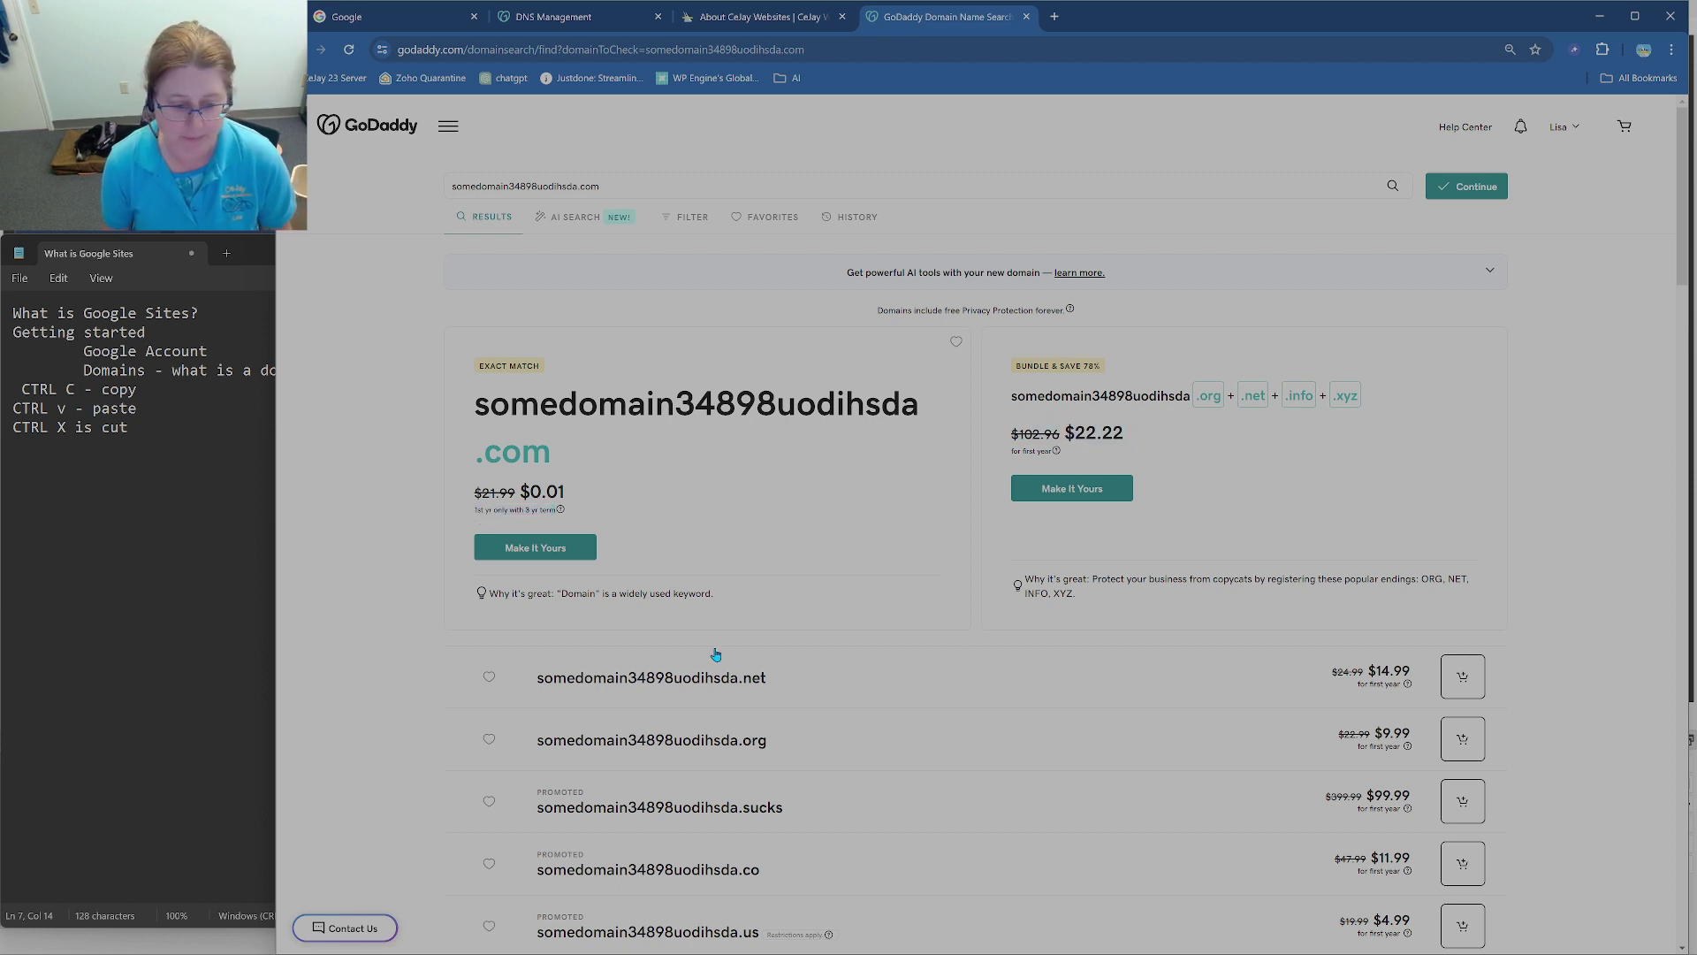
Step: Check the prices of the other extensions, expand the .net listing, and close the GoDaddy page
scroll(1425, 840, down, 2)
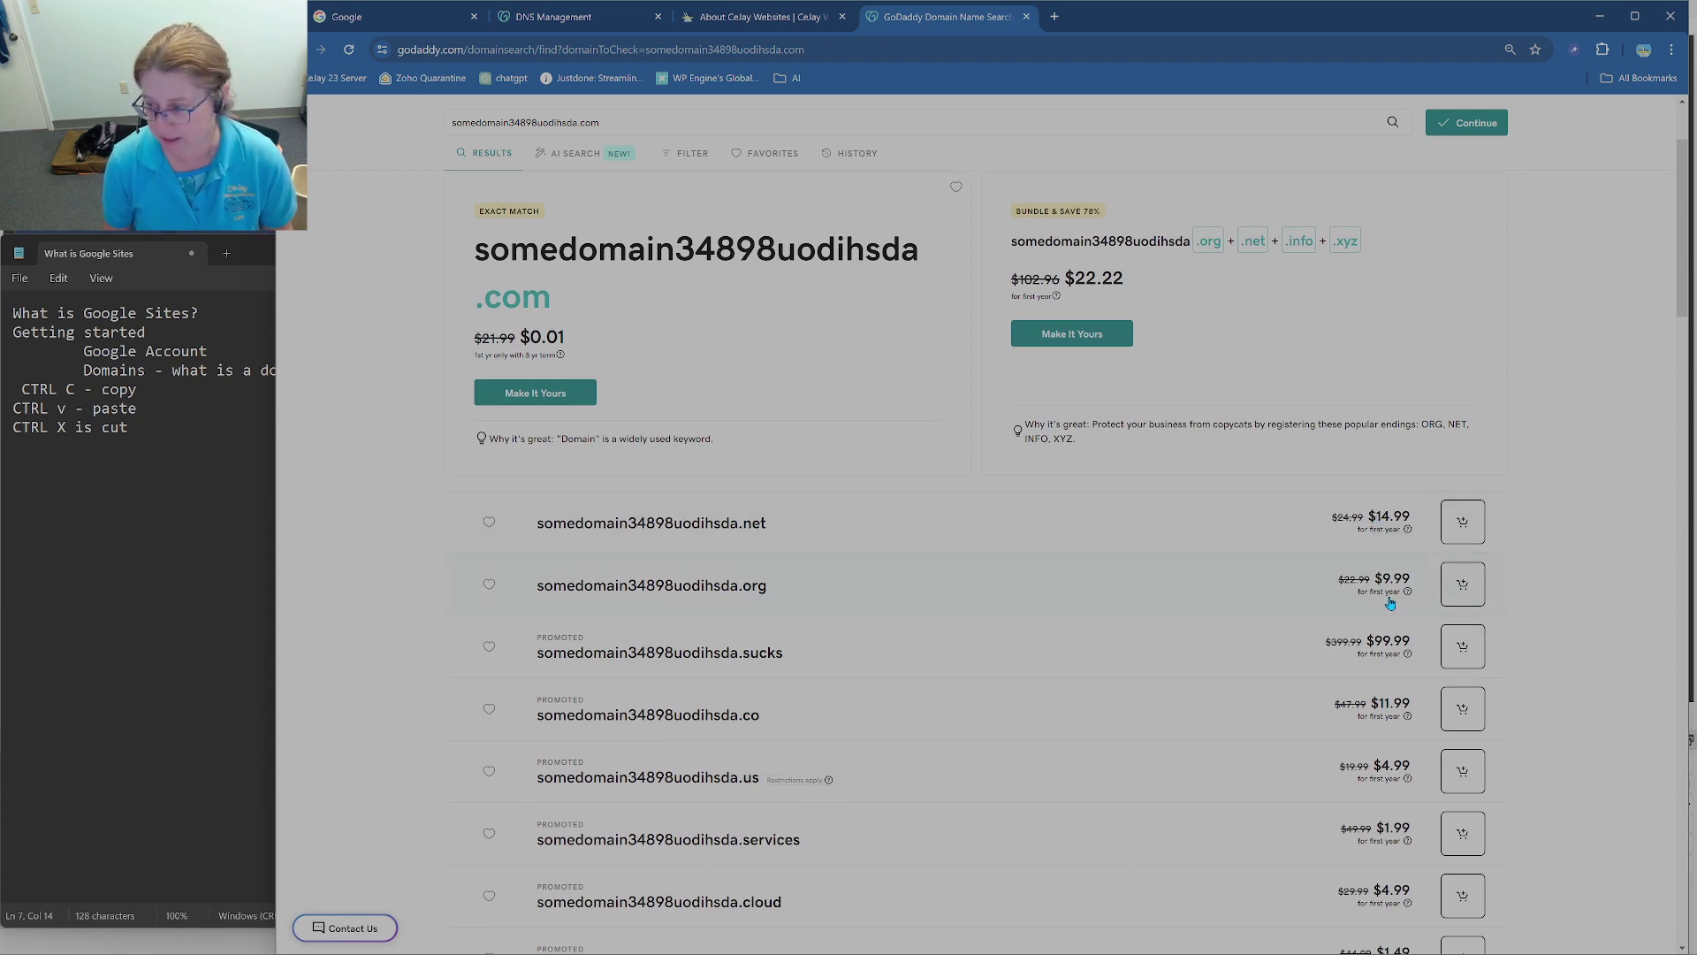
scroll(1390, 603, down, 1)
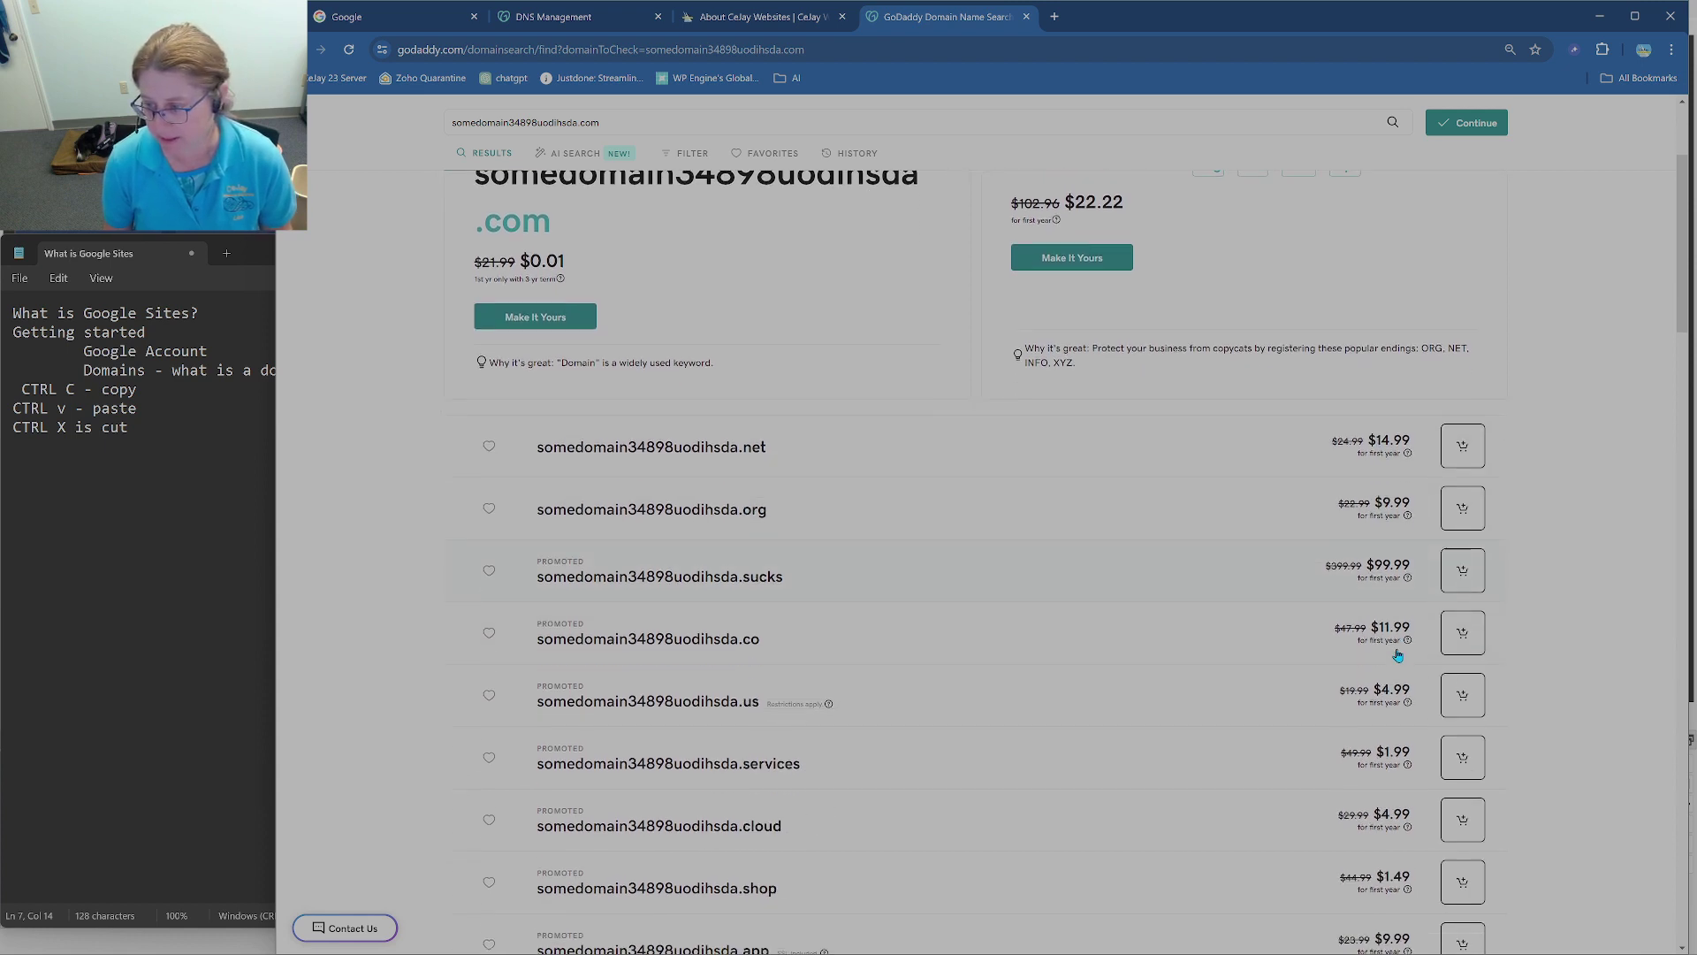
click(1363, 447)
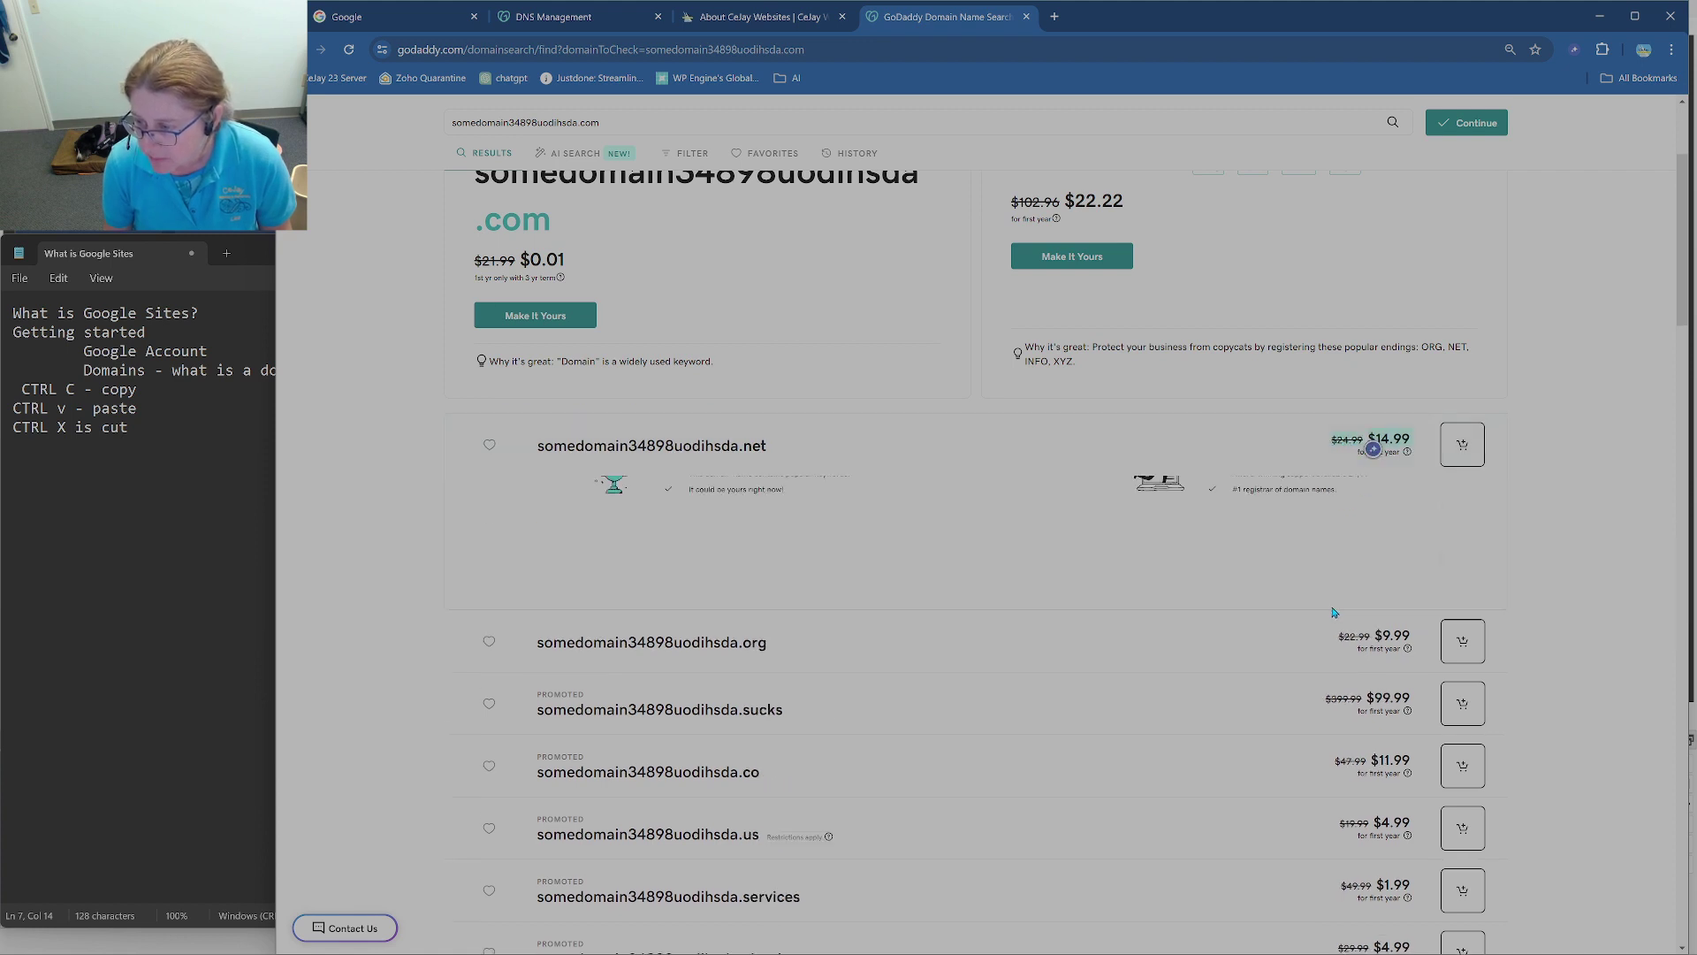
click(1027, 16)
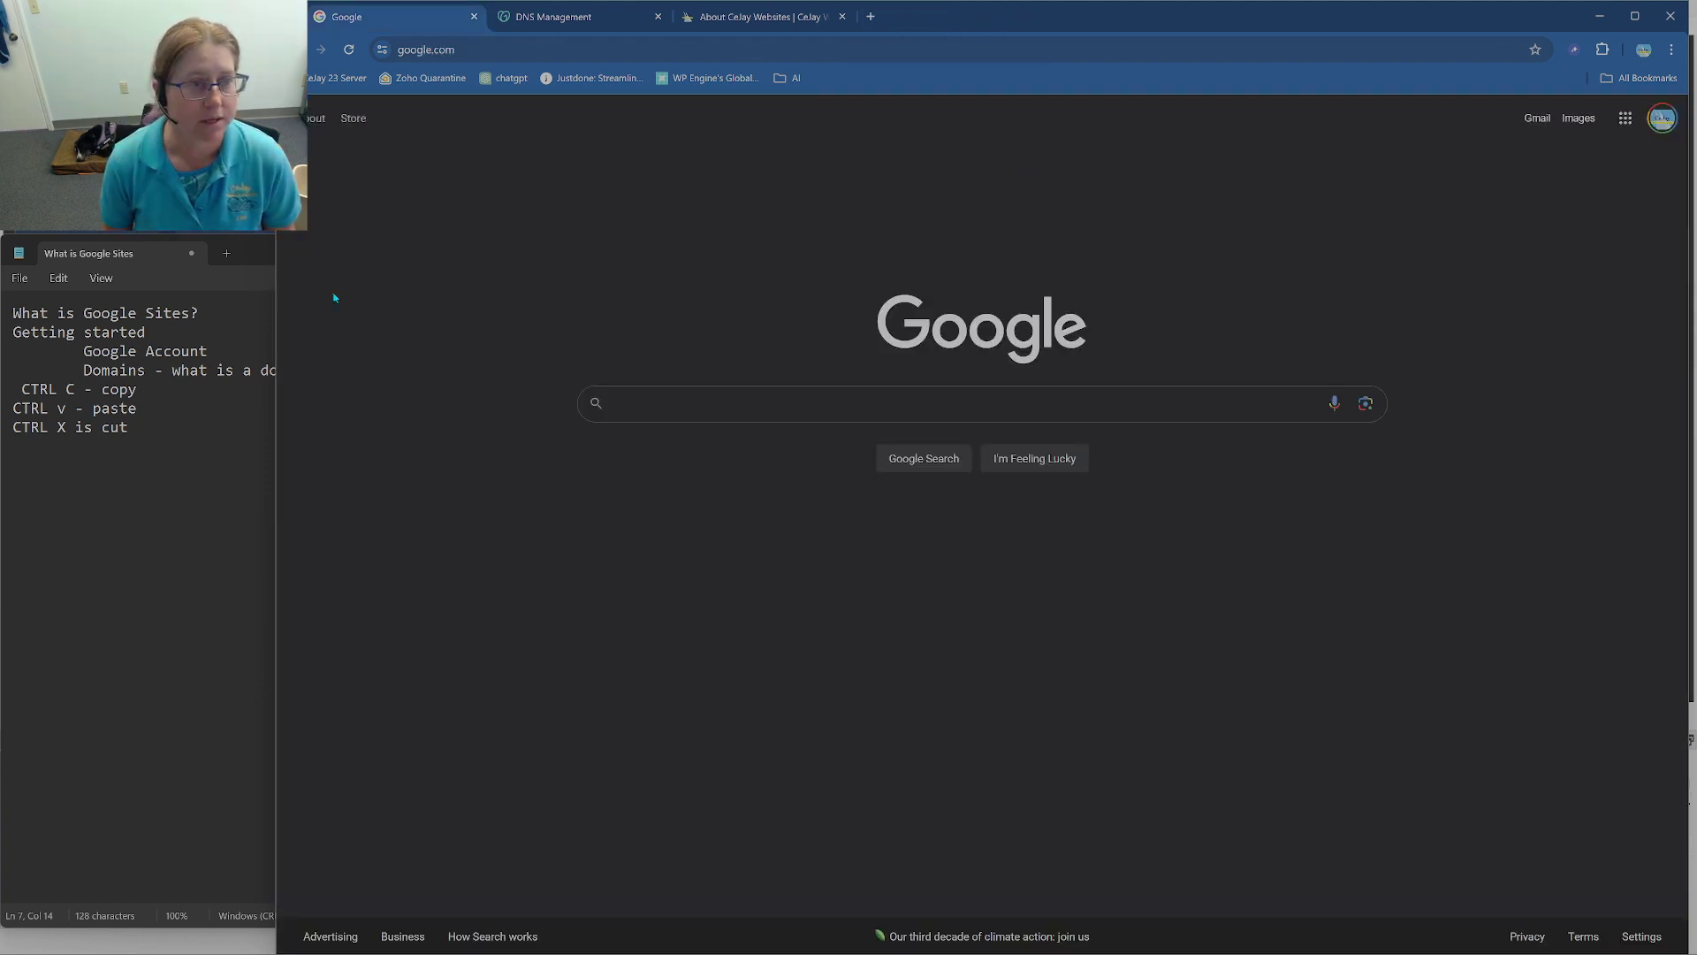
Step: In the Notepad notes, add the line "Address Bar and Search Bar" below the Domains entry, leaving a blank line between them
click(100, 371)
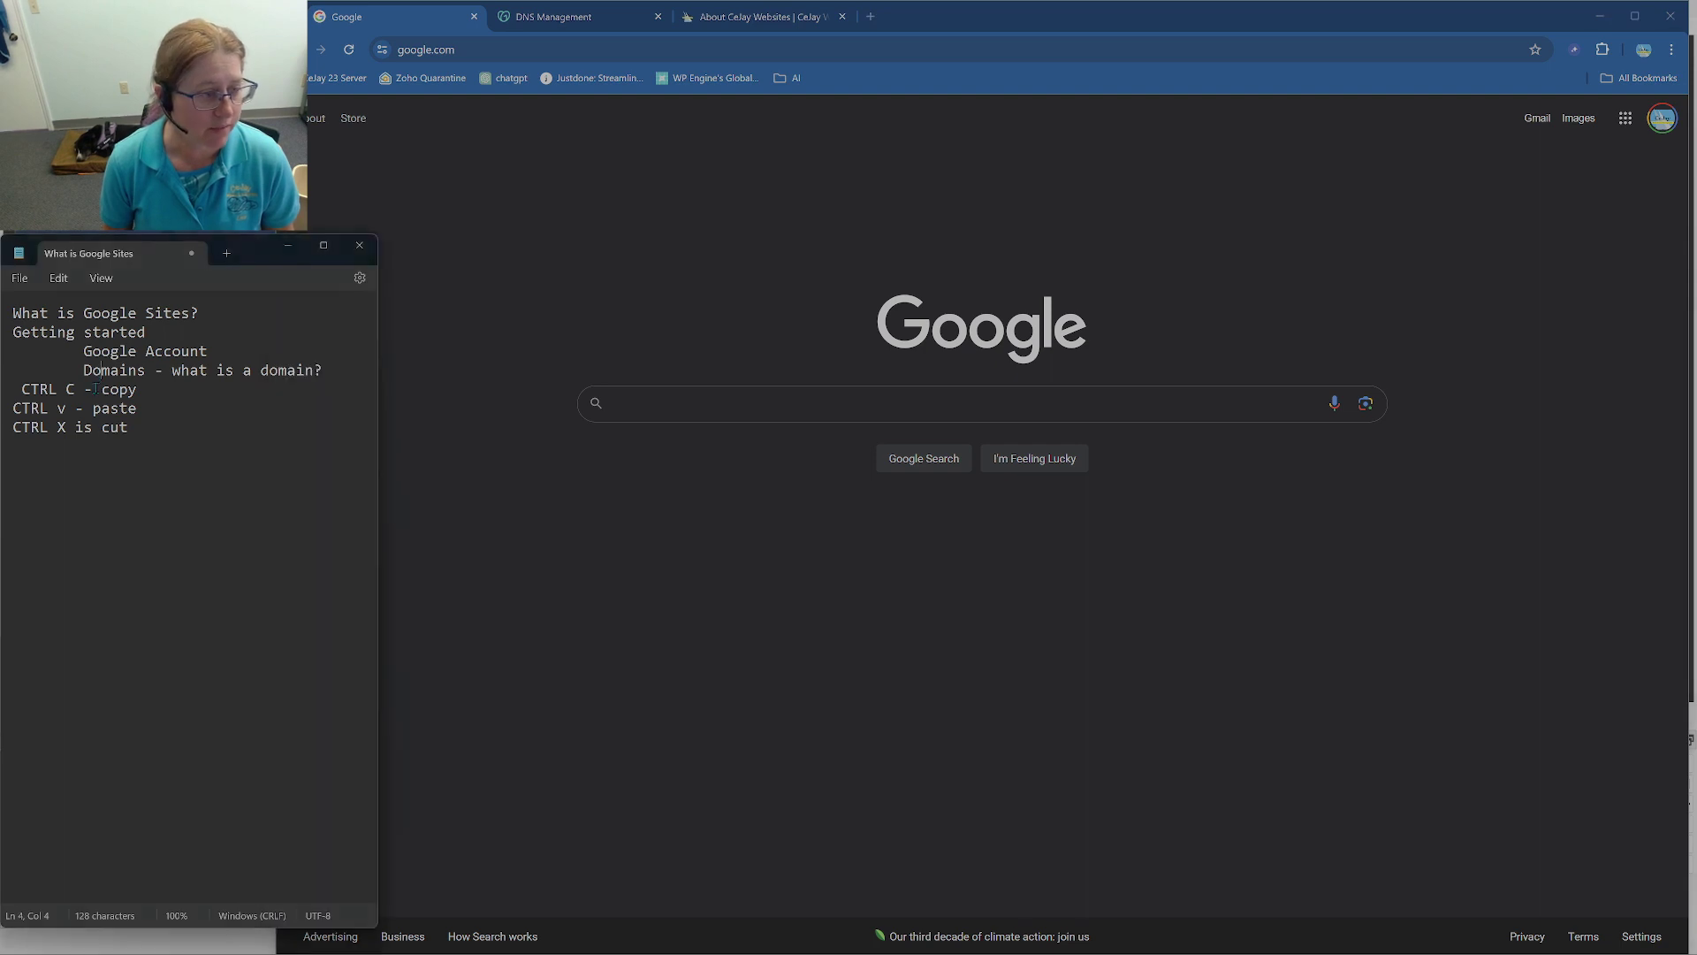
click(353, 366)
key(Return)
key(Return)
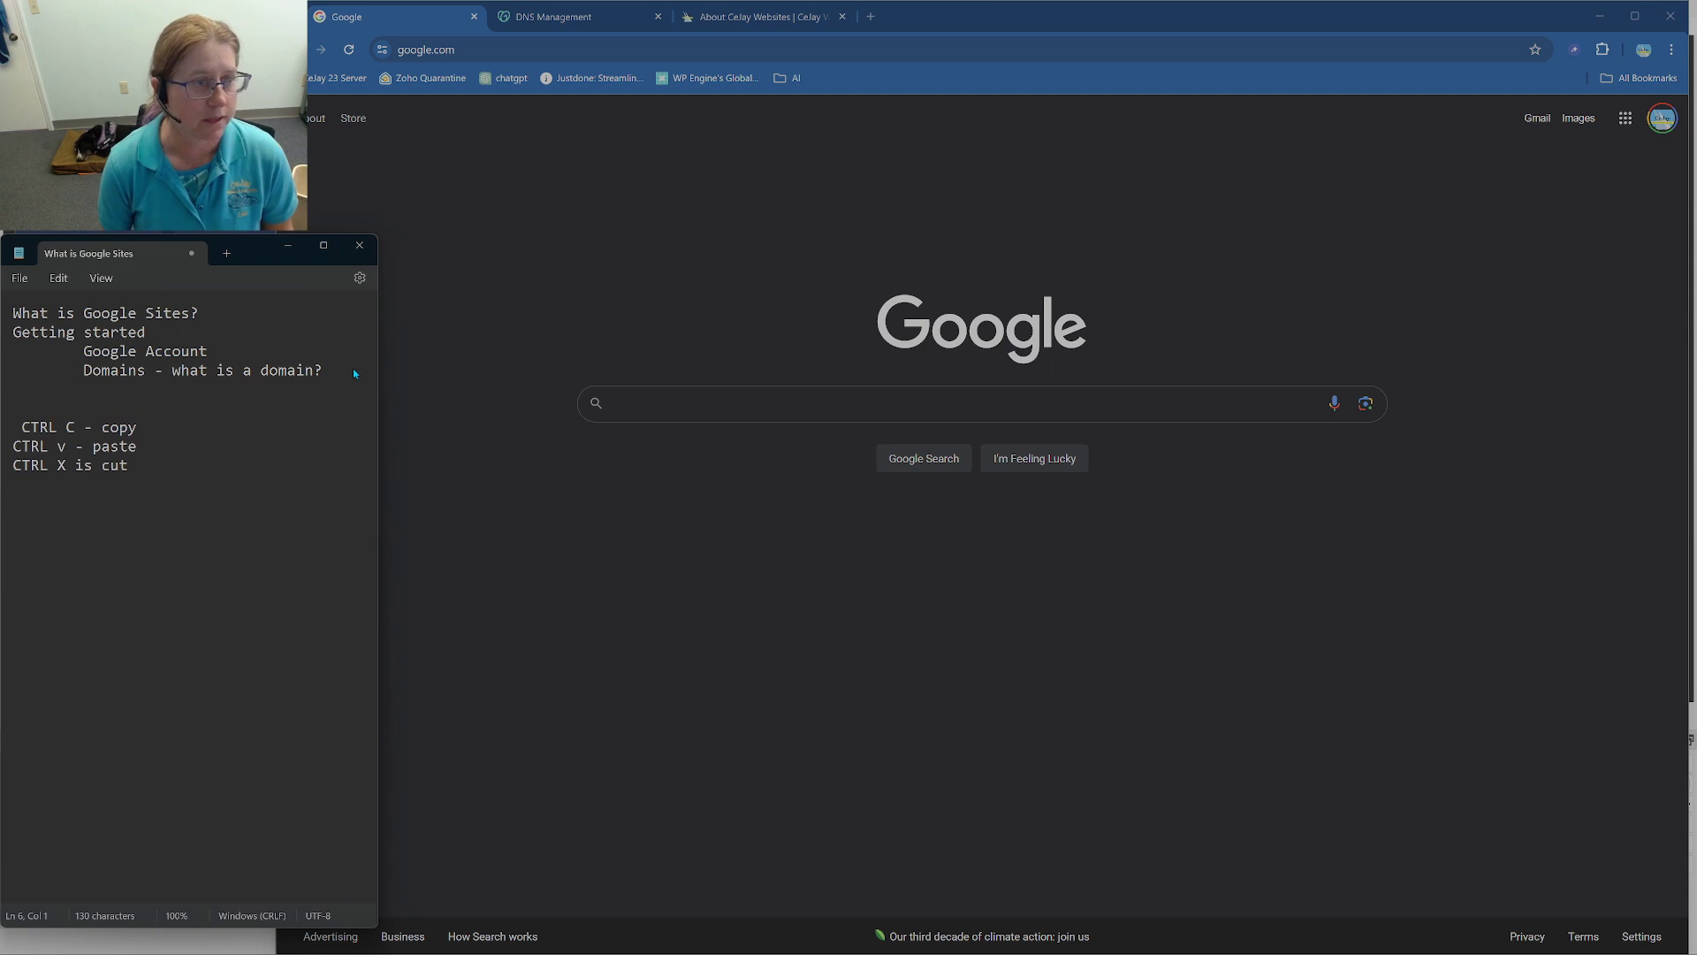
text(Address Bar an)
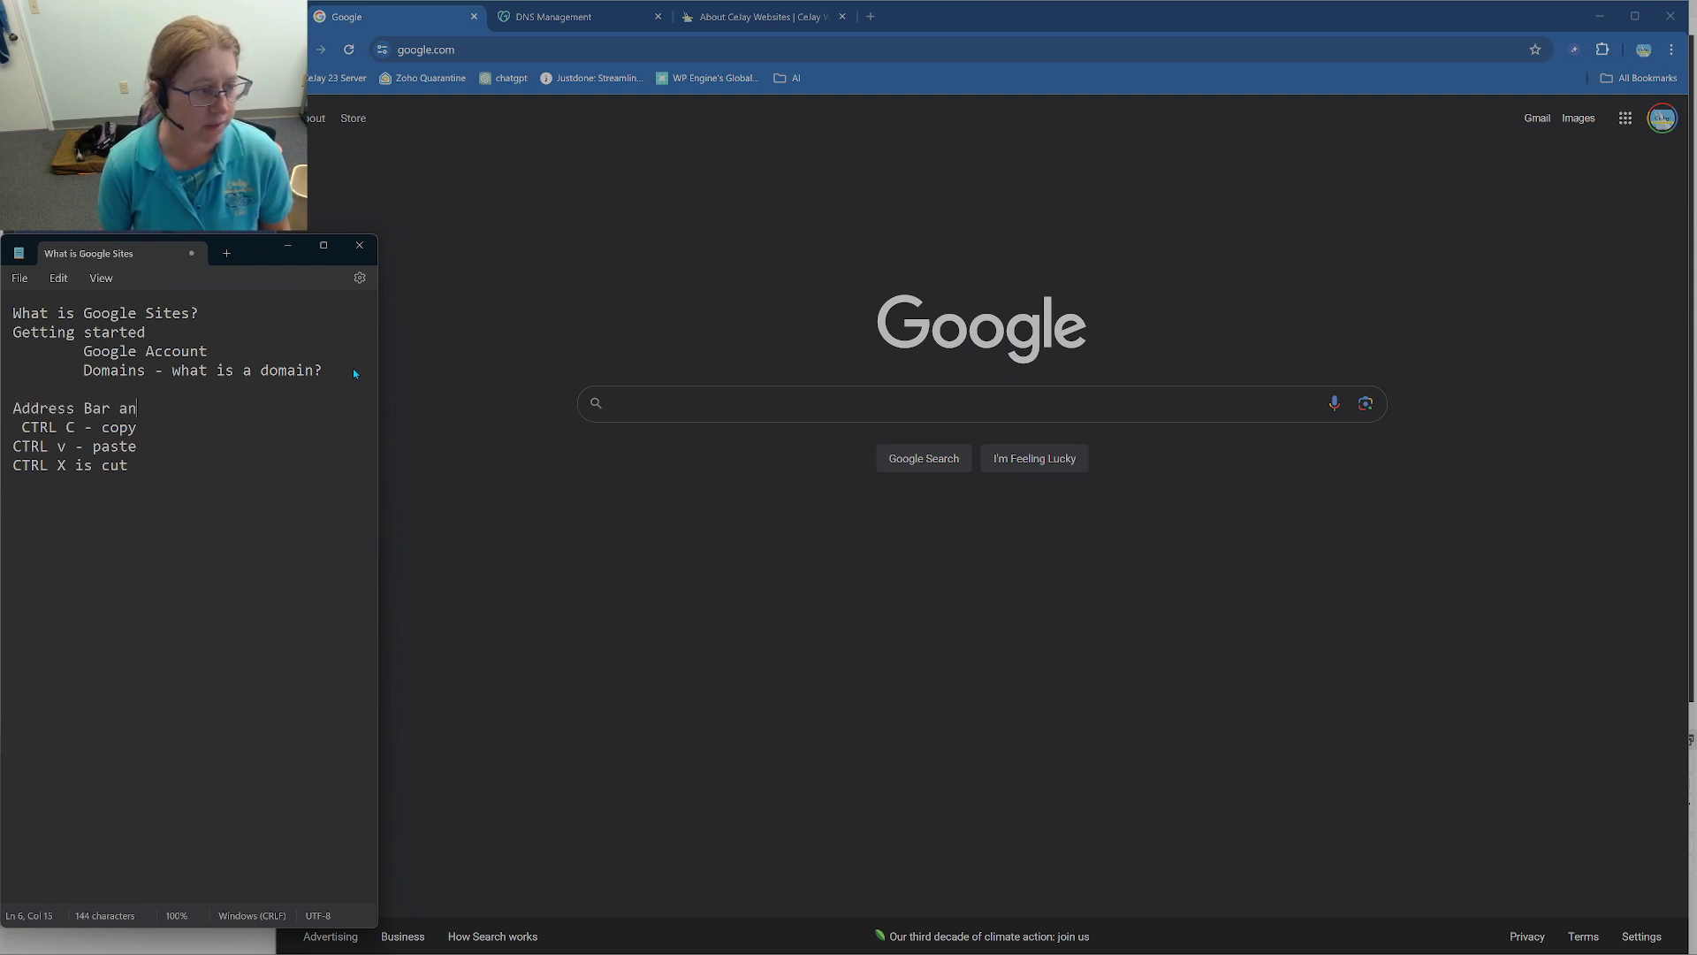
text(d Search Bar)
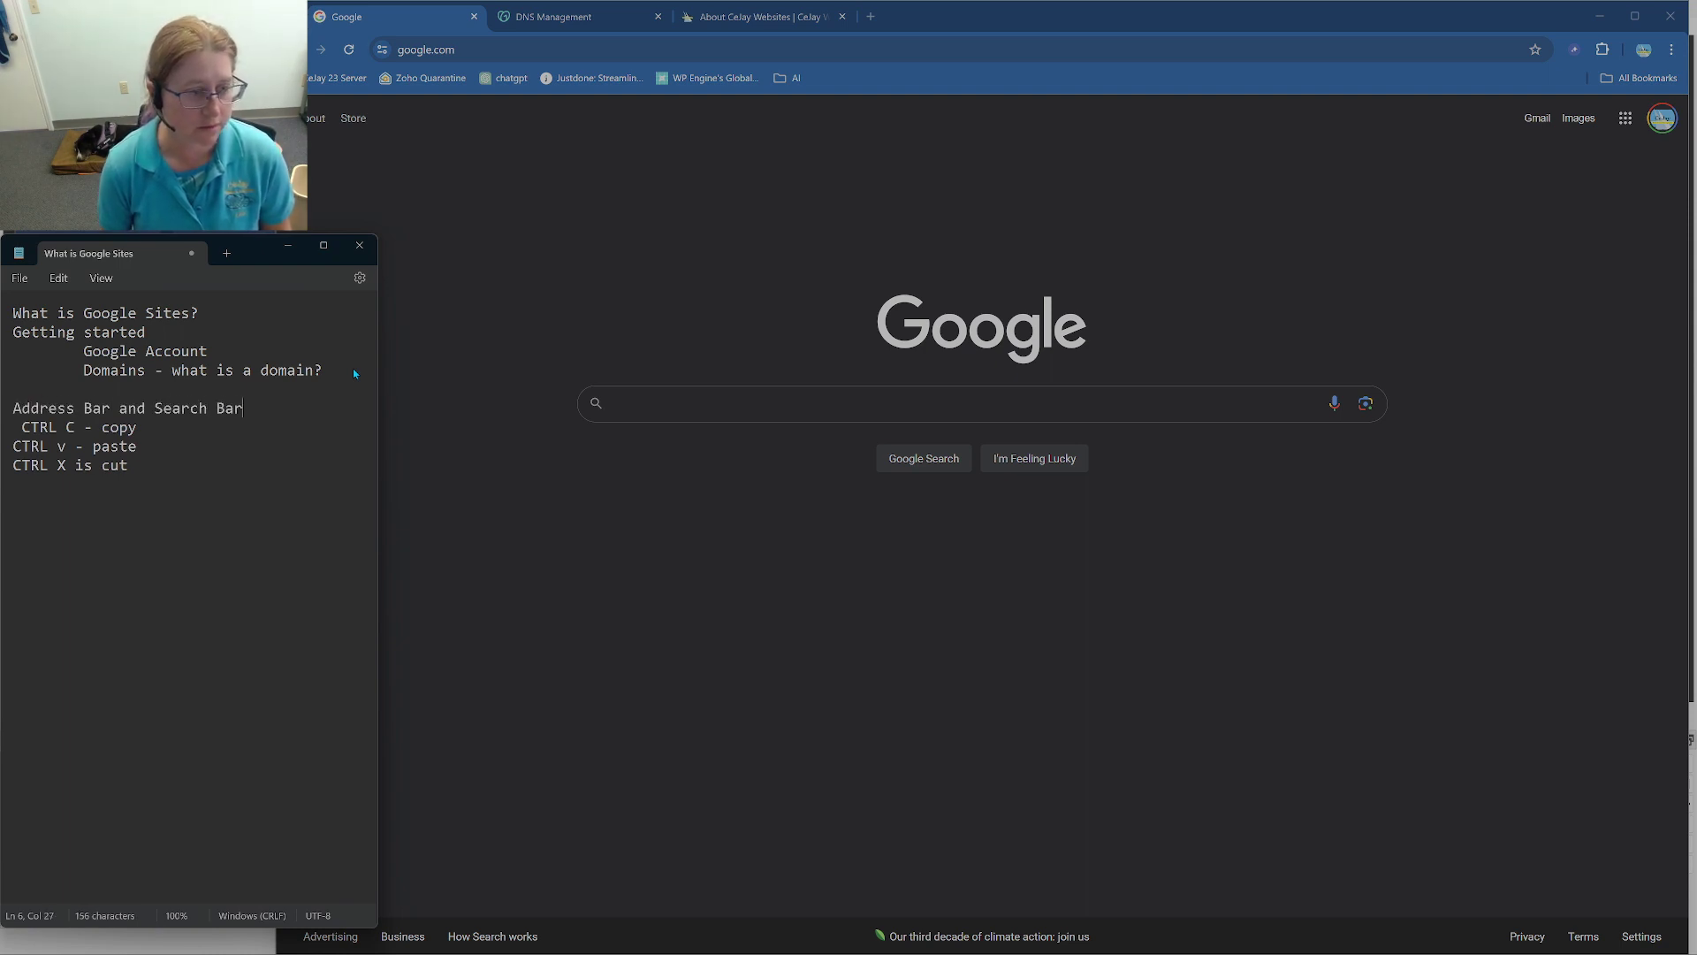
Step: Switch back to the browser and compare the address bar with the search box on the Google home page
click(793, 316)
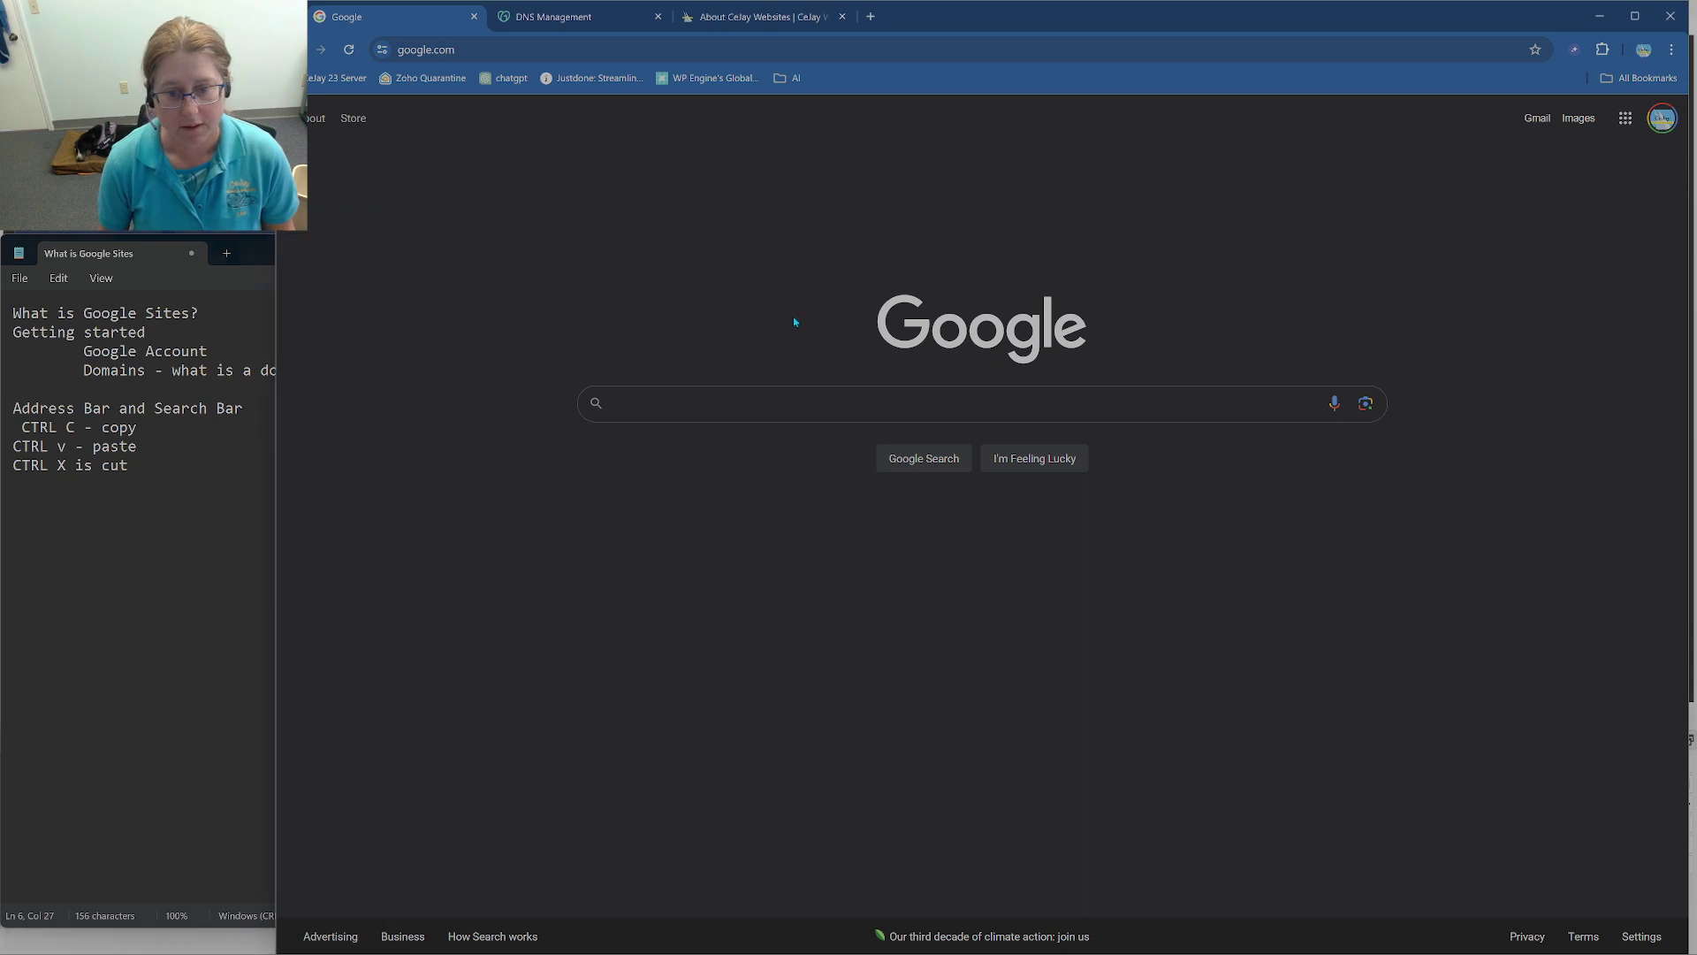
click(473, 47)
click(573, 43)
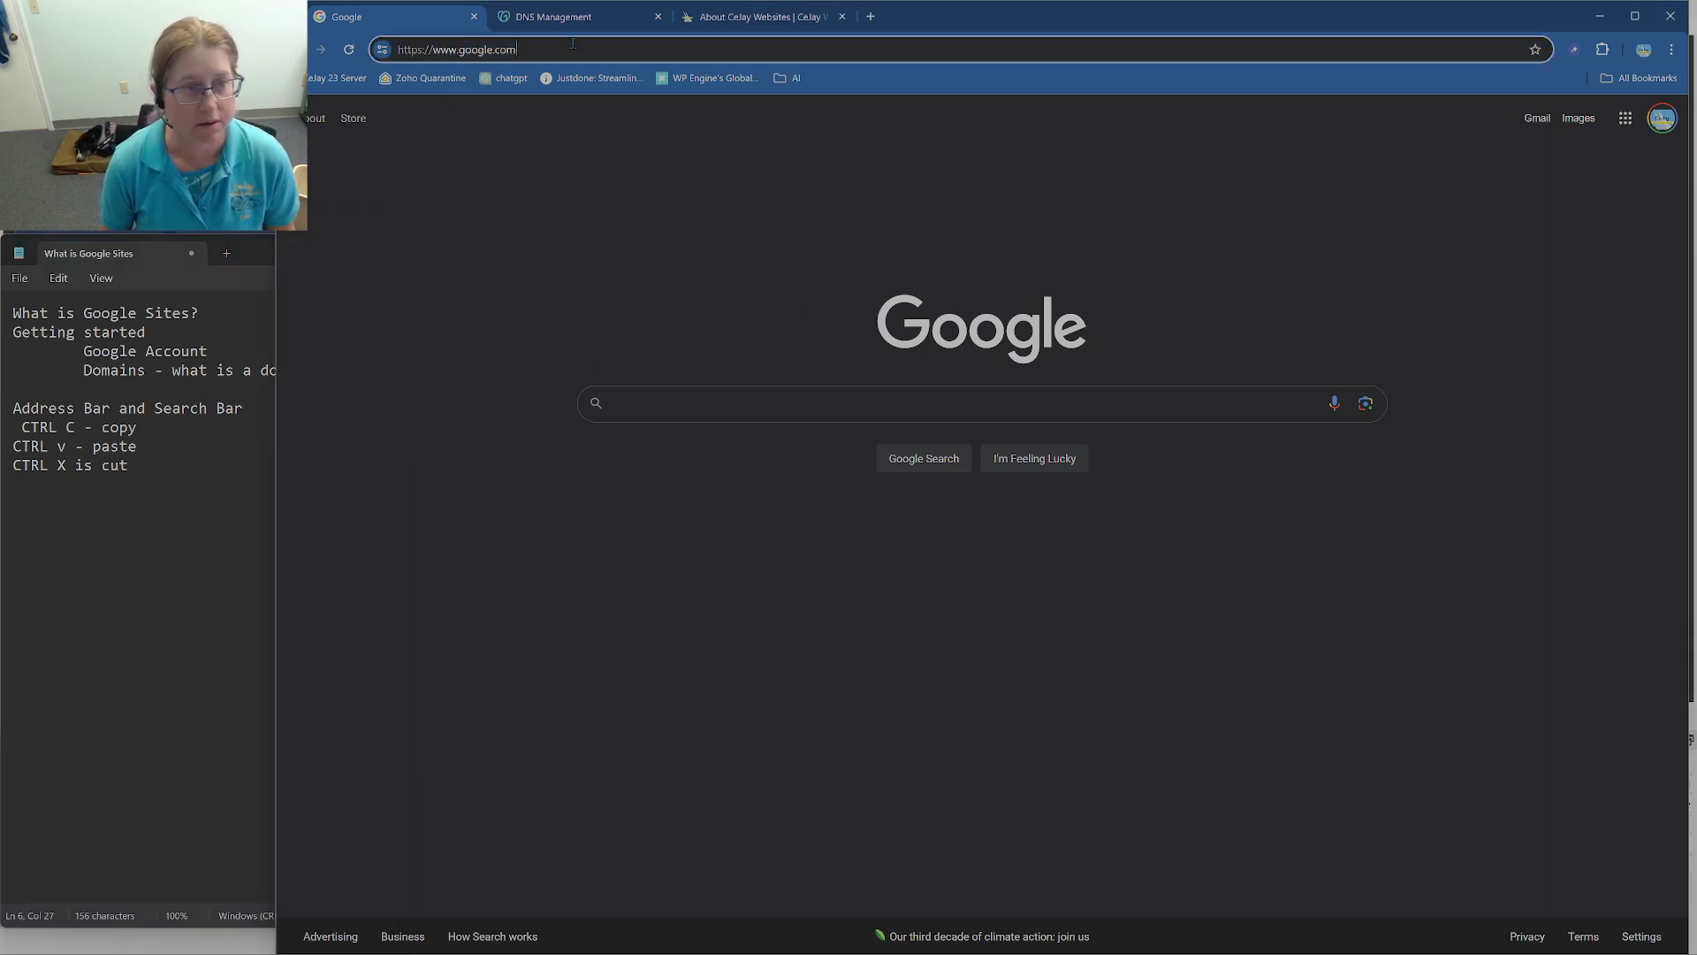
triple_click(573, 43)
click(689, 405)
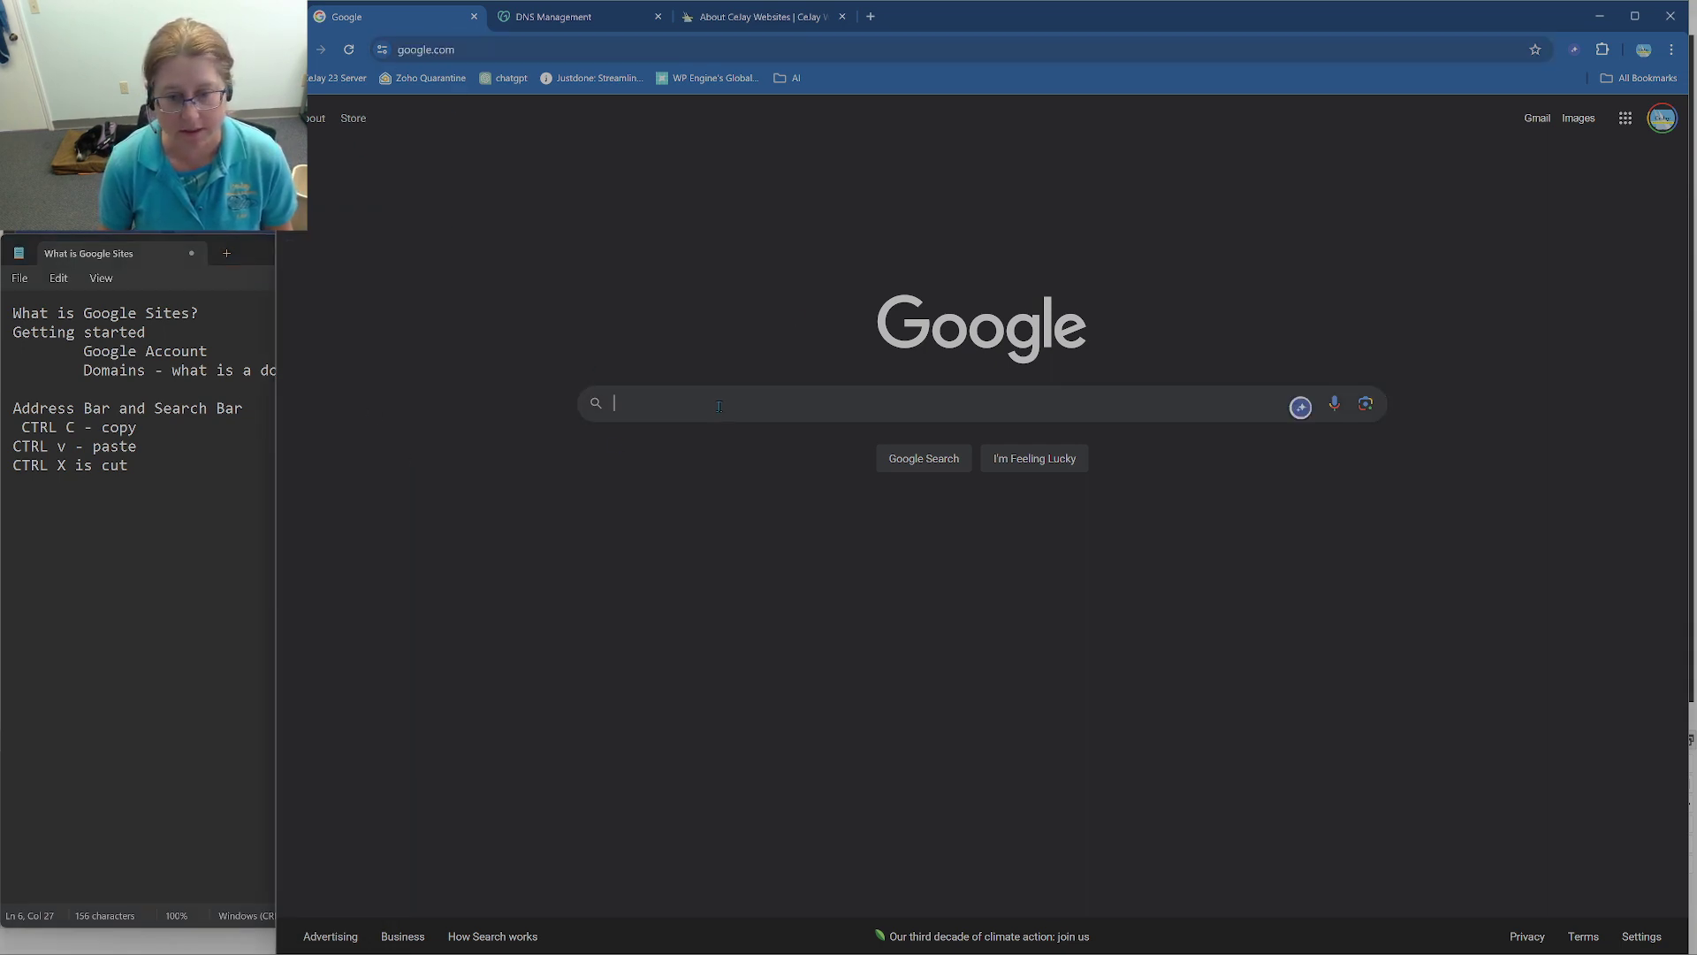
click(421, 412)
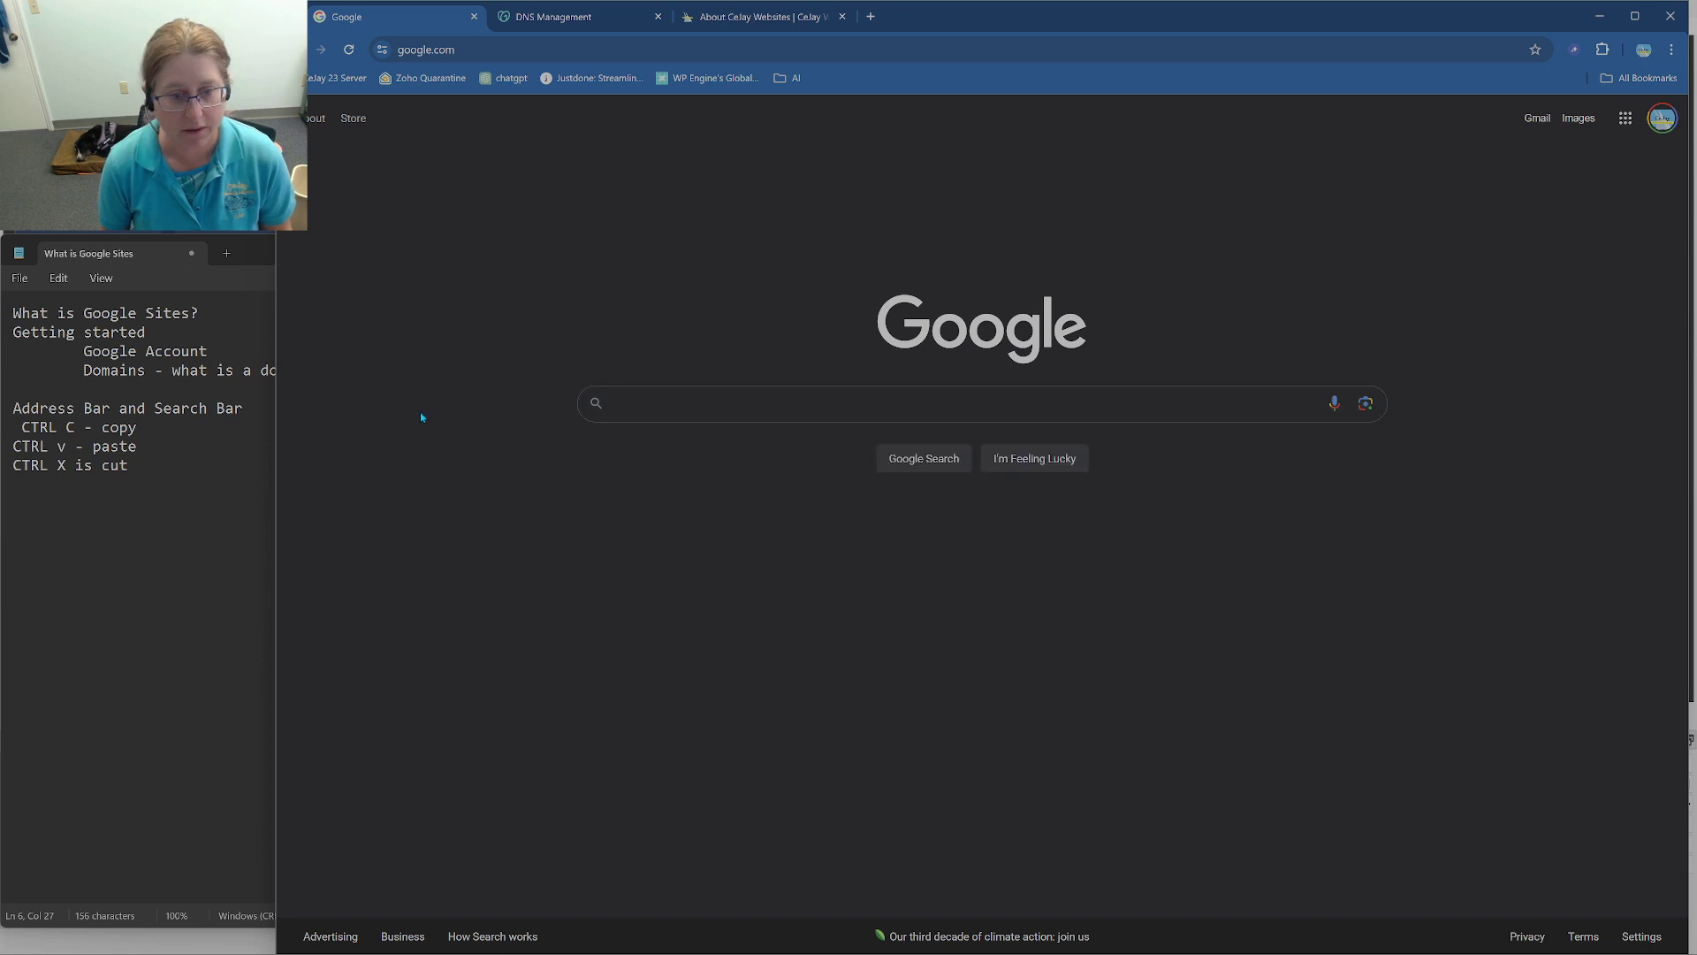
Step: Open the website cejaywebsites.com directly through the browser's address bar
click(494, 50)
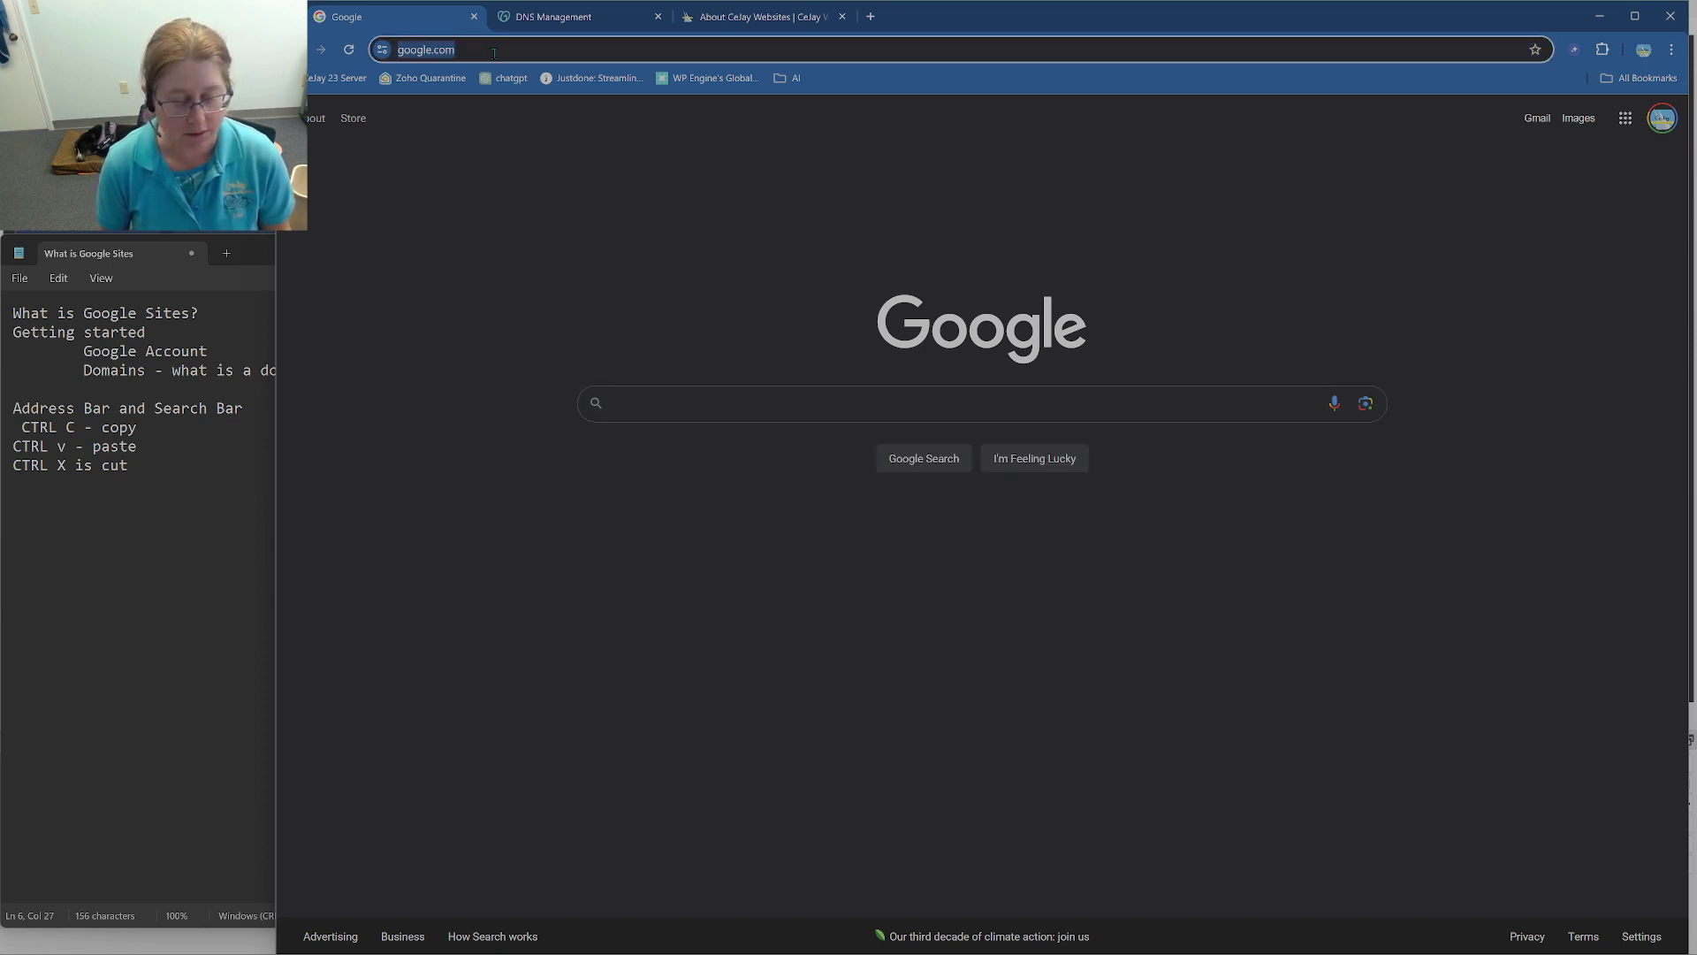
text(cej)
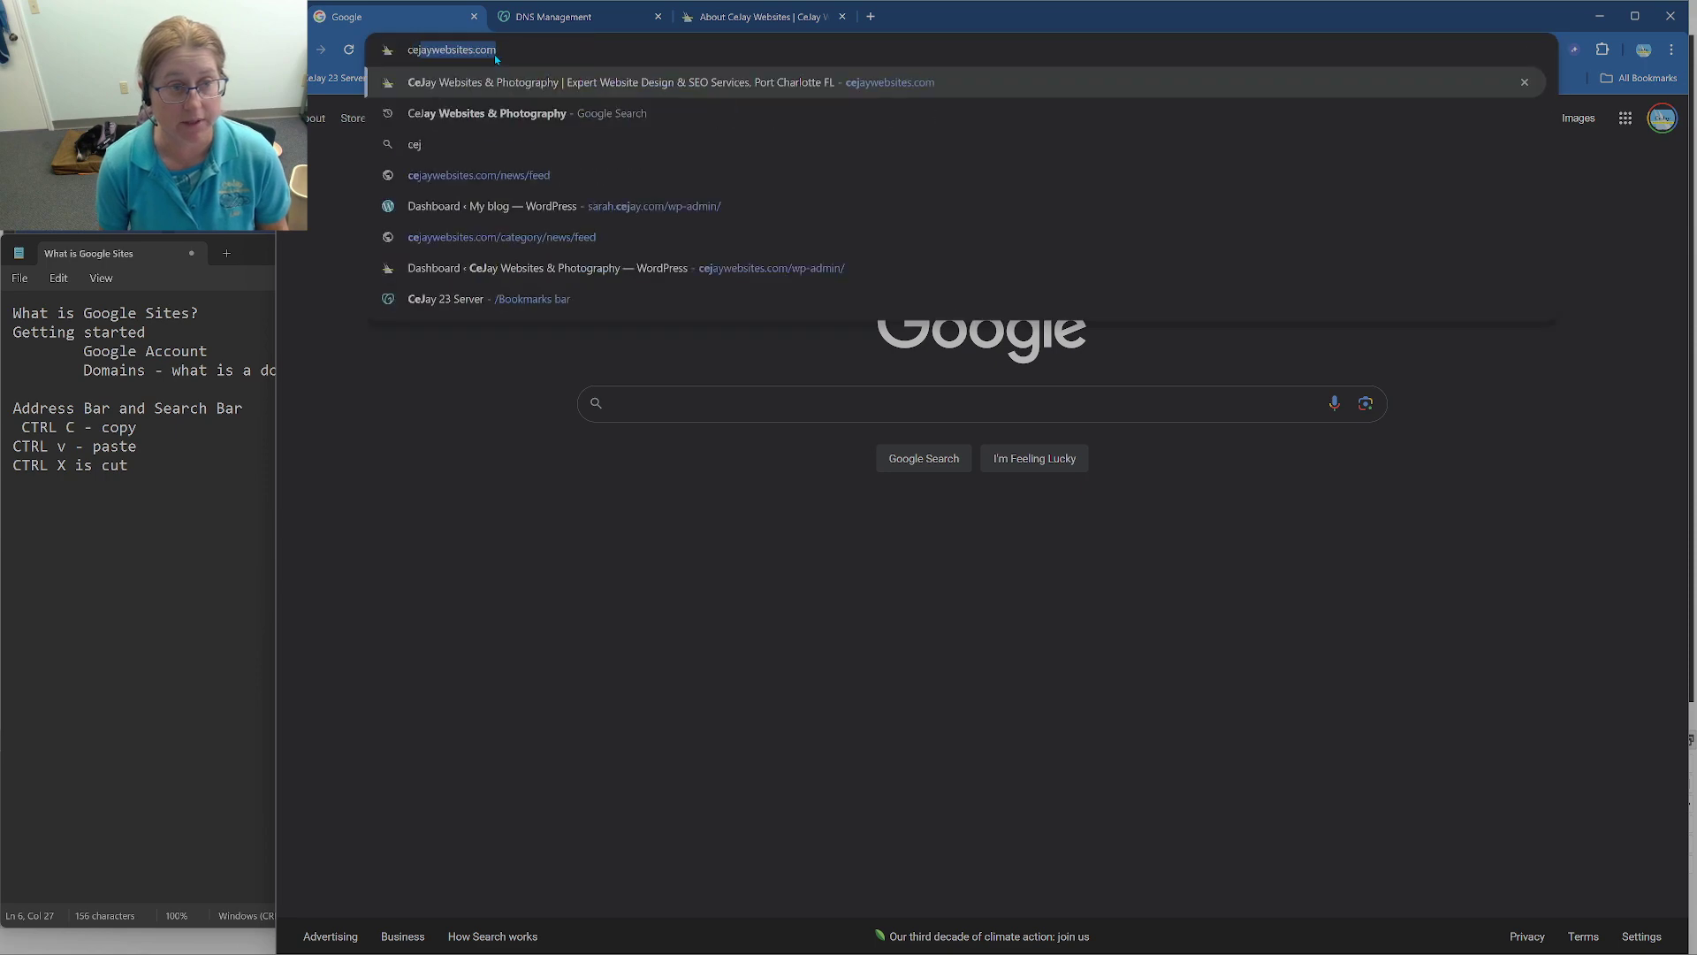
text(aywebsites.com)
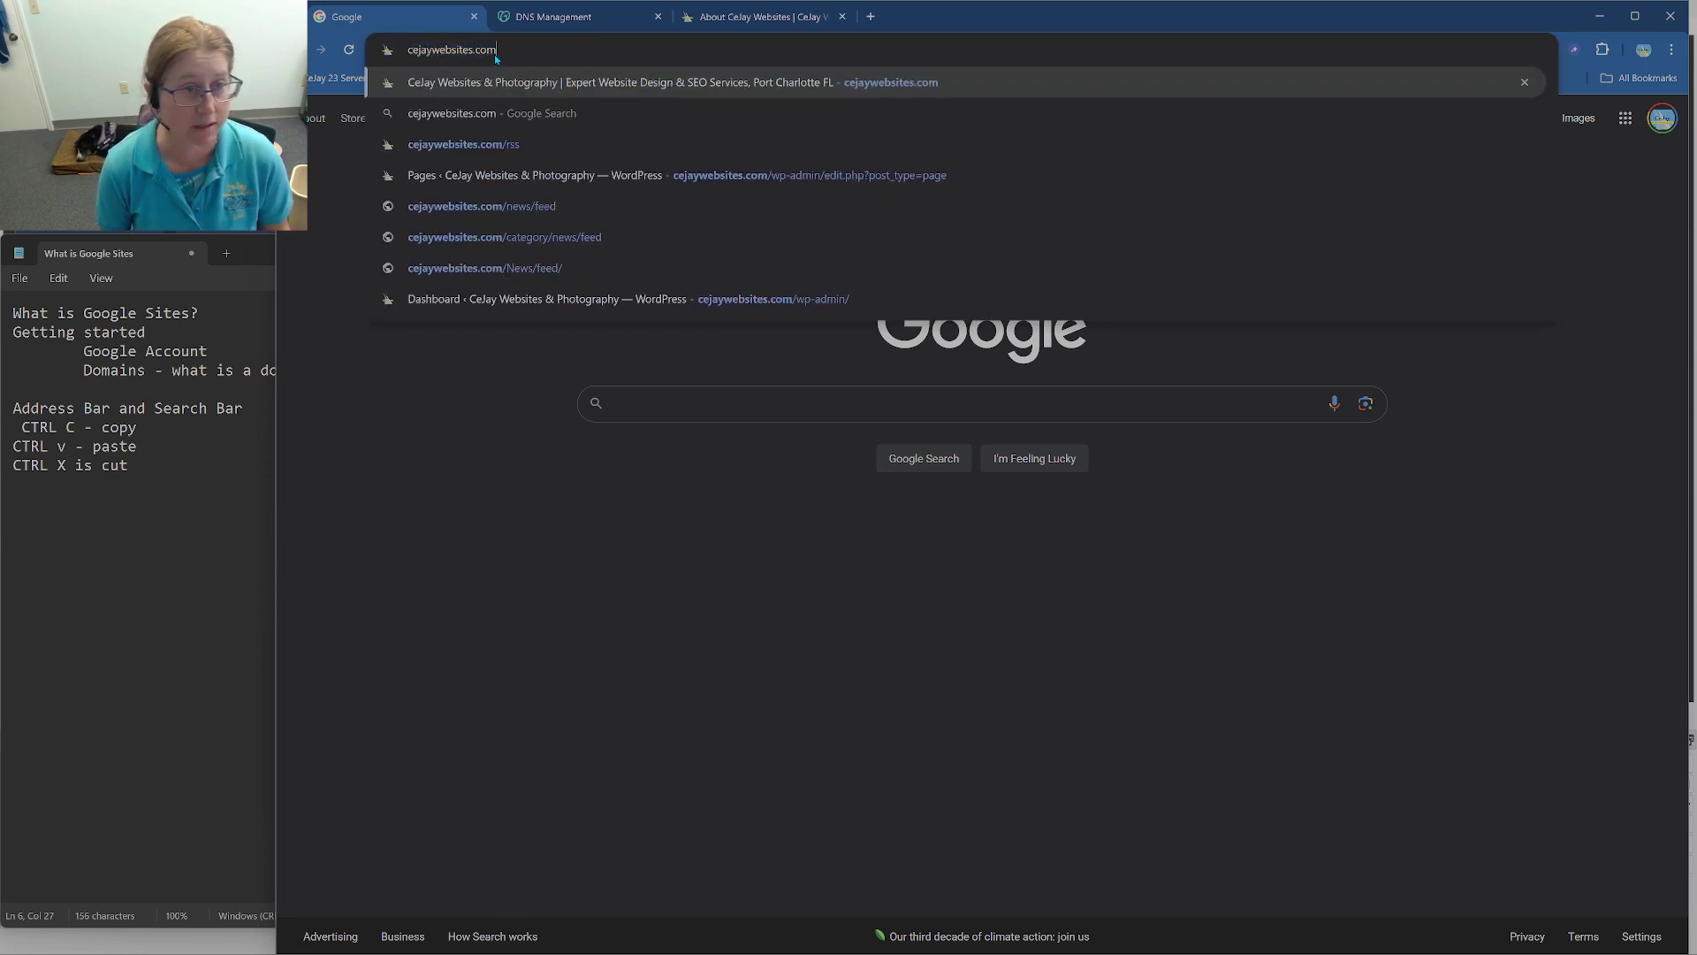
key(Return)
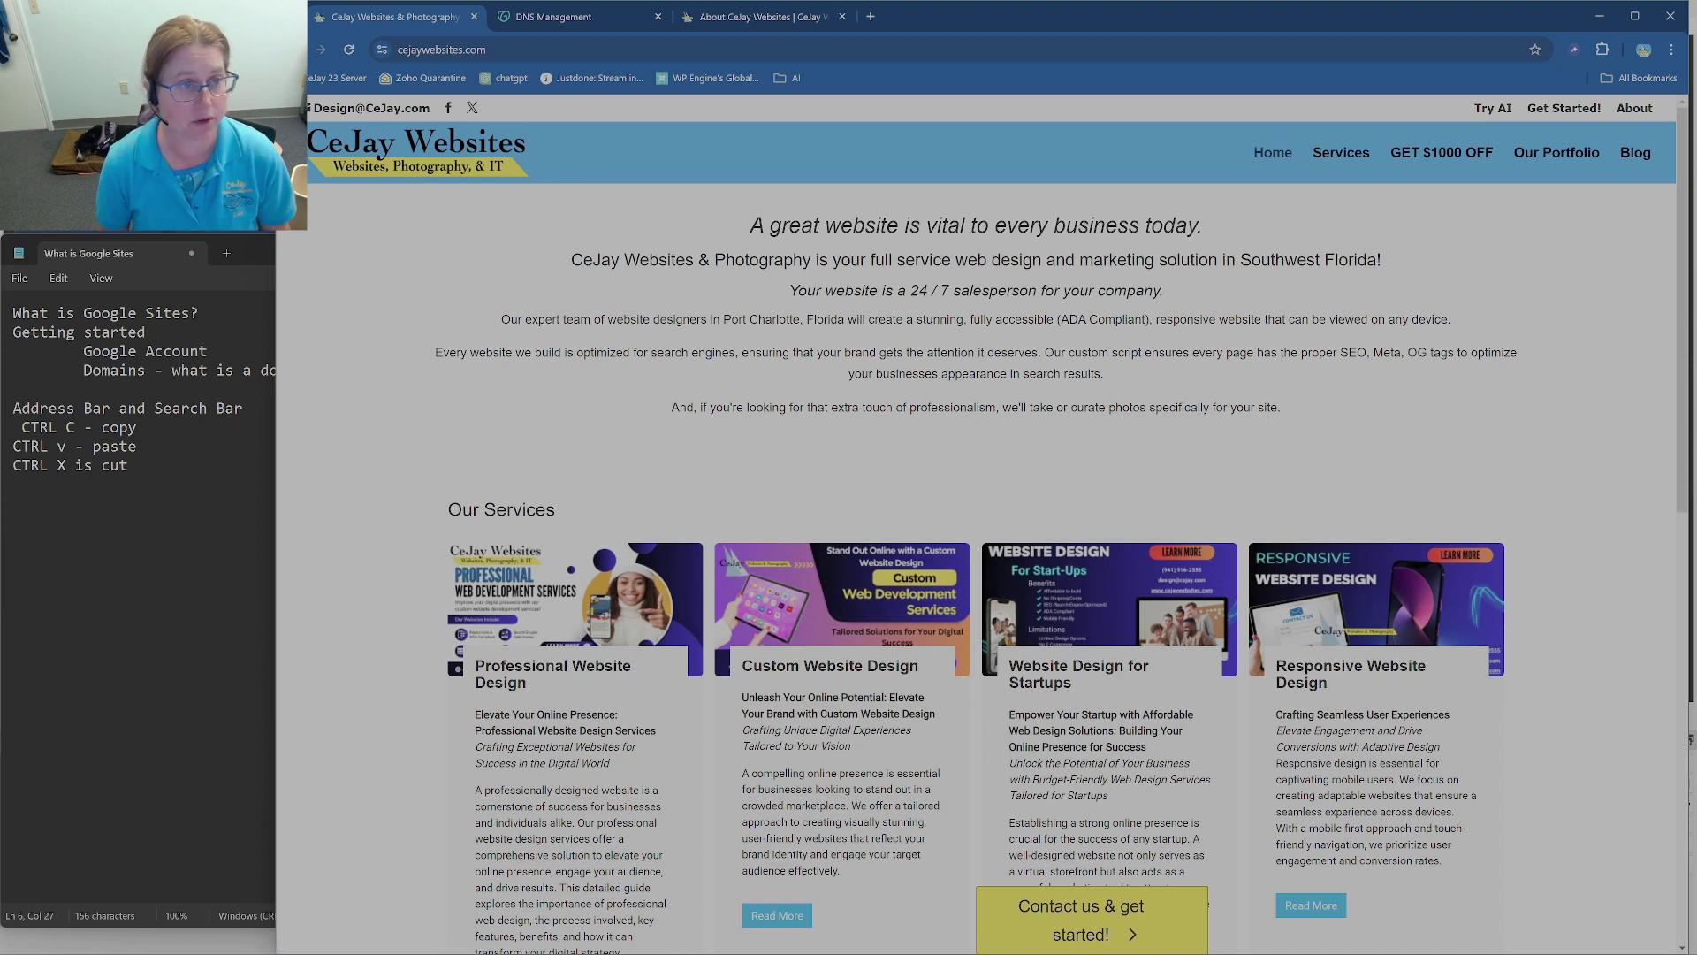
Step: Return to the Google home page and run a Google search for "cejaywebsites.com"
key(alt+Left)
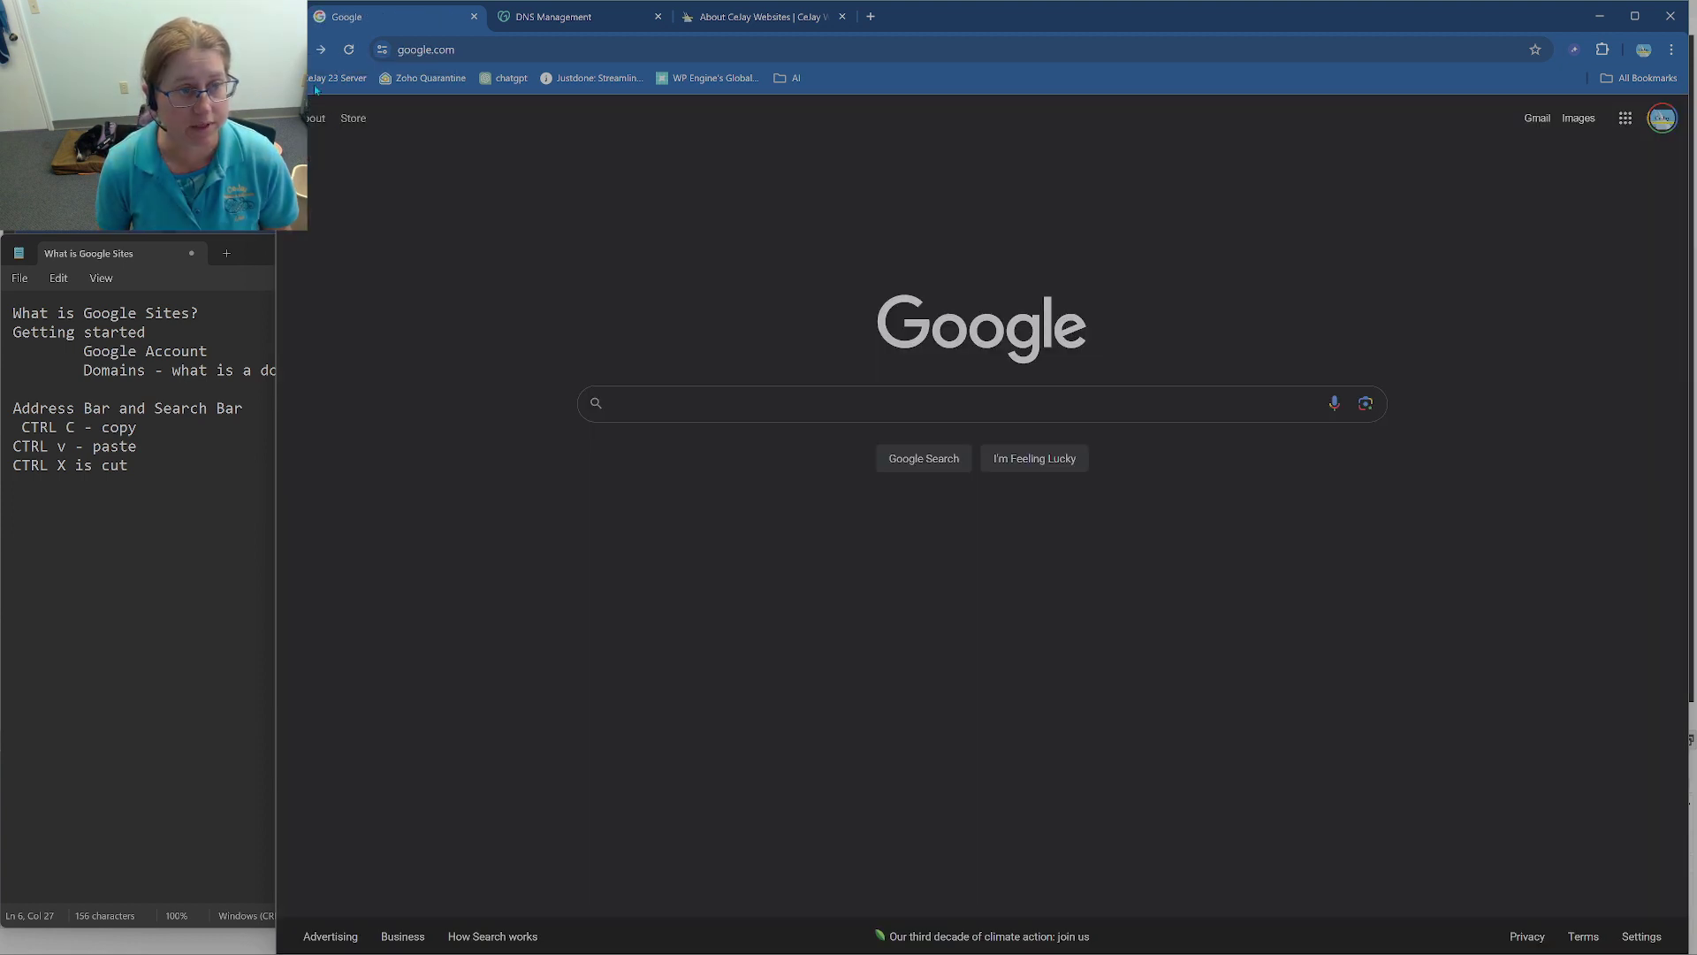
click(767, 396)
text(cejay)
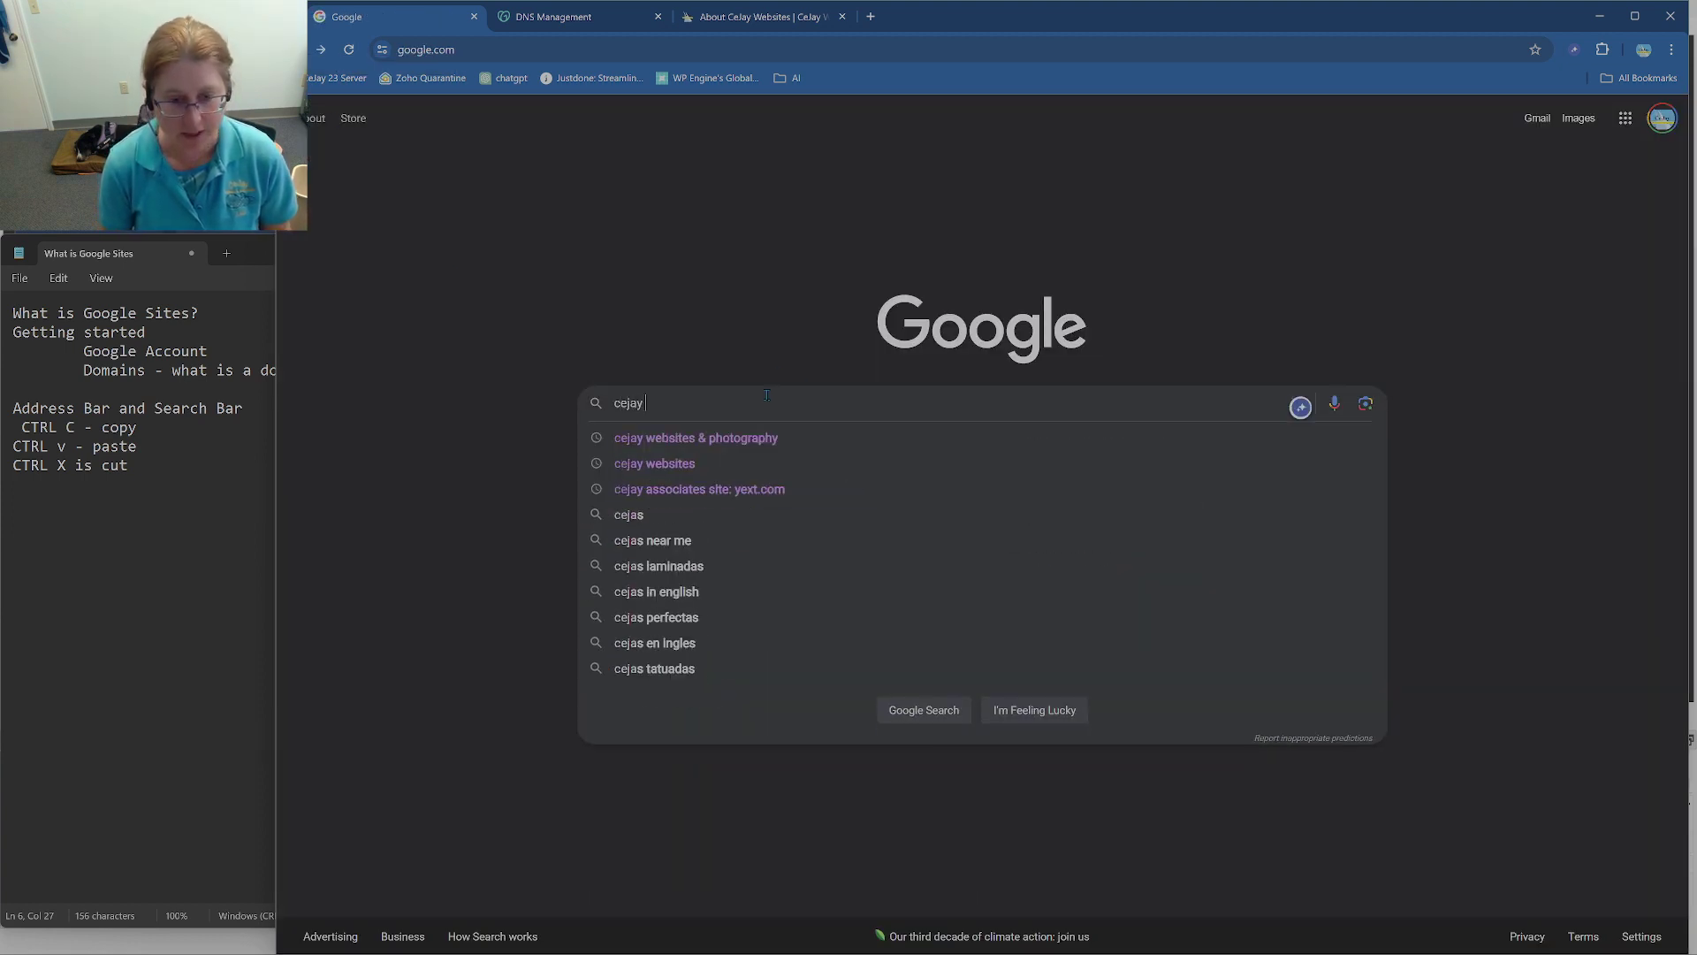
text( website)
key(BackSpace)
key(BackSpace)
key(BackSpace)
key(BackSpace)
key(BackSpace)
key(BackSpace)
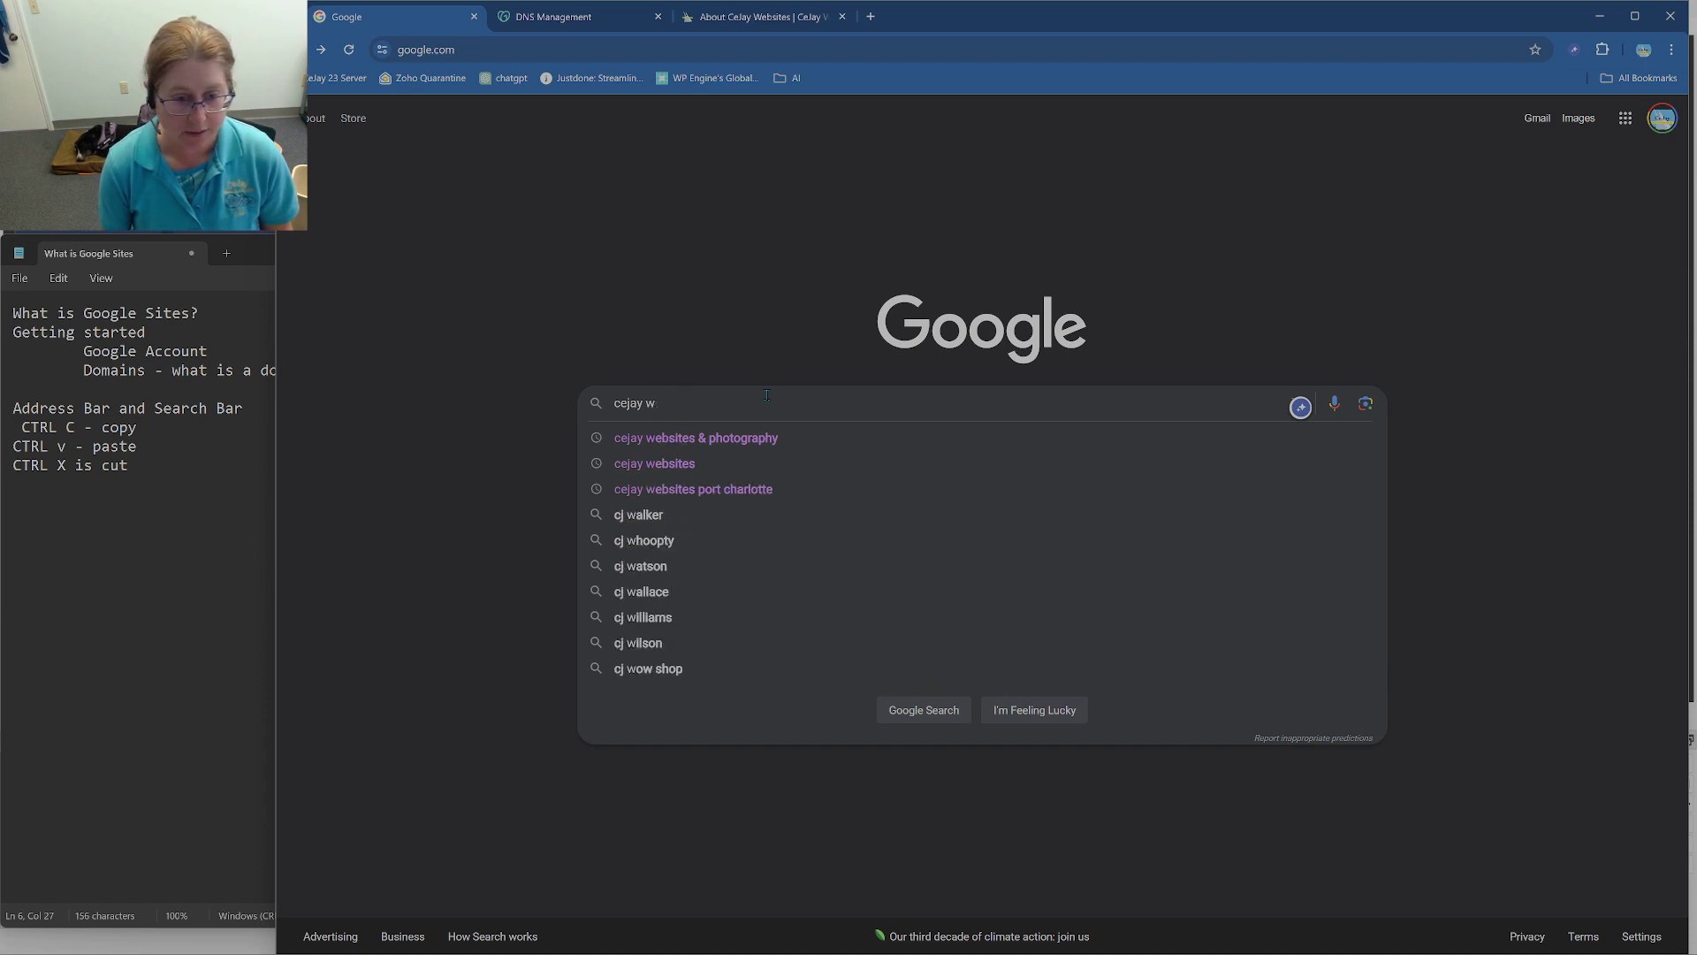
key(BackSpace)
key(BackSpace)
text(websites.com)
key(Return)
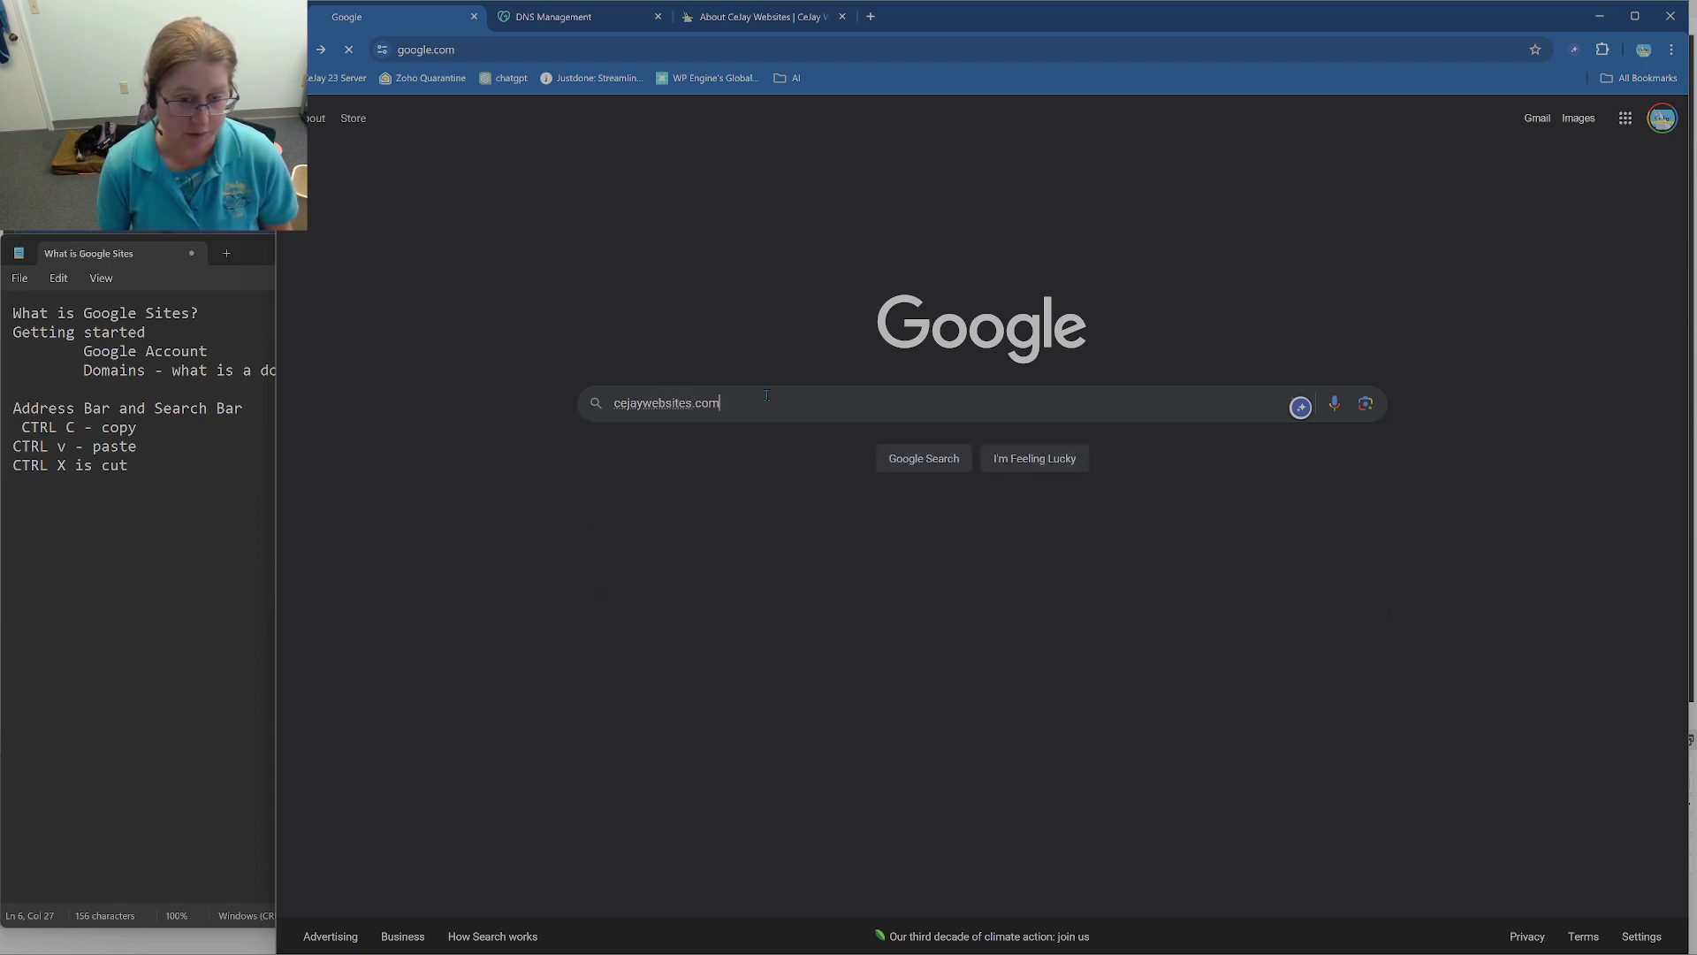
Step: Look through the search results for cejaywebsites.com and open the site's home page from the main result
scroll(405, 677, down, 2)
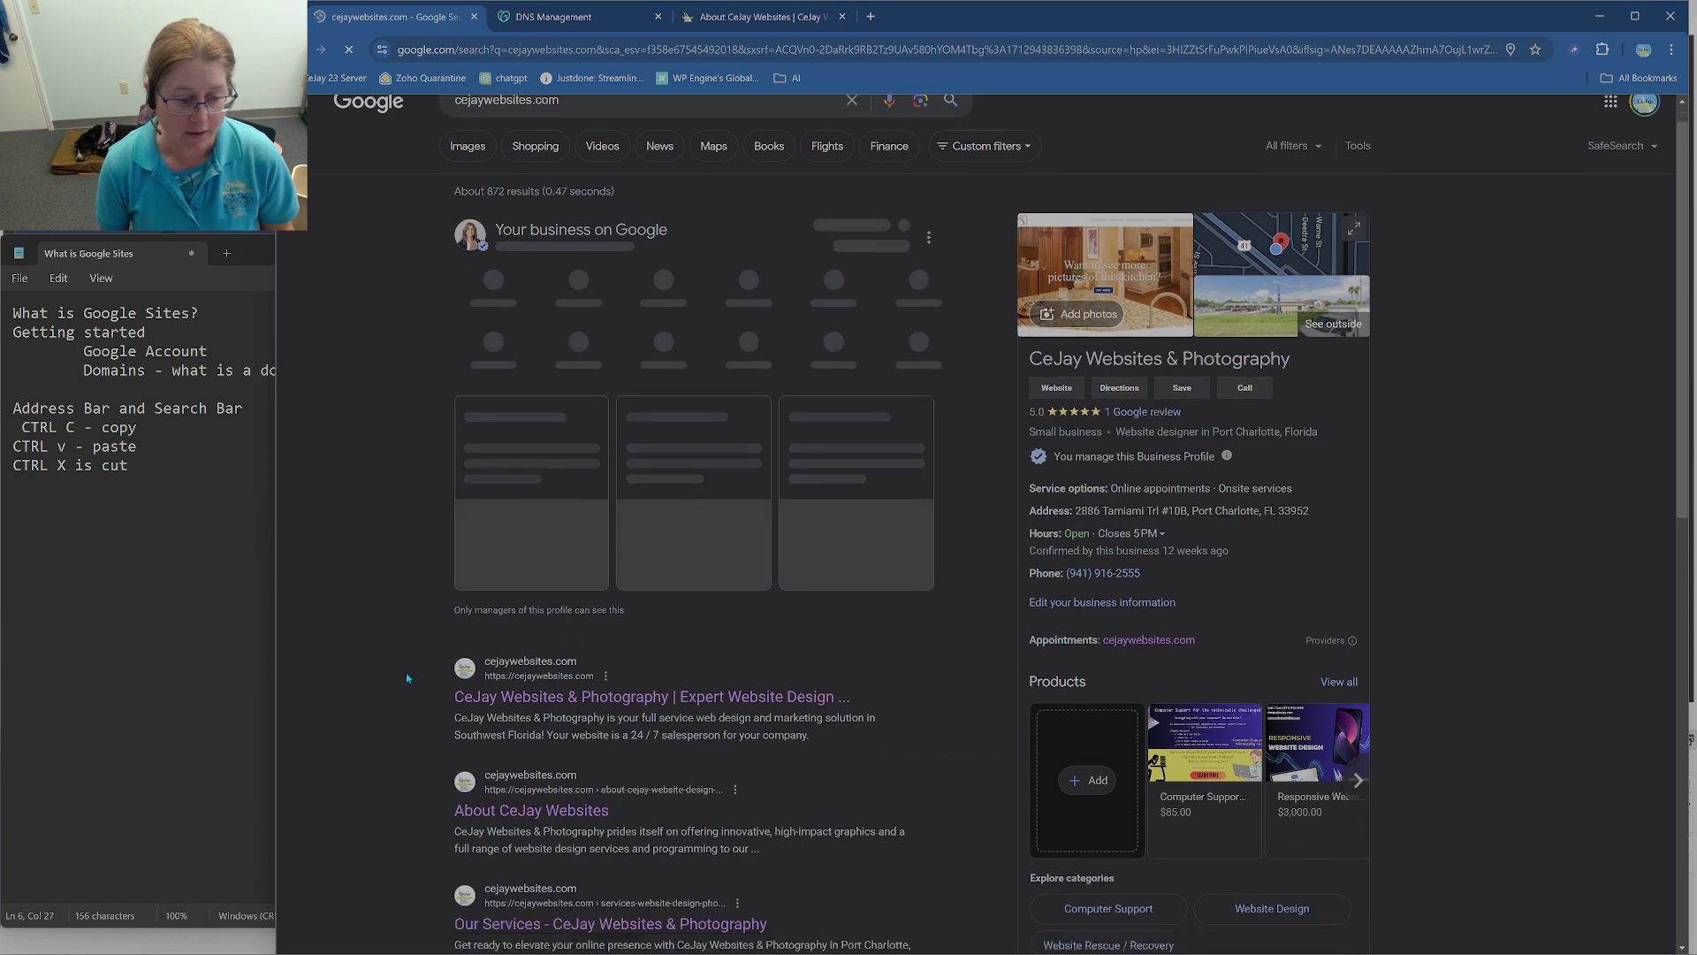
scroll(408, 678, down, 5)
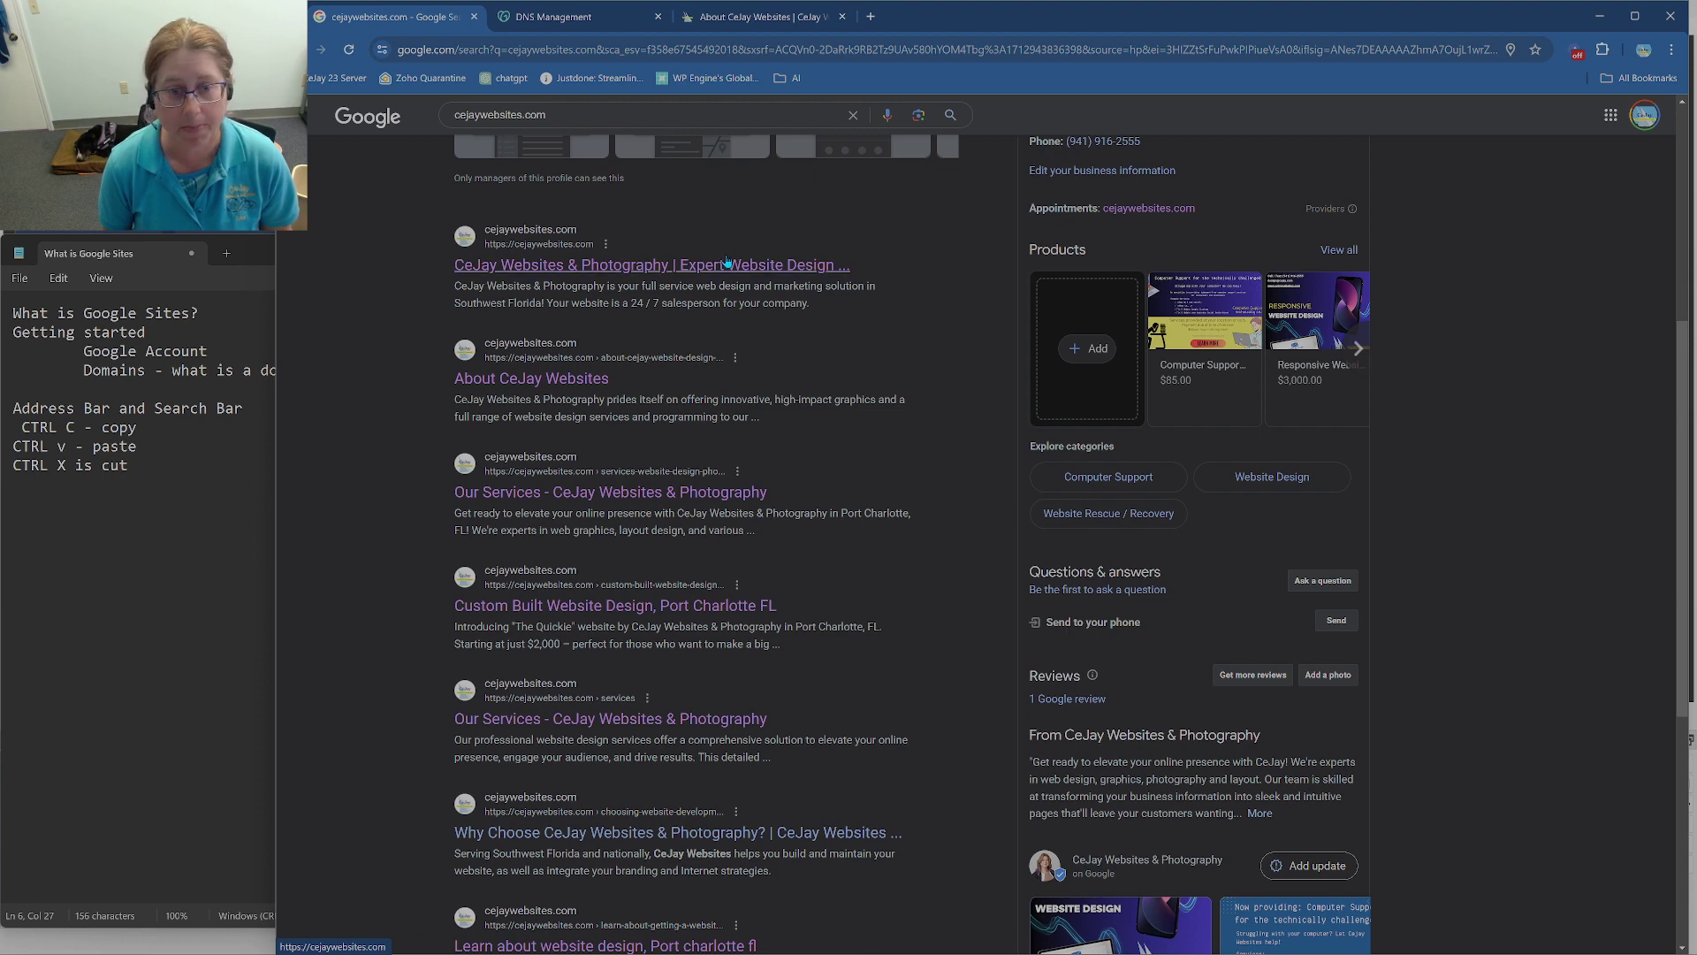
scroll(727, 262, up, 3)
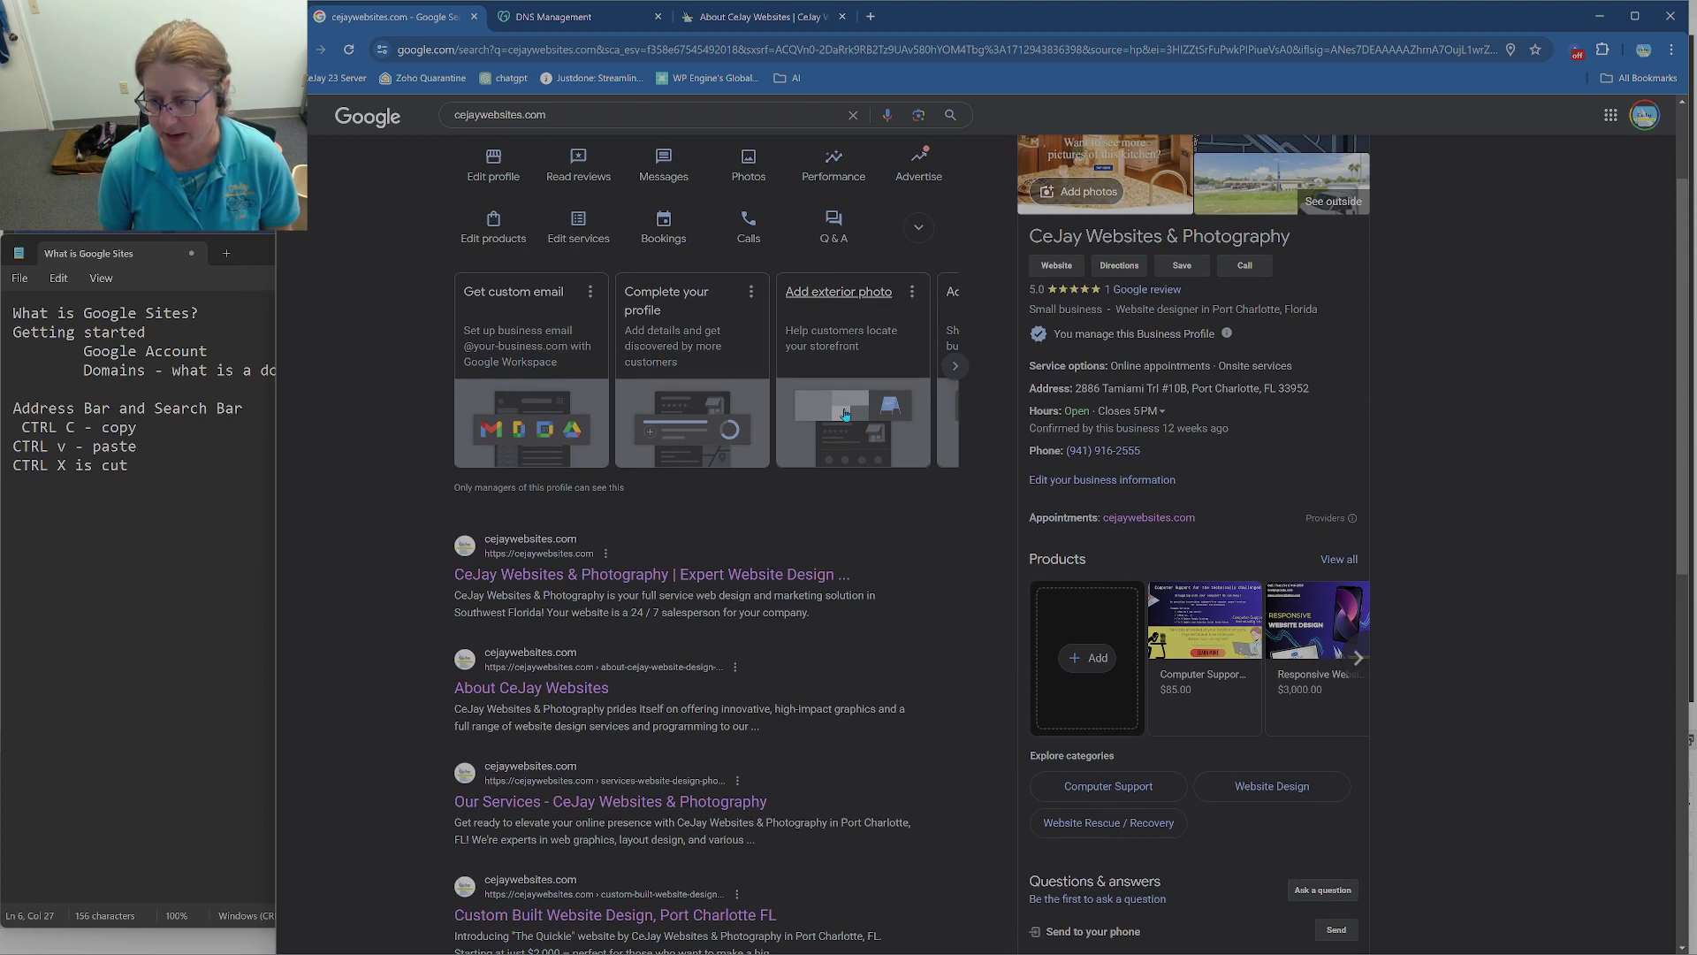
scroll(586, 467, down, 2)
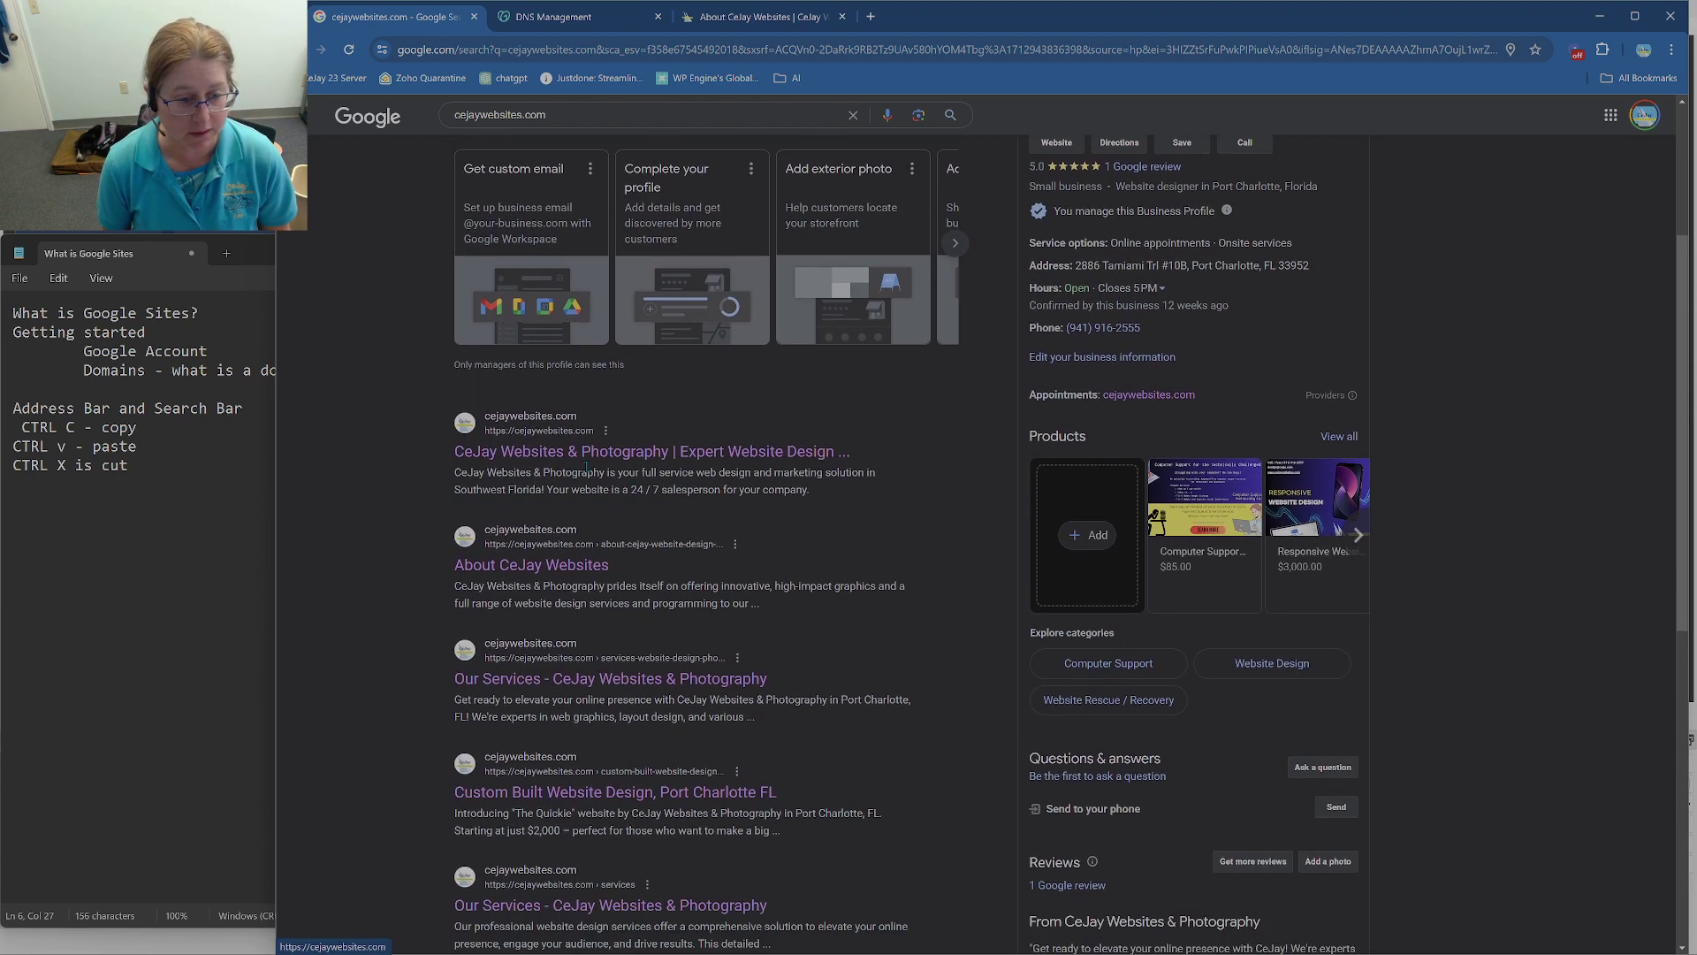
click(540, 422)
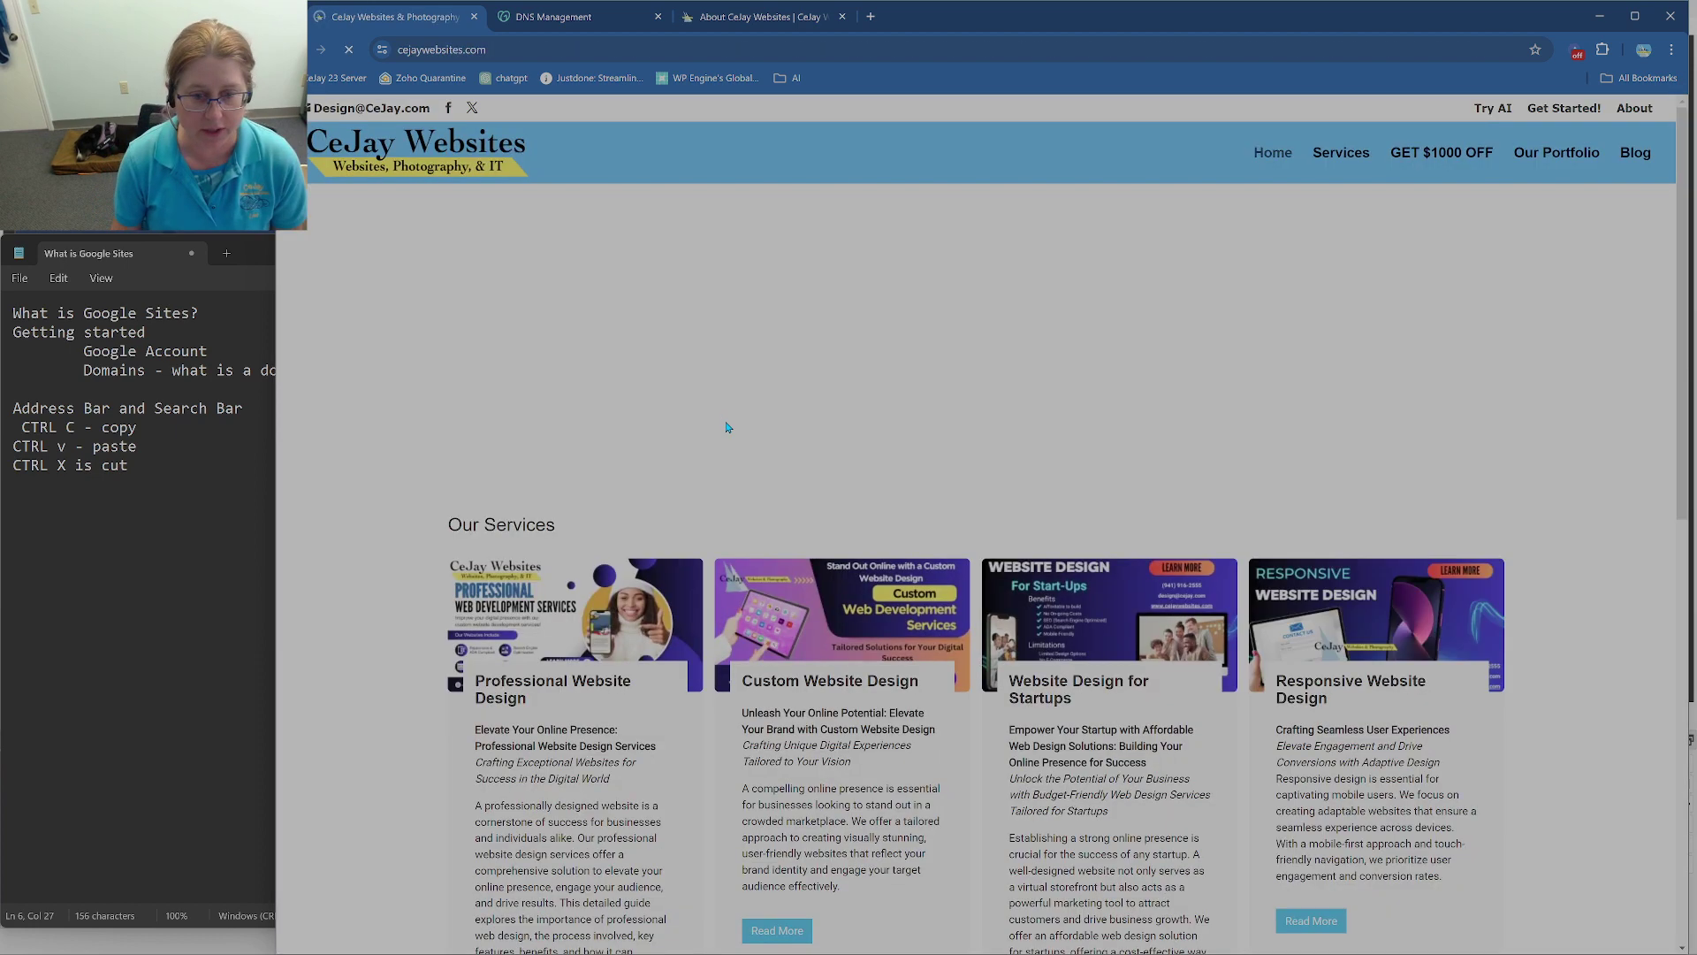
Step: Go directly to godaddy.com by its address and open the account's domain portfolio from its products
click(540, 43)
text(godaddy)
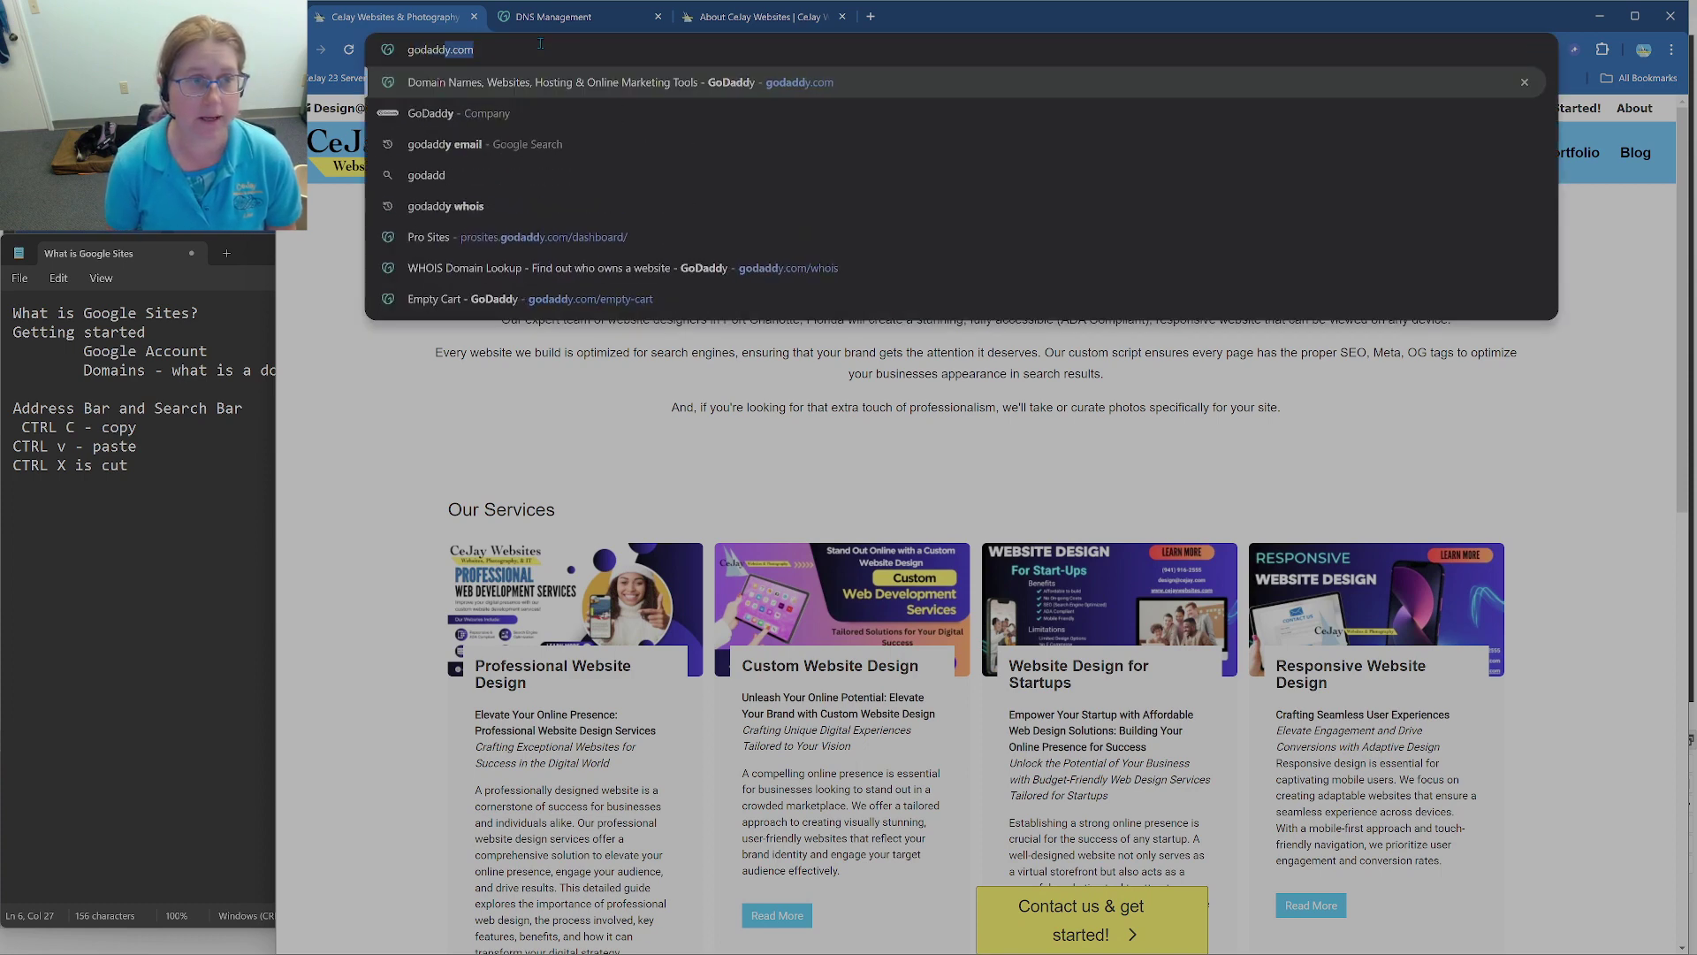
key(Return)
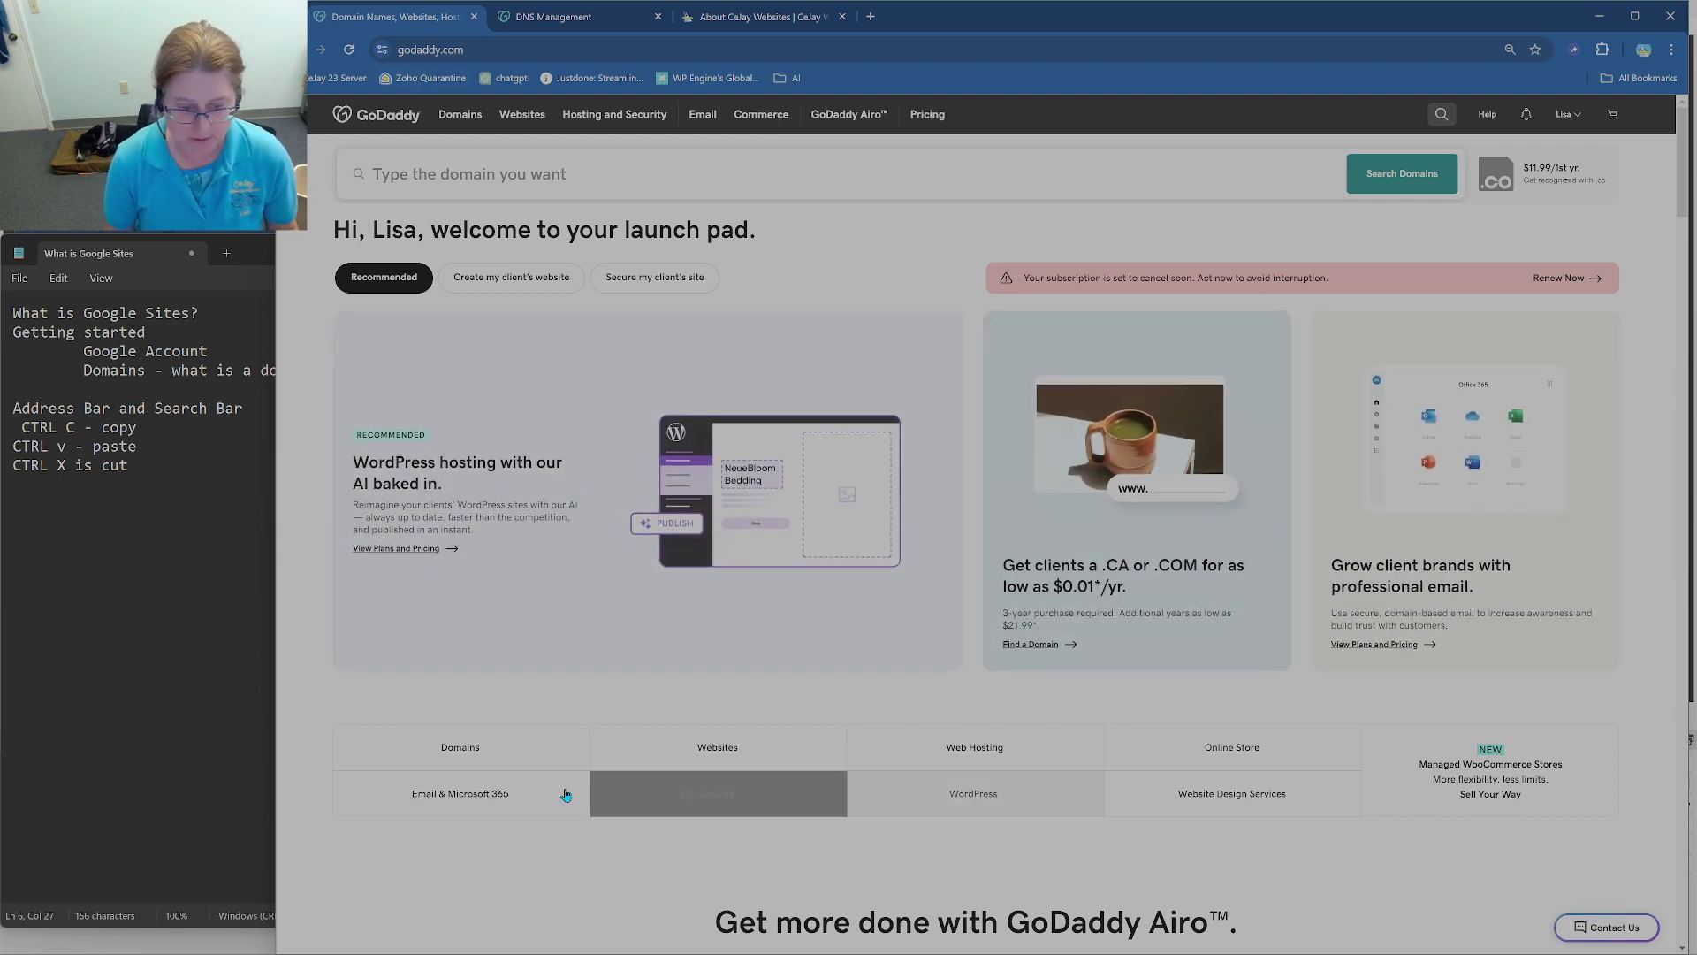
click(1568, 116)
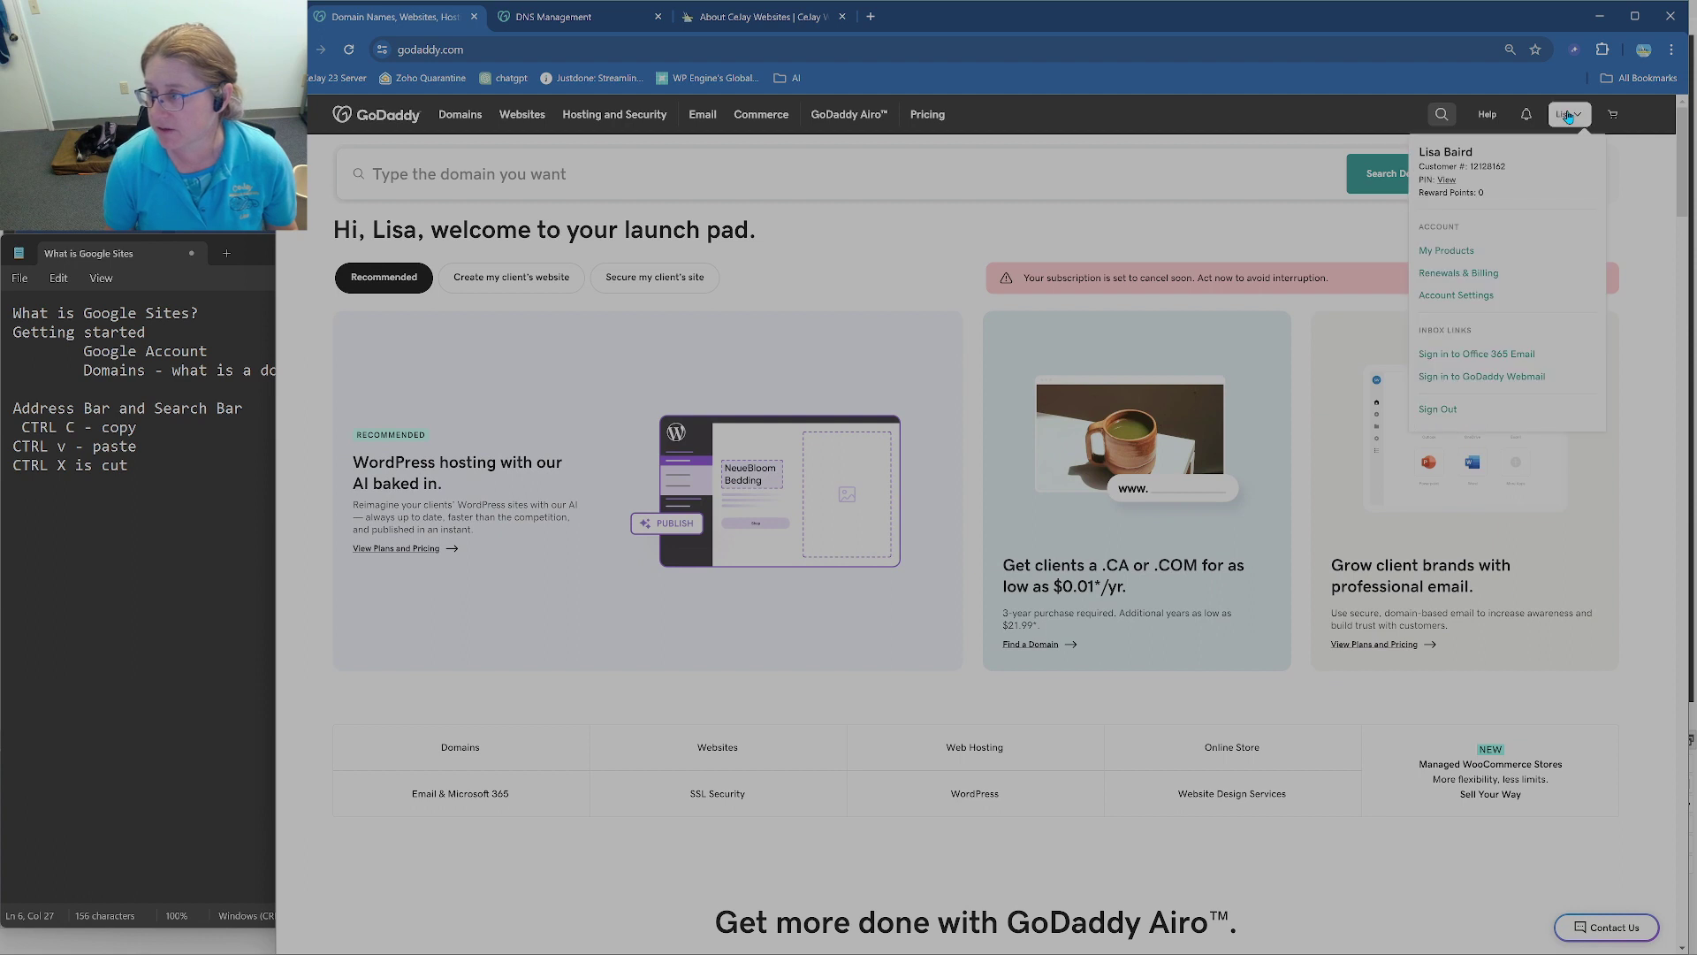
click(1457, 253)
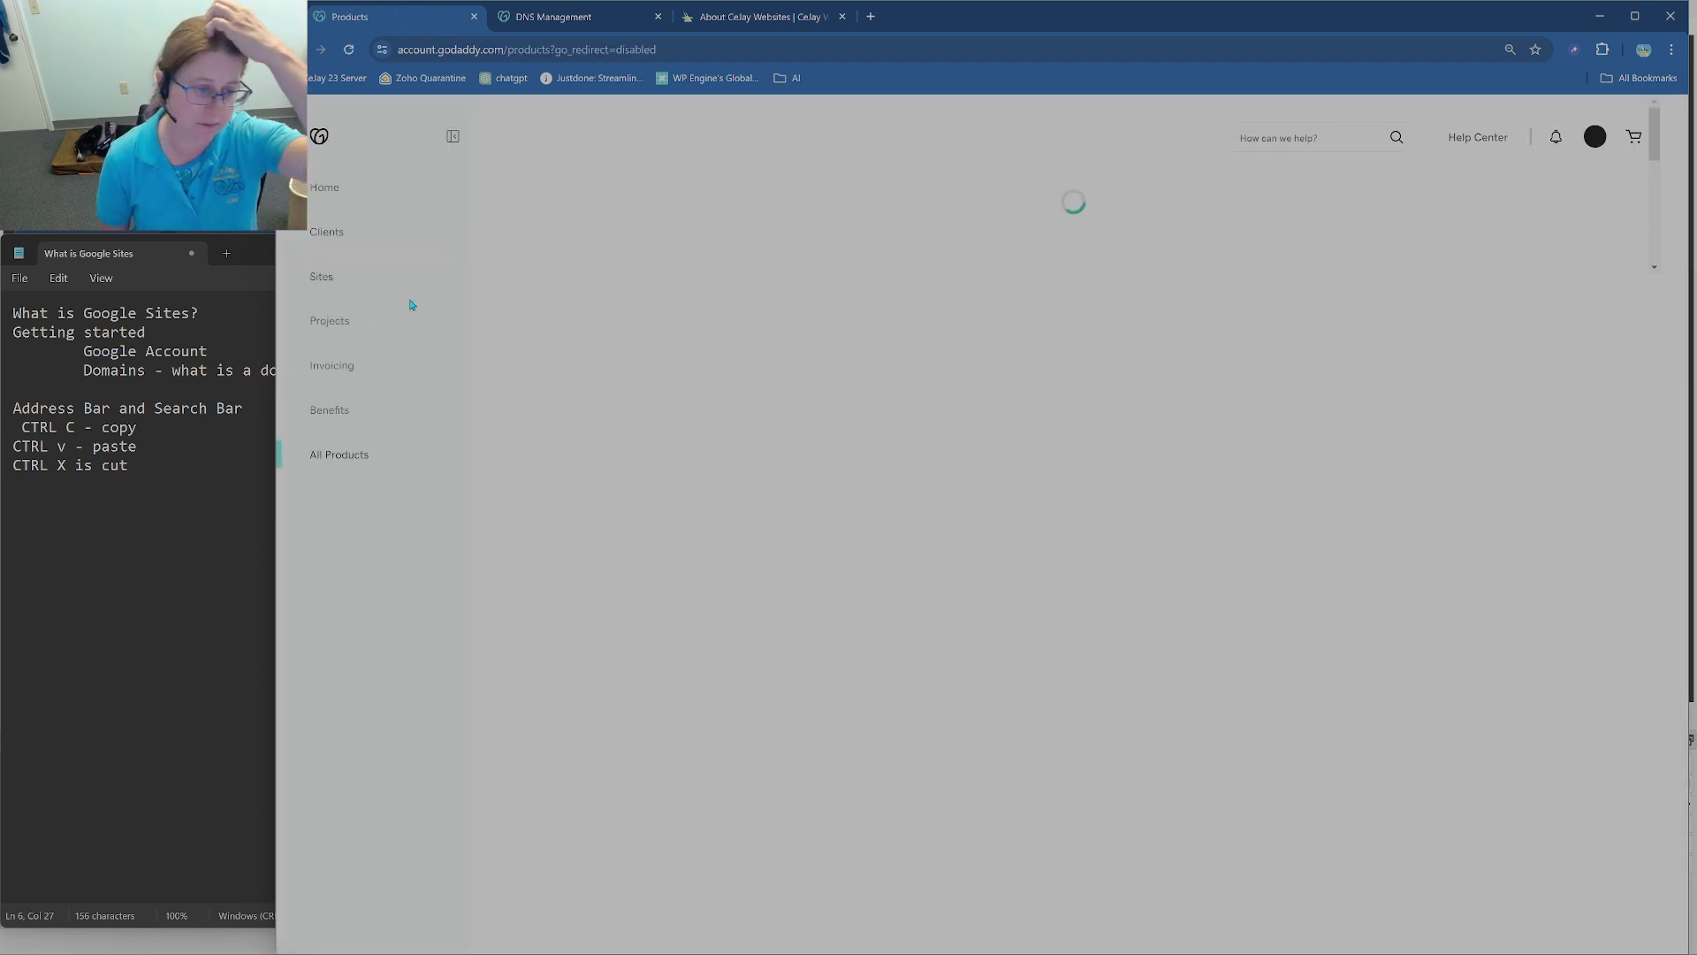
click(361, 380)
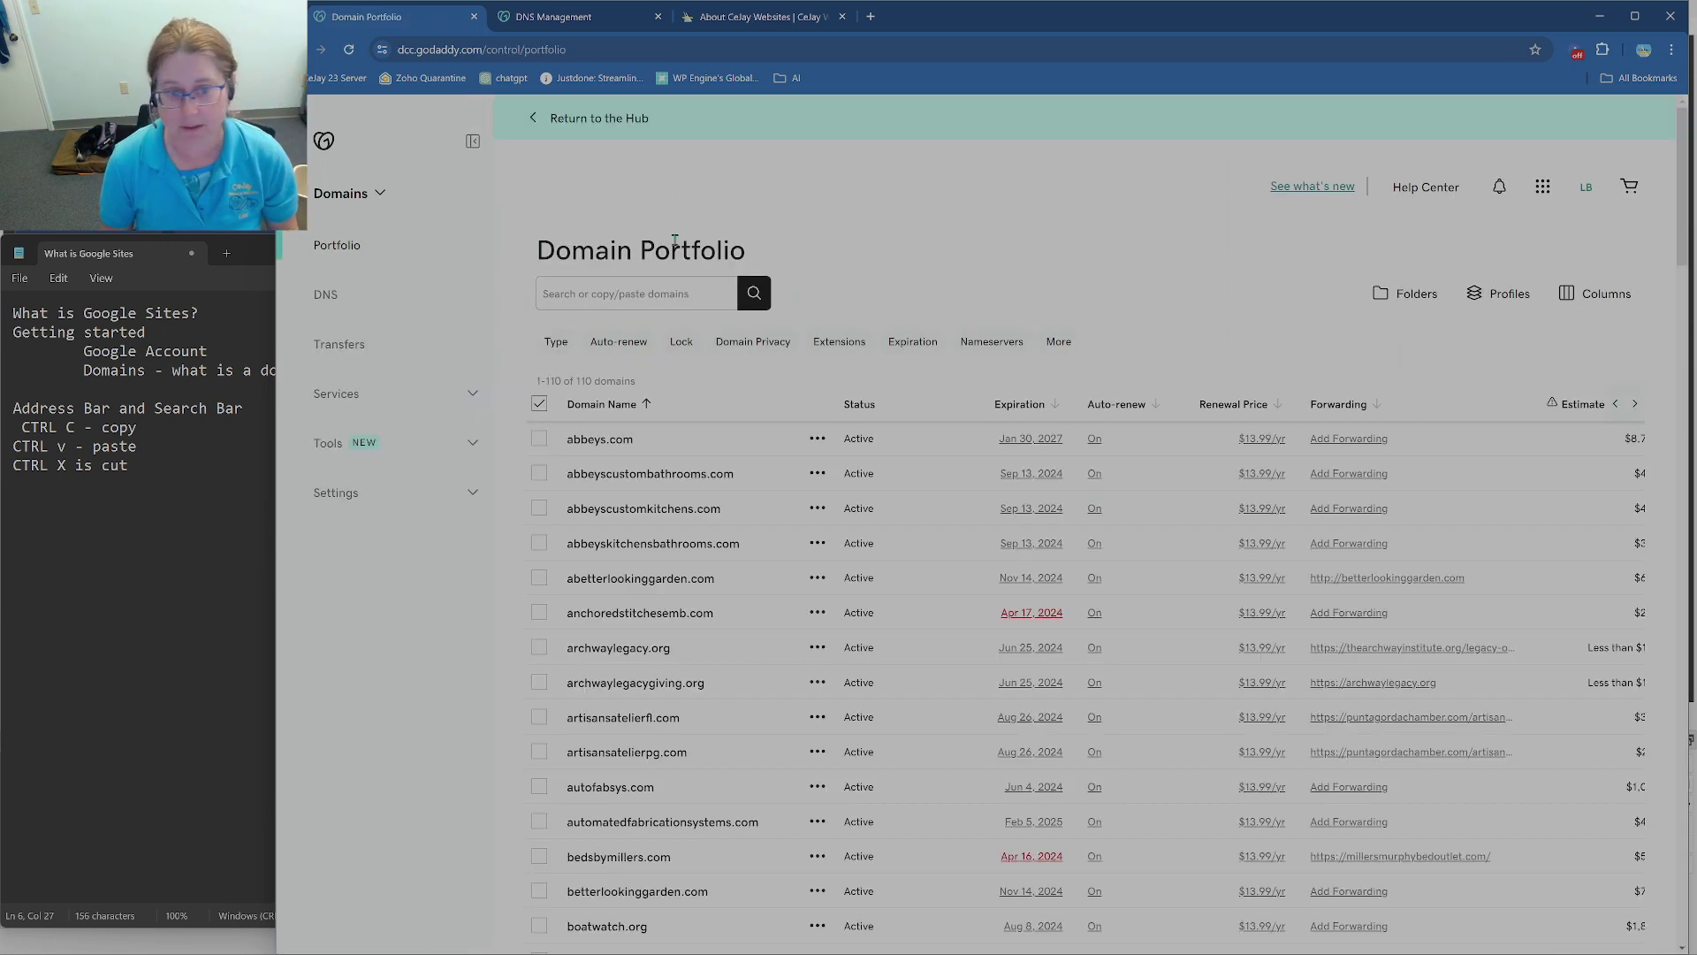
click(546, 49)
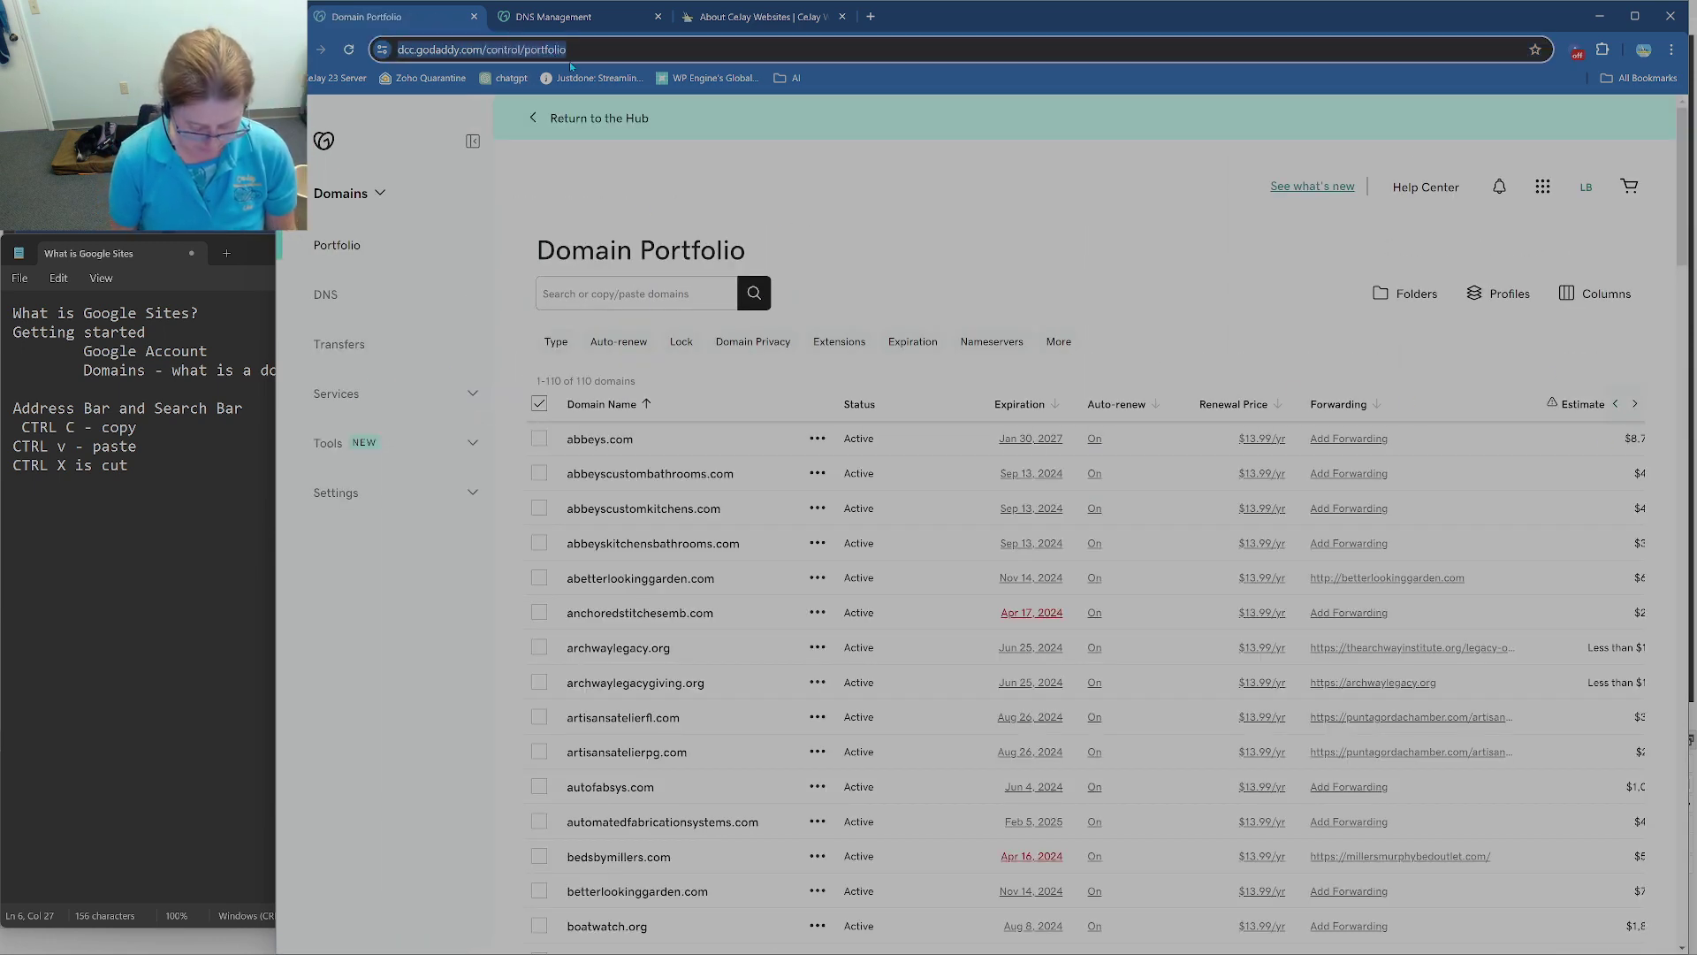
text(dcc)
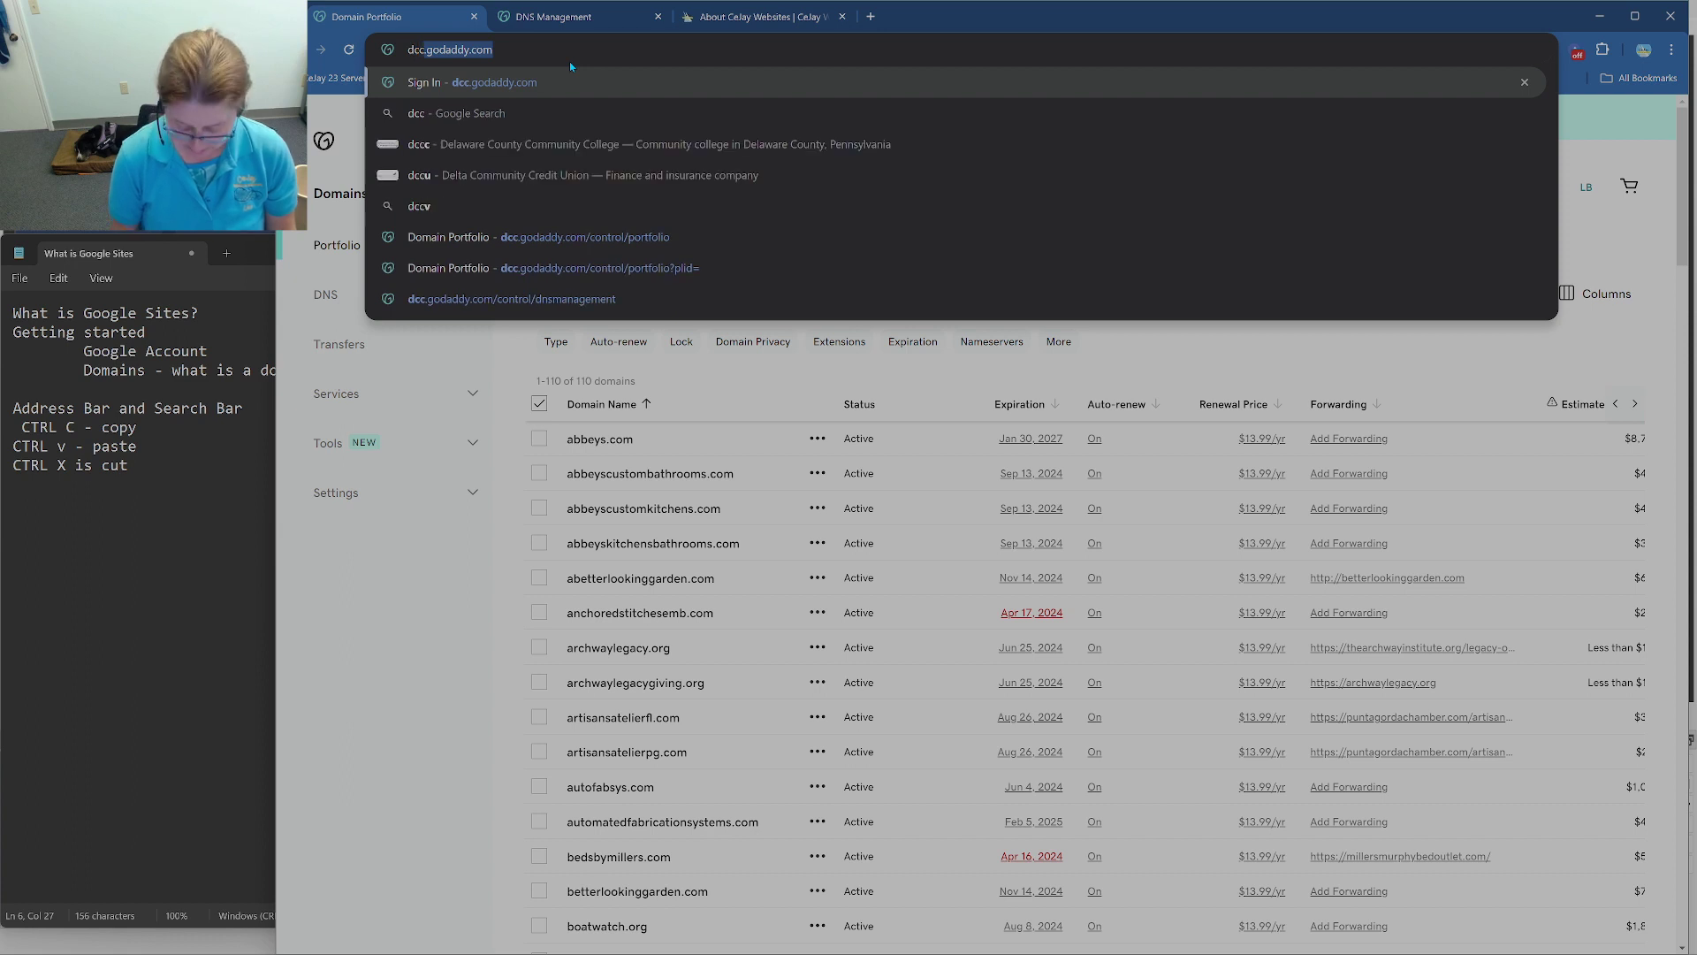
text(.god)
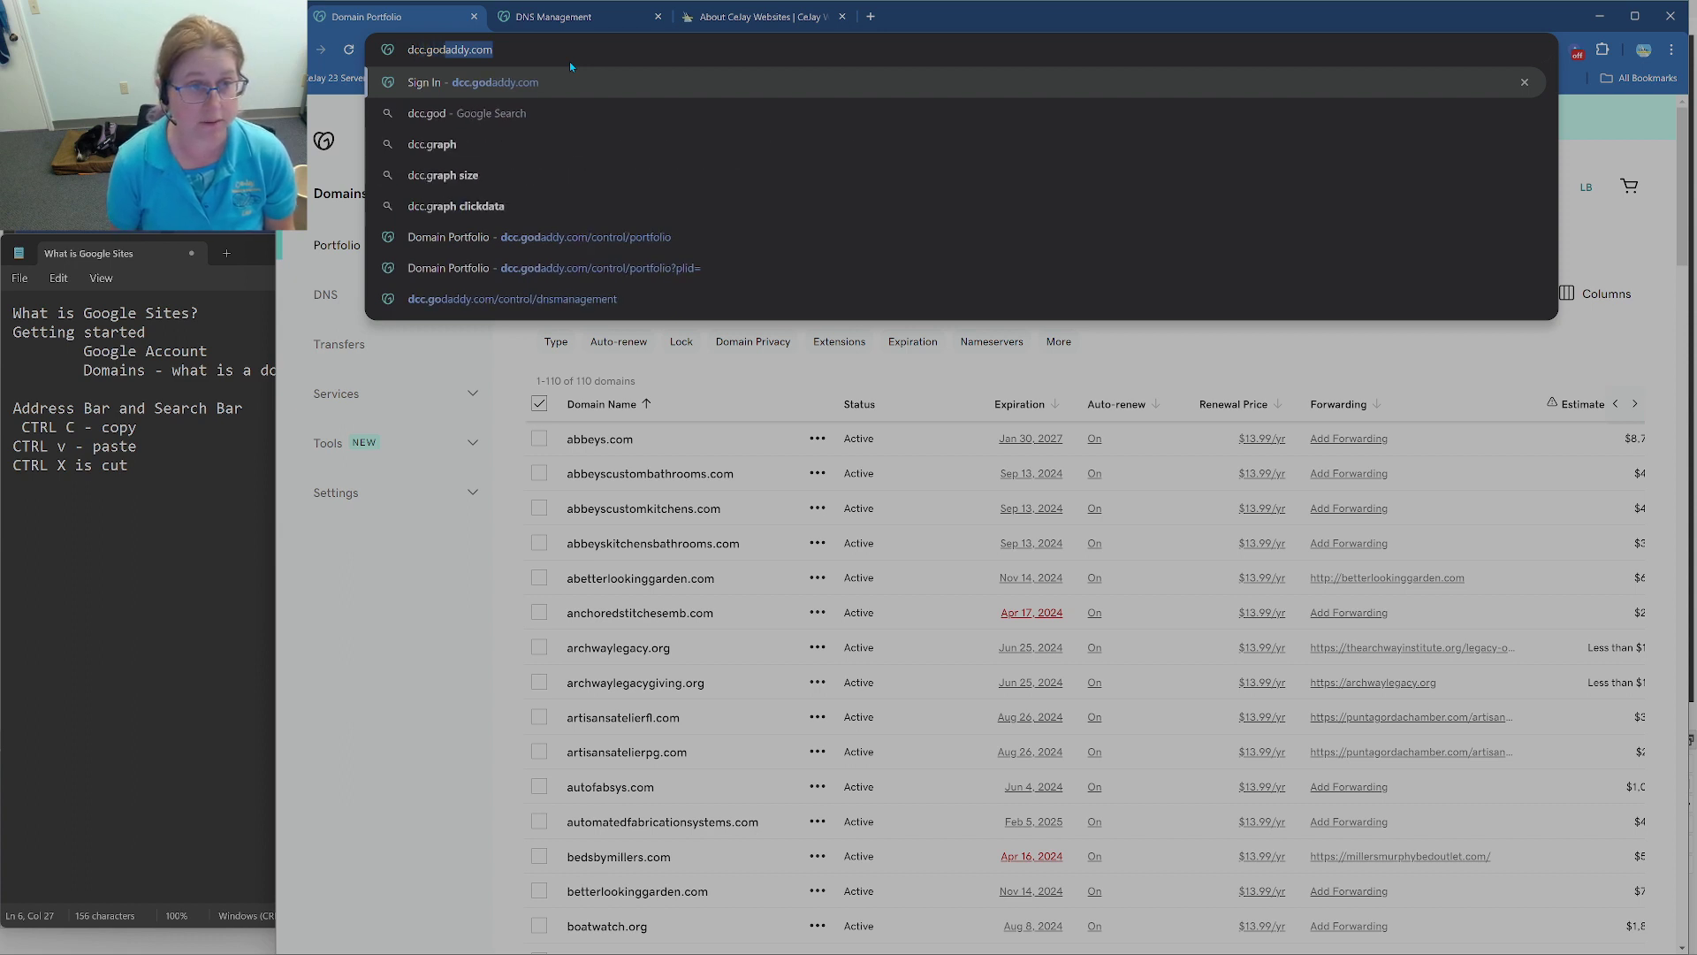
text(add)
key(Escape)
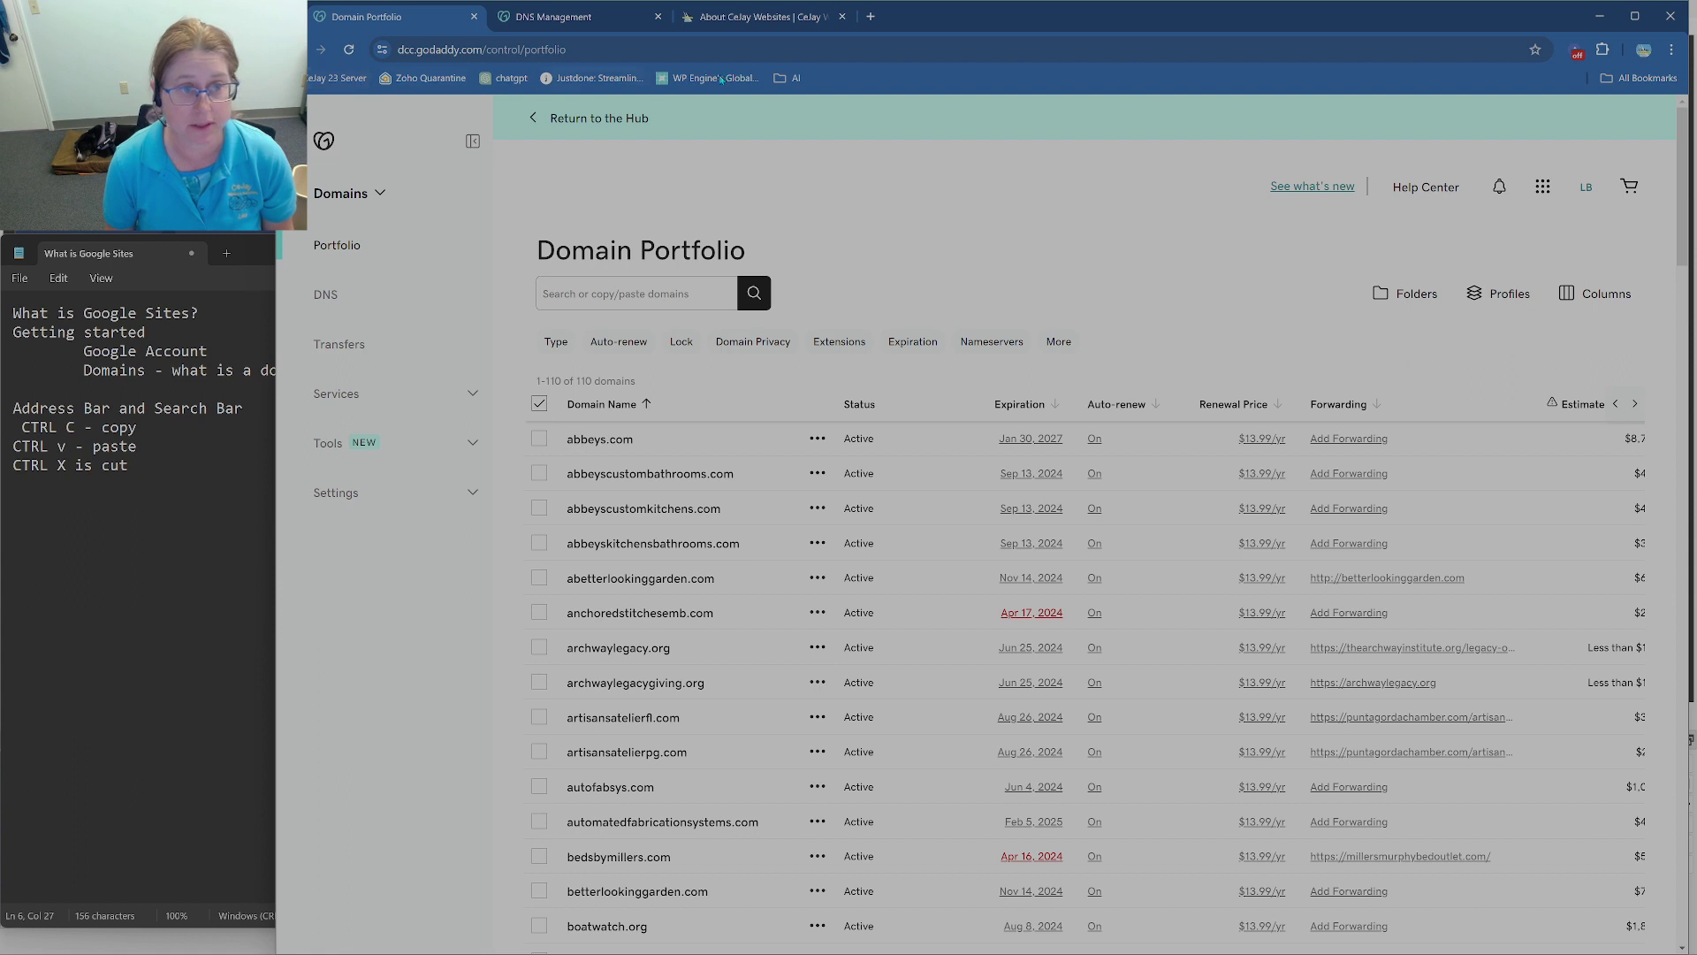
Step: Open Google Search Central directly by entering the address google.com/webmasters
click(521, 53)
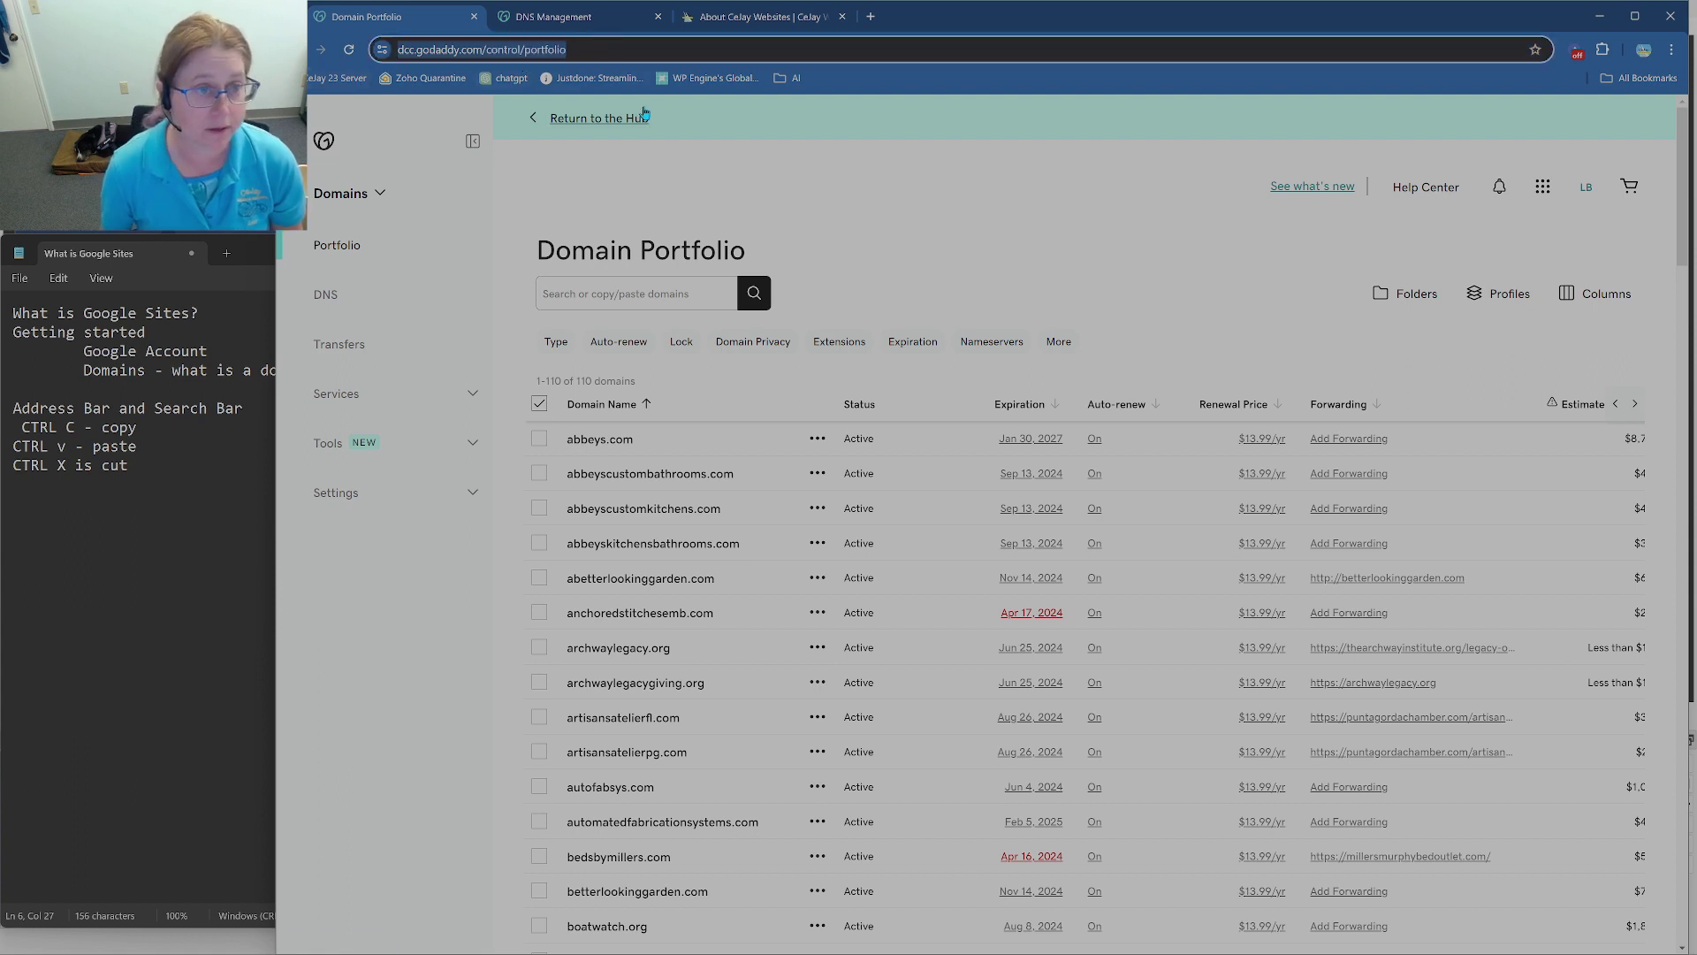
text(google.com/webmasters)
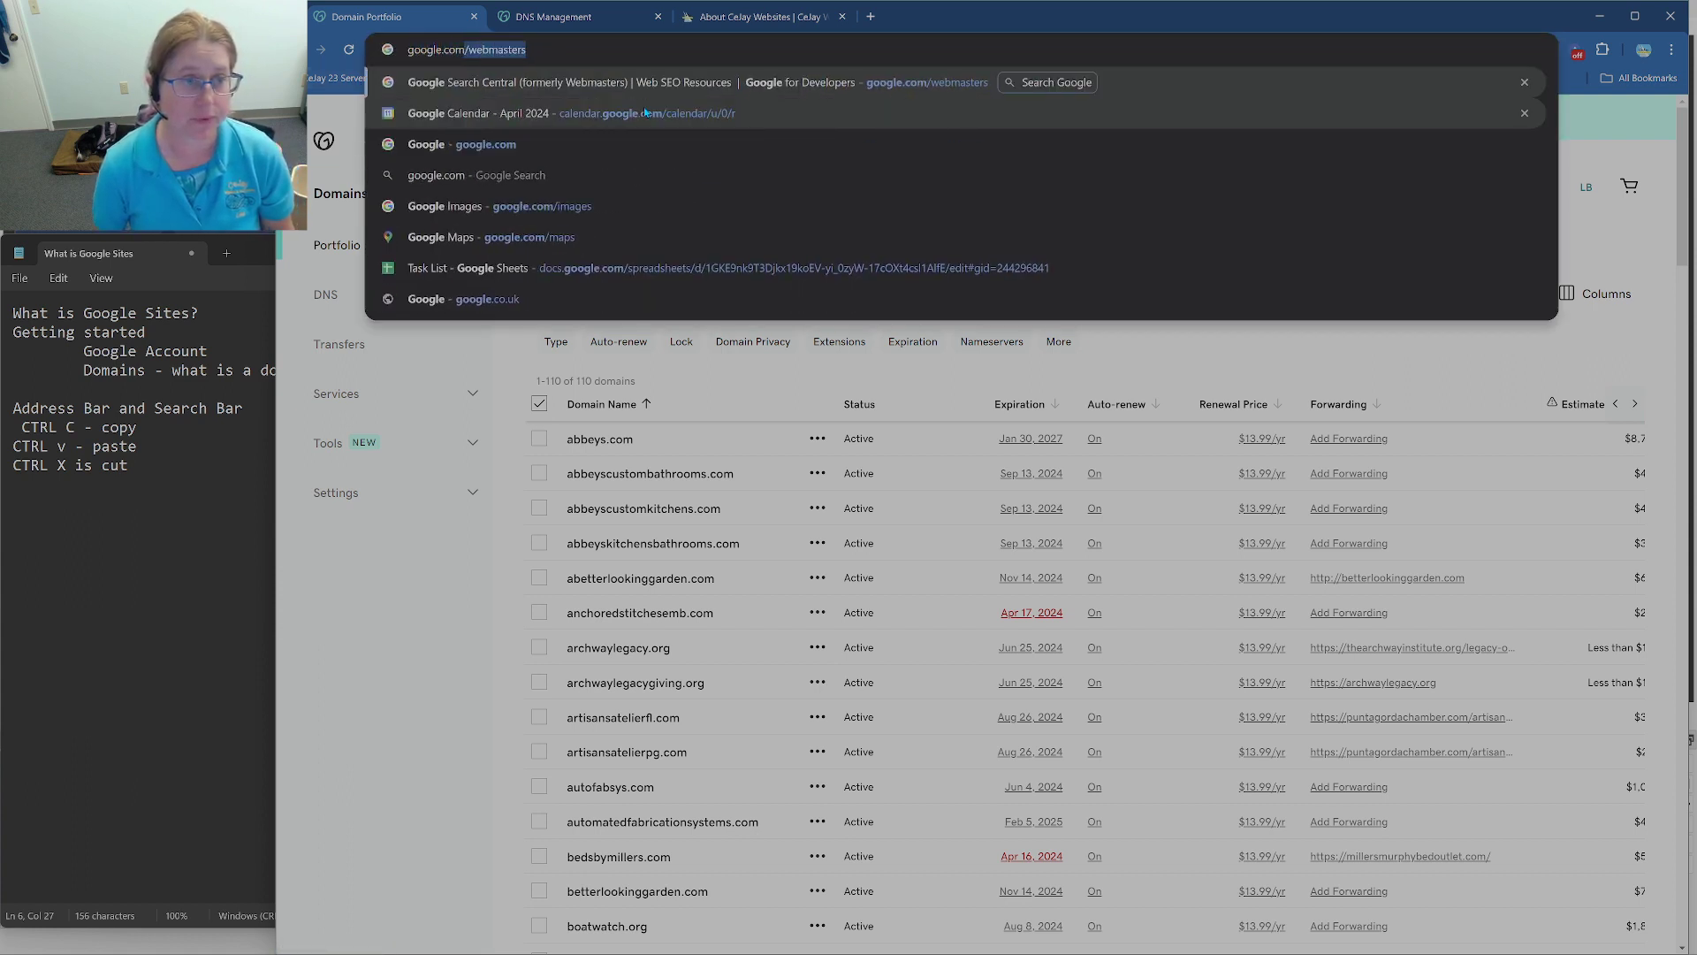
key(Return)
Step: Replace the current web address with sites.google.com and load the Google Sites start page
click(457, 50)
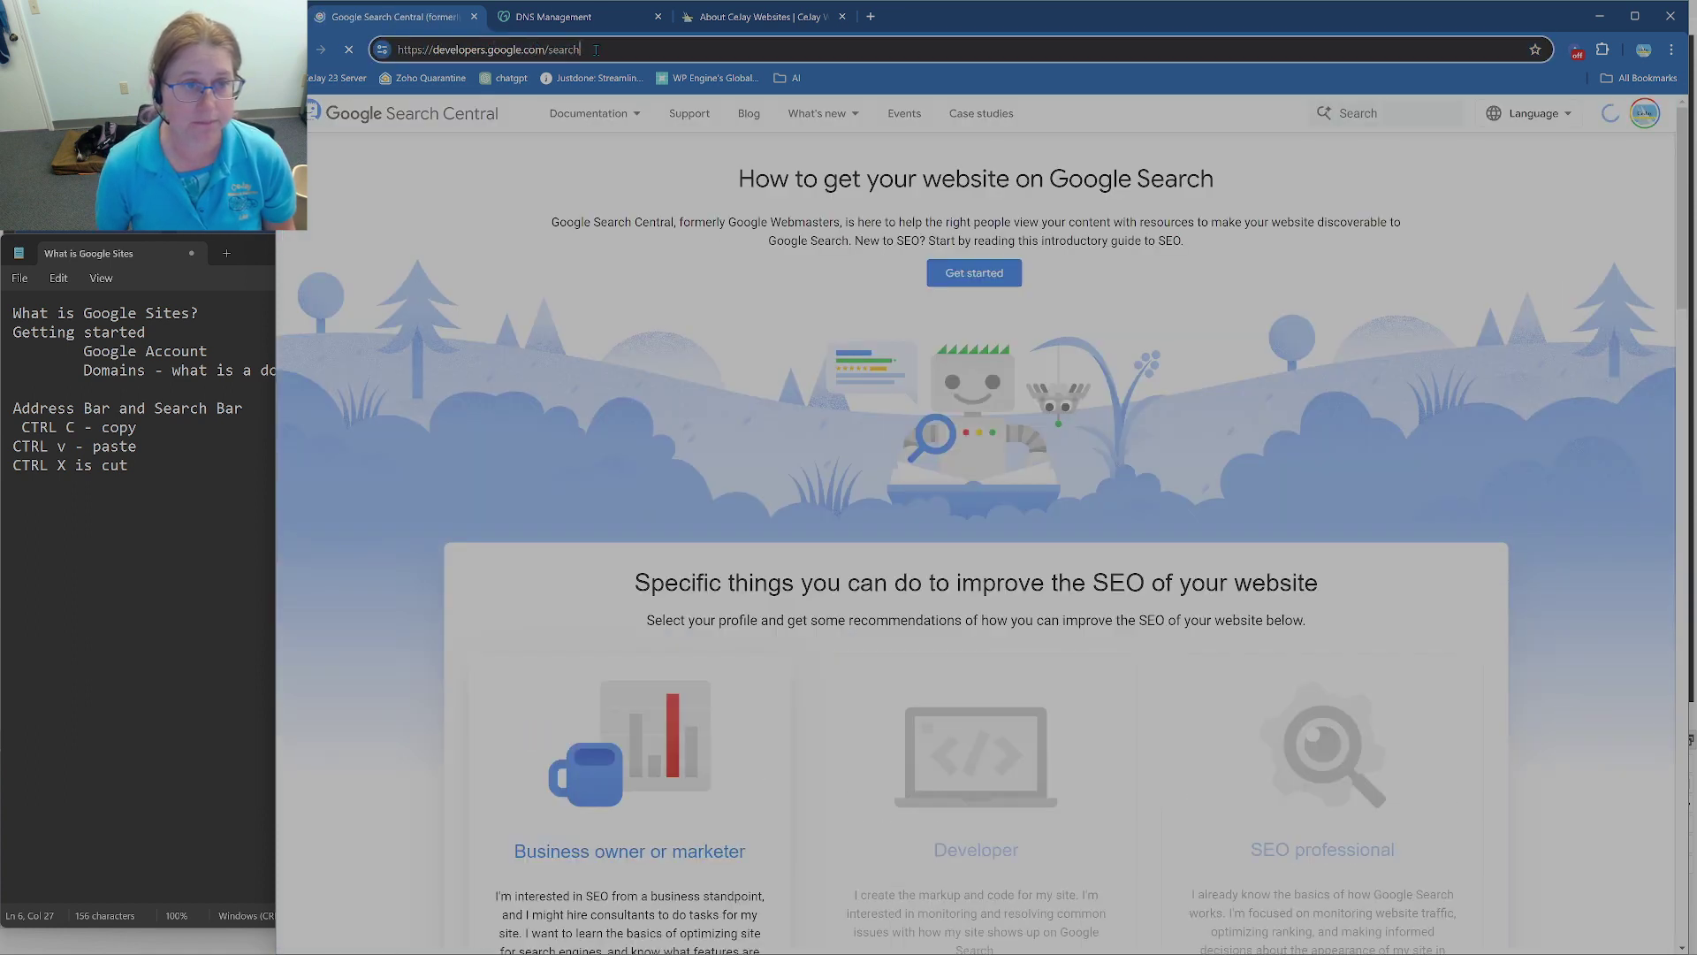
click(534, 49)
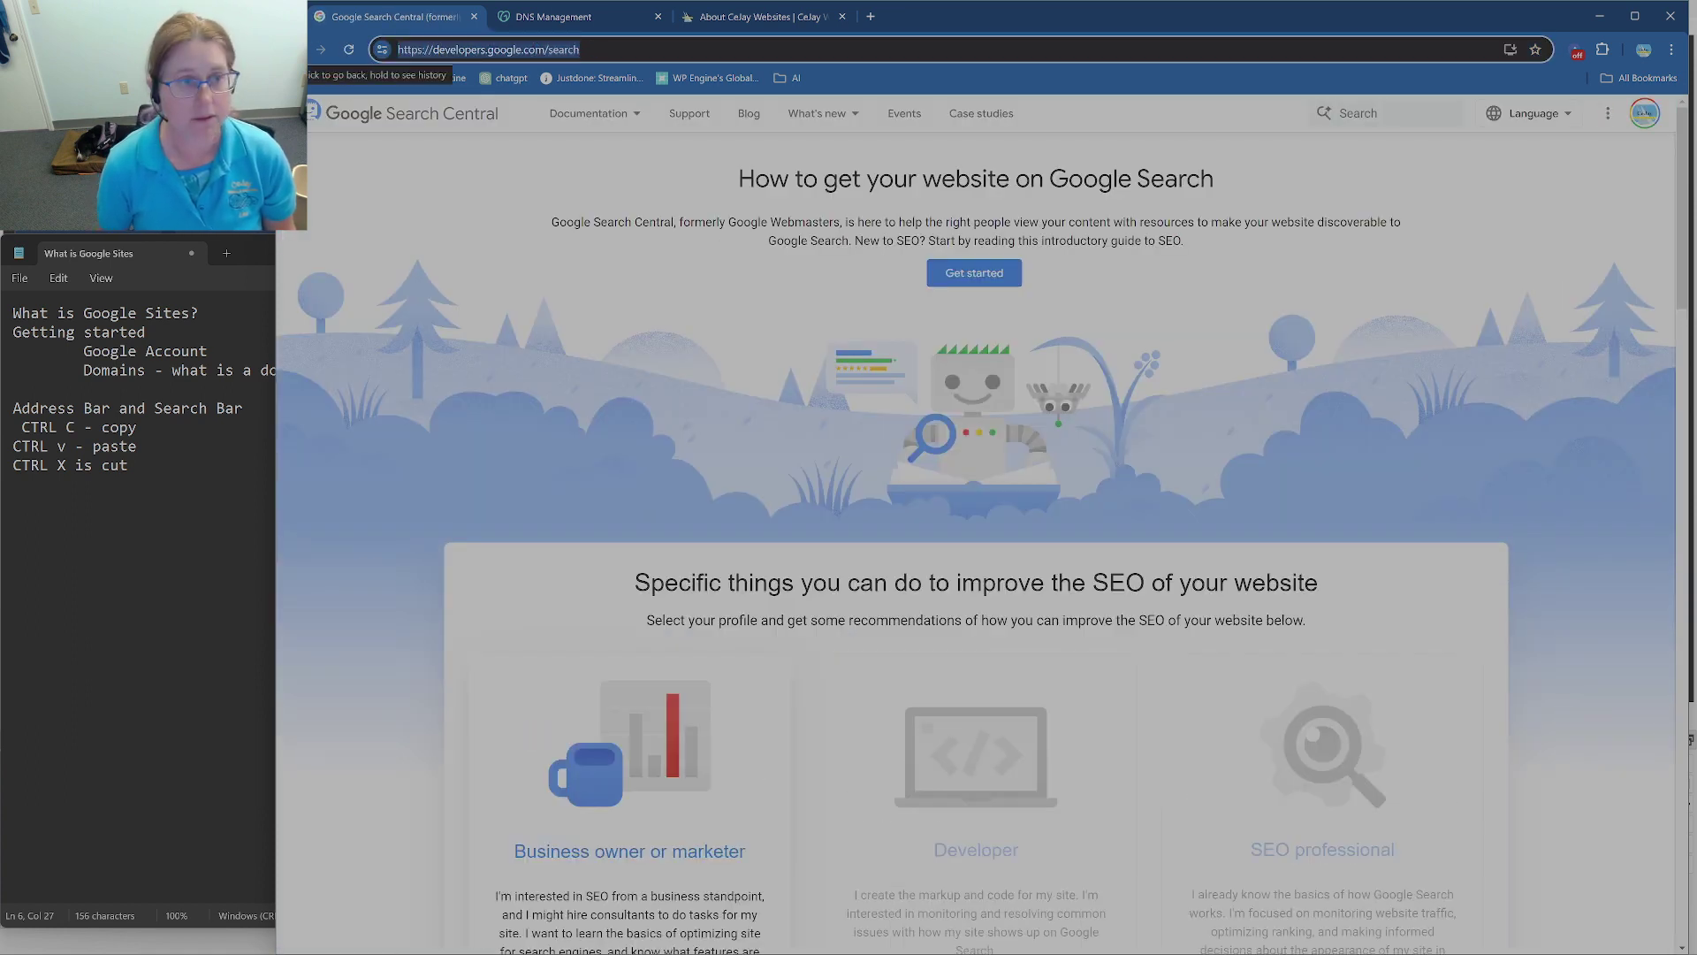
text(sites.googogl)
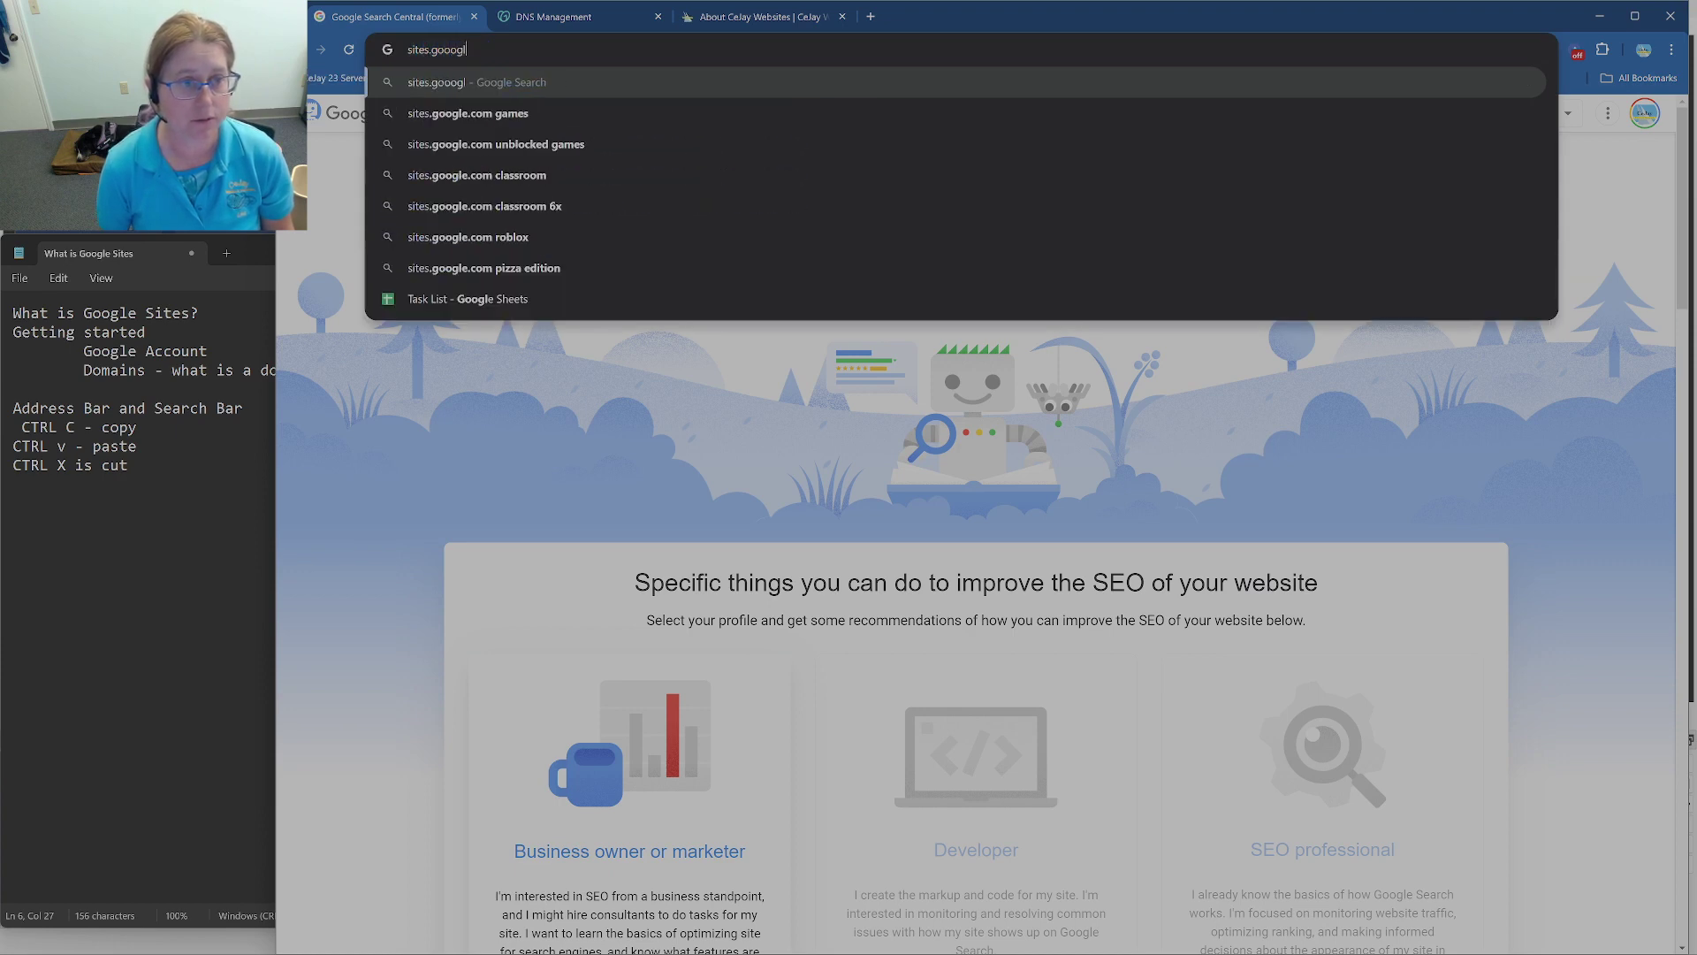
key(BackSpace)
key(BackSpace)
key(BackSpace)
text(le.com)
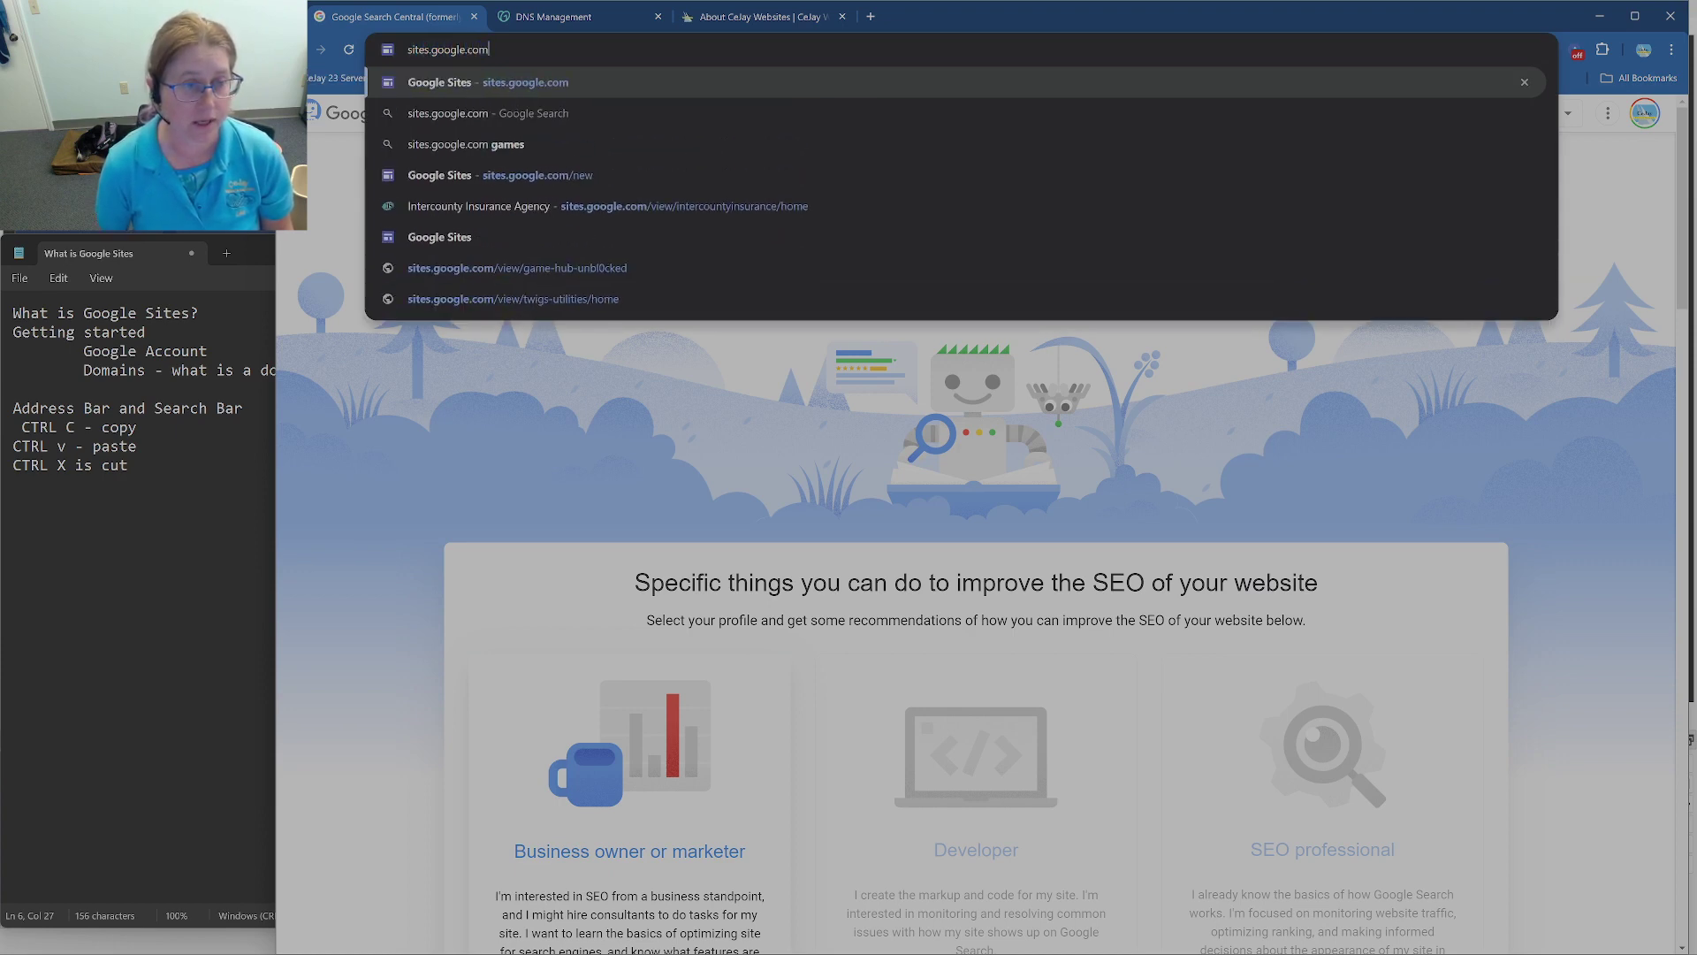
key(Return)
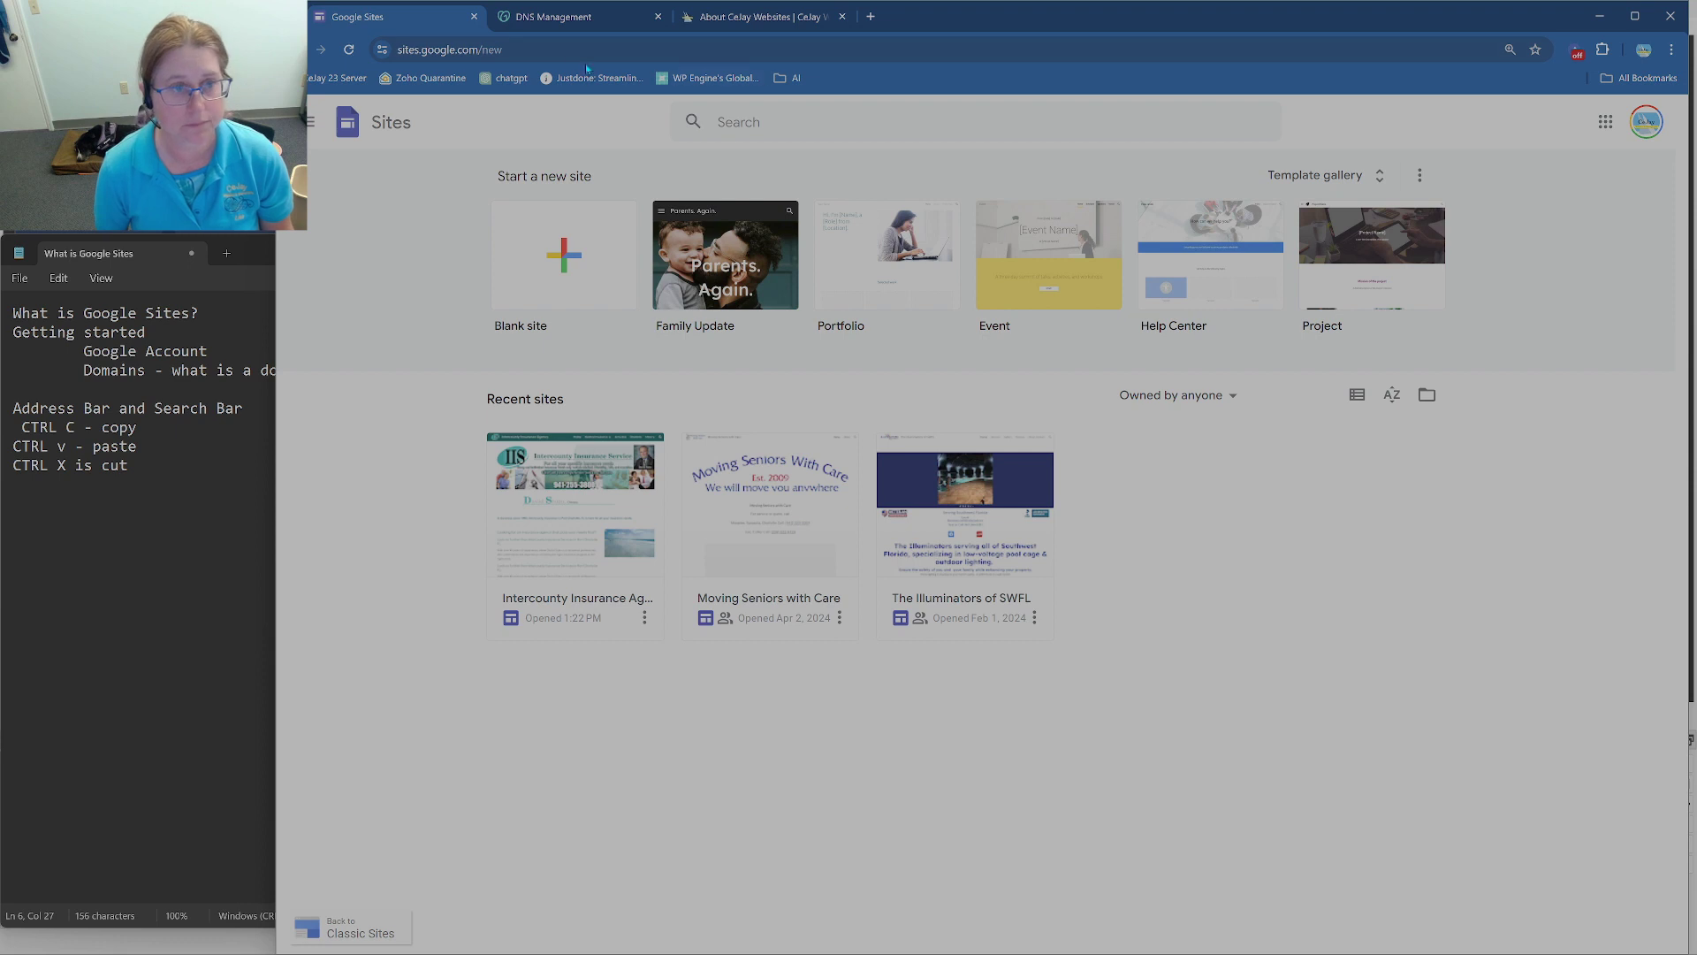
Step: Run a web search for "google sites builder" and open the "Google Sites: Sign-in" result
click(561, 52)
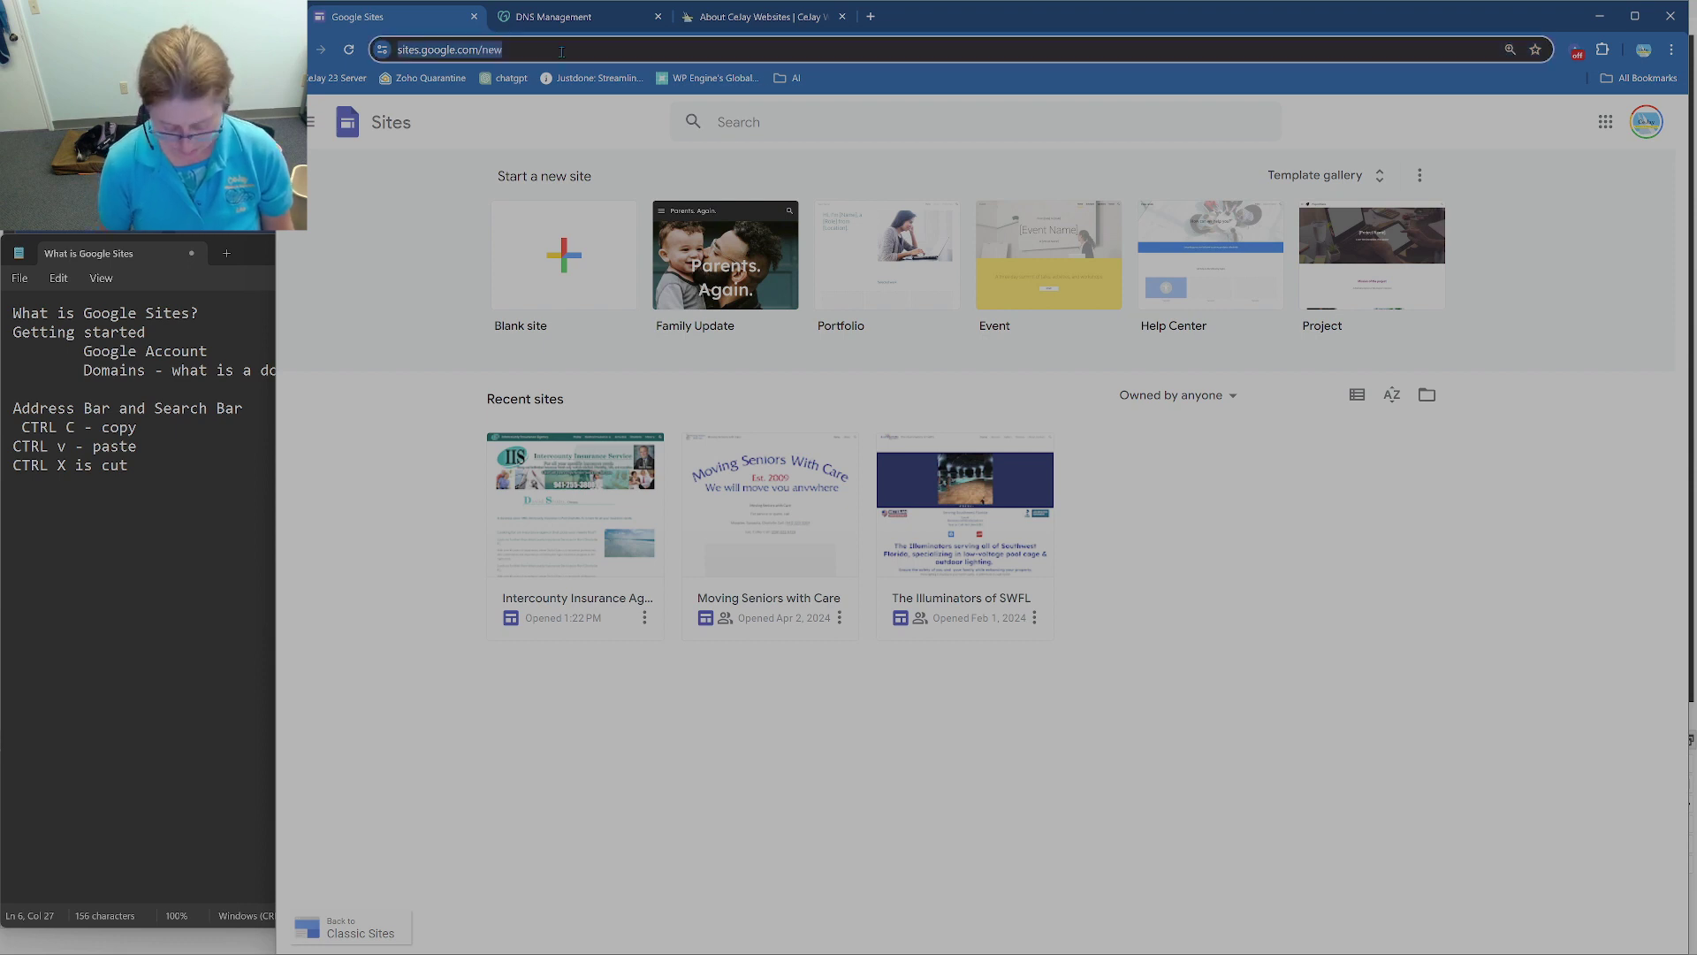
text(google sites)
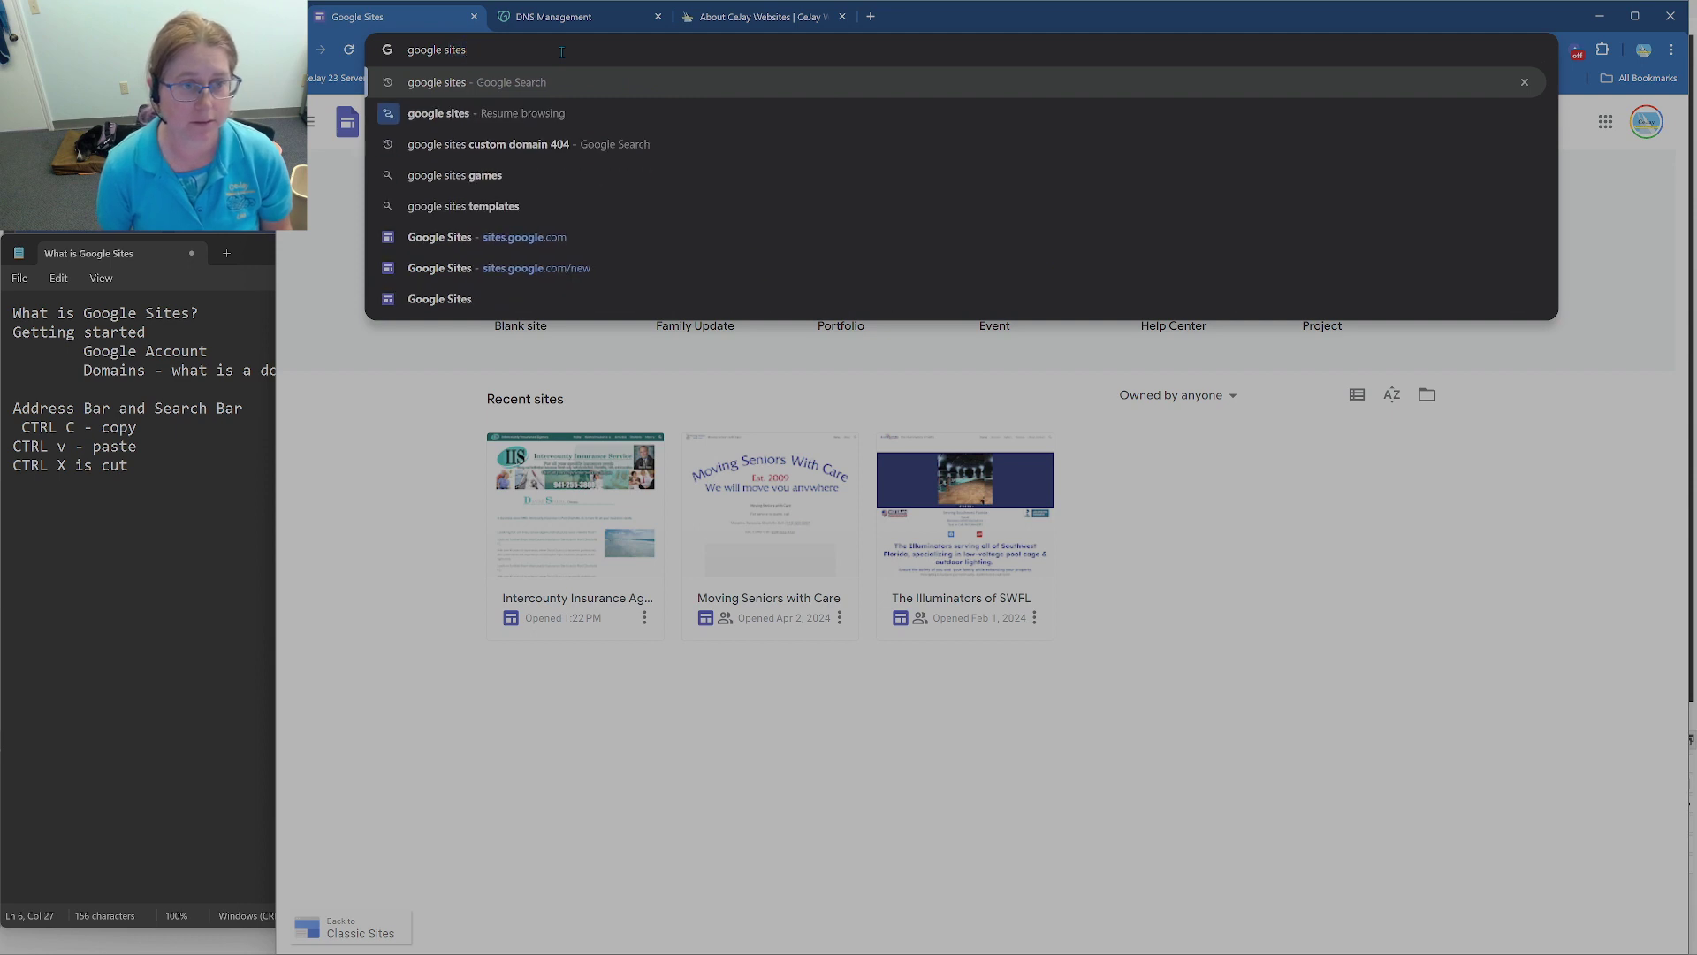
text( builder)
key(Return)
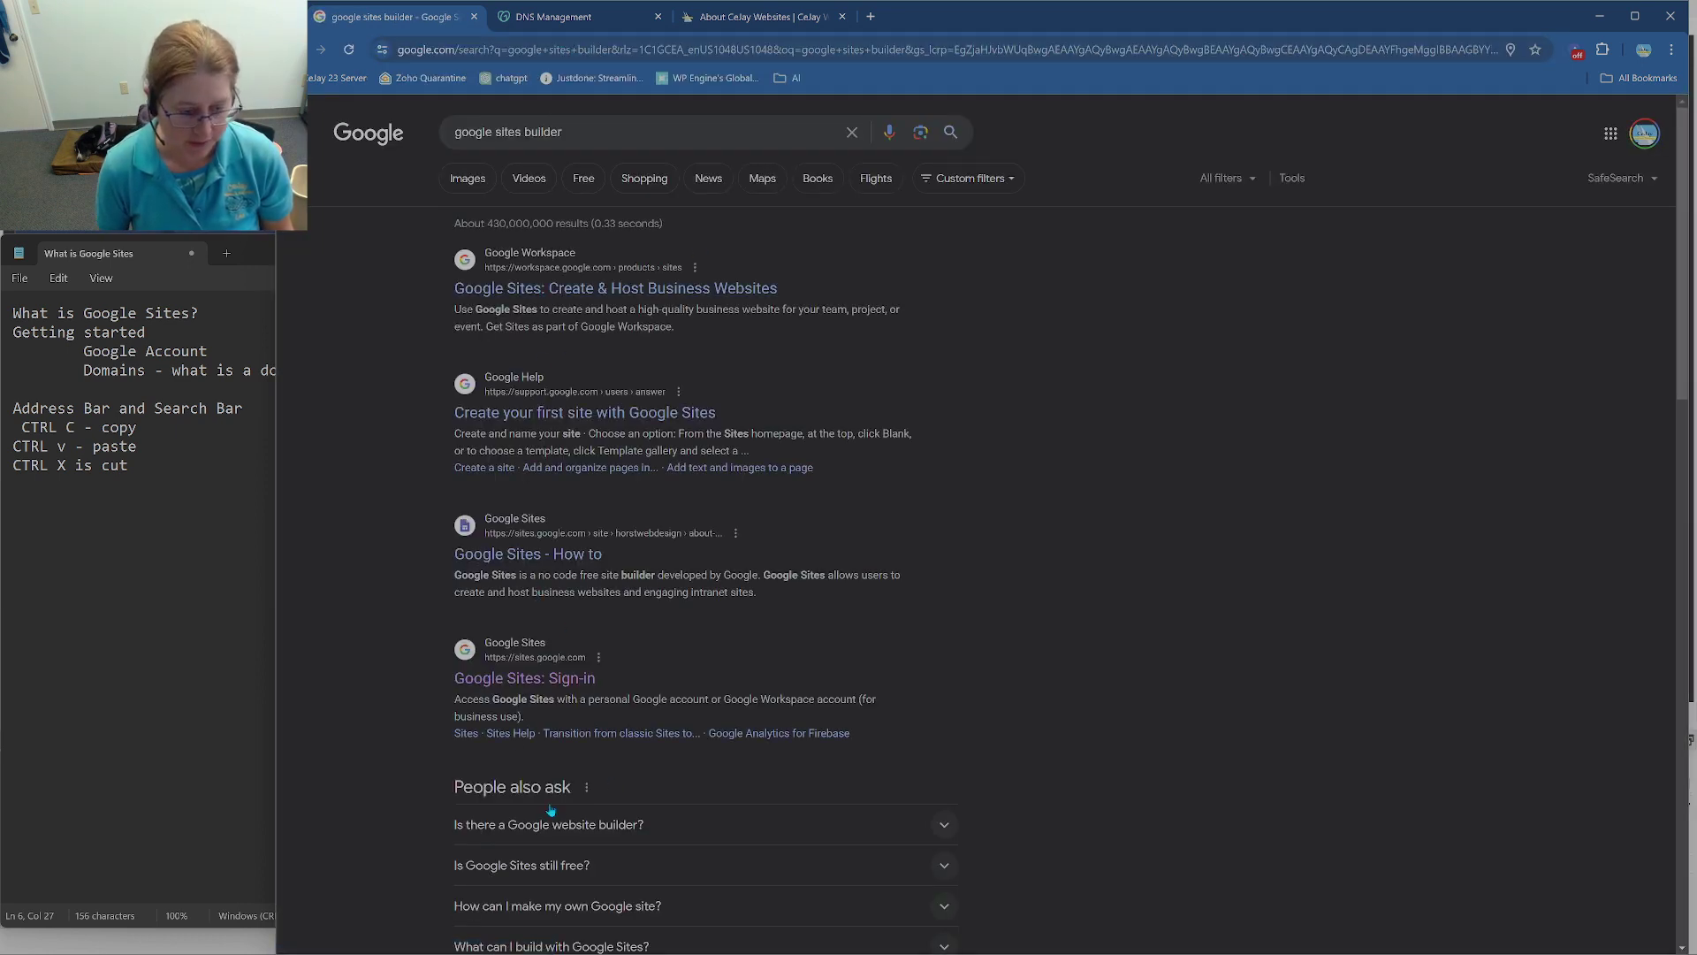
click(525, 678)
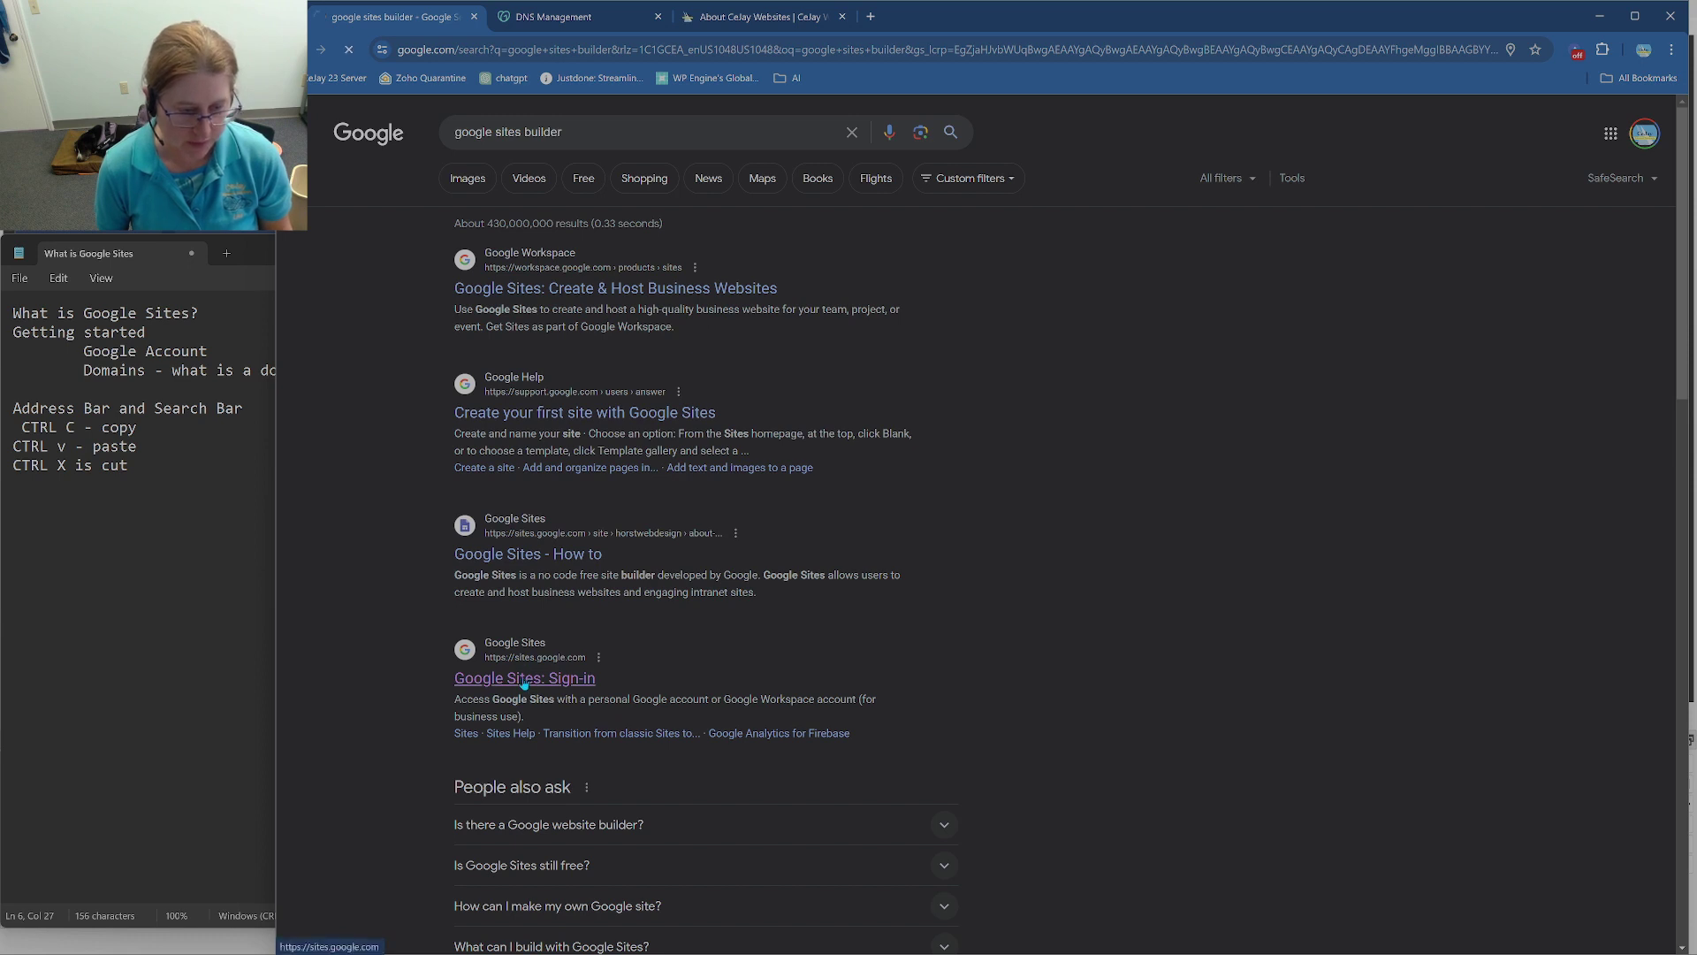
click(400, 50)
click(512, 48)
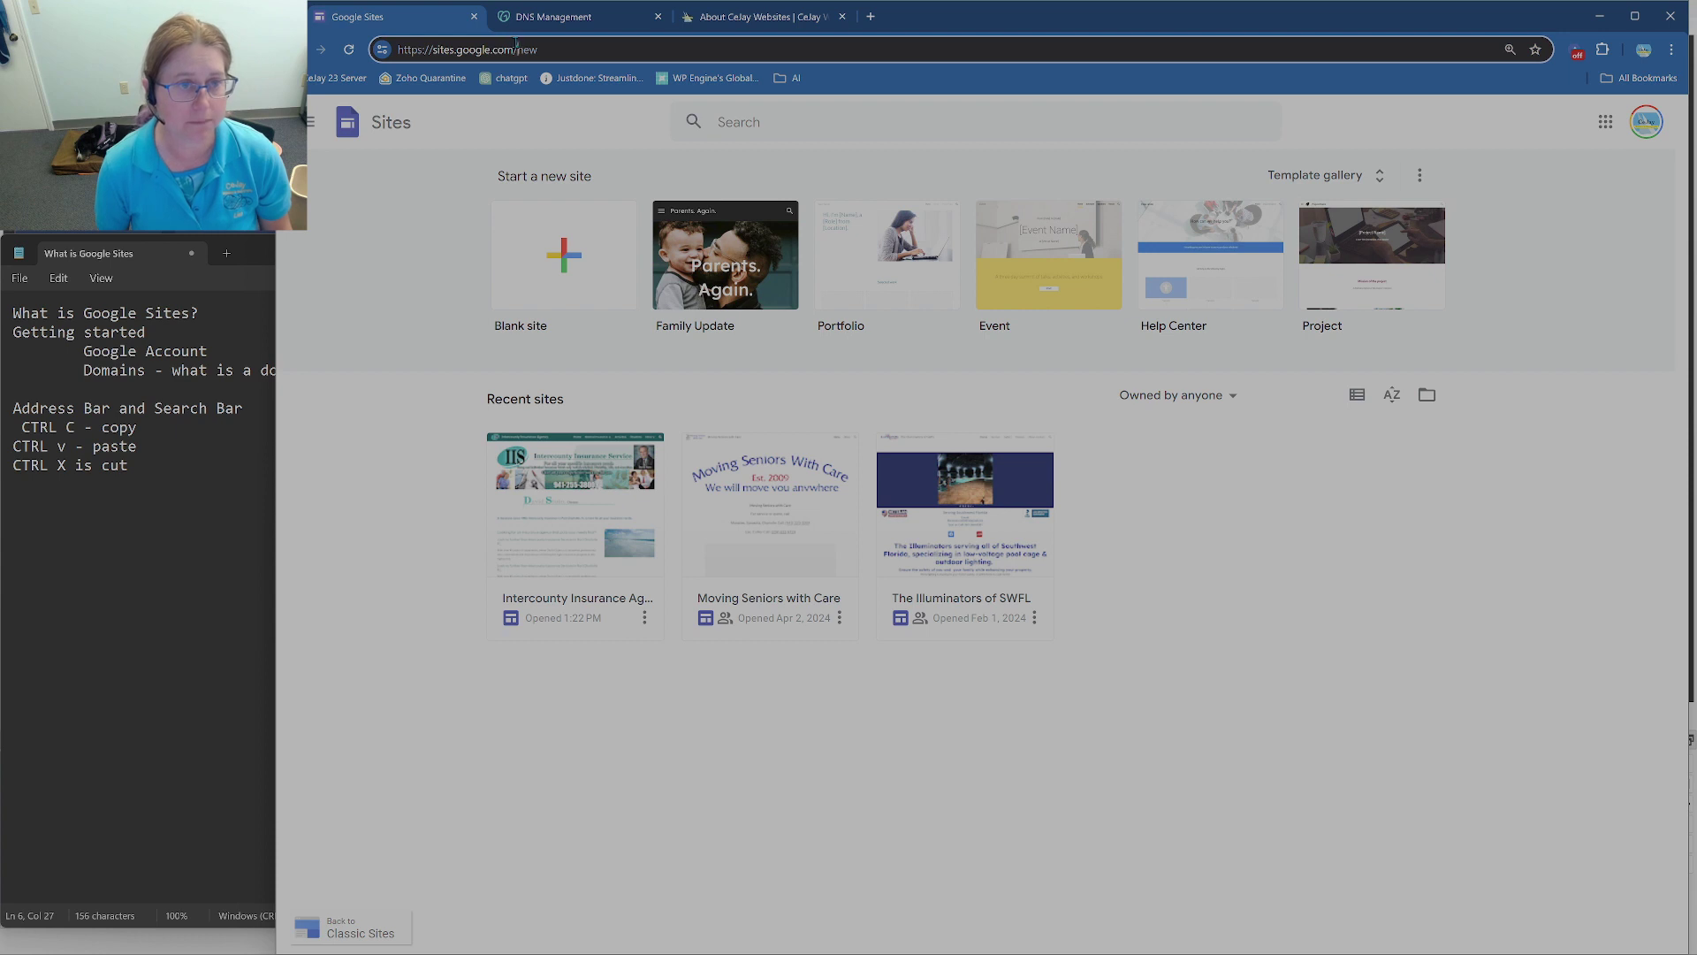
drag(517, 48, 397, 50)
key(ctrl+c)
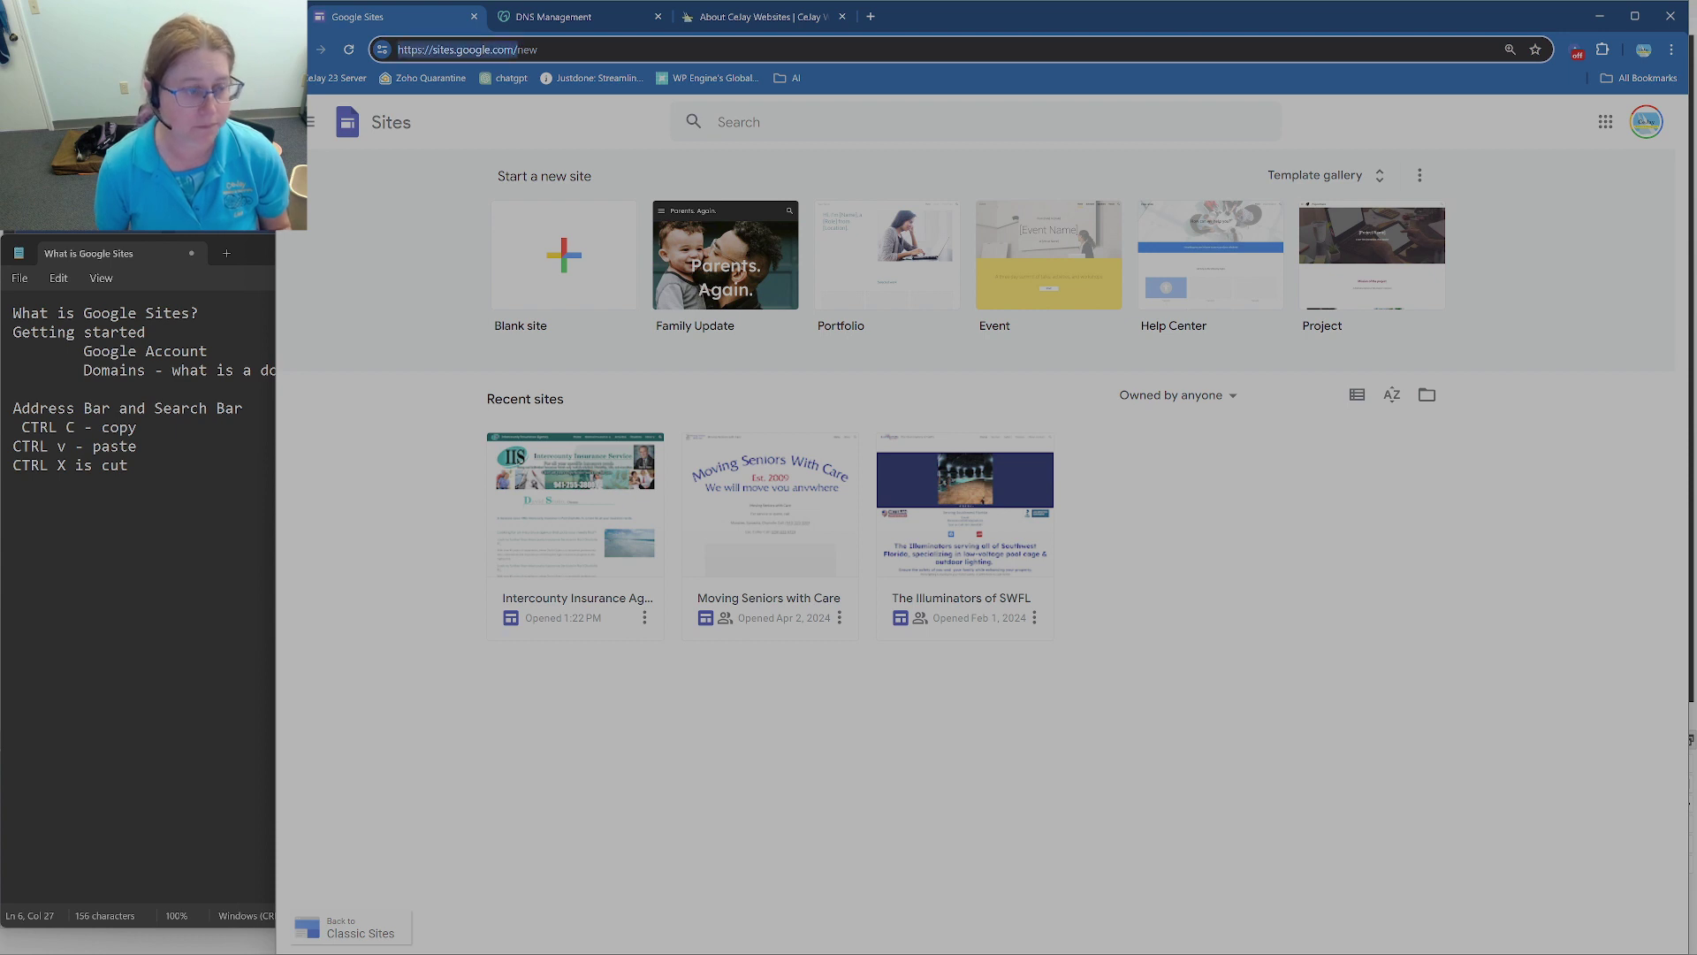
click(187, 389)
key(Return)
key(Return)
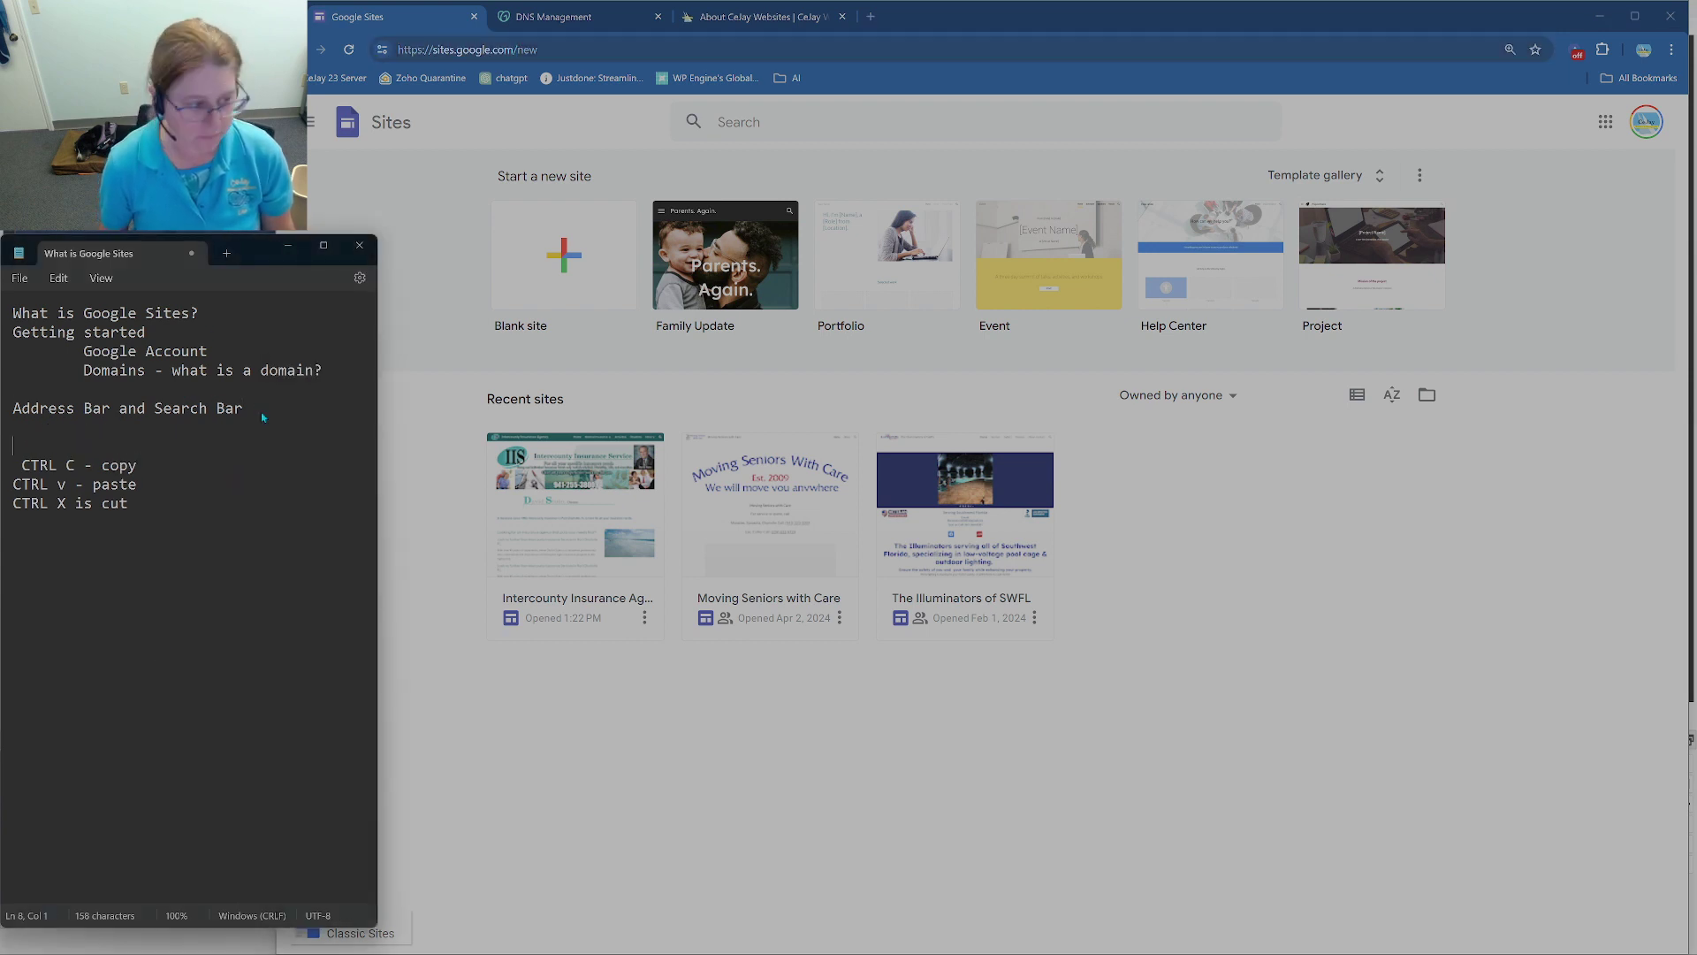
key(ctrl+v)
key(Return)
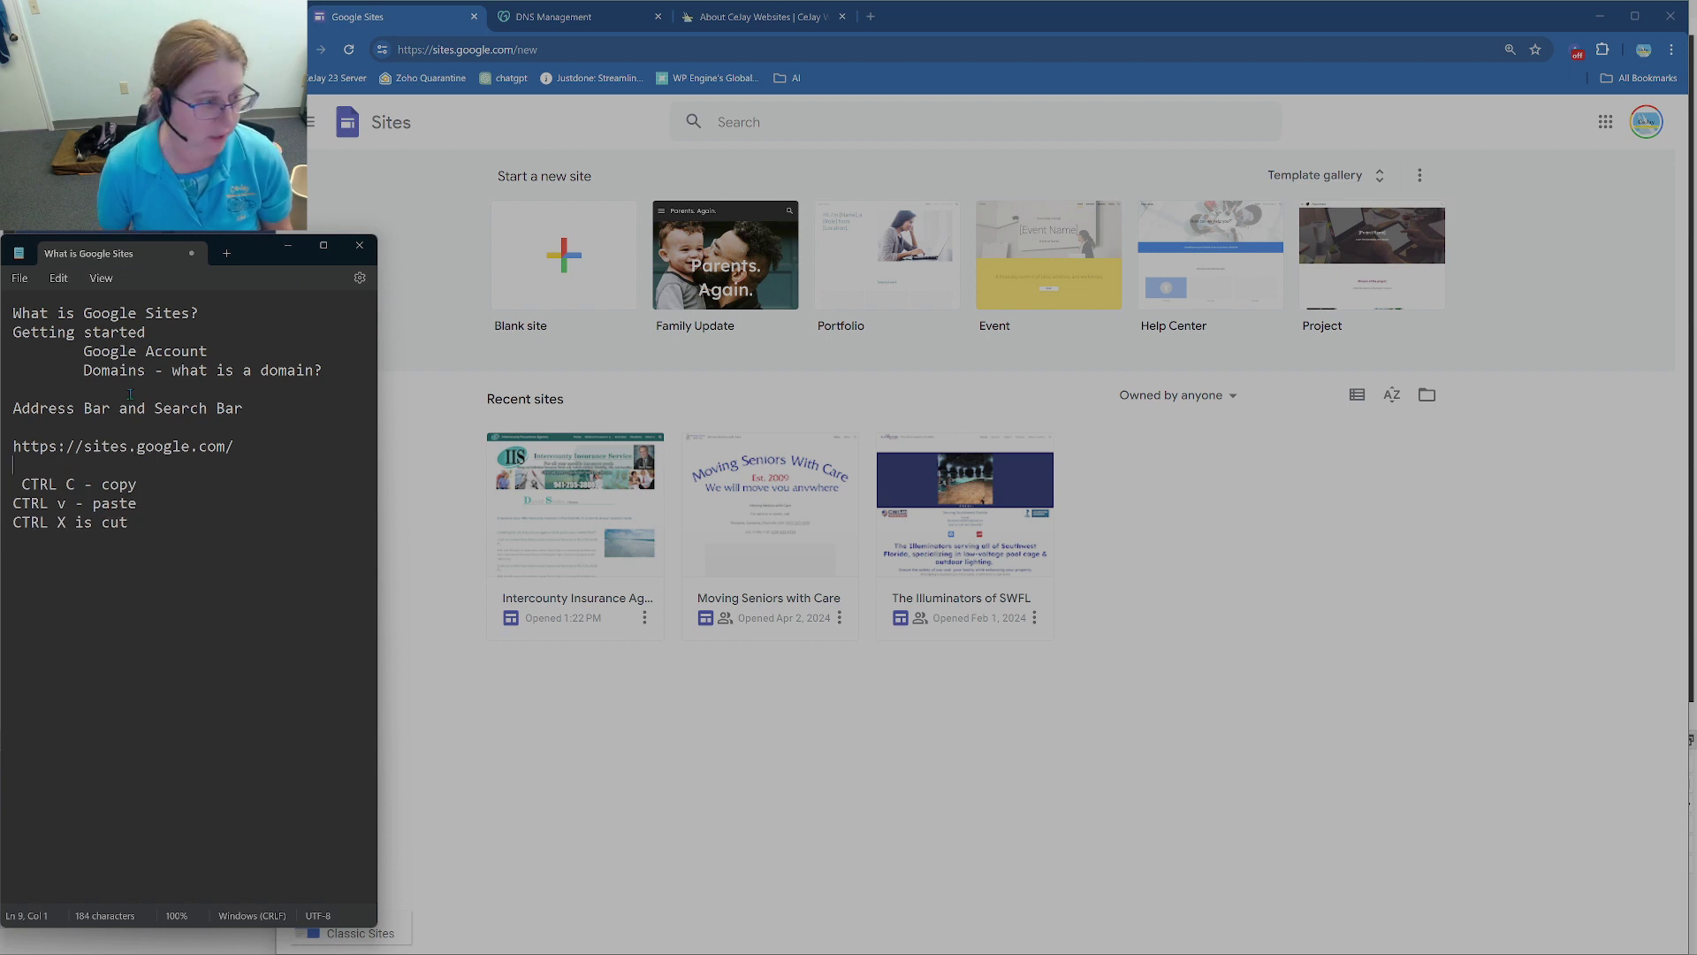
drag(88, 446, 3, 470)
key(Left)
key(BackSpace)
key(BackSpace)
key(BackSpace)
key(BackSpace)
key(BackSpace)
key(BackSpace)
key(BackSpace)
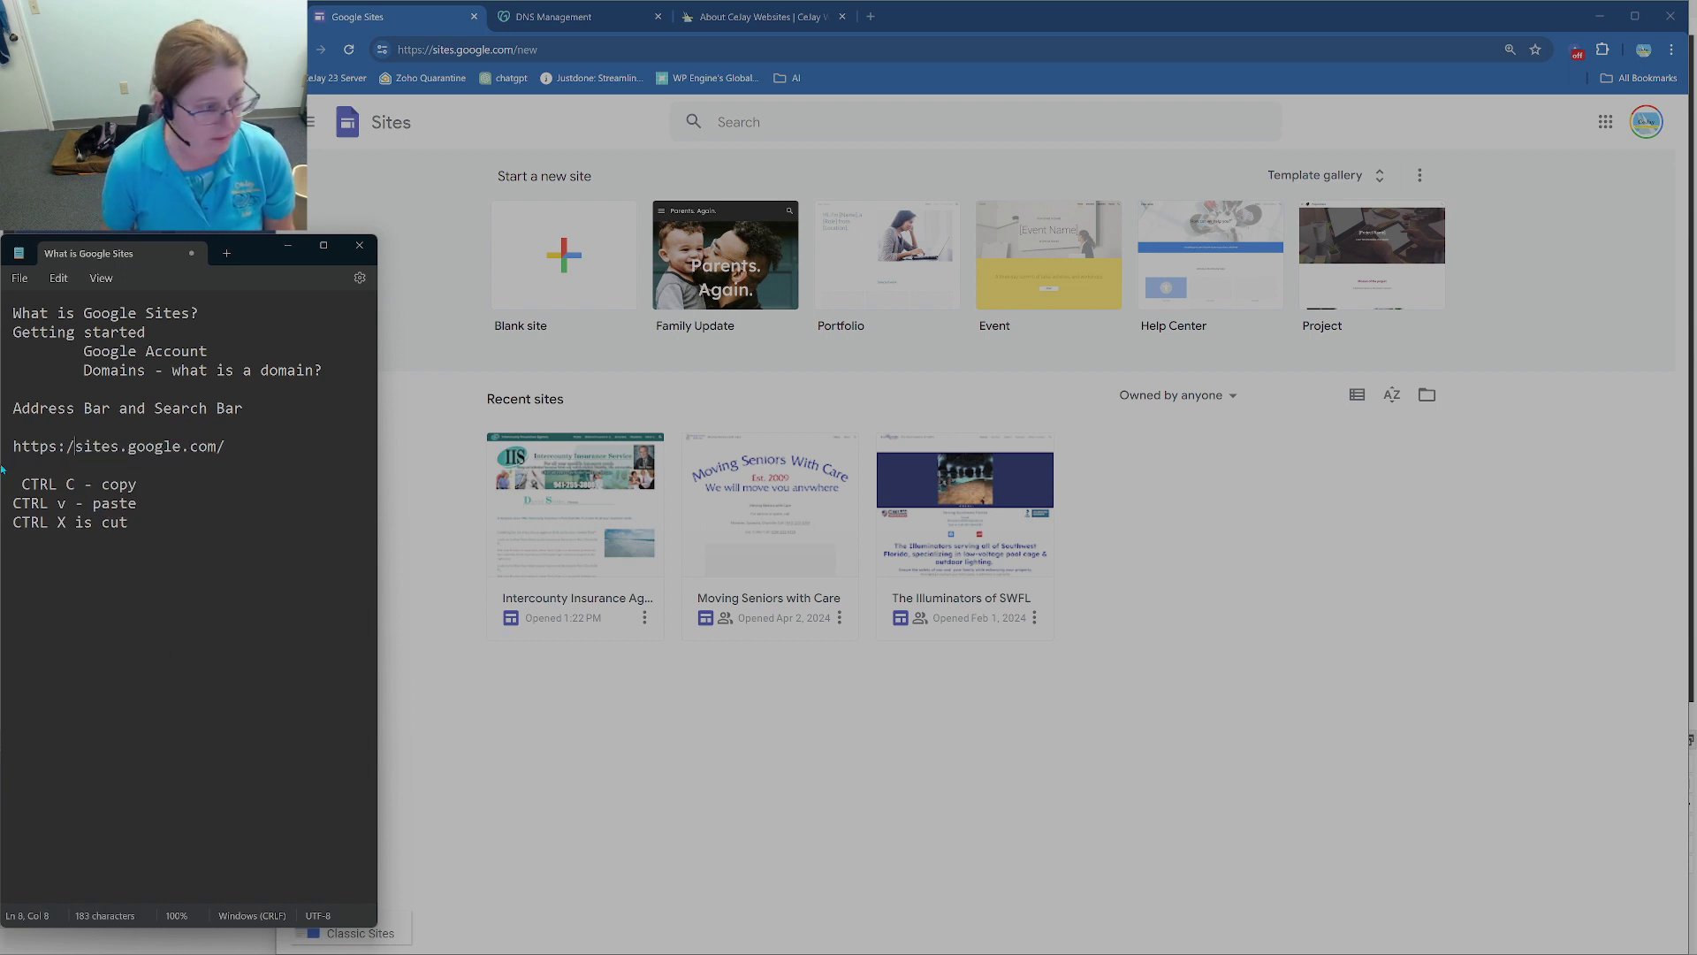
key(BackSpace)
key(BackSpace)
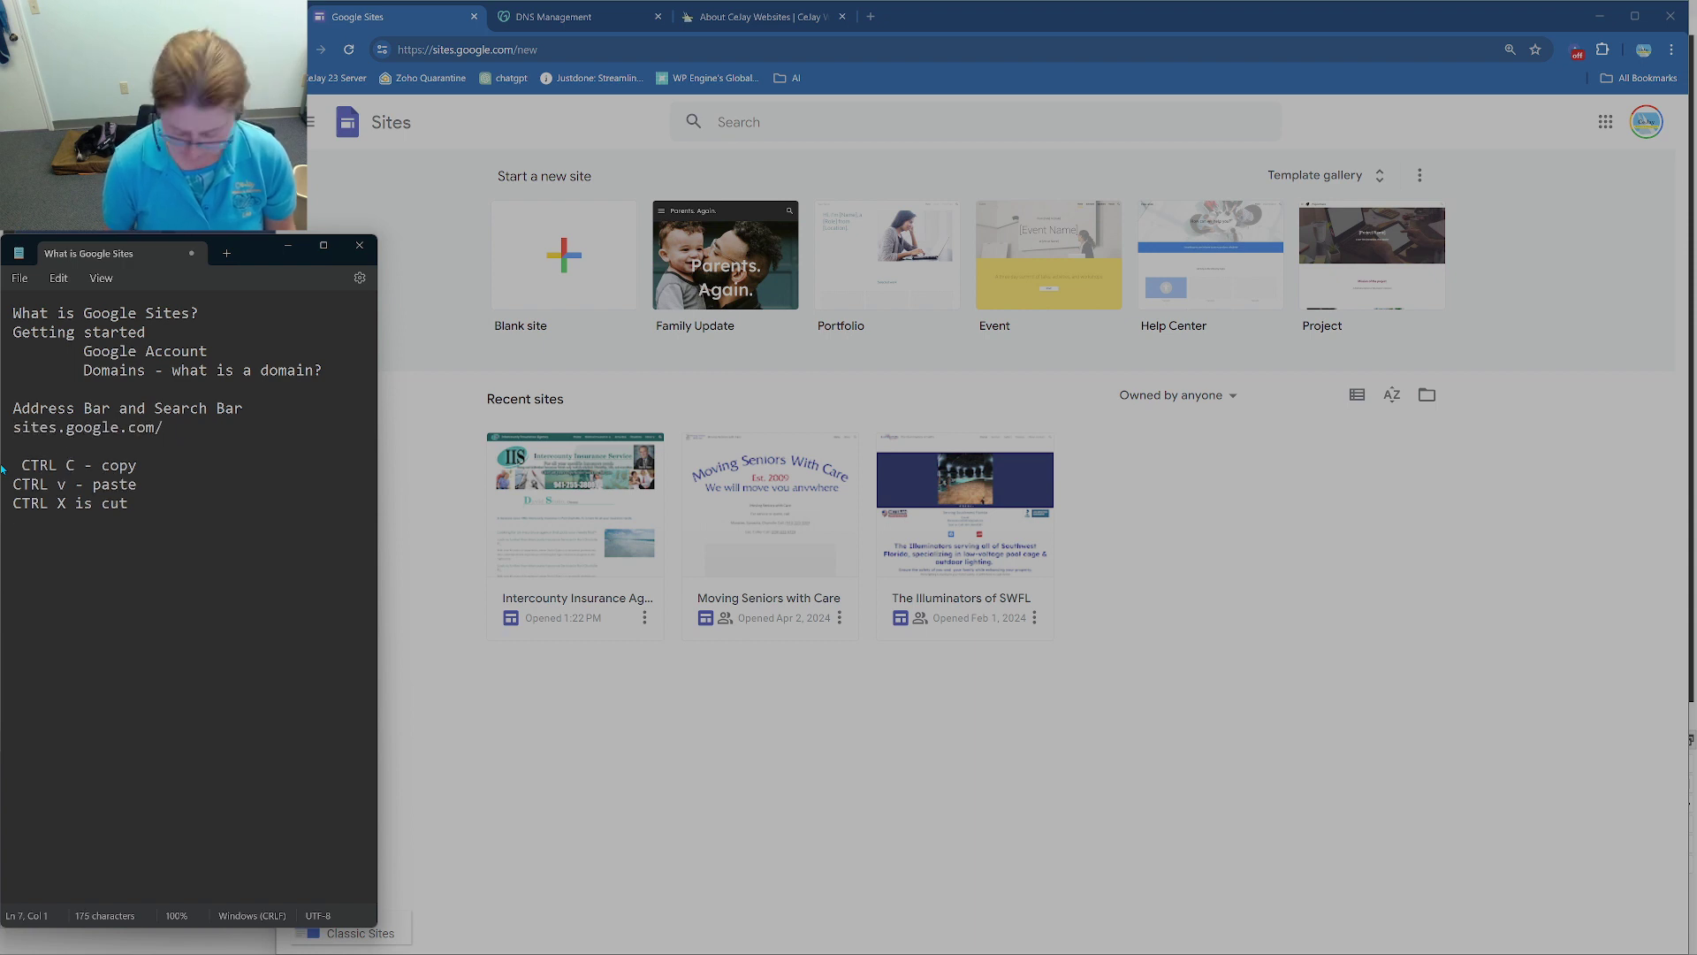
key(Return)
Step: Delete the trailing slash from sites.google.com and tidy the blank line and leading space before "CTRL C - copy"
drag(199, 458, 188, 455)
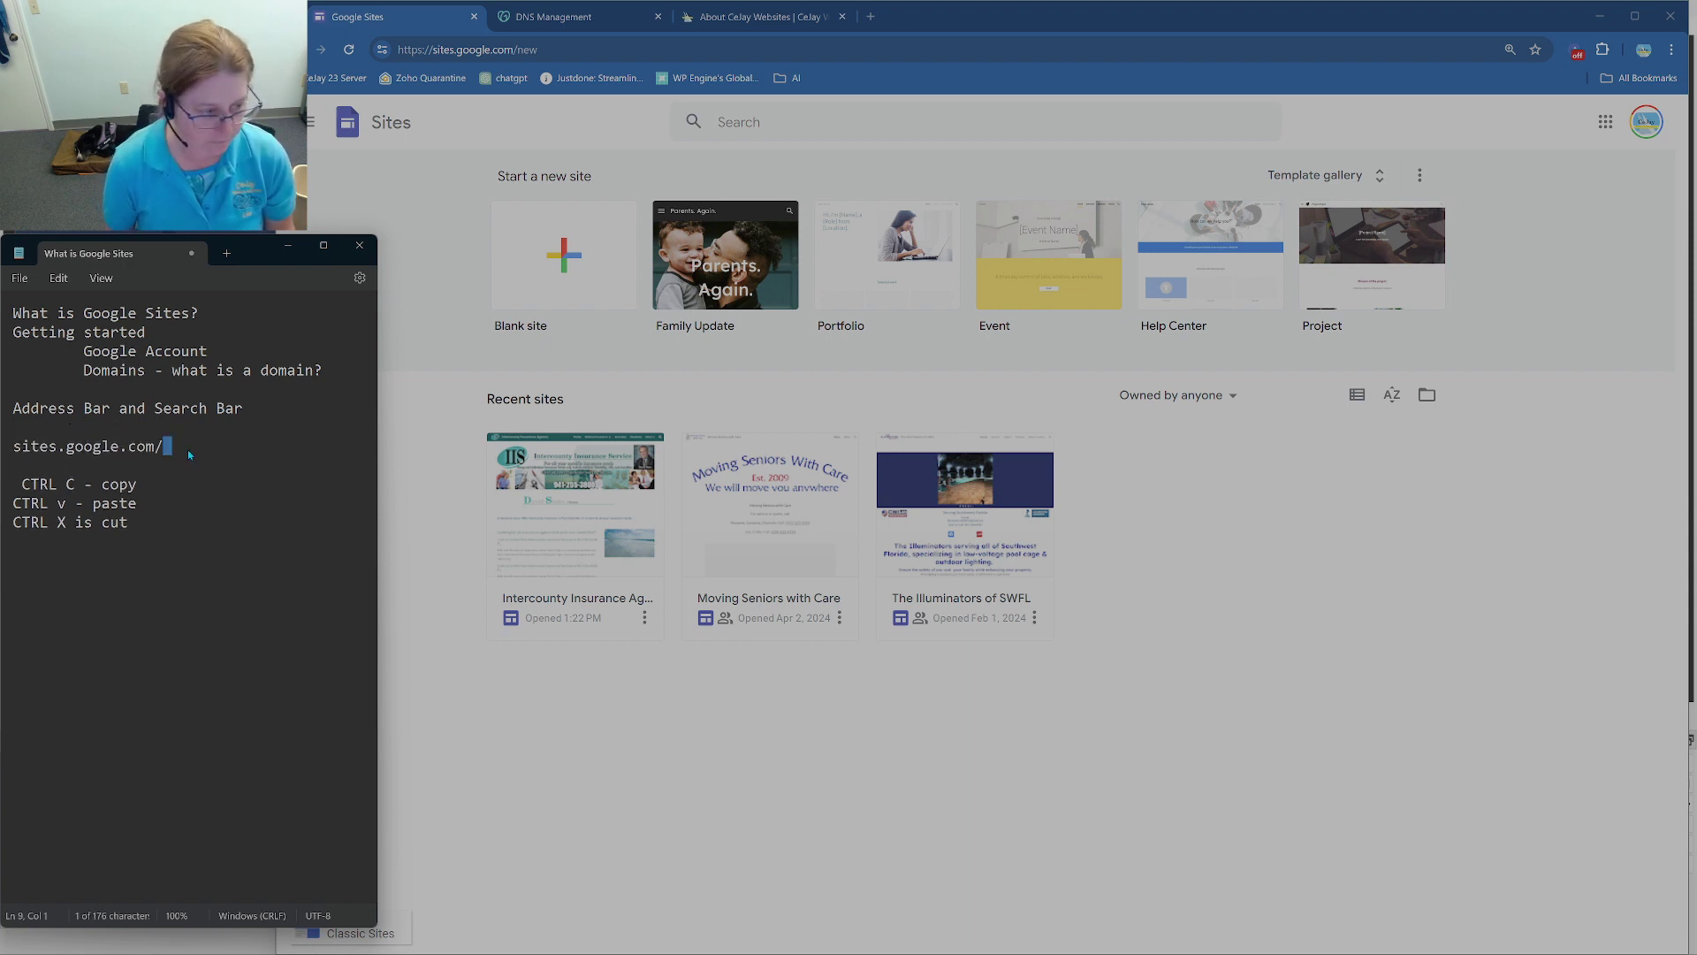
key(BackSpace)
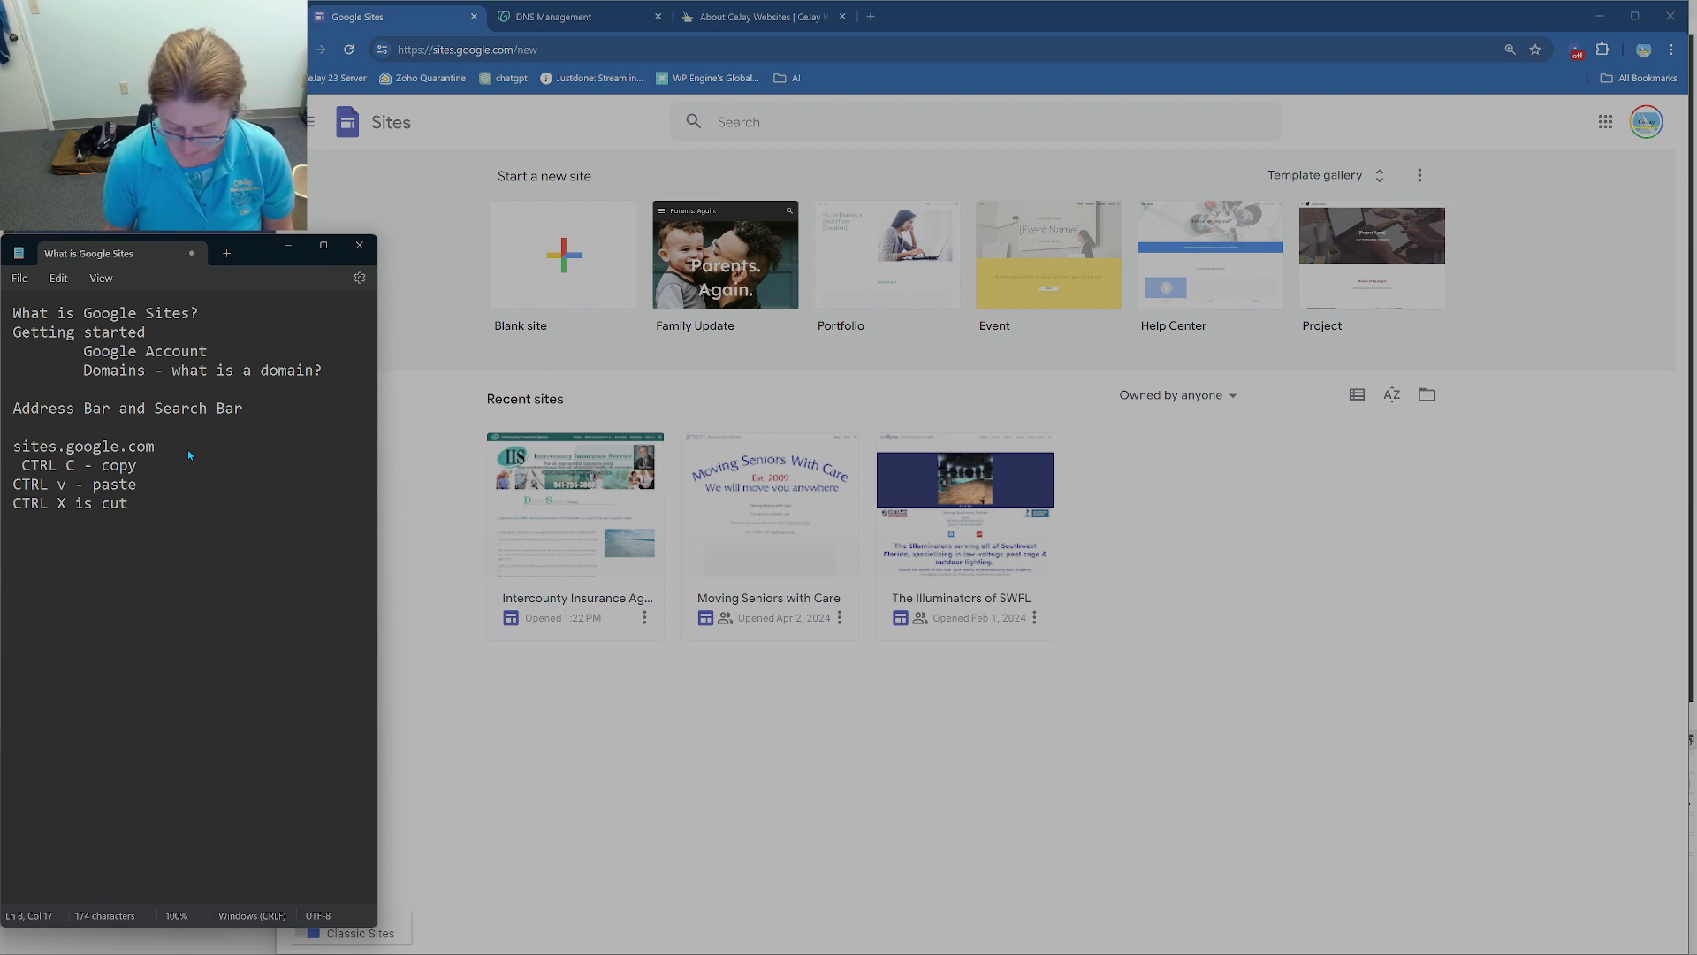
key(Return)
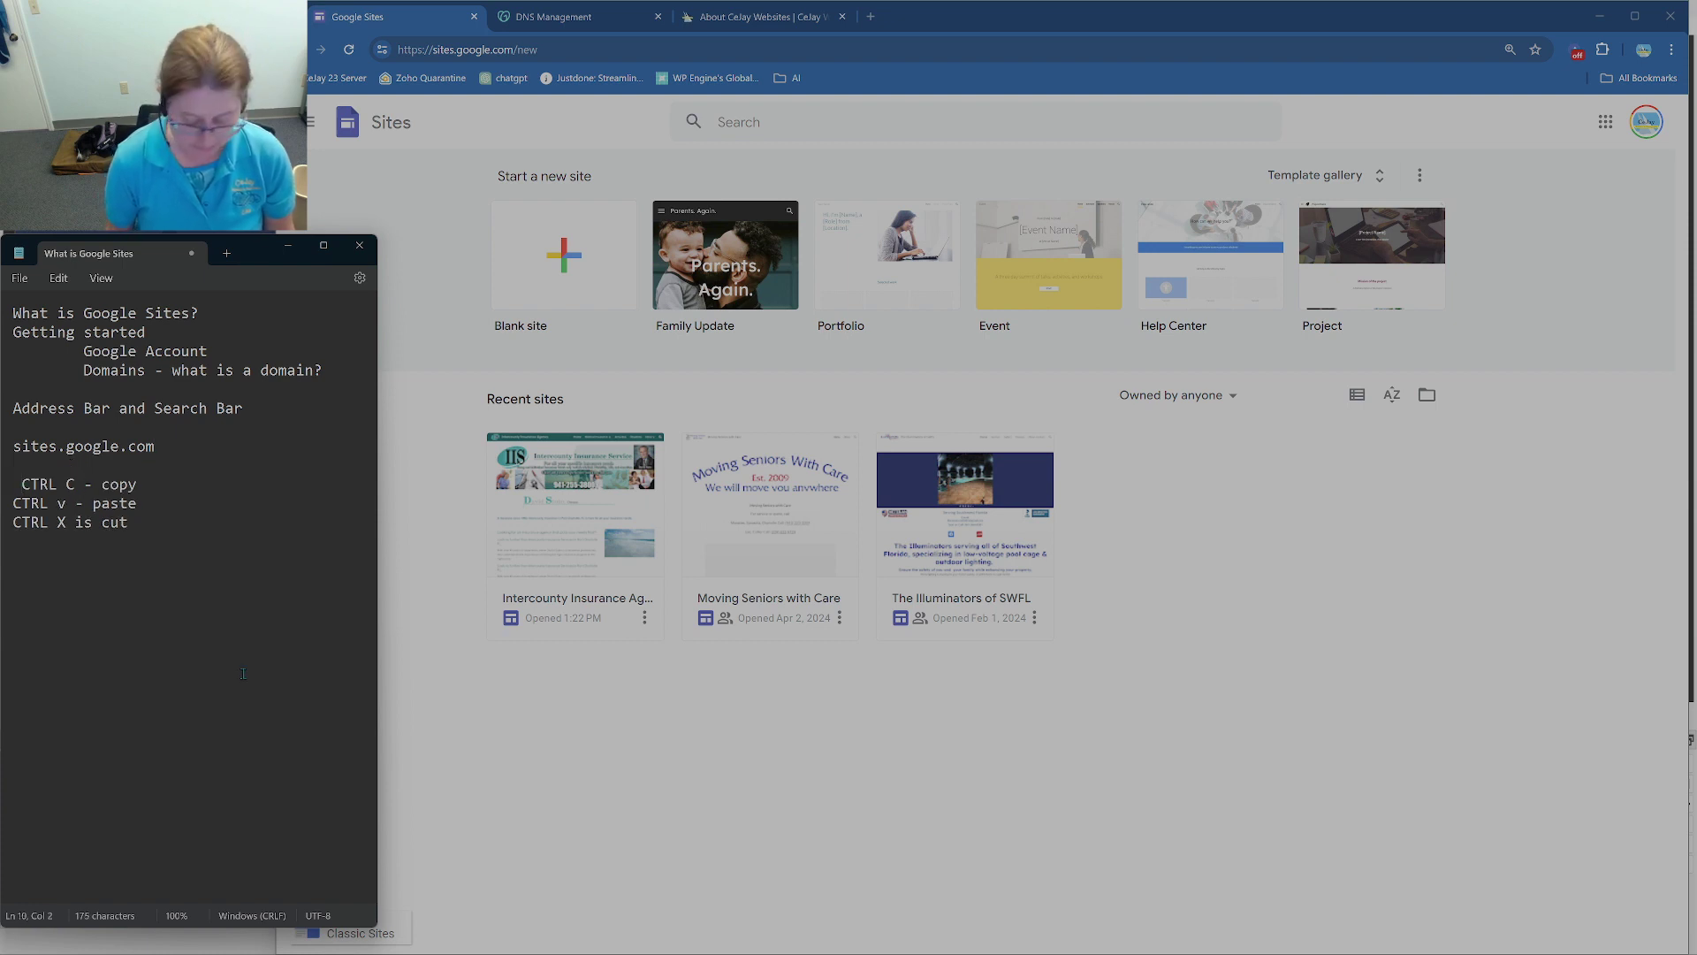
key(BackSpace)
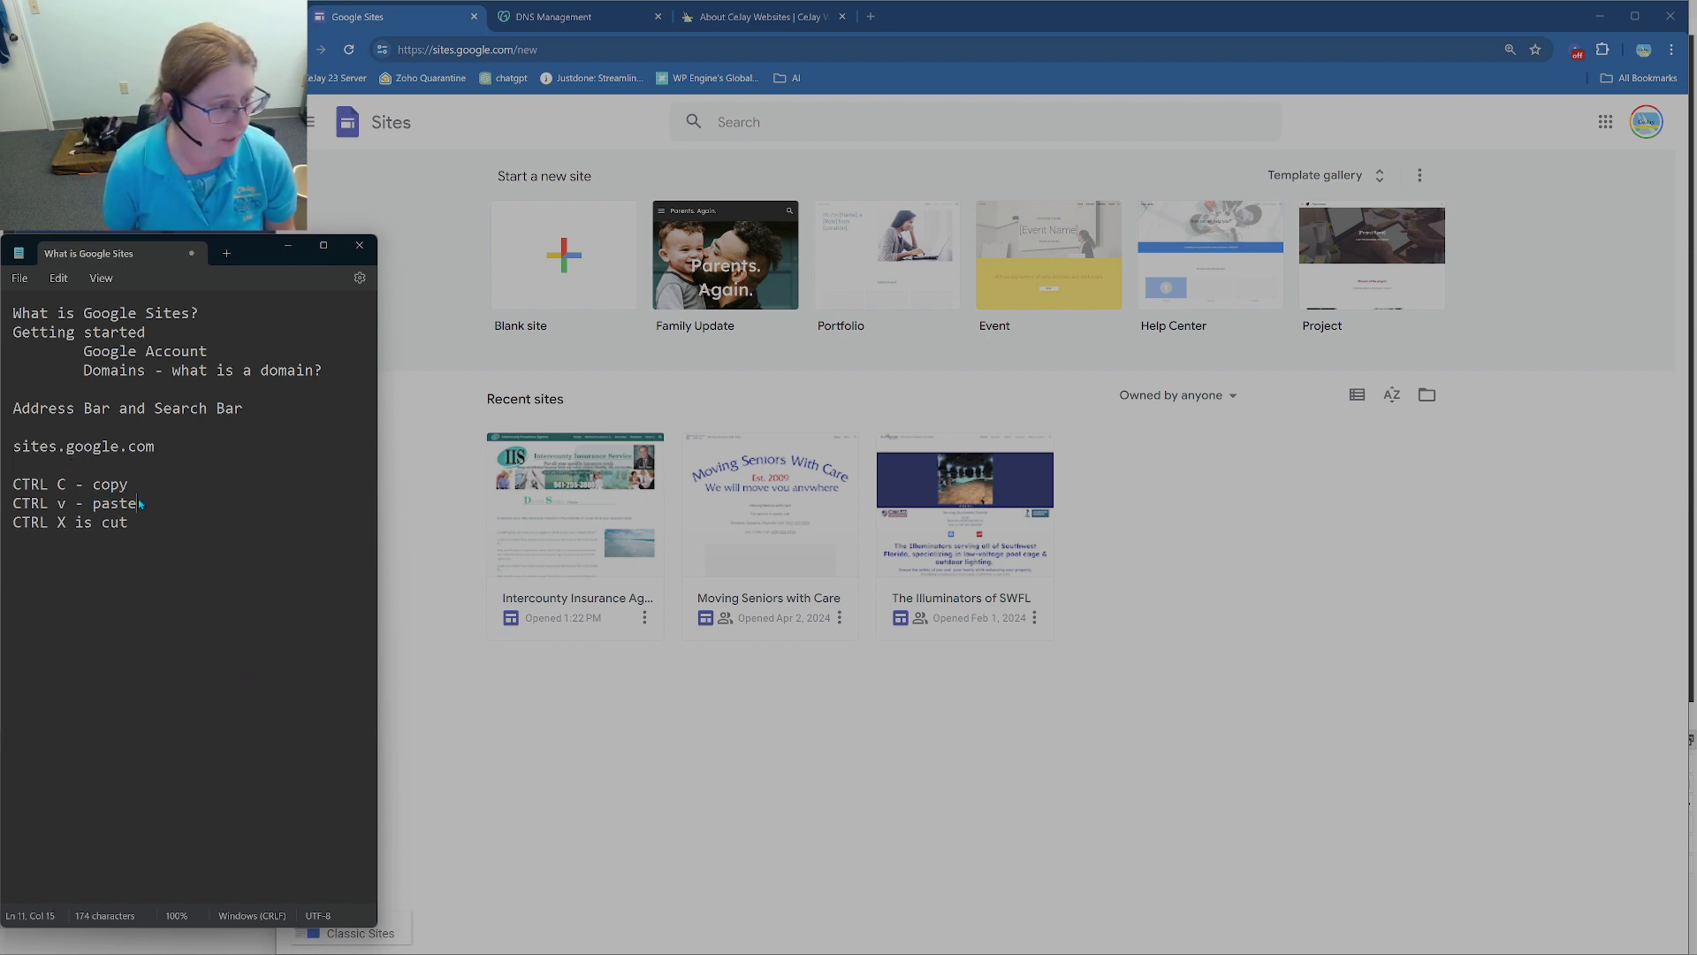
Step: Highlight the CTRL C, CTRL v and CTRL X lines in the notes, and then the letter C alone
drag(127, 528, 3, 492)
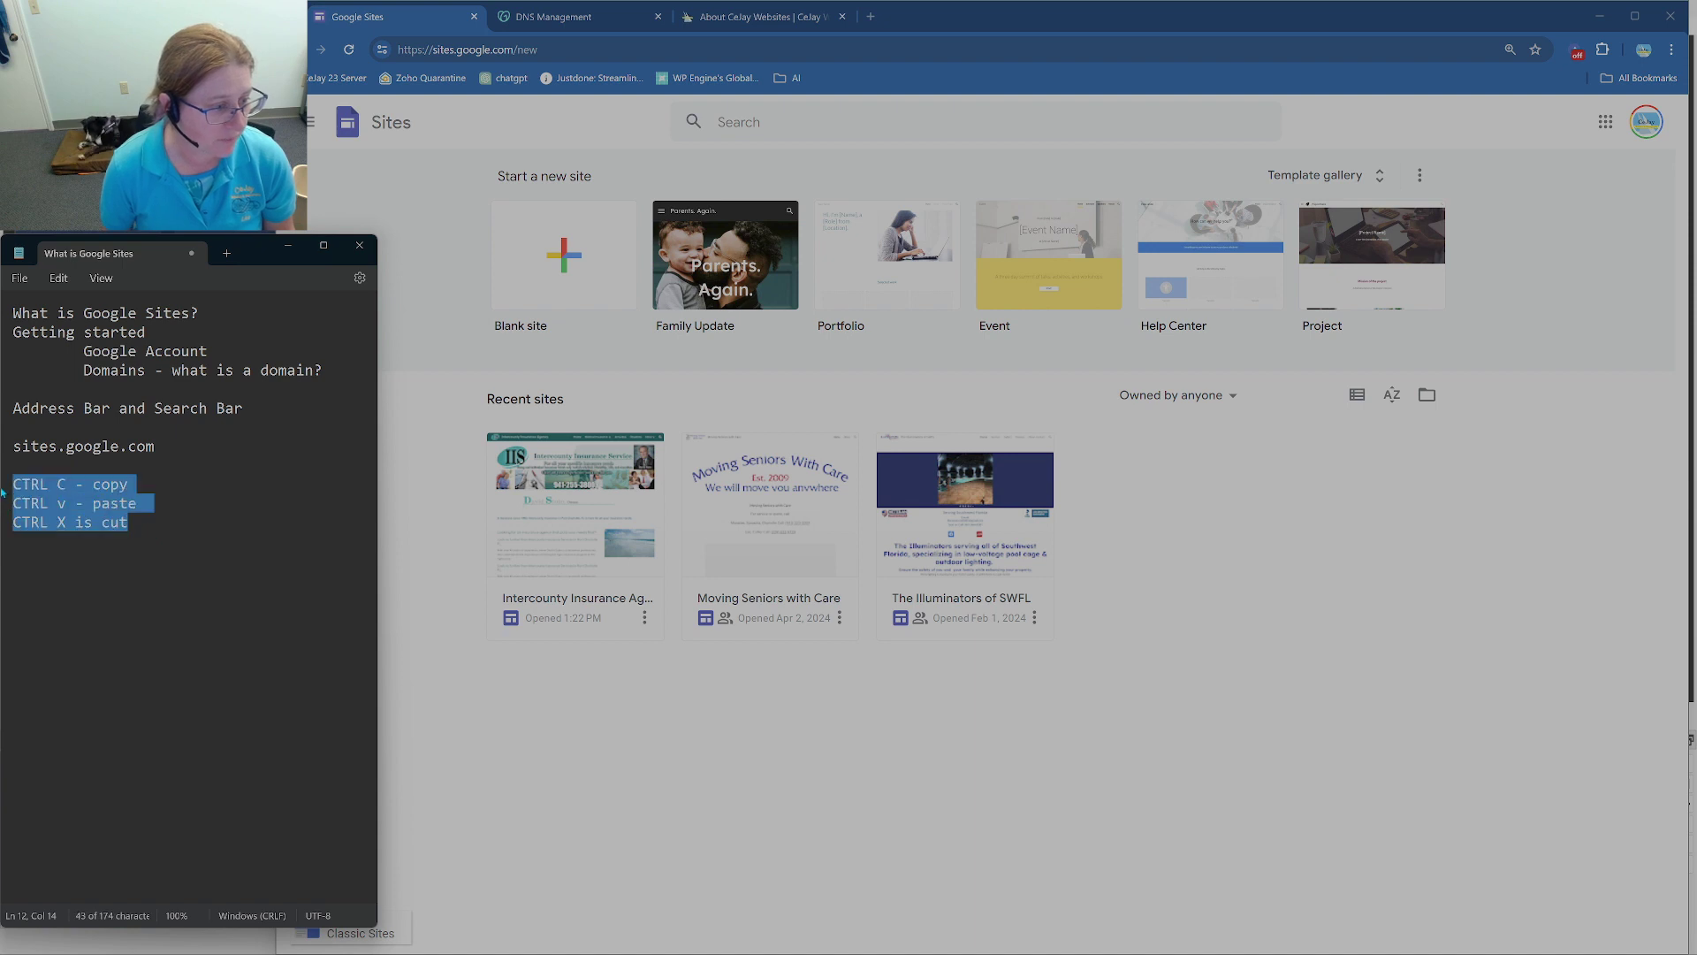
click(202, 484)
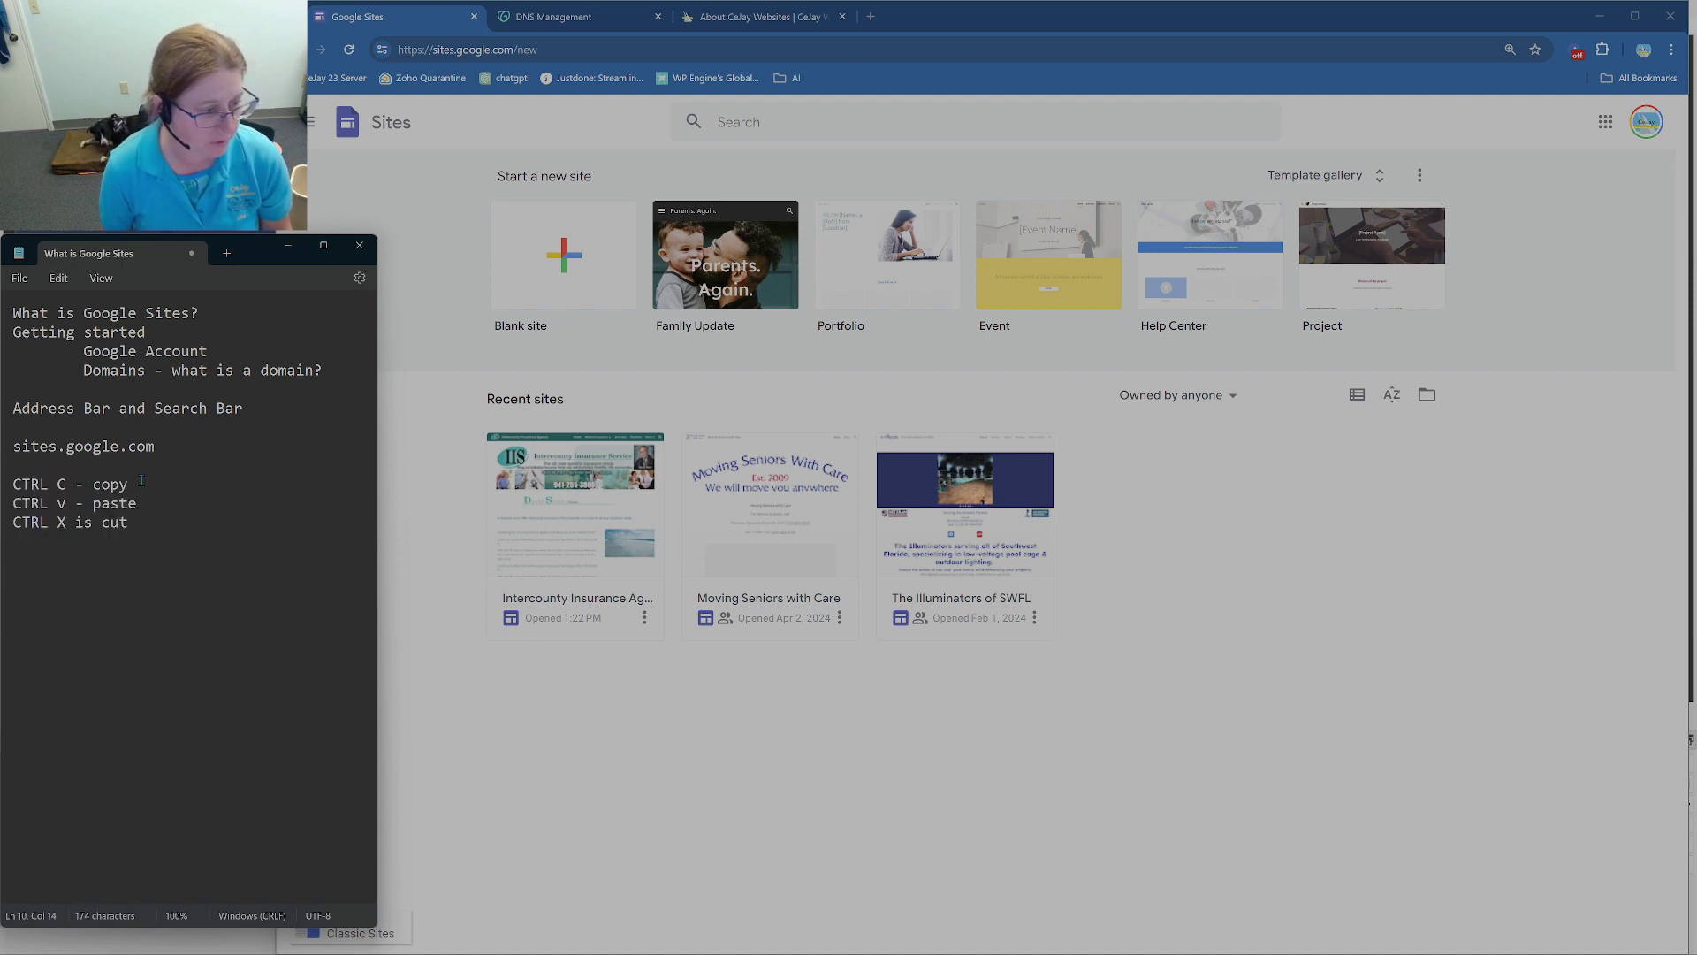
double_click(61, 486)
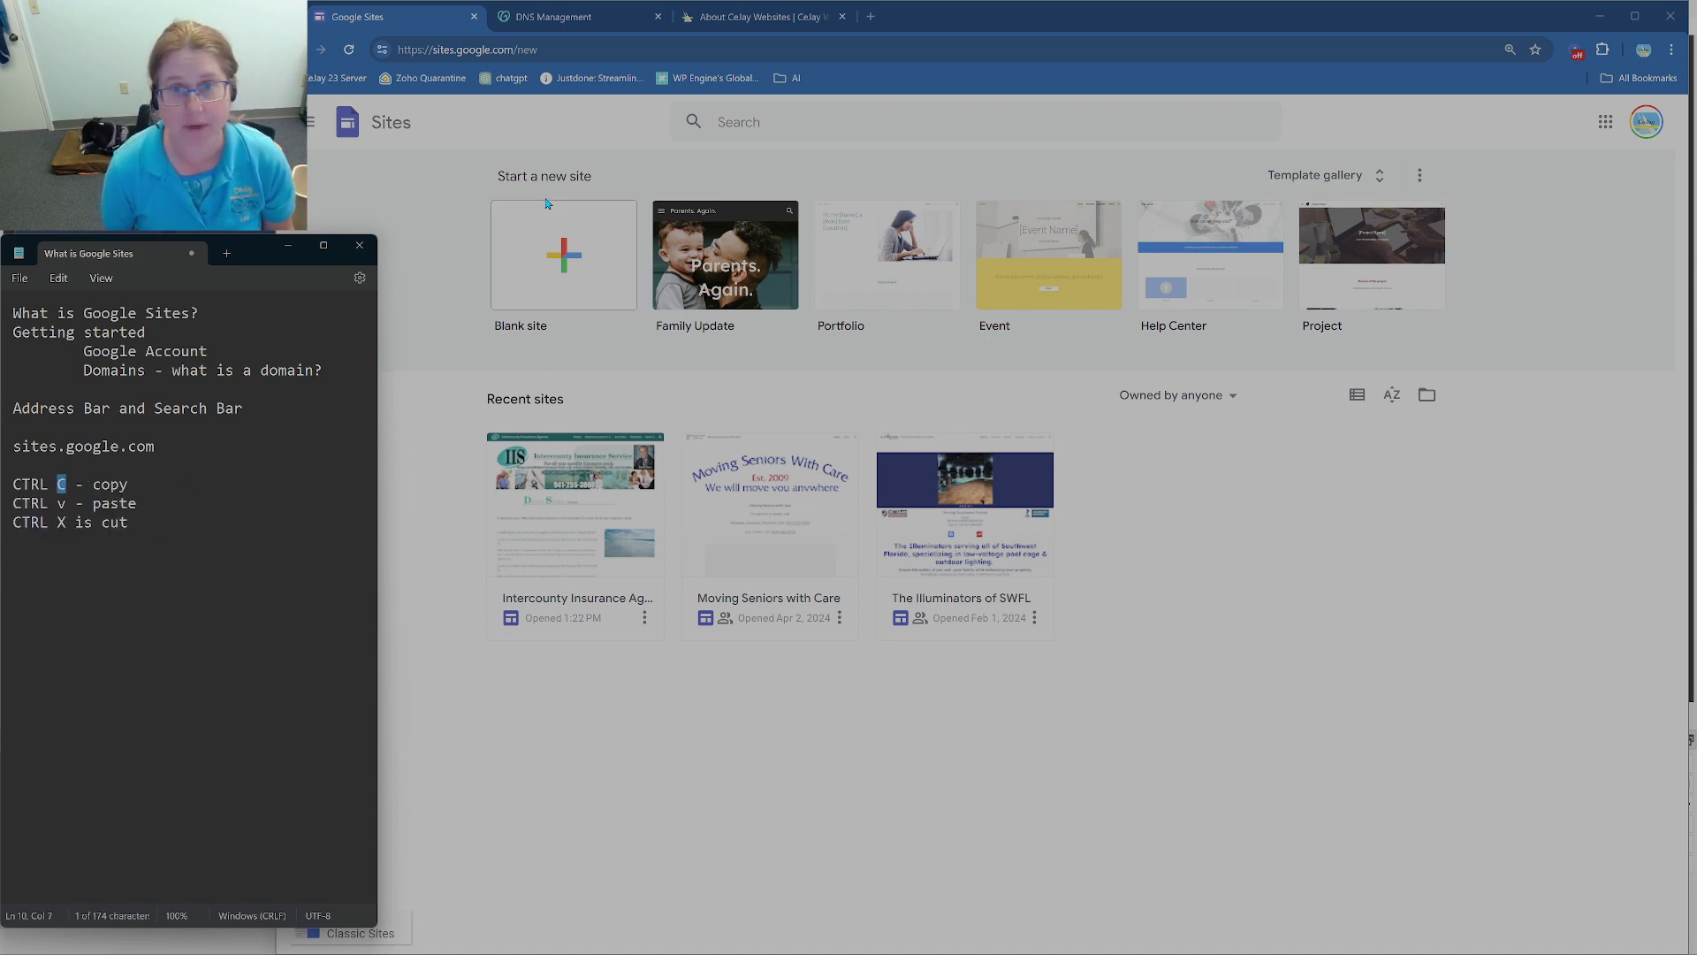
Step: Open a new browser tab
click(872, 16)
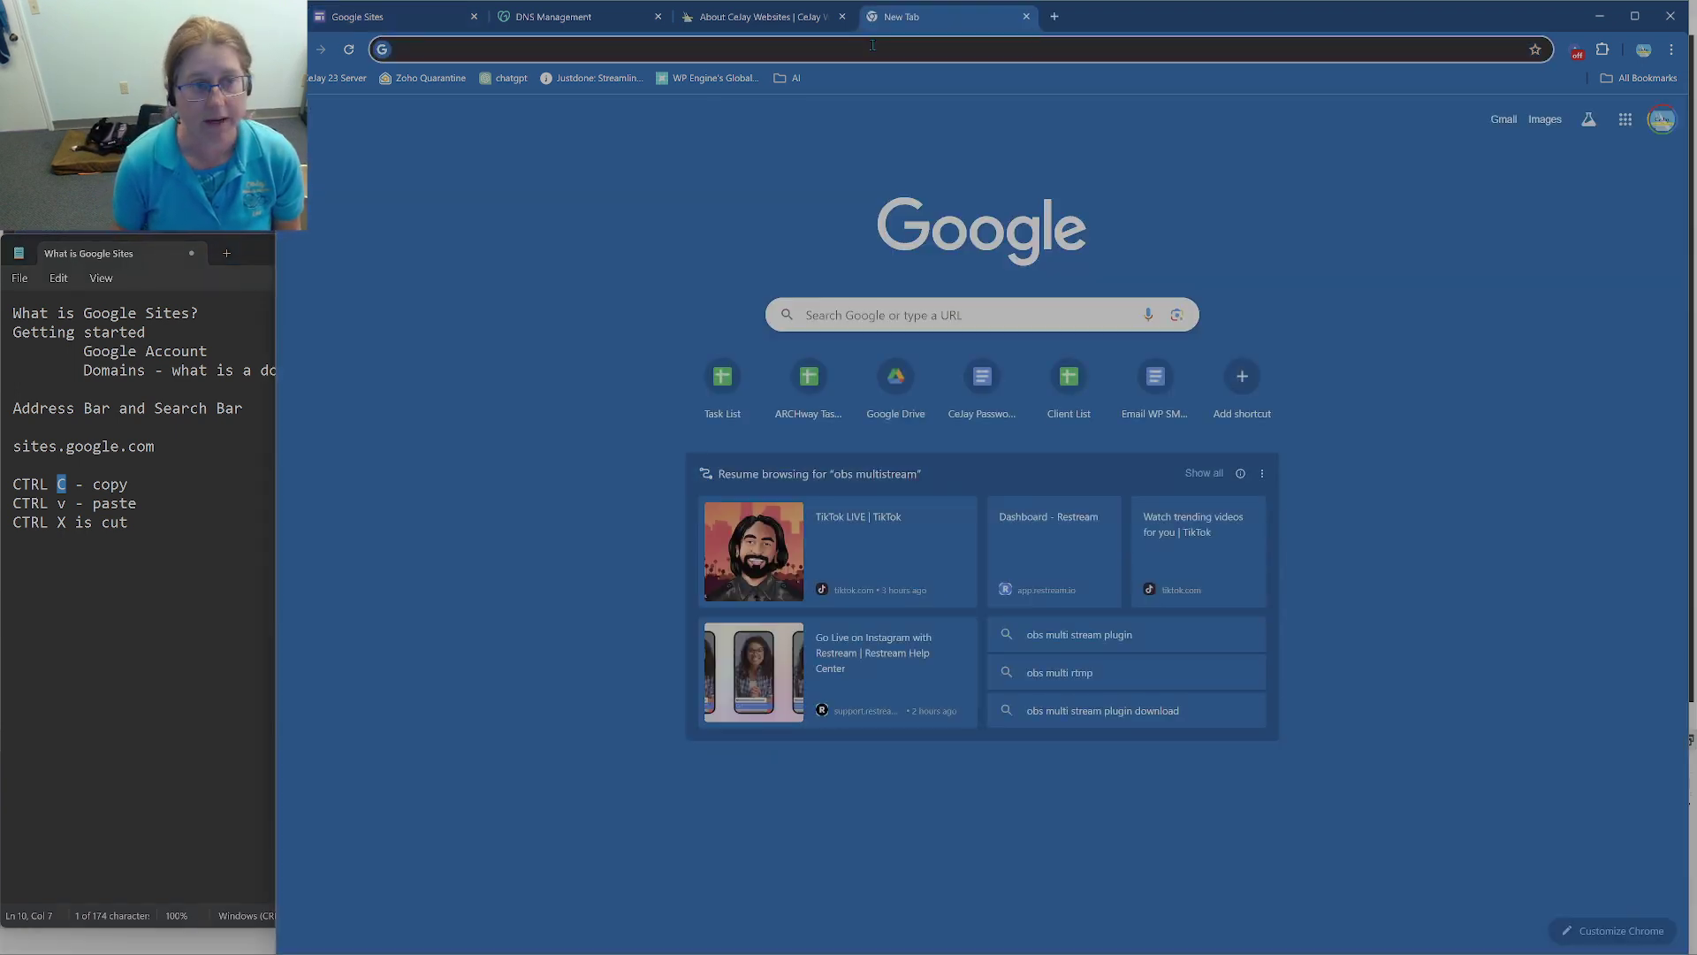
text(paste)
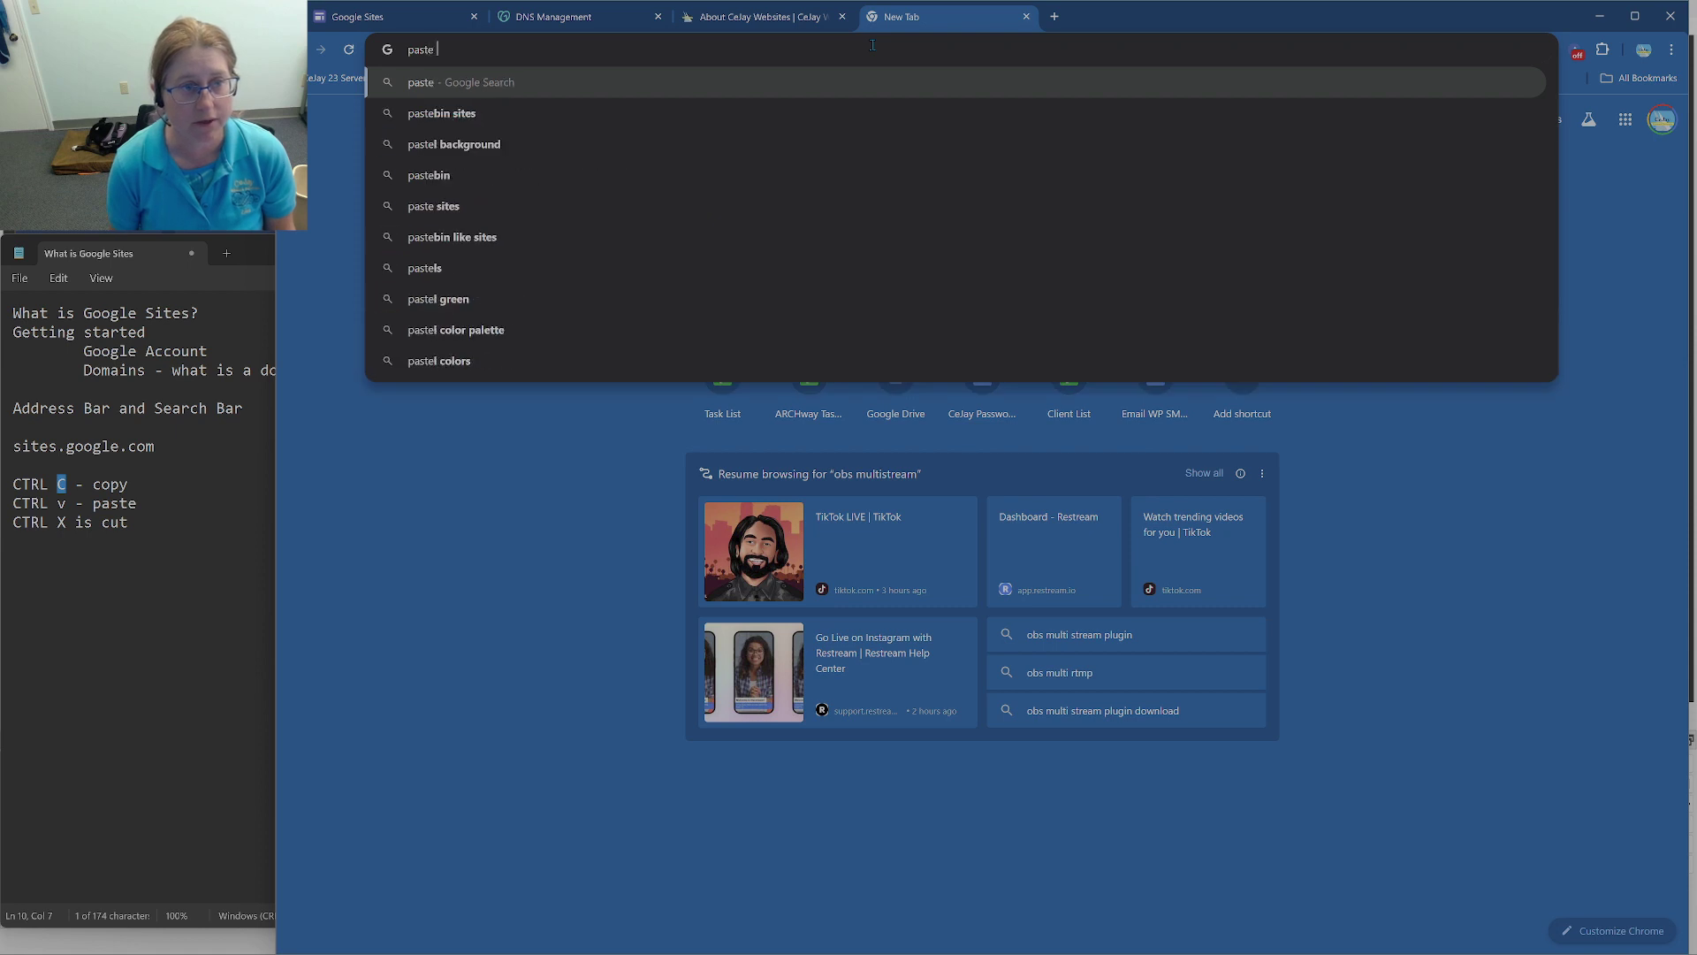
key(BackSpace)
key(BackSpace)
key(BackSpace)
key(BackSpace)
key(BackSpace)
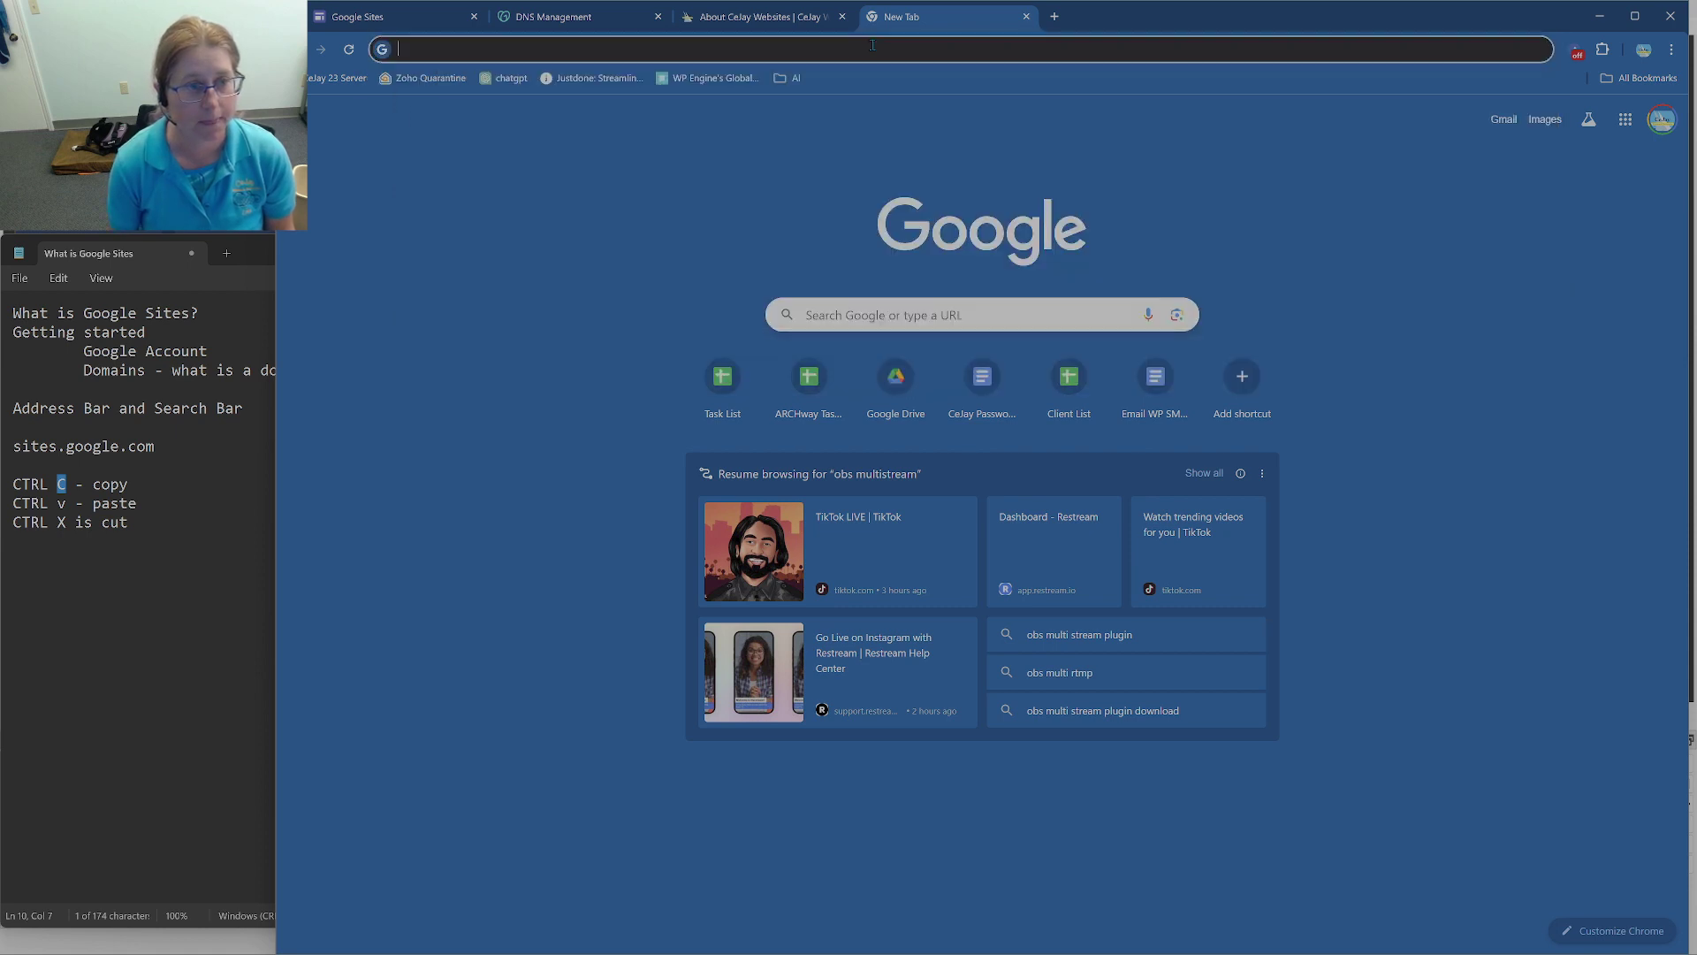
Step: Search the web for "glue bottle upside down clipart" and glance over the results
text(glue bottle up)
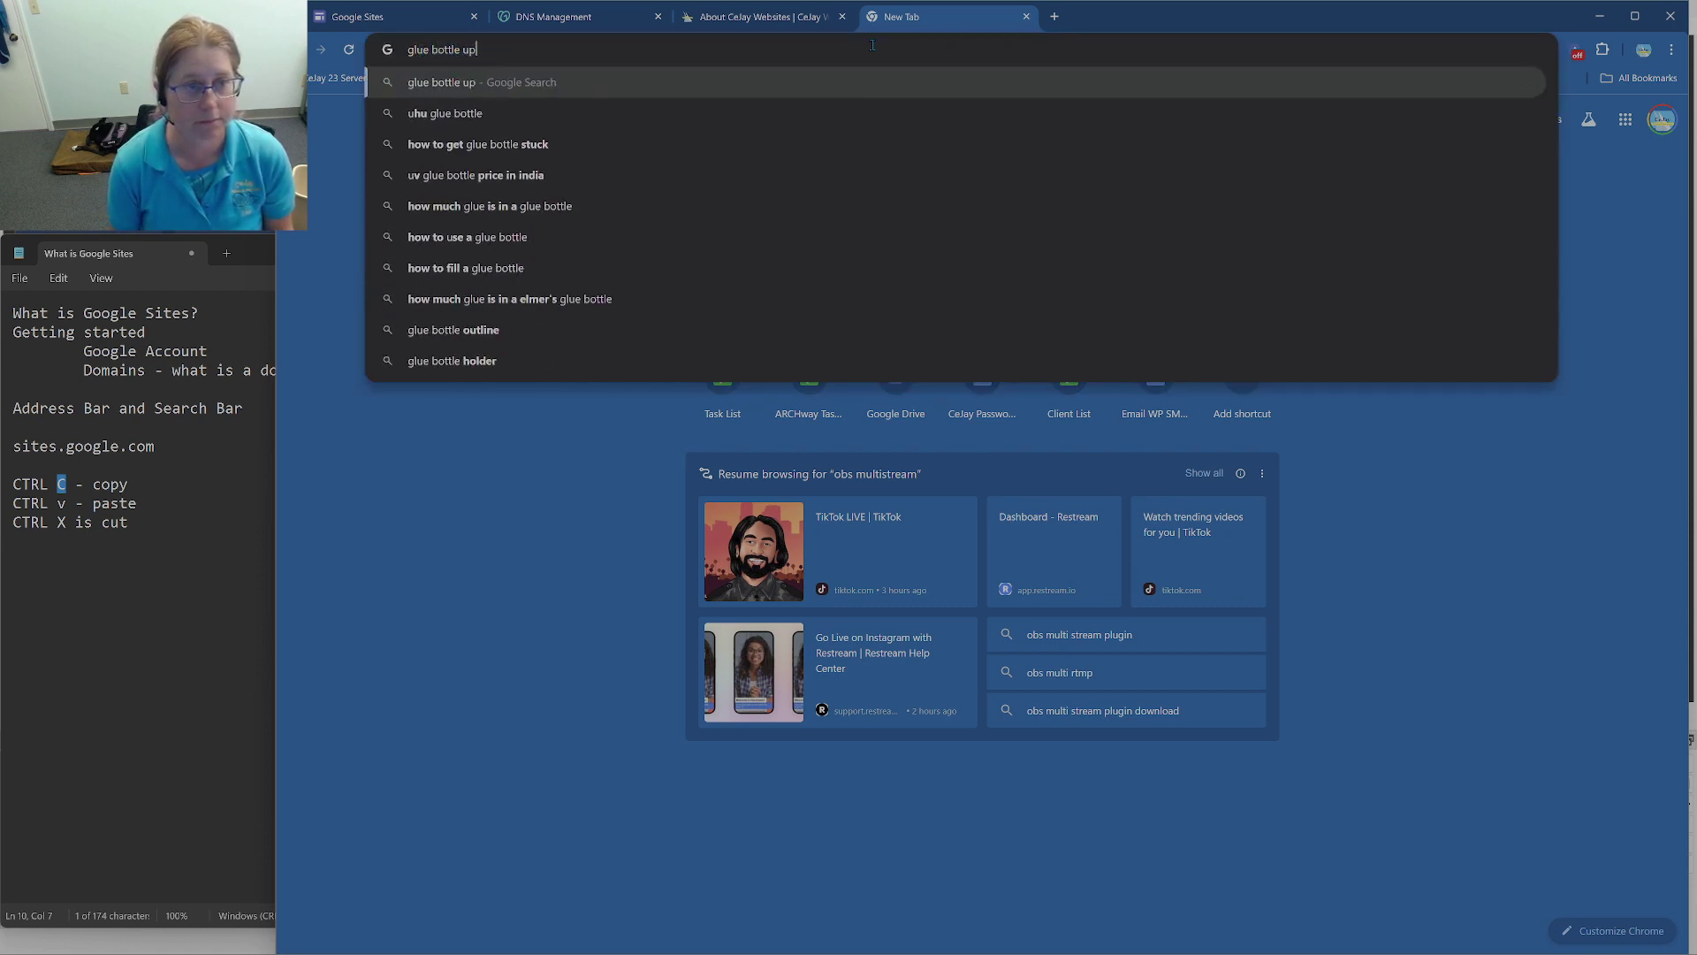
text(side down clipart)
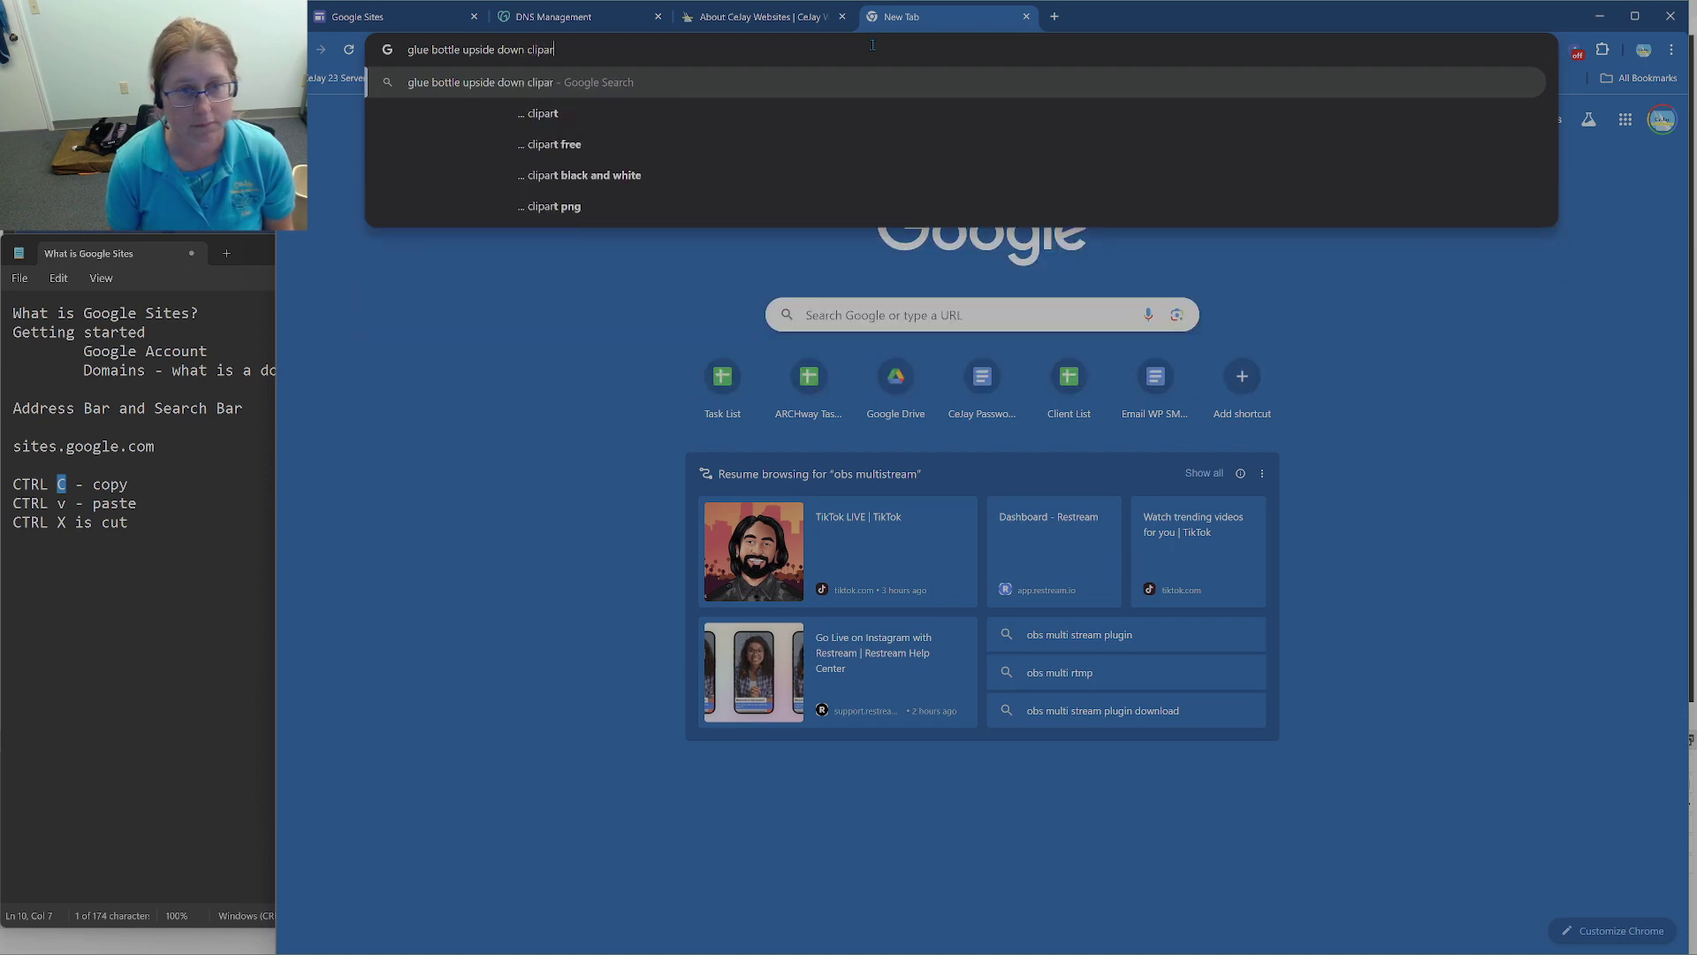
key(Return)
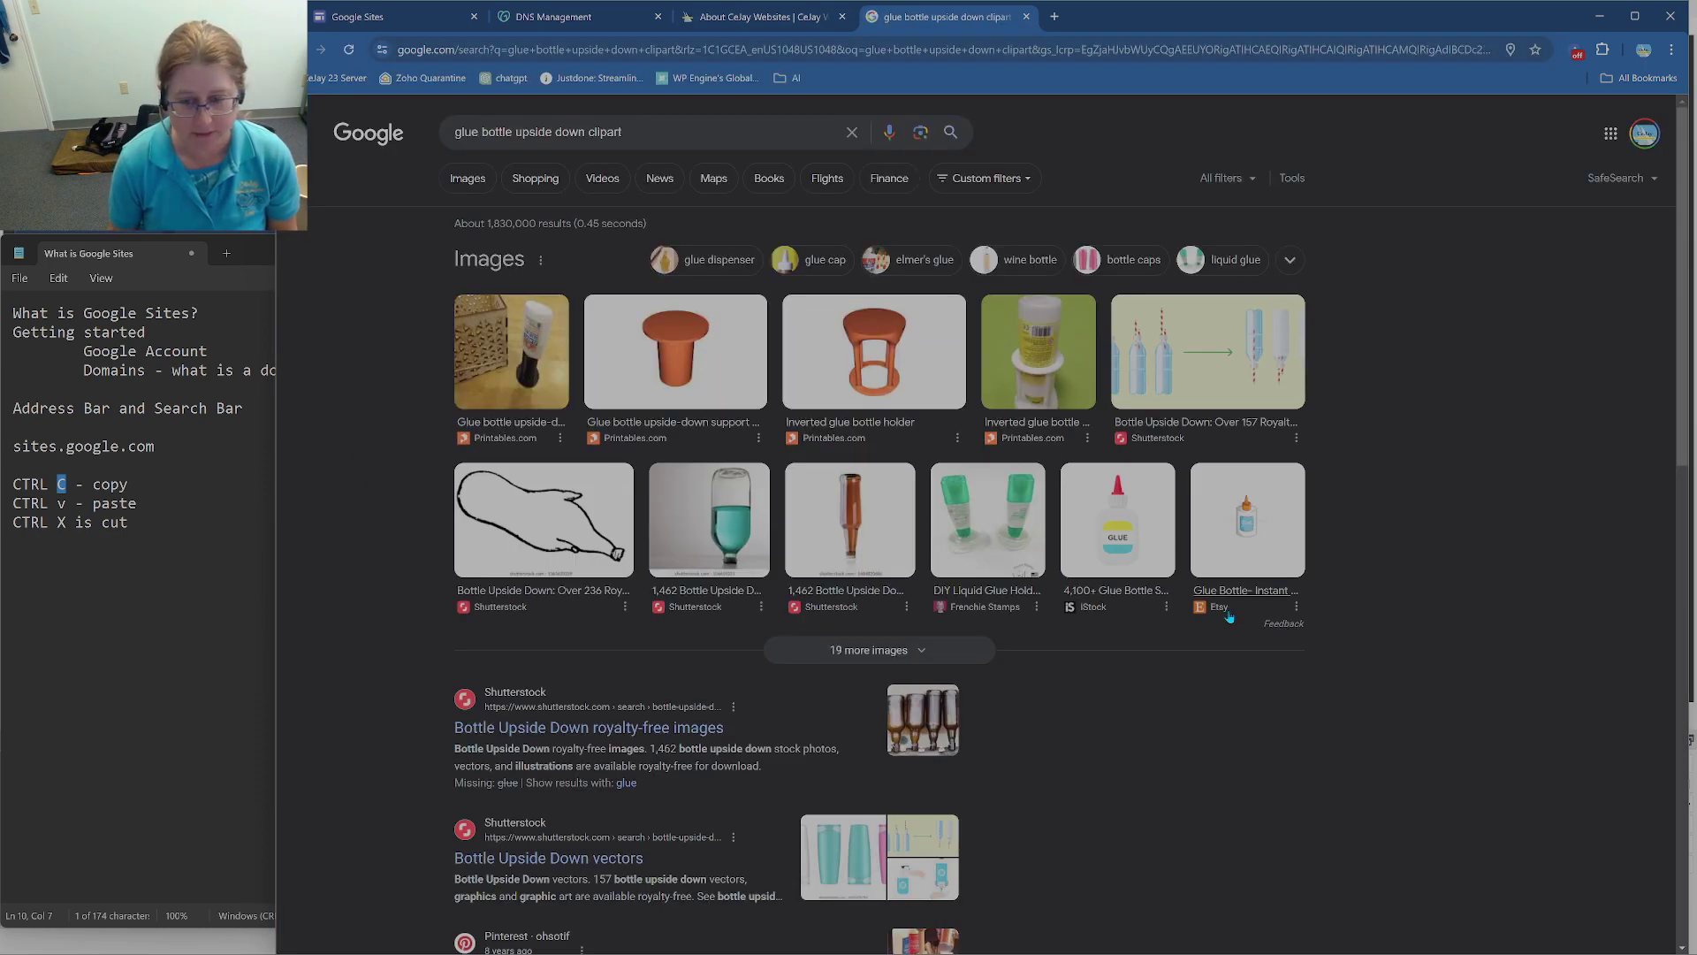
scroll(669, 710, down, 2)
scroll(669, 710, up, 3)
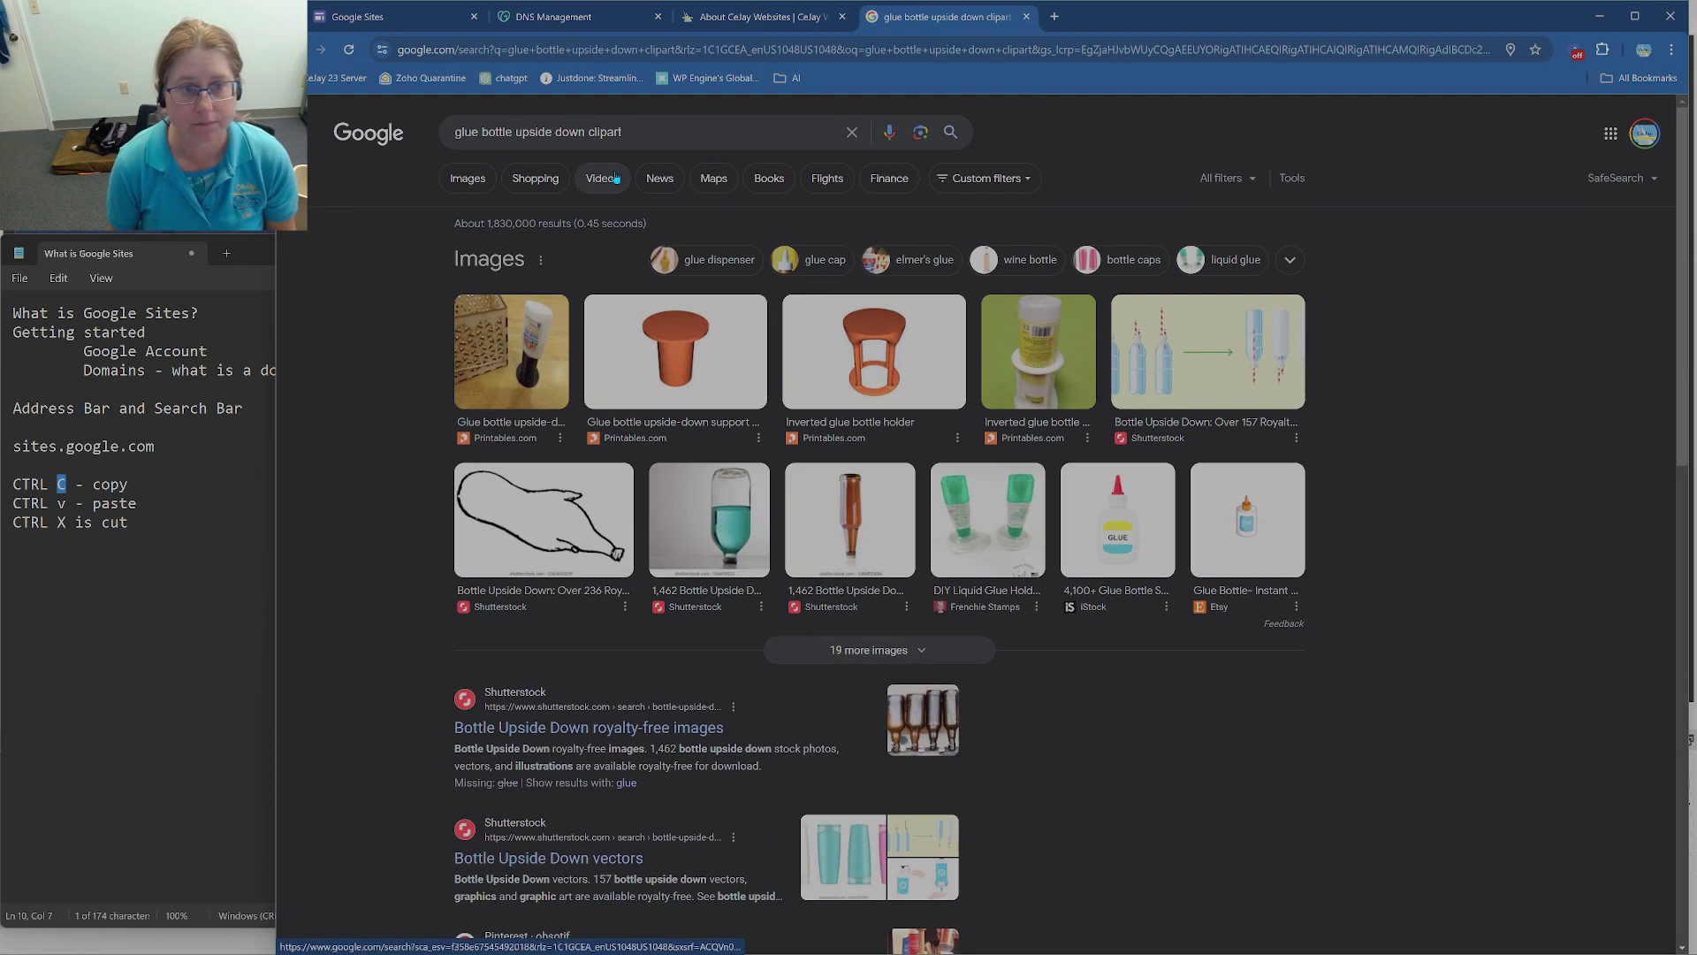
Step: Show only the image results and look through the glue bottle pictures
click(469, 178)
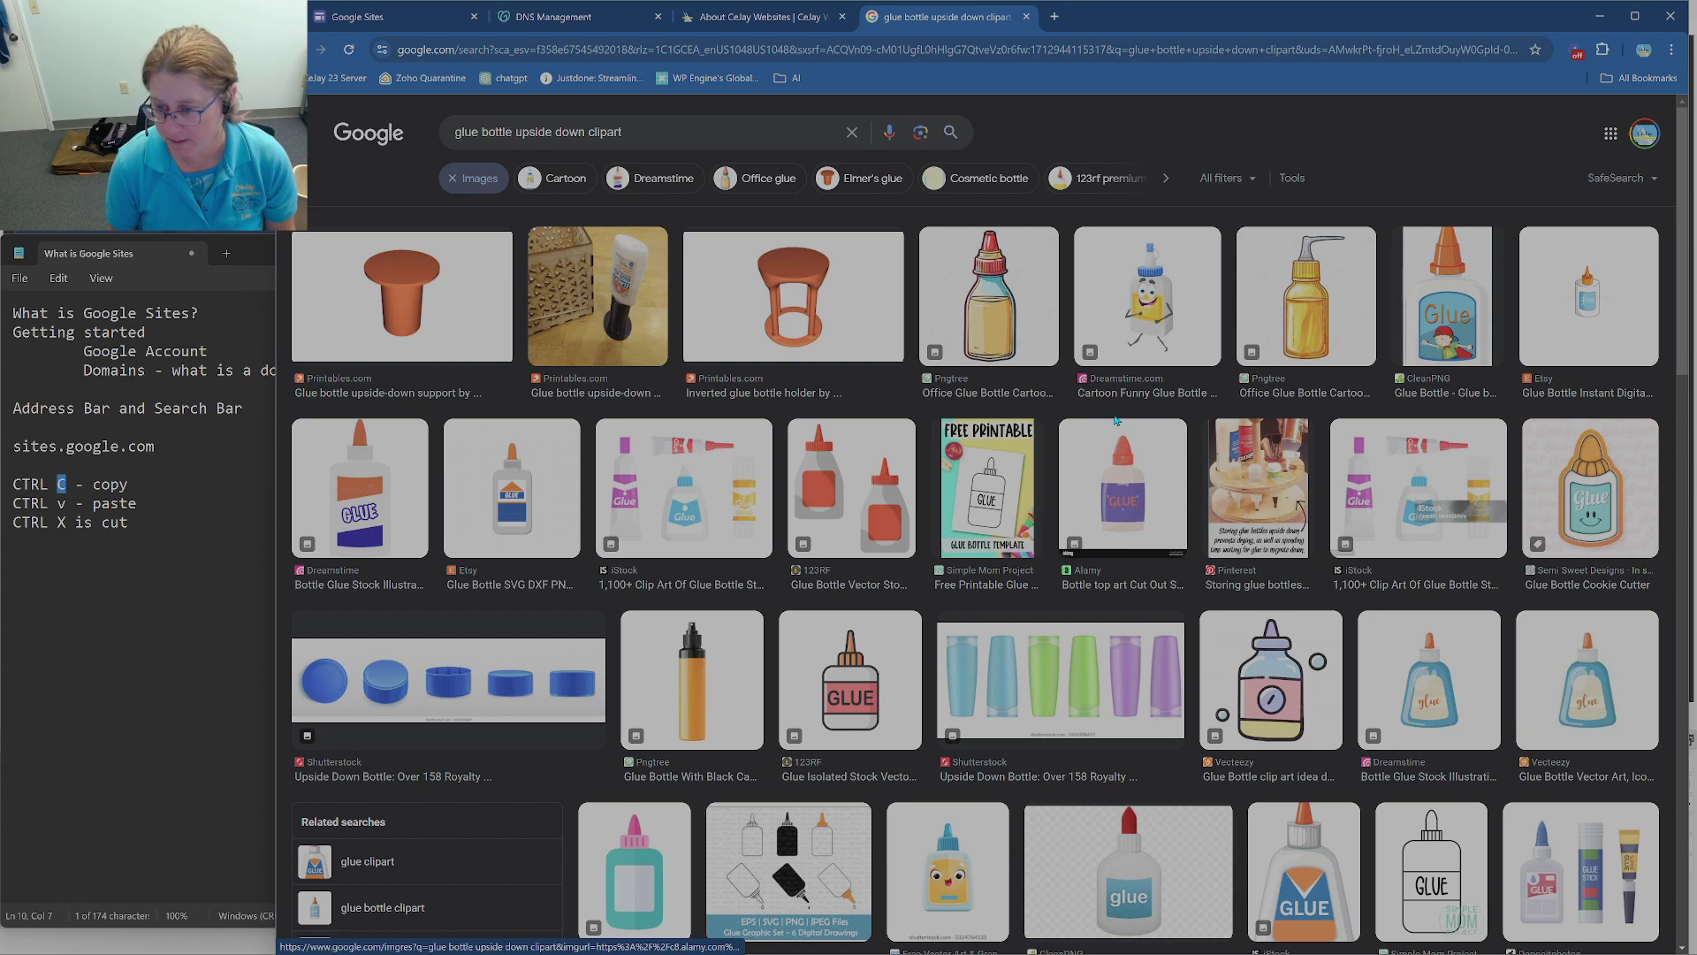
scroll(1414, 718, down, 3)
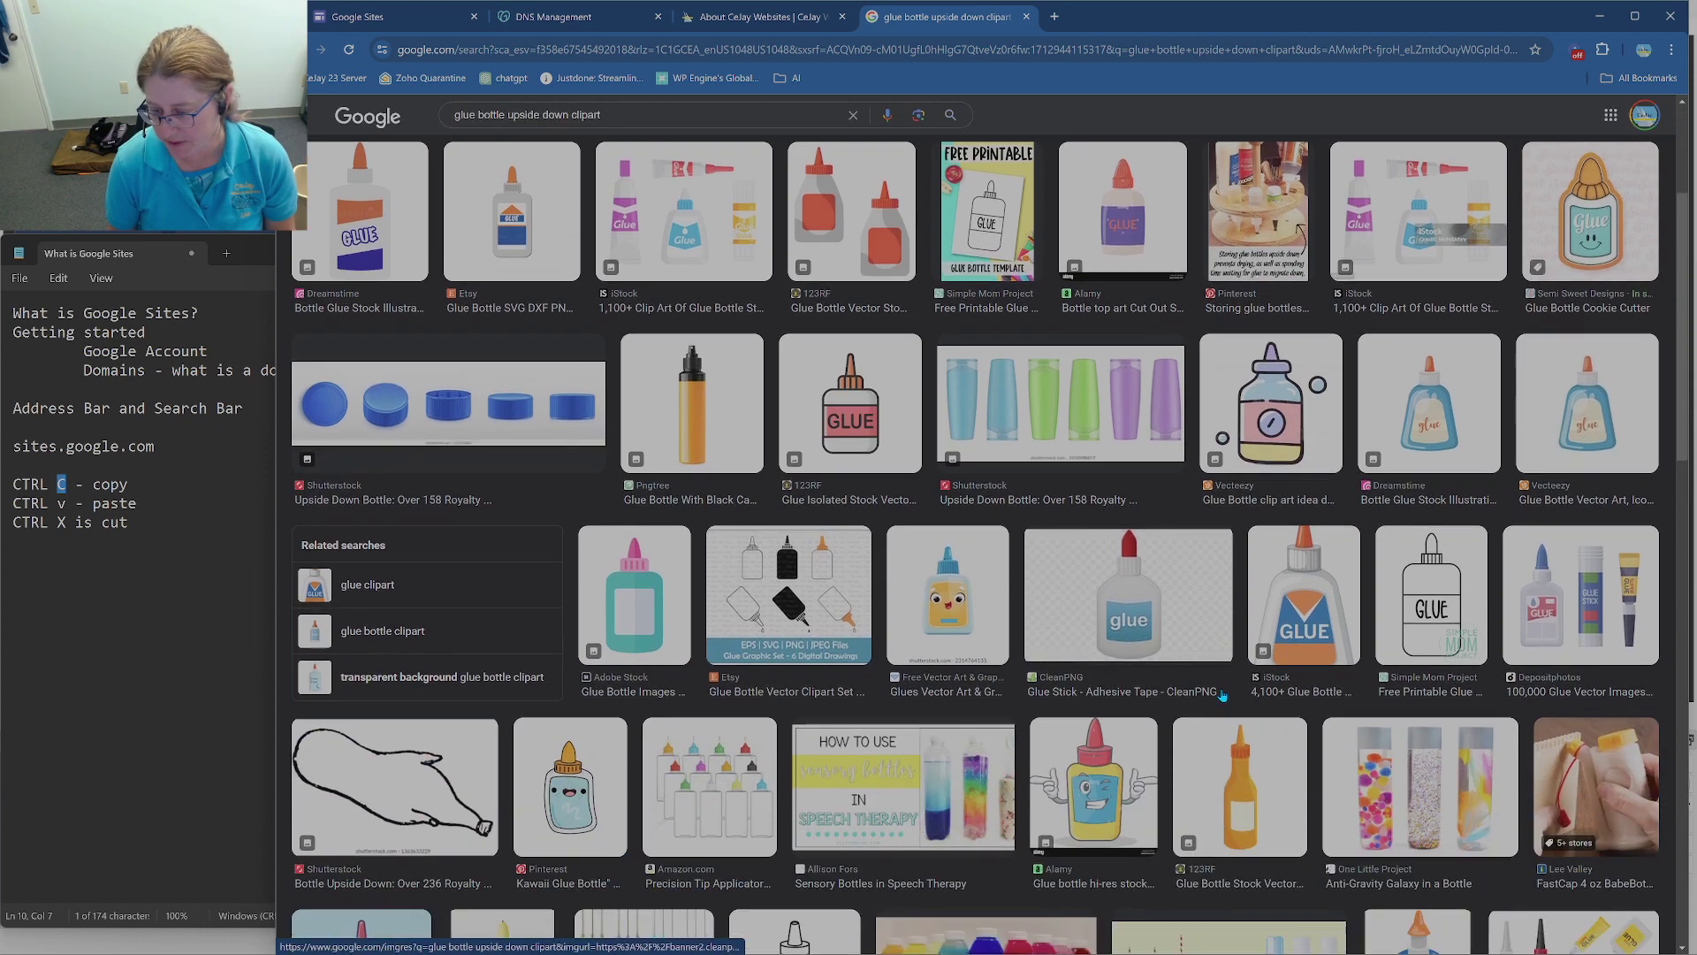
scroll(1223, 695, down, 2)
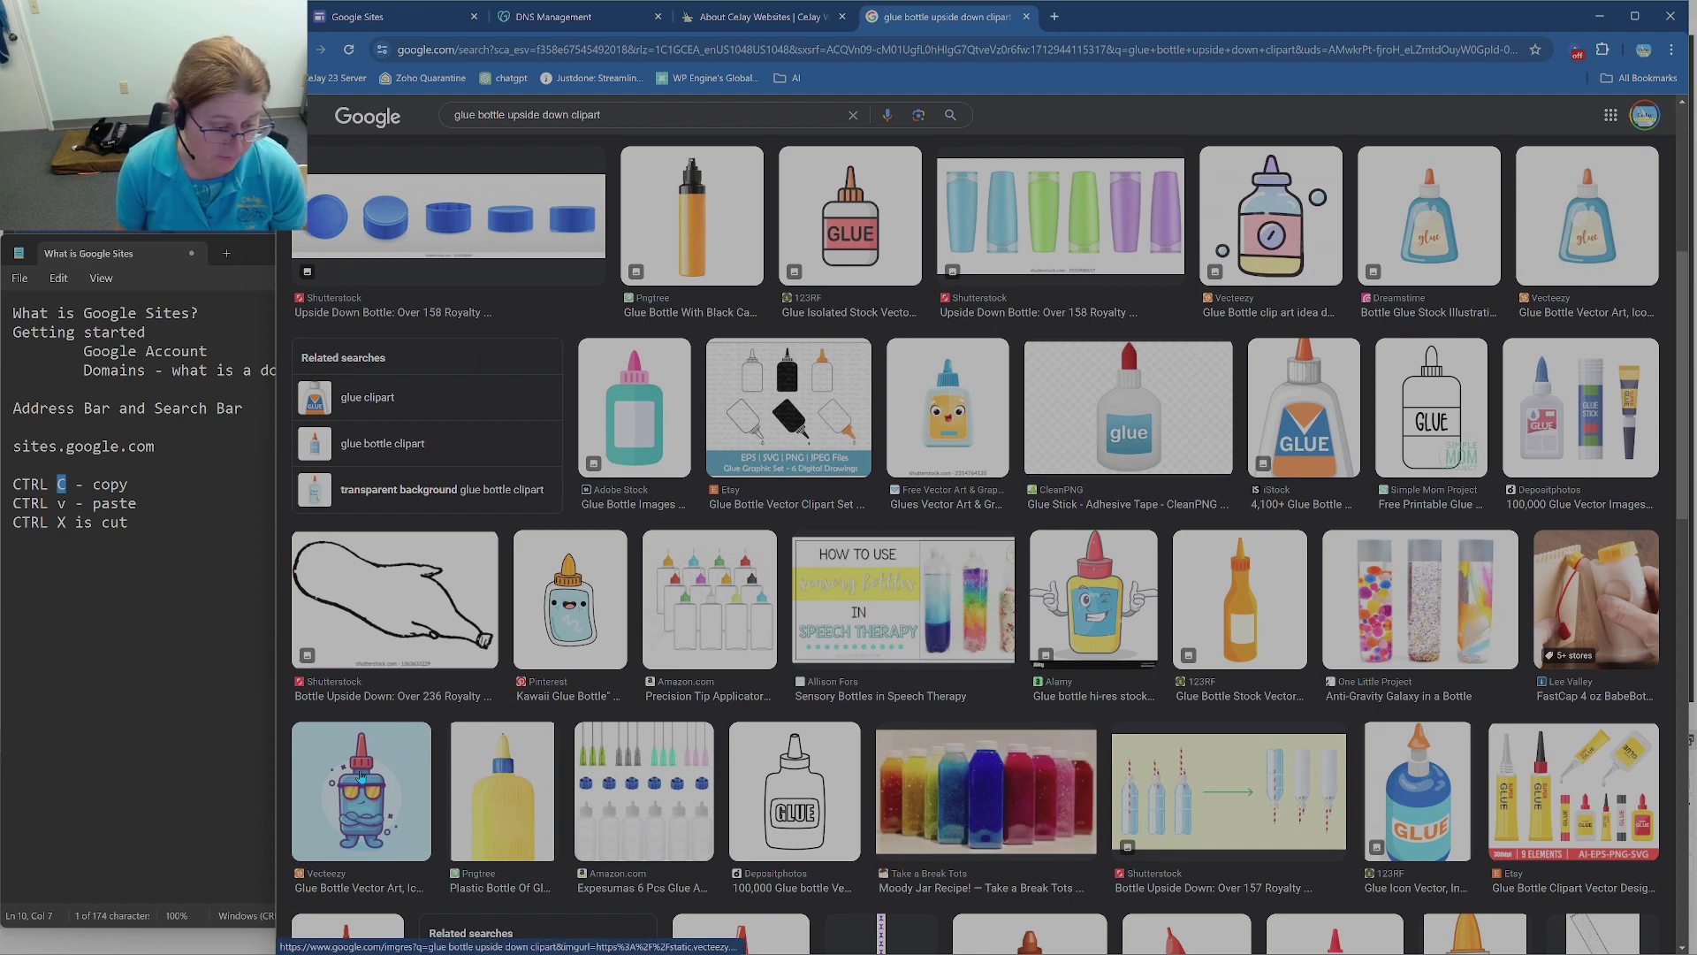
scroll(361, 775, down, 3)
Step: Highlight the words "paste" and "copy" and the line "CTRL X is cut" one after another in the Notepad notes
click(145, 503)
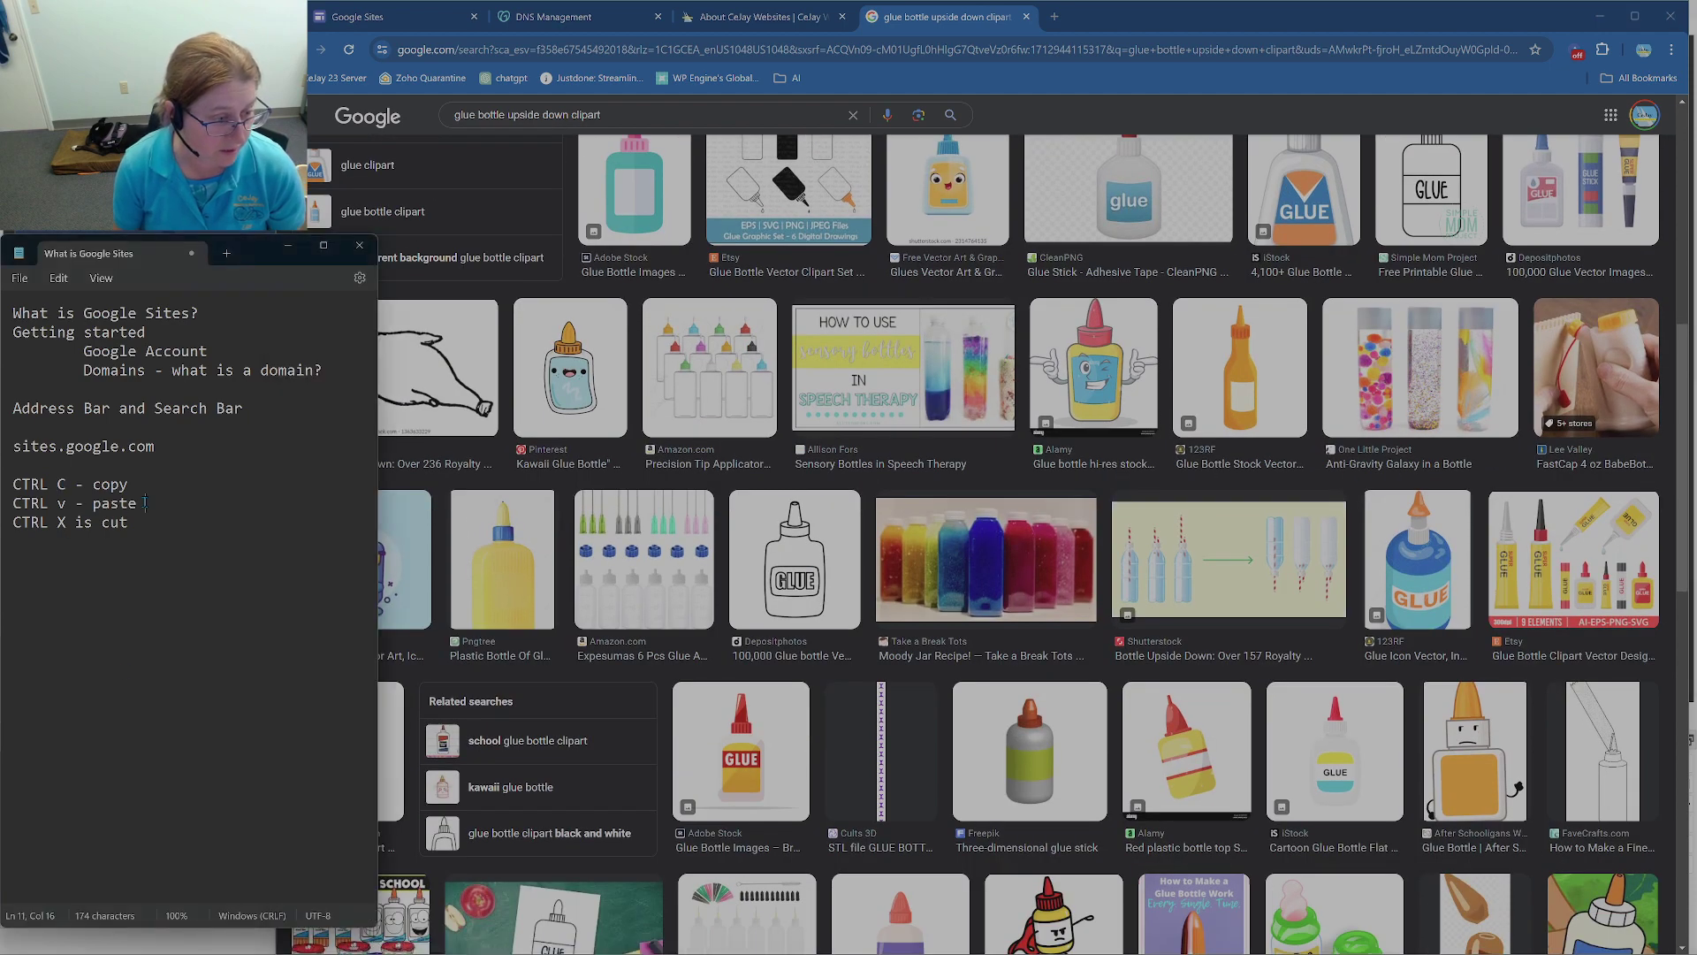
drag(145, 503, 92, 503)
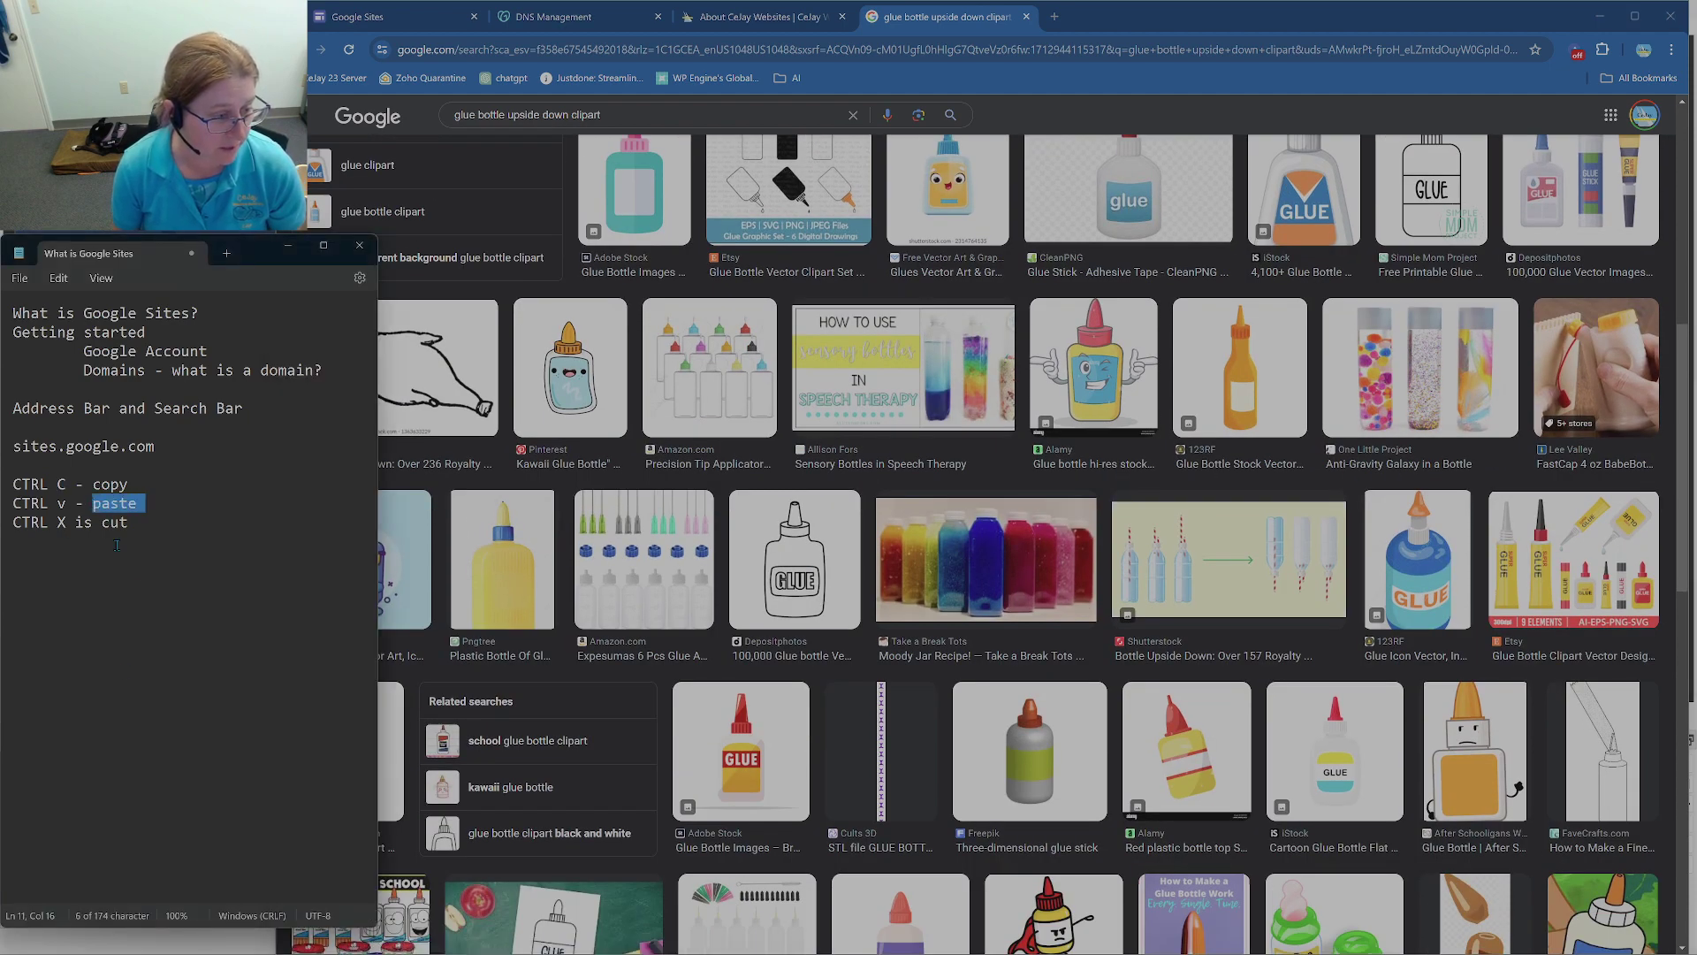
double_click(109, 485)
click(190, 551)
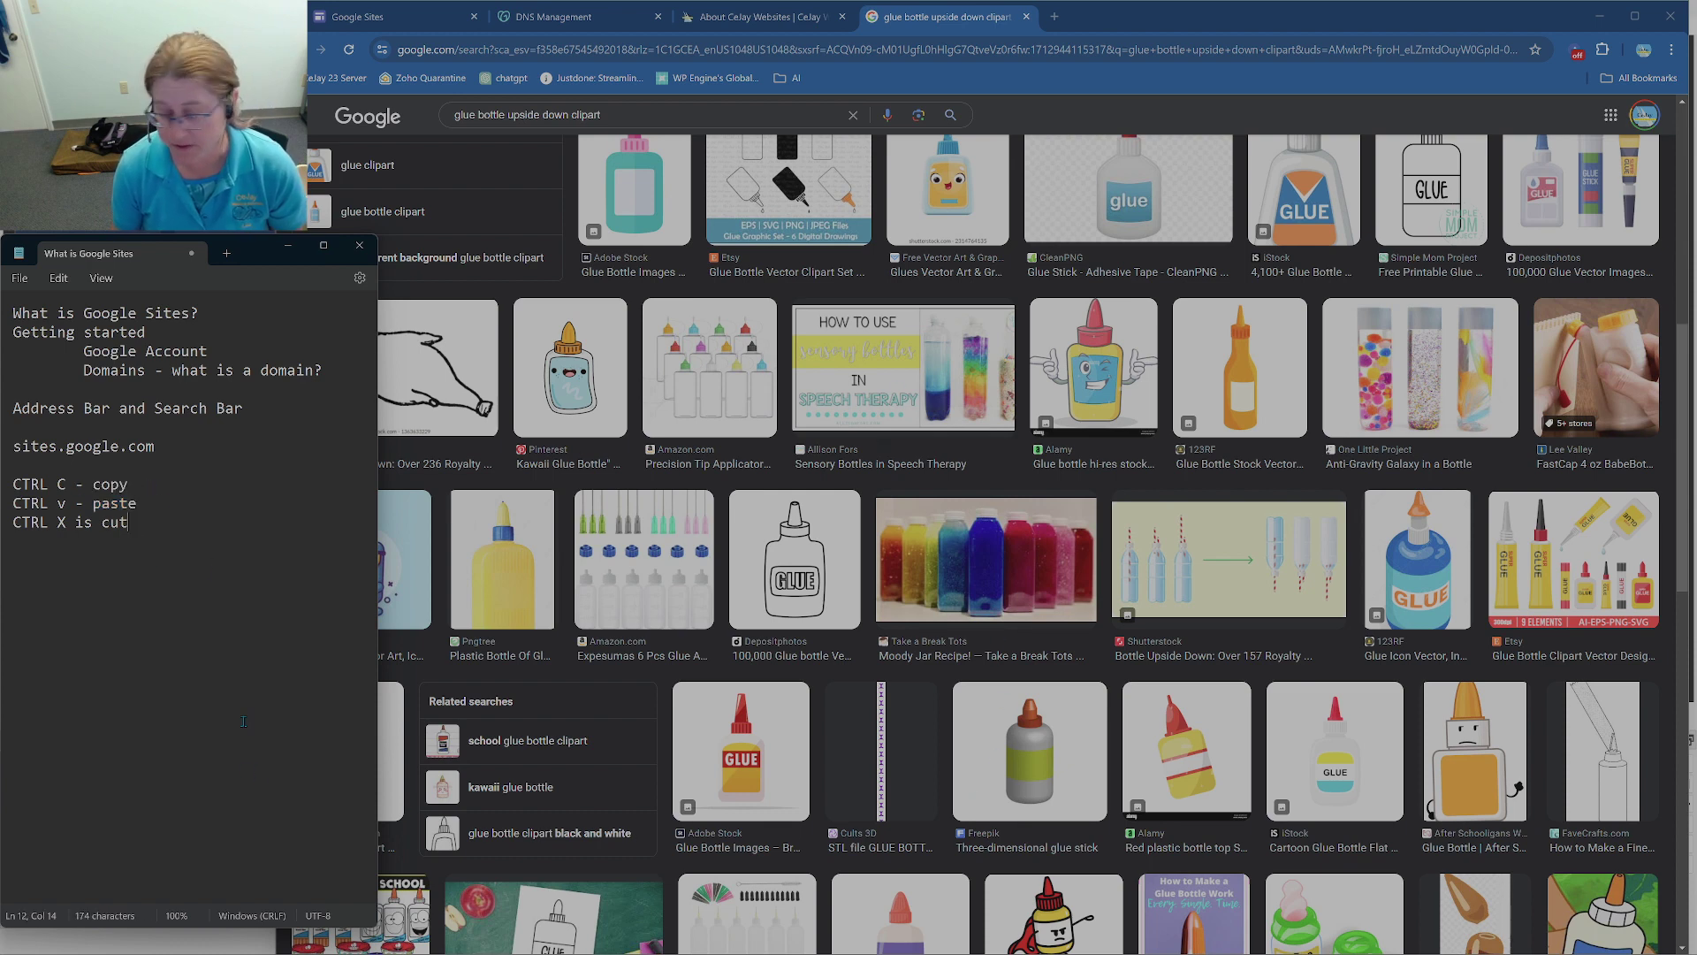
drag(157, 522, 7, 526)
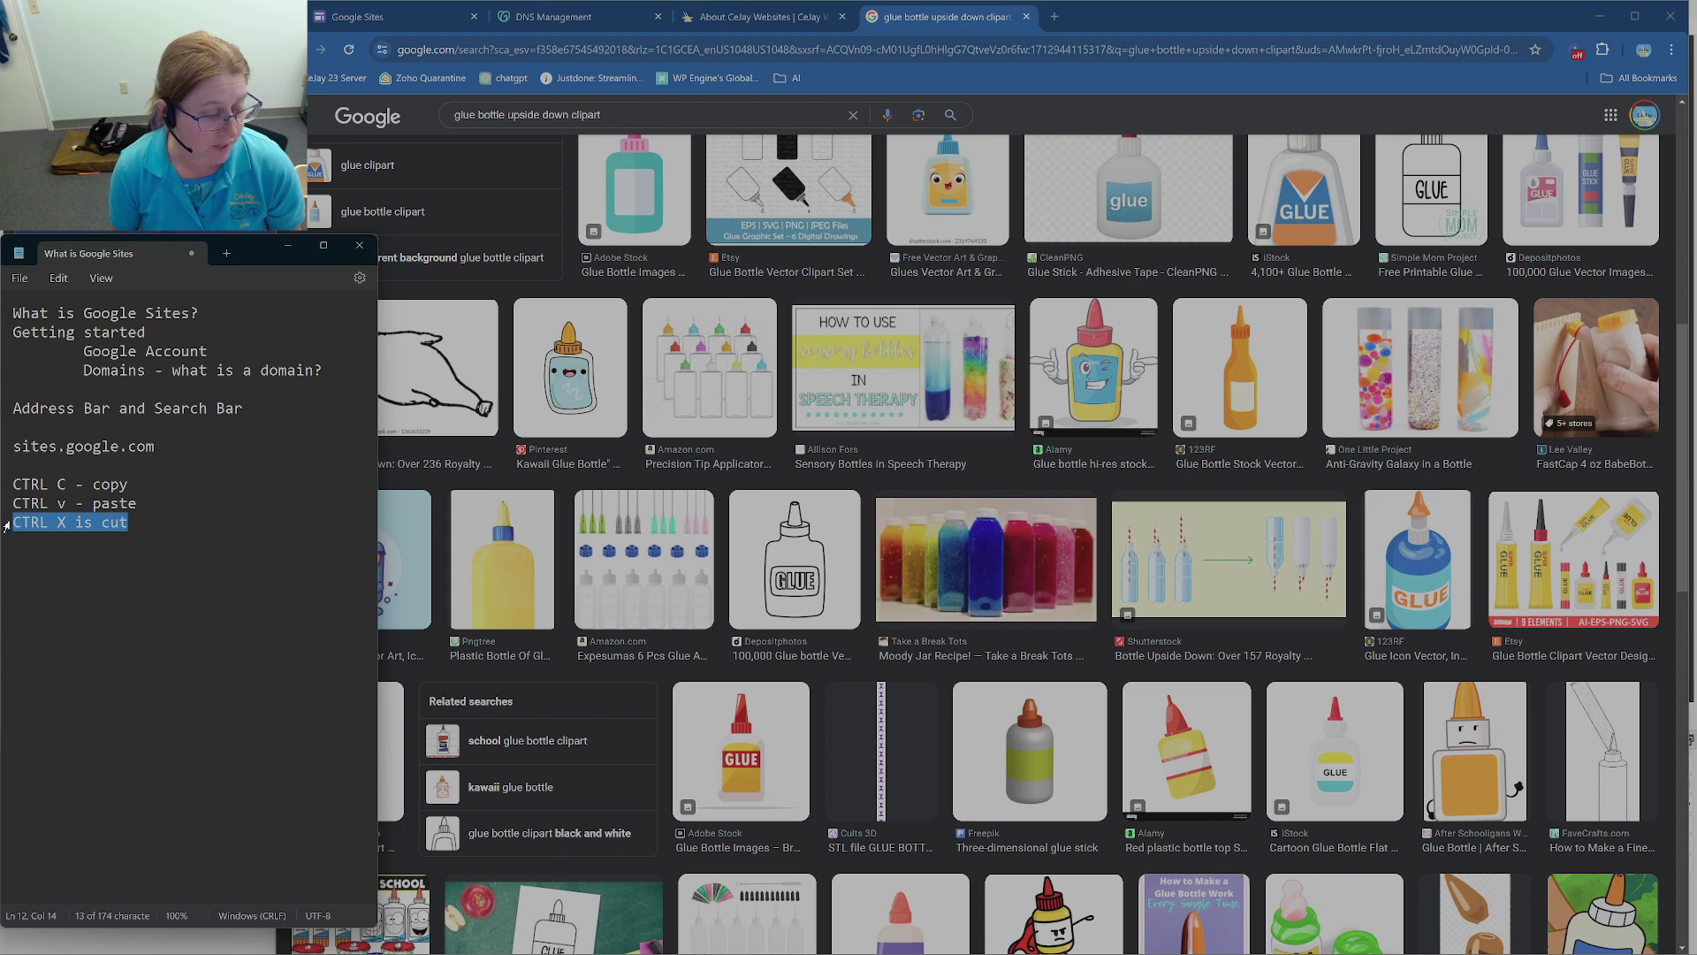
click(80, 547)
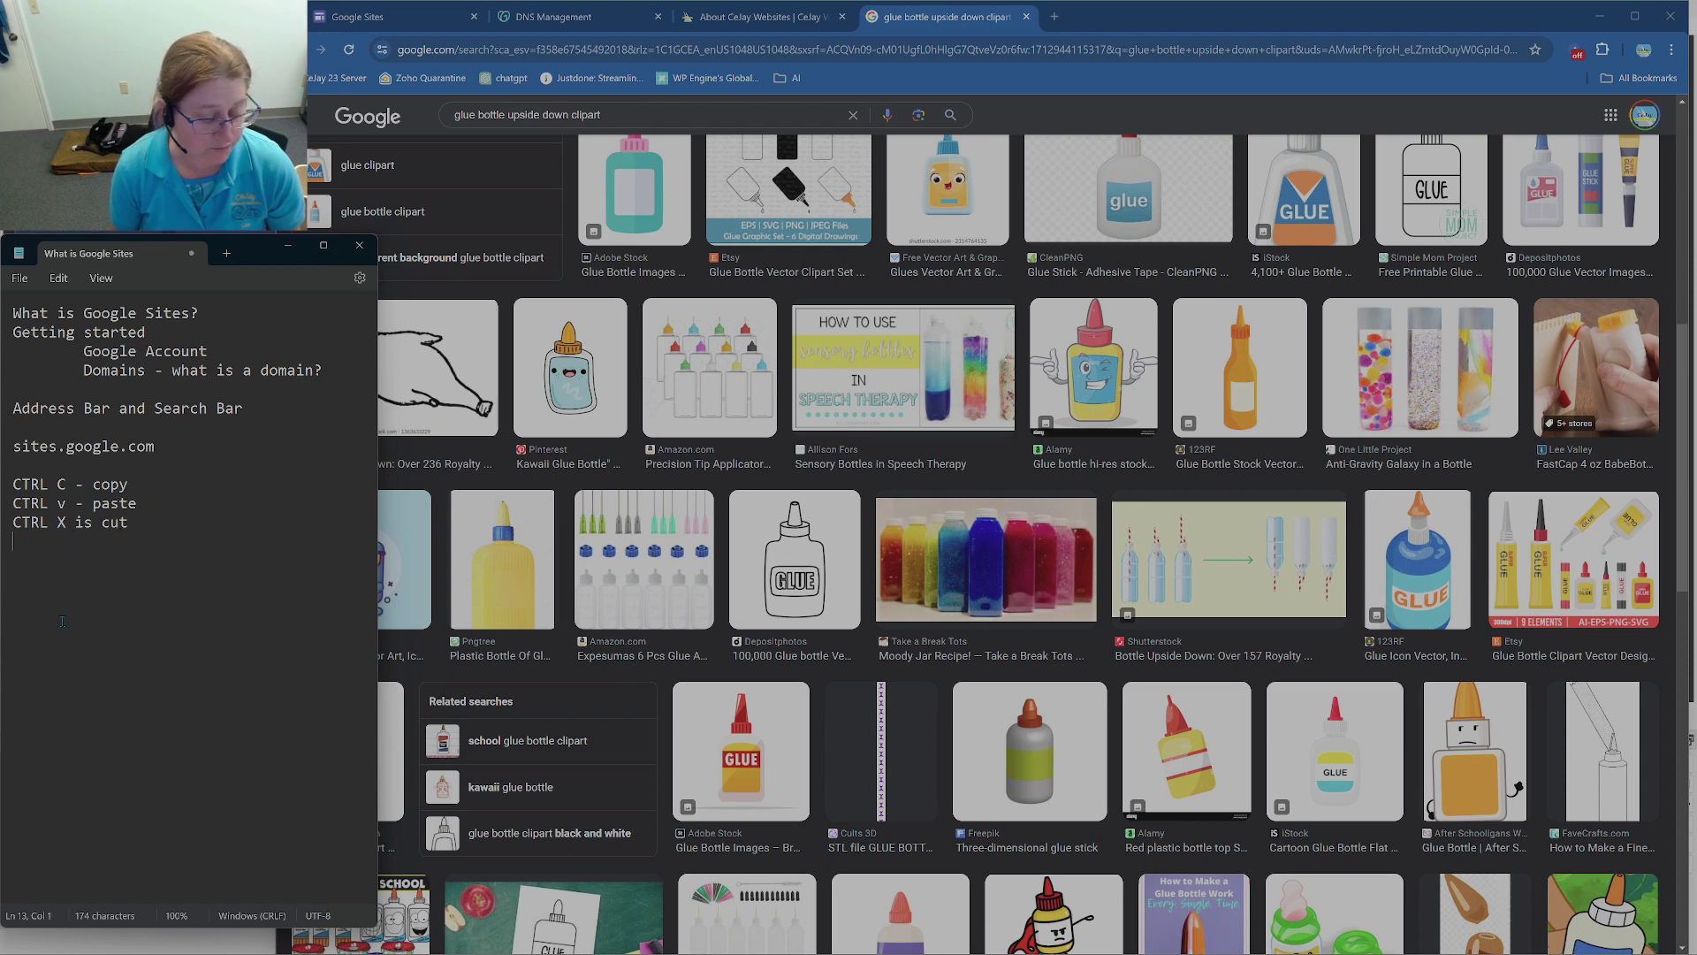
Step: Return to the browser's image search and search for "scissors"
click(427, 118)
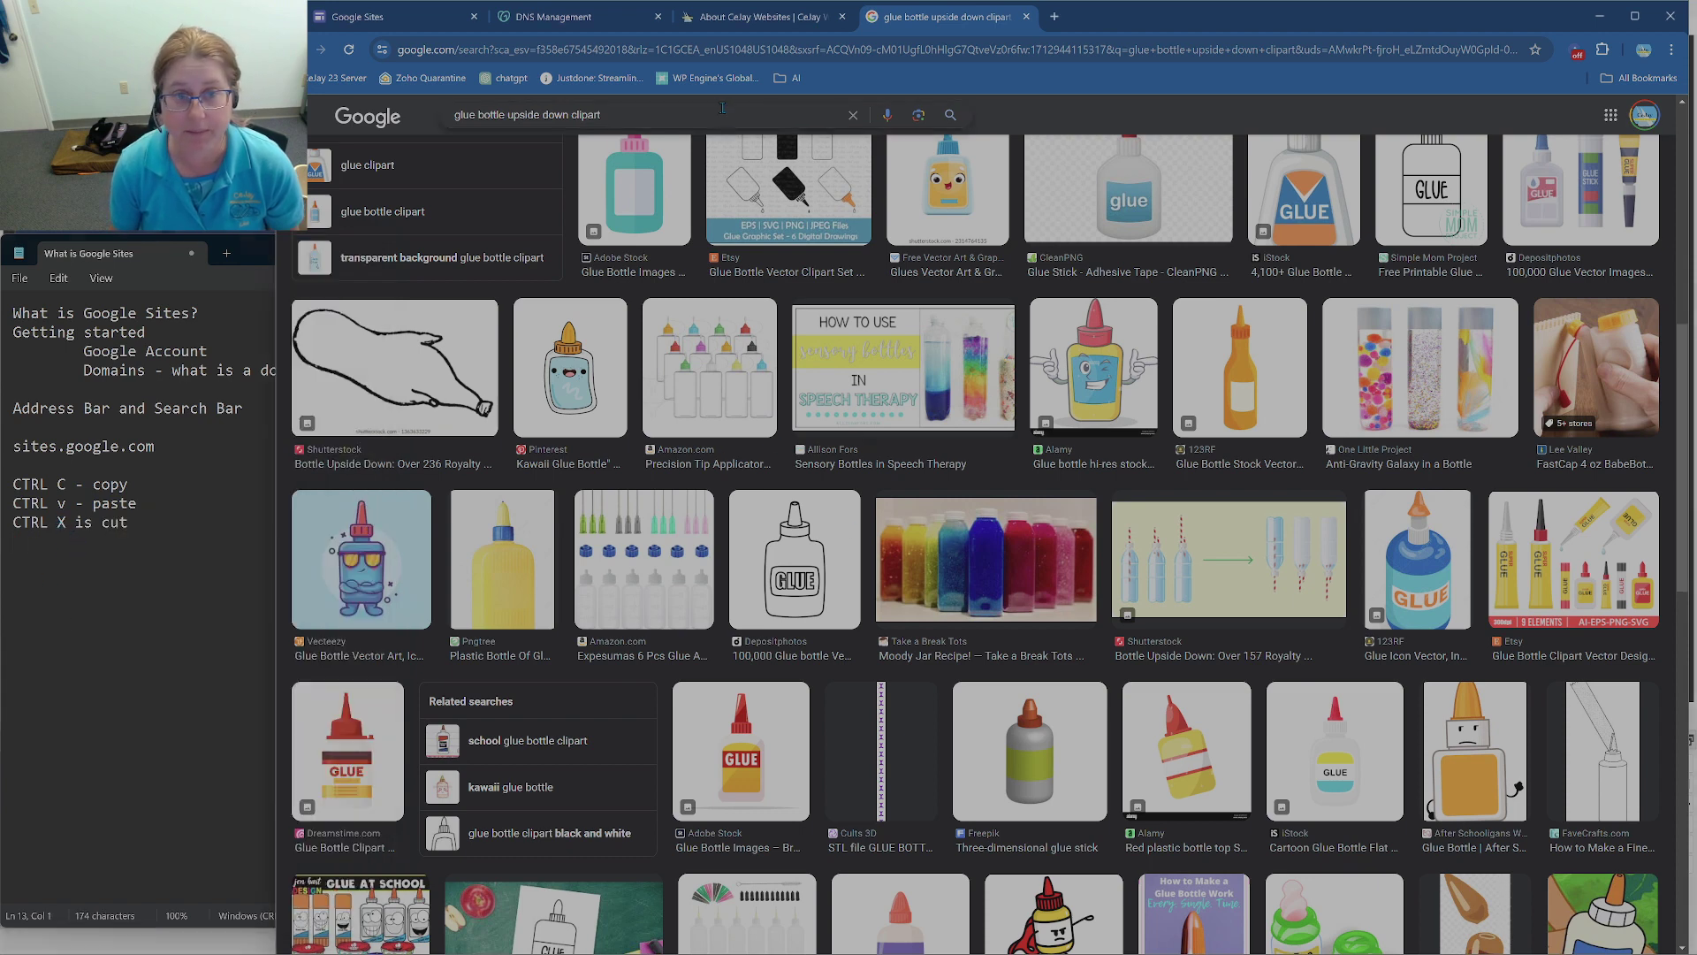
key(ctrl+a)
text(sciso)
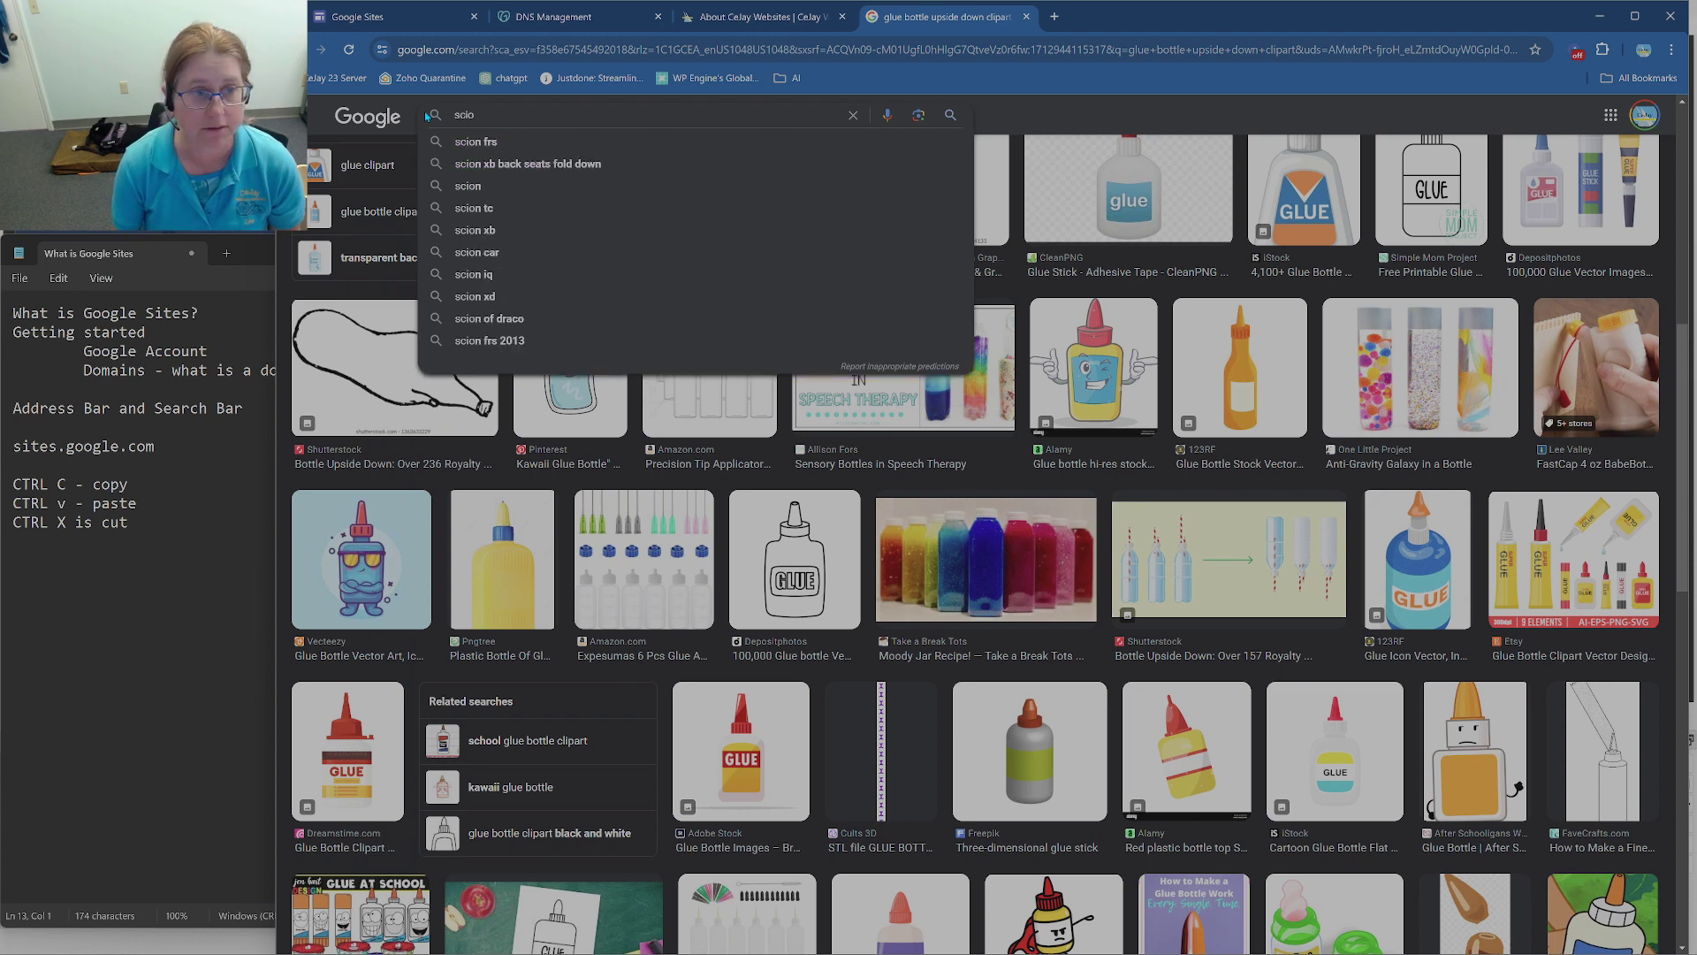
key(BackSpace)
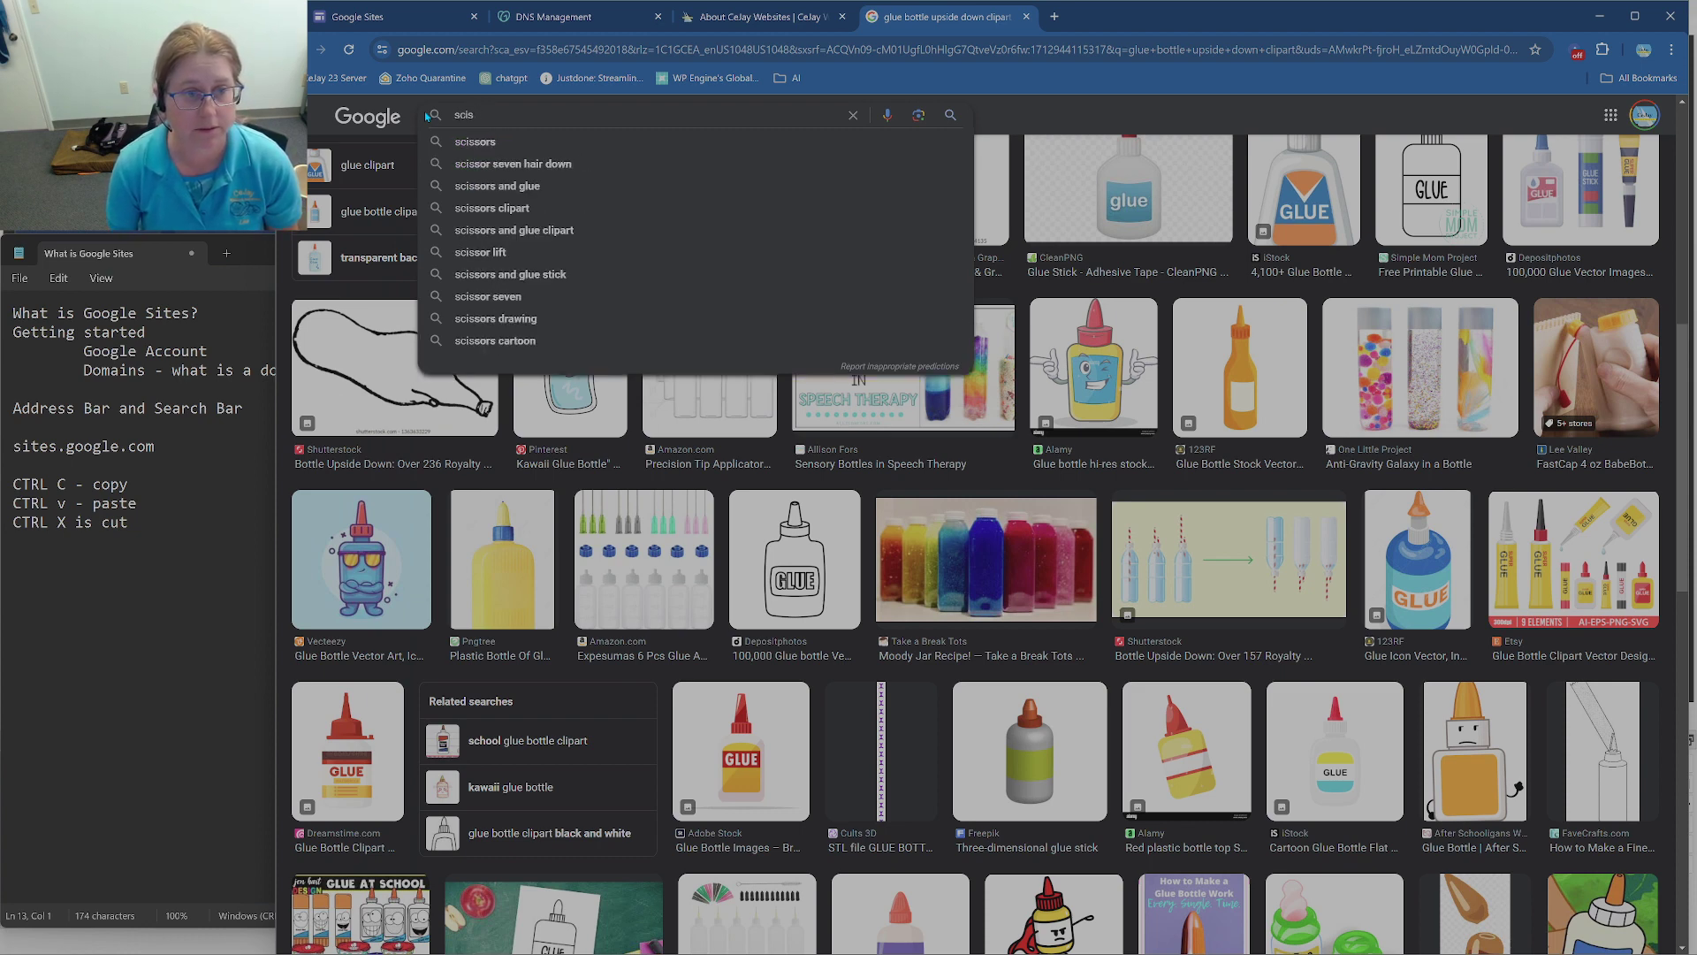
click(475, 143)
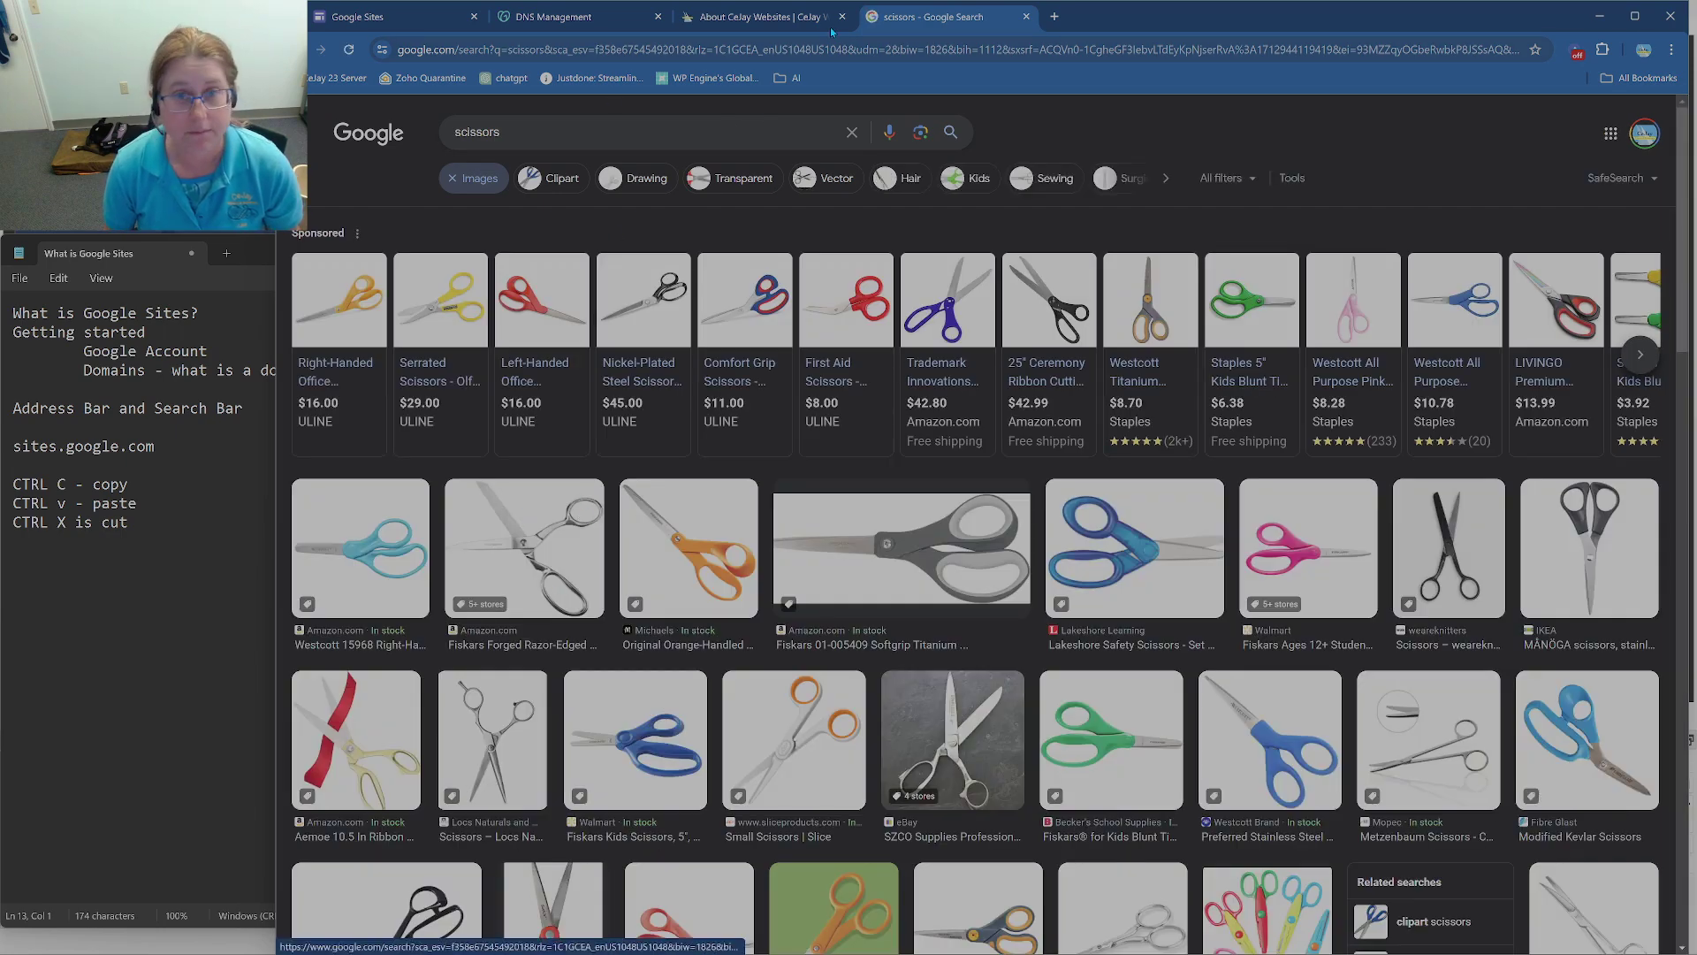
Step: Close the scissors search page and create a new blank site in Google Sites
click(1026, 17)
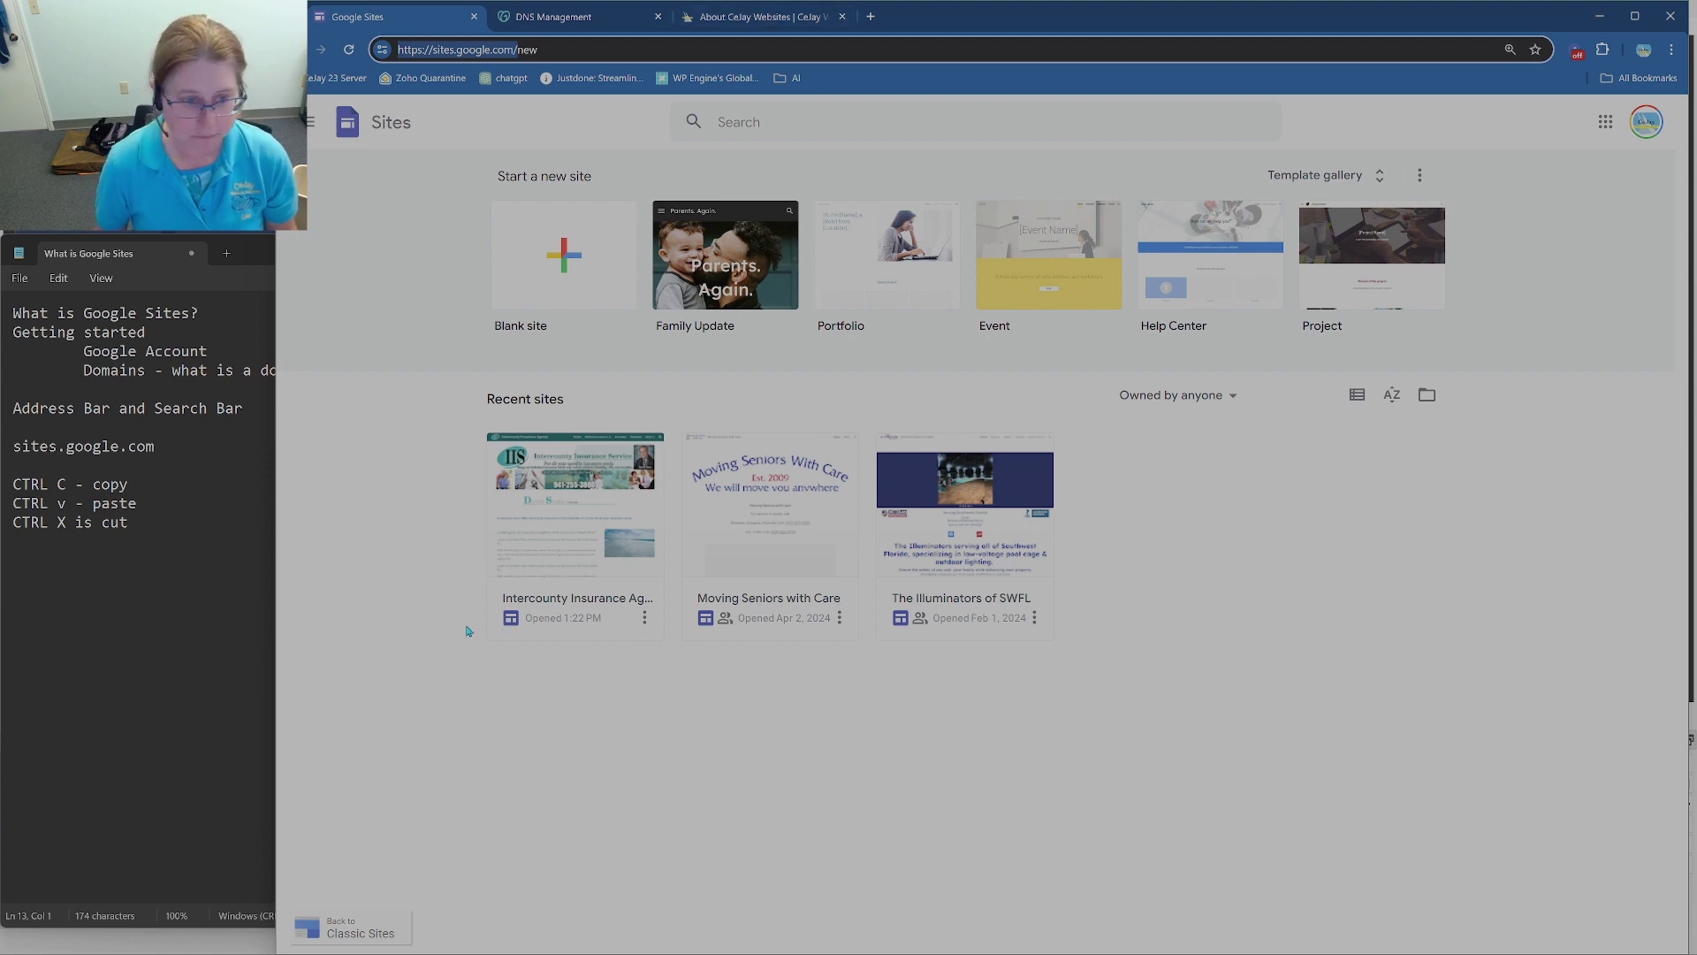
click(573, 51)
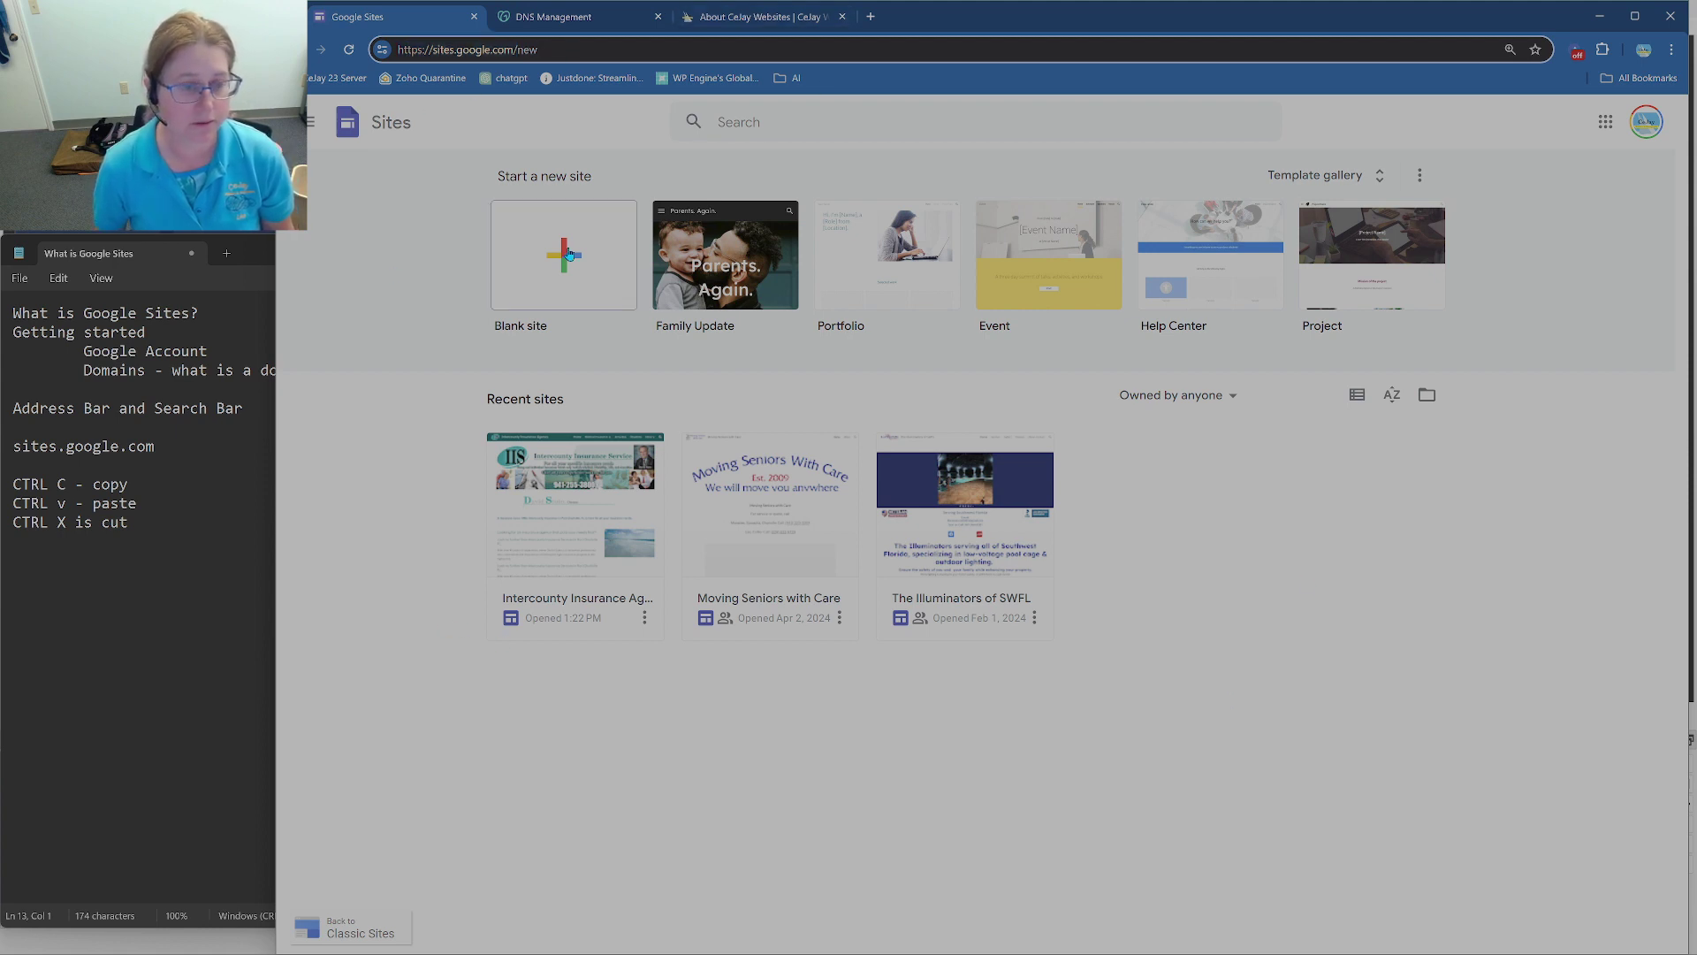
click(568, 265)
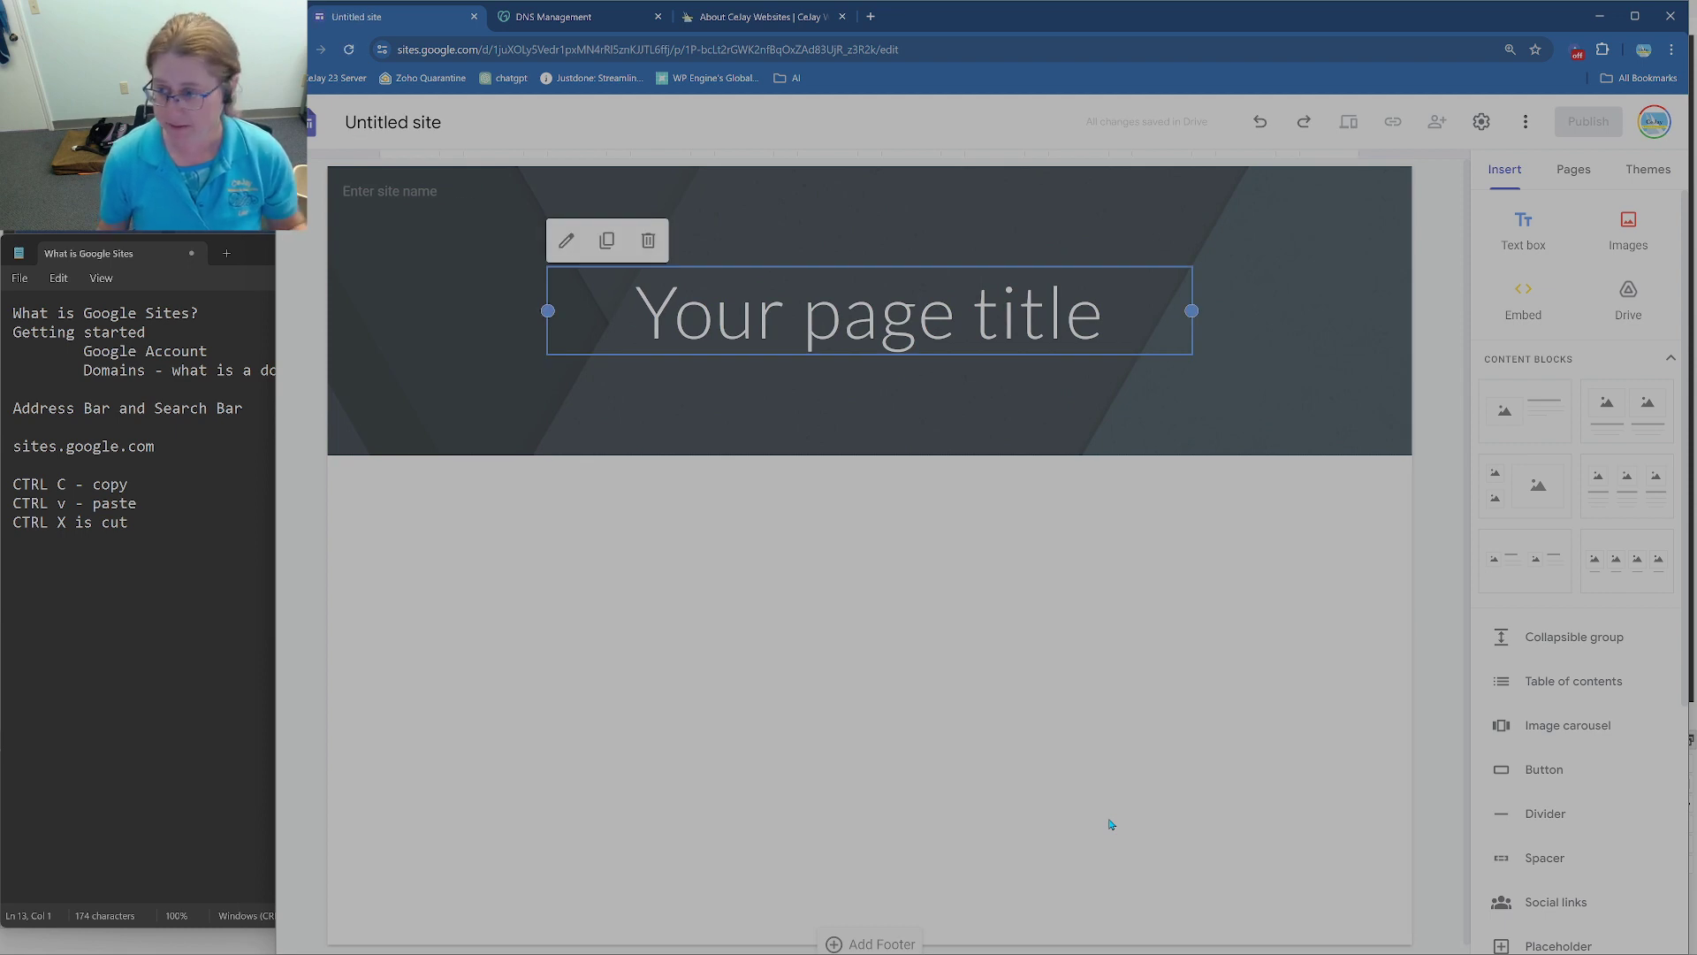
Step: Name the site document "cejay test site"
click(382, 120)
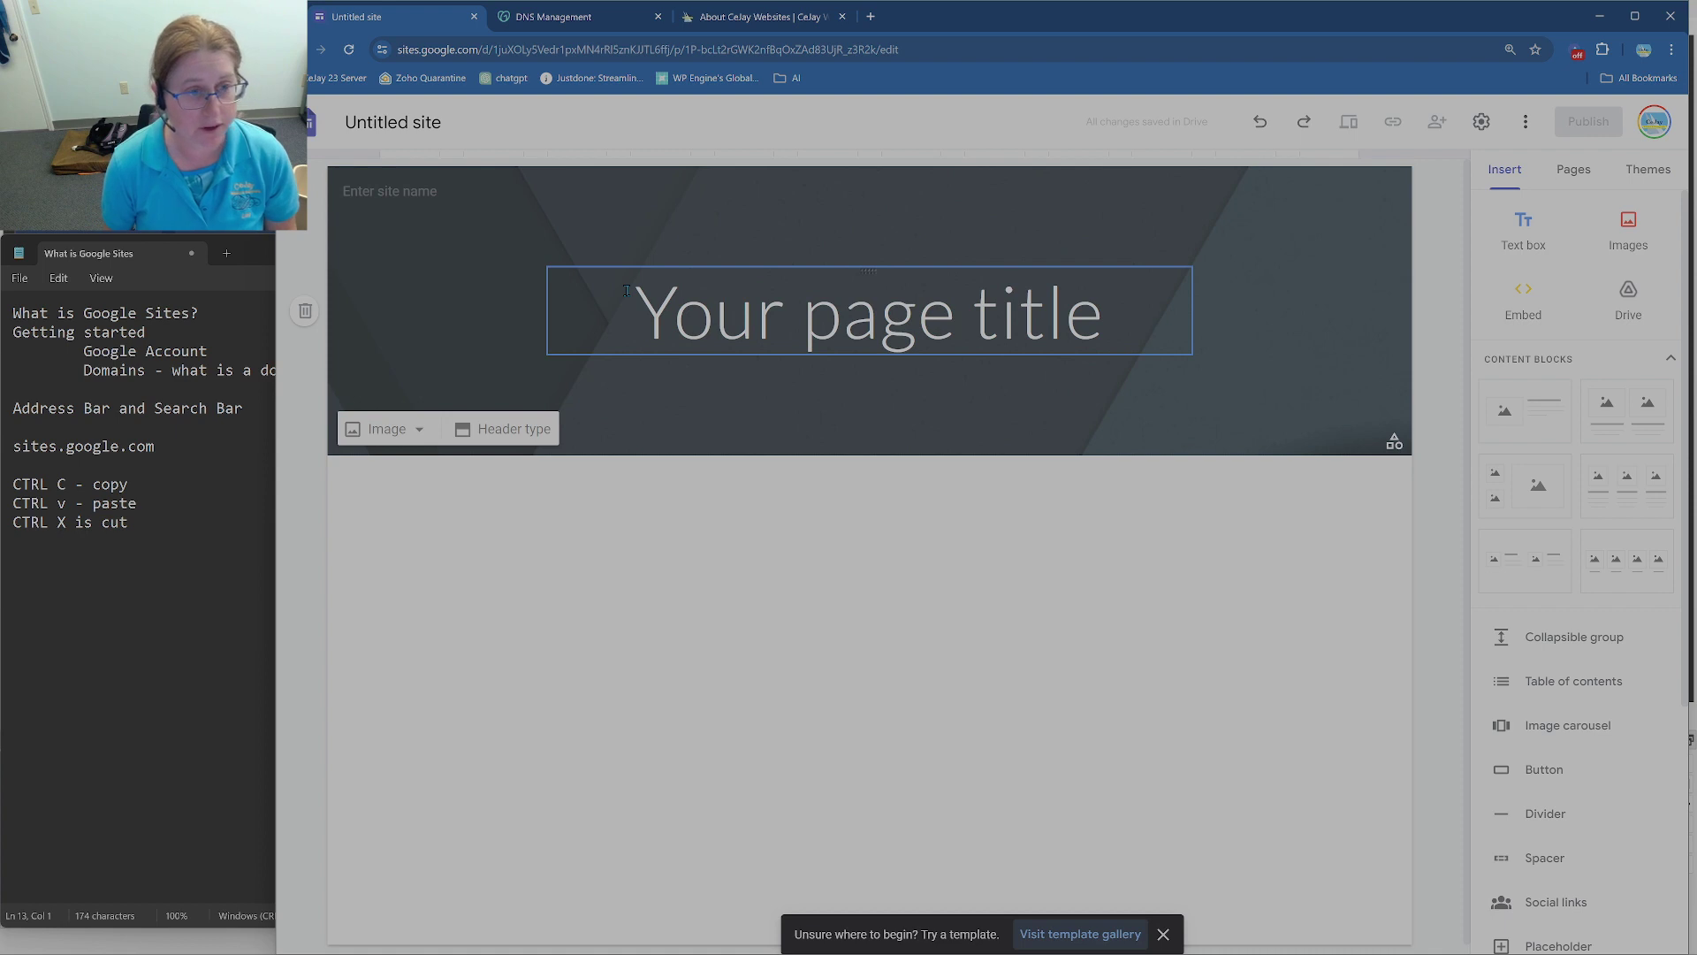
click(400, 122)
text(cejay )
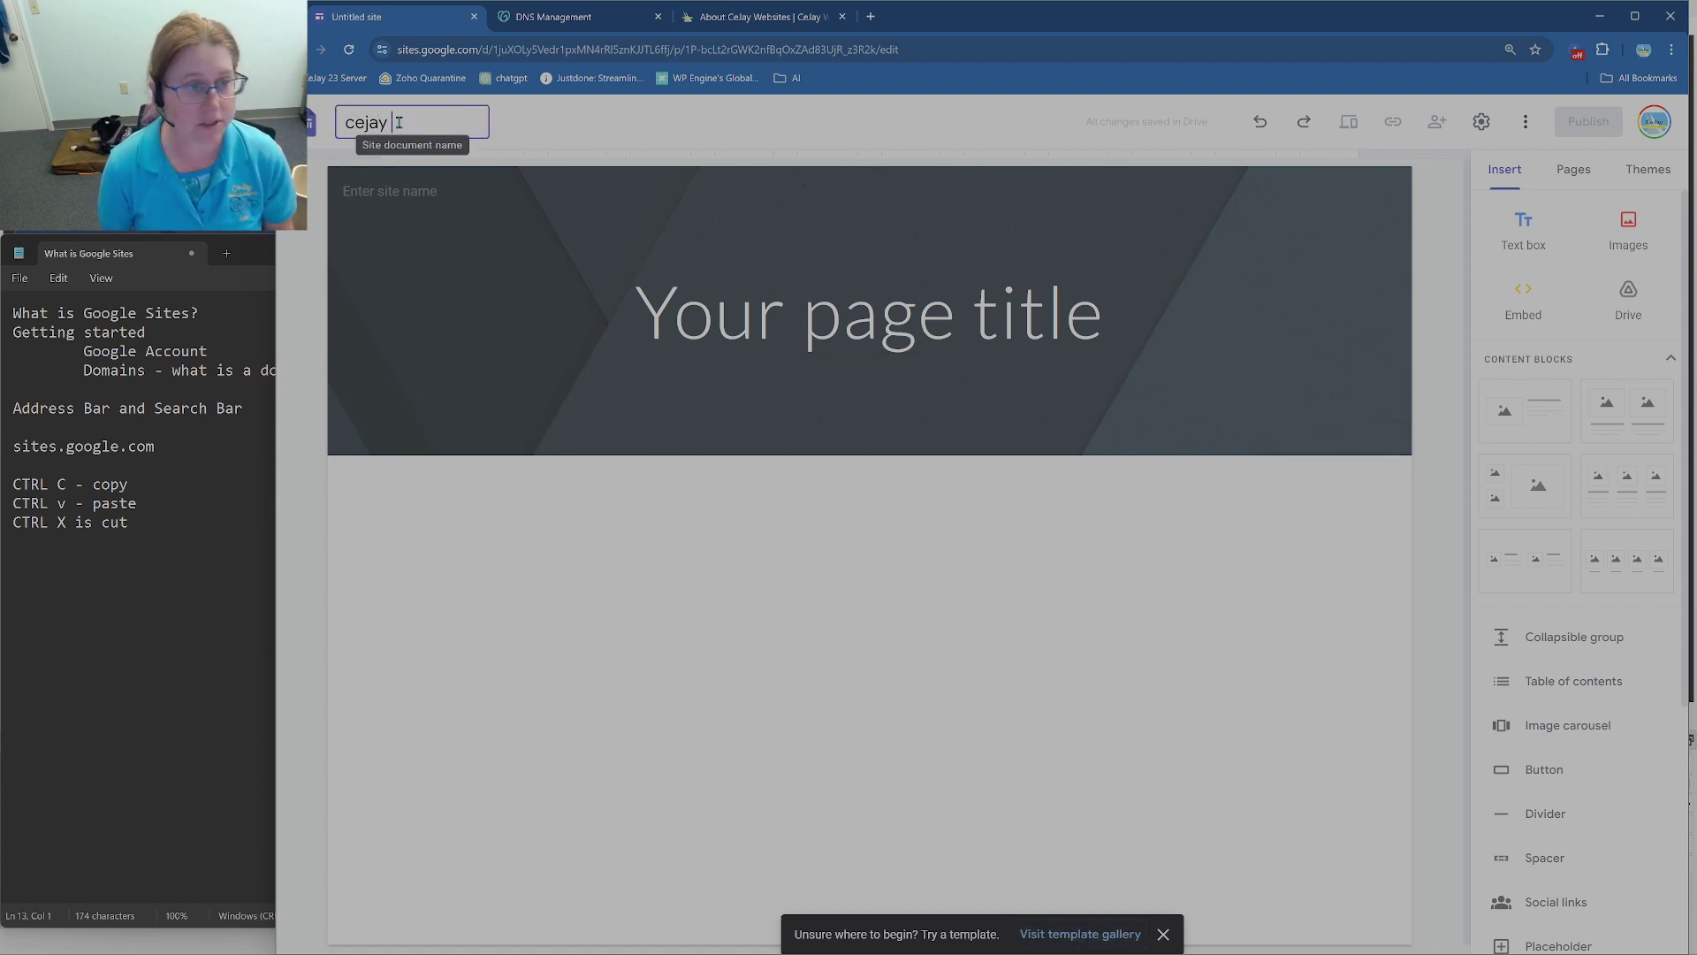
text(test site)
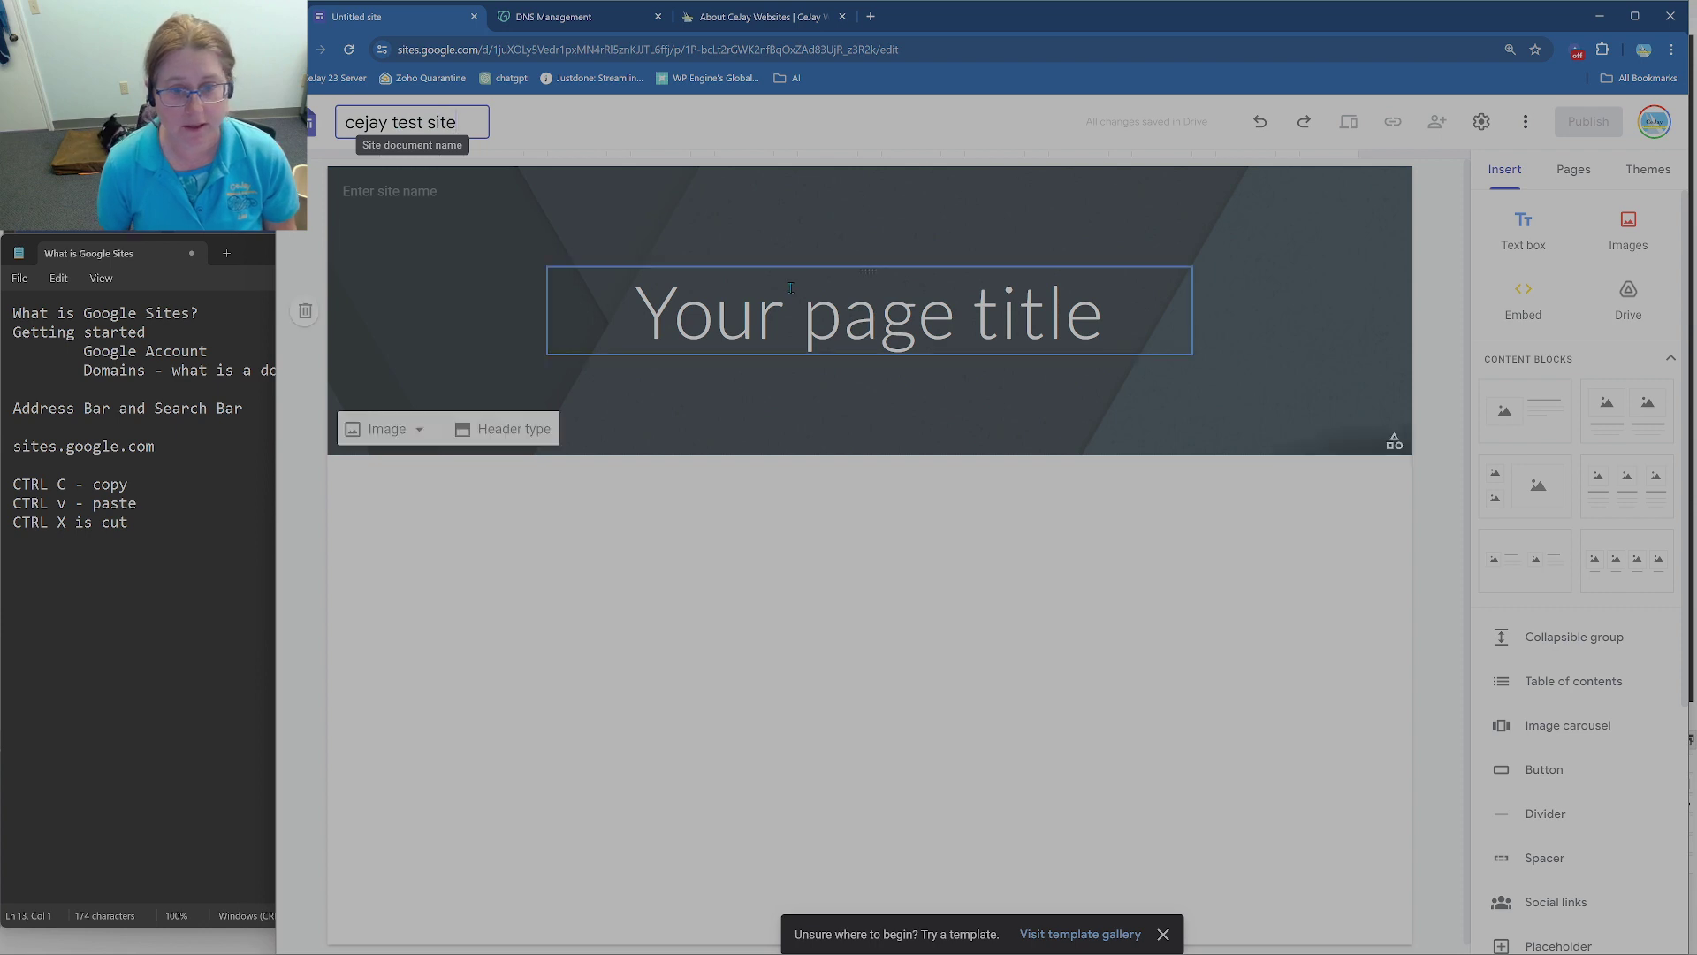
Step: Keep the Title style for the header's page title and replace its text with "Welcome ot my website"
click(652, 312)
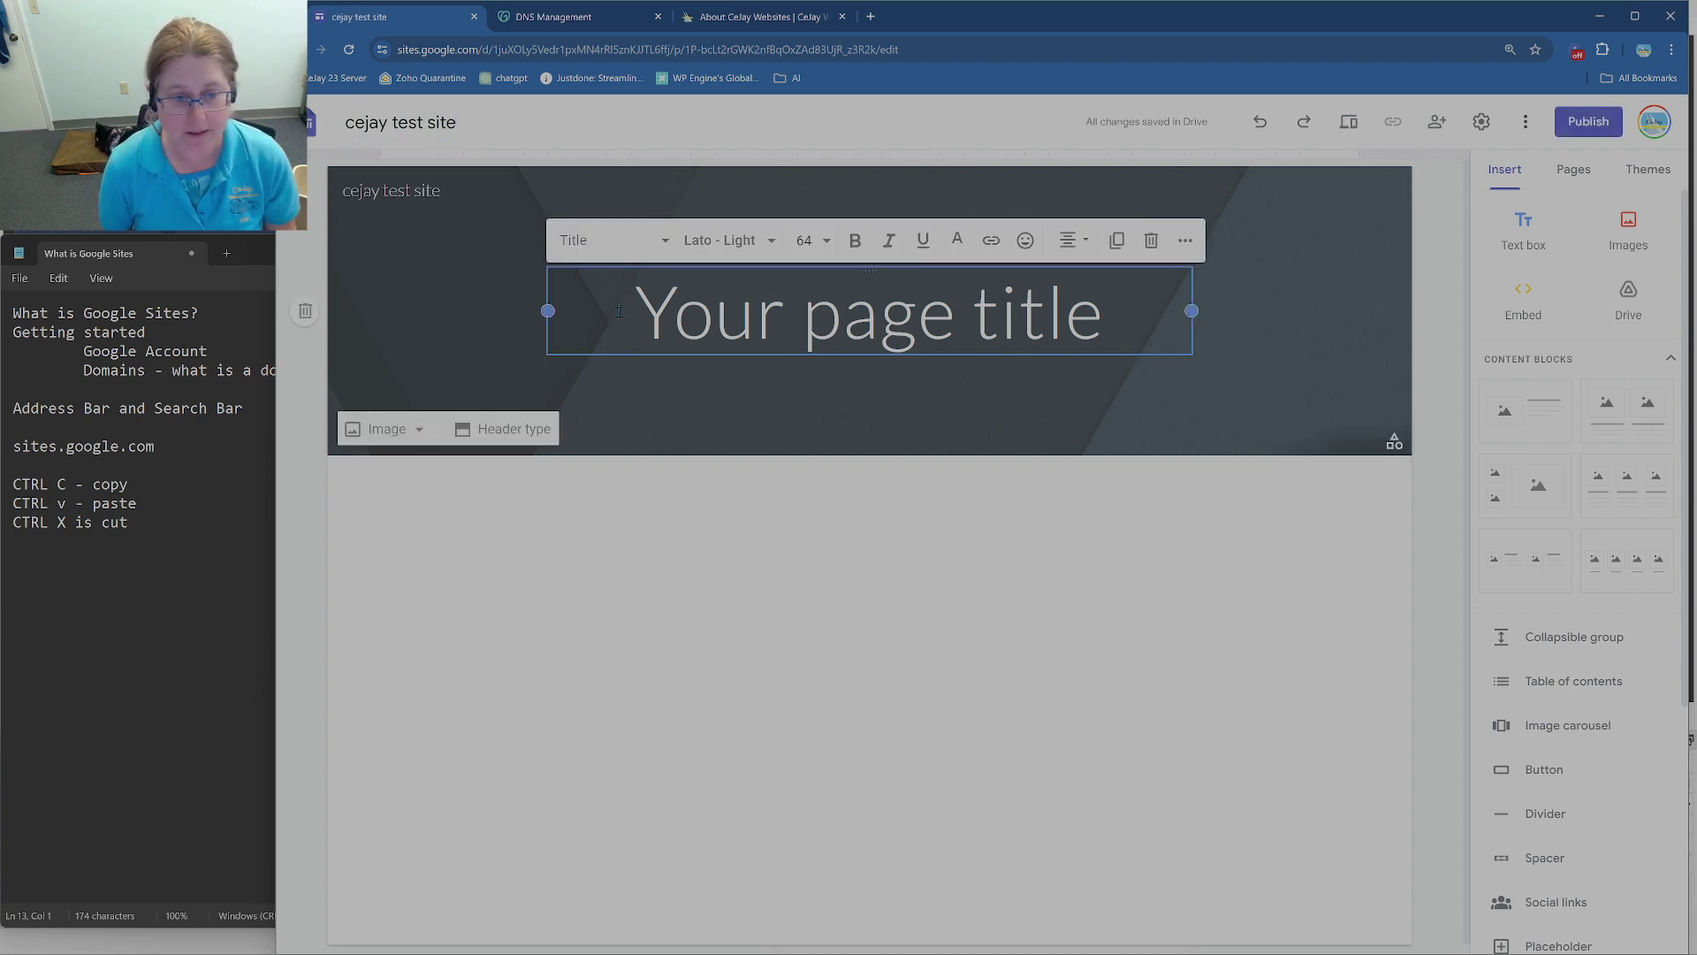
drag(620, 311, 1164, 328)
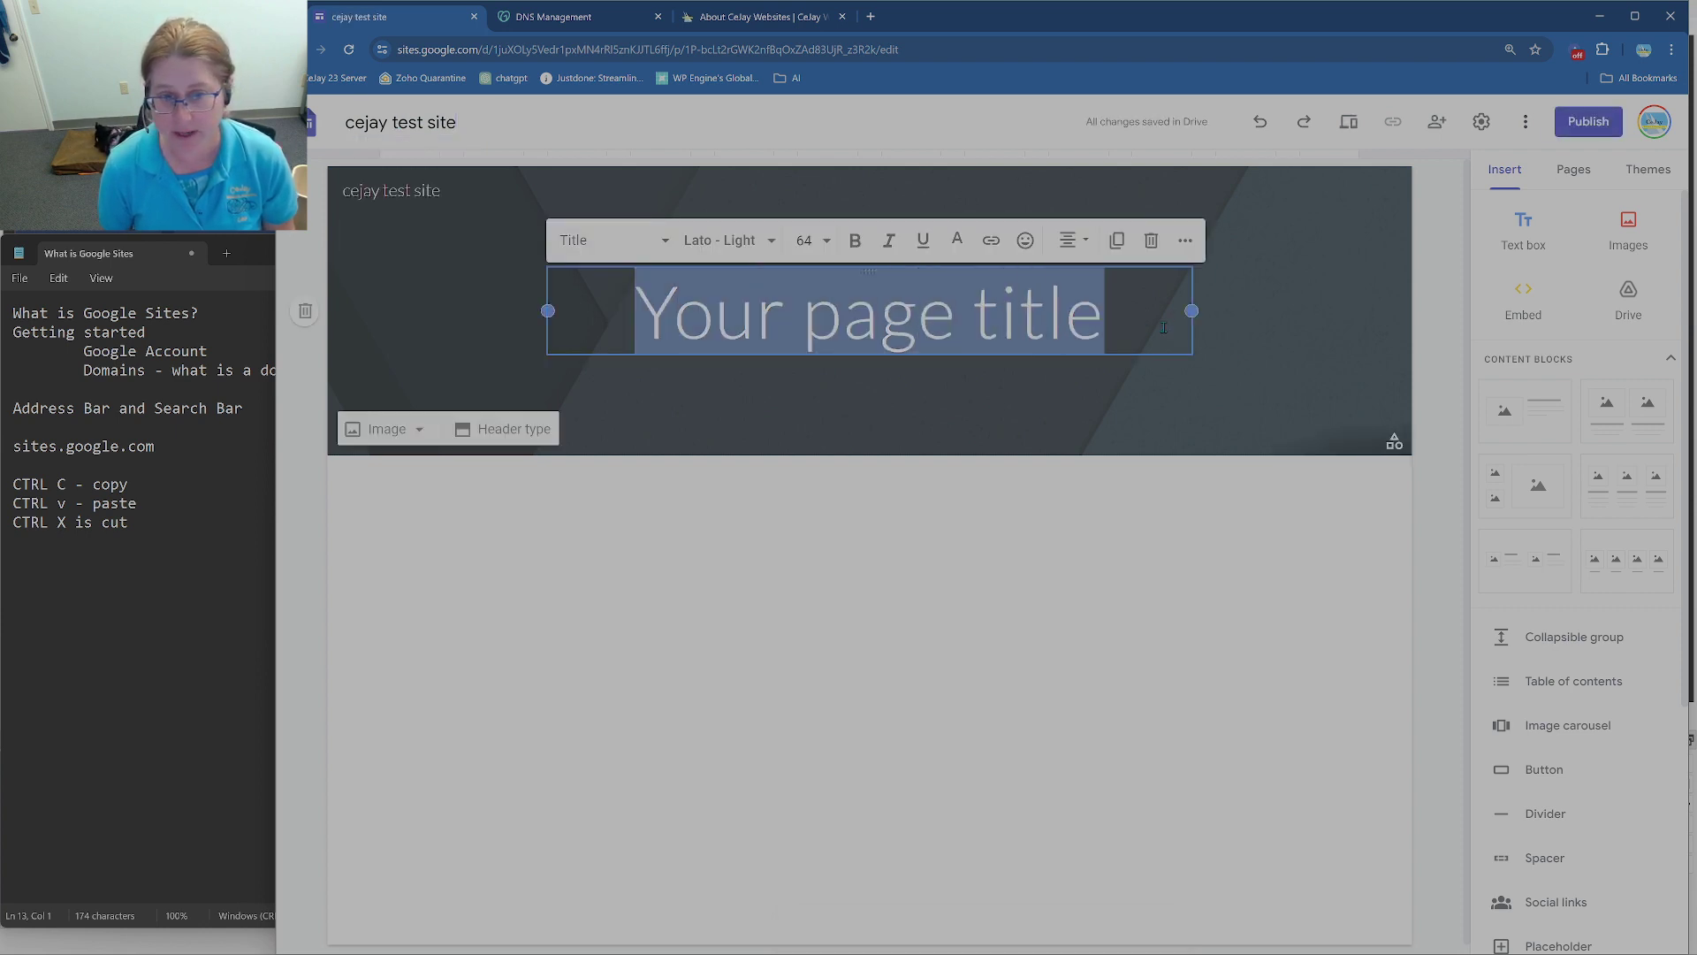
click(669, 247)
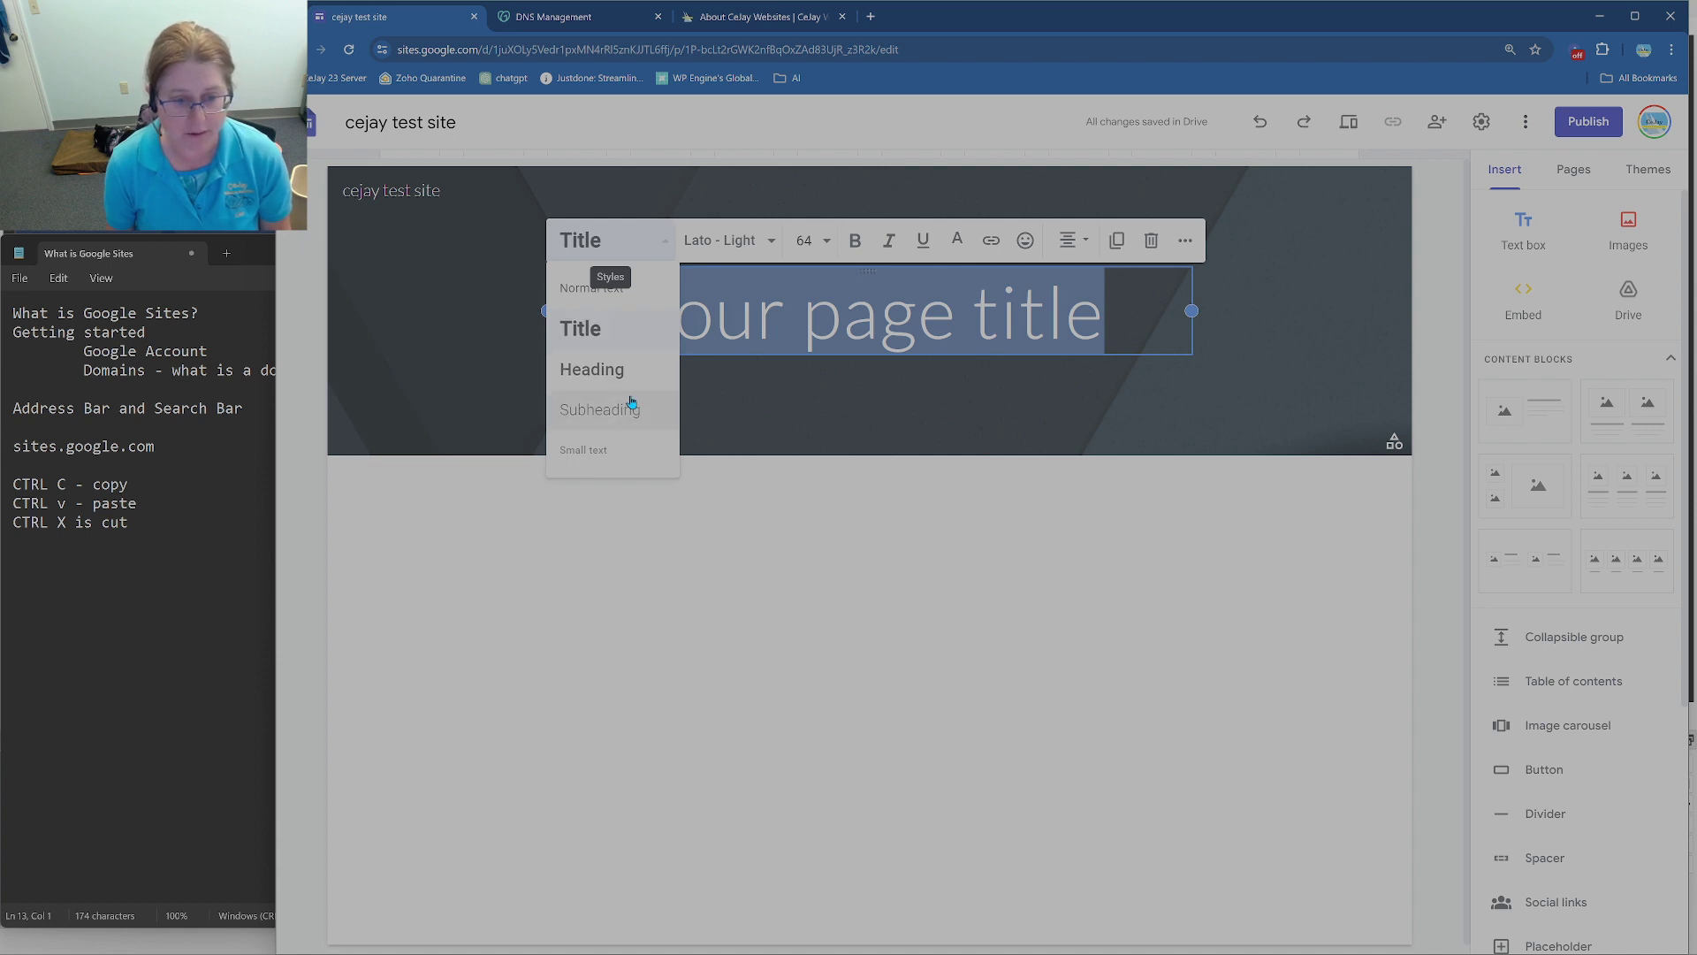
click(628, 327)
drag(1107, 314, 613, 317)
text(Welc)
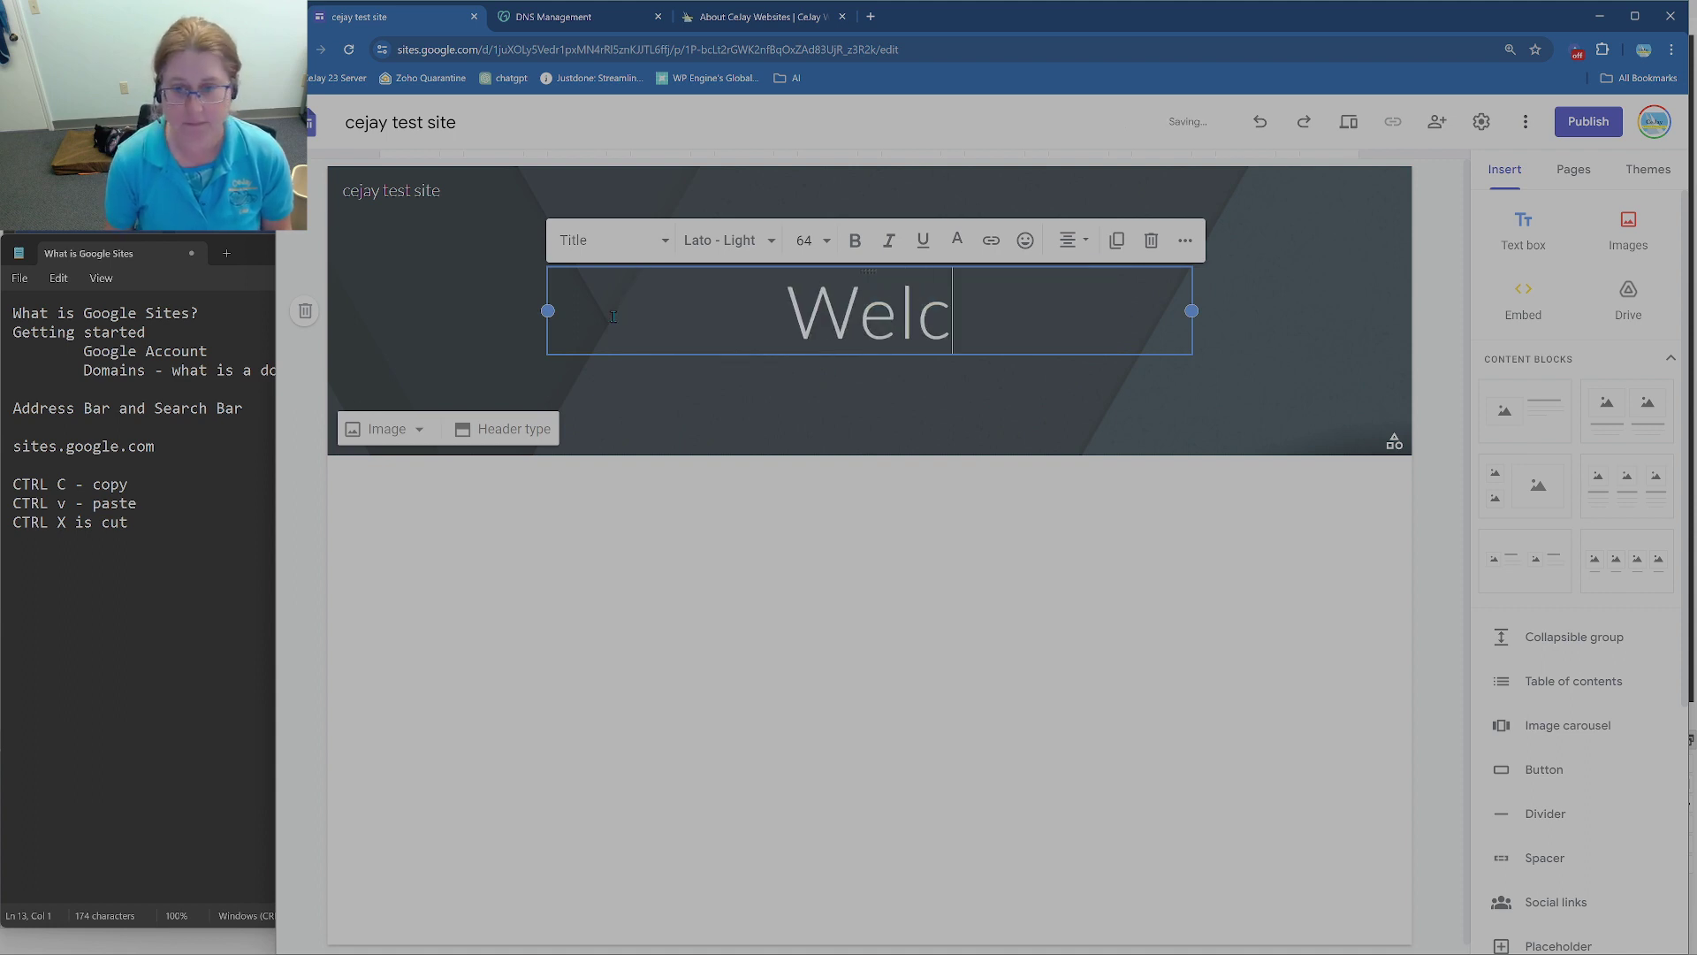
text(ome ot my website)
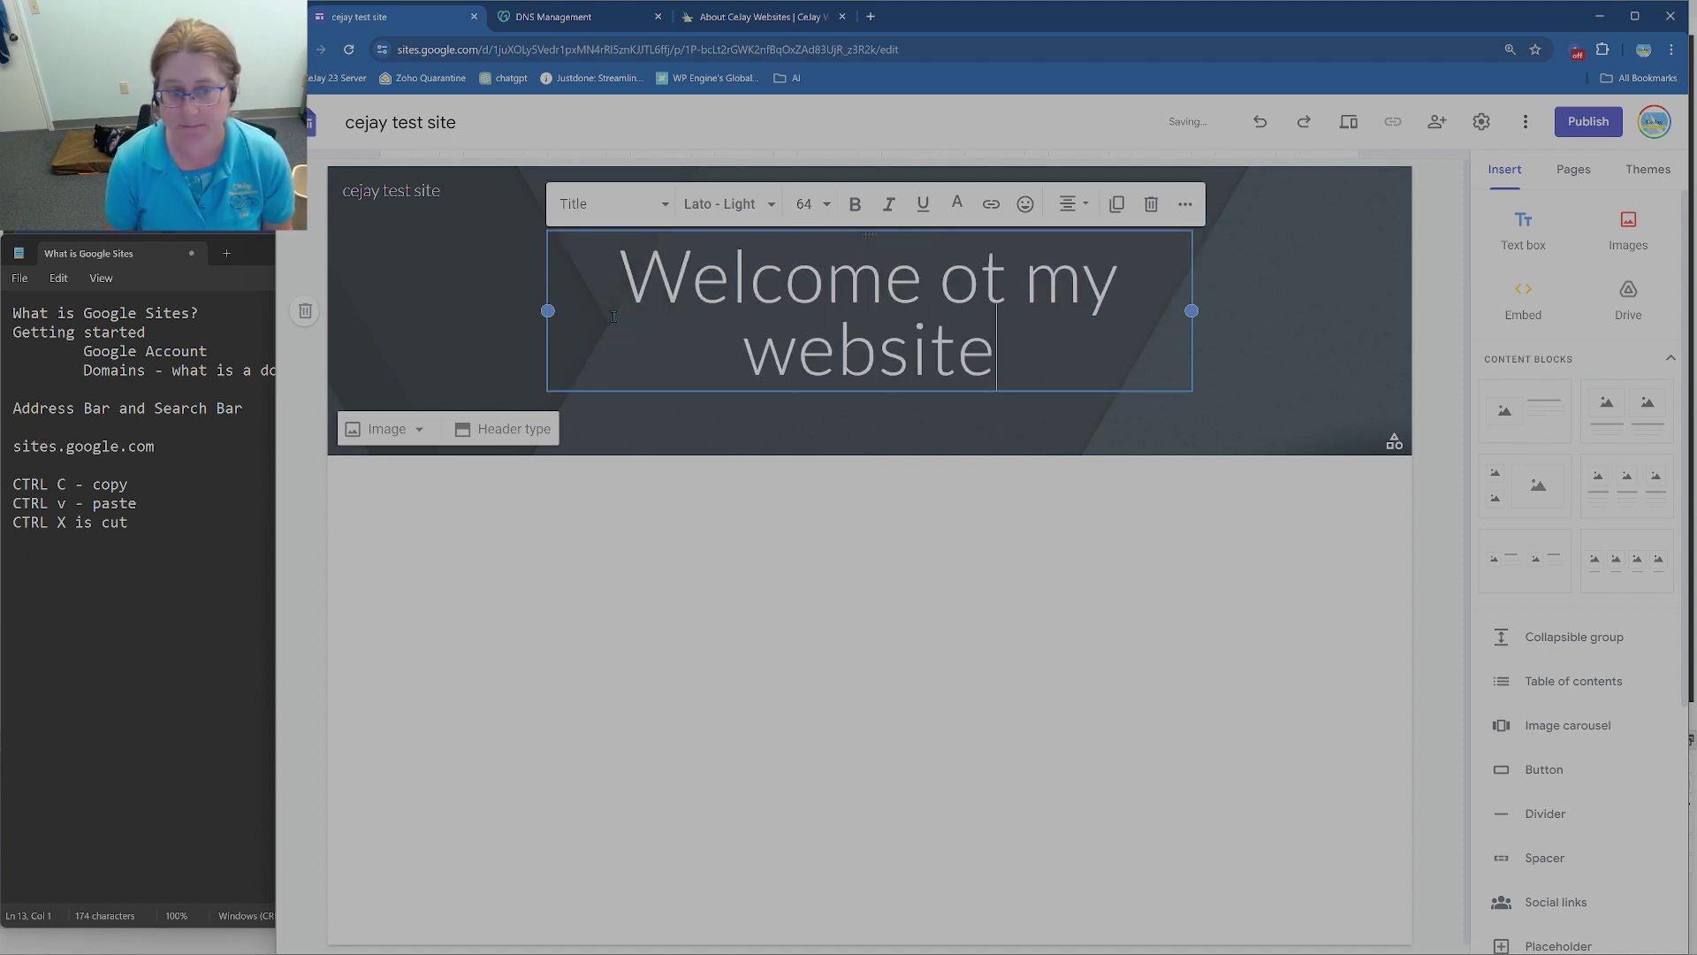
click(766, 496)
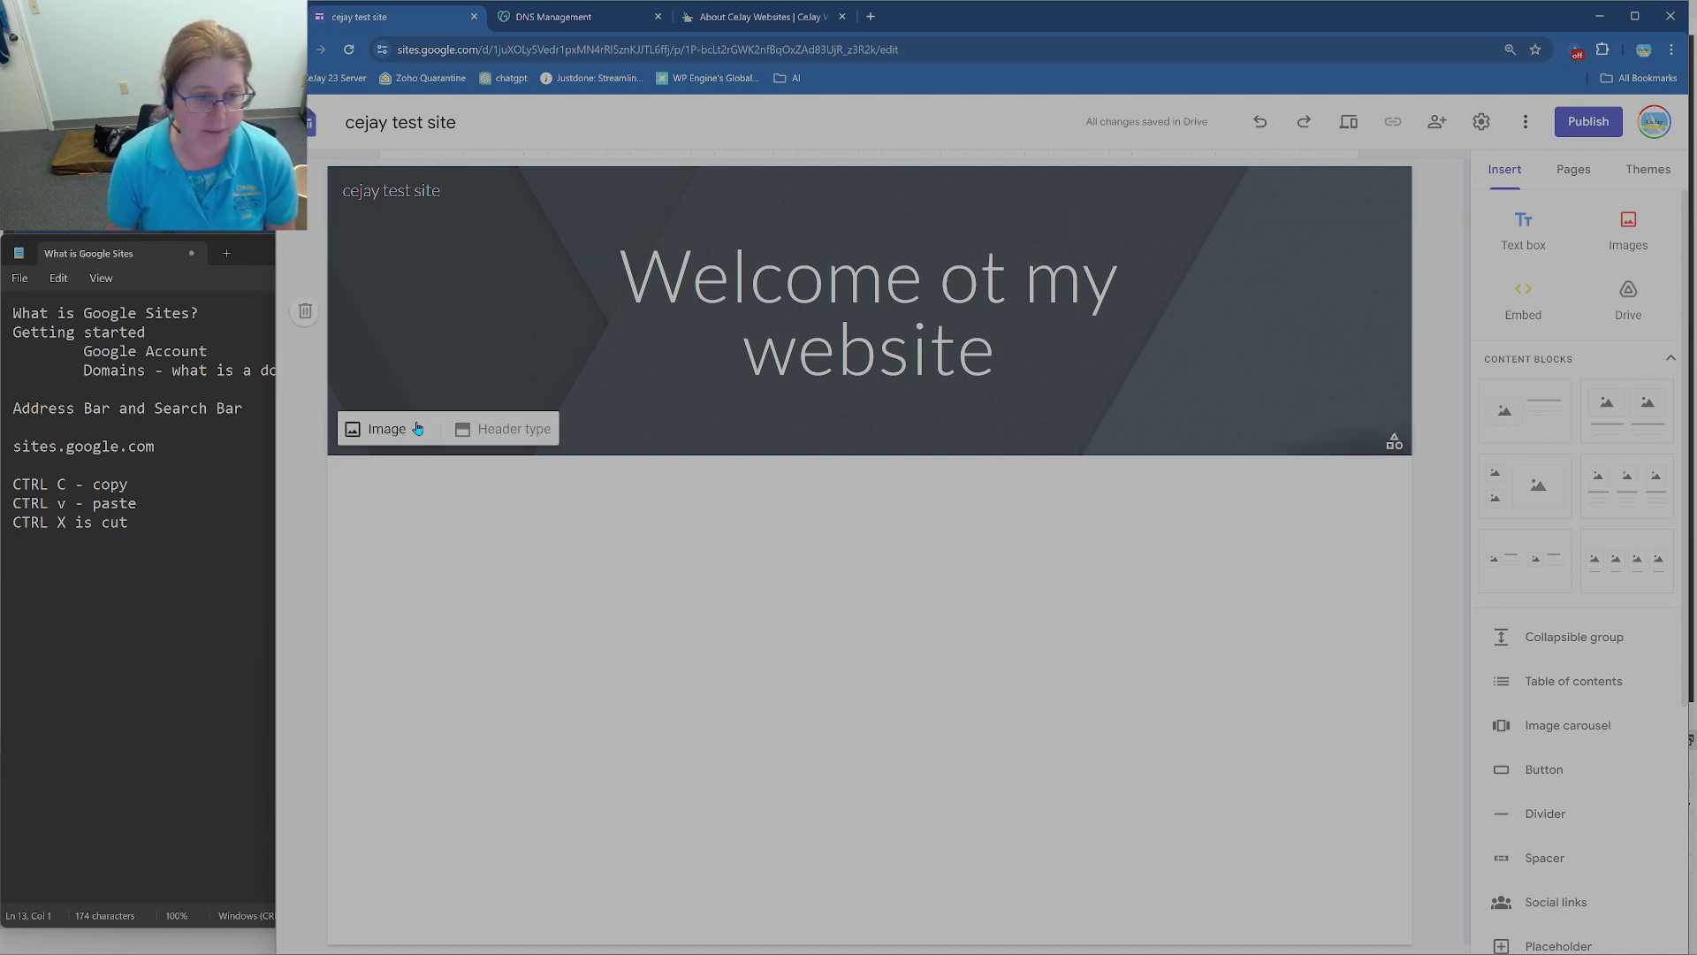
Step: Try the Cover, Large banner, Banner and Title only header types, finally setting the header to Cover
click(511, 434)
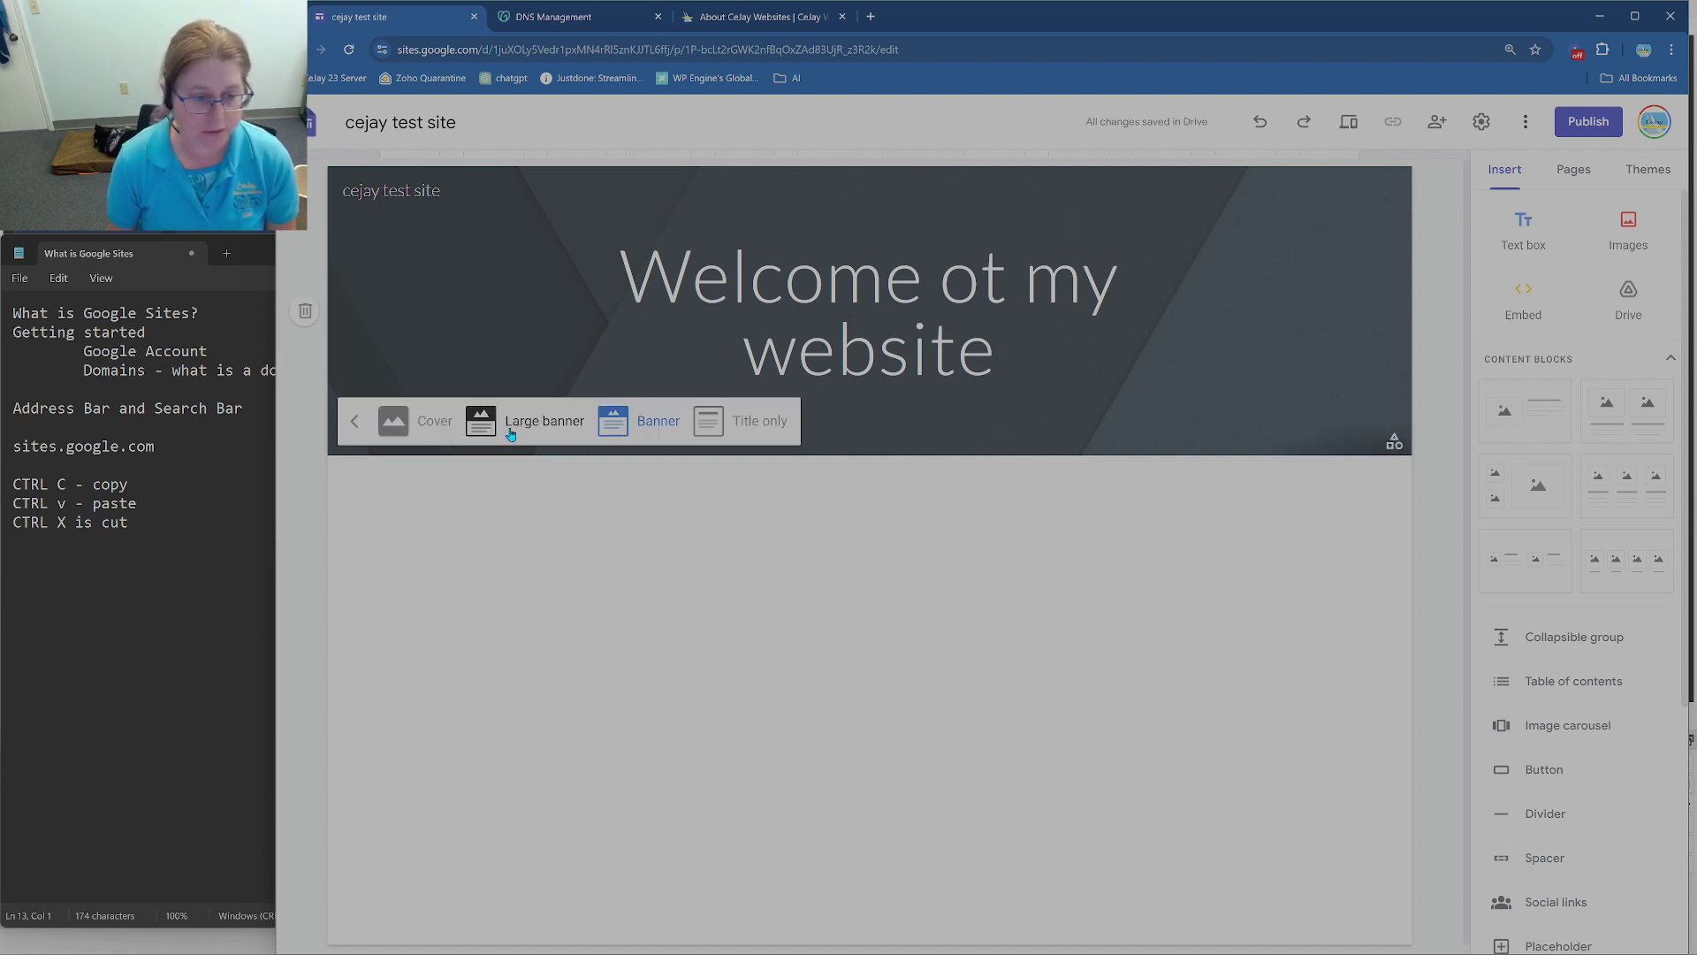
click(417, 424)
scroll(703, 622, down, 2)
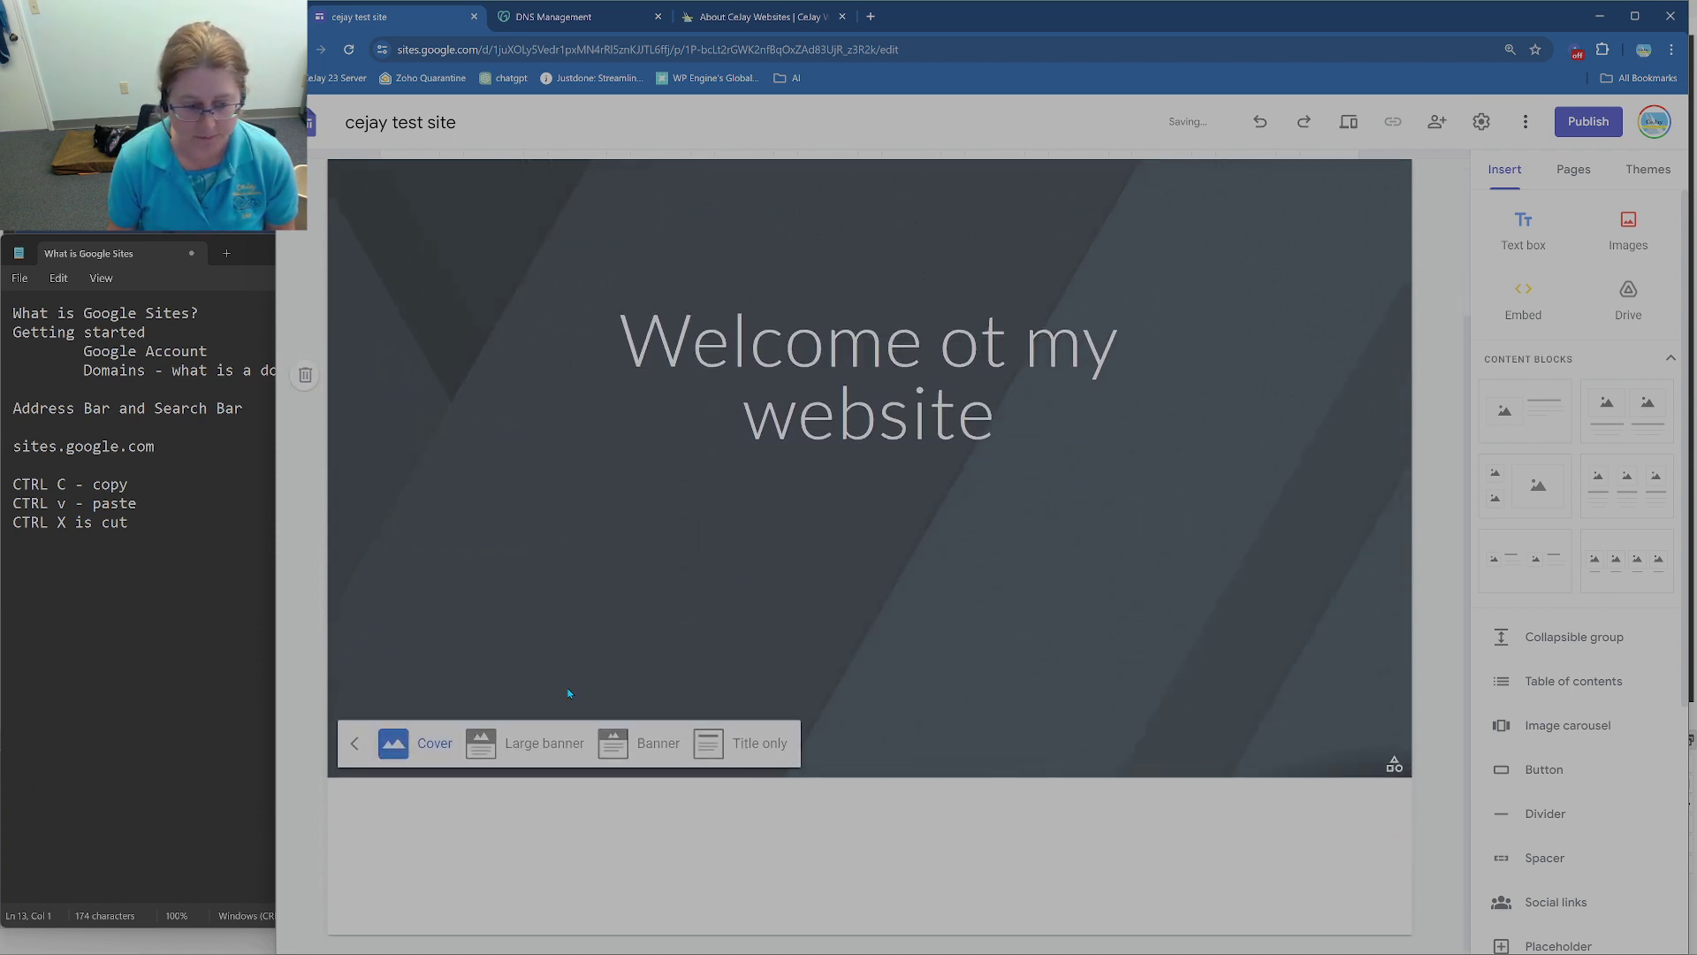
click(527, 743)
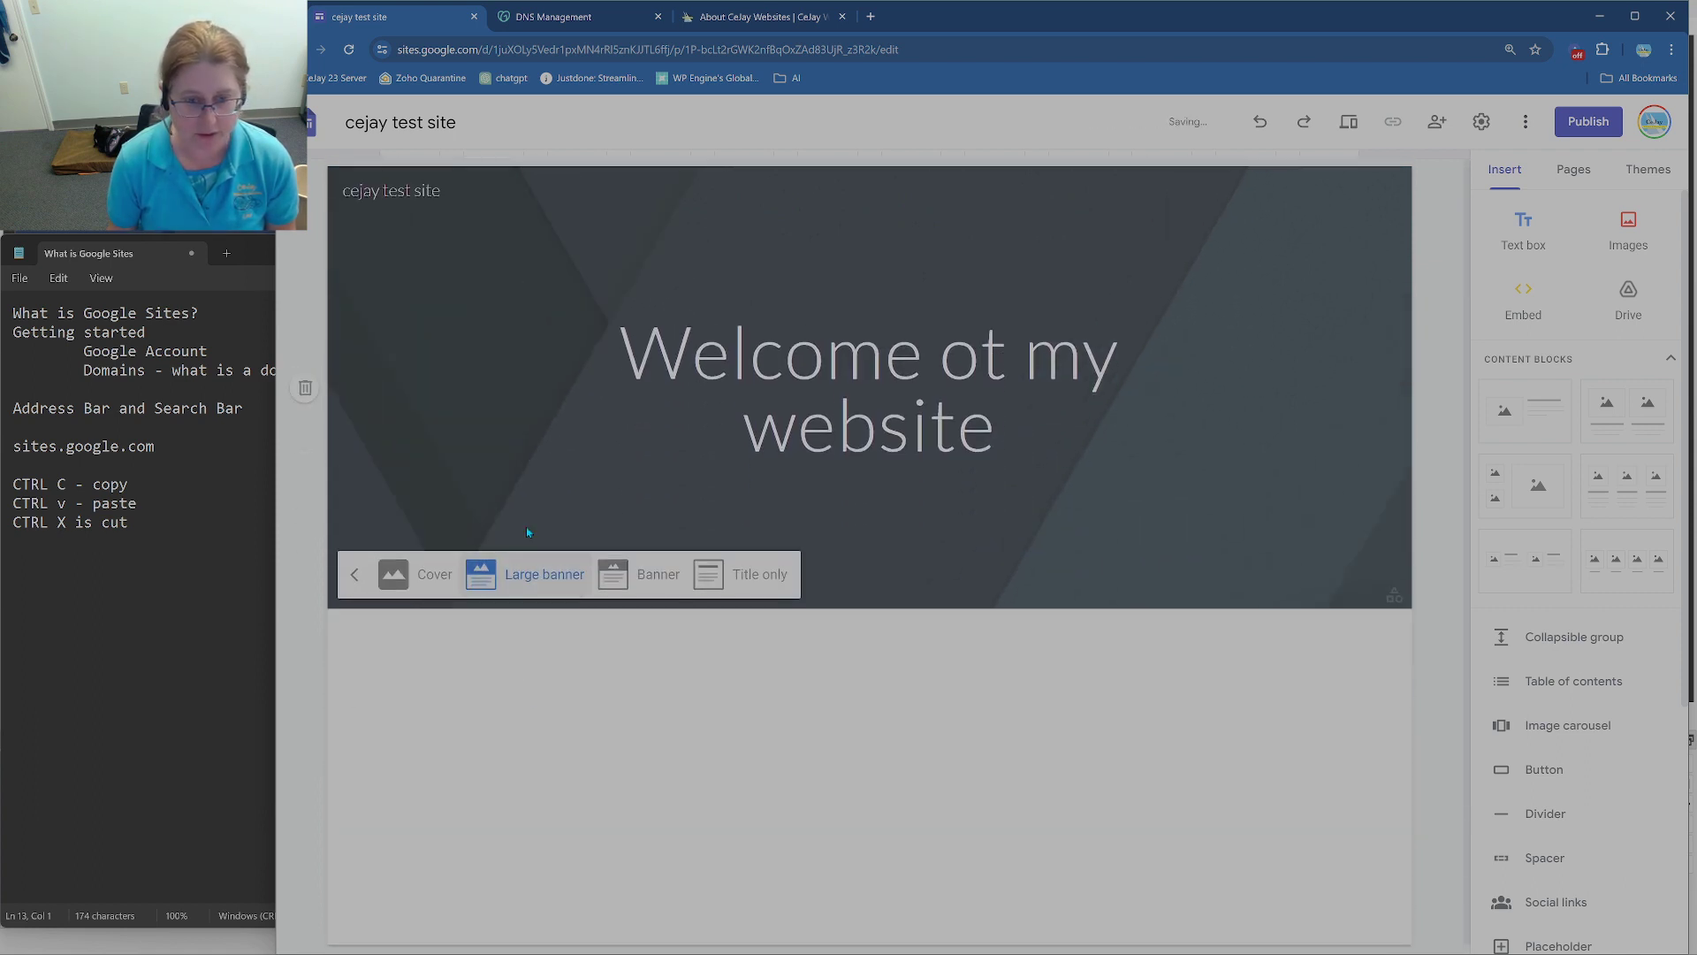
click(626, 575)
click(759, 424)
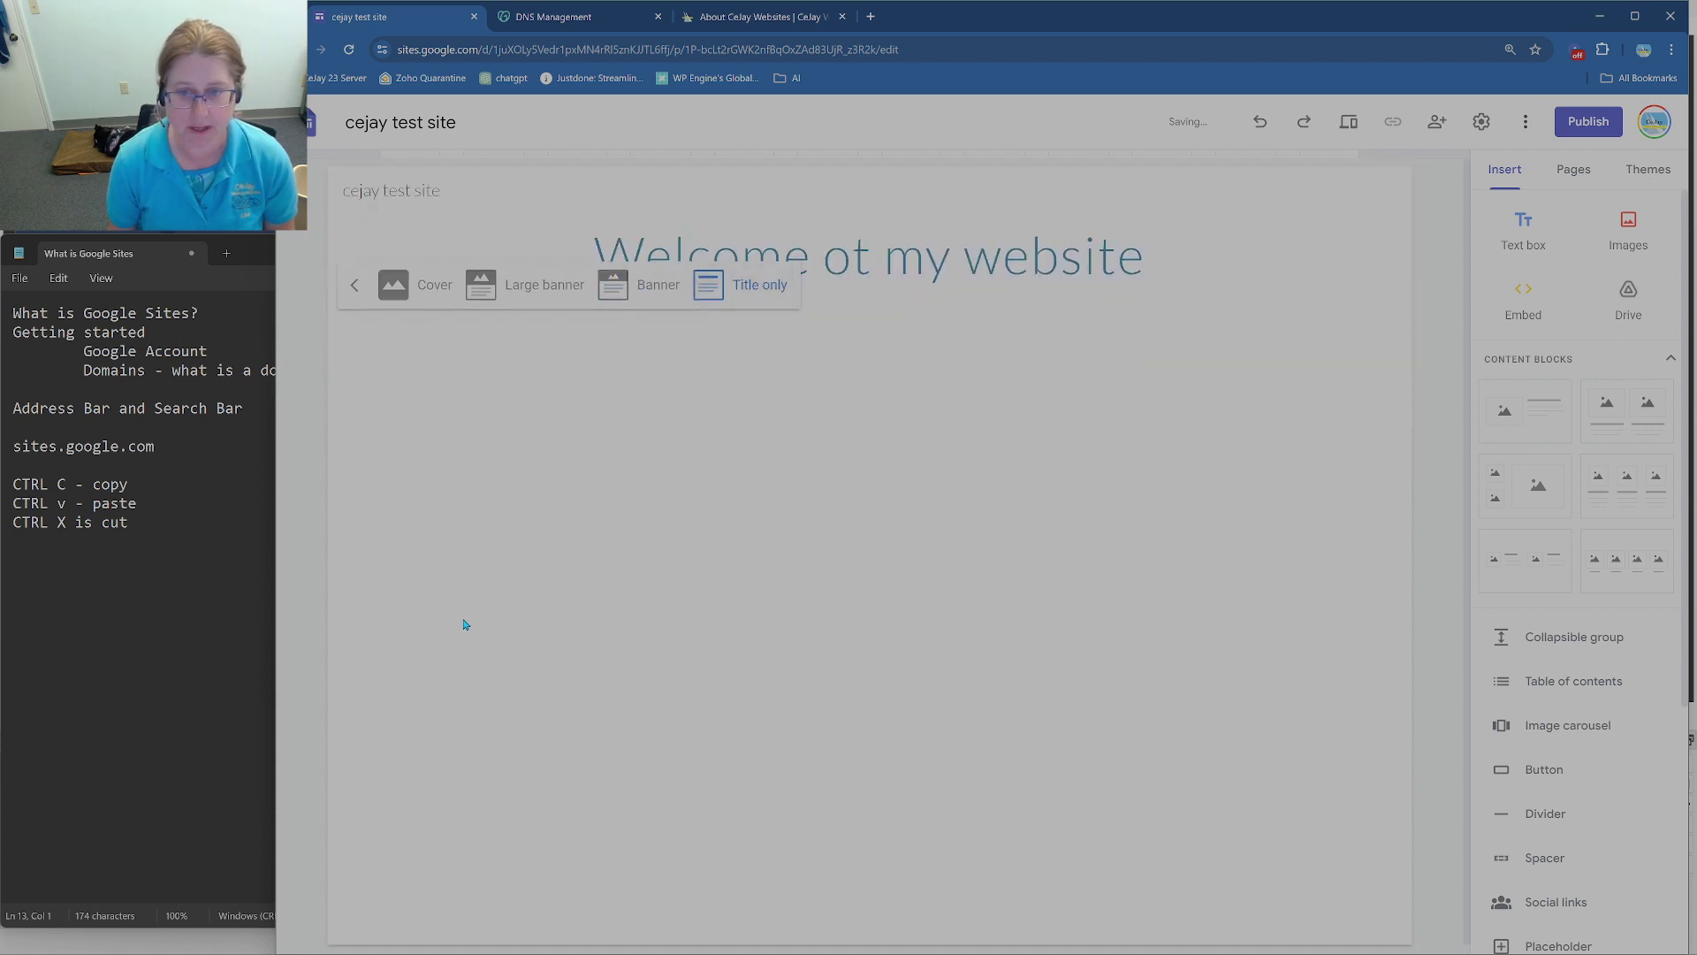
click(426, 294)
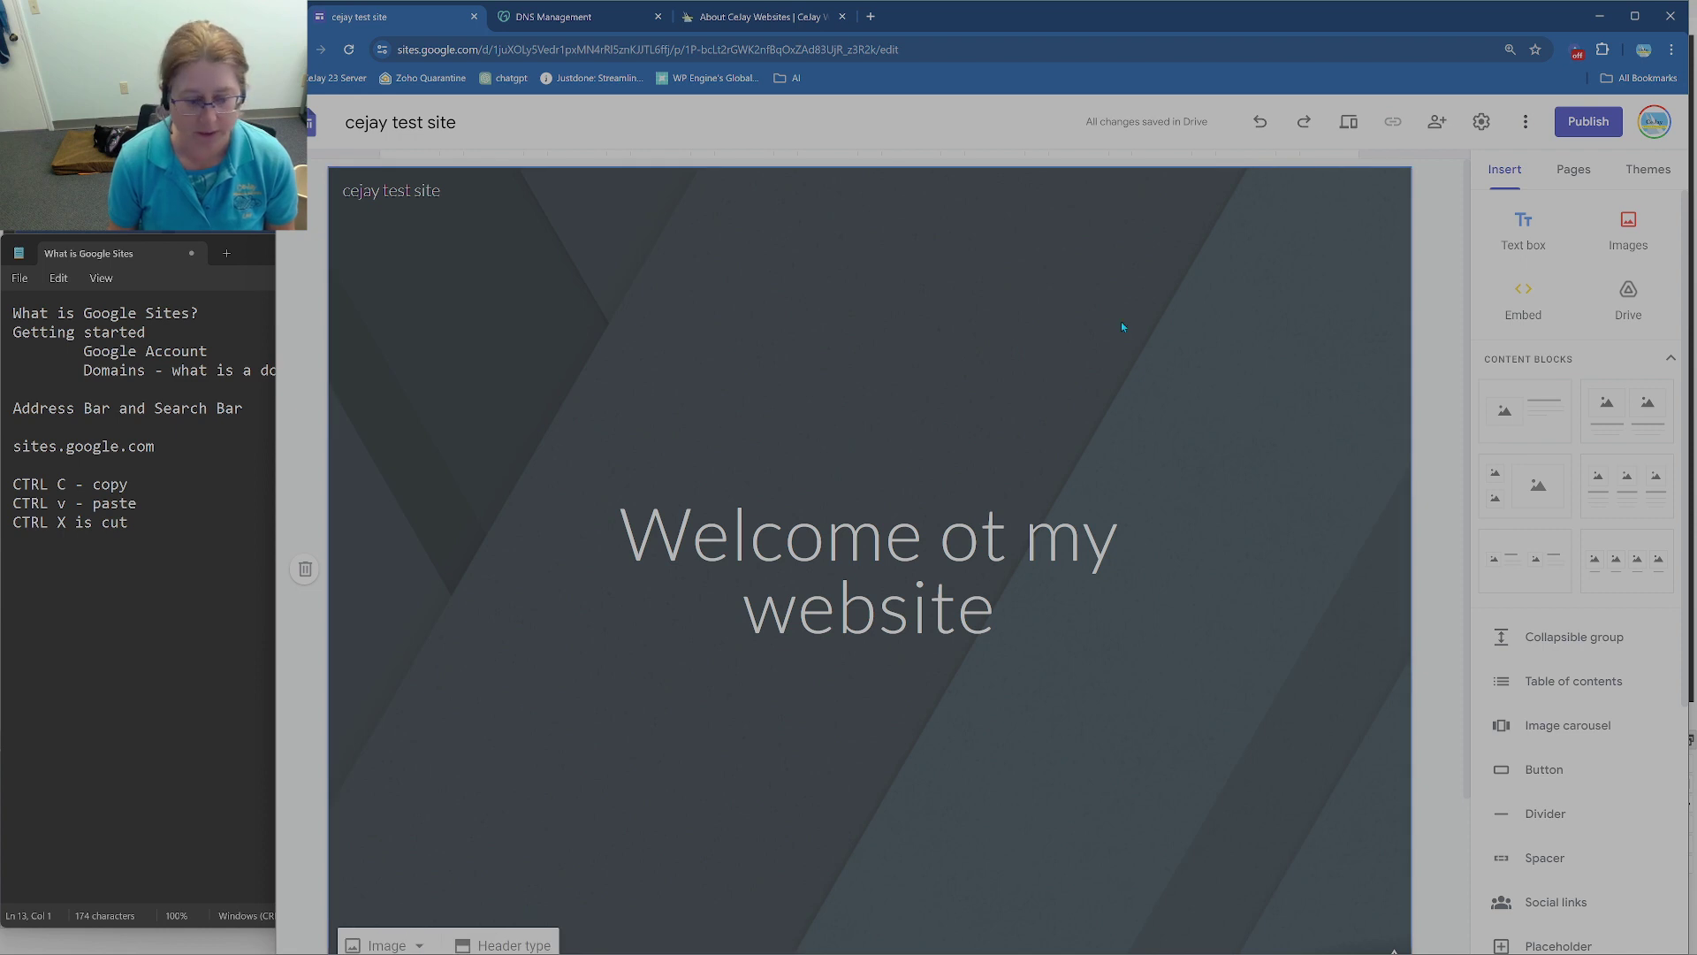
Step: Replace the header background with the gallery photo of a teal notebook, blue pen and tablet
scroll(643, 417, down, 1)
click(386, 867)
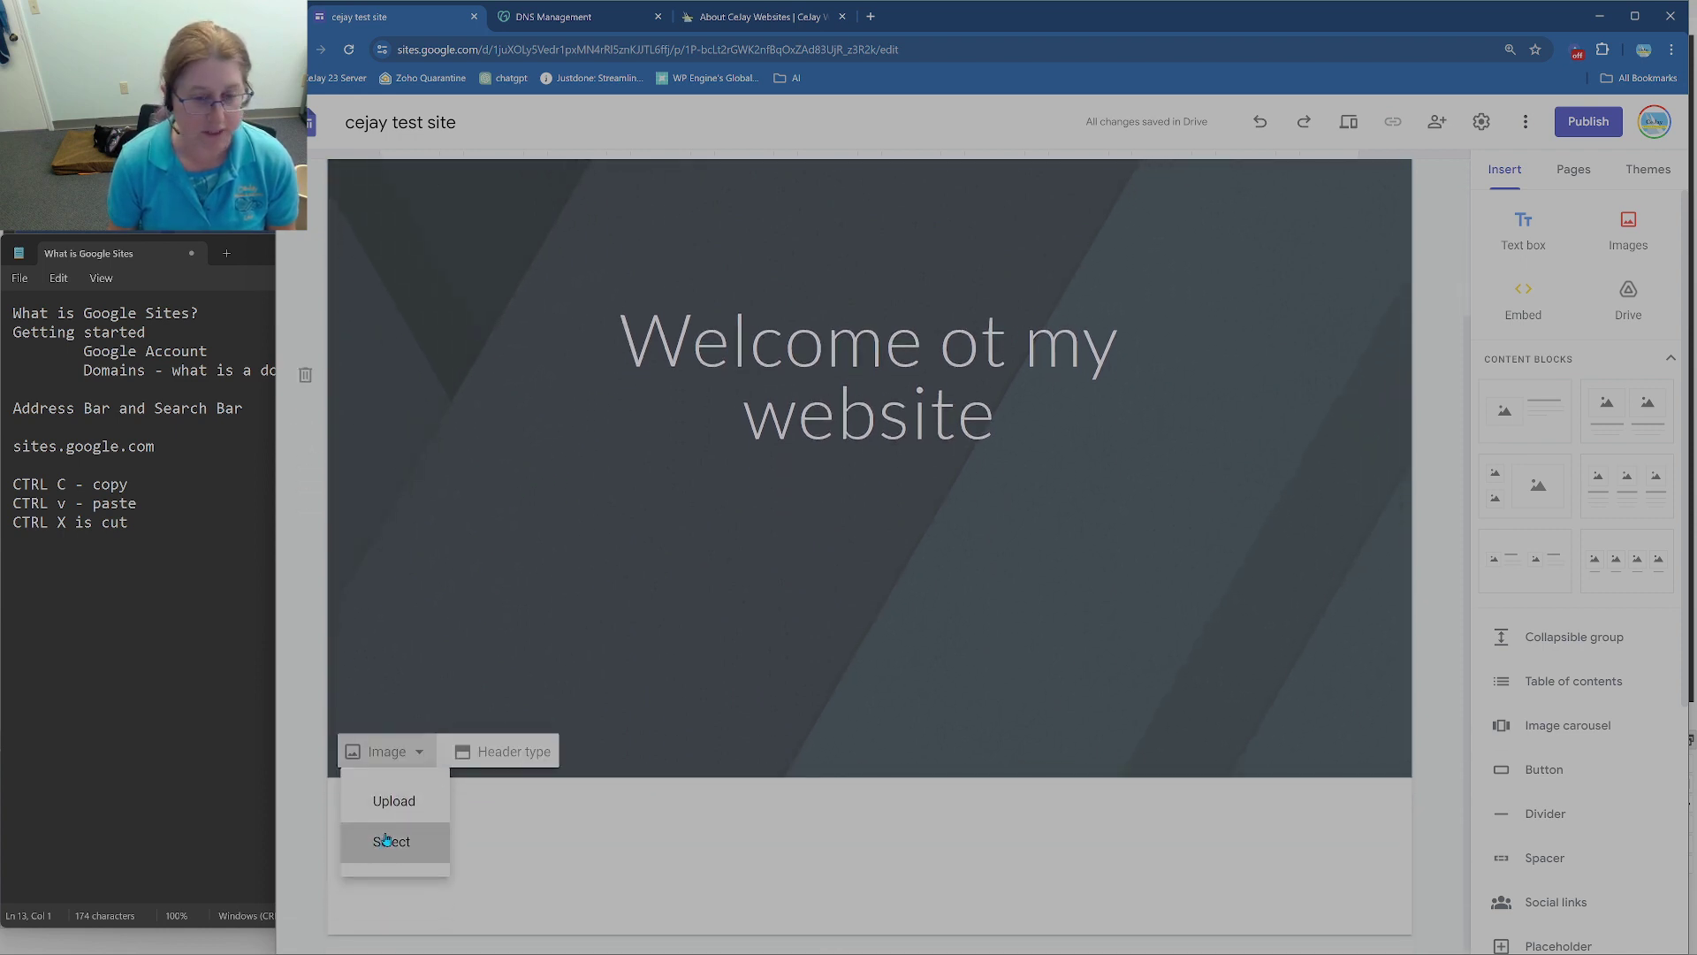
click(394, 838)
scroll(848, 548, down, 7)
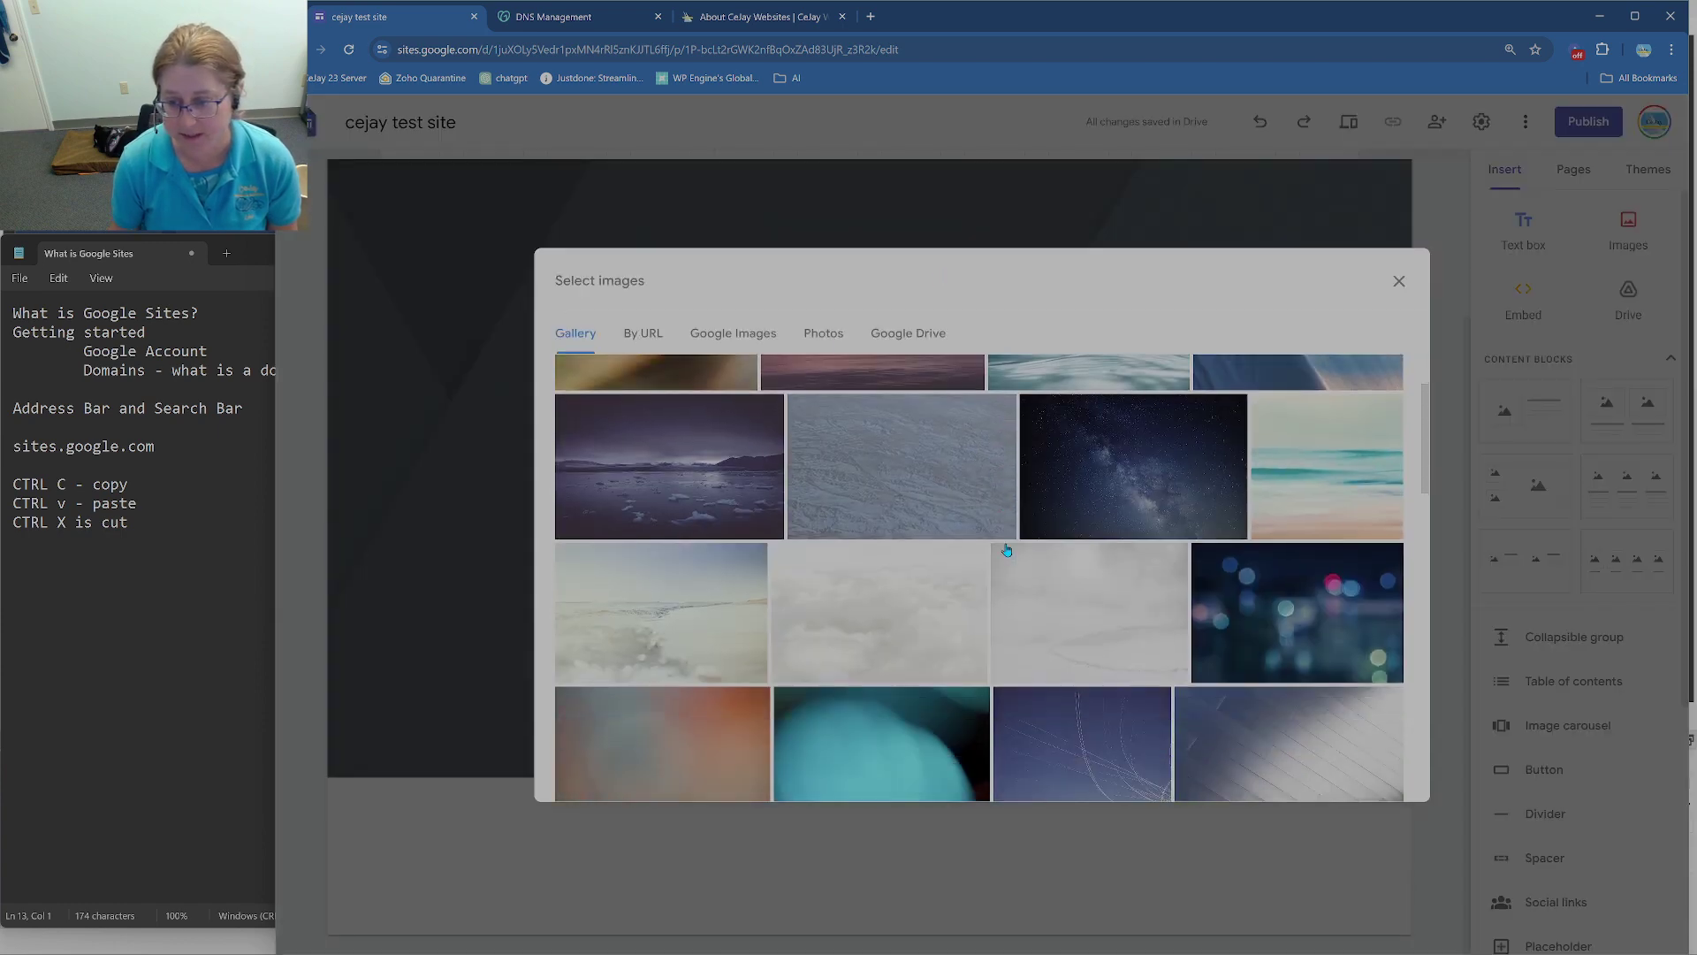
click(1085, 685)
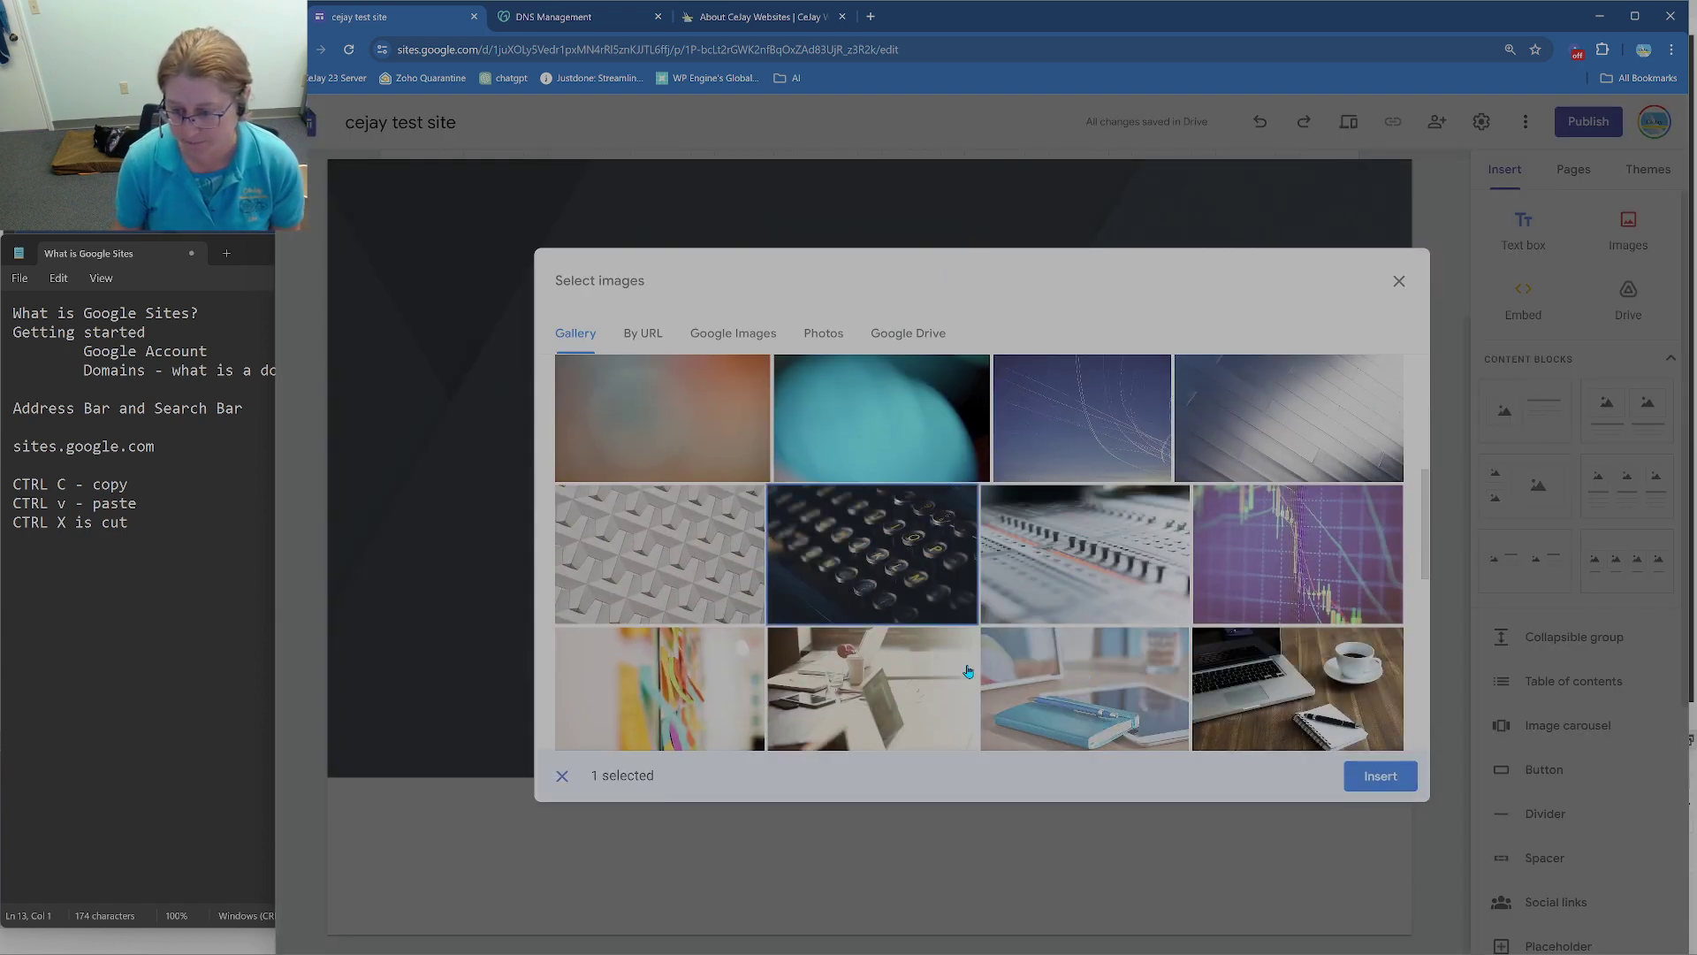
click(1367, 778)
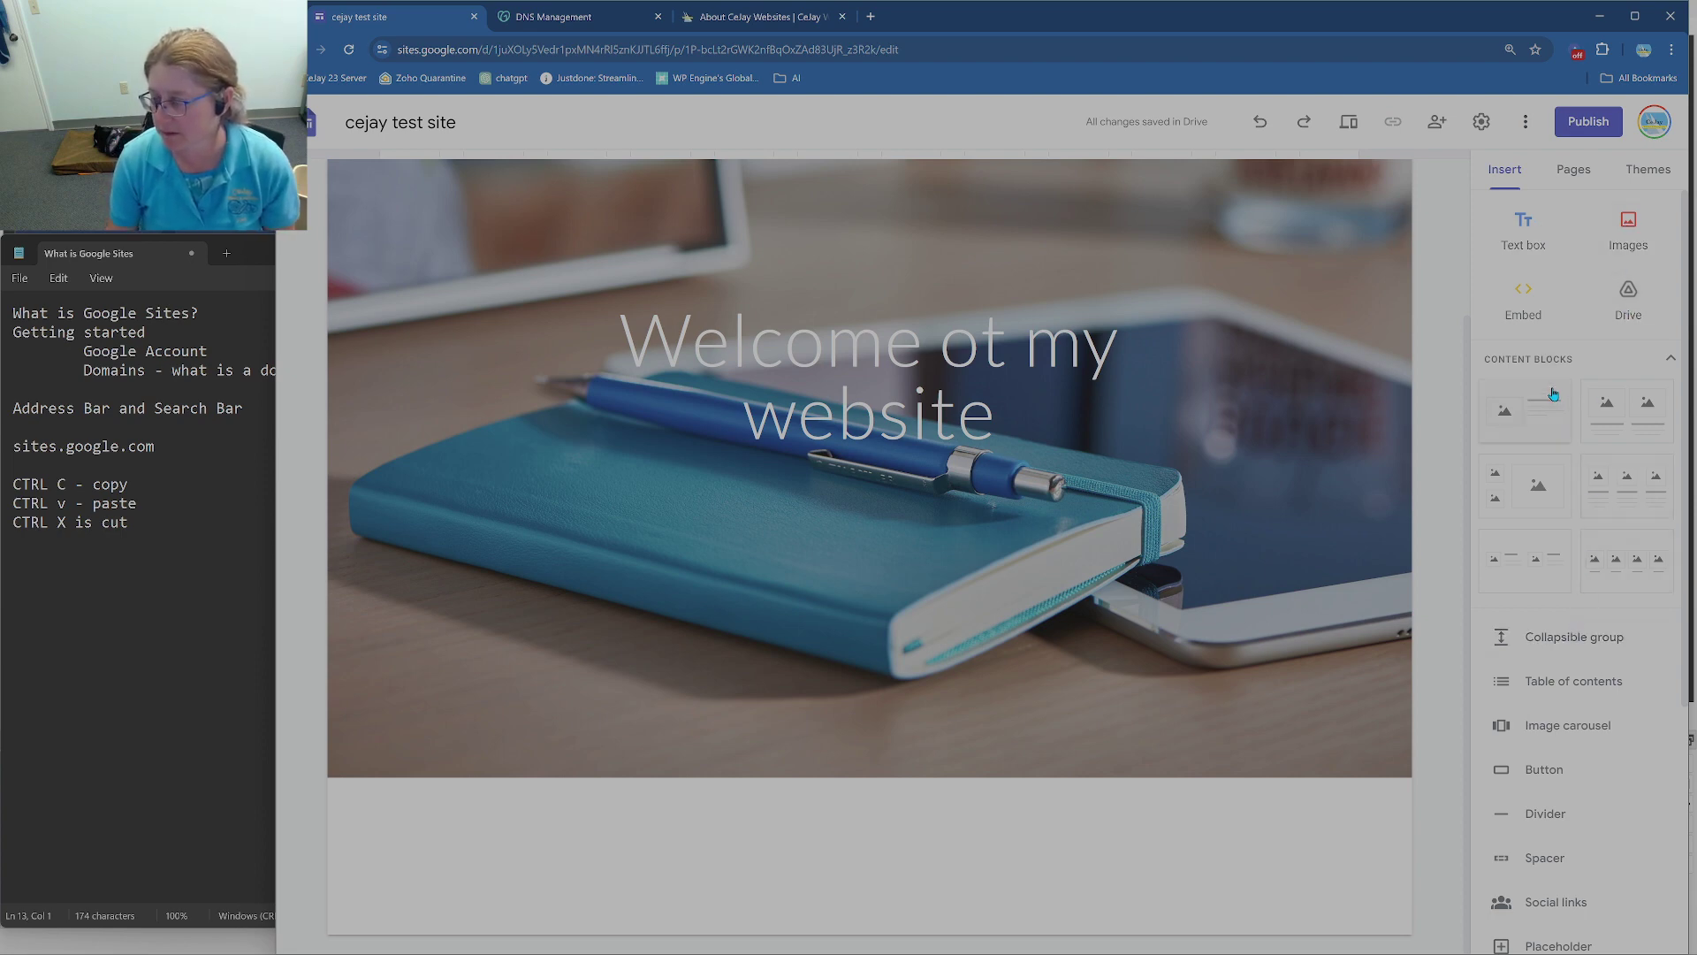
Step: Insert the four-column image-and-text content block below the header and upload "Custom - Square.png" into its first image placeholder
click(1623, 555)
click(492, 600)
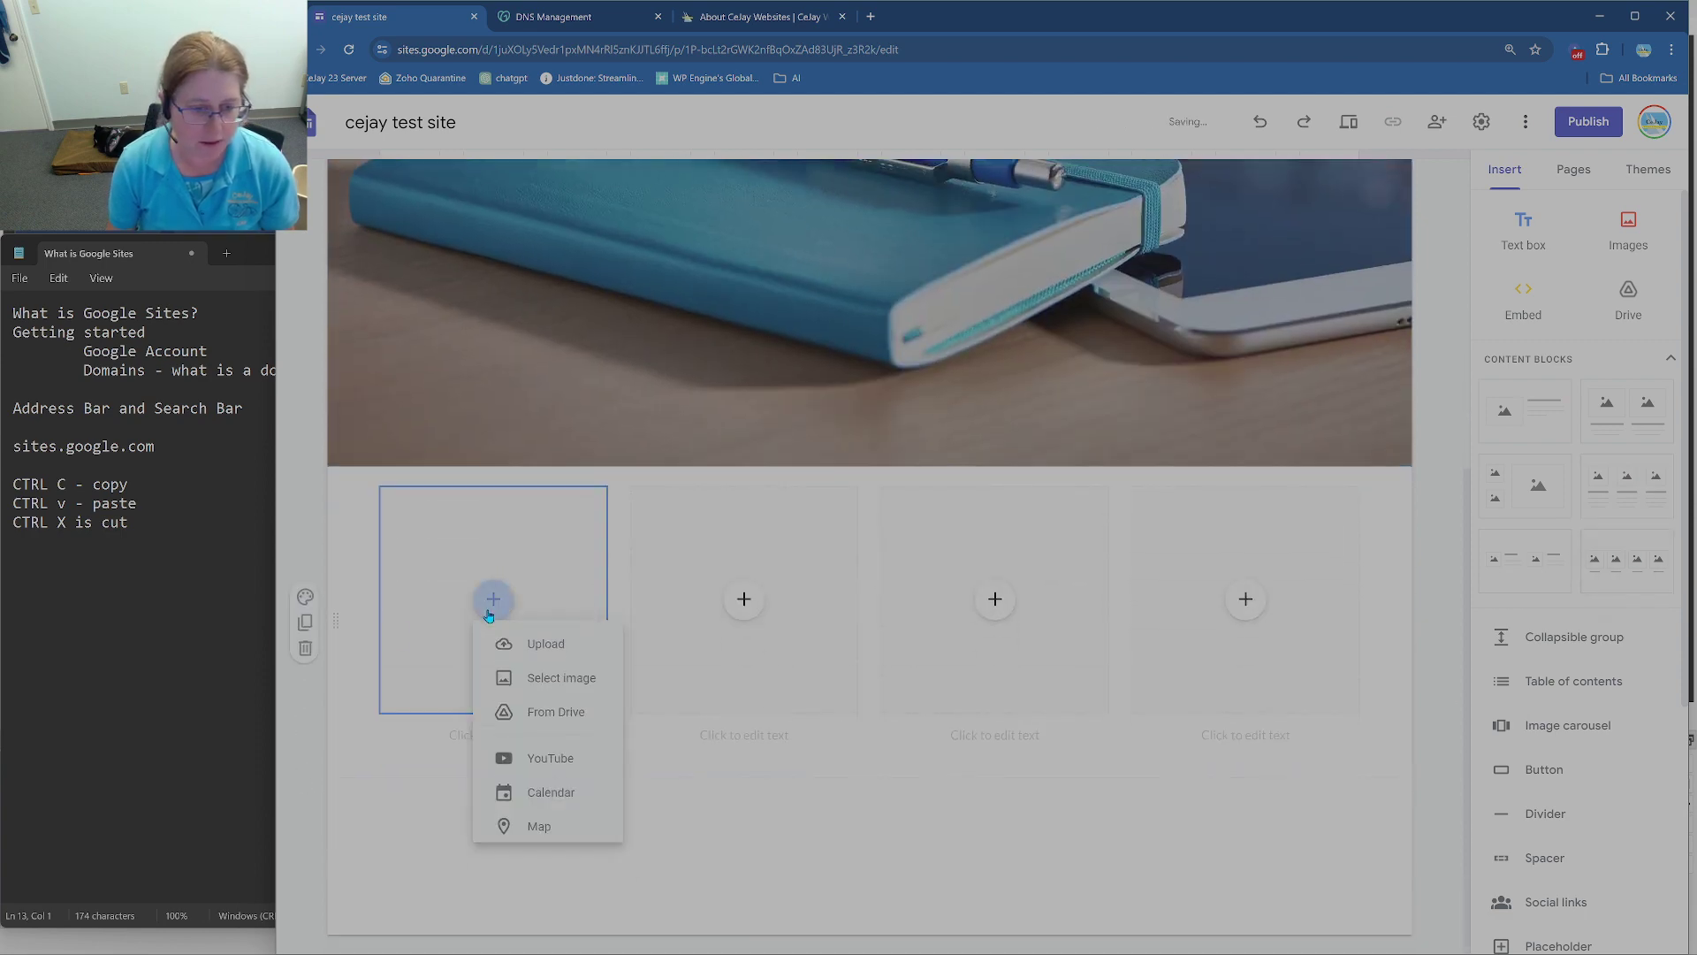
click(558, 657)
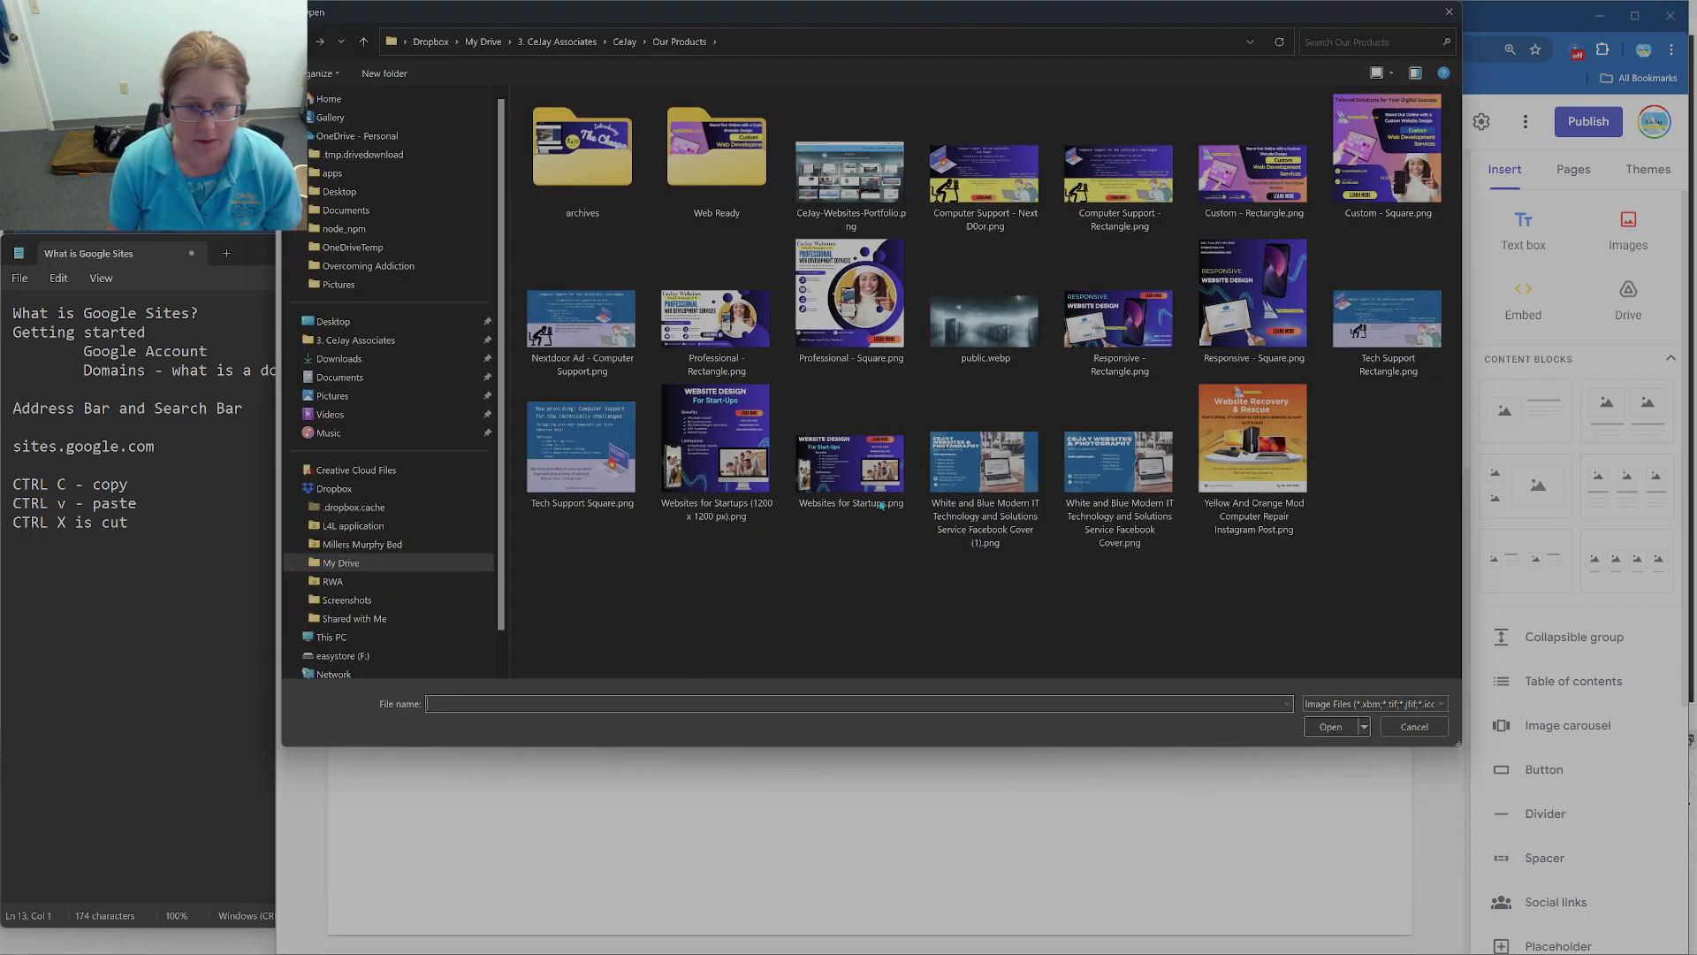
click(1332, 163)
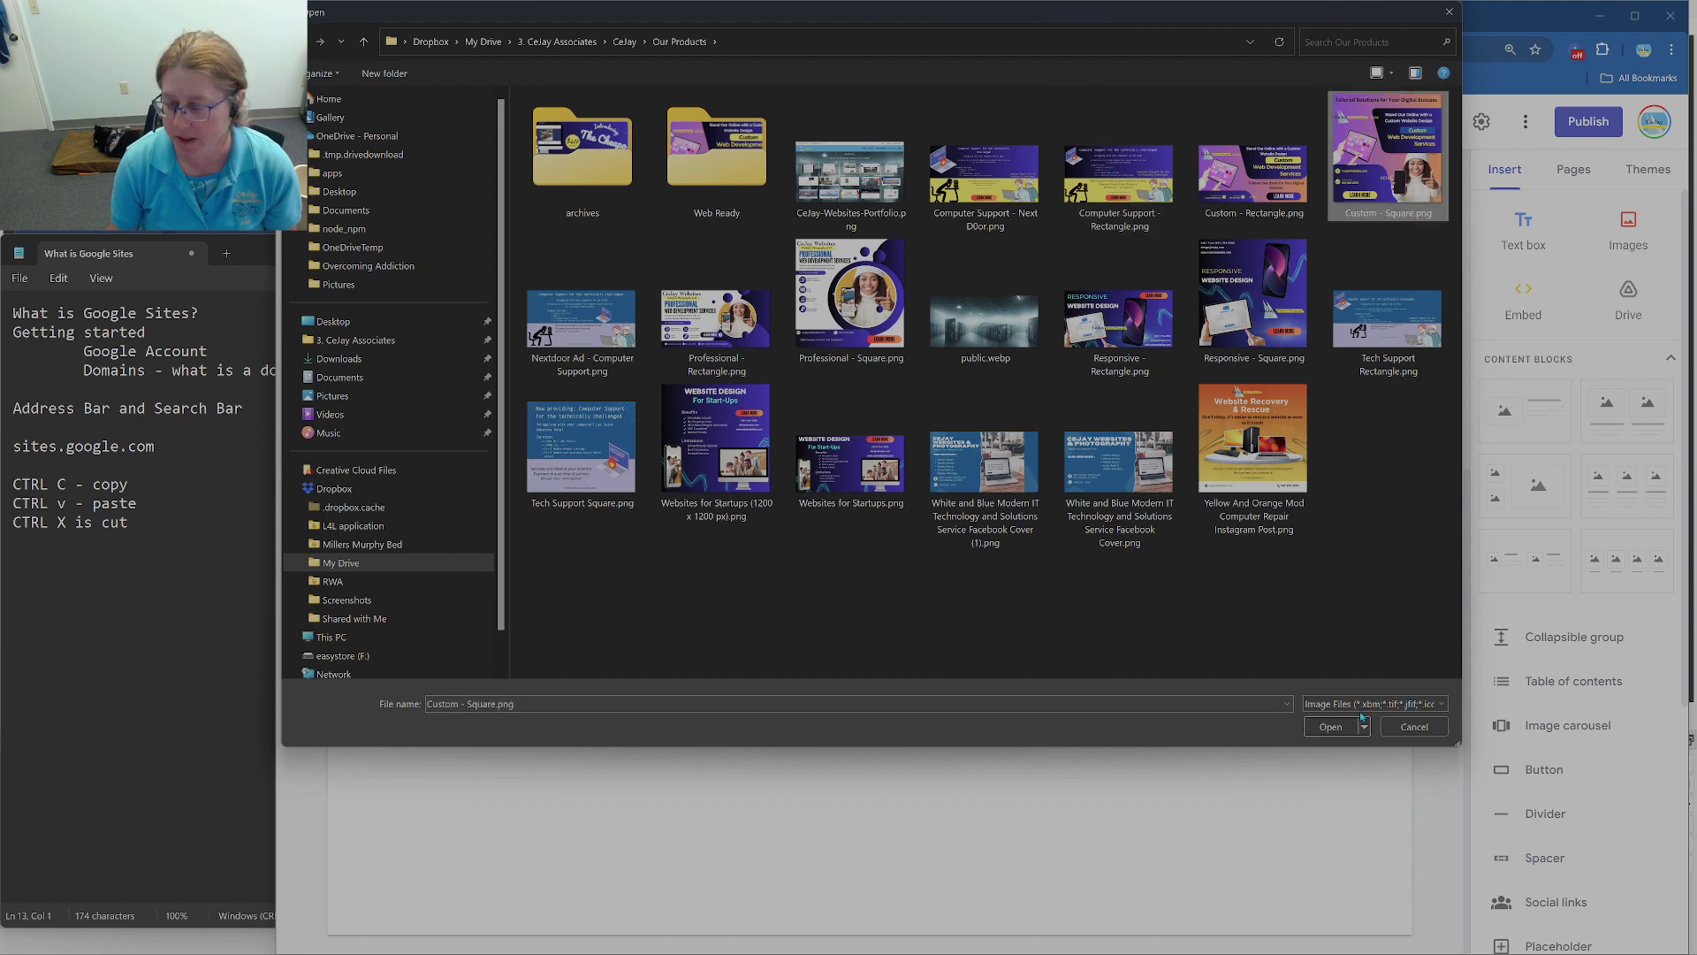
click(1335, 728)
Step: Upload "Professional - Square.png" into the second image placeholder of the four-column block
click(745, 599)
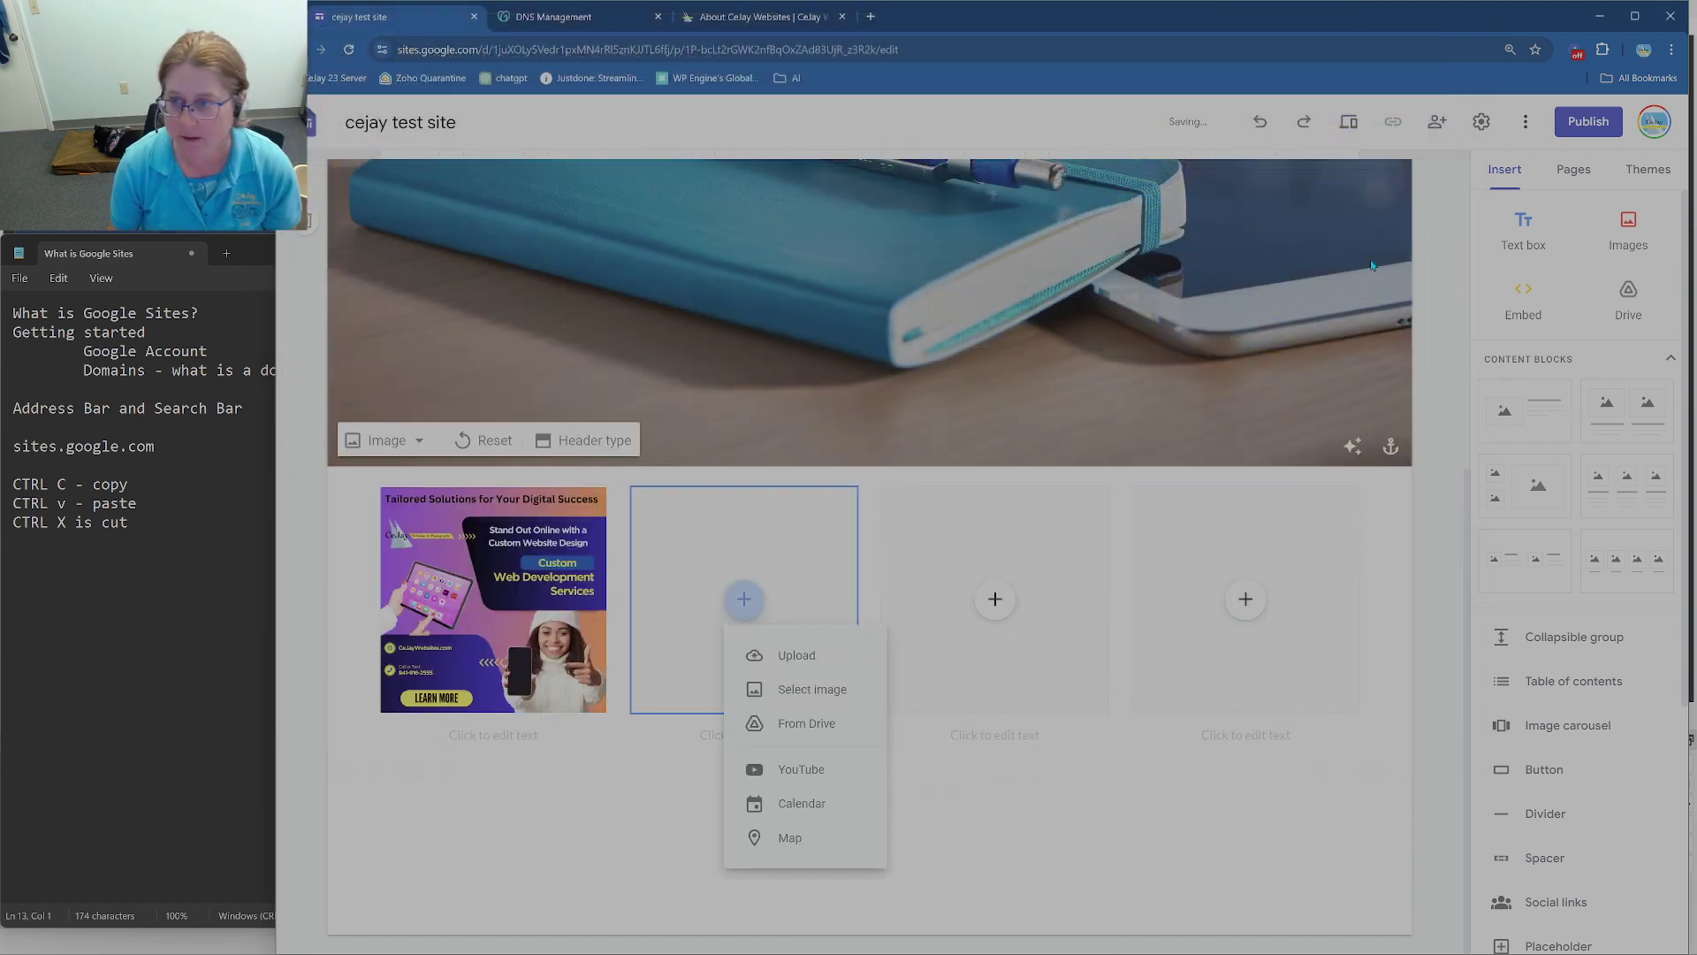
click(857, 654)
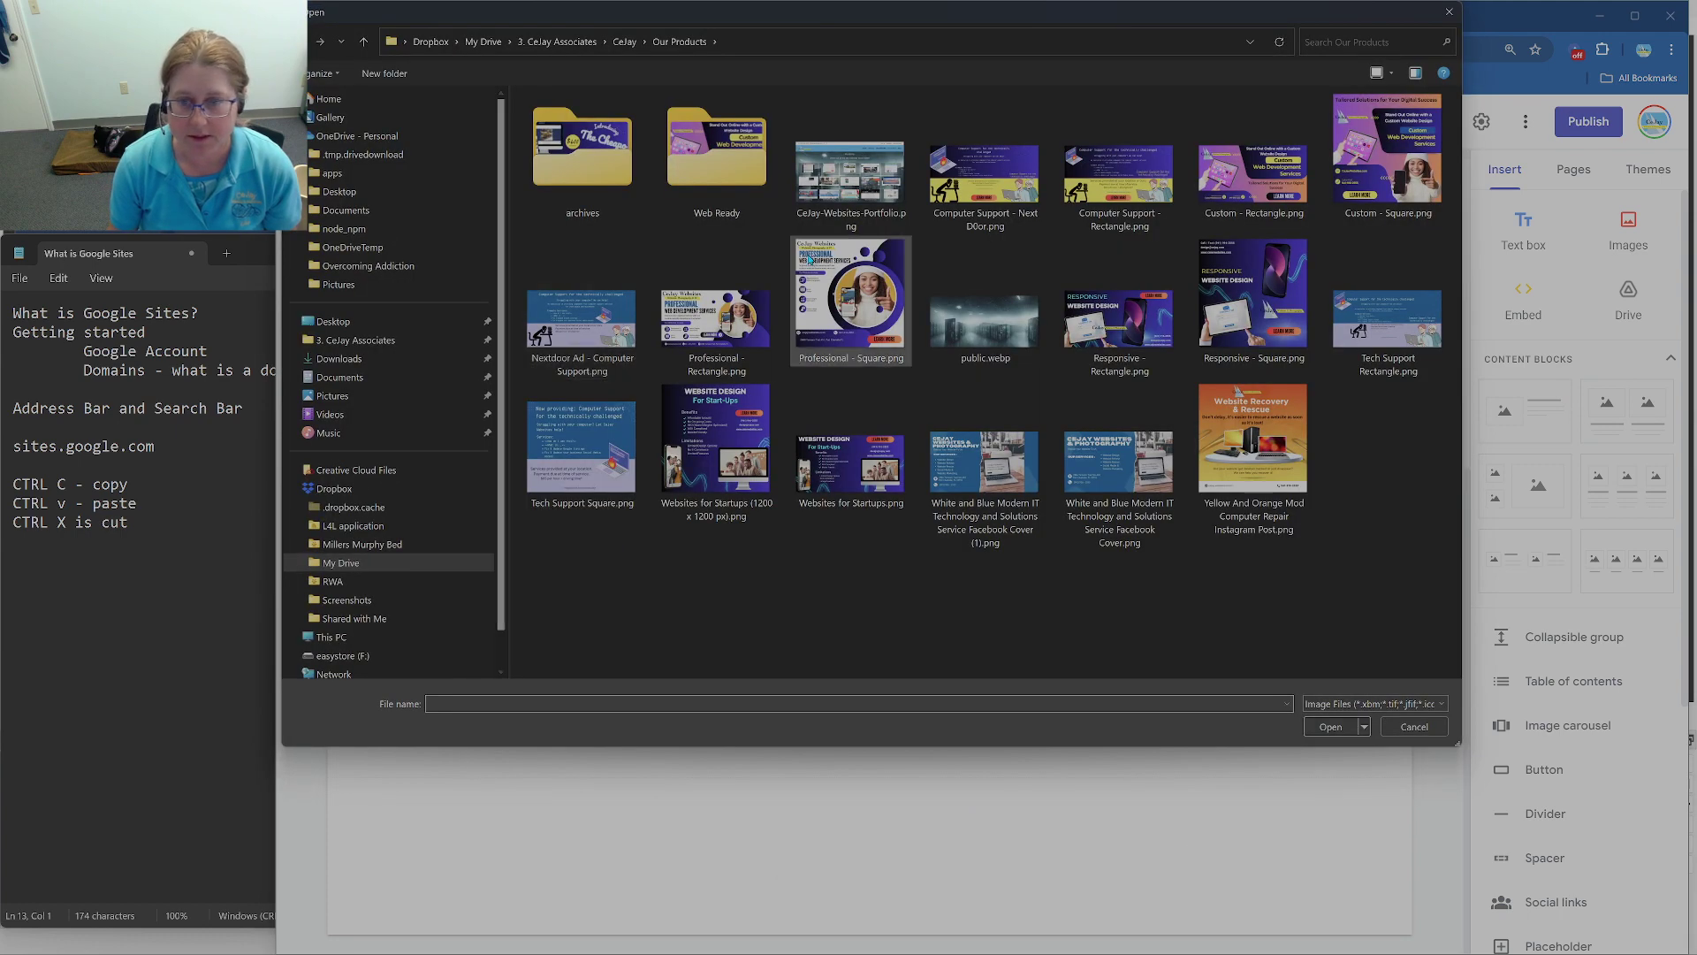
click(850, 296)
click(1330, 726)
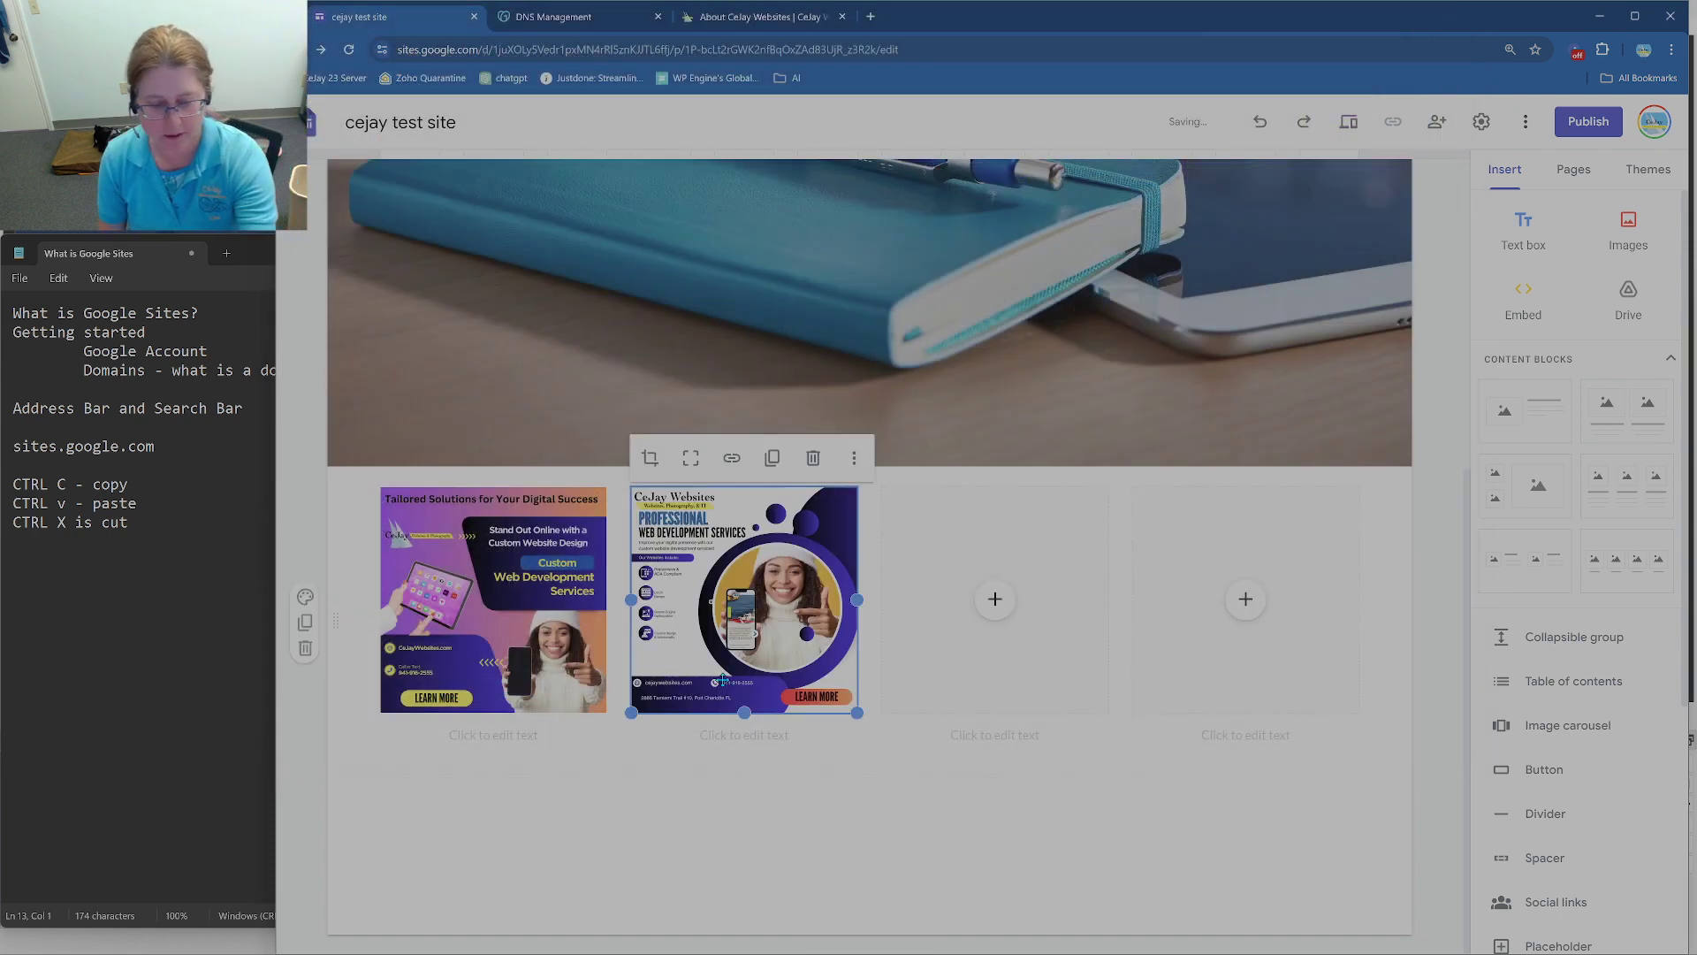
Step: Upload "Websites for Startups (1200 x 1200 px).png" into the third image placeholder of the four-column block
click(977, 608)
click(1043, 654)
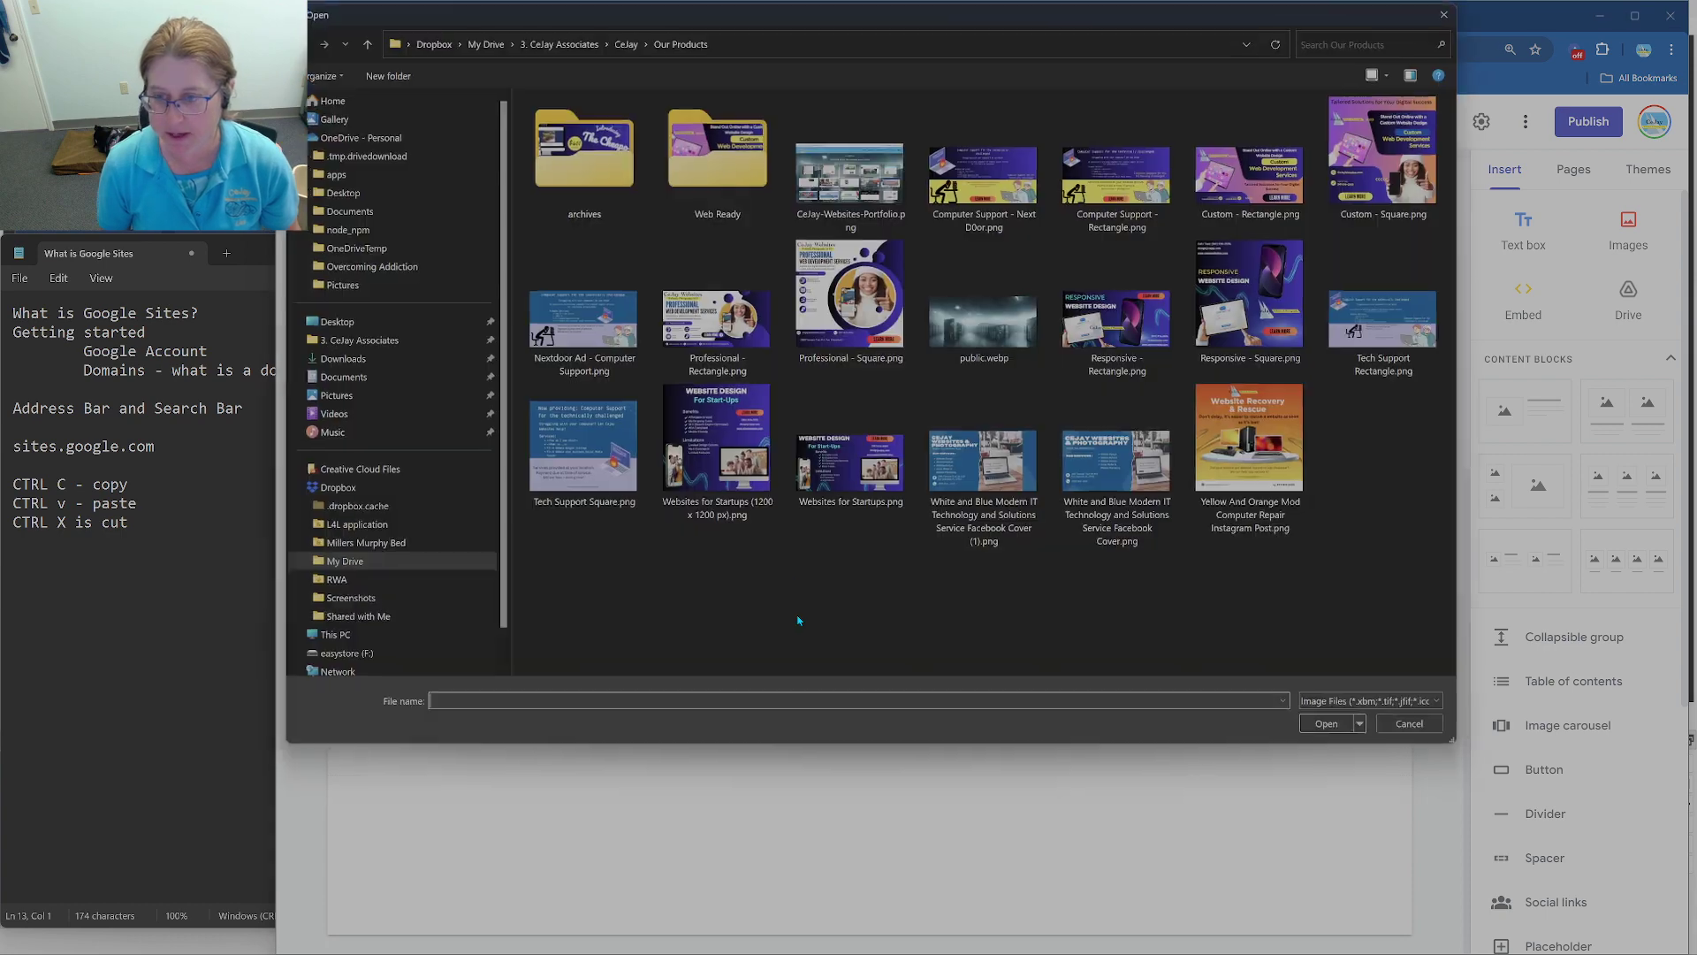
click(716, 451)
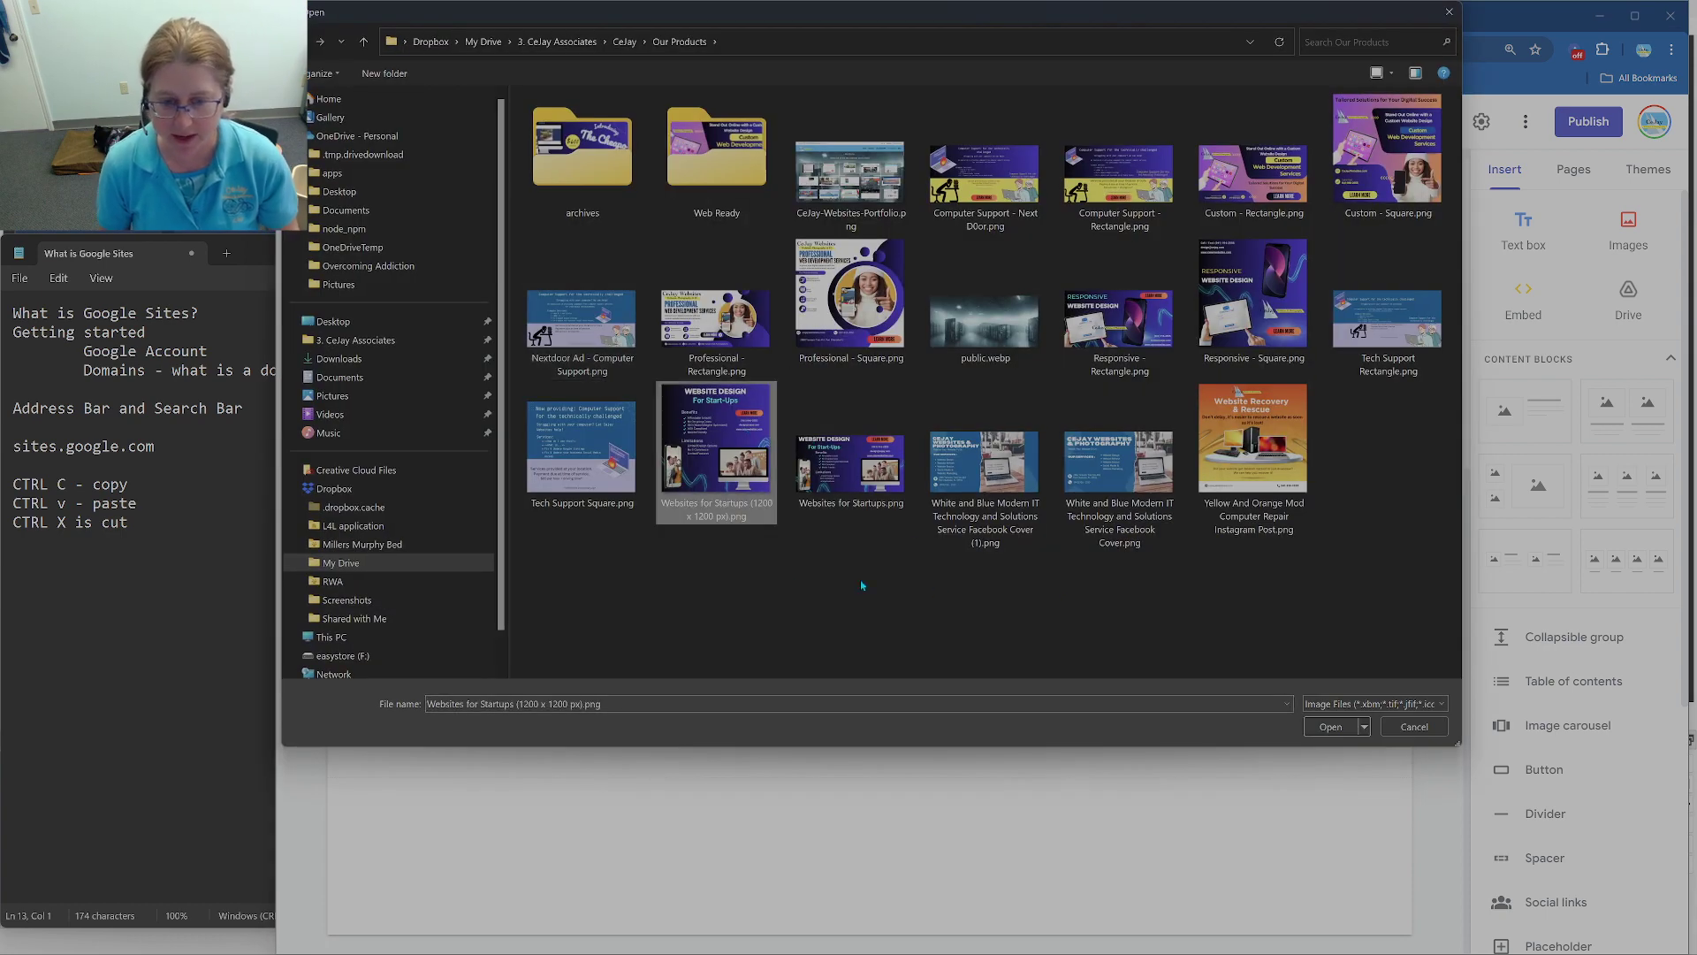
click(1346, 720)
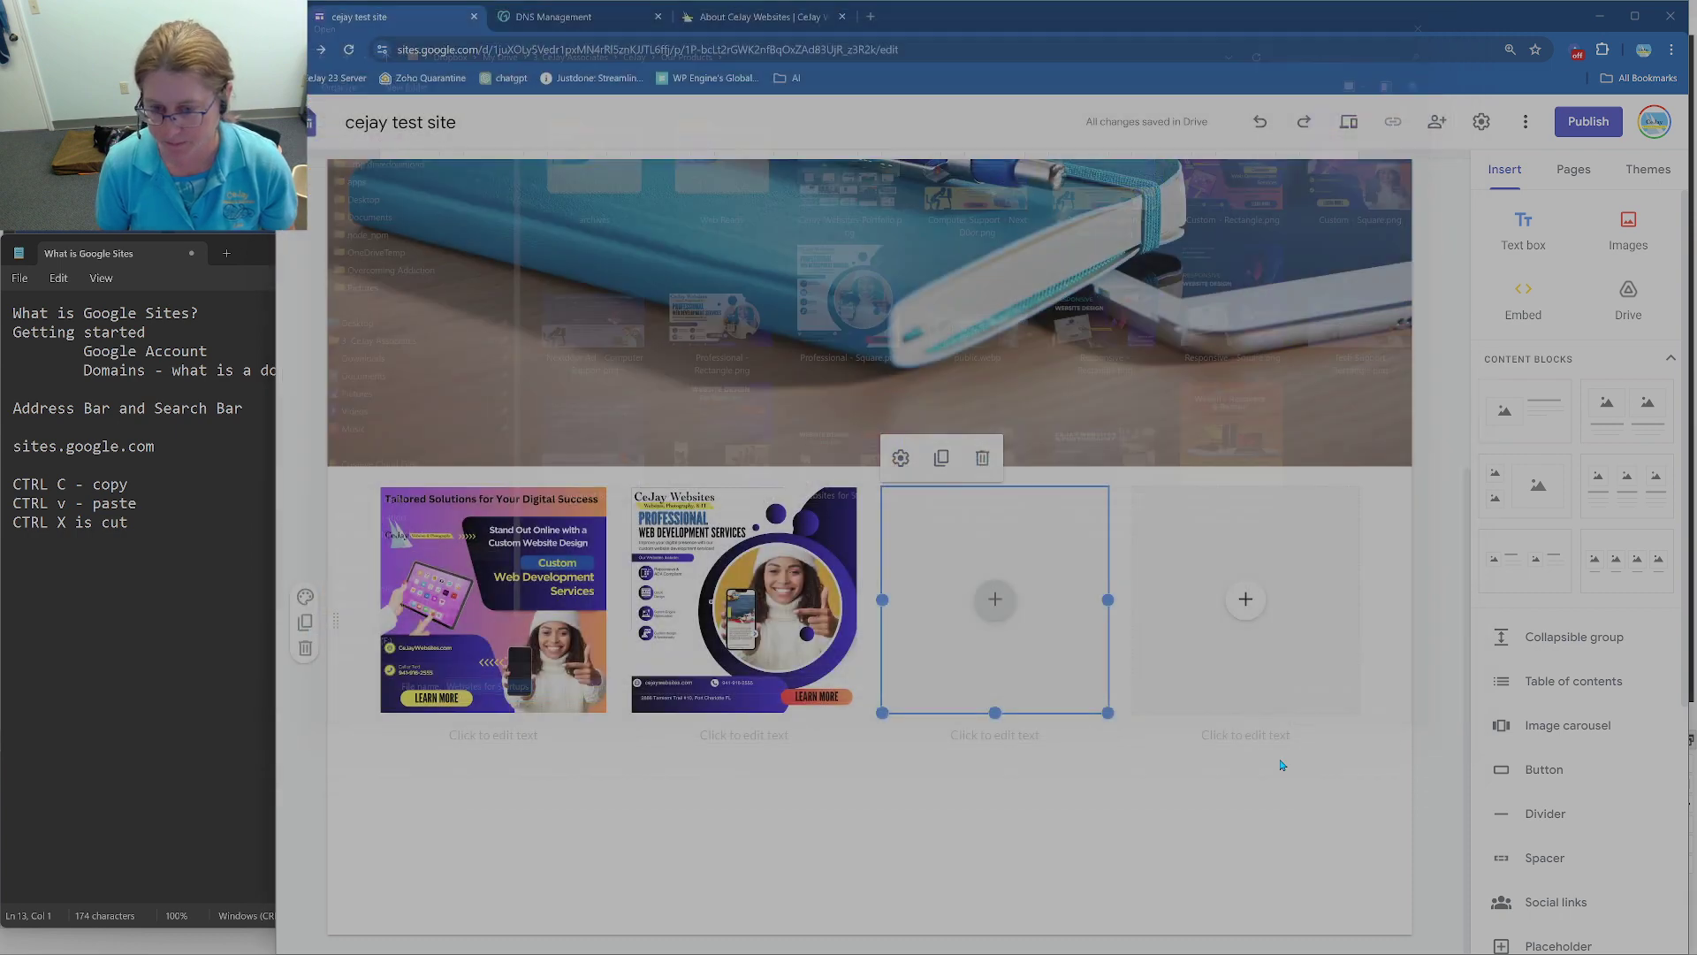
Step: Upload "Yellow And Orange Mod Computer Repair Instagram Post.png" into the fourth image placeholder of the four-column block
click(1243, 610)
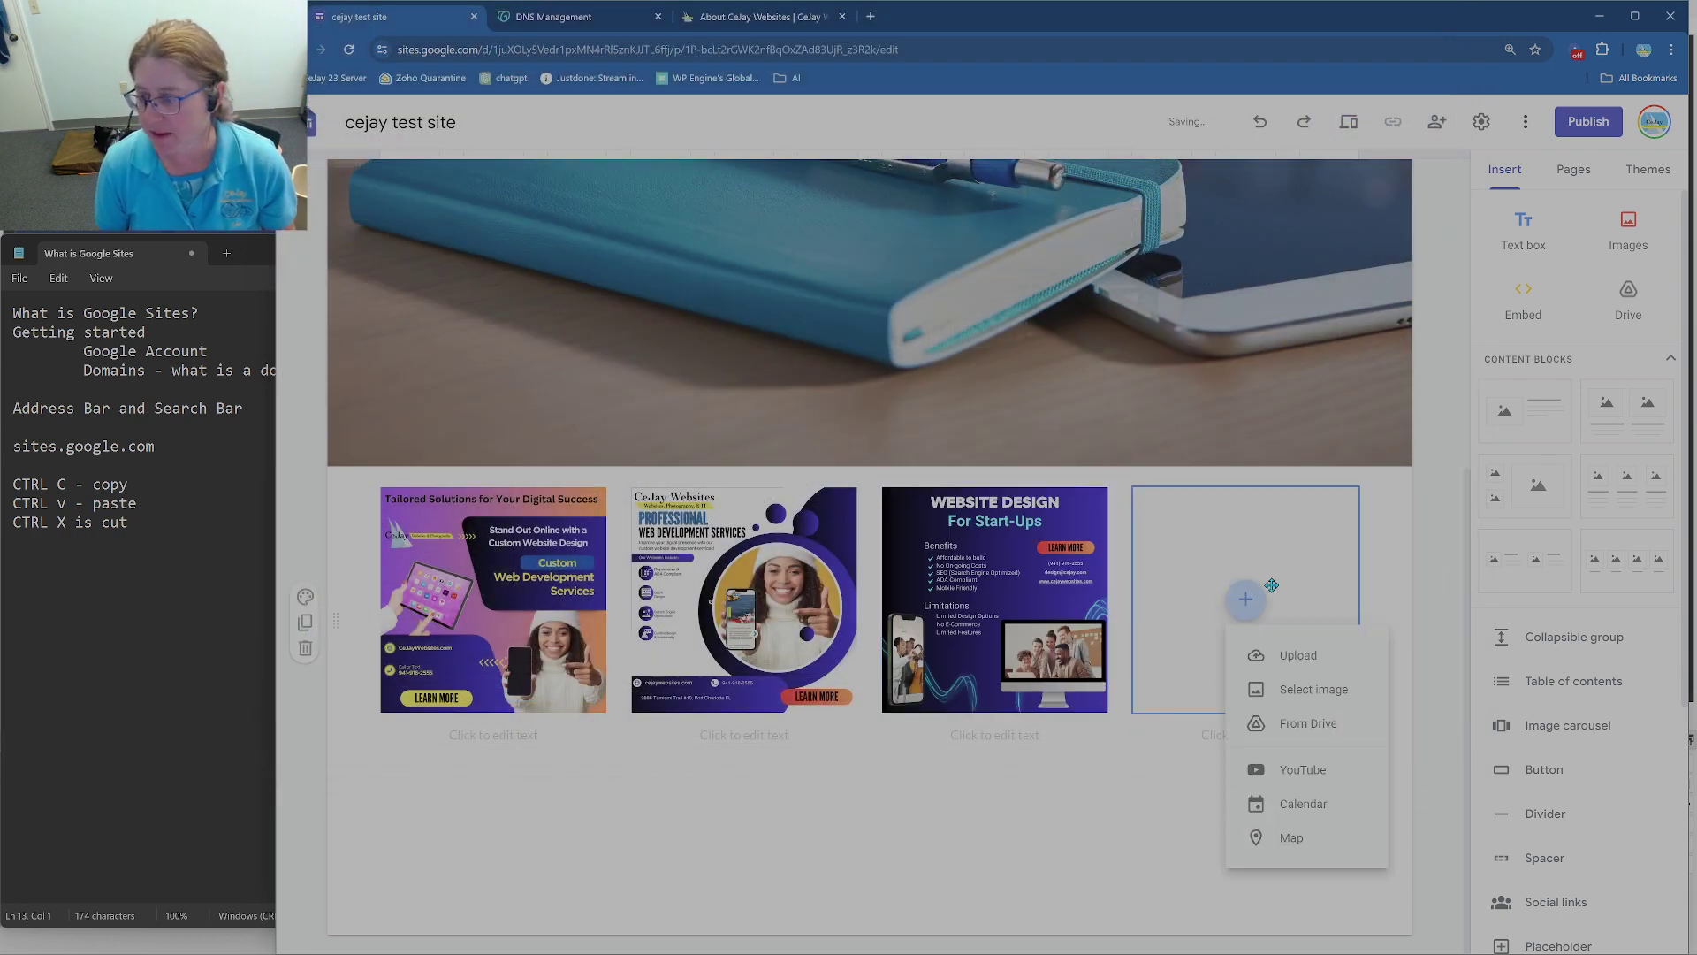
click(1245, 651)
click(1260, 455)
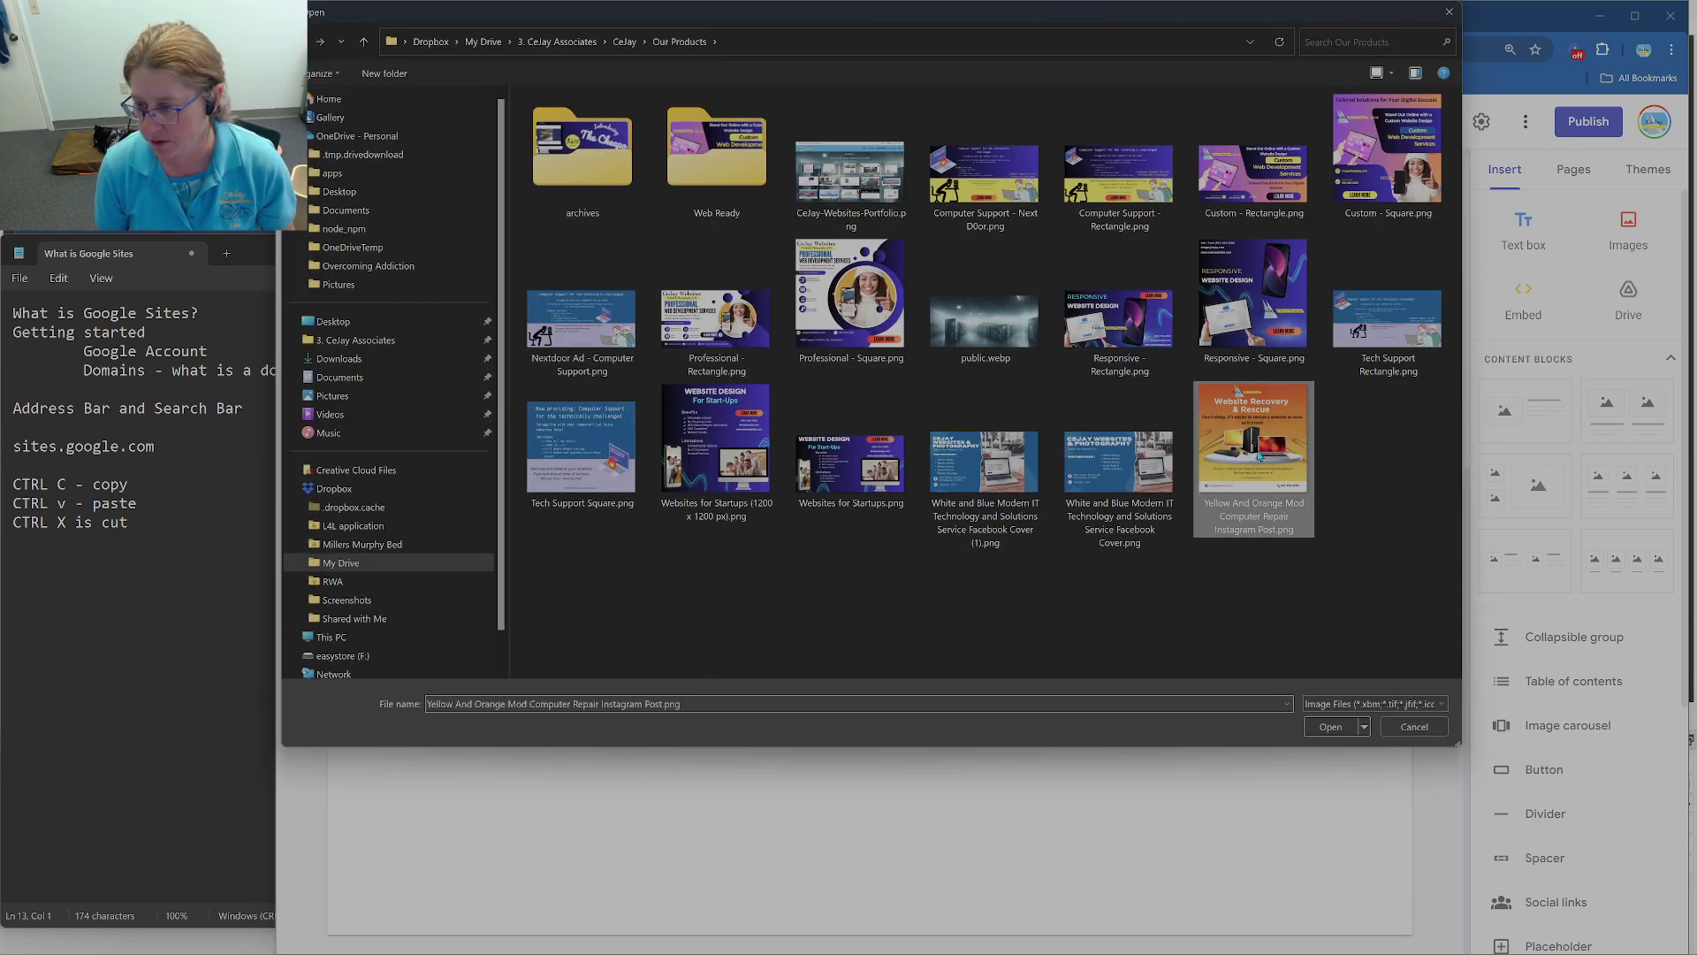
click(1331, 726)
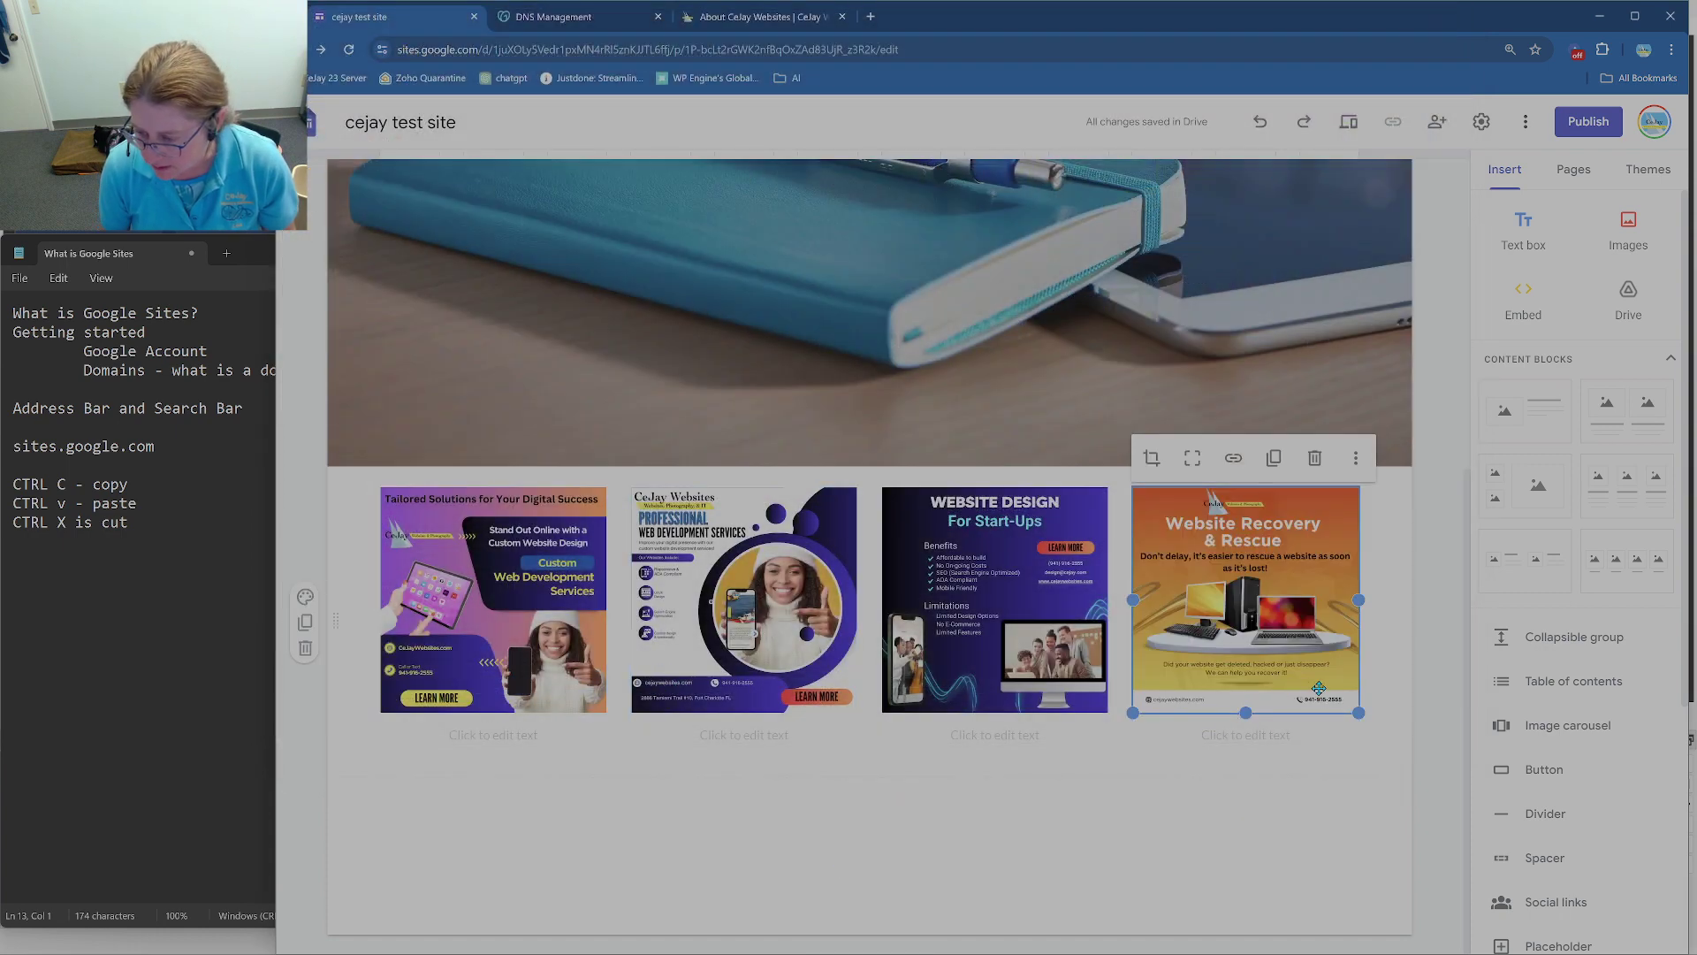
Step: Go to the CeJay Websites home page and copy the Professional Website Design text under Our Services, up to "how it can"
click(762, 19)
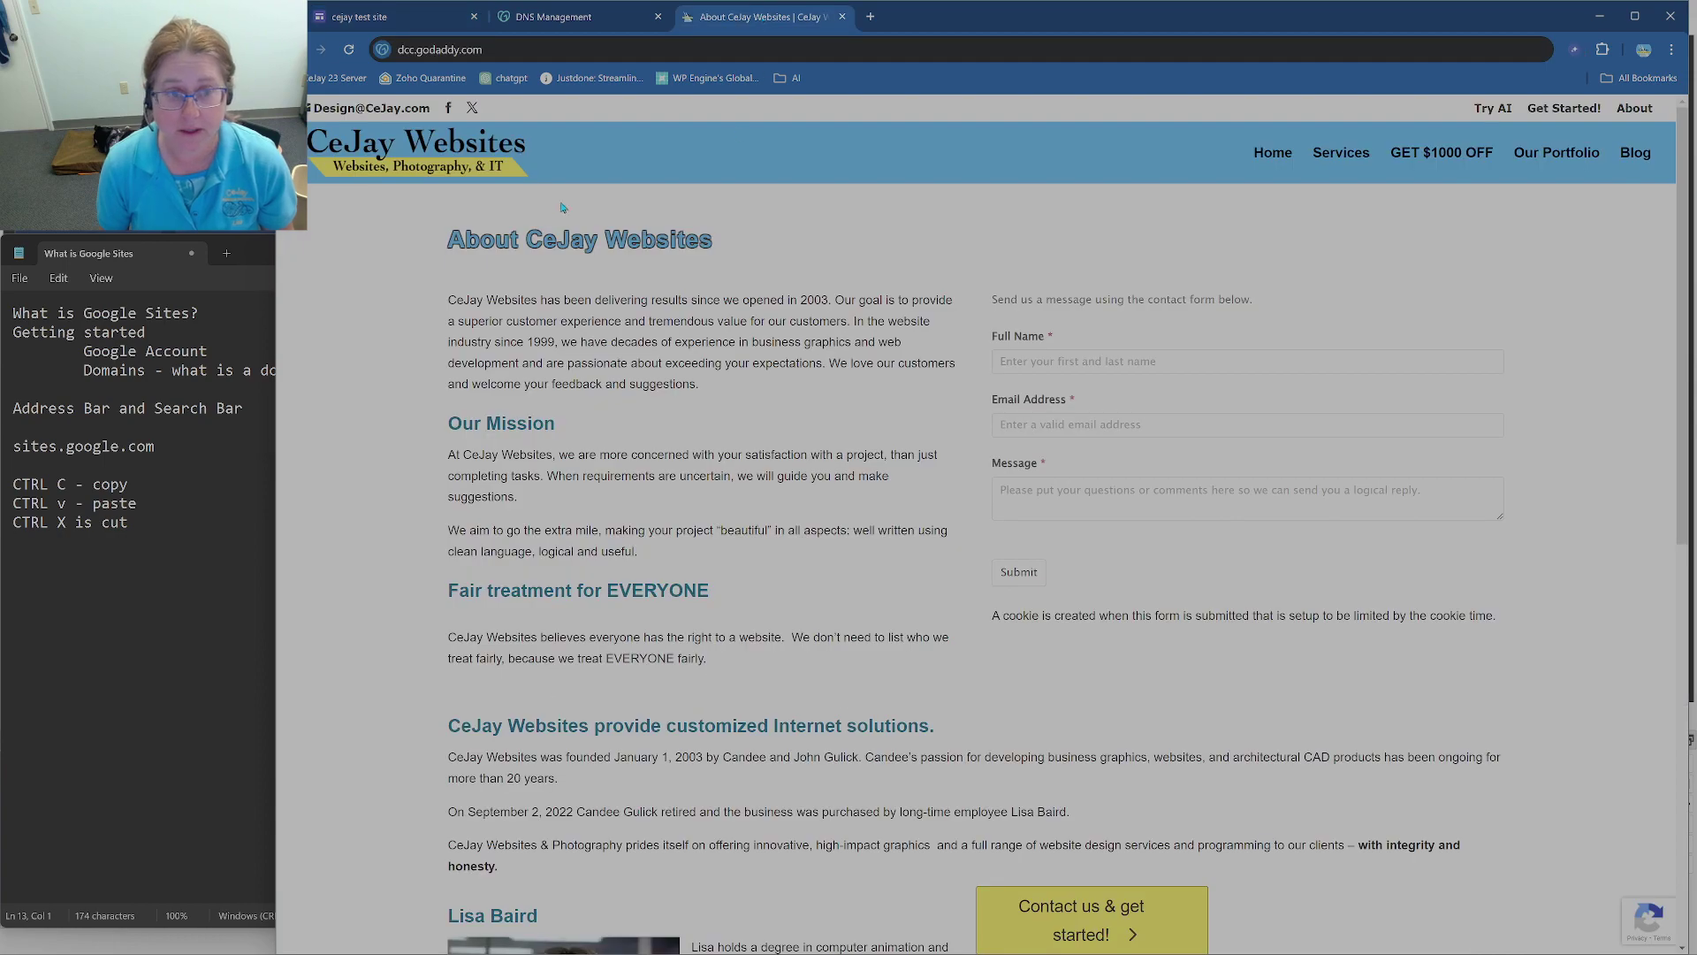
click(1257, 159)
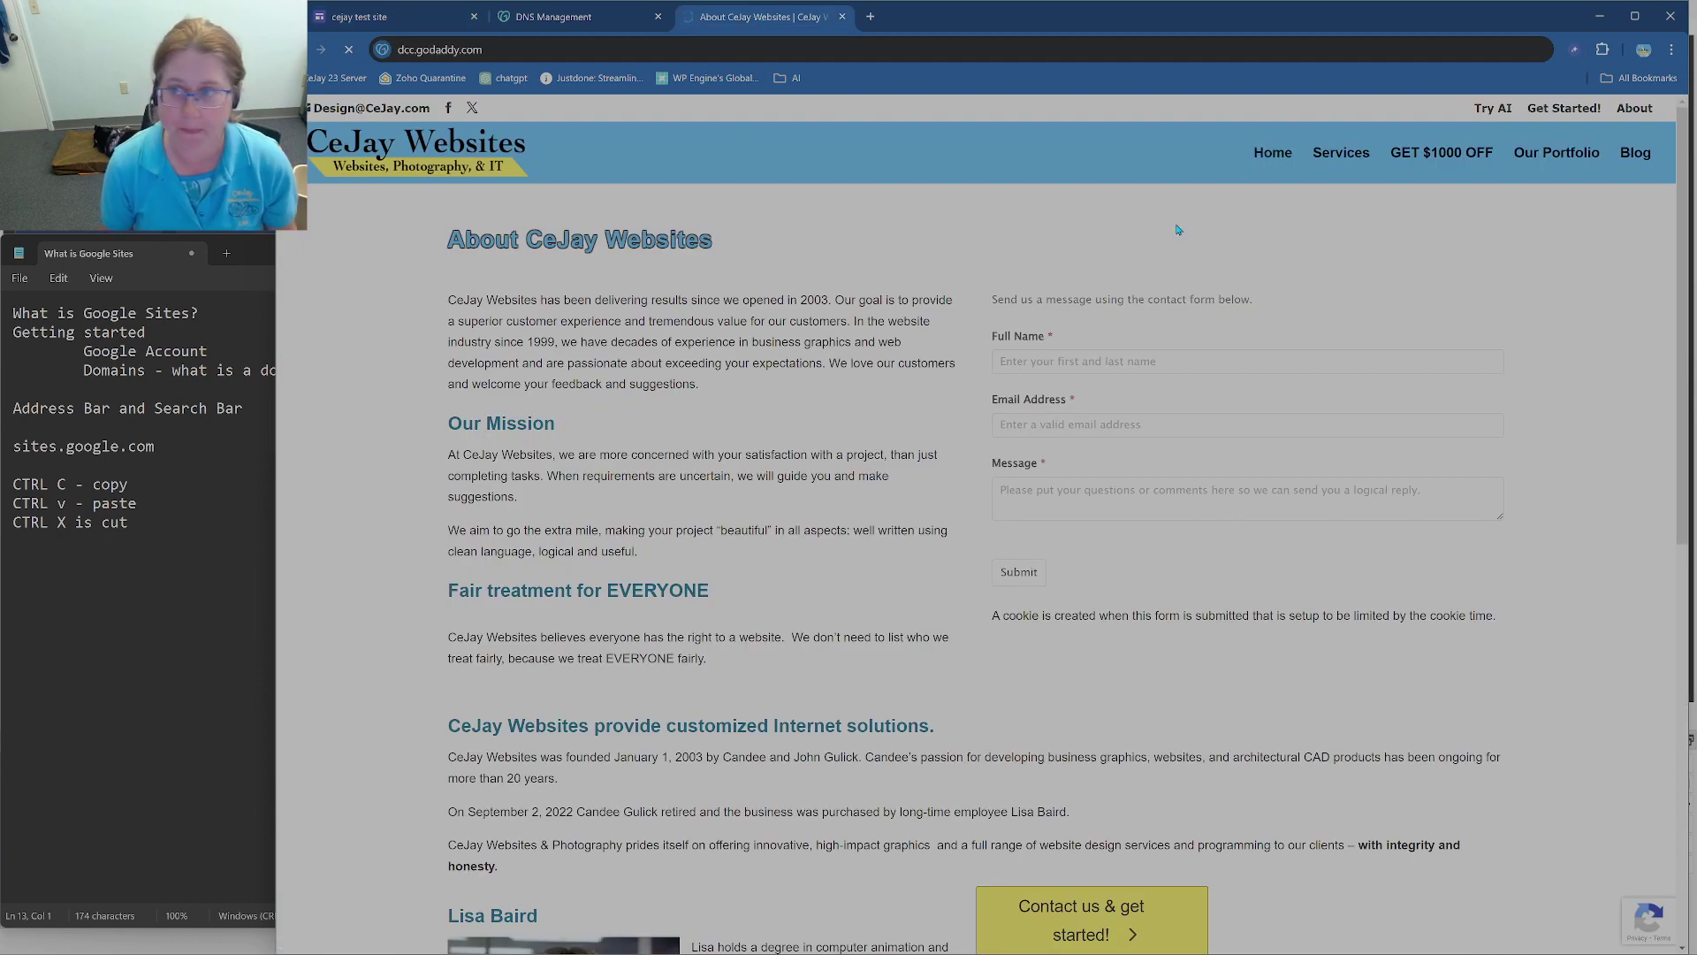
scroll(482, 449, down, 3)
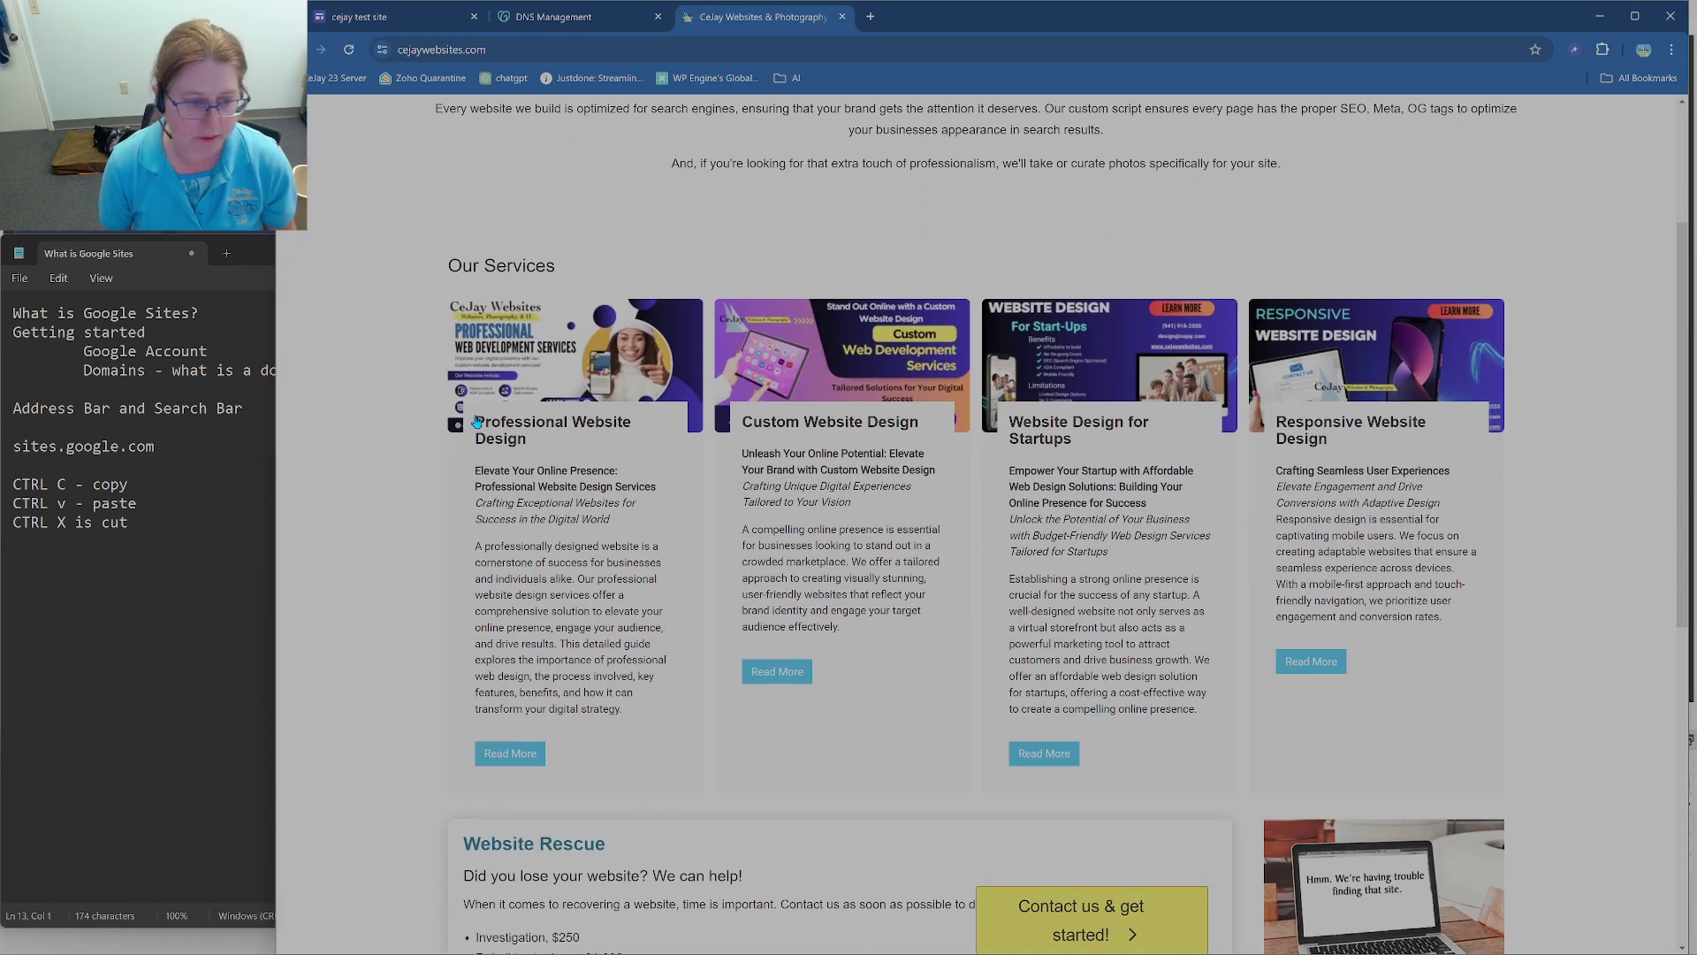
drag(636, 706, 478, 425)
key(ctrl+c)
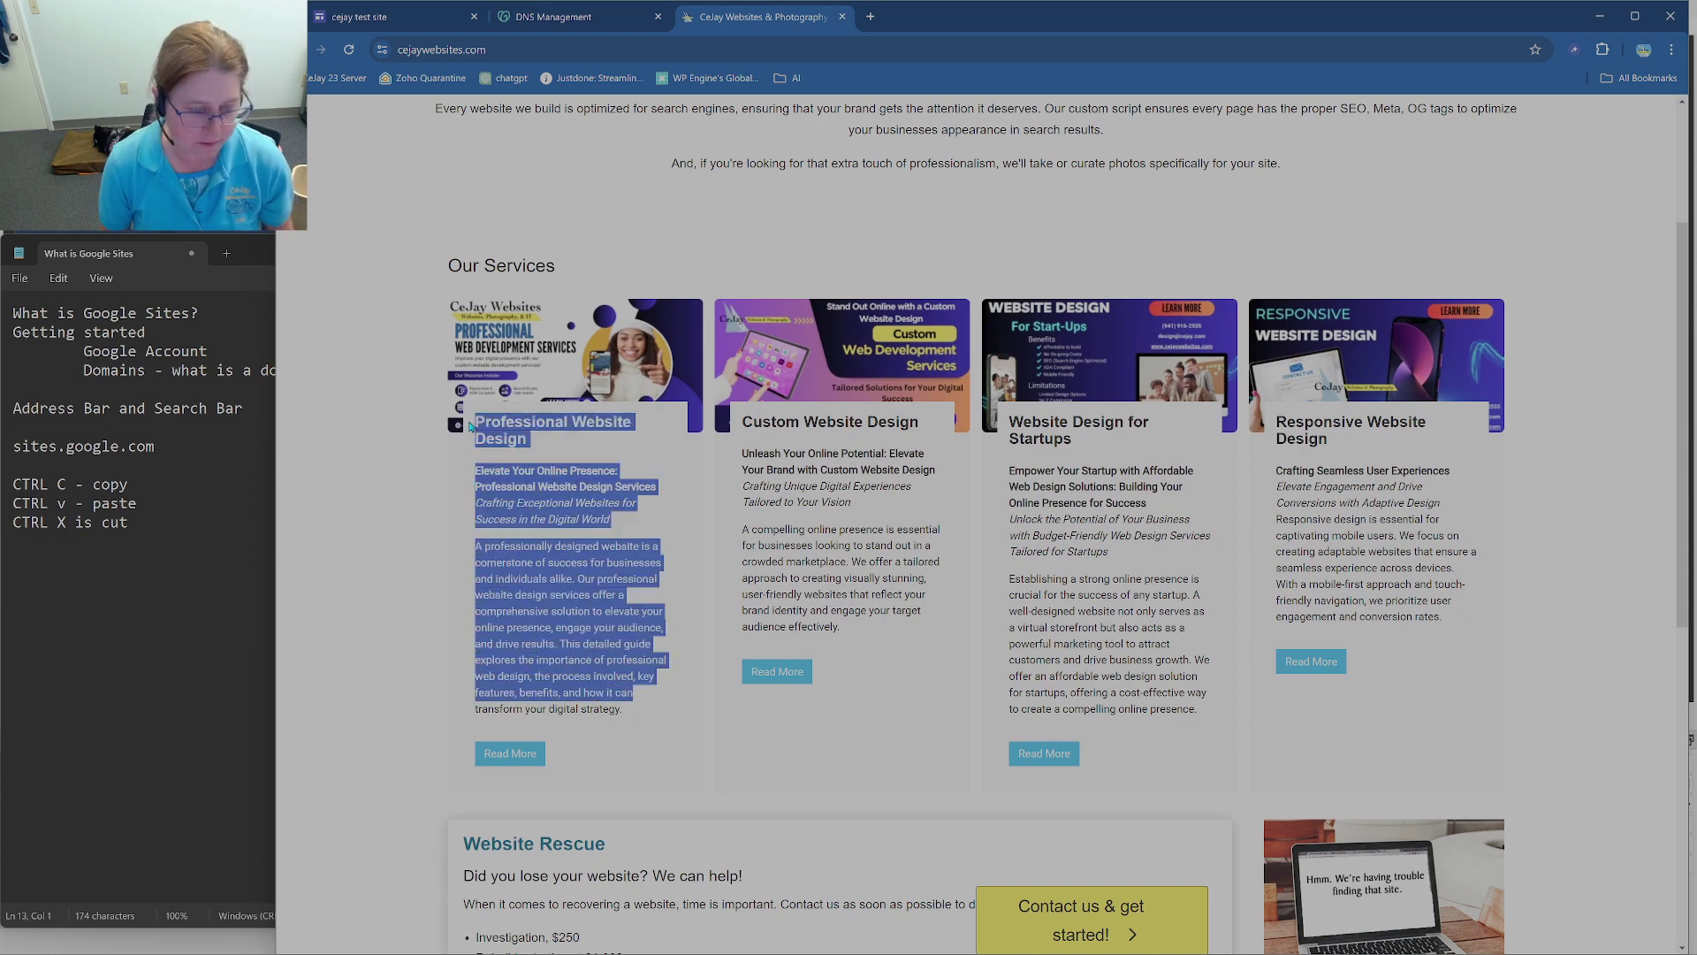
Step: Paste the Professional Website Design text below the Notepad notes and copy it again as plain text
click(151, 609)
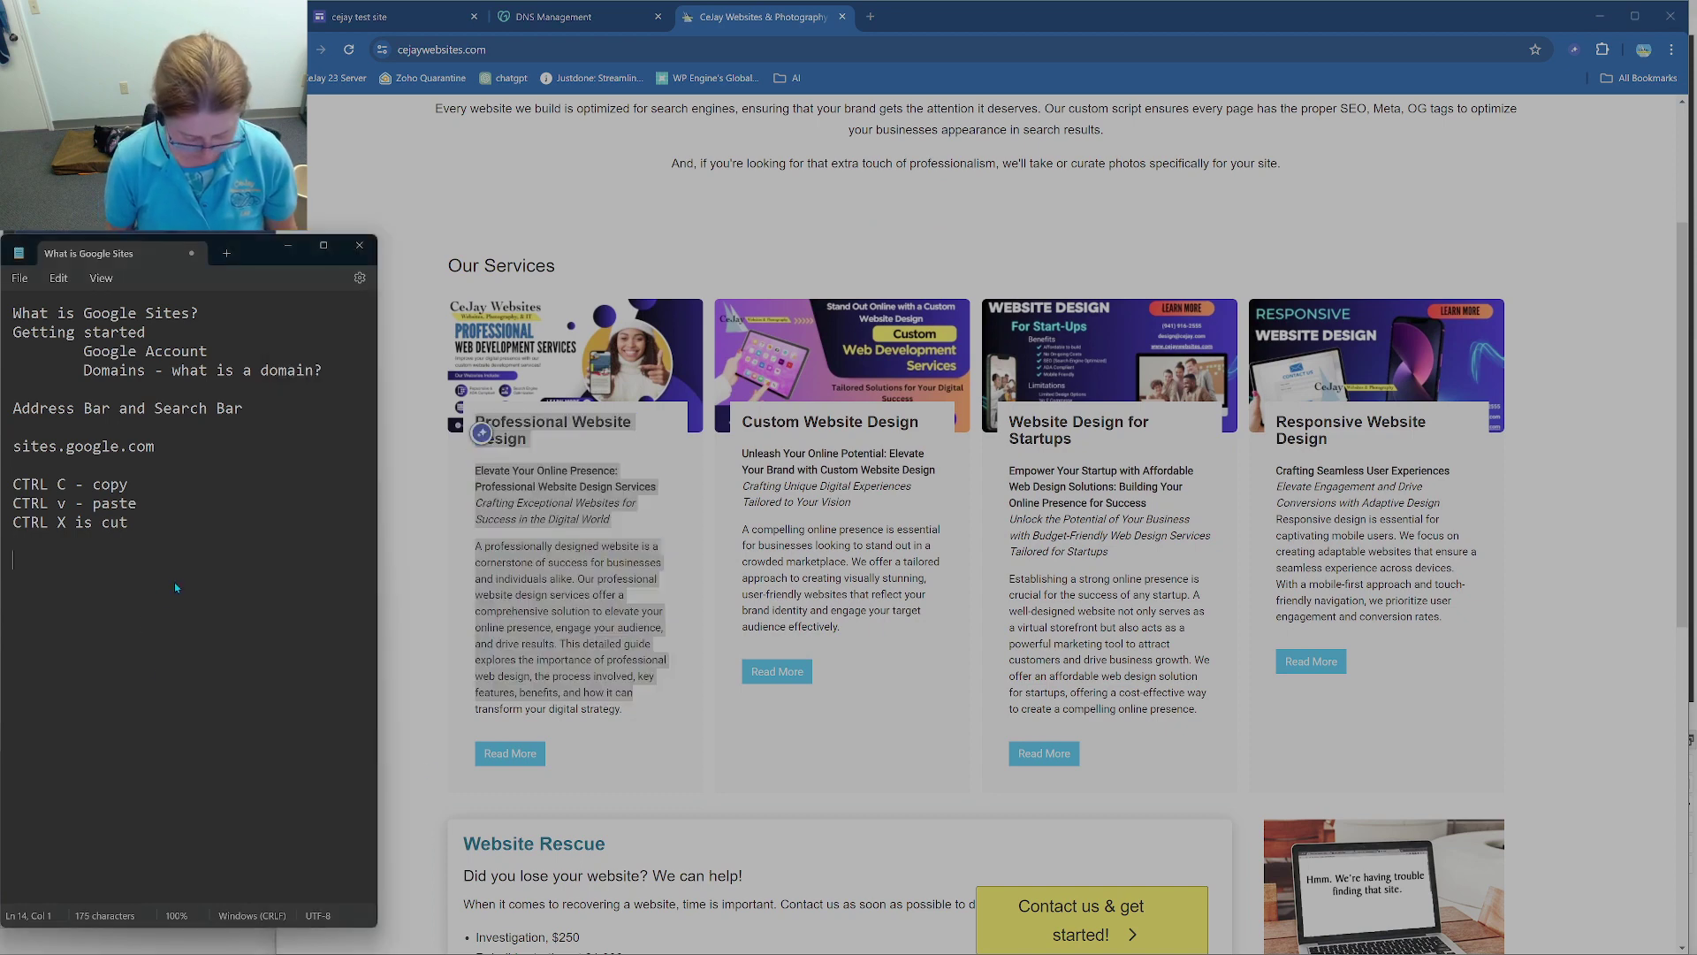
key(ctrl+v)
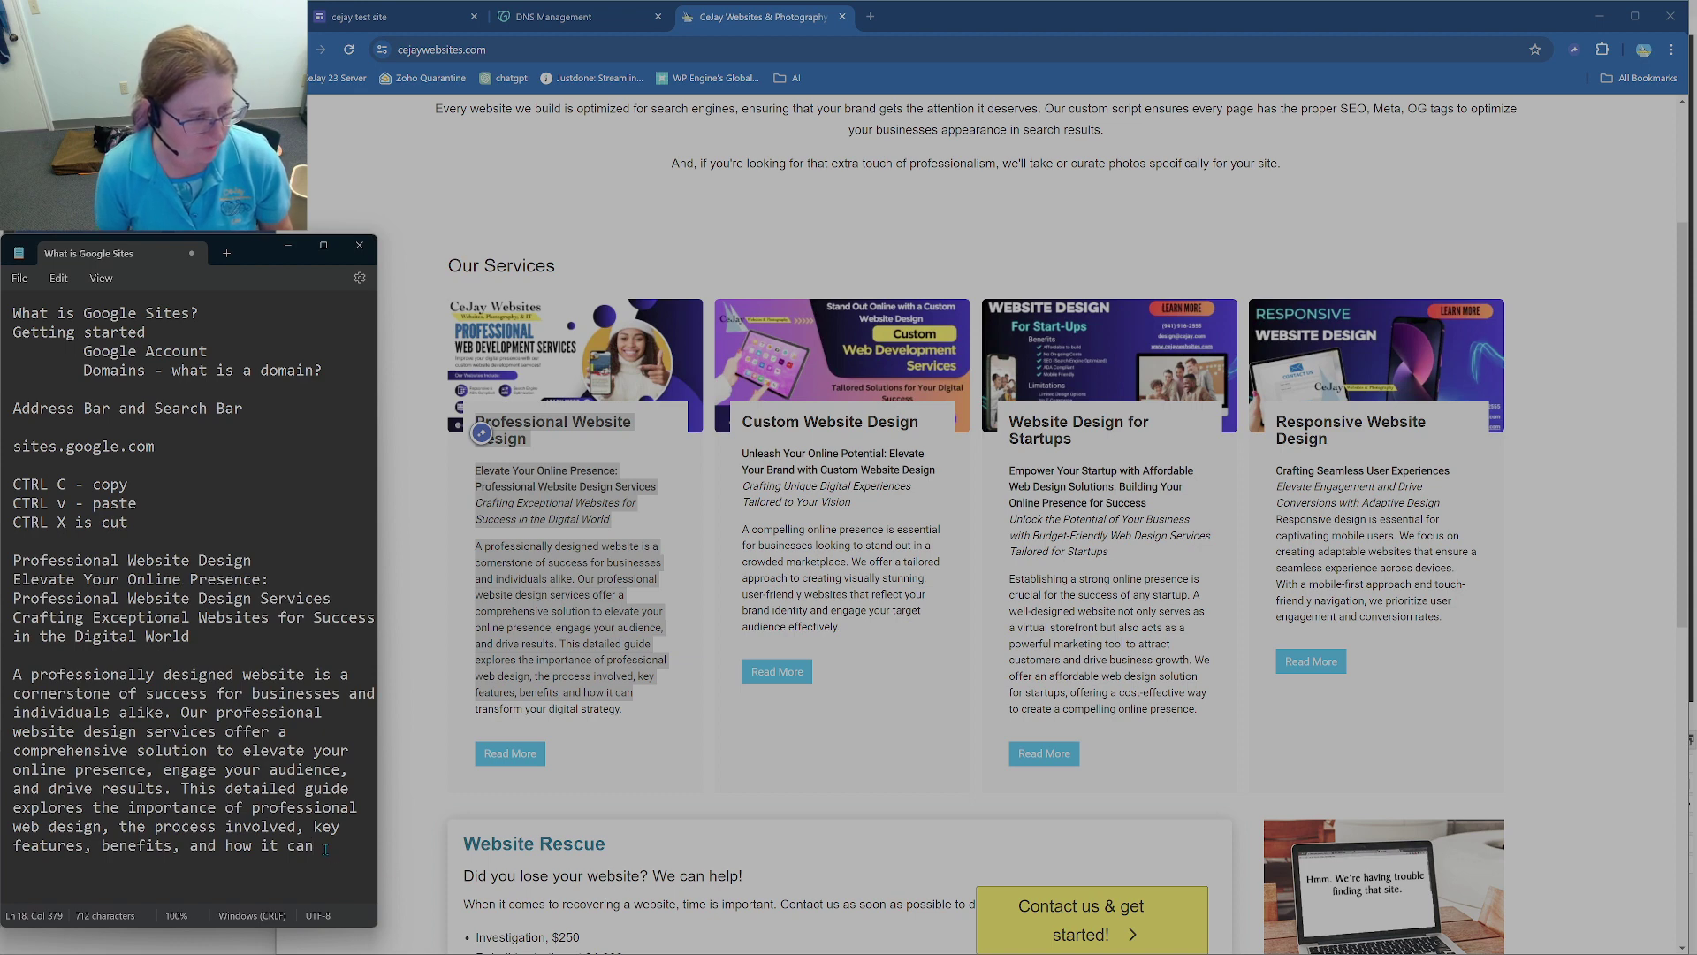
drag(326, 849, 2, 562)
key(ctrl+c)
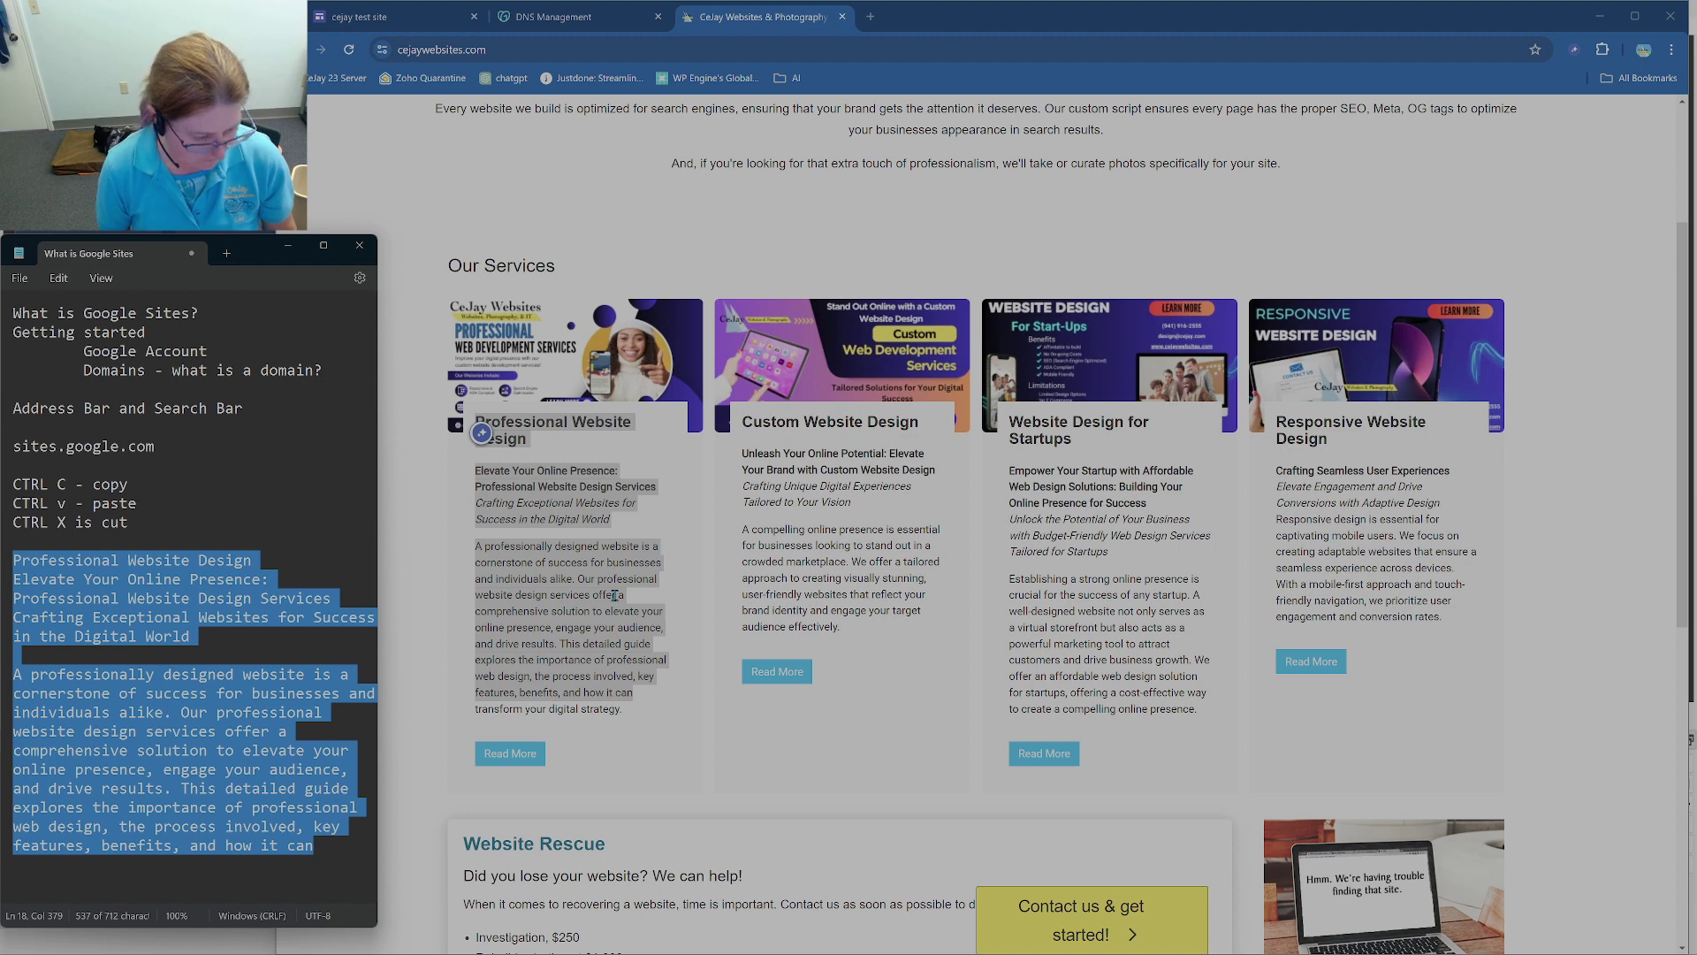
Step: Return to the cejay test site editor and paste the Professional Website Design text beneath the first image
click(566, 16)
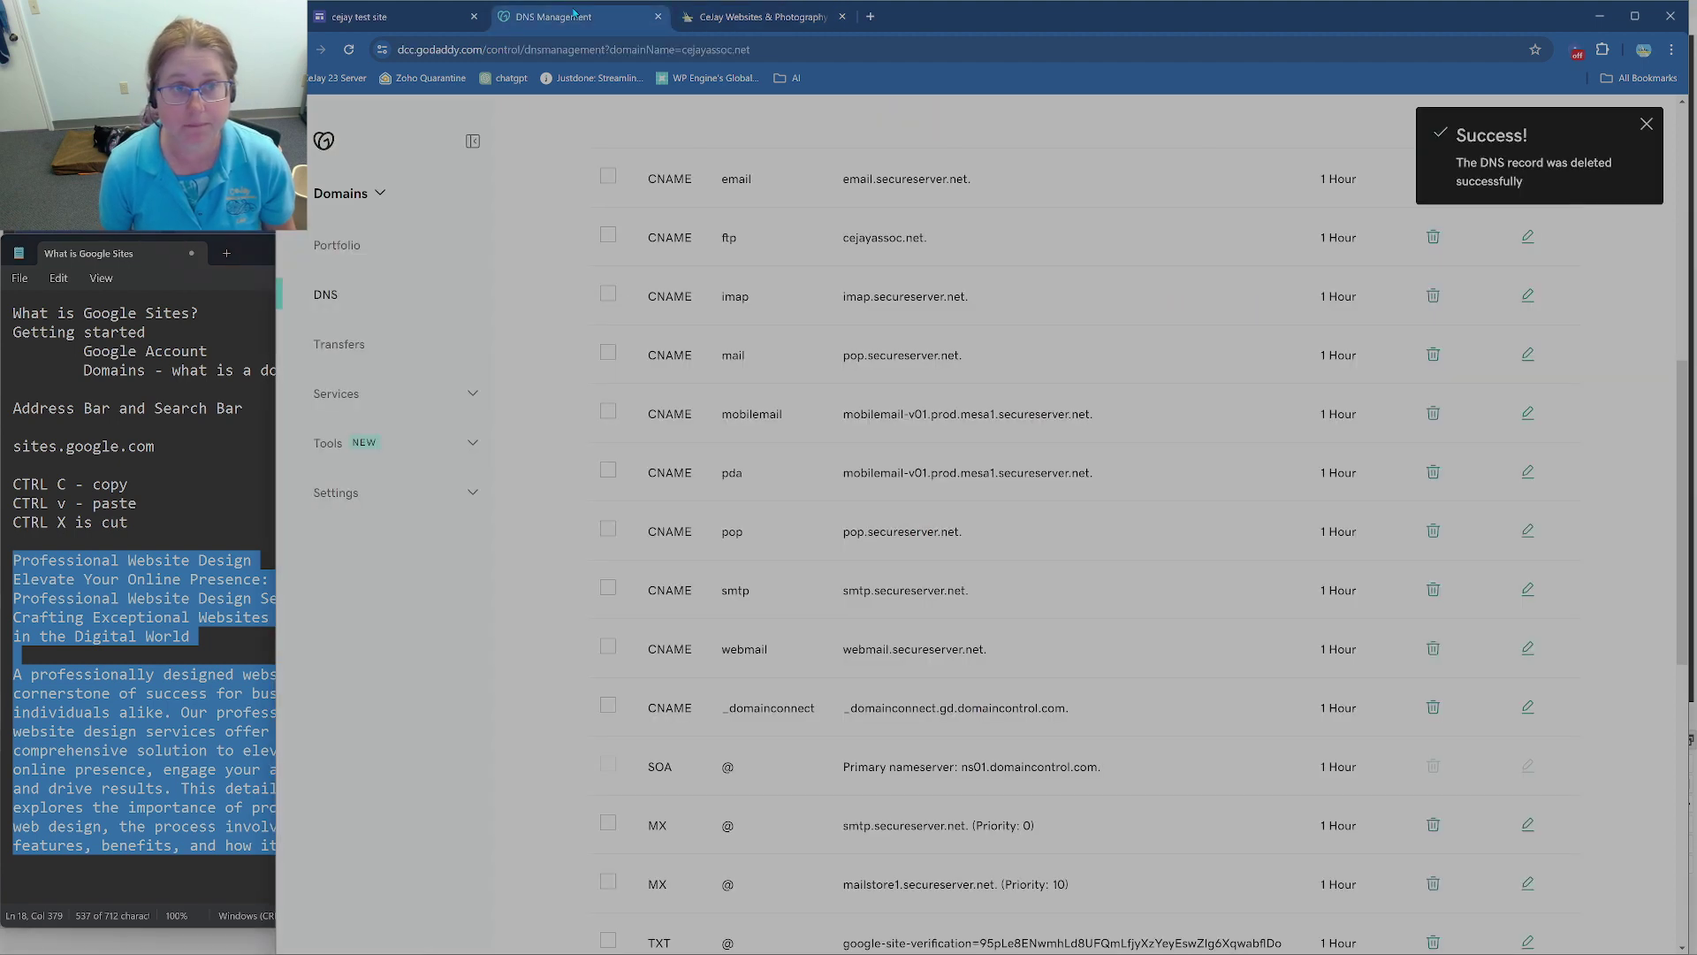
click(372, 17)
click(528, 741)
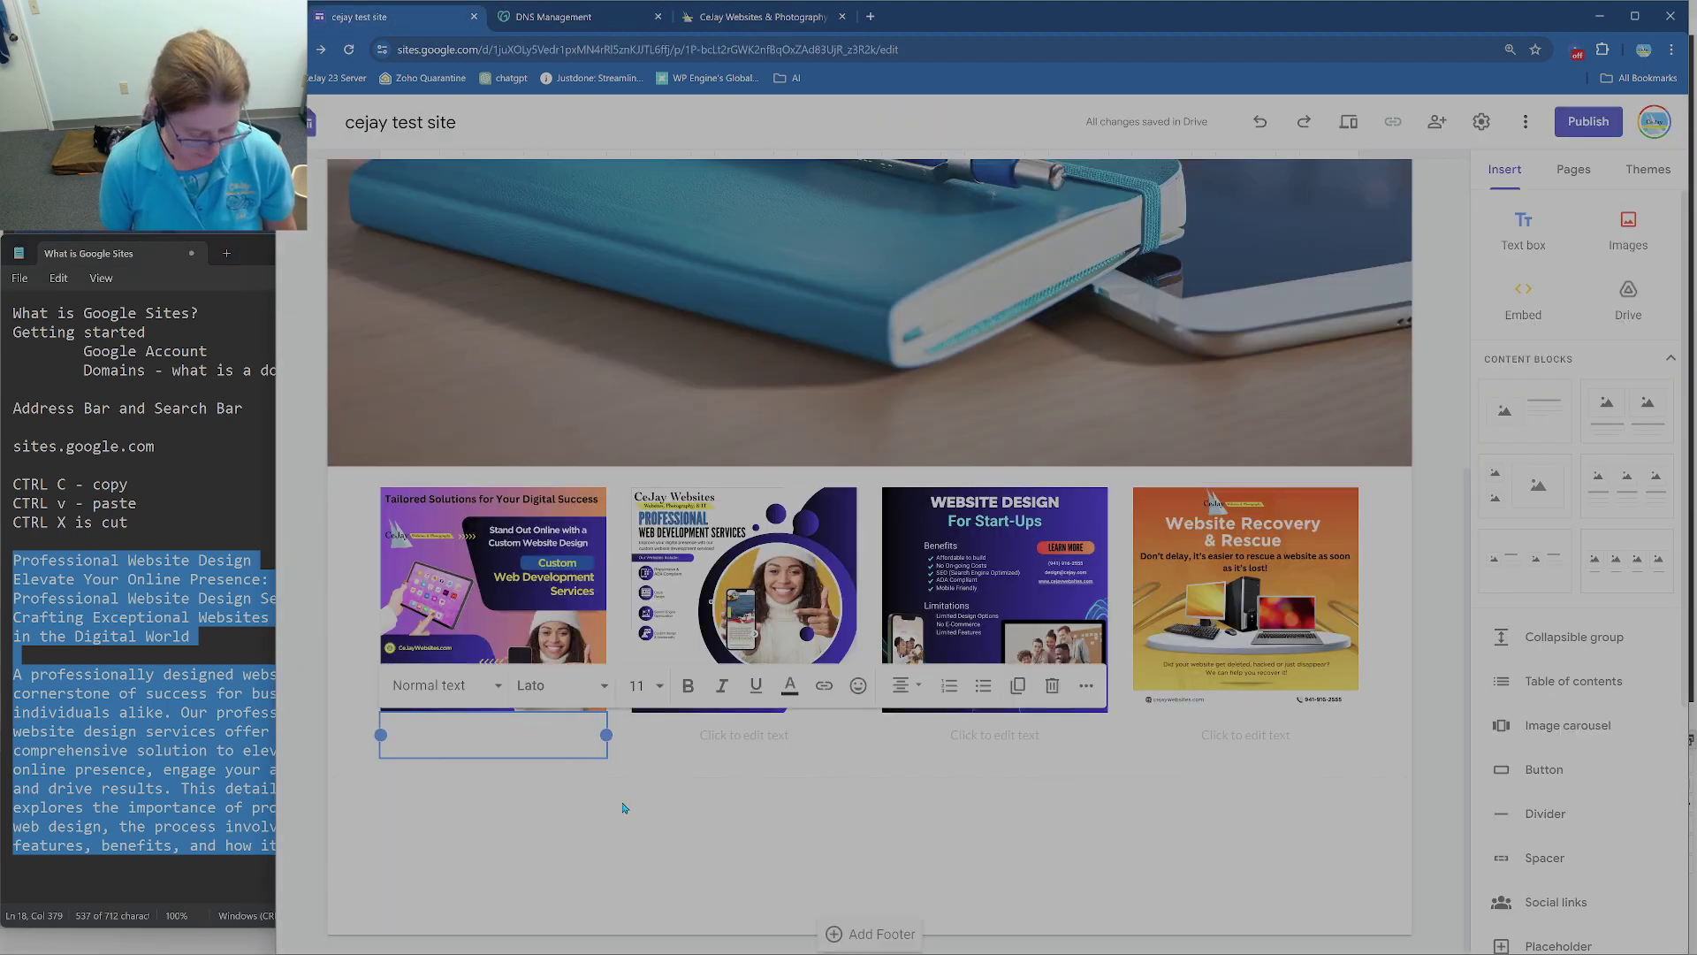
key(ctrl+v)
Step: Copy the home page's Custom Website Design text, paste it over the Professional Website Design text in Notepad, and copy it as plain text
click(726, 17)
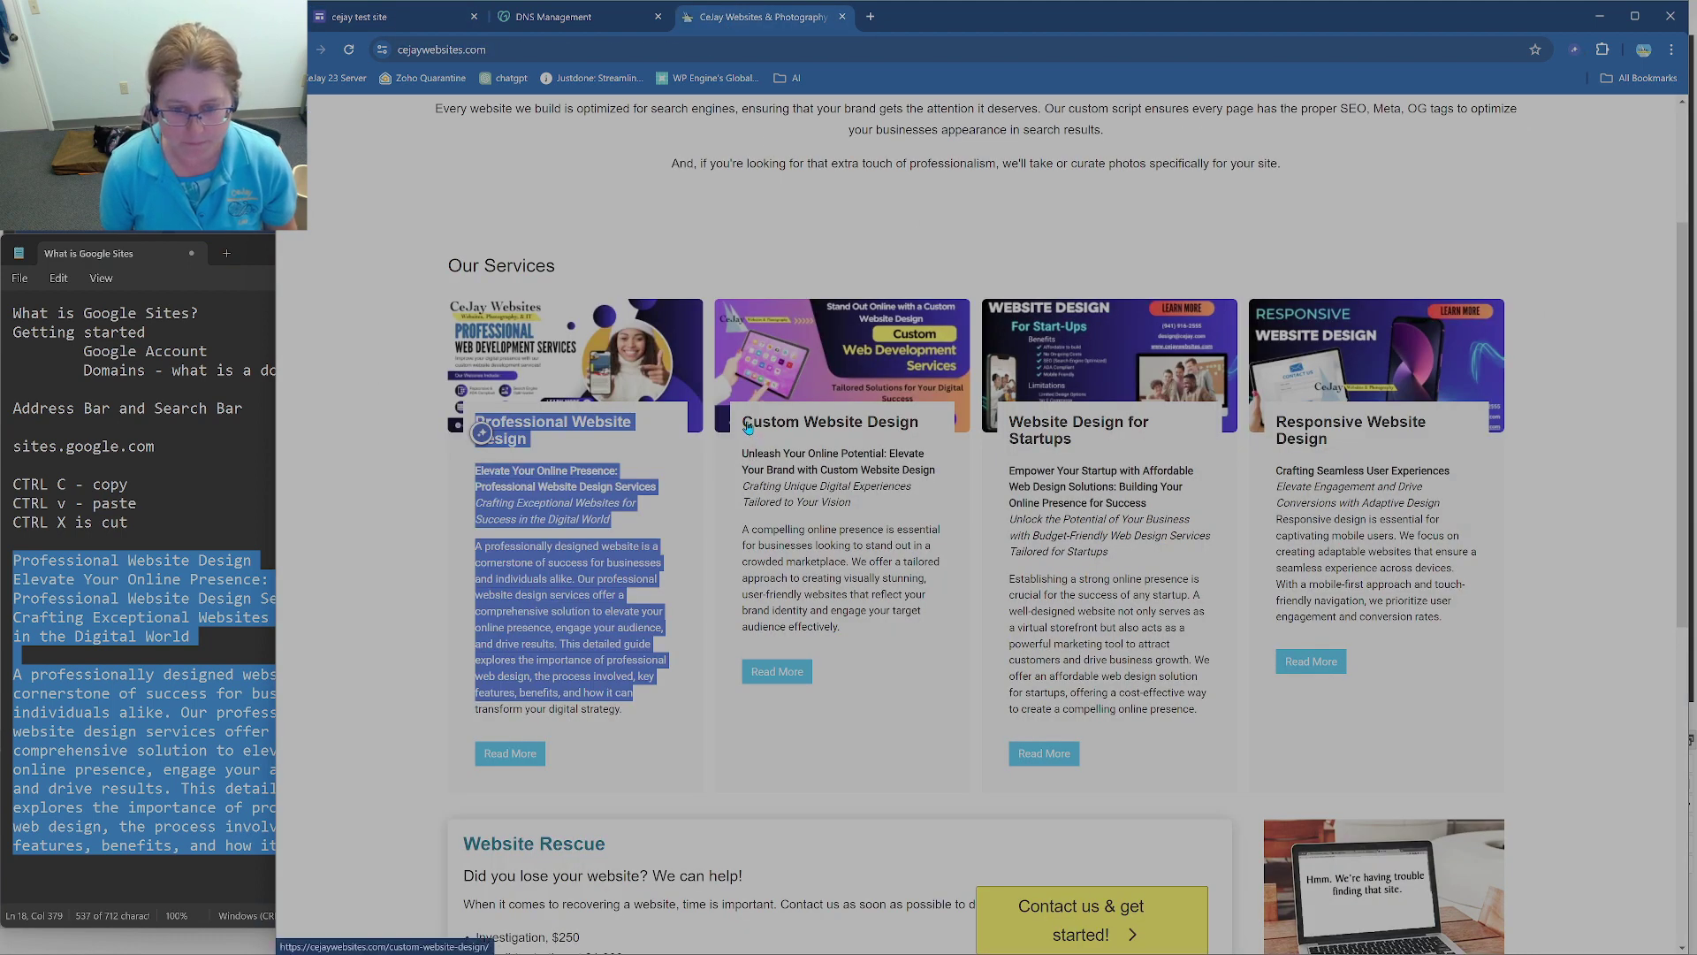
drag(744, 424, 887, 631)
key(ctrl+c)
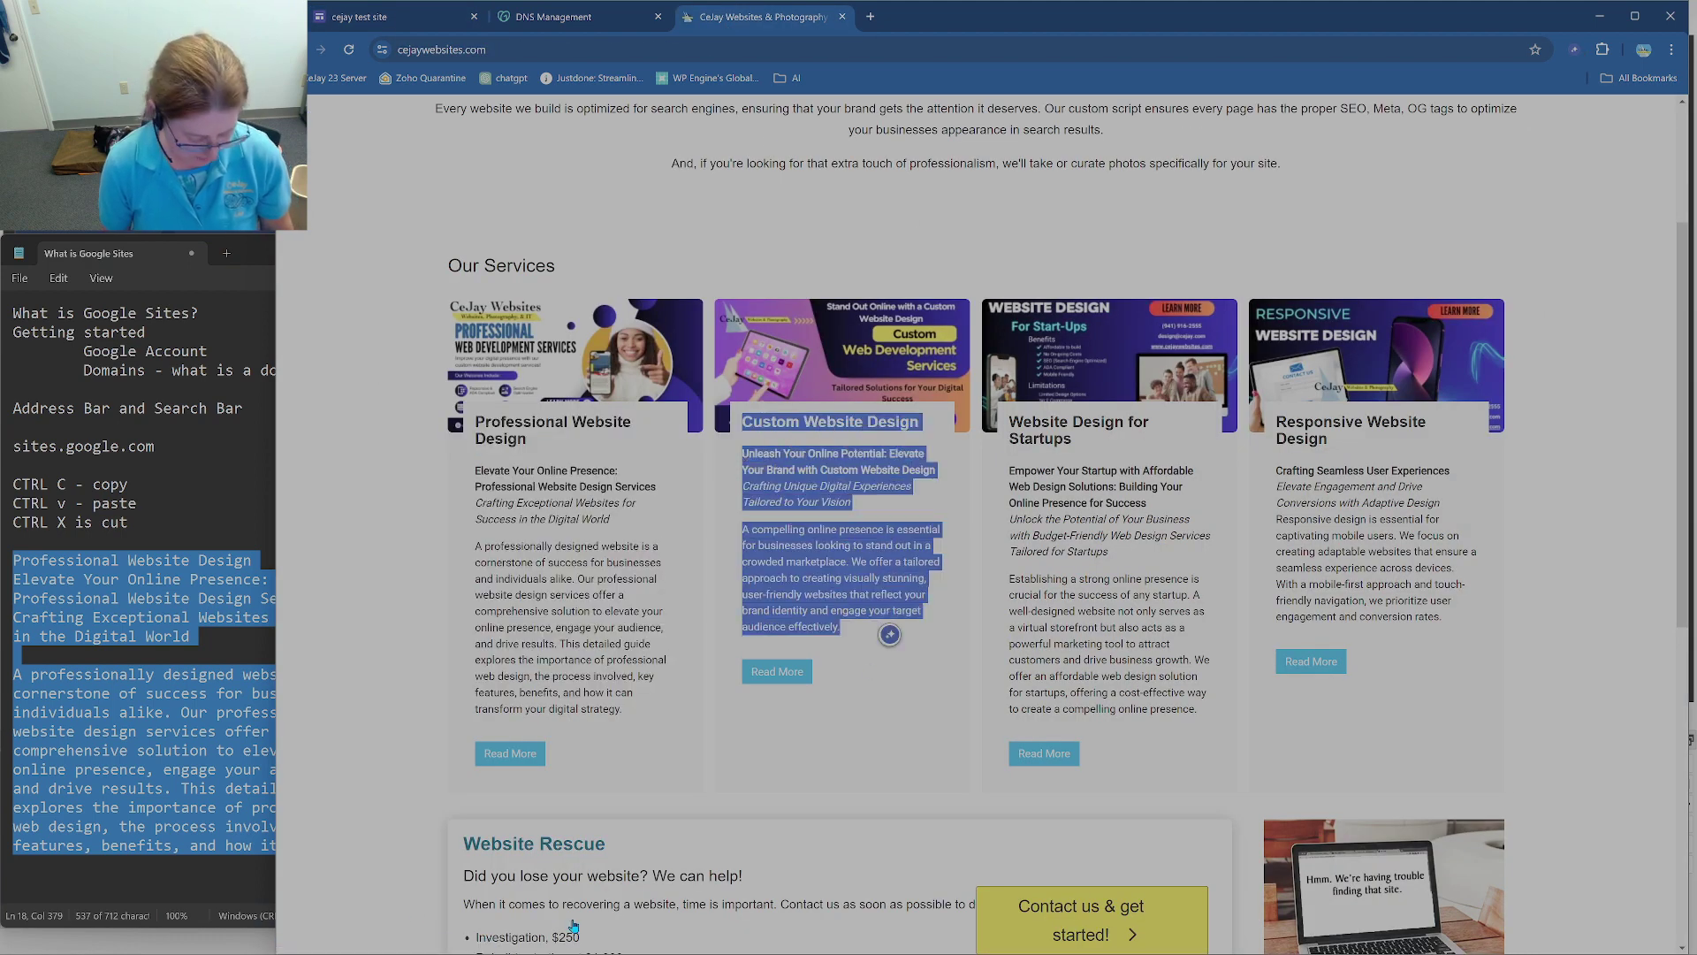
drag(312, 845, 3, 563)
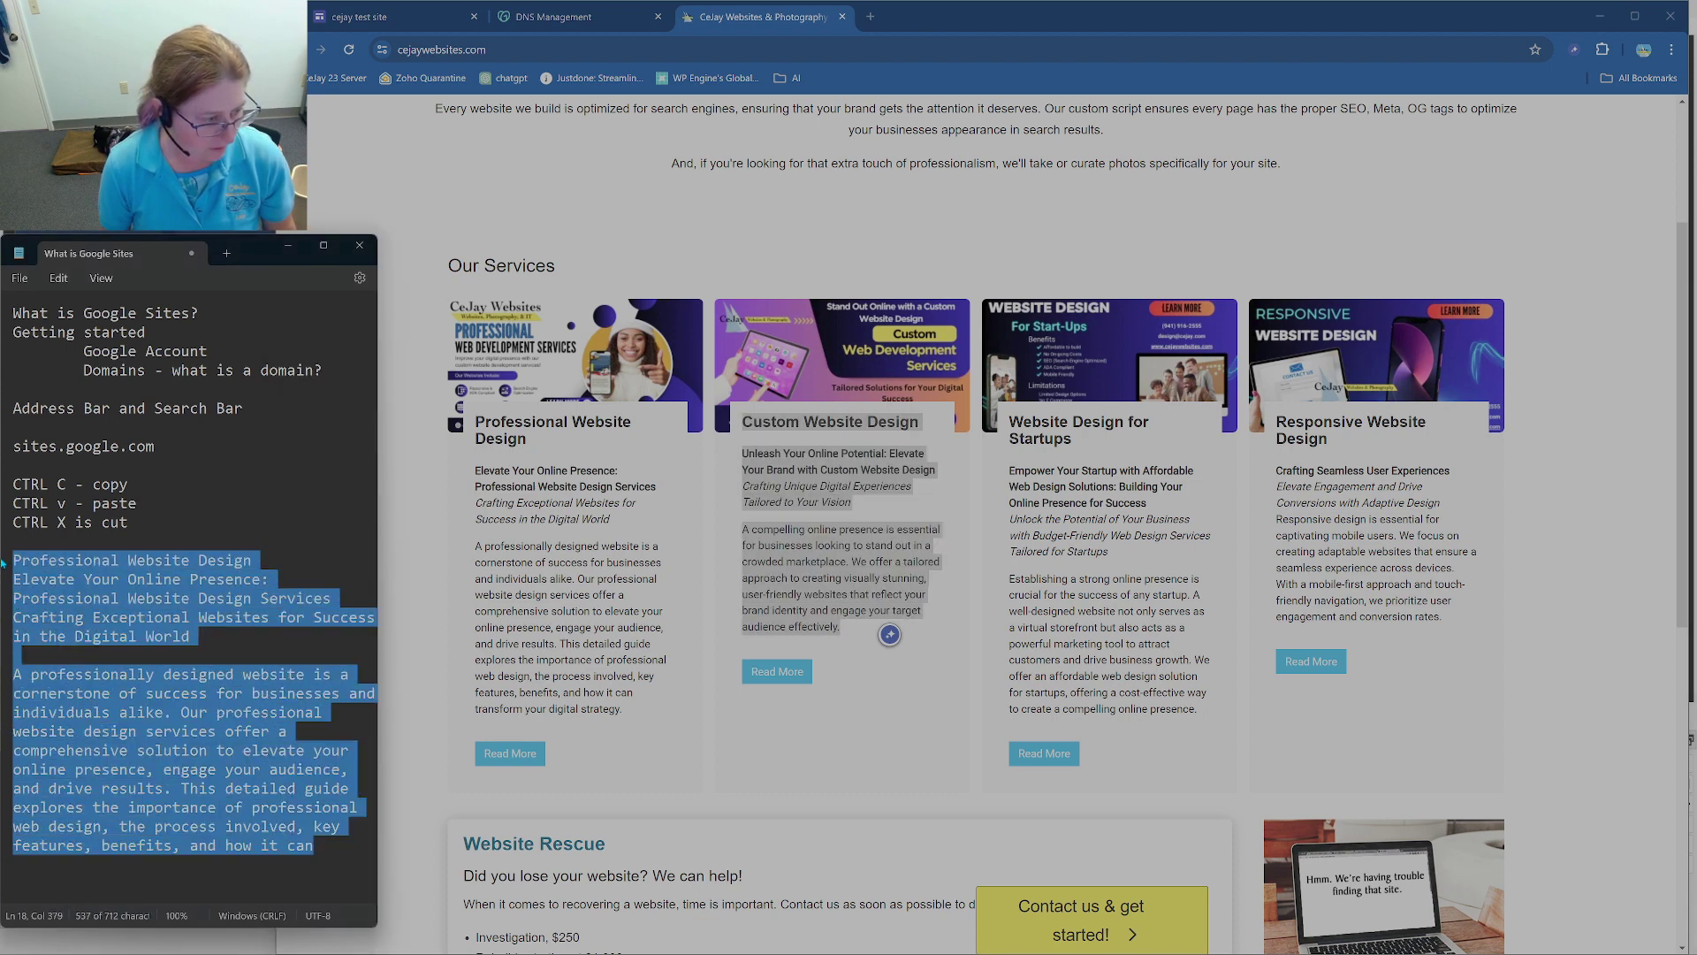
key(ctrl+v)
drag(188, 785, 2, 567)
key(ctrl+c)
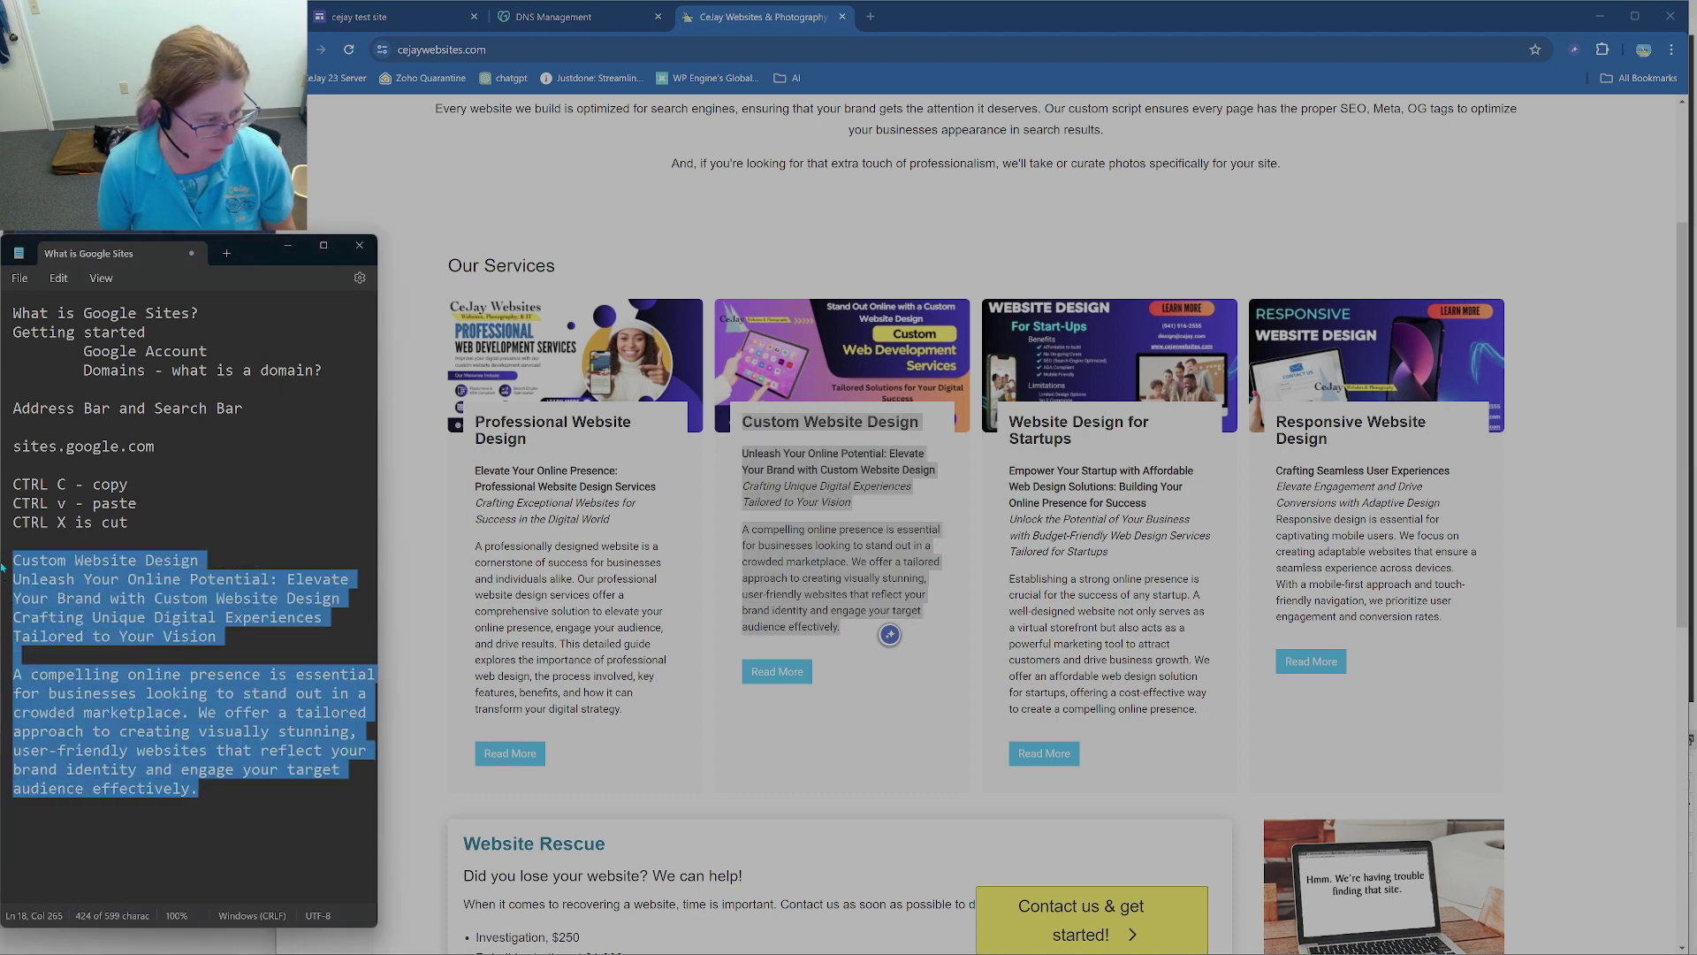
Step: Return to the cejay test site editor and paste the Custom Website Design text beneath the second image
click(380, 17)
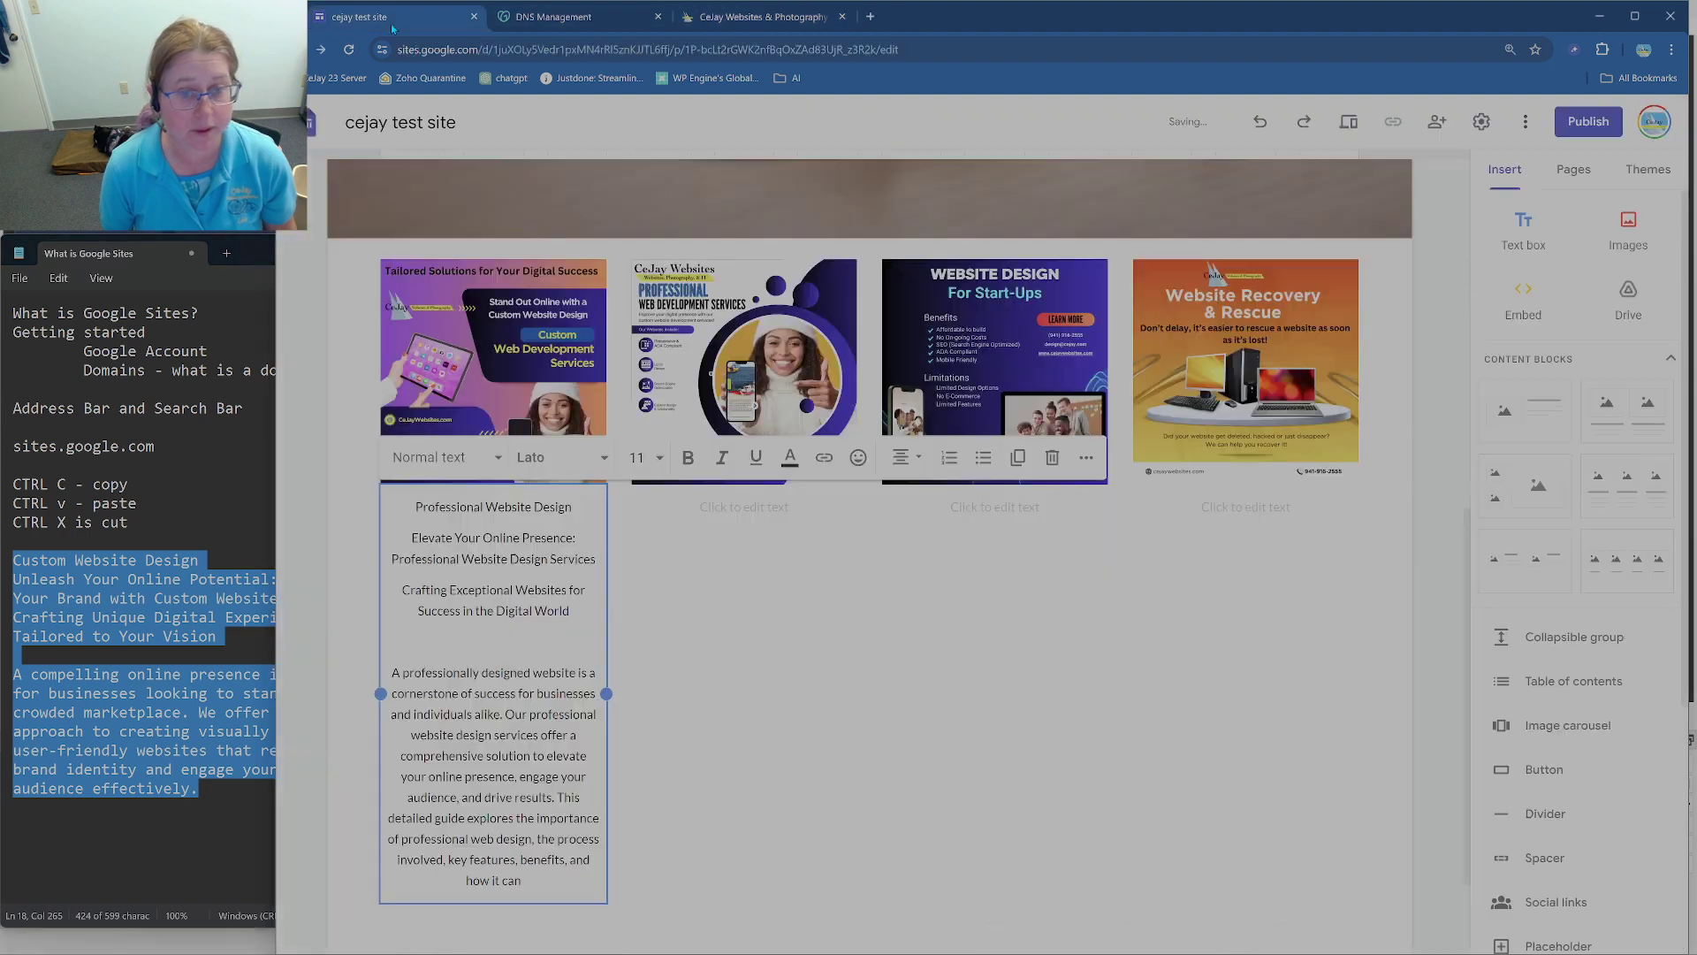
click(745, 506)
key(ctrl+v)
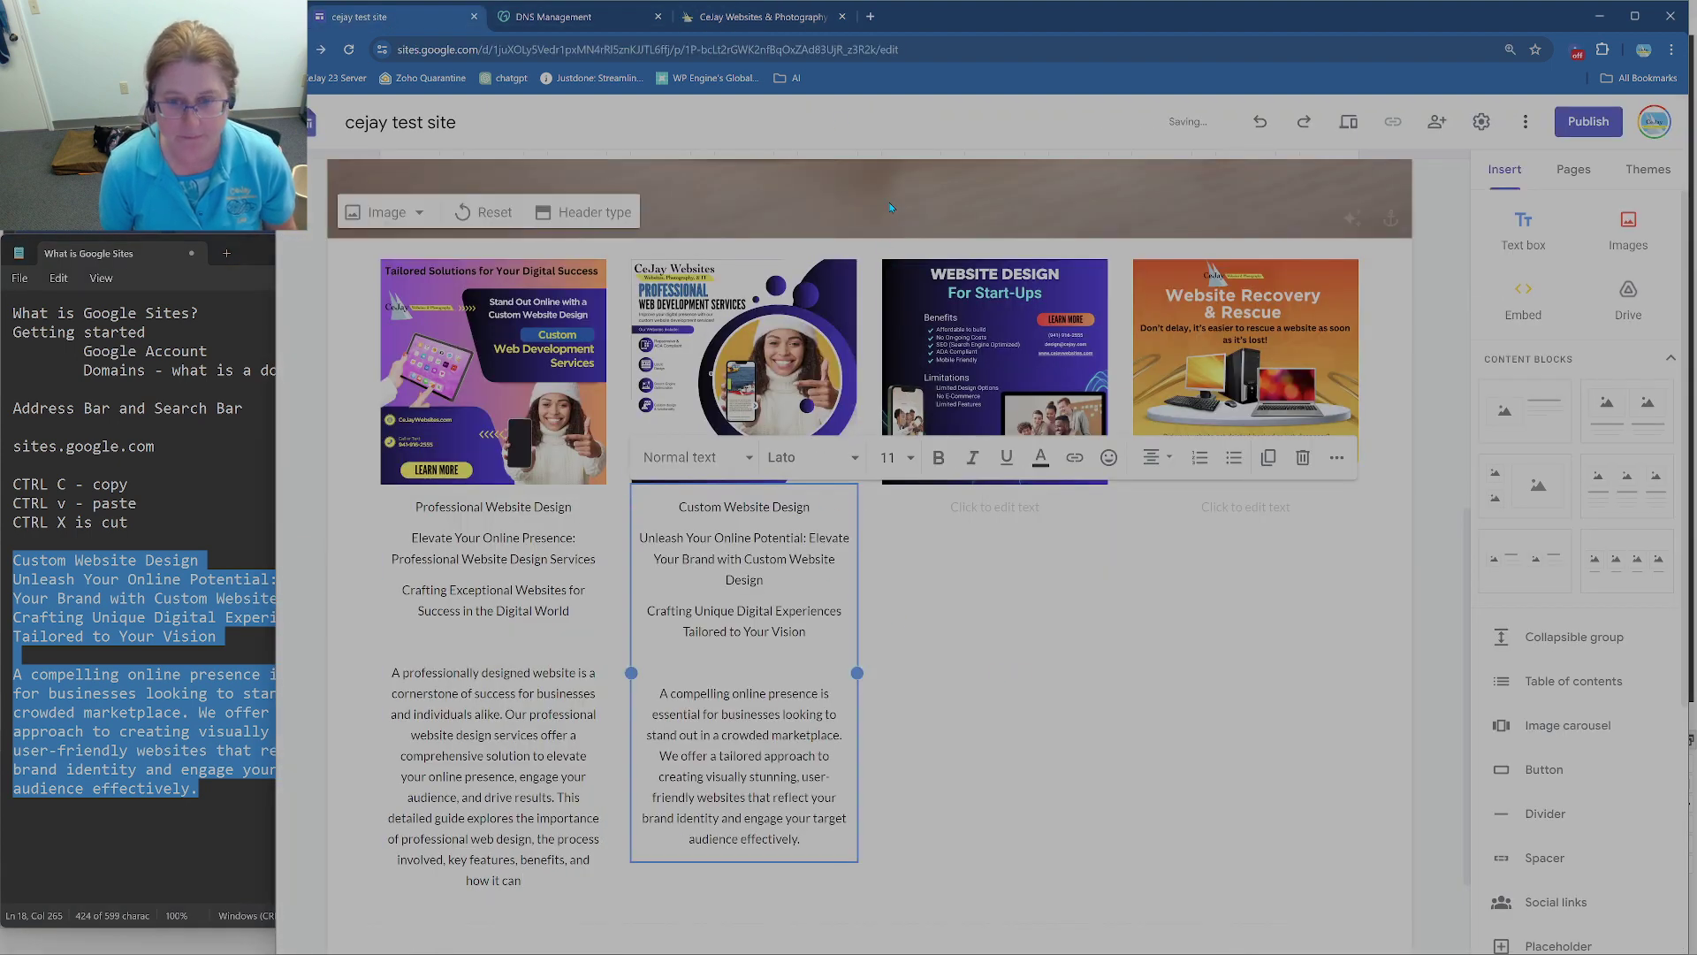
Step: Copy the home page's Website Design for Startups text, paste it over the Custom Website Design text in Notepad, and copy it as plain text
click(783, 19)
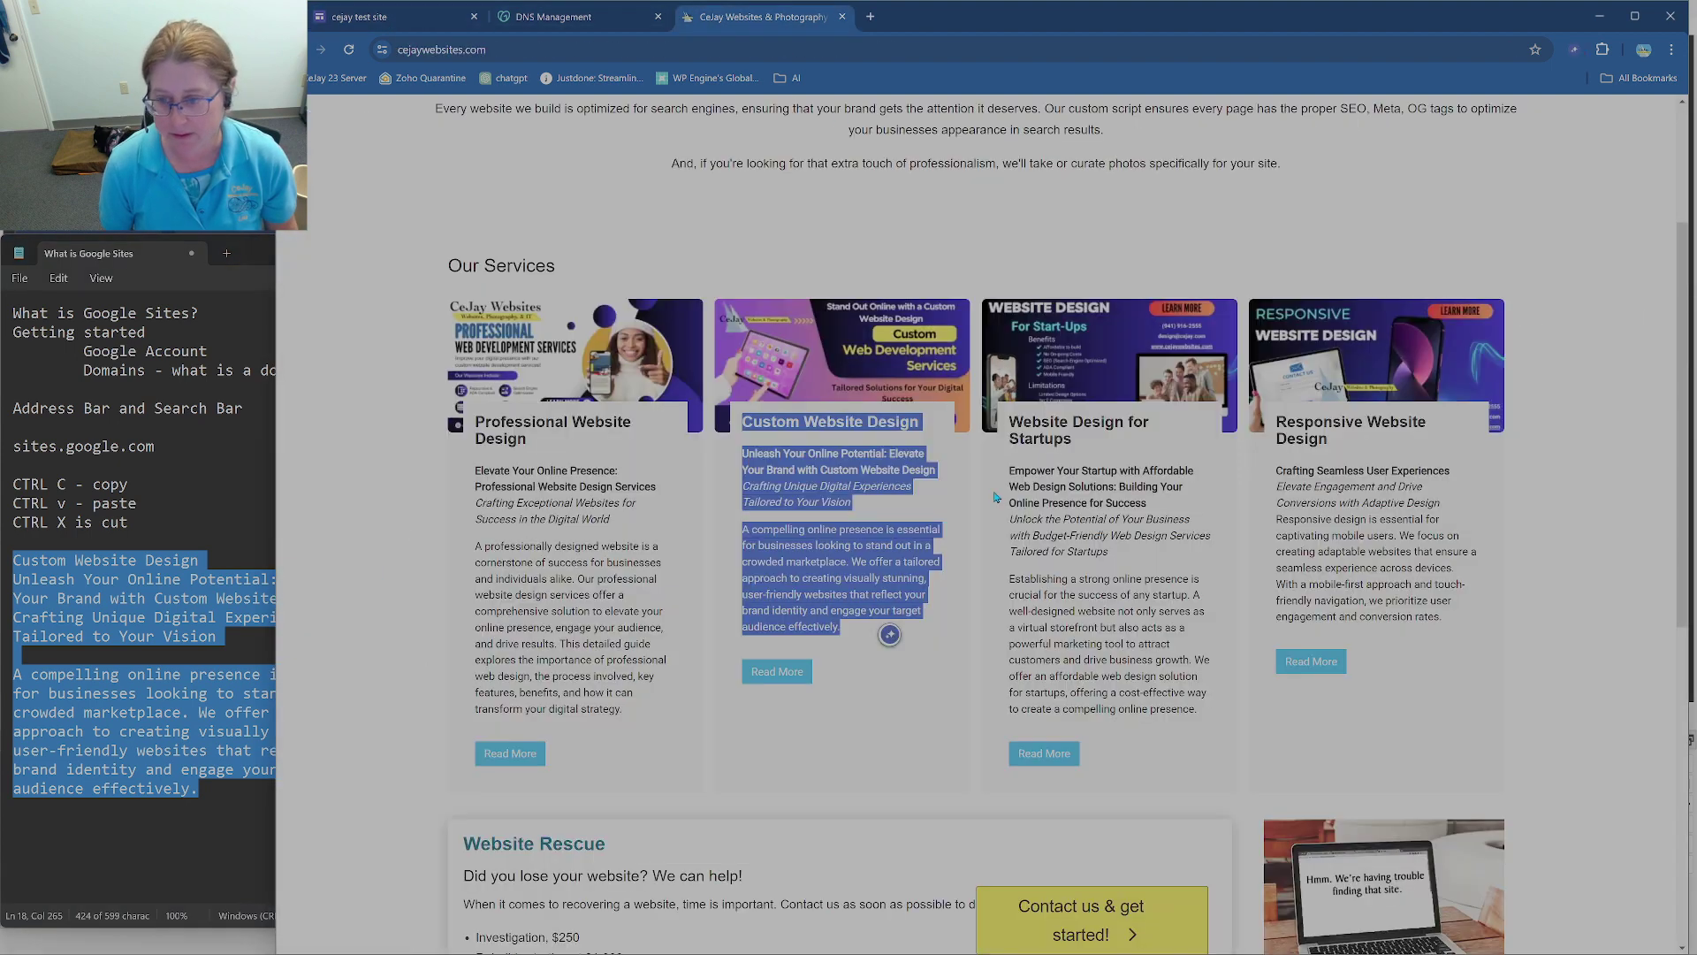
drag(1009, 415, 1207, 717)
key(ctrl+c)
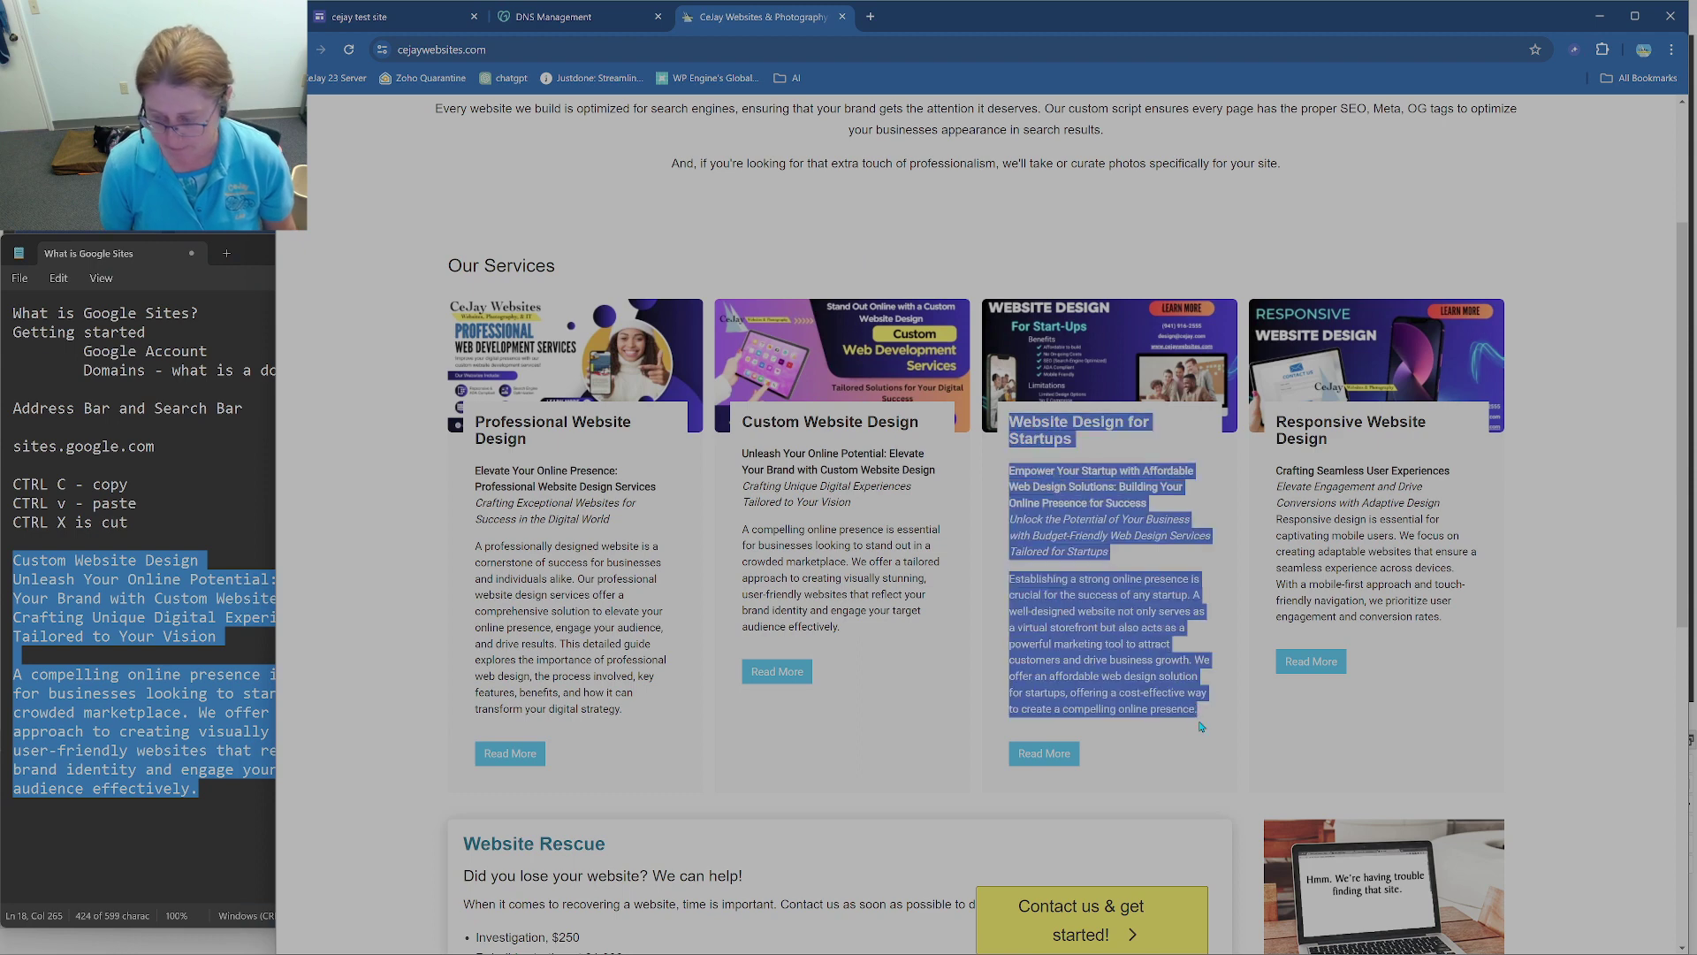
click(199, 794)
drag(199, 794, 2, 570)
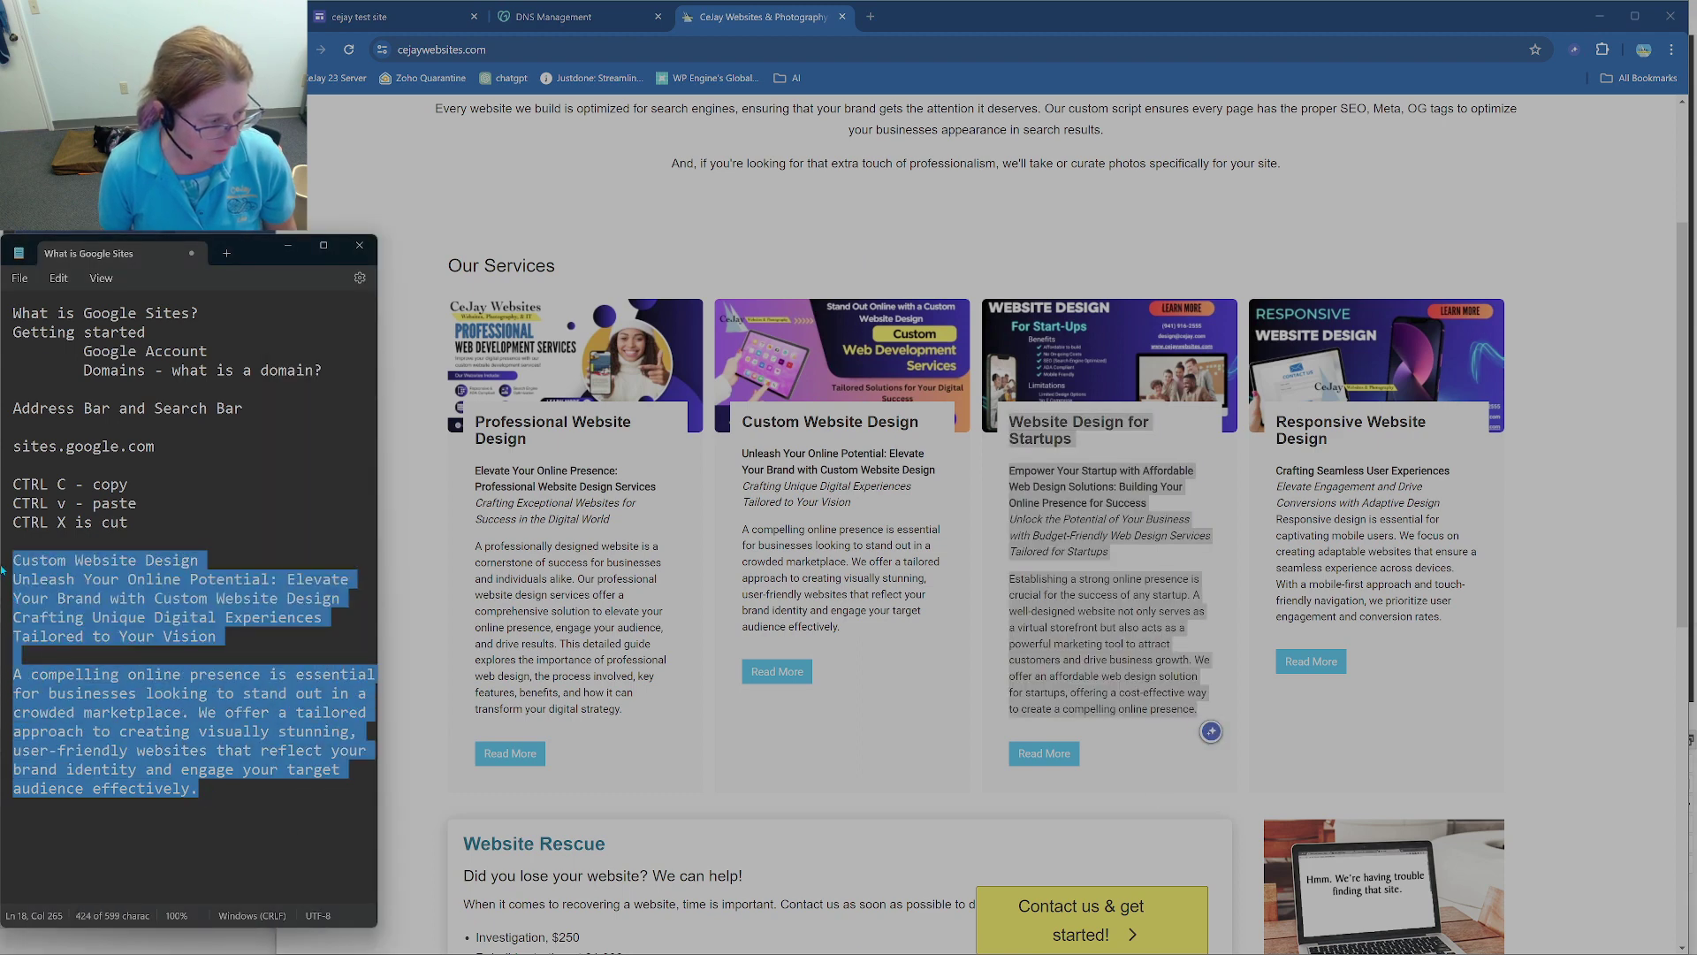
key(ctrl+v)
drag(256, 852, 2, 528)
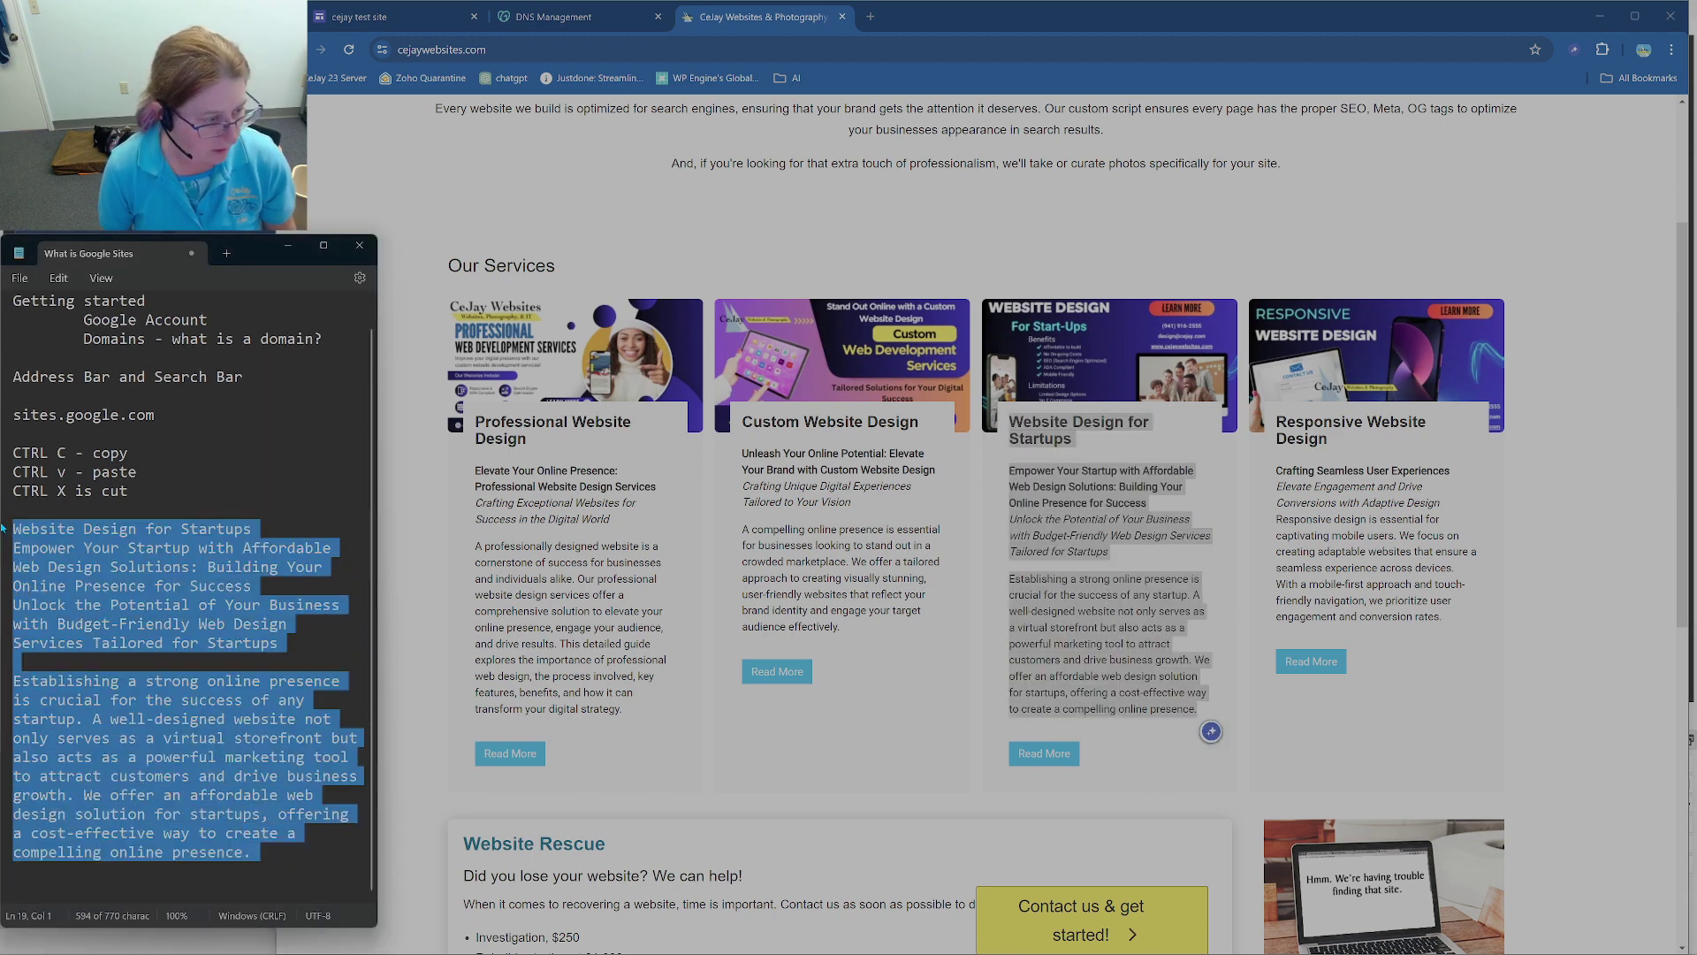
Step: Return to the cejay test site editor and paste the Website Design for Startups text beneath the third image
click(402, 17)
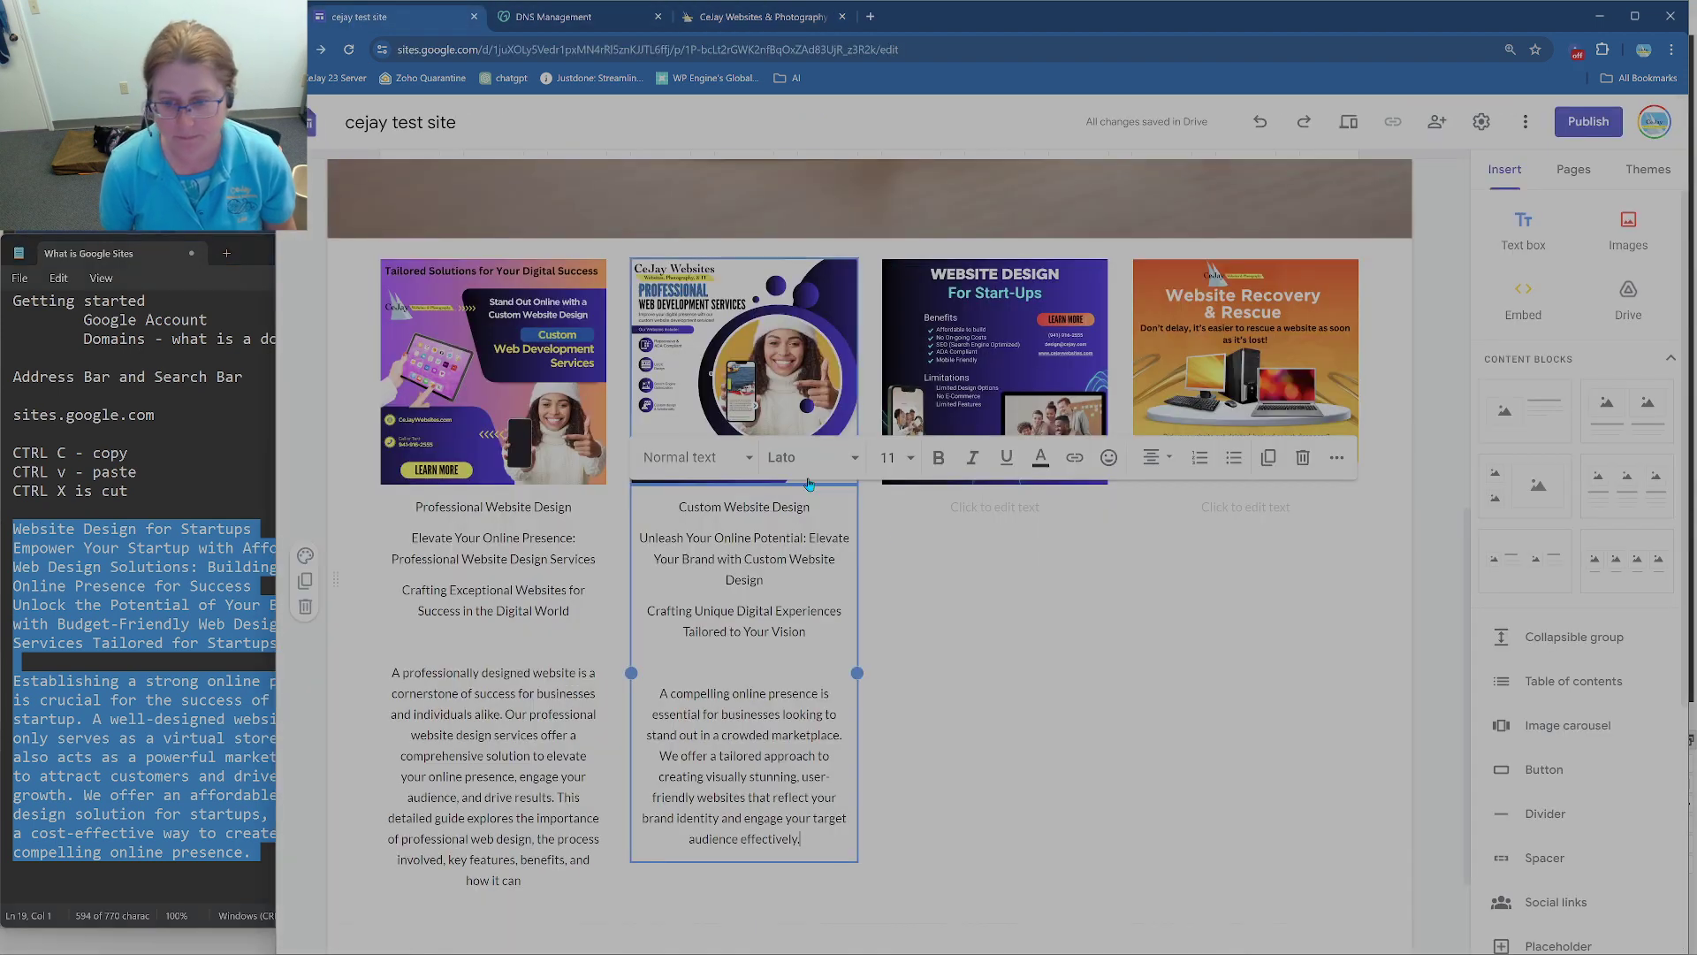
click(997, 505)
key(ctrl+v)
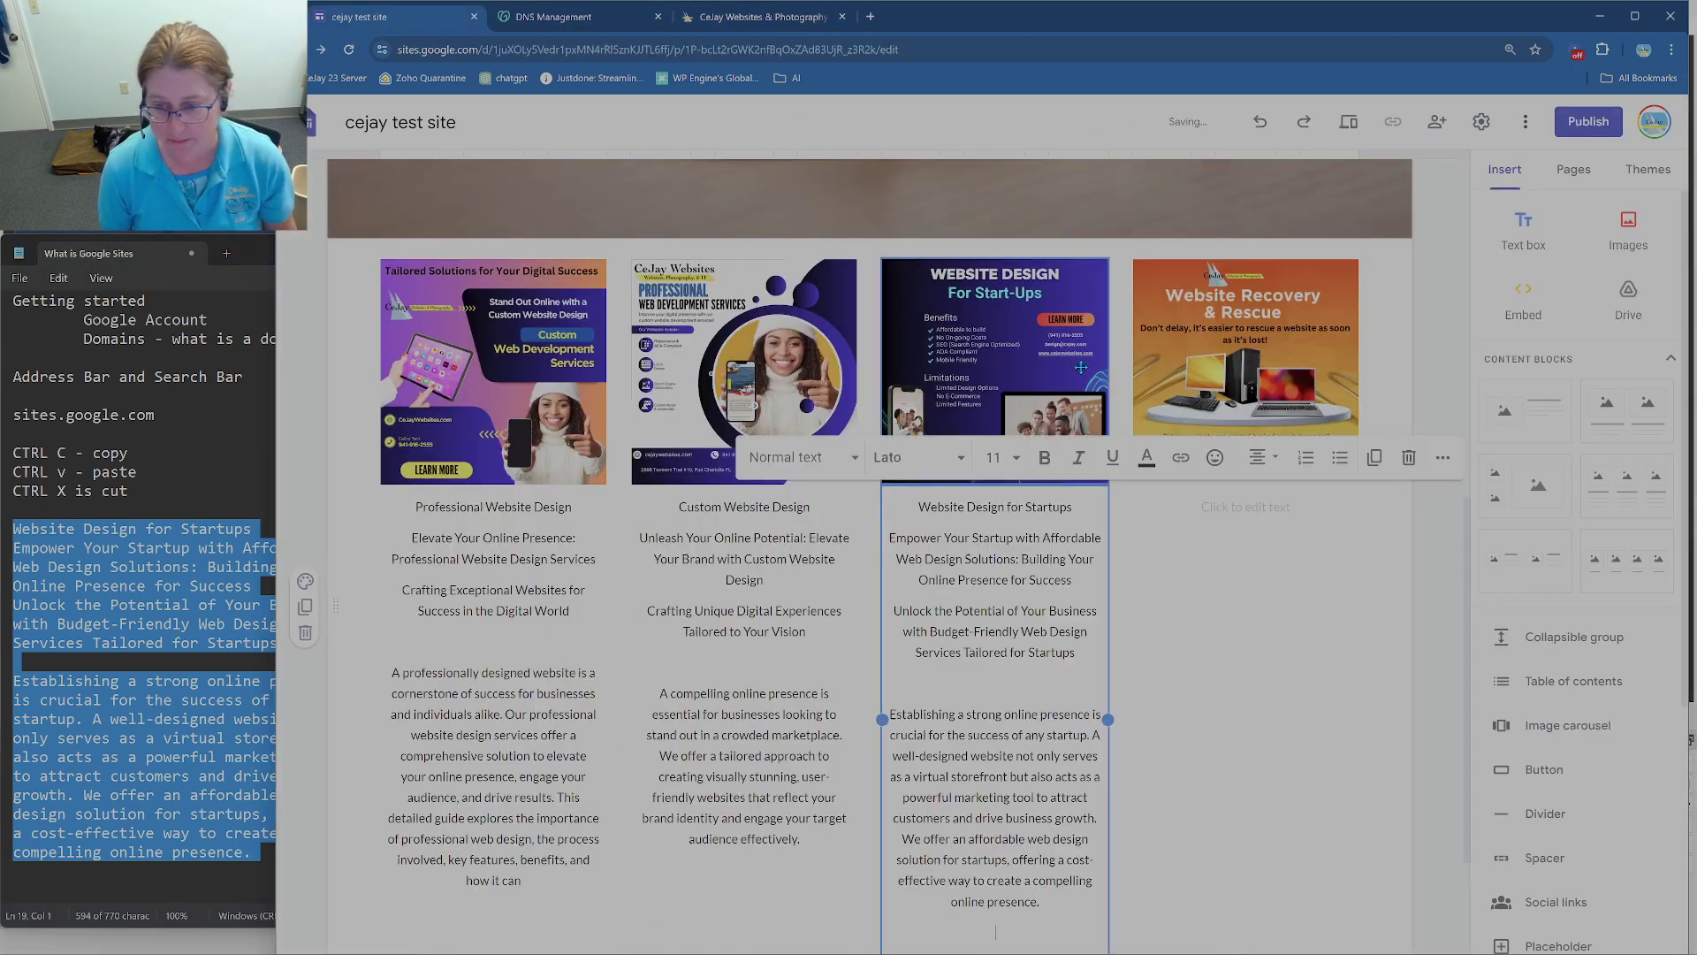
Step: On the CeJay Websites home page, copy the Website Rescue text from "Did you lose your website?" through "Rebuilds starting at $1,000"
click(777, 17)
click(1361, 503)
scroll(1450, 602, down, 4)
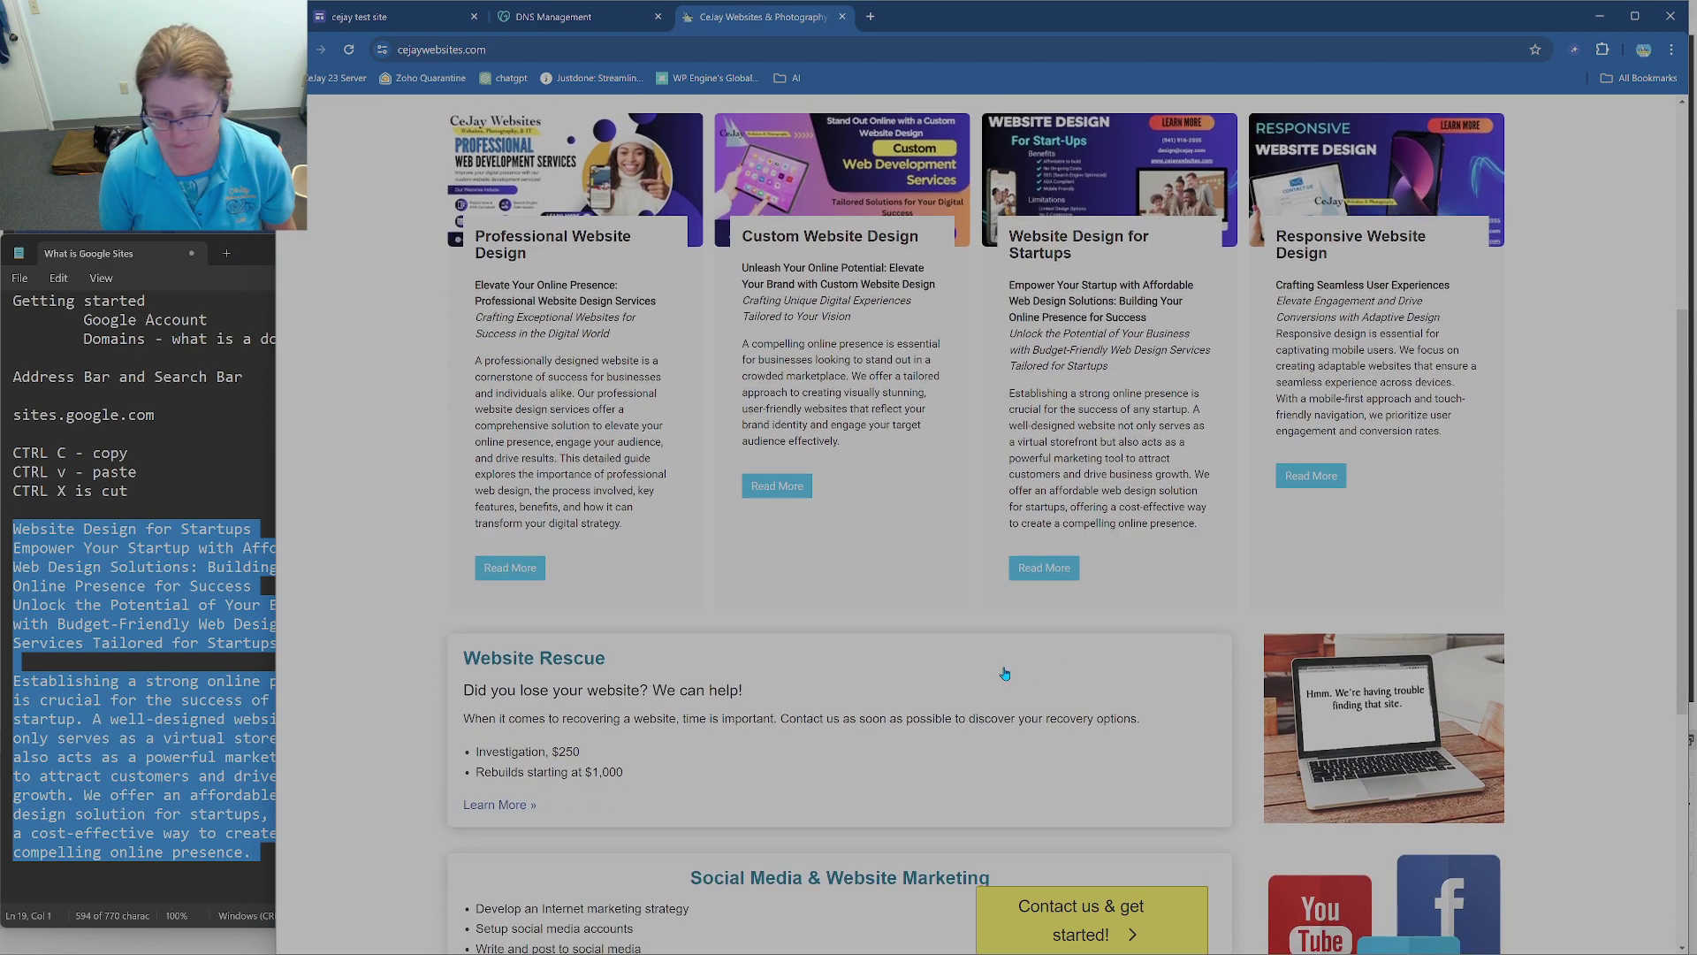
drag(620, 598, 462, 510)
key(ctrl+c)
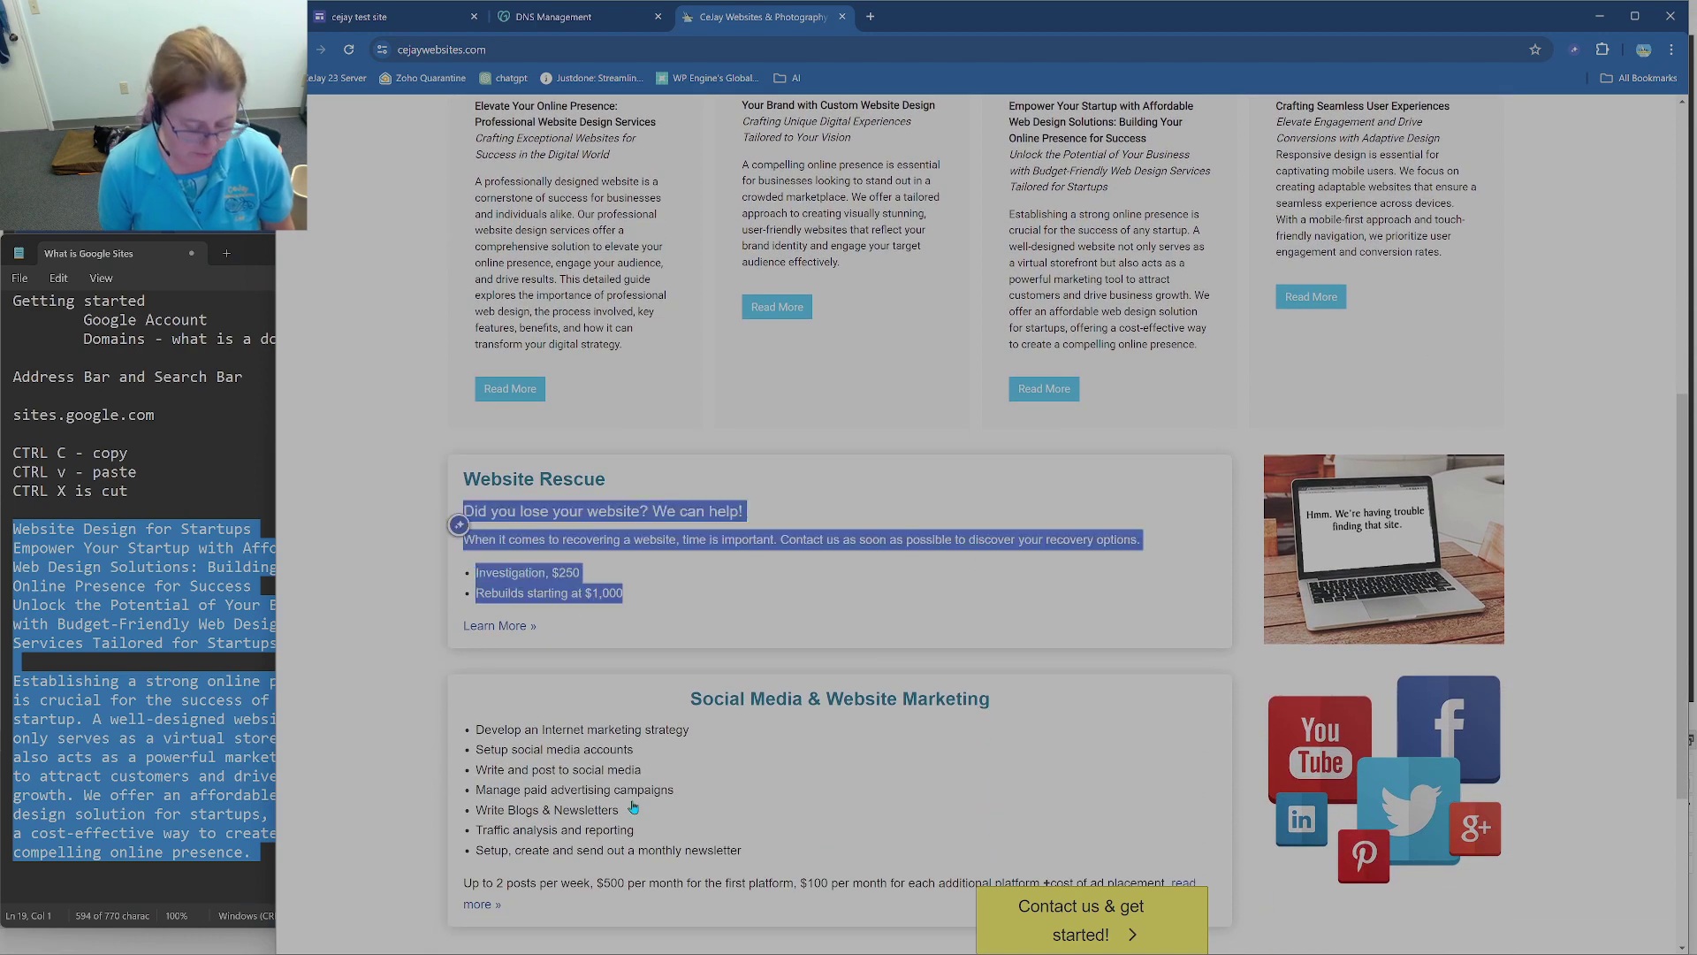
Step: Replace the Startups text in Notepad with the Website Rescue text, then paste it as plain text beneath the site editor's fourth image
click(322, 24)
click(188, 738)
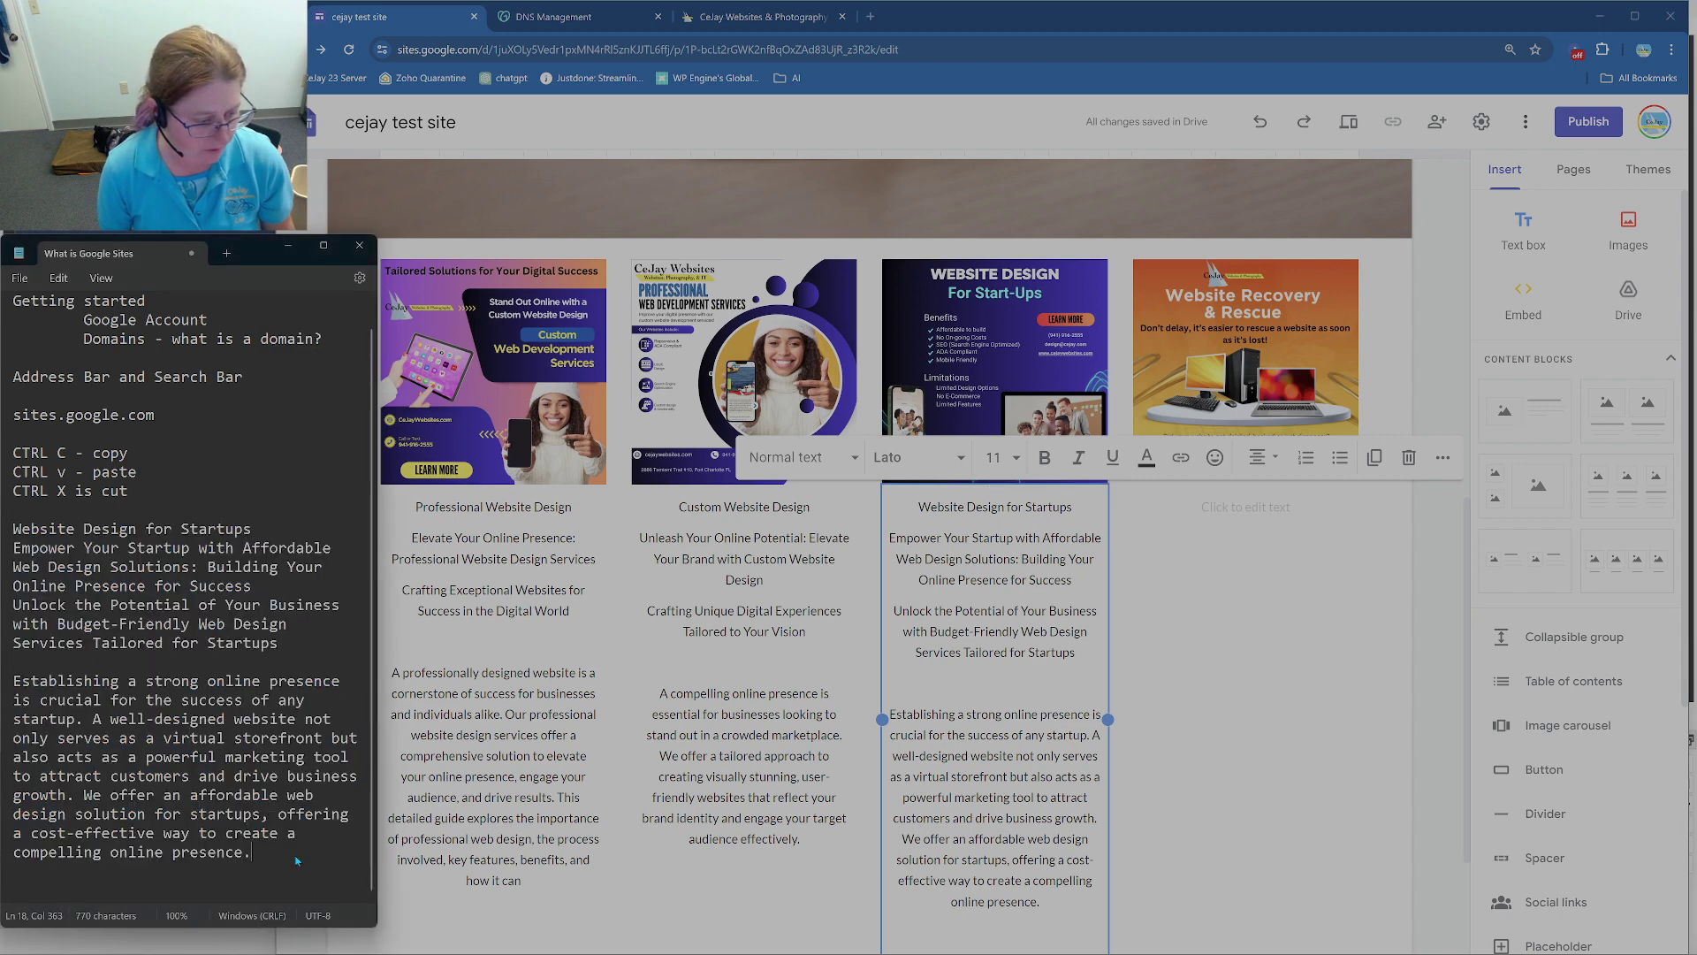
drag(296, 860, 3, 530)
key(ctrl+v)
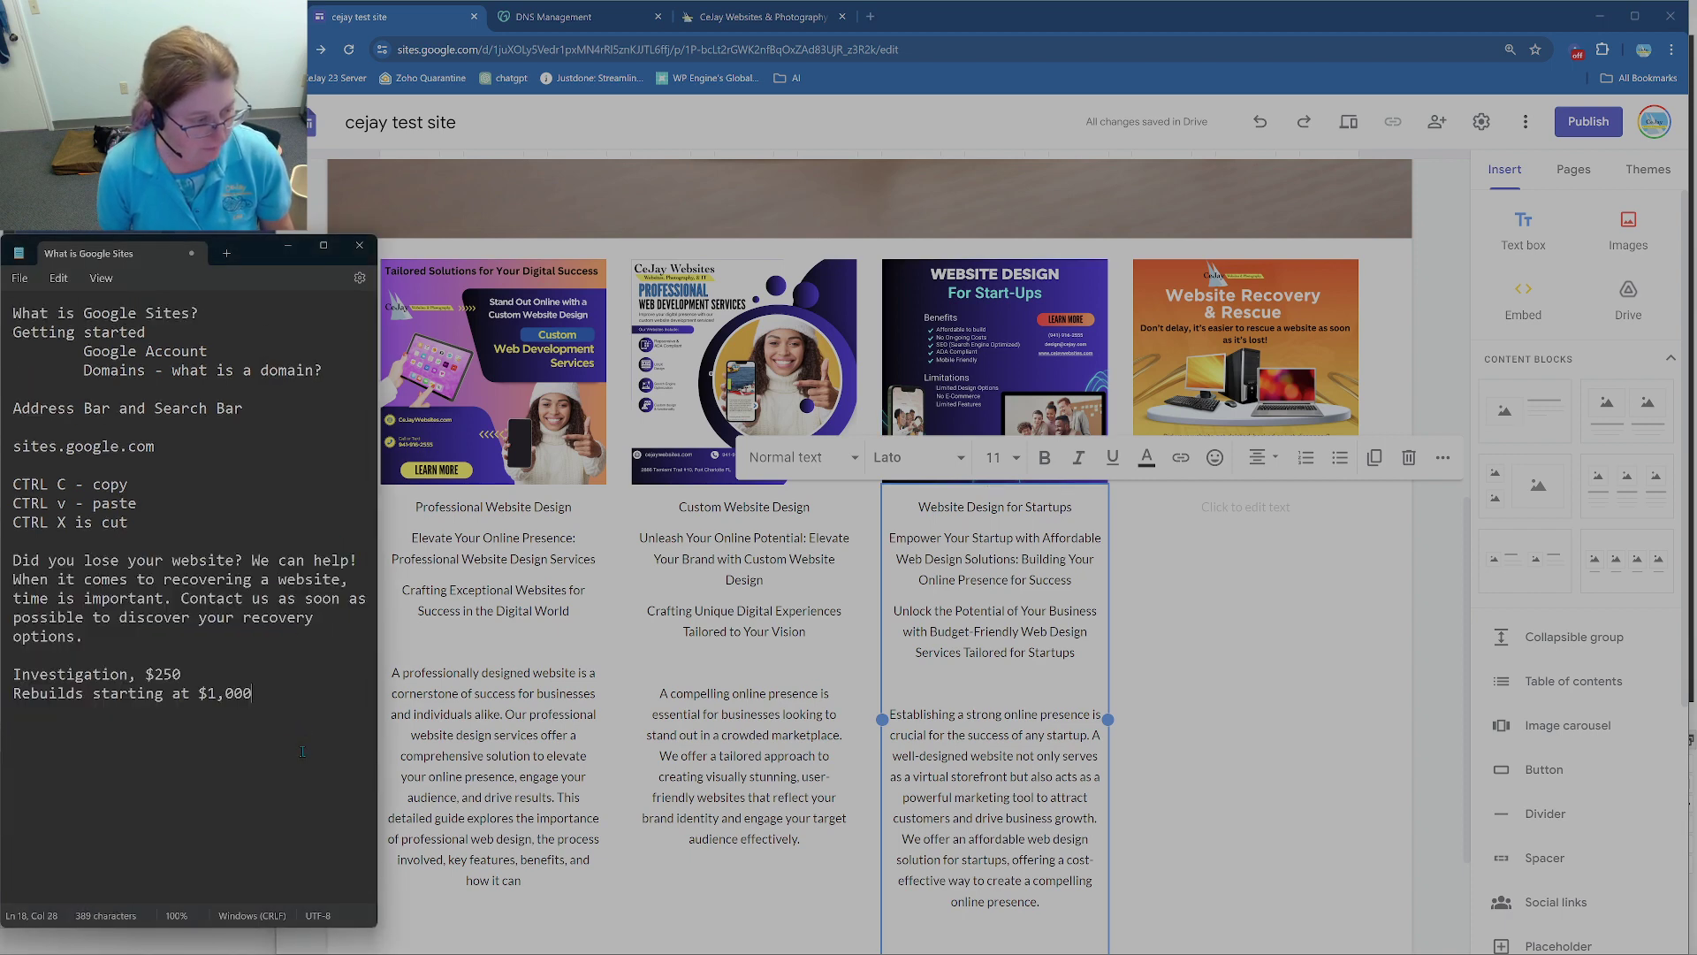
drag(254, 693, 13, 559)
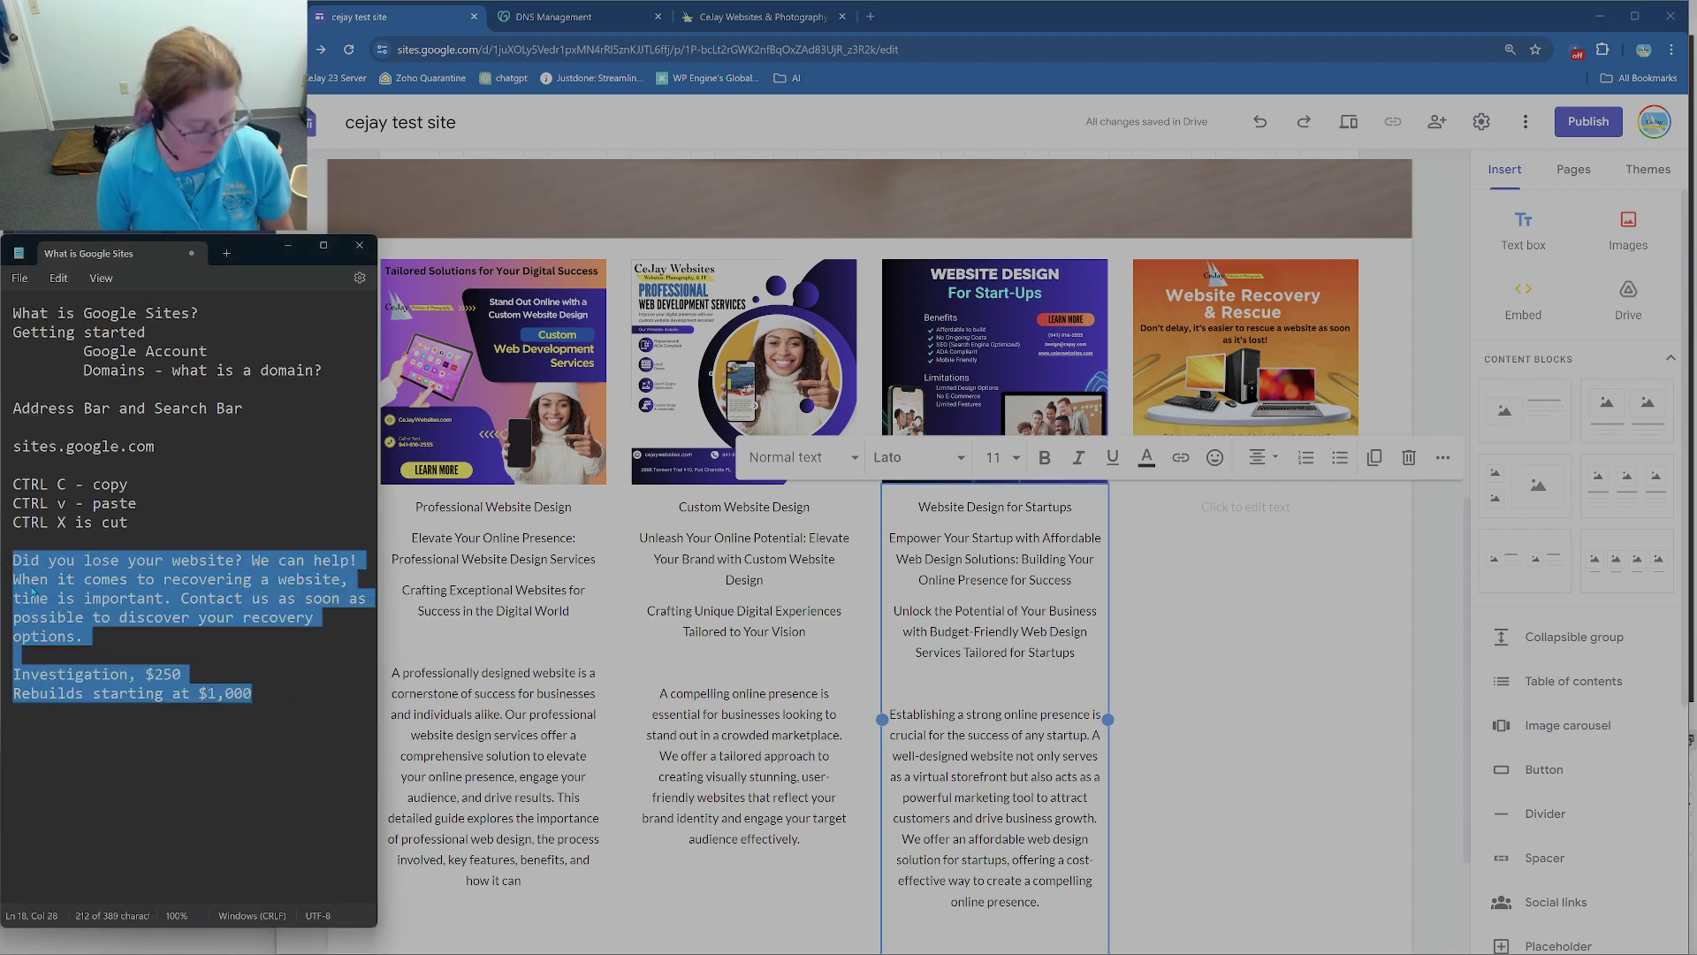
click(1212, 531)
key(ctrl+v)
Step: In the first column, style "Professional Website Design" as Heading and the "Elevate Your Online Presence" line as Subheading
click(457, 545)
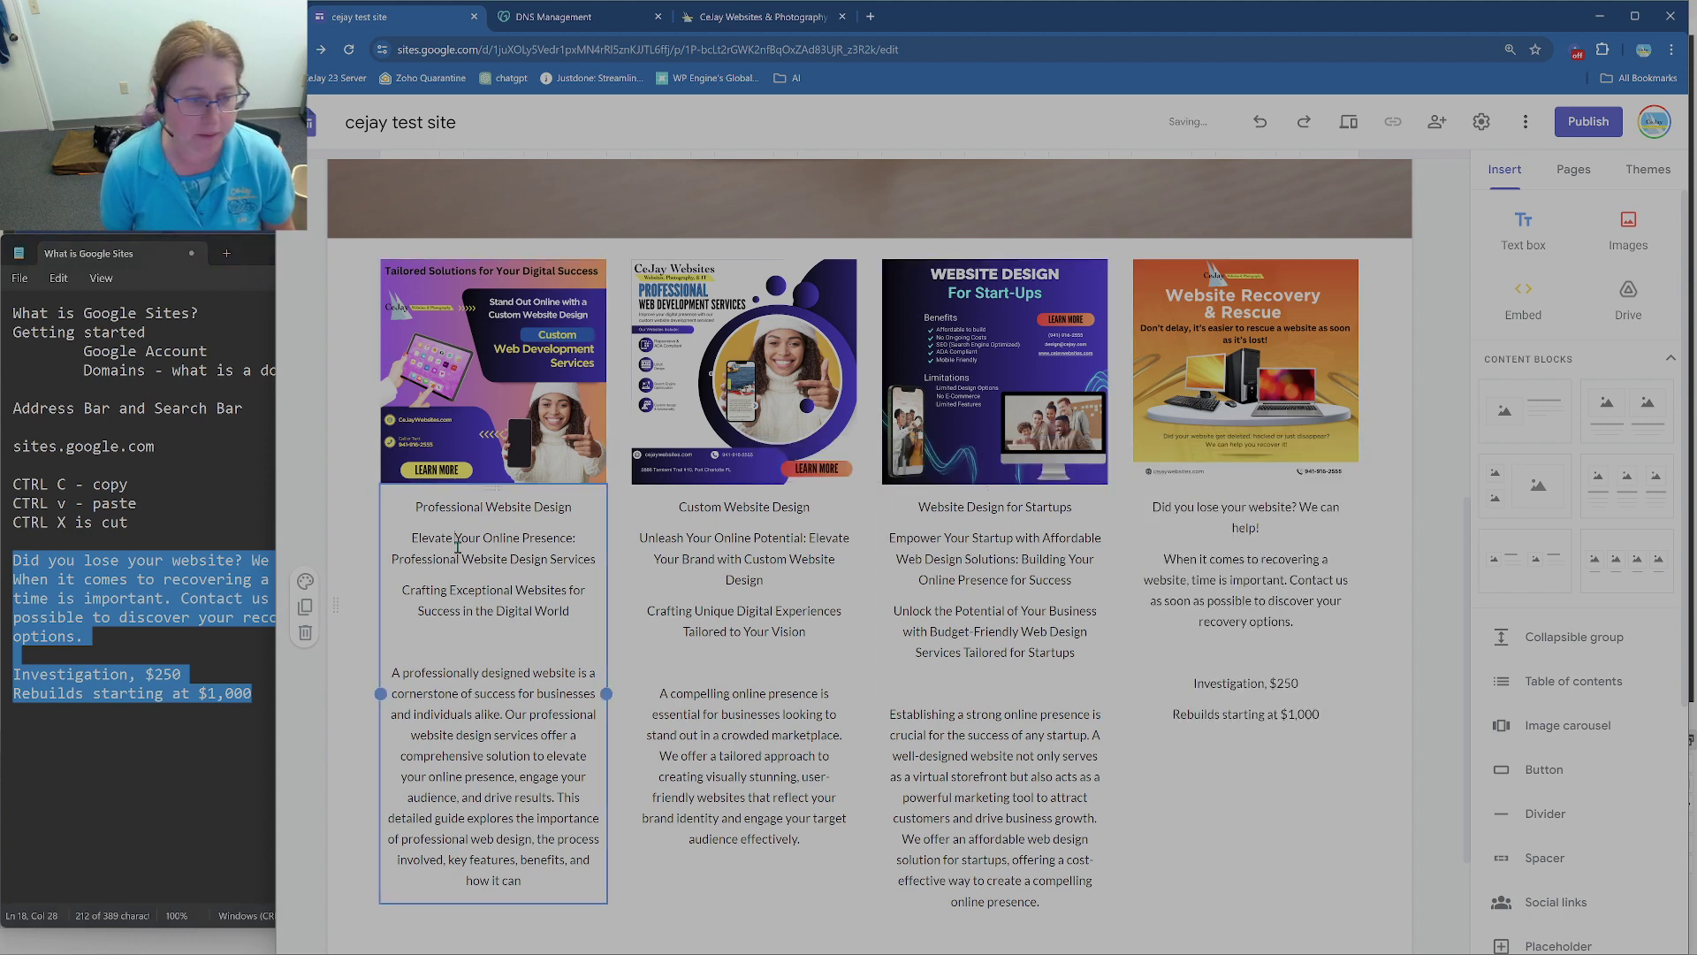
drag(585, 511, 405, 508)
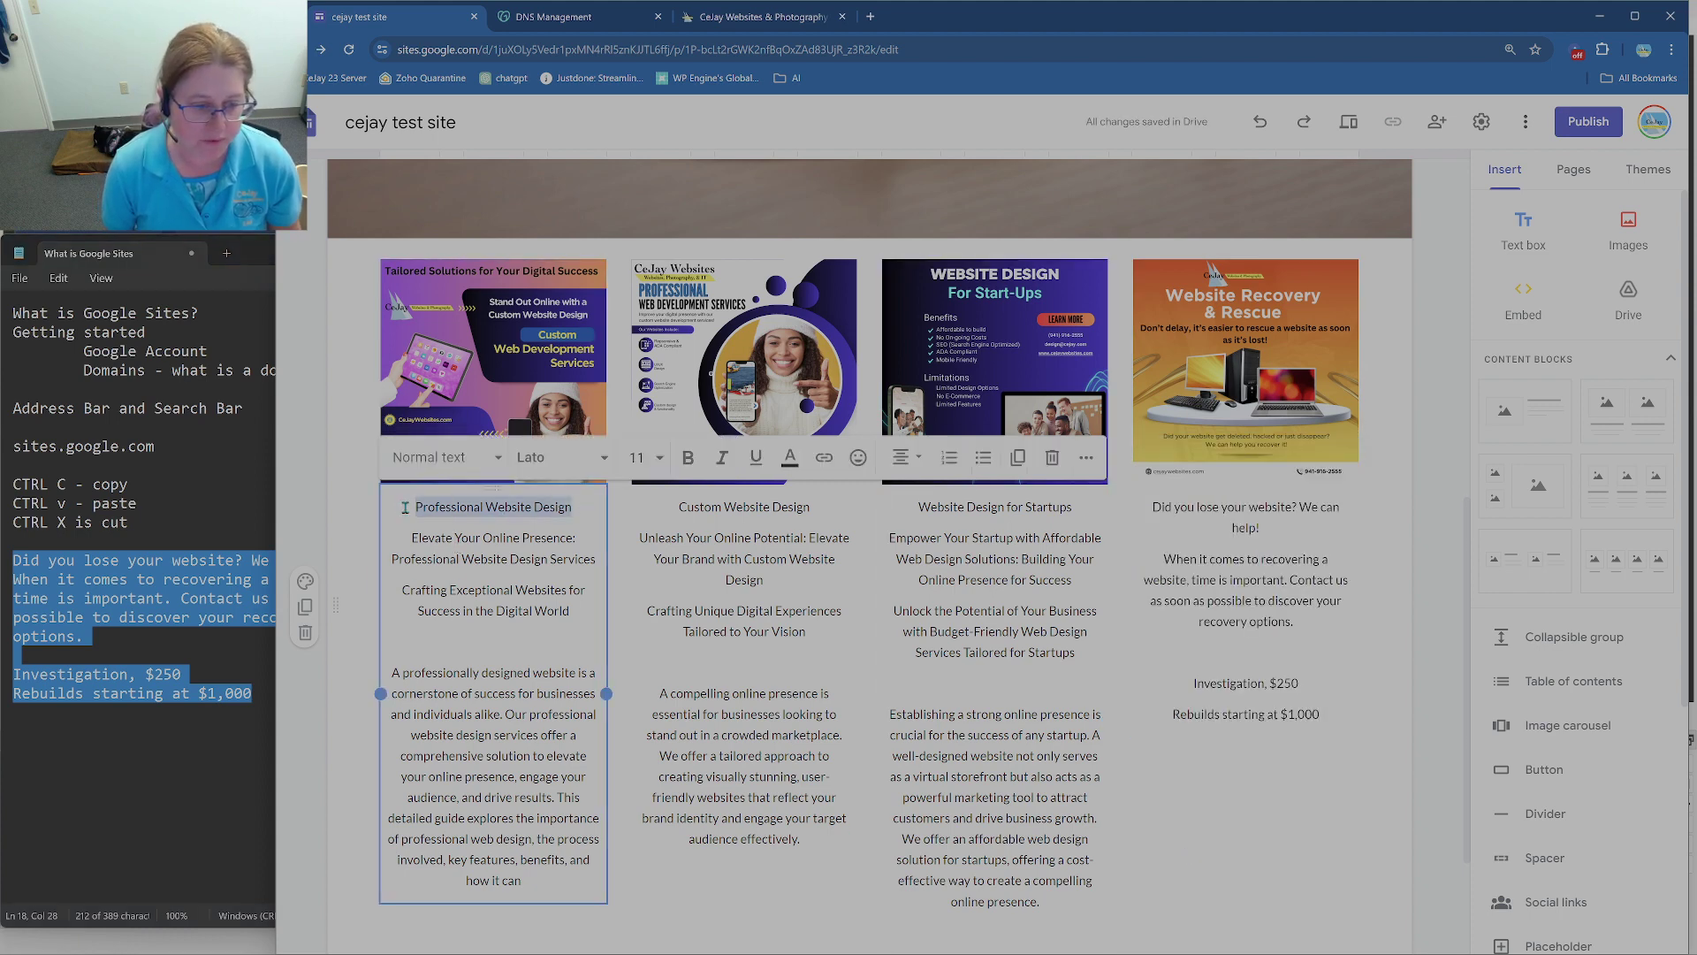
click(439, 466)
click(442, 585)
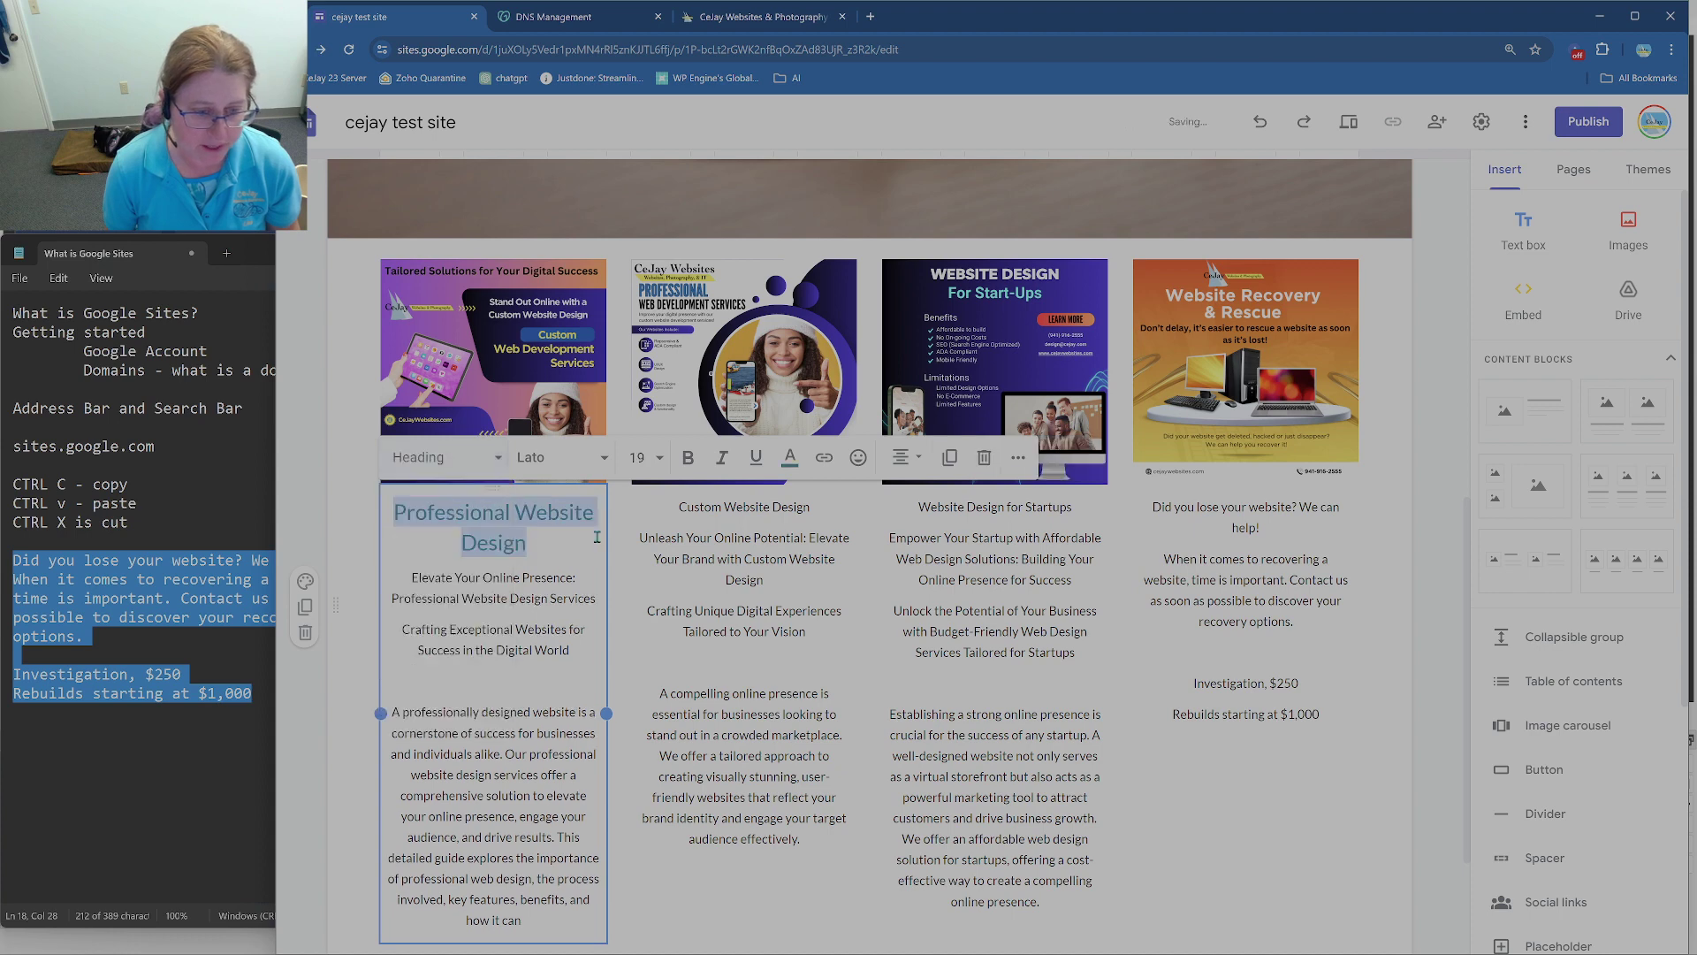
drag(594, 593, 409, 578)
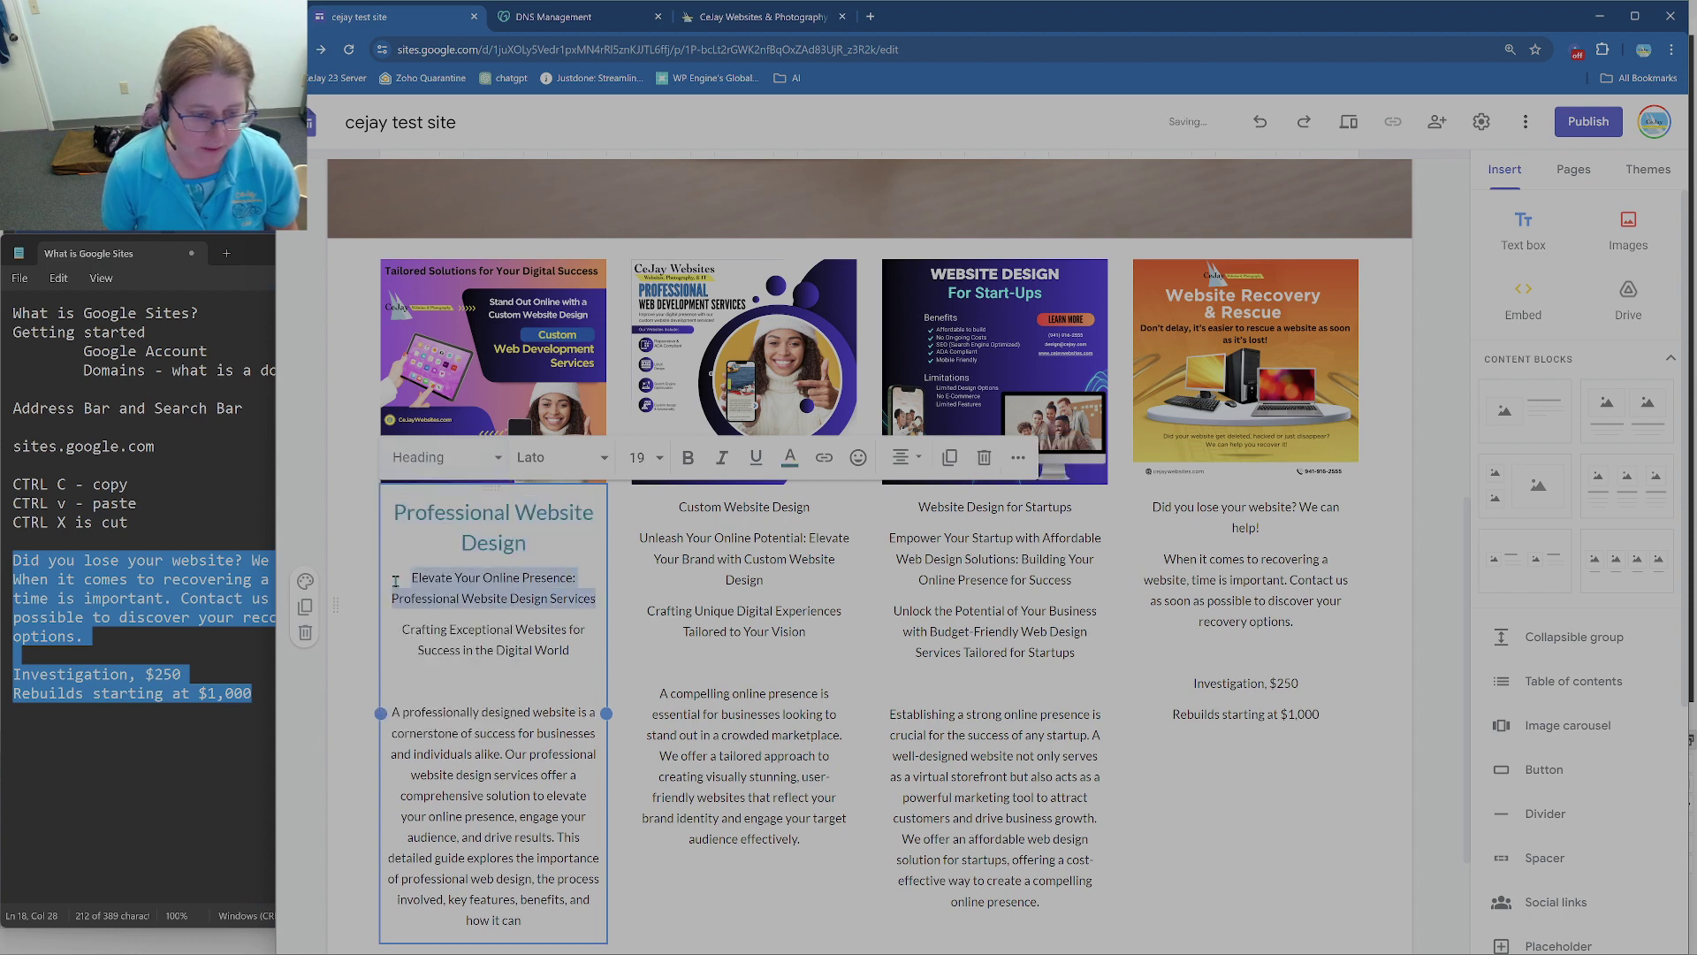
click(431, 467)
click(442, 624)
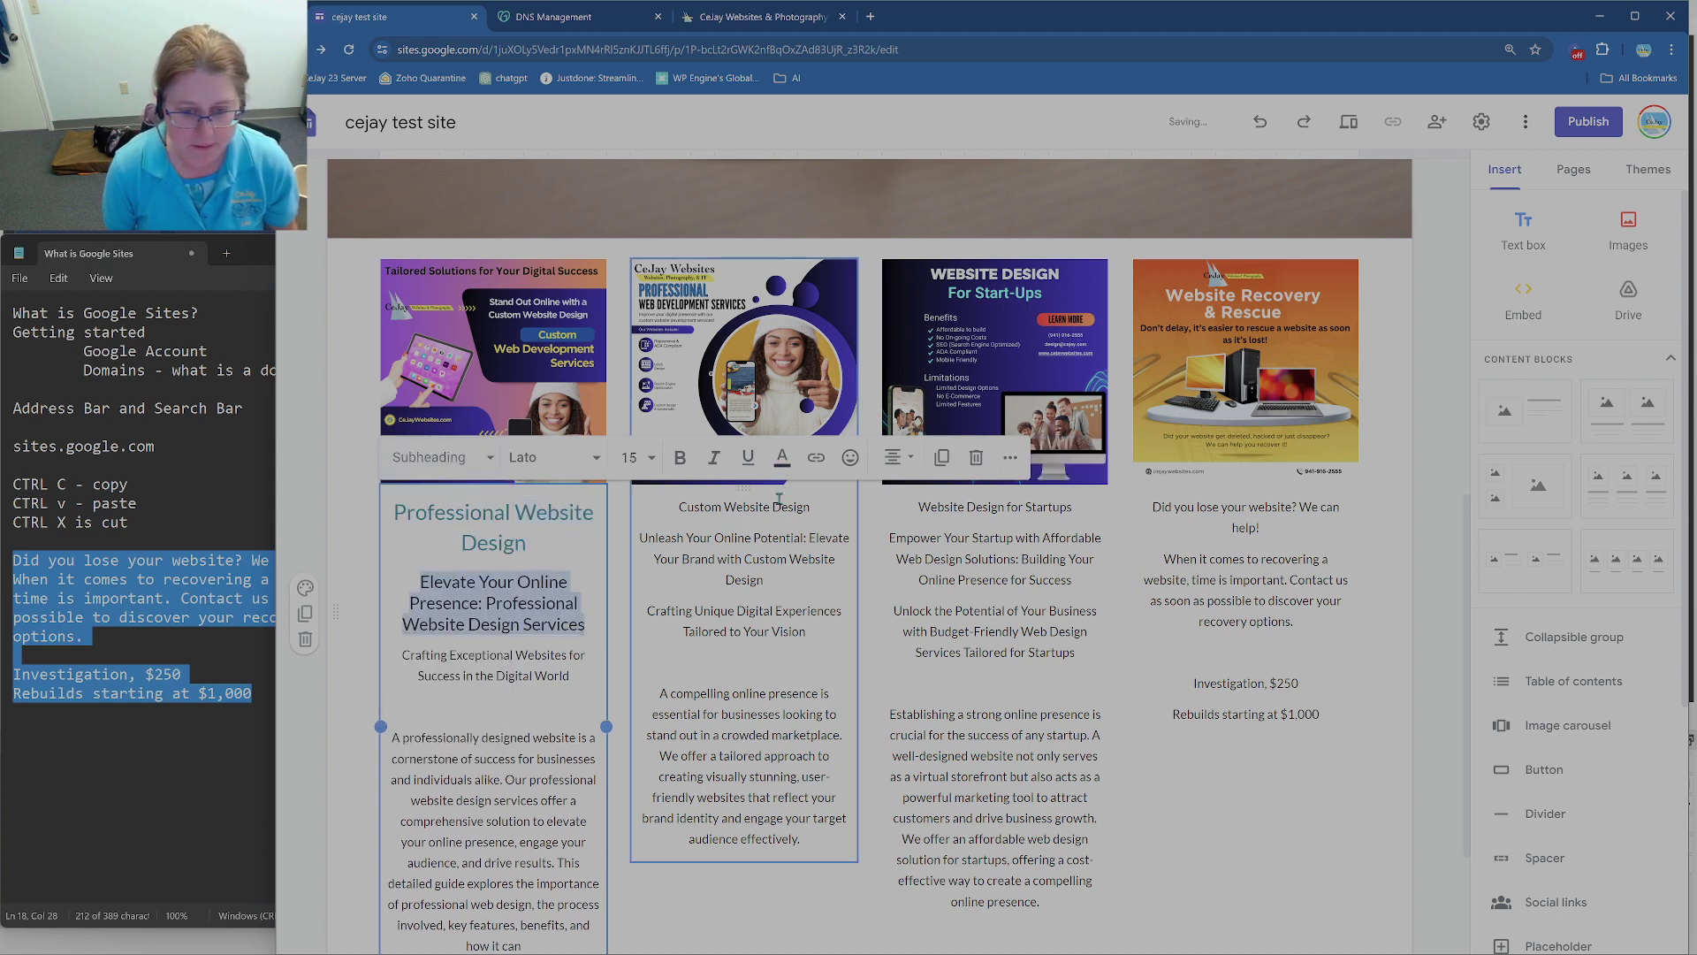
Step: In the second column, style "Custom Website Design" as Heading and the "Unleash Your Online Potential" line as Subheading
click(771, 506)
drag(819, 505, 631, 503)
click(685, 458)
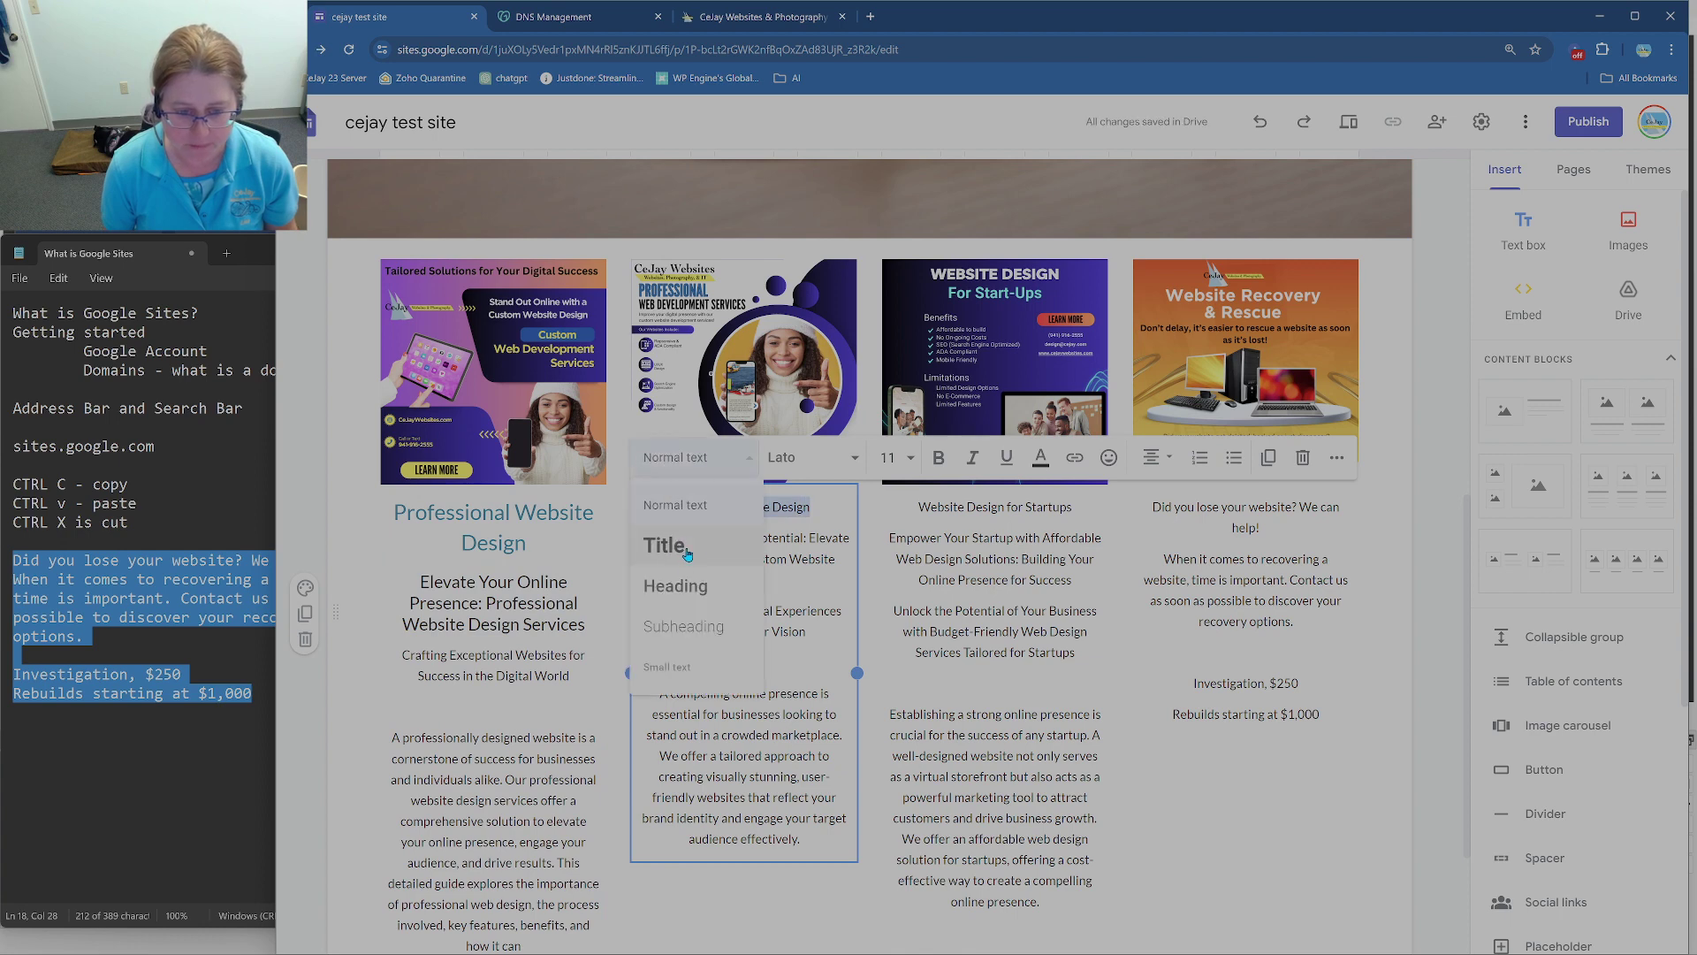
click(688, 584)
drag(764, 618, 635, 574)
click(681, 471)
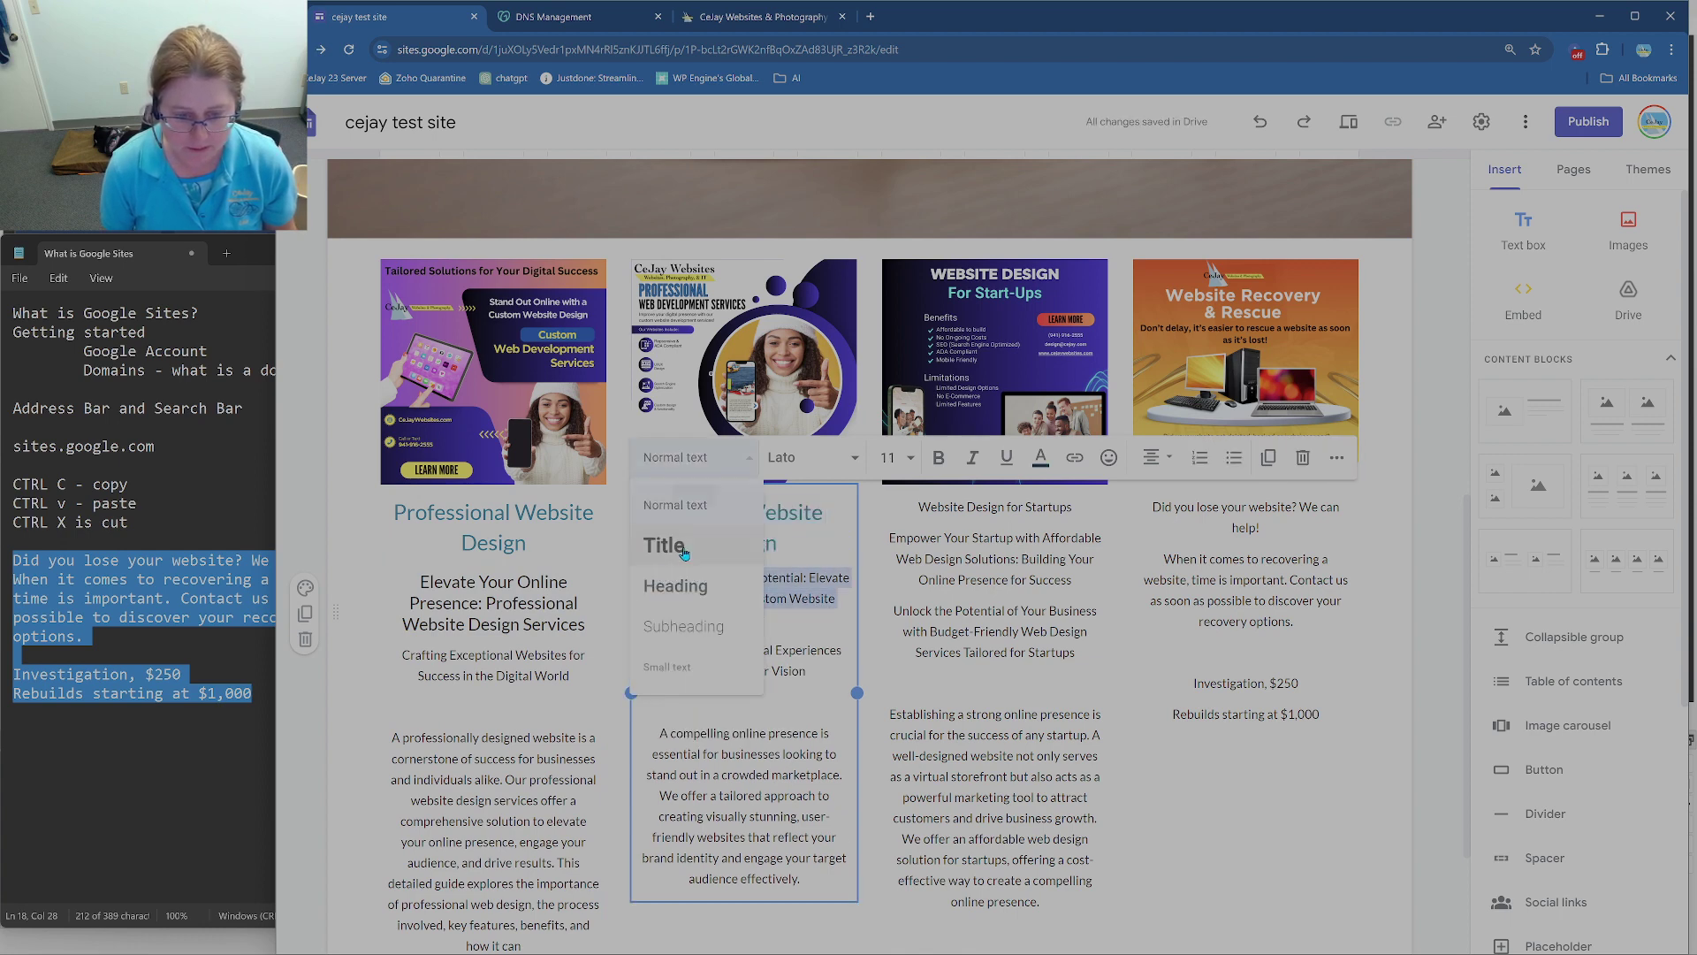
click(687, 627)
Step: In the third column, style "Website Design for Startups" as Heading and the "Empower Your Startup" line as Subheading
click(1071, 506)
drag(1071, 506, 914, 512)
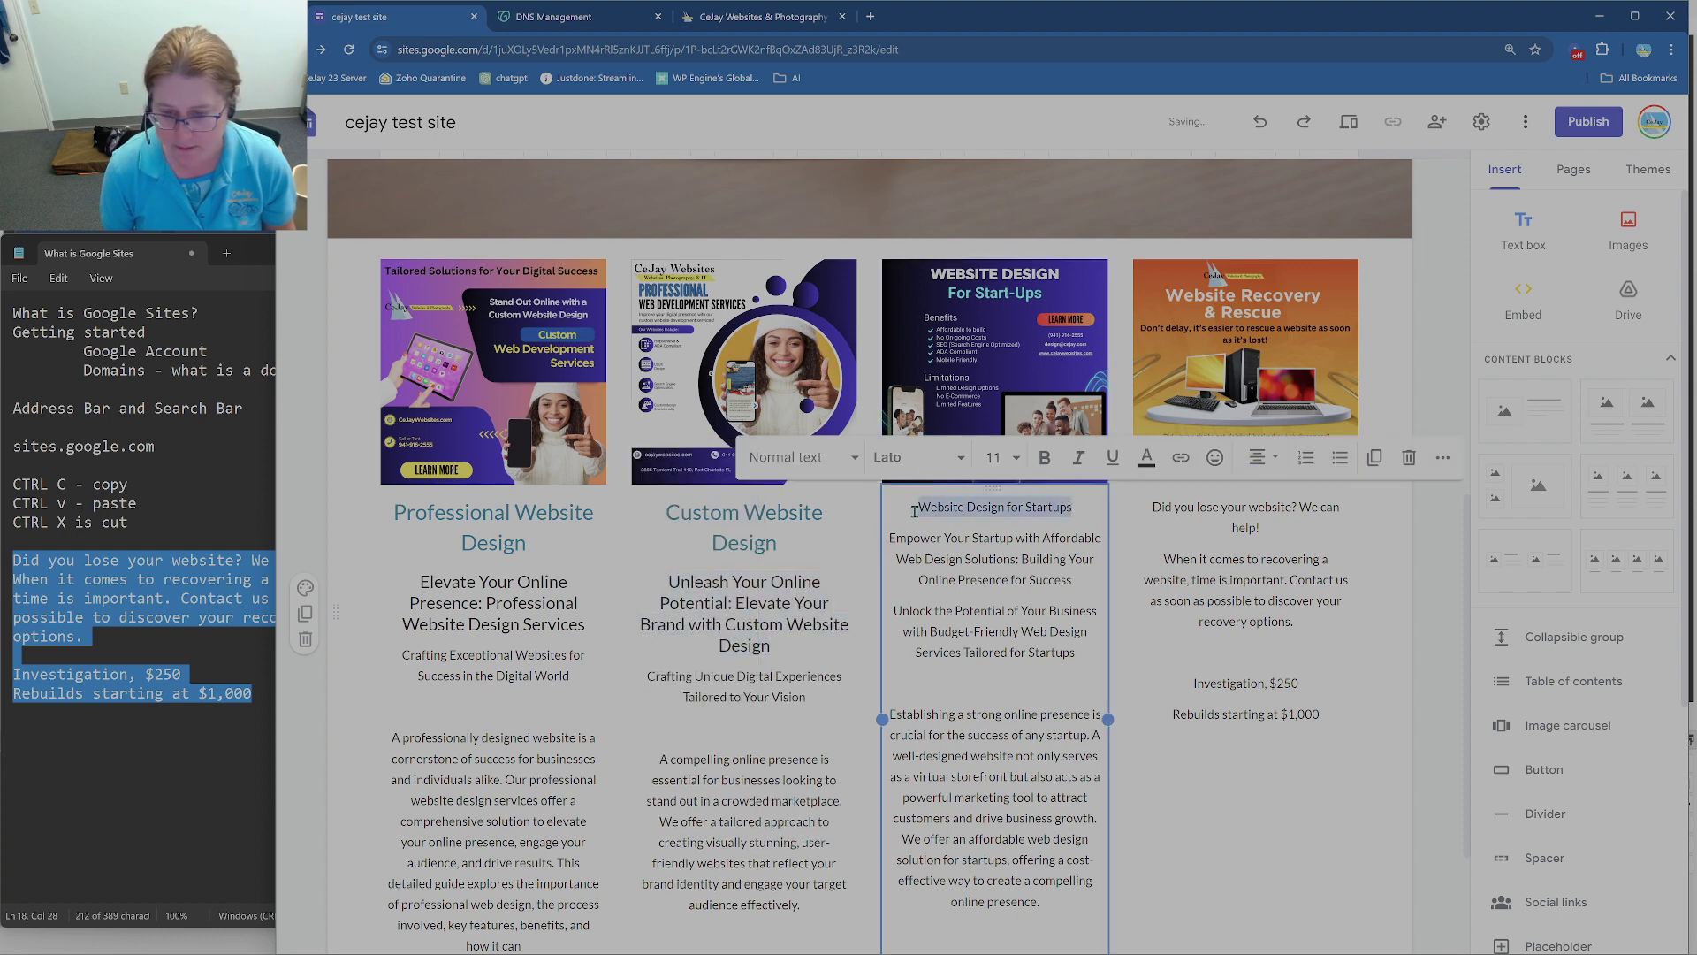
click(820, 459)
click(778, 587)
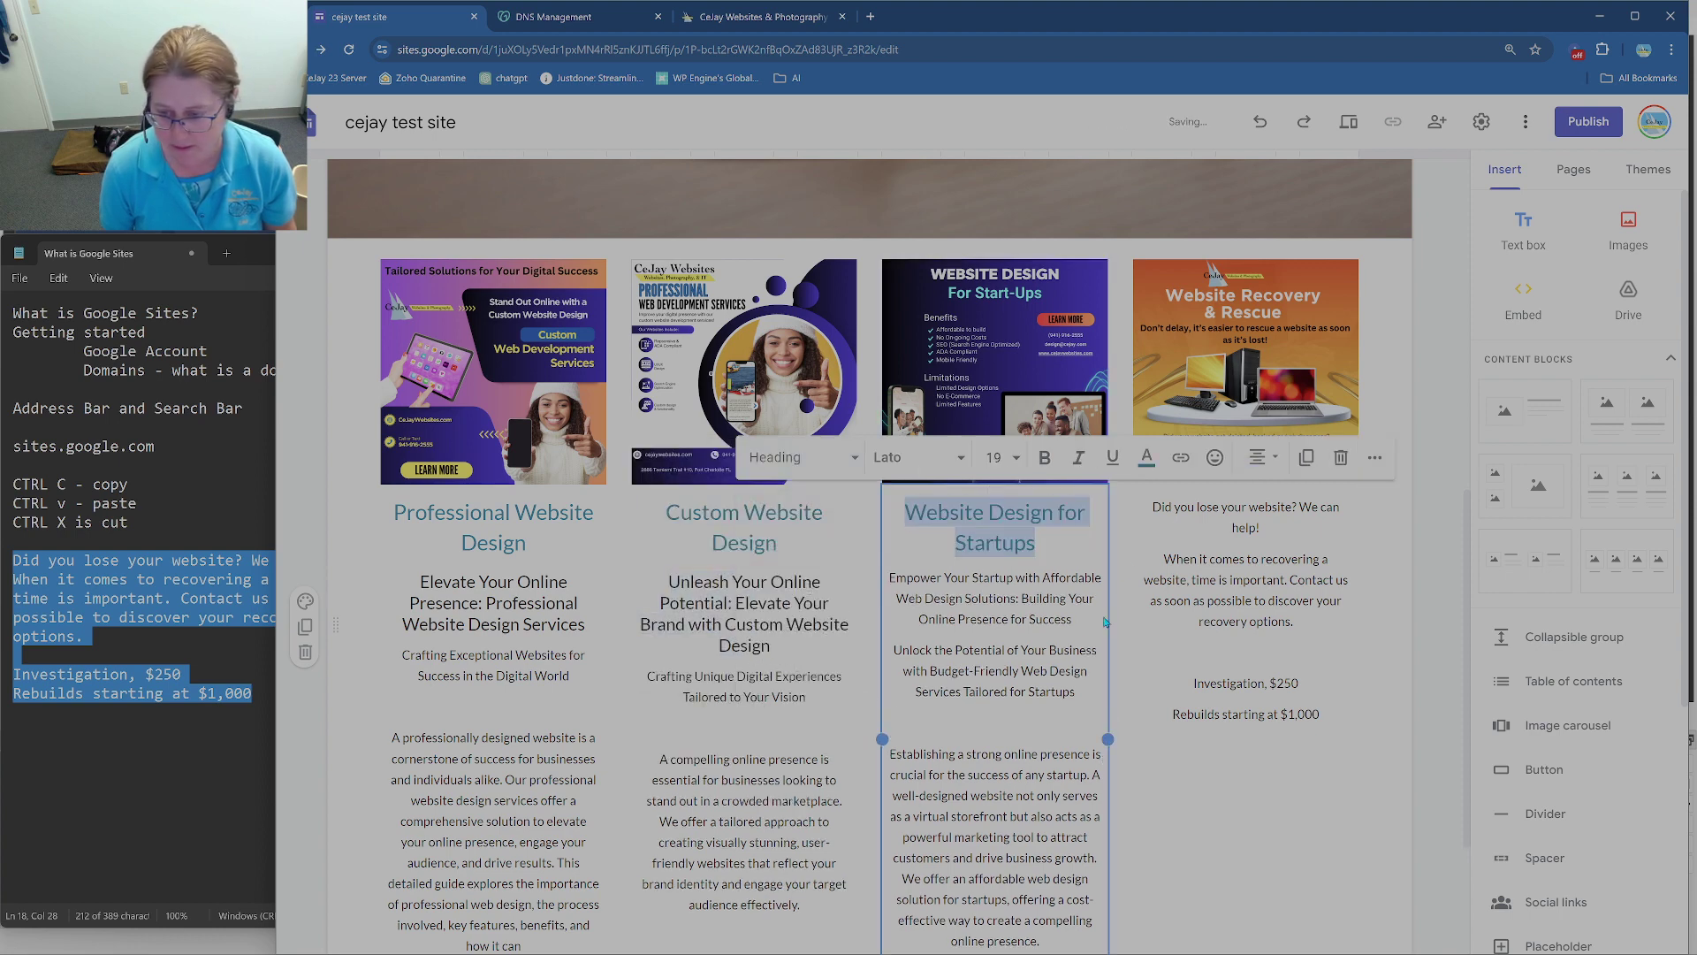
drag(1072, 619, 890, 578)
click(800, 457)
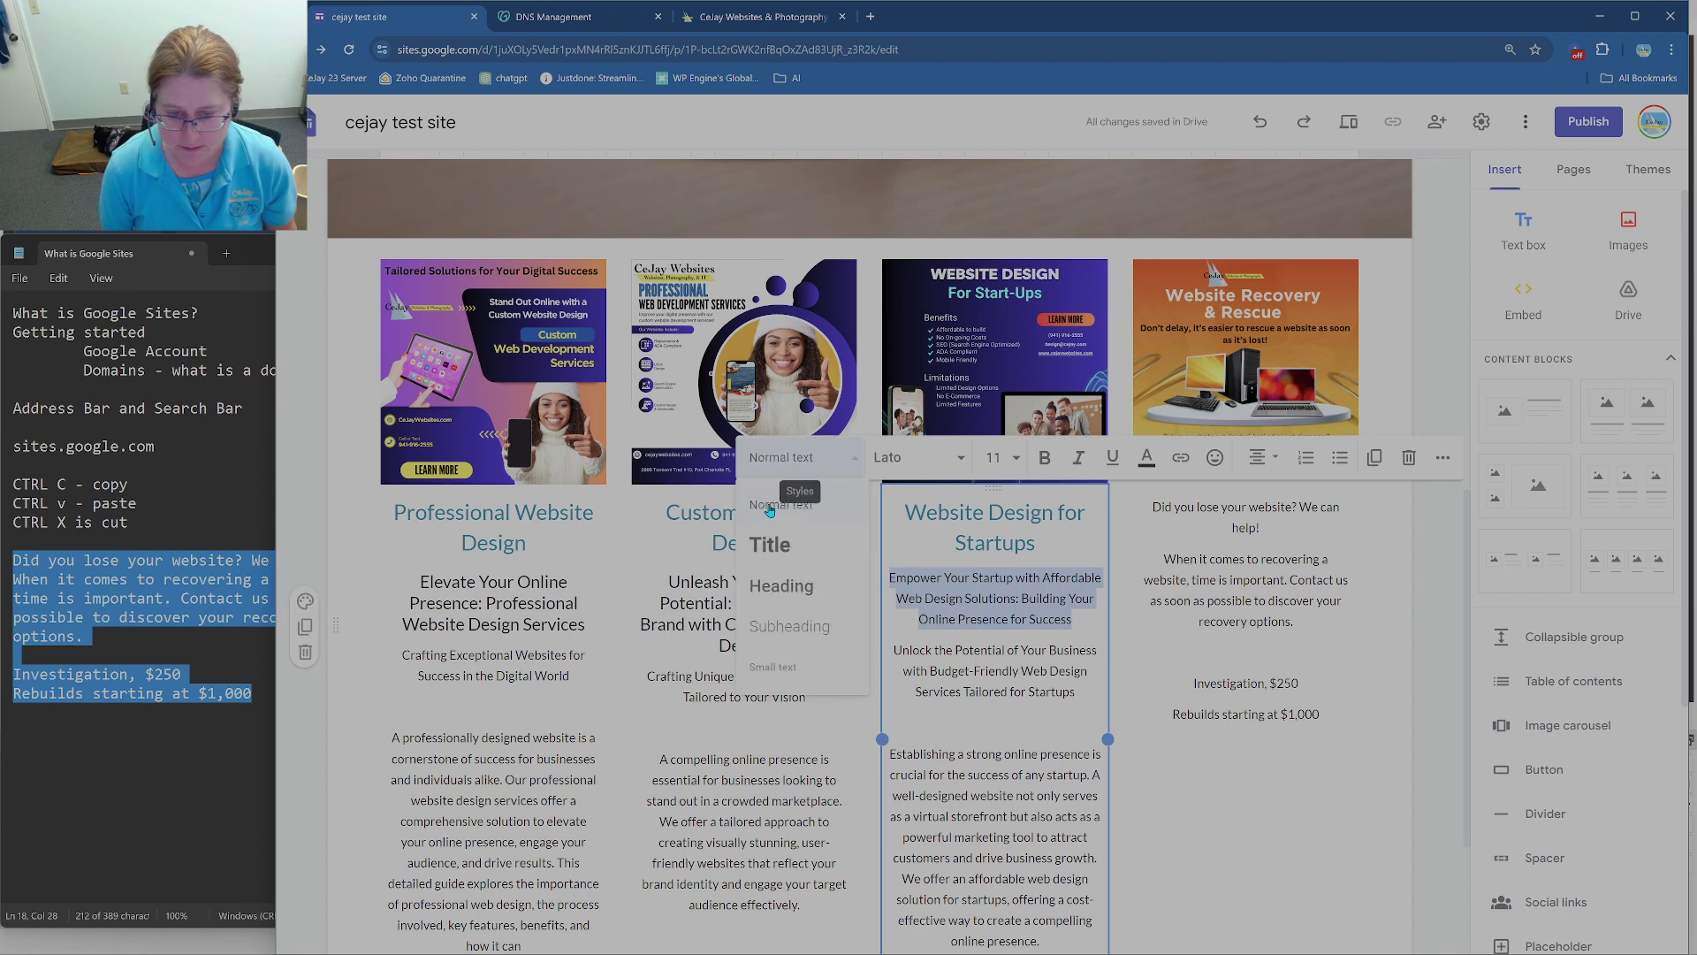
click(782, 625)
Step: In the fourth column, style "Did you lose your website? We can help!" as Heading and the website recovery paragraph as Subheading
click(1270, 528)
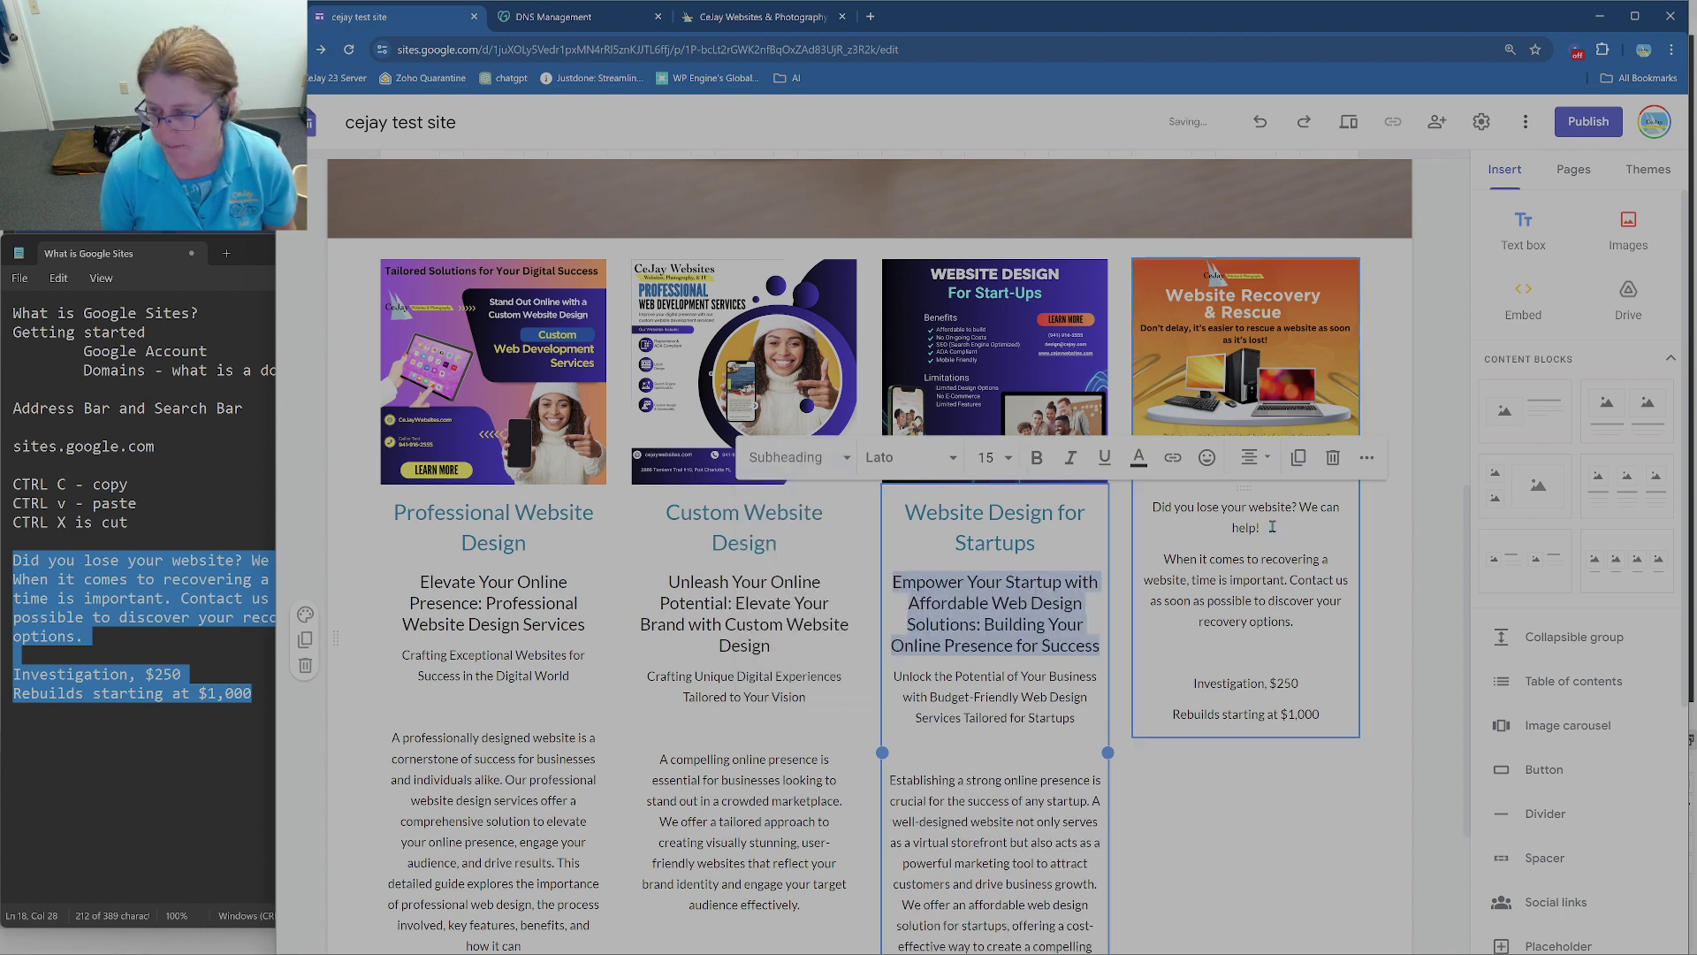
drag(1276, 531, 1147, 506)
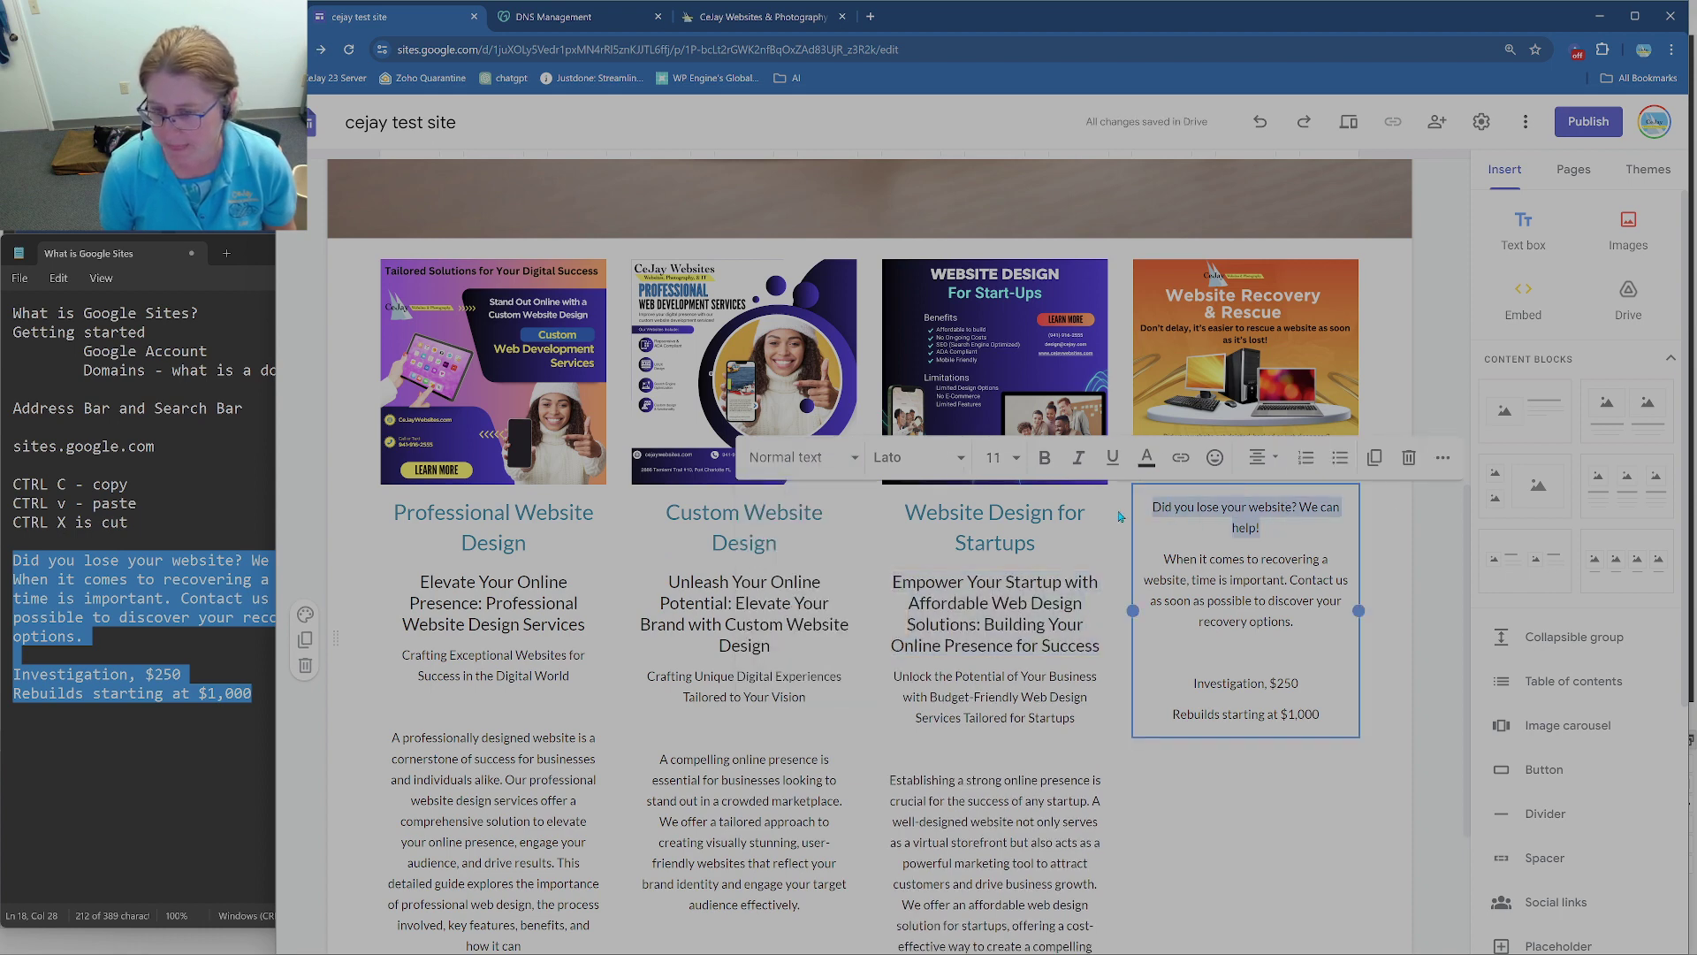
click(800, 457)
click(782, 585)
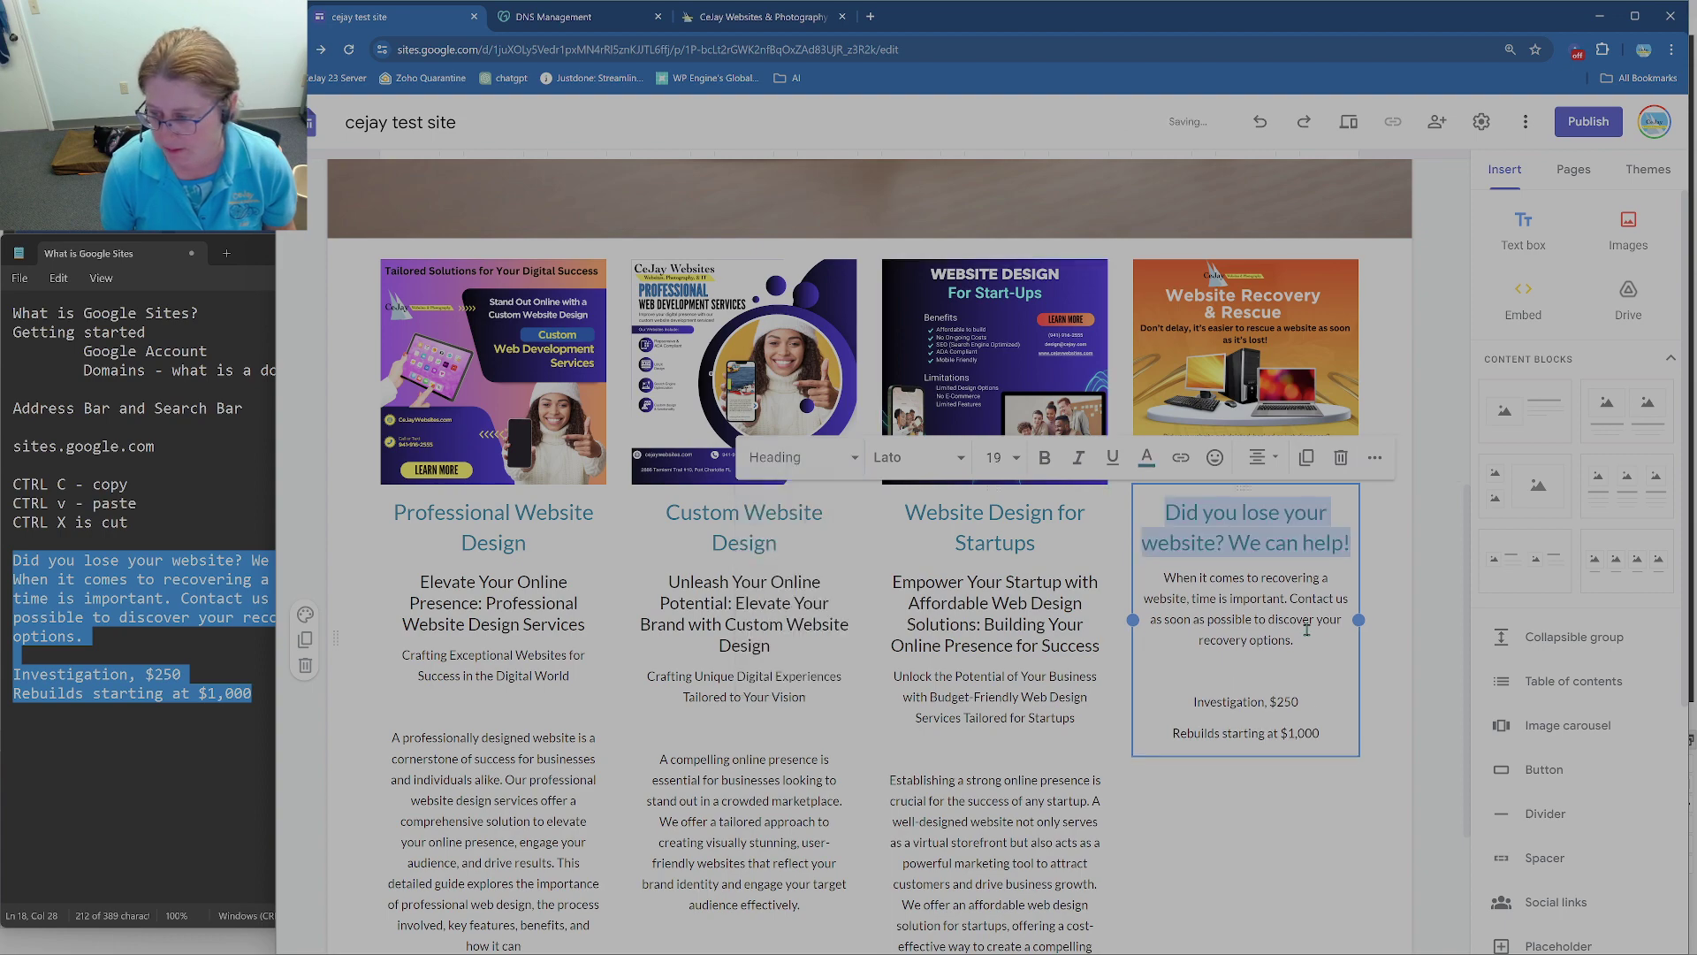
drag(1298, 642, 1116, 583)
click(774, 457)
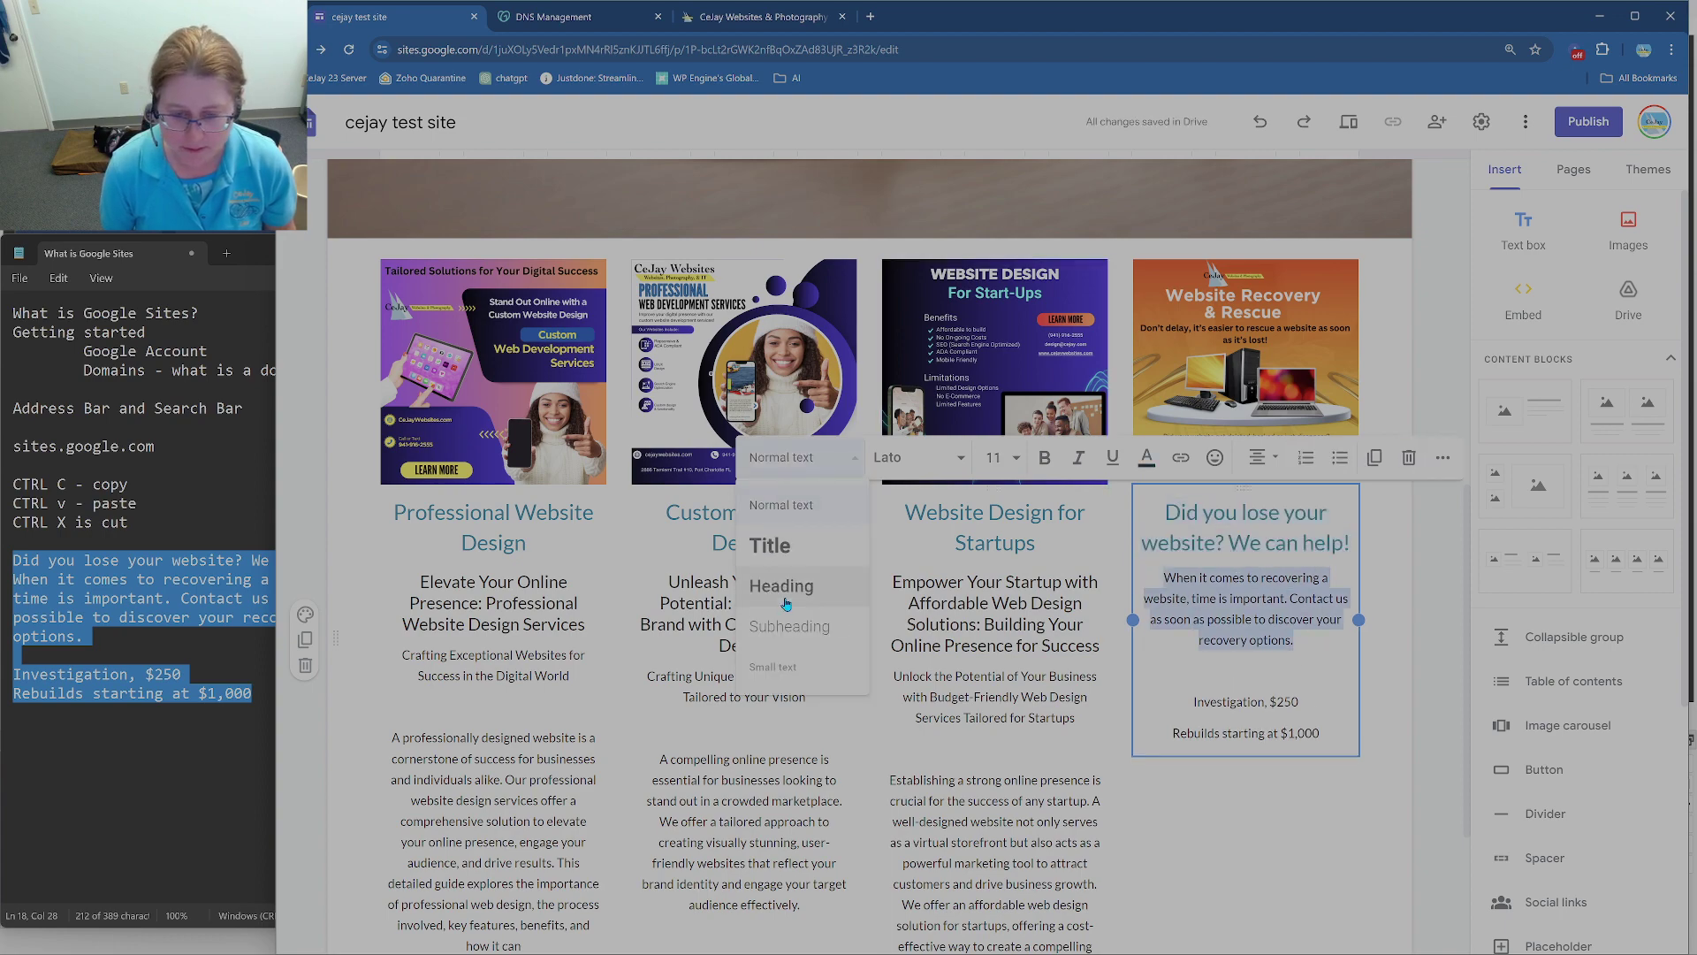
click(781, 625)
Step: Start inserting a button for the services block and name it "Learn More"
scroll(976, 645, down, 3)
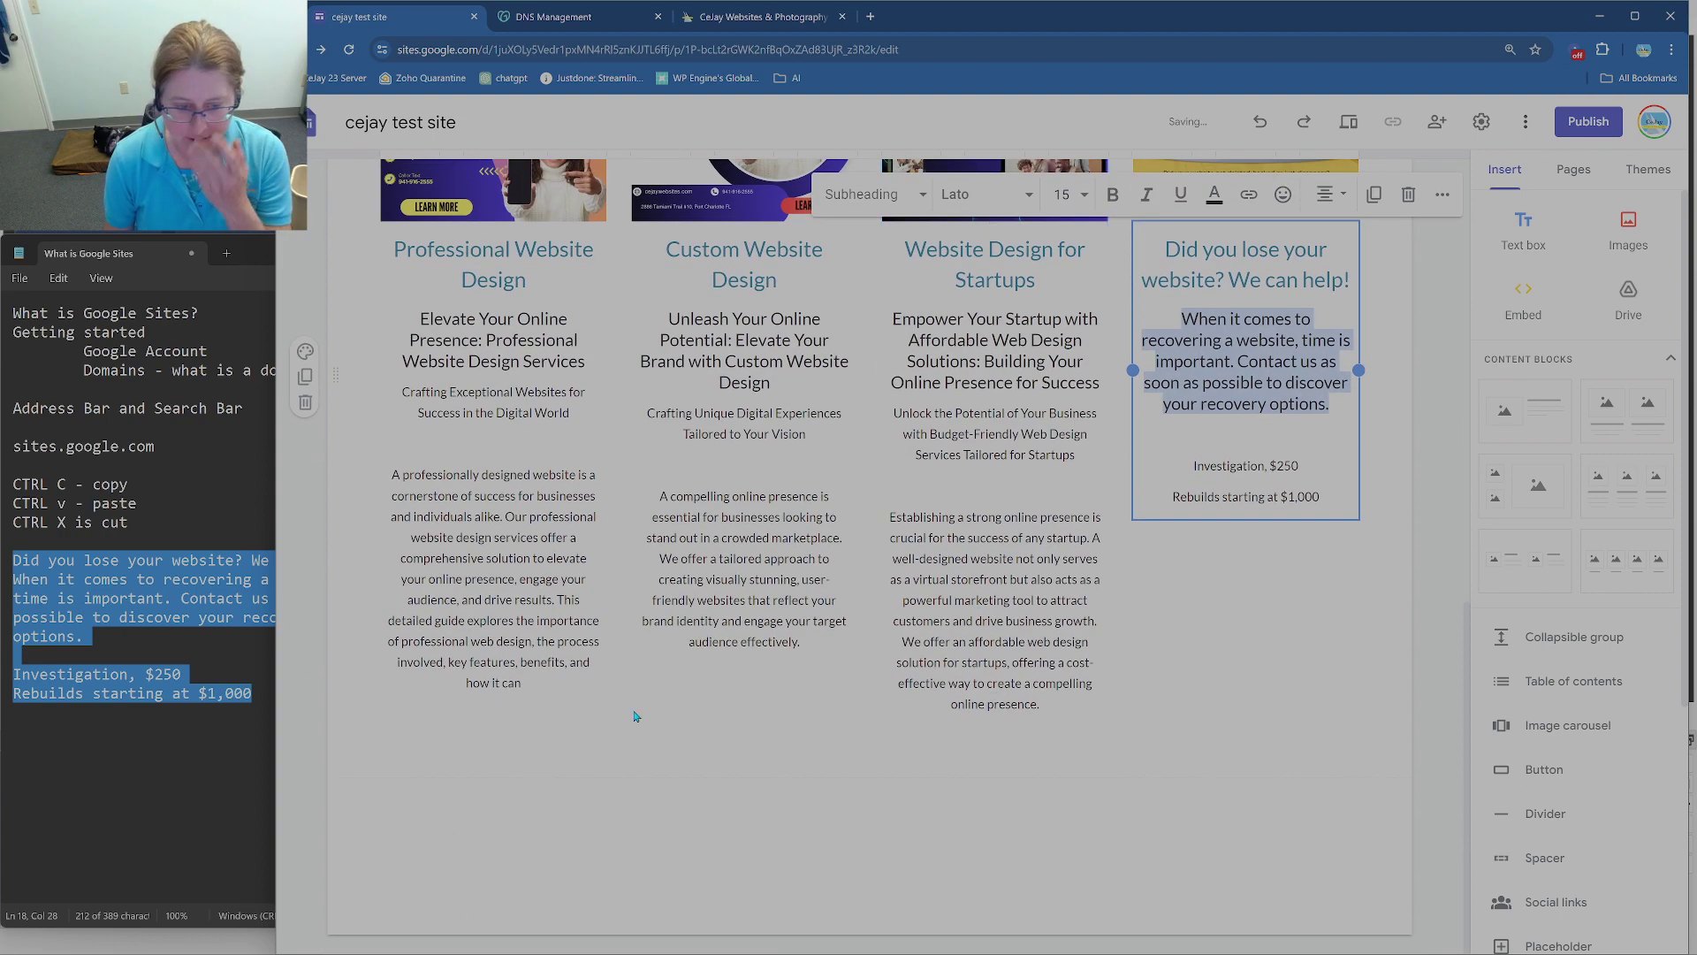
scroll(1649, 402, down, 3)
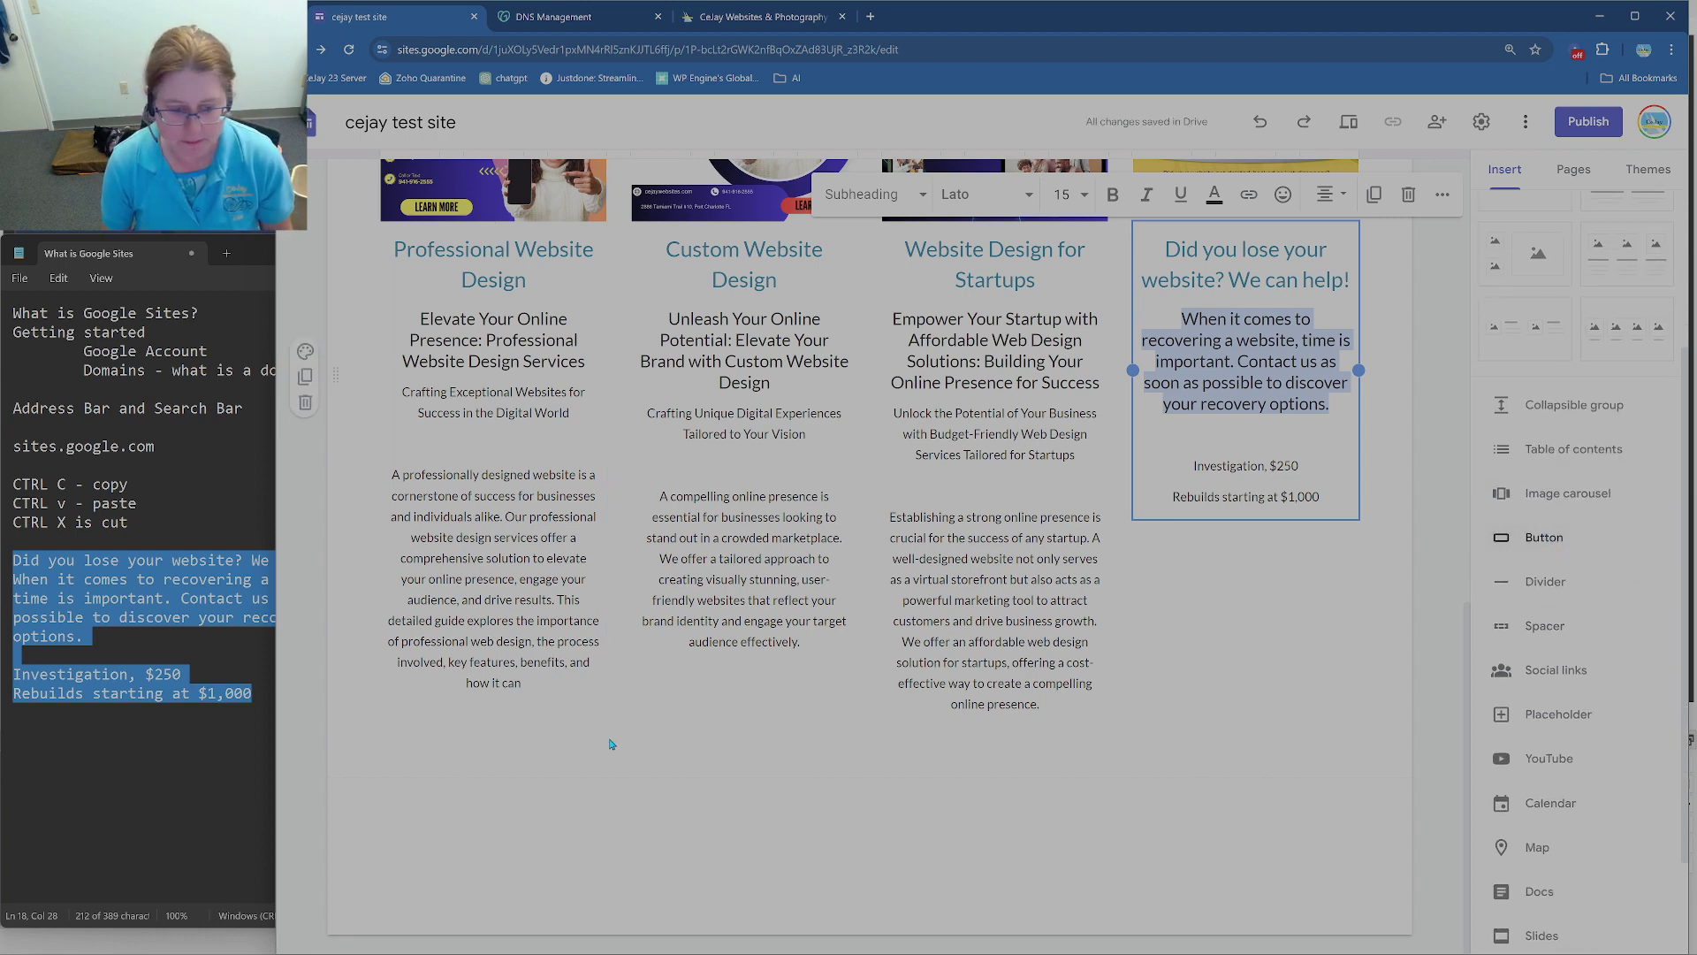
click(1509, 550)
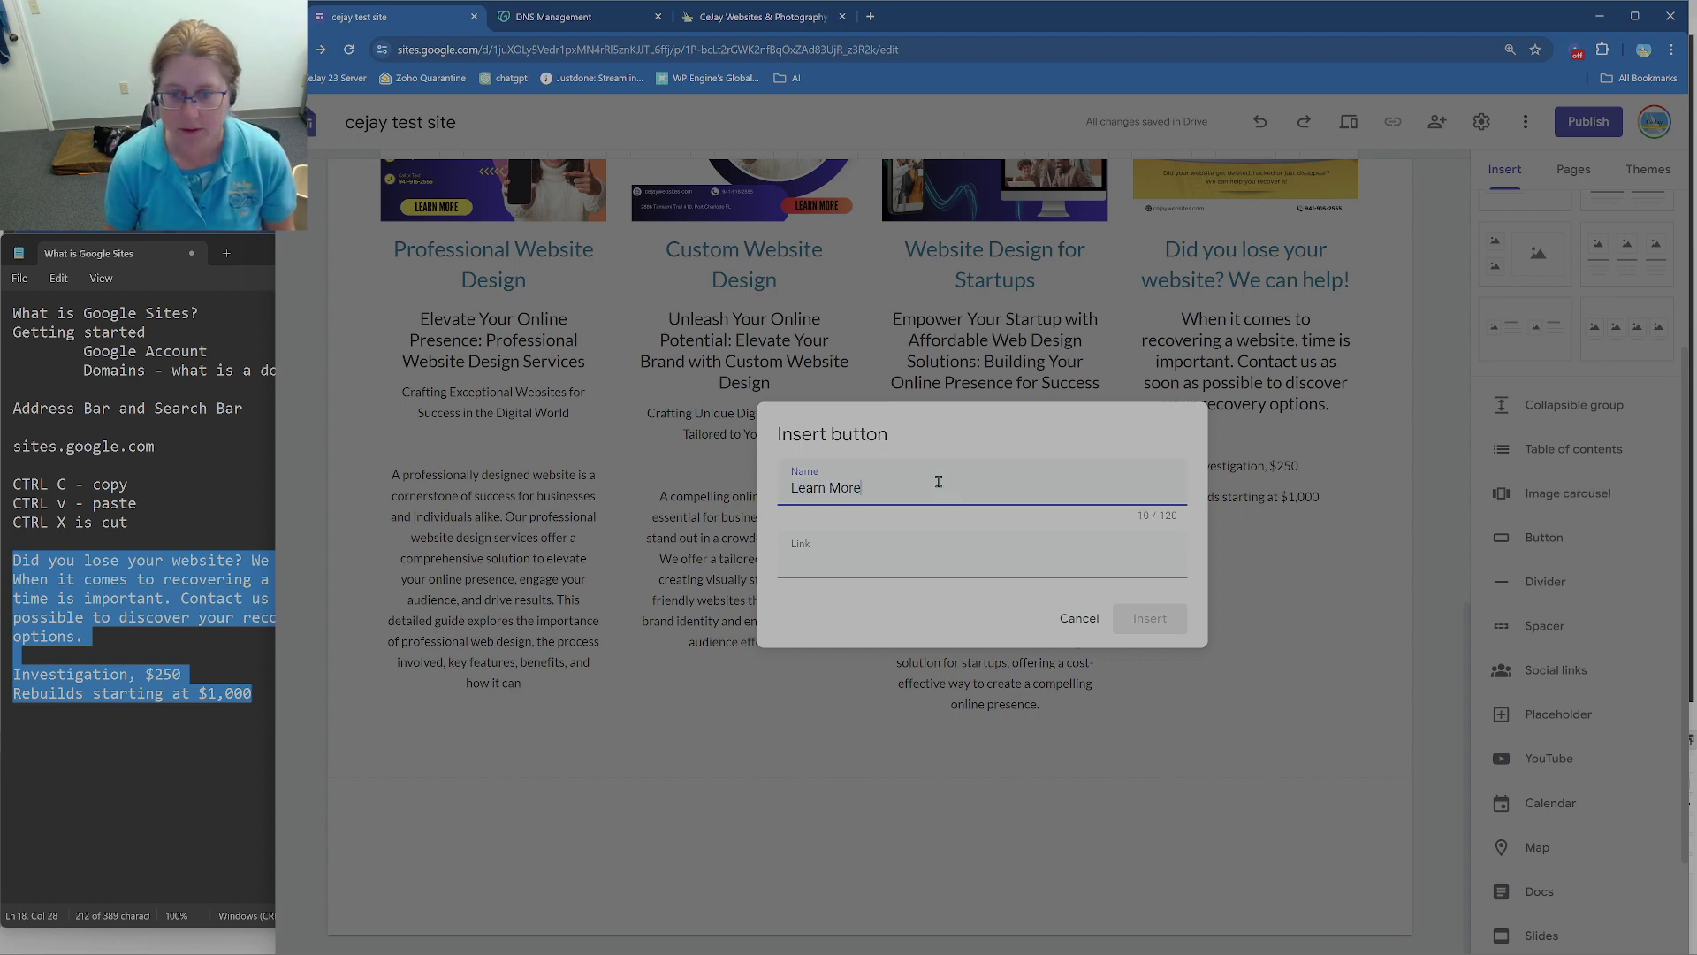
Step: Open the Professional Website Design page from the CeJay Websites home page and copy its web address
click(754, 4)
scroll(548, 570, up, 3)
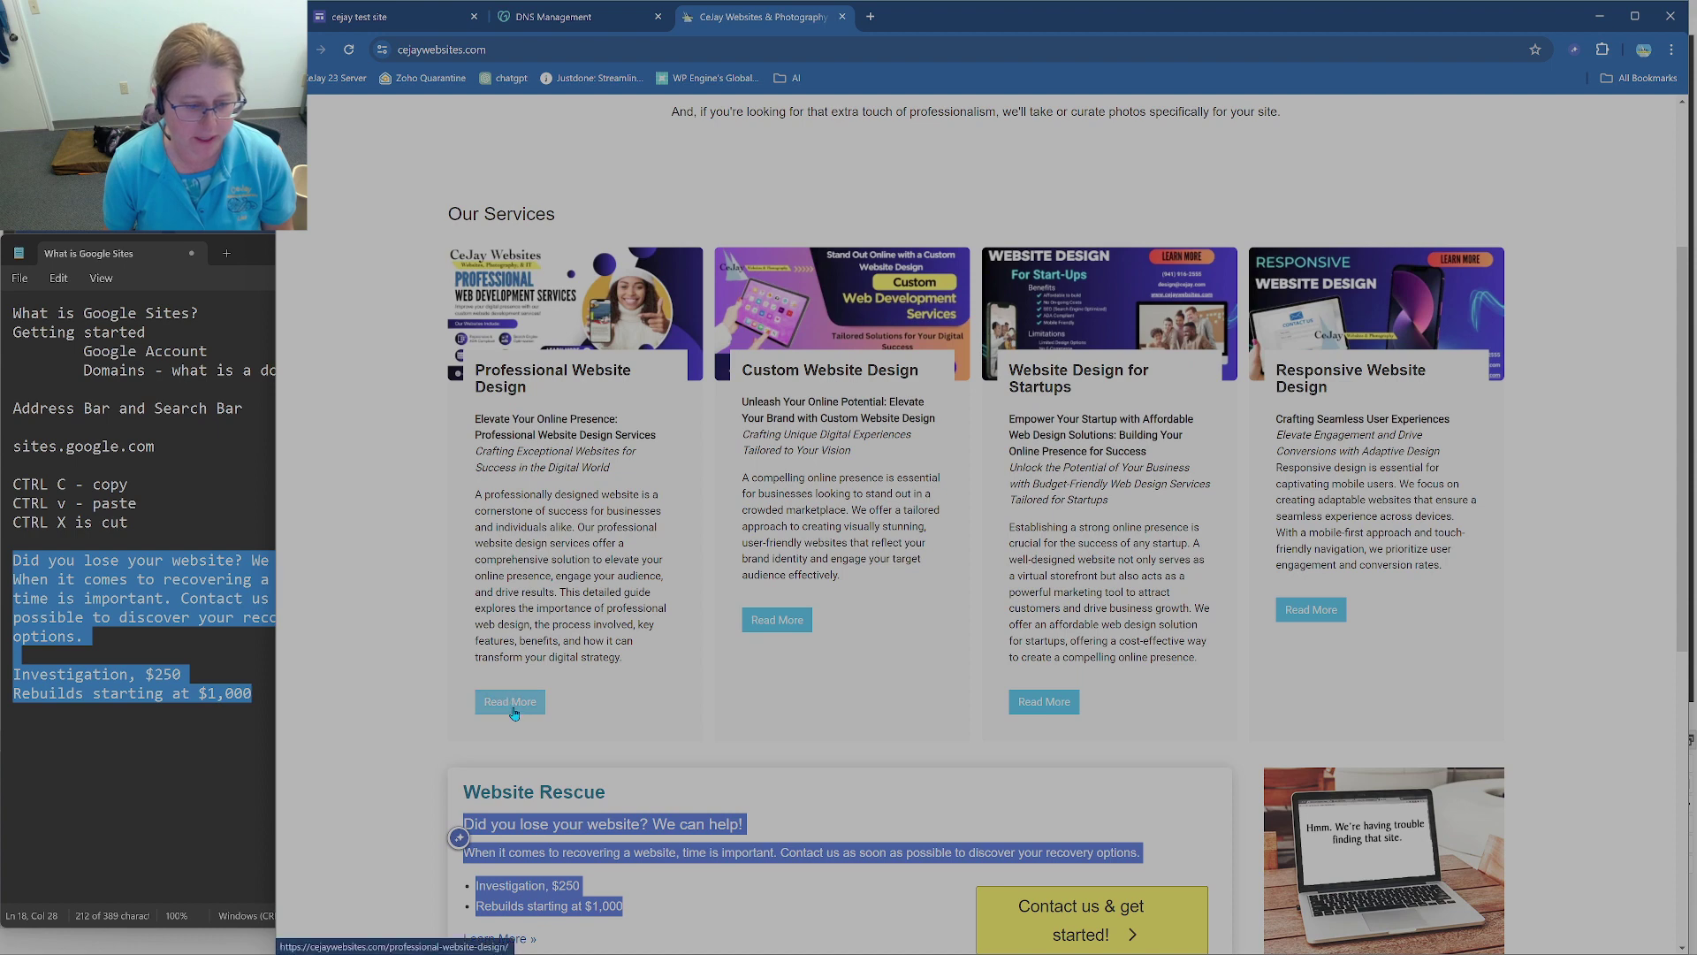
click(513, 708)
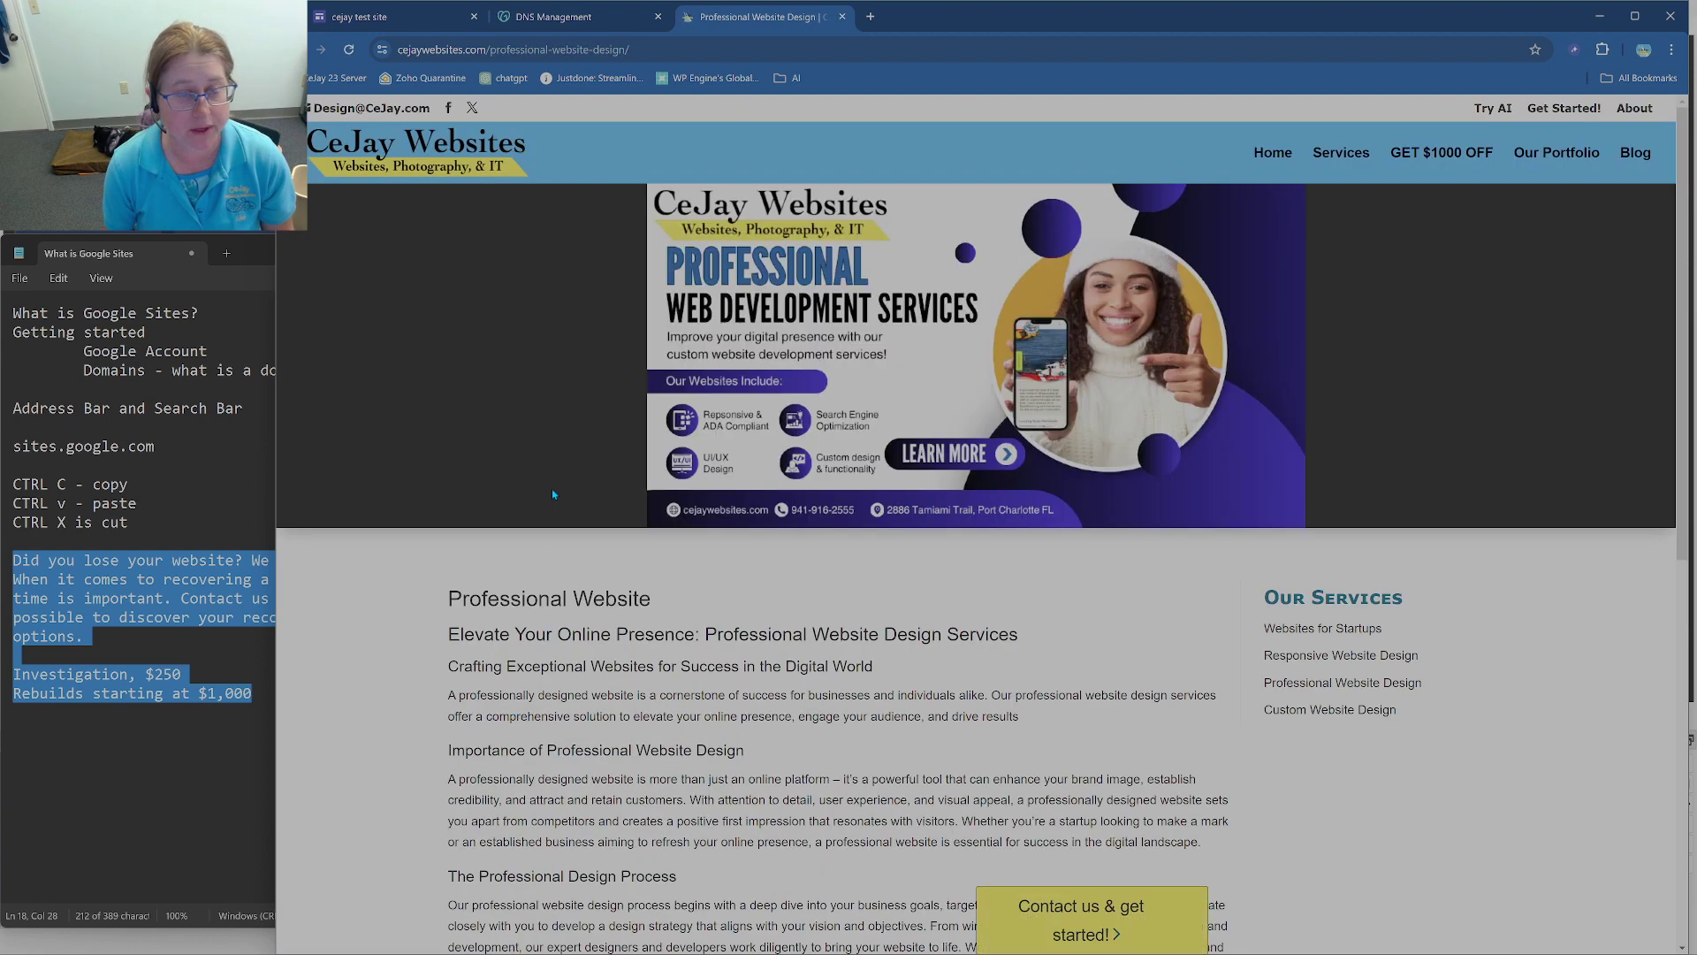
click(661, 49)
key(ctrl+c)
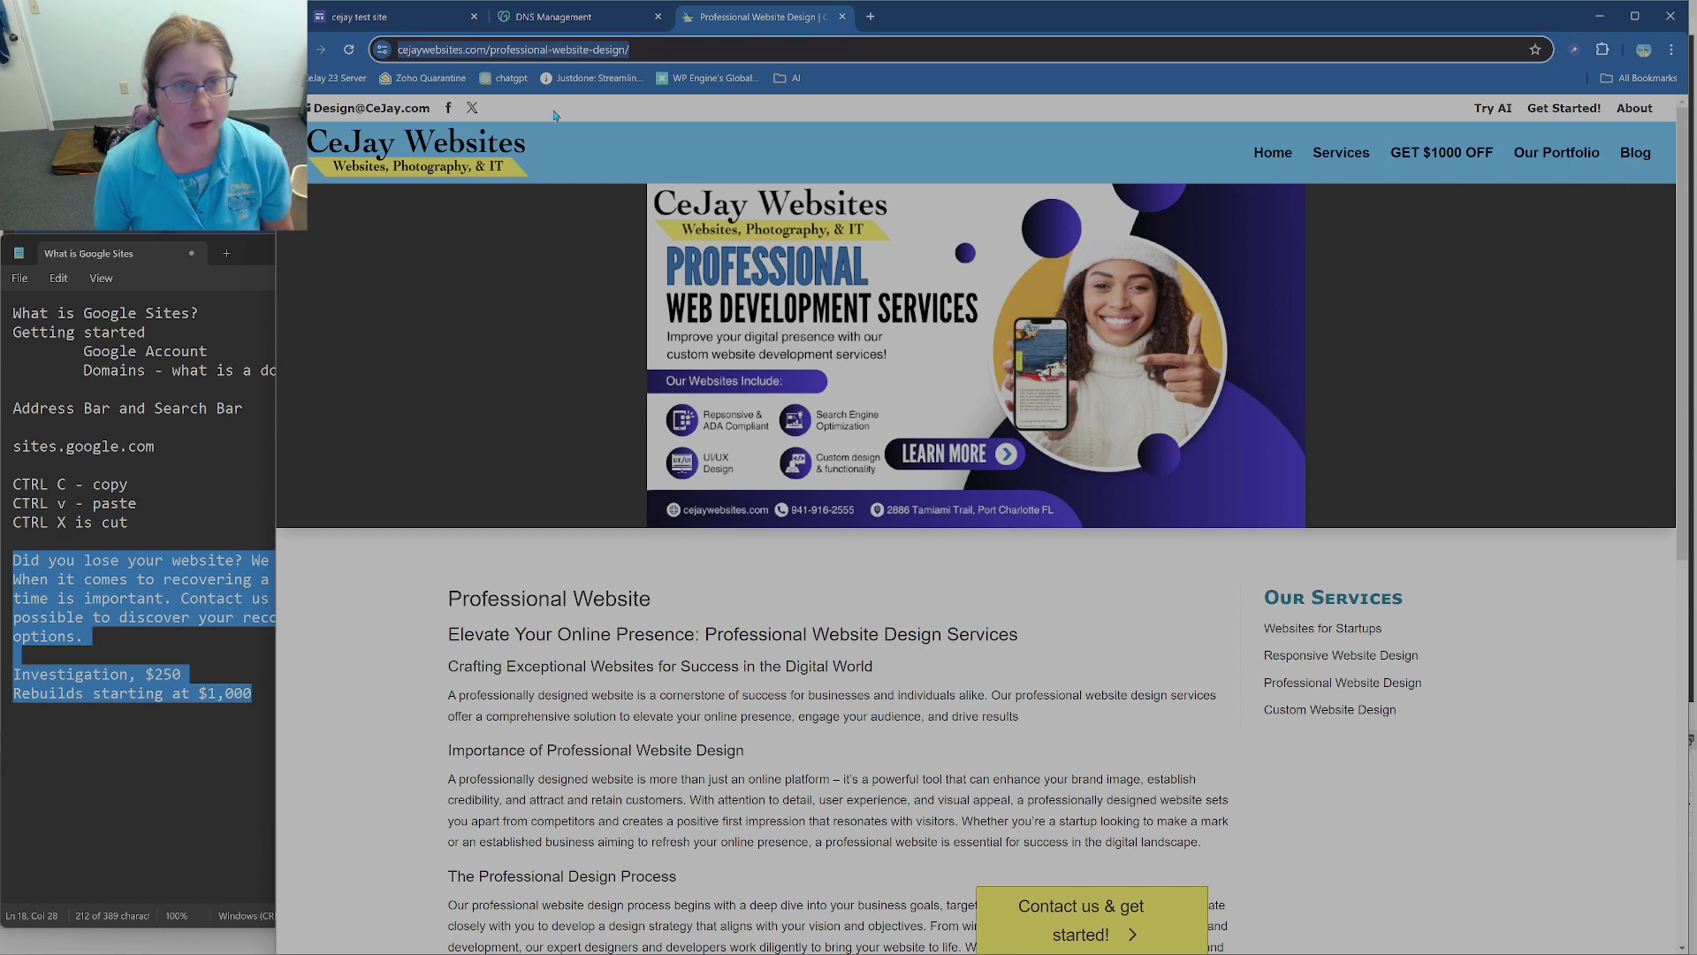
click(418, 24)
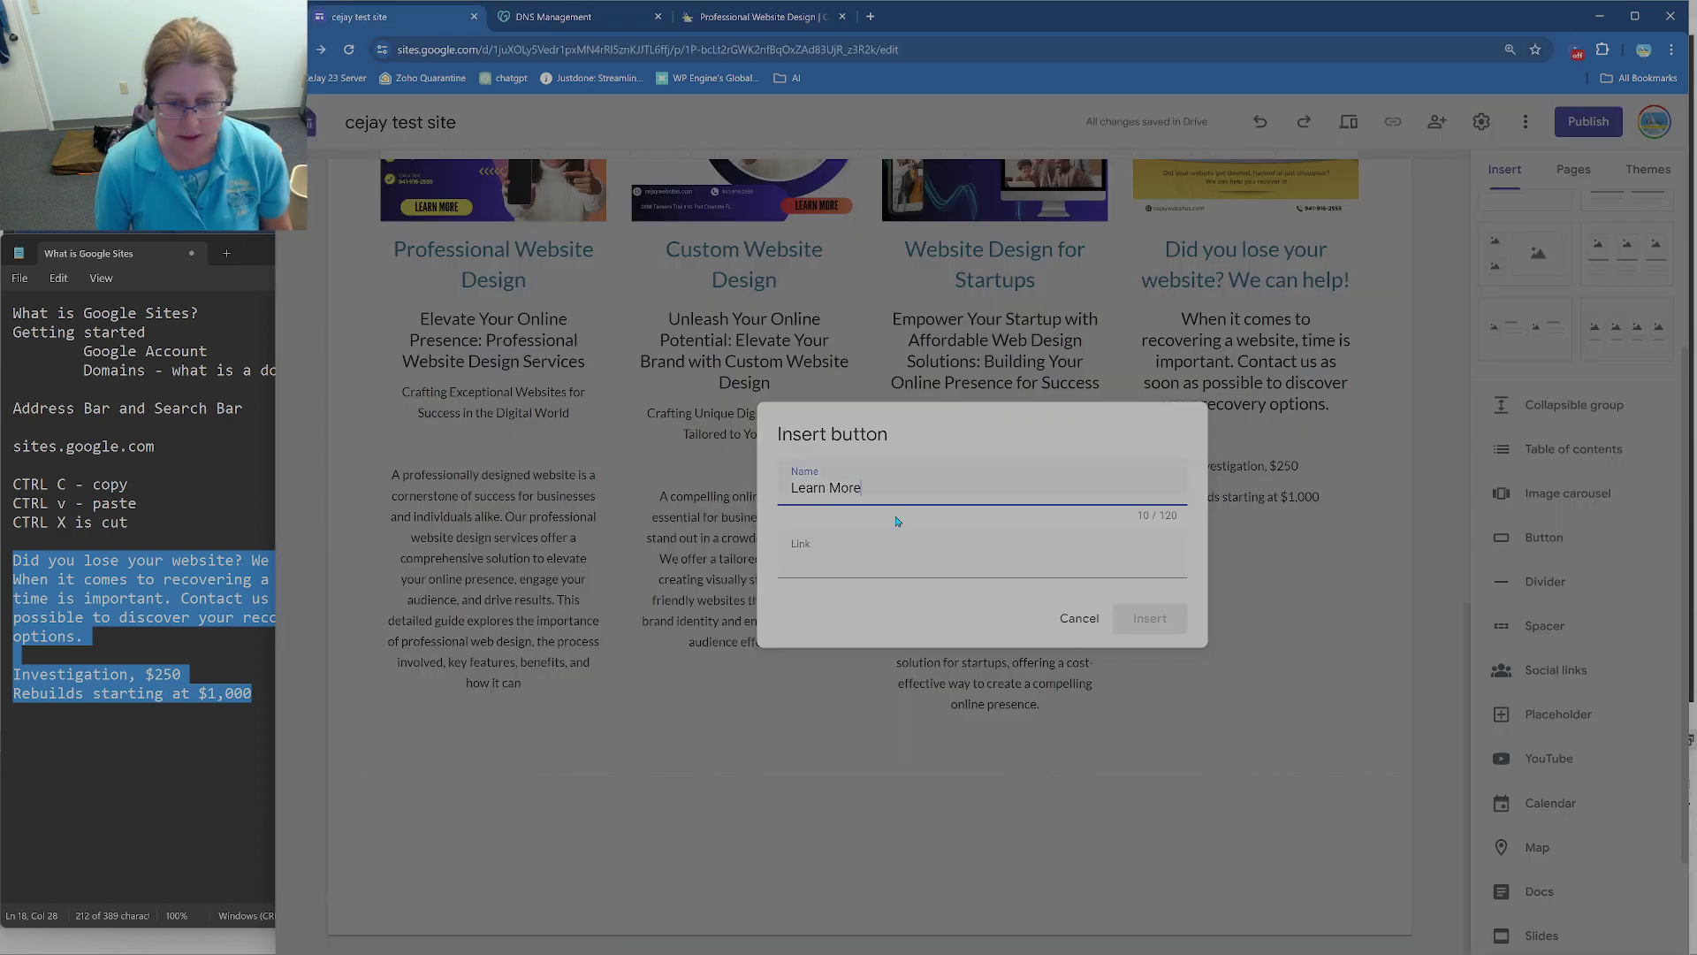
click(868, 559)
key(ctrl+v)
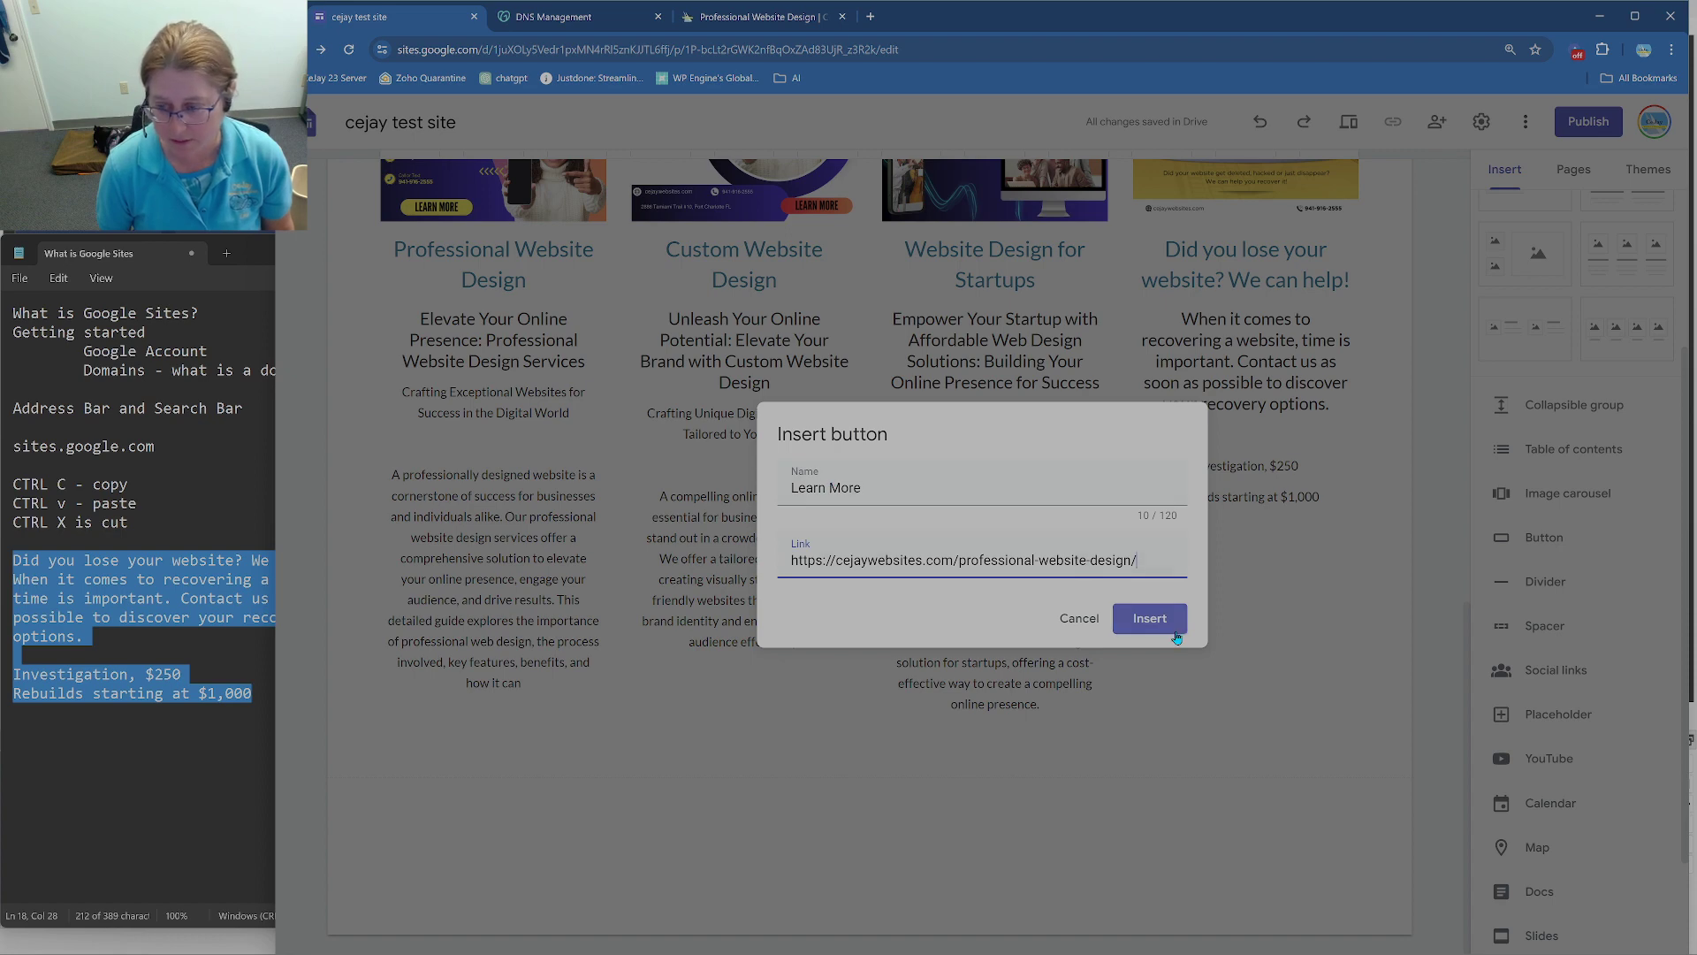
click(1149, 618)
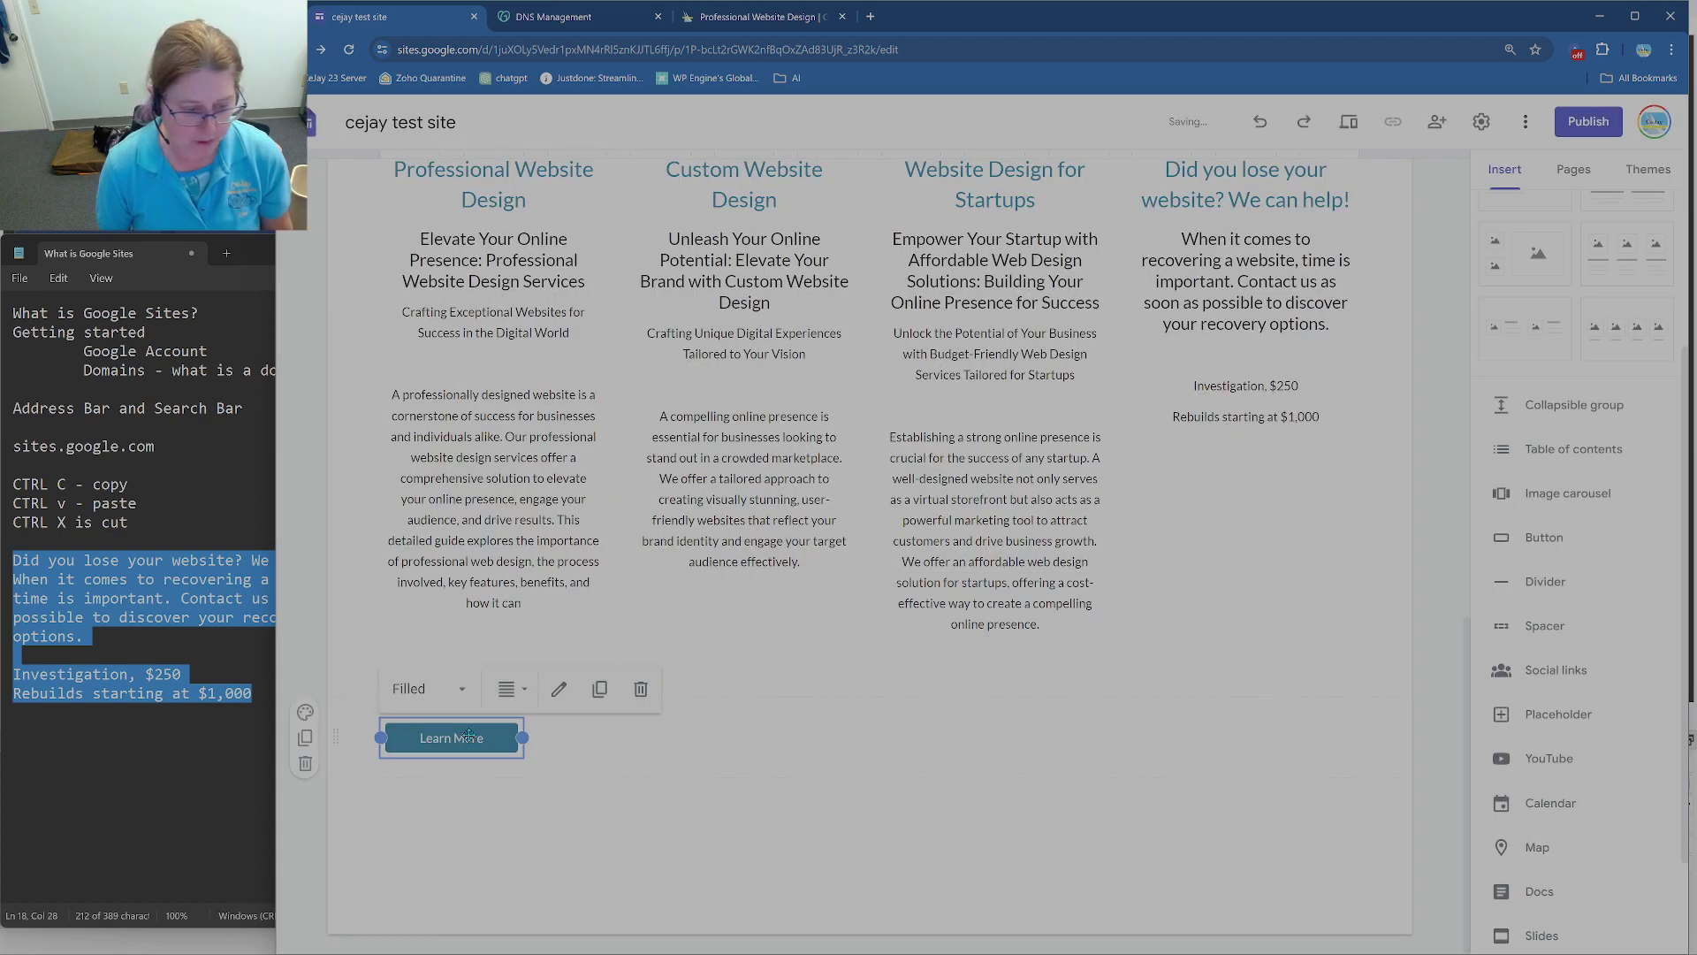
drag(468, 734, 480, 631)
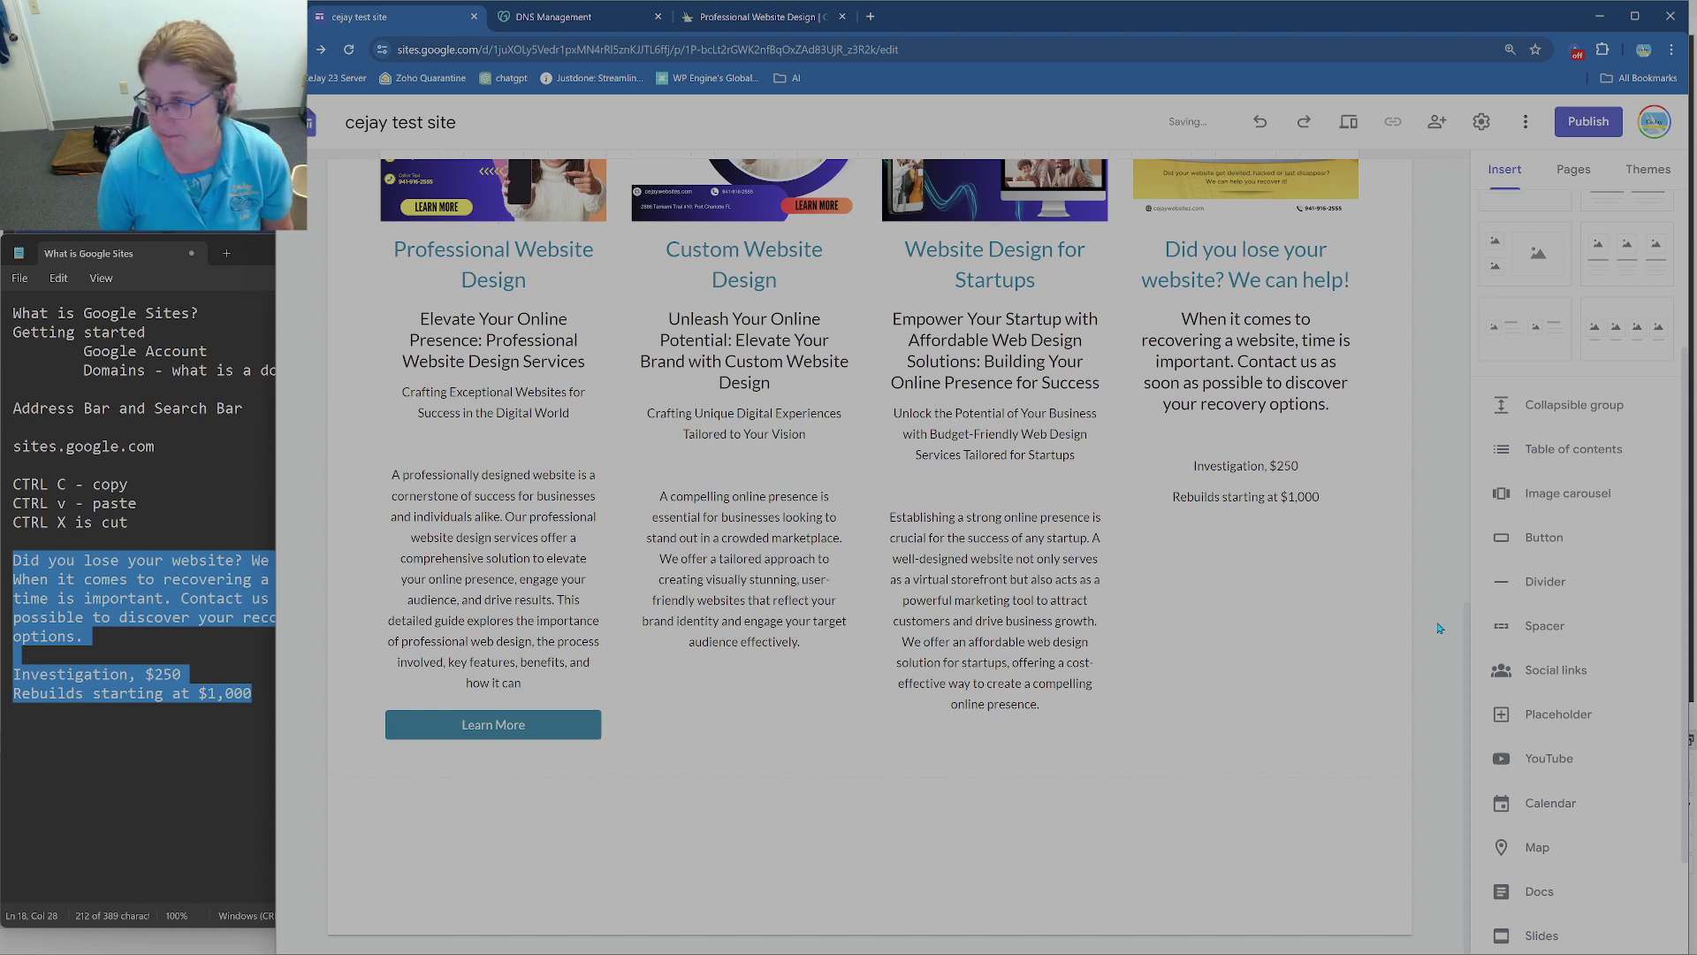
Step: Add a new page named "About Us" to the site
click(1575, 171)
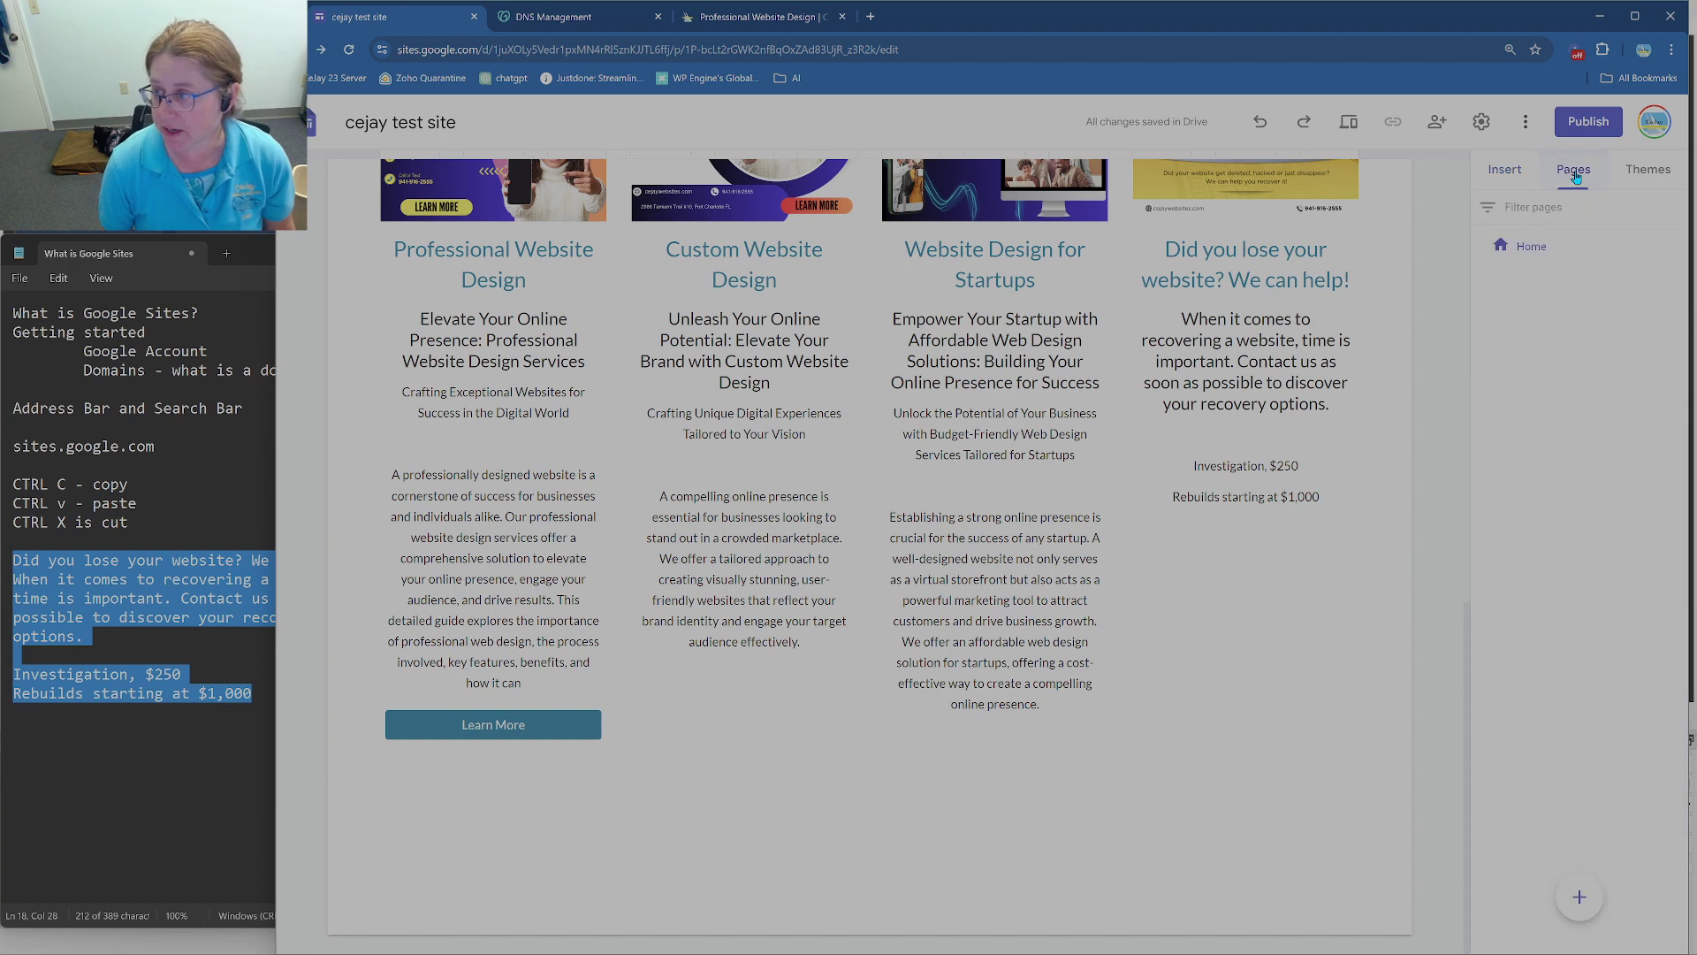
mouse_move(1669, 255)
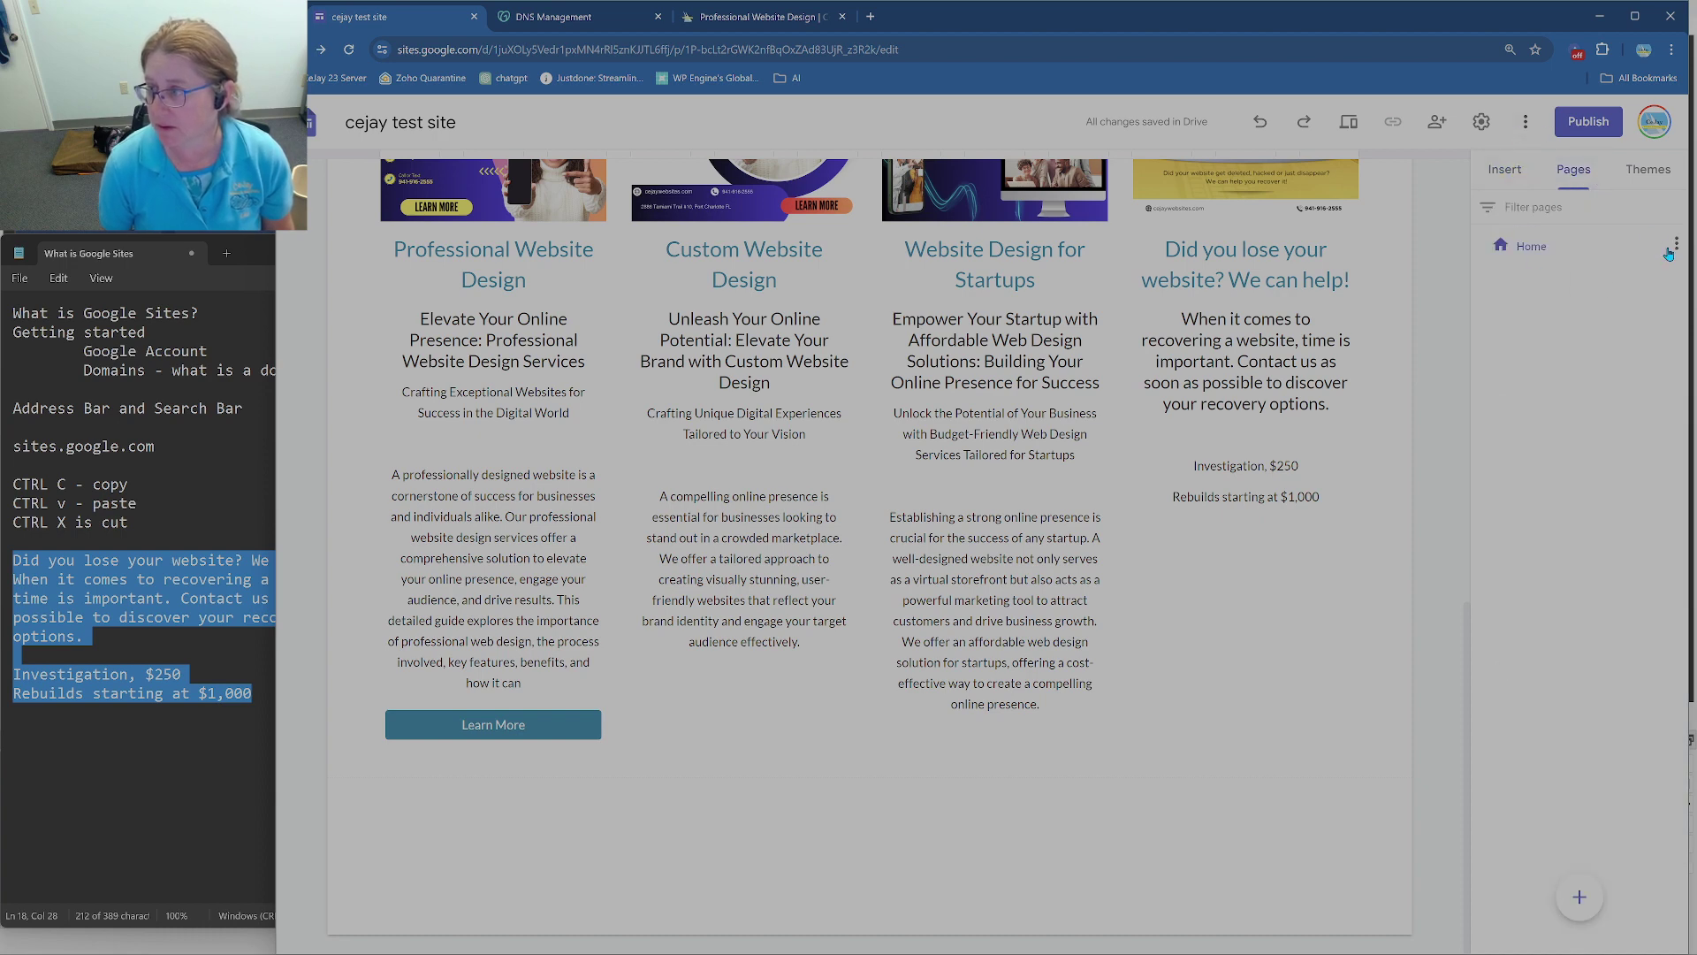
mouse_move(1581, 895)
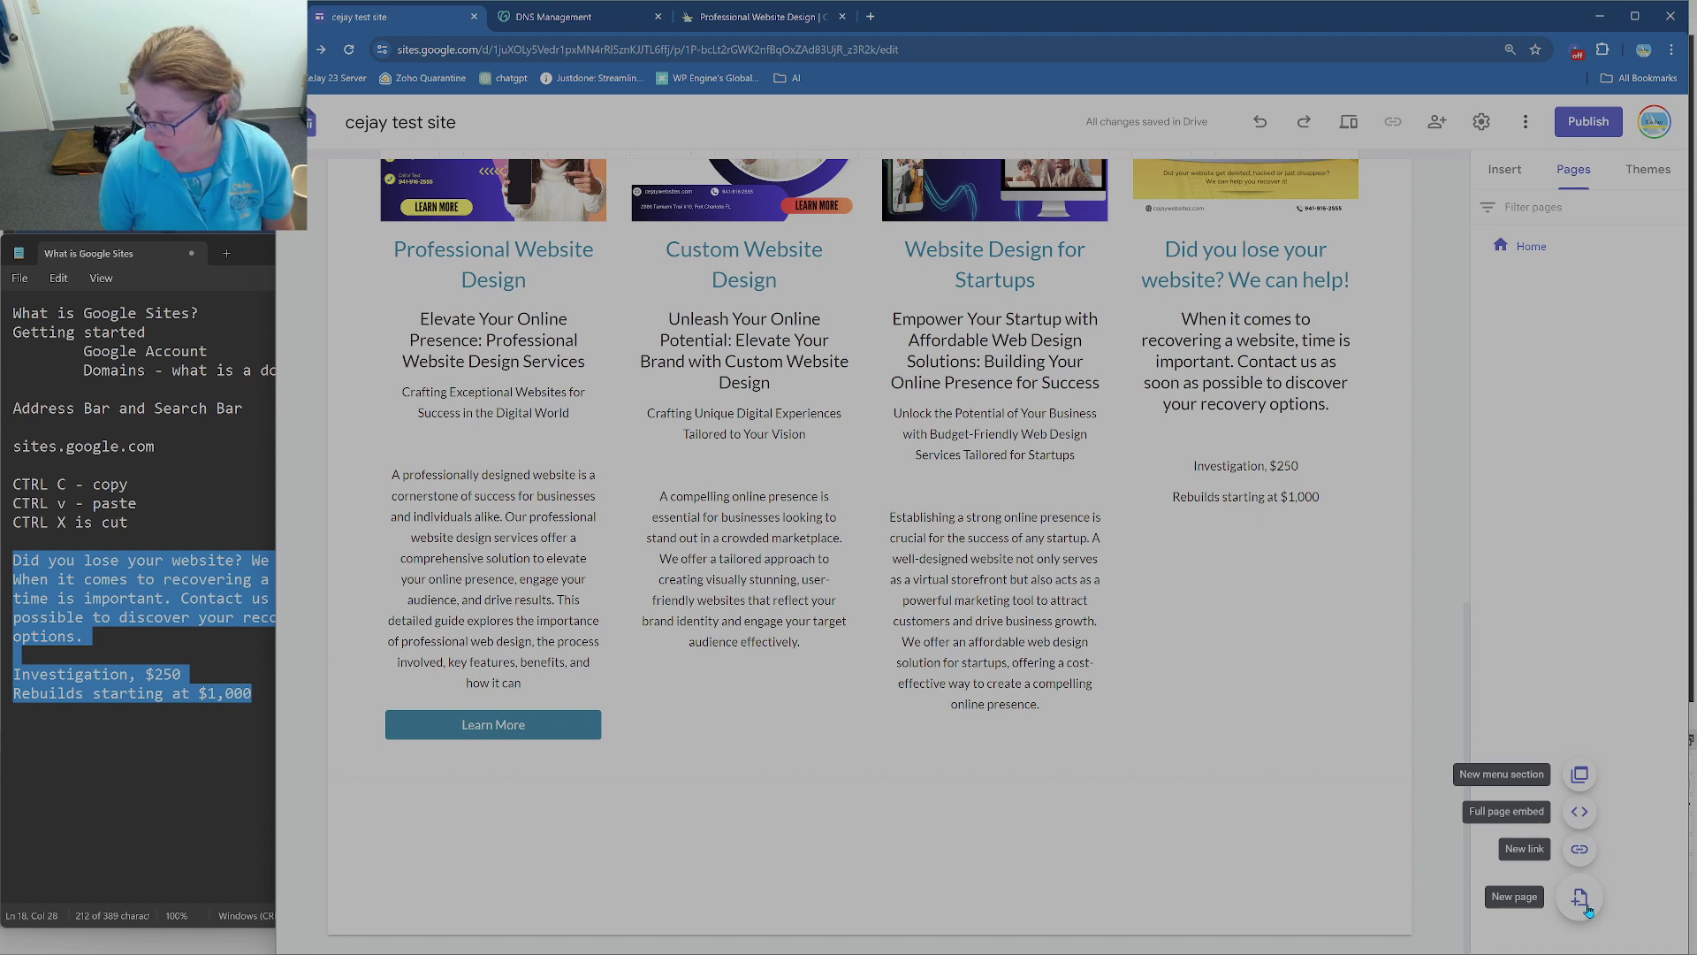
click(1581, 898)
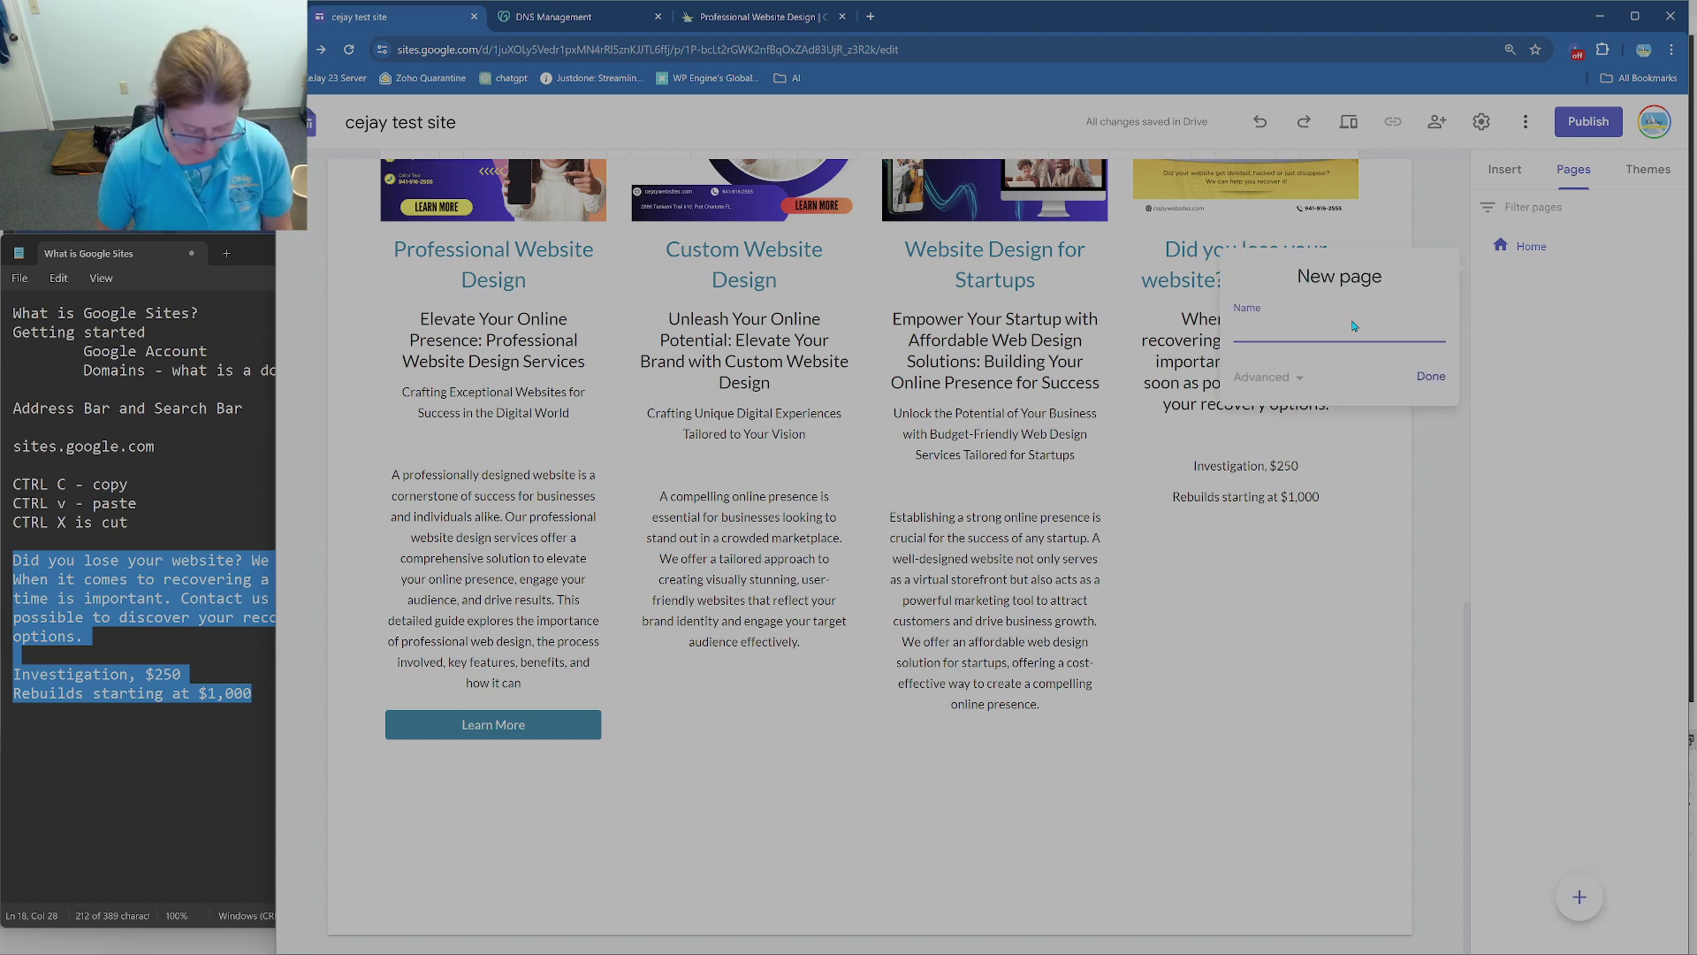
click(1430, 375)
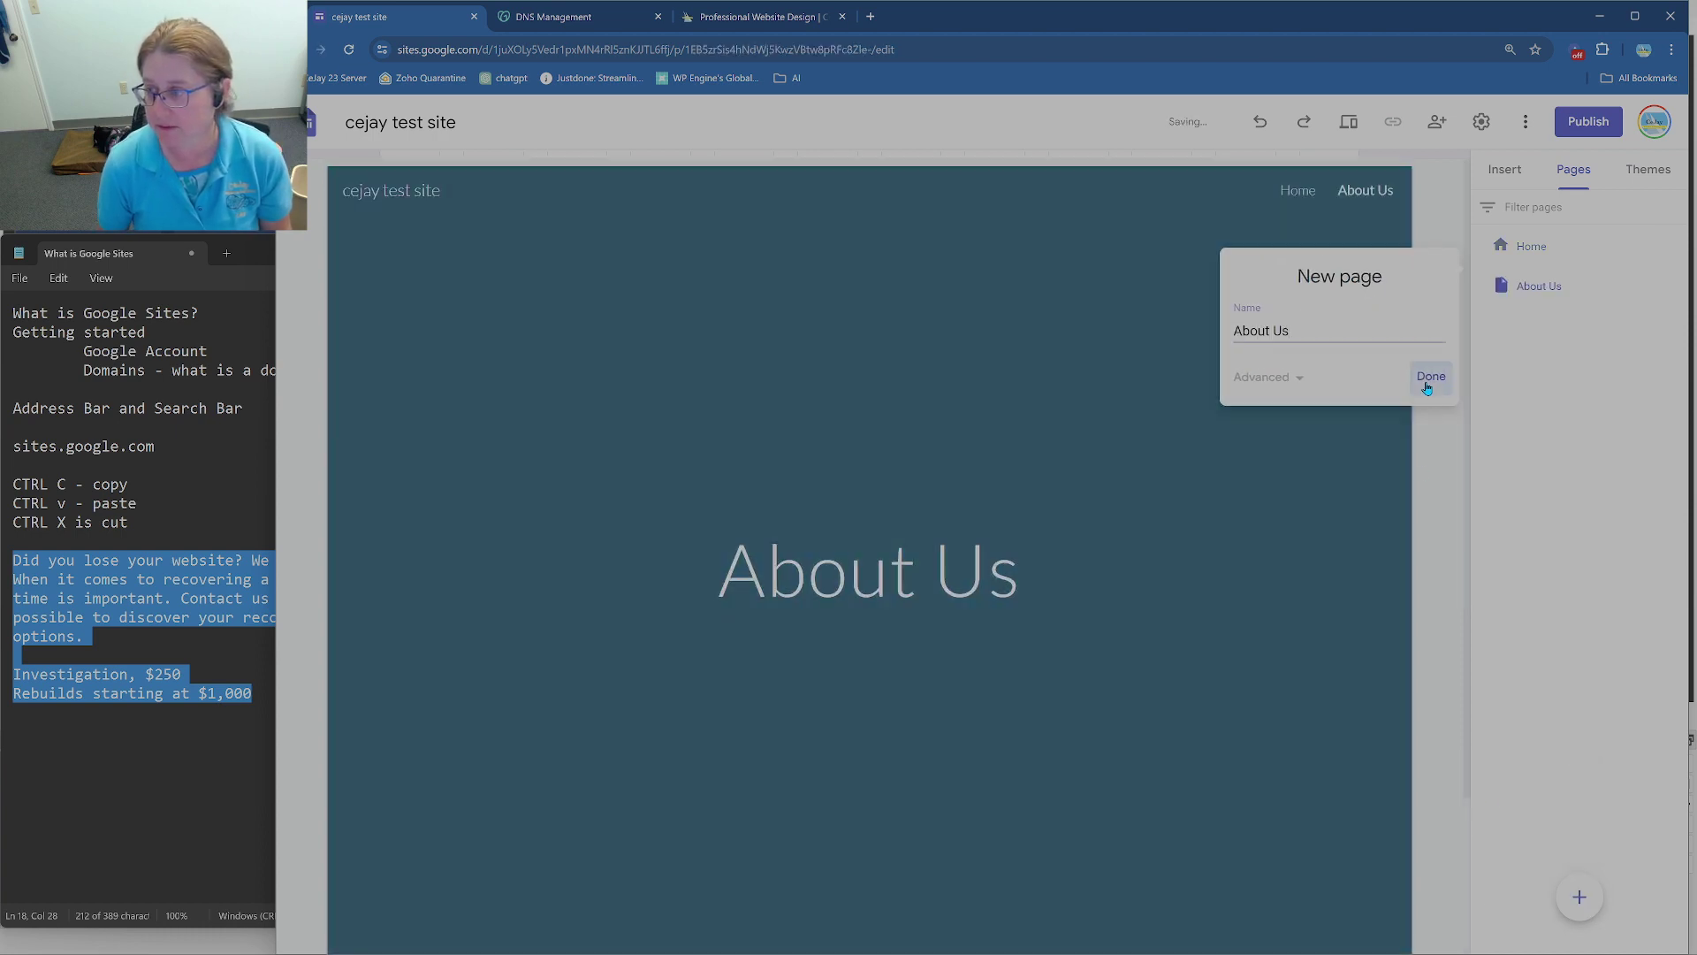
Step: Upload Professional - Rectangle.png as the header image of the About Us page
scroll(671, 768, down, 1)
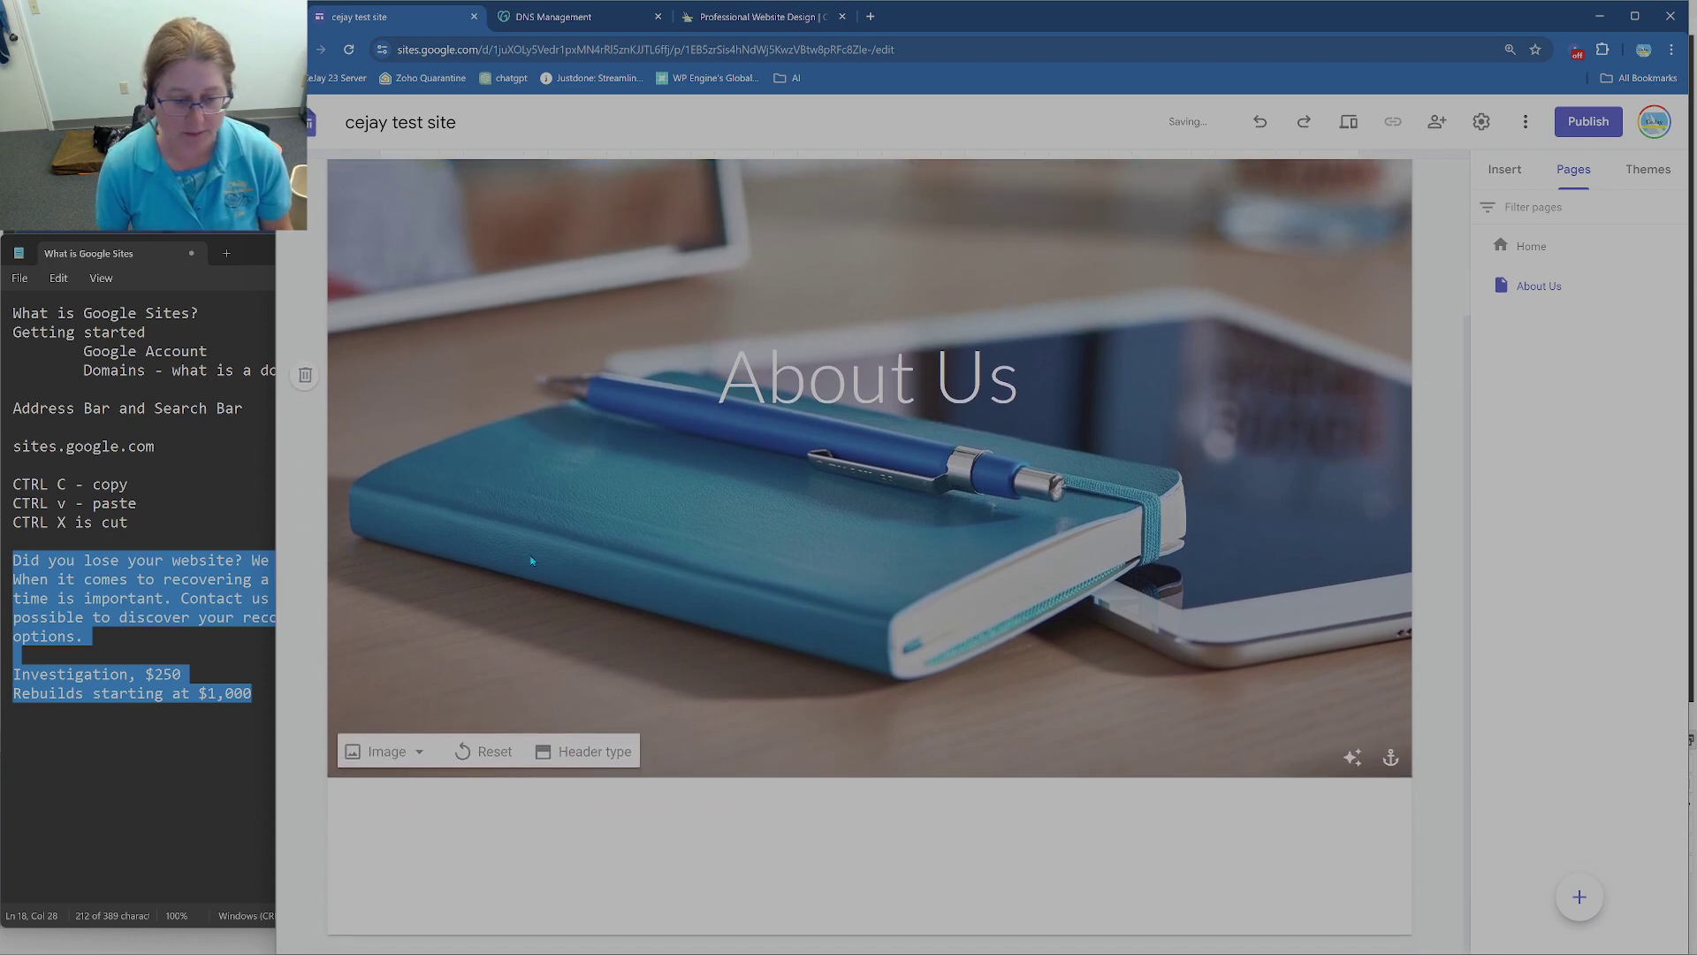
click(403, 757)
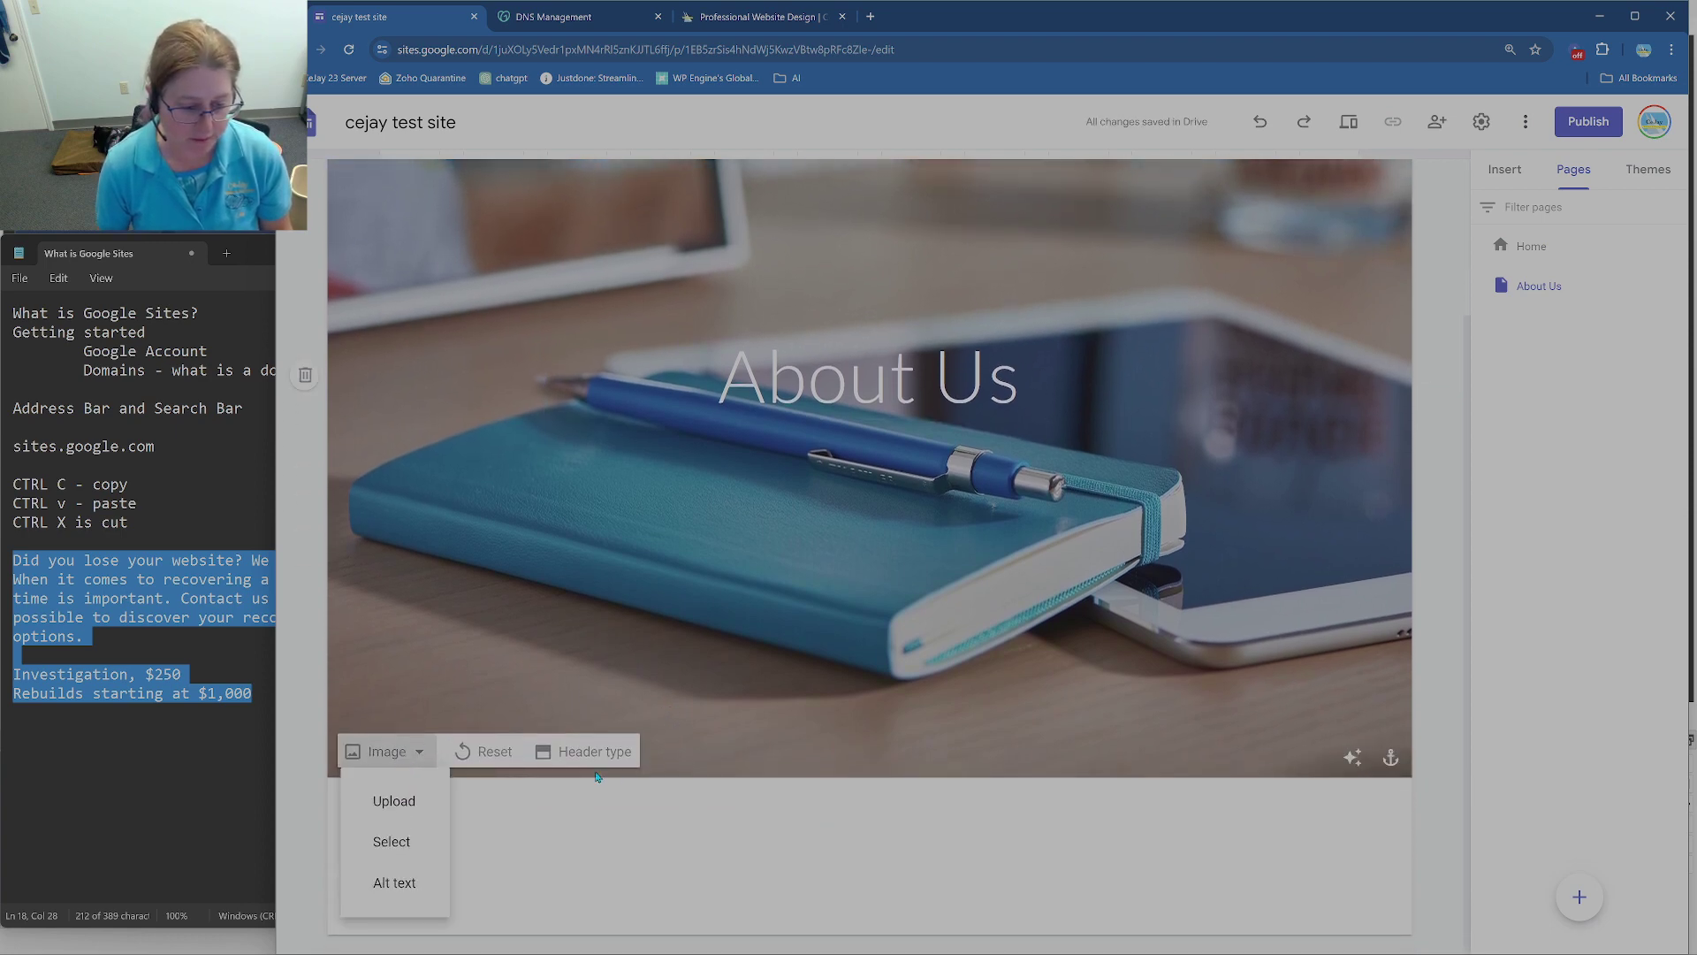
click(396, 801)
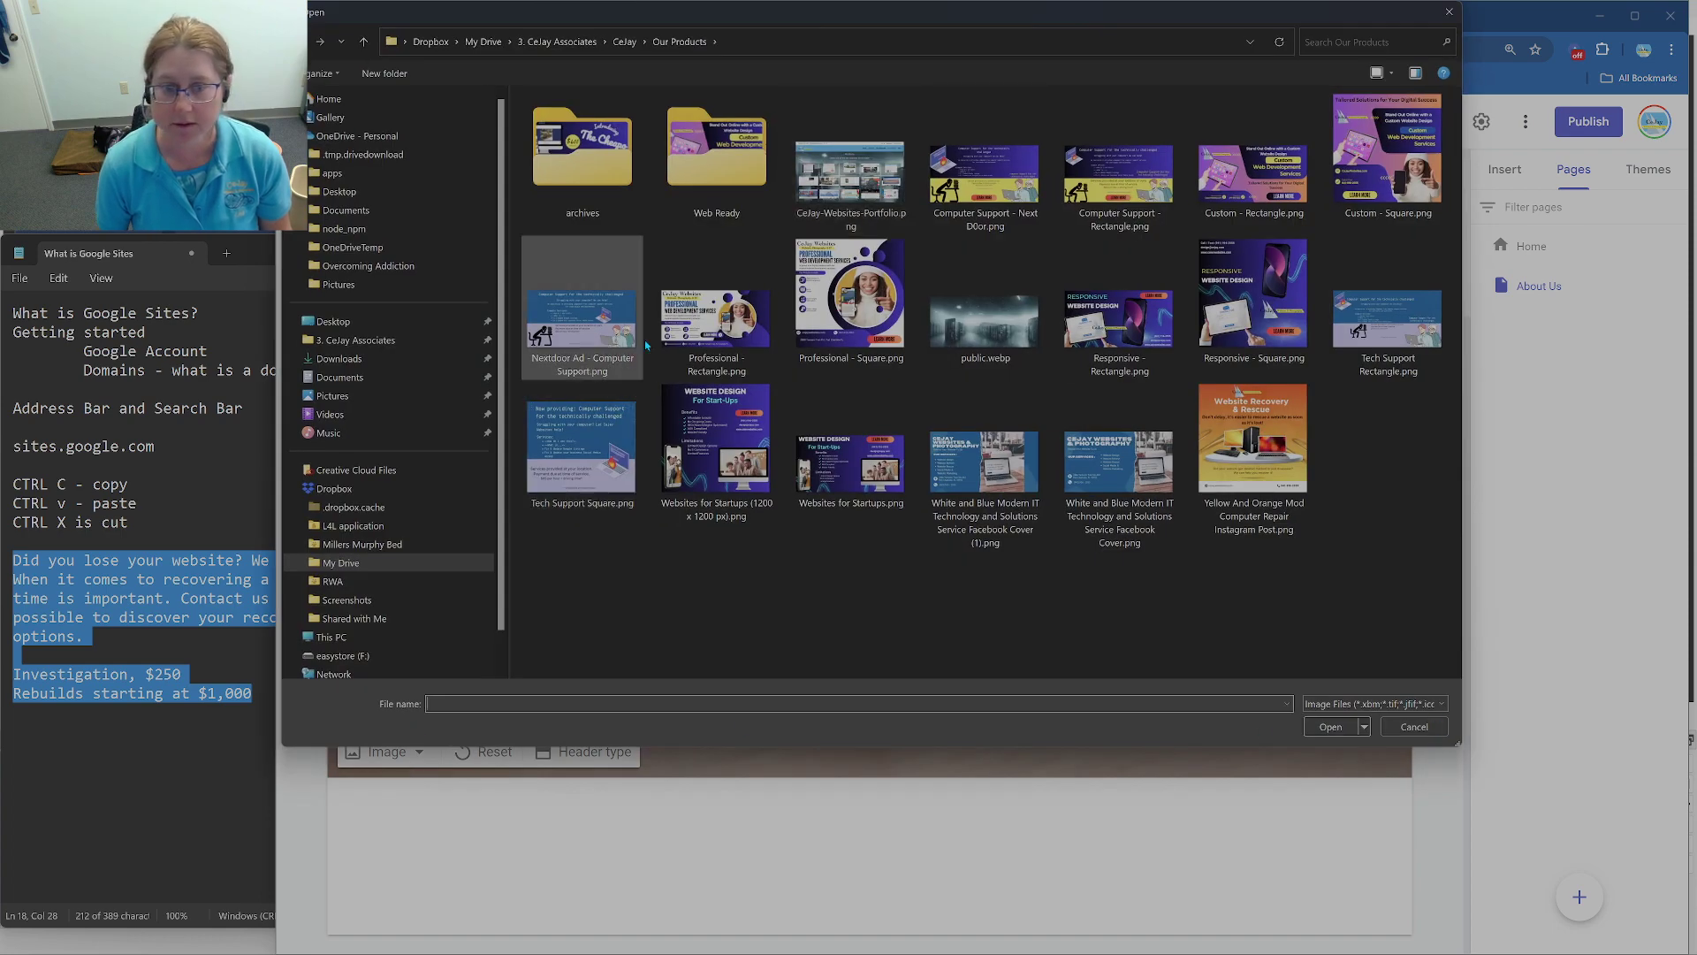
click(701, 316)
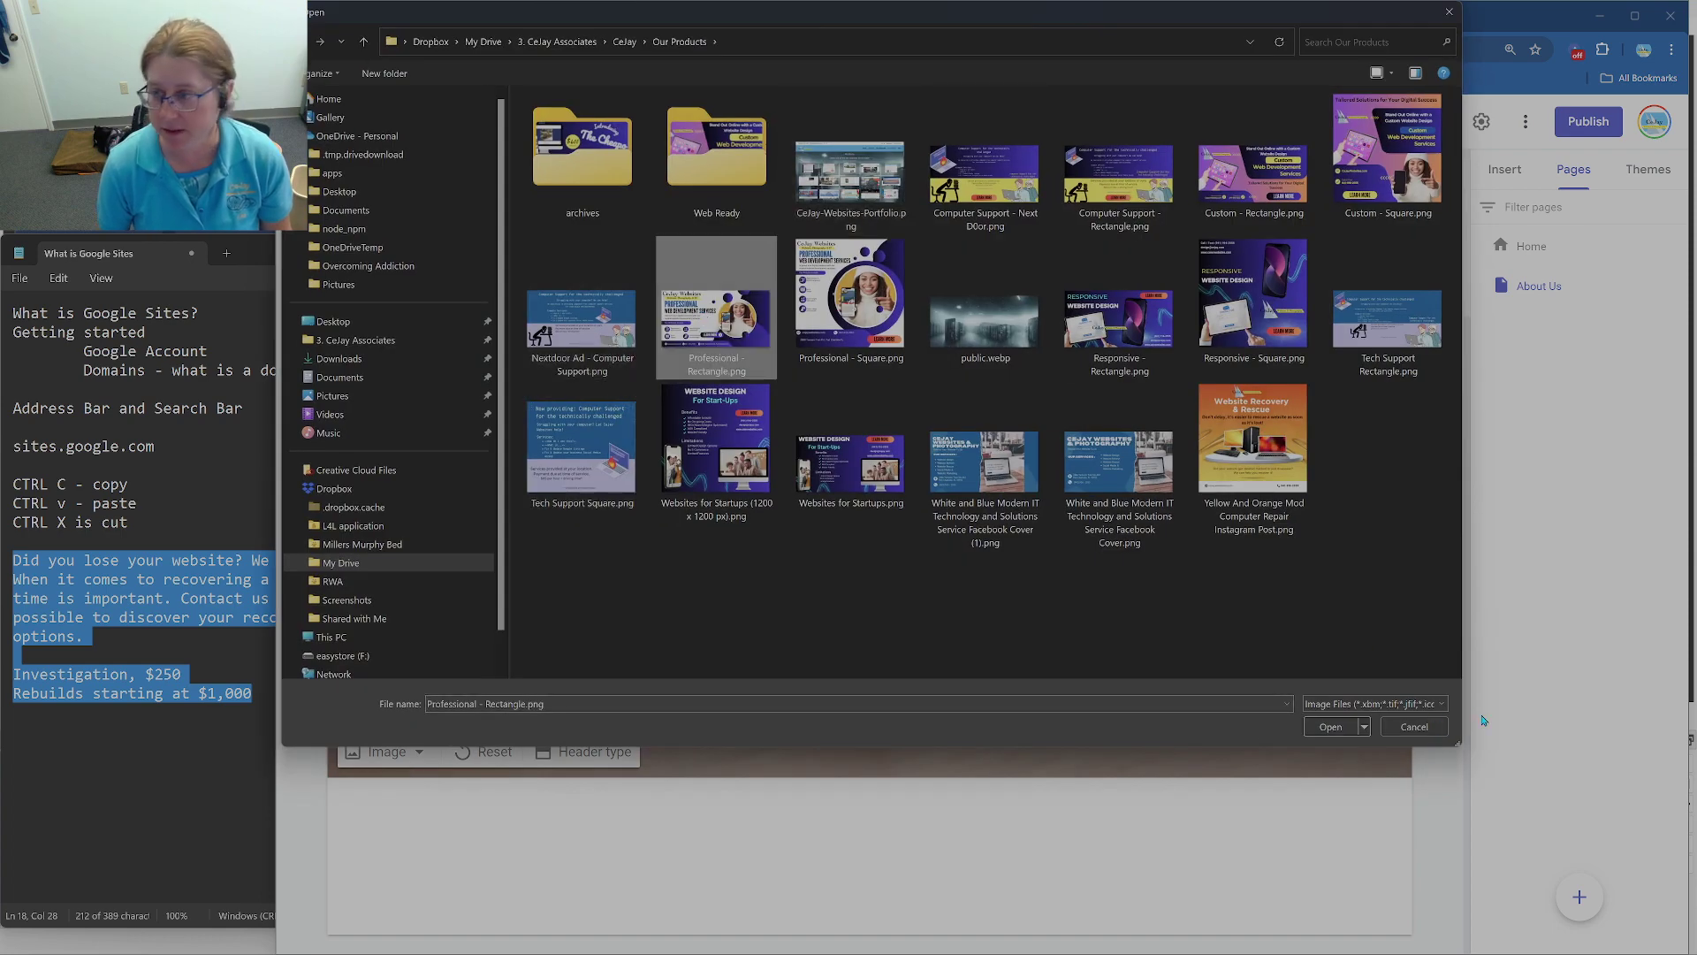
click(1331, 726)
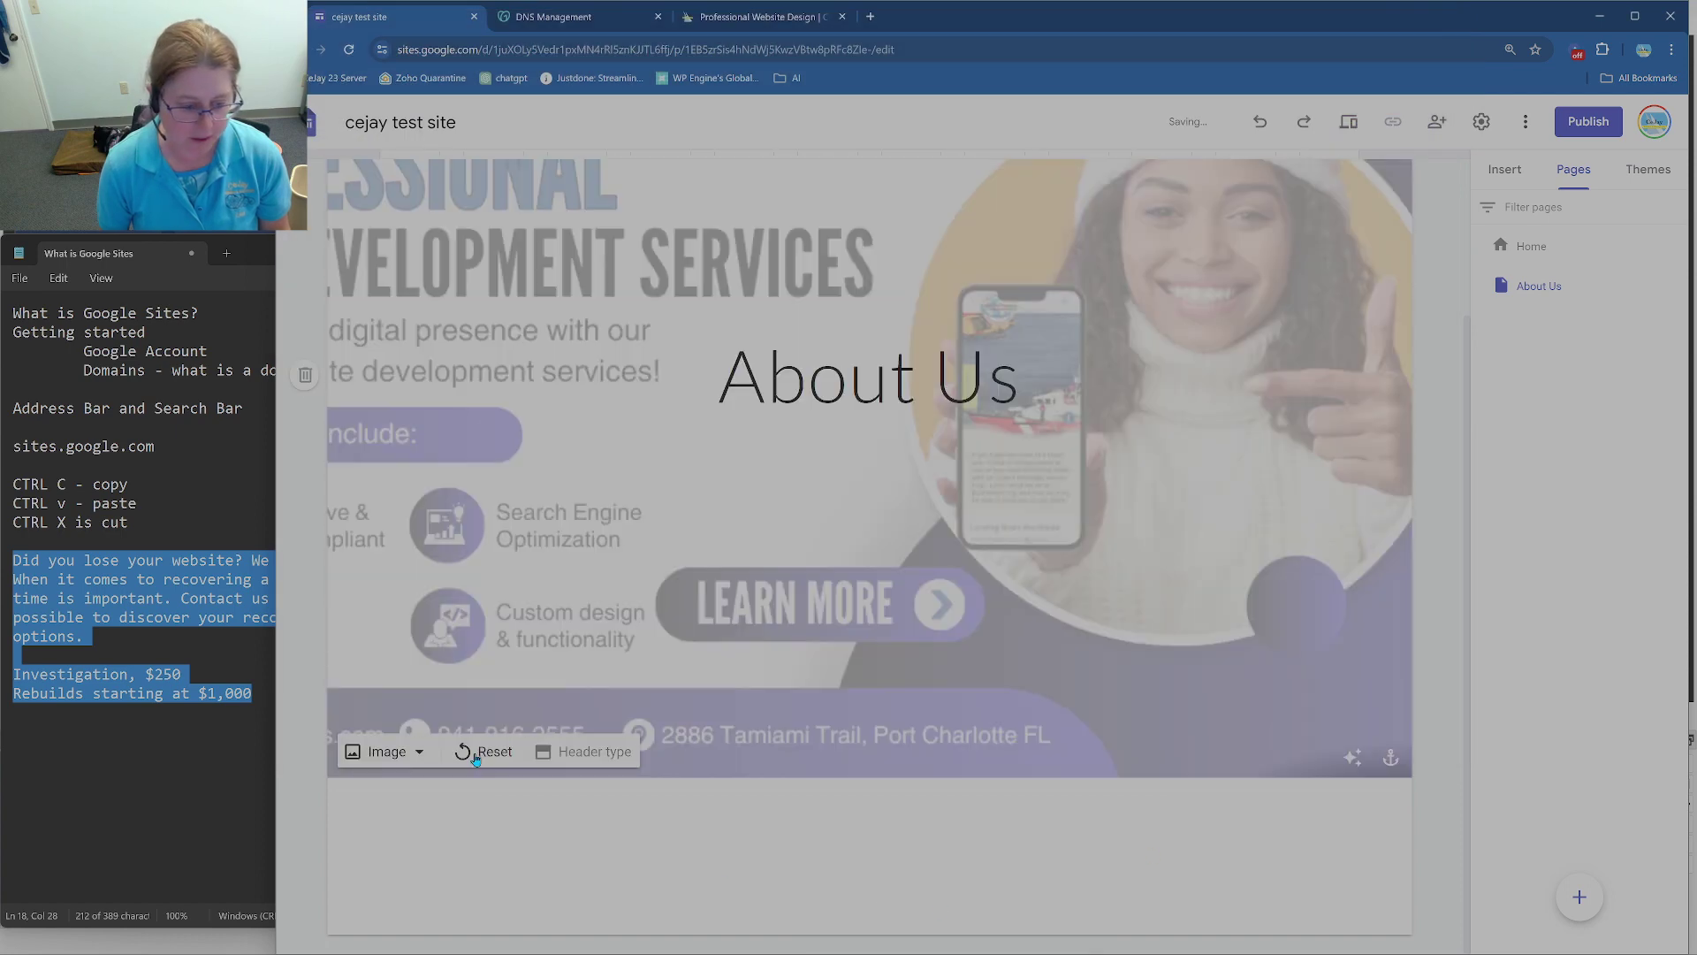
Step: Try the Large banner header type on the About Us page, and settle on Banner
click(579, 752)
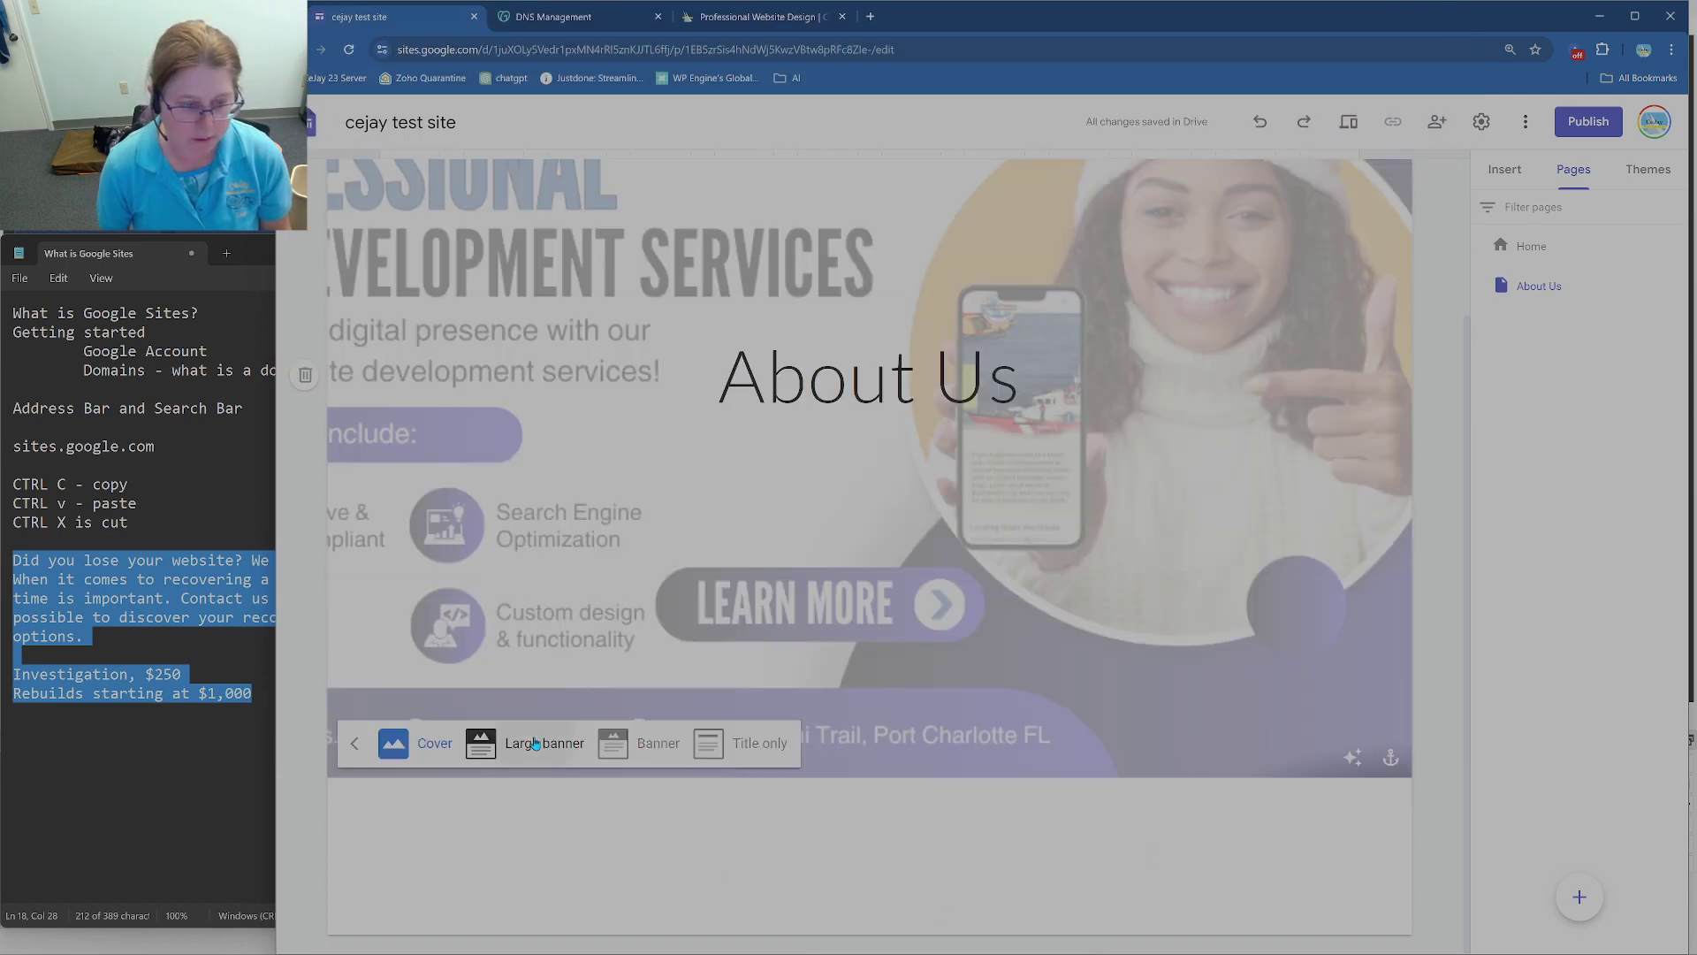
click(536, 744)
click(637, 579)
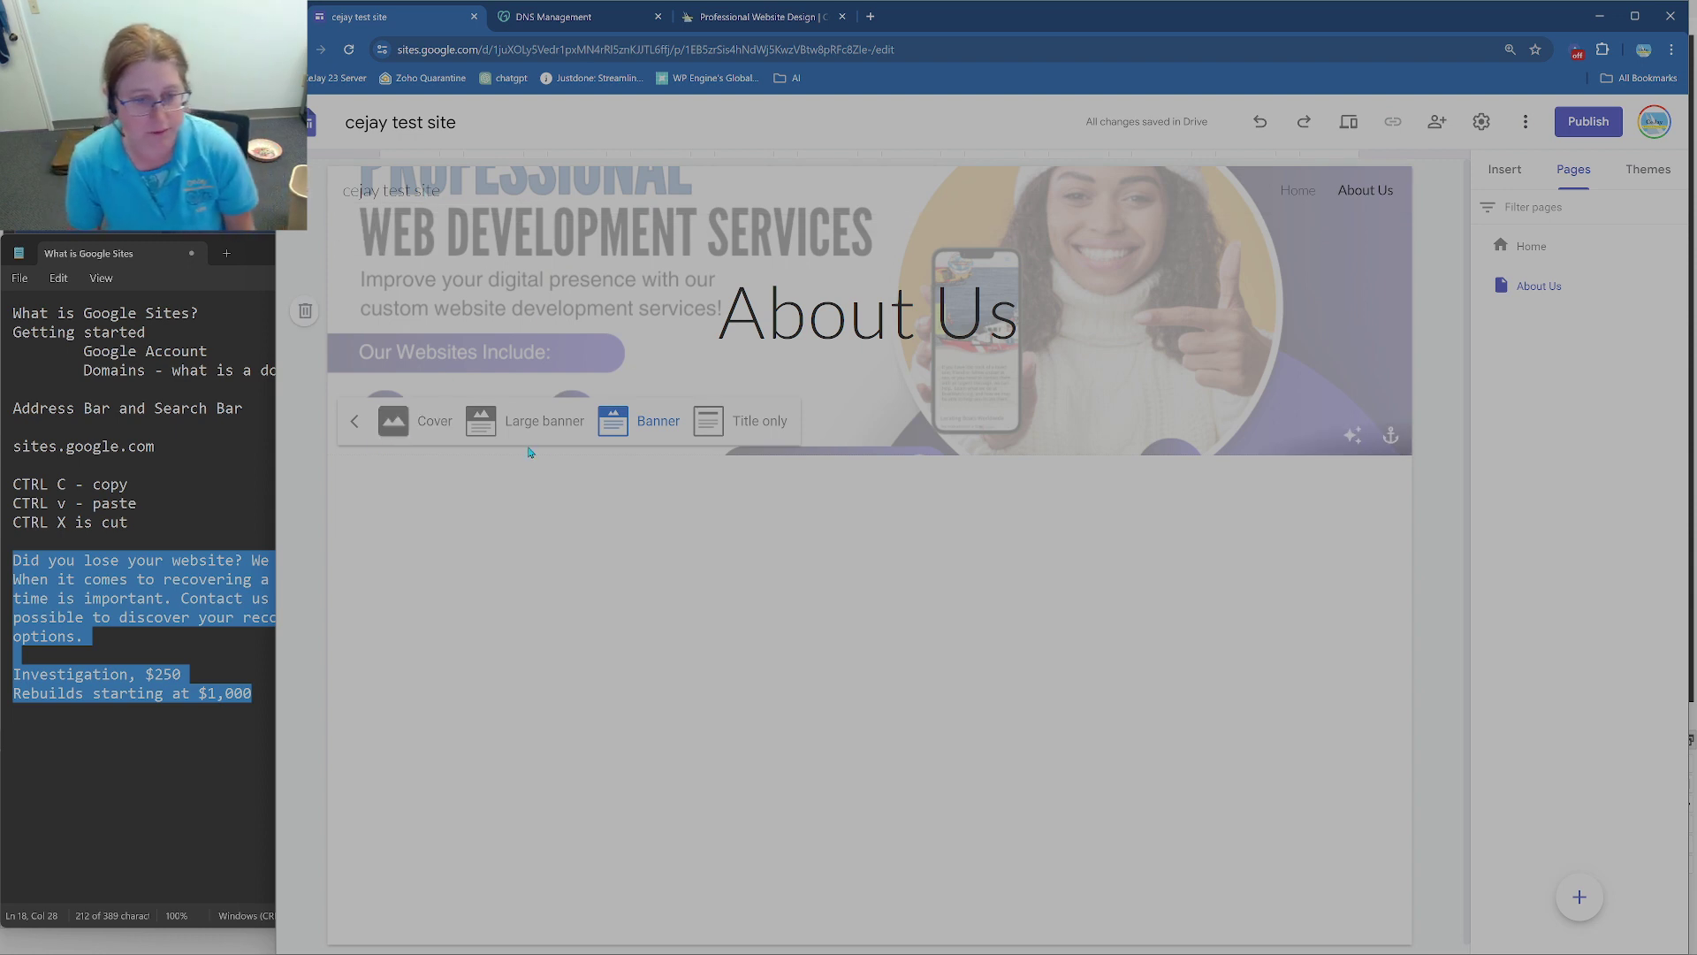
Step: Replace the About Us header image with the gallery photo of a laptop, coffee cup and notepad on a wooden desk
click(354, 421)
click(382, 437)
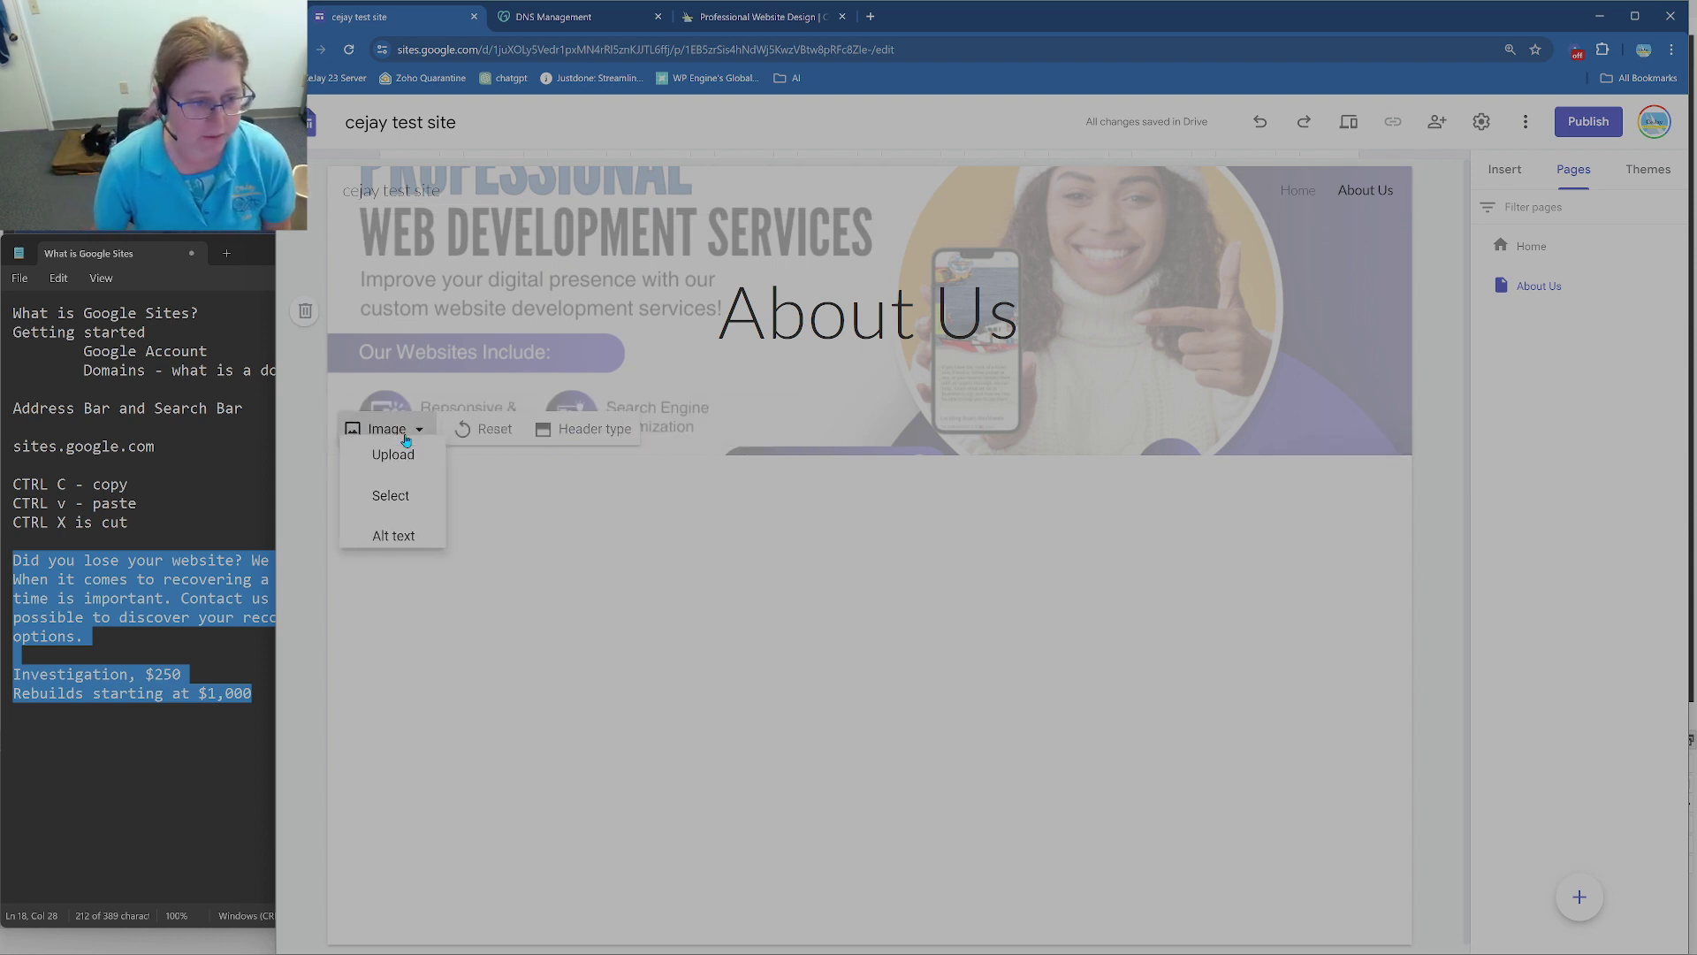
click(394, 521)
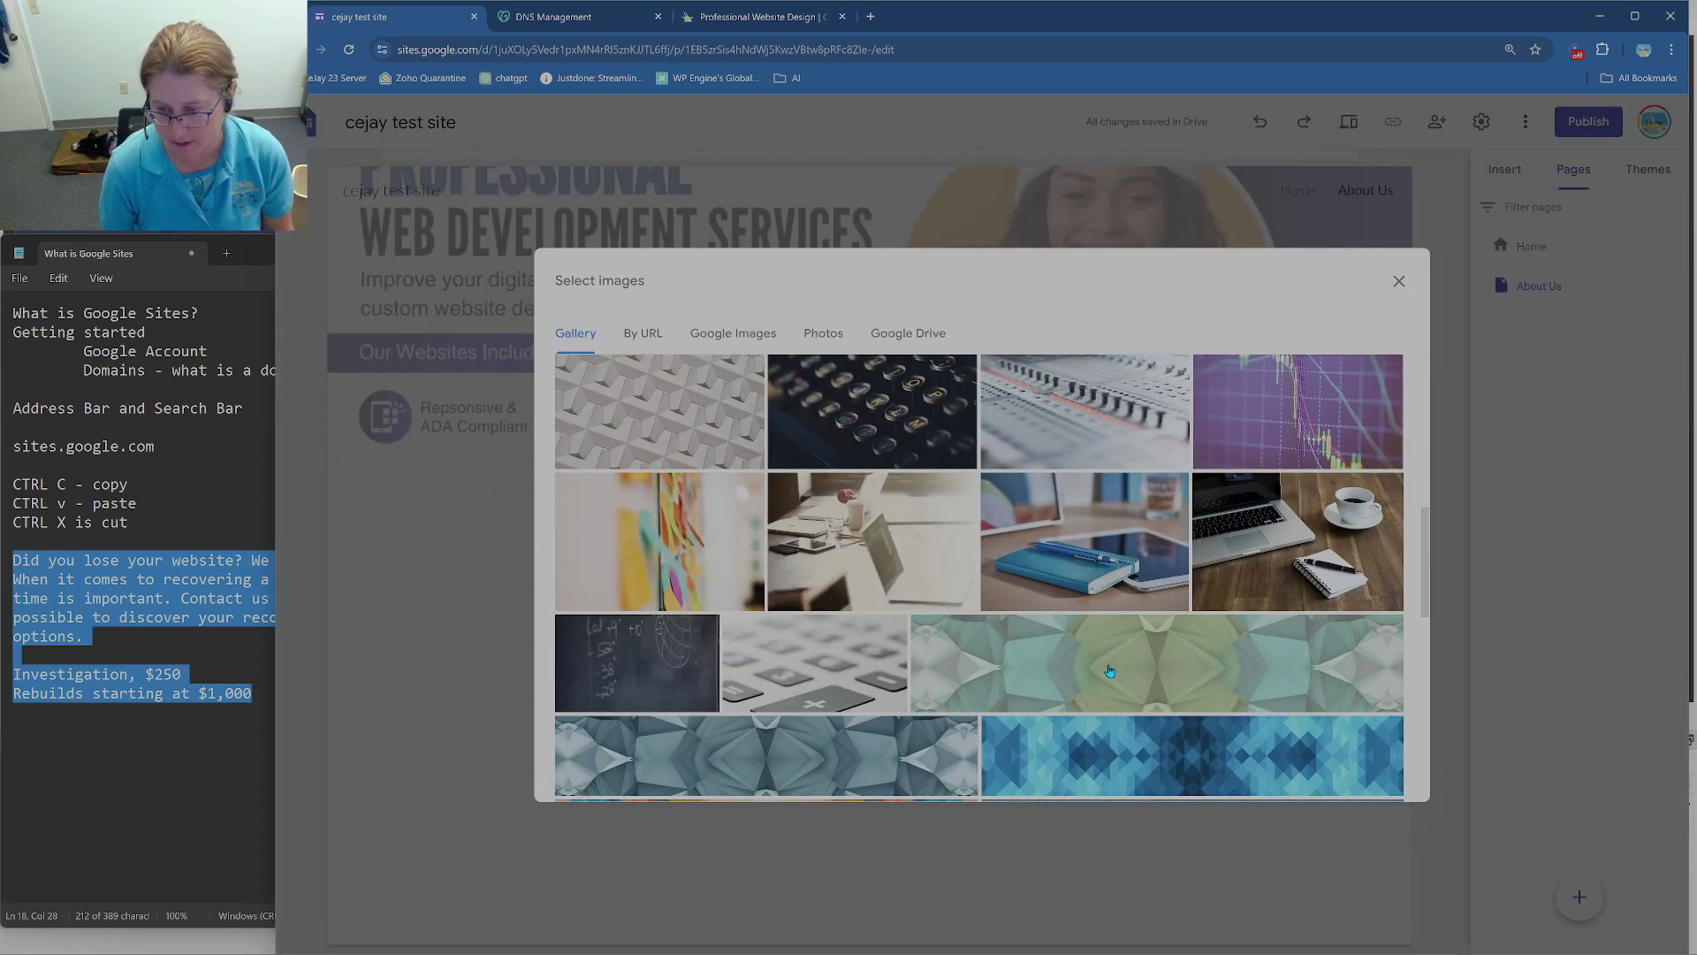
scroll(1110, 670, down, 5)
scroll(1118, 703, up, 5)
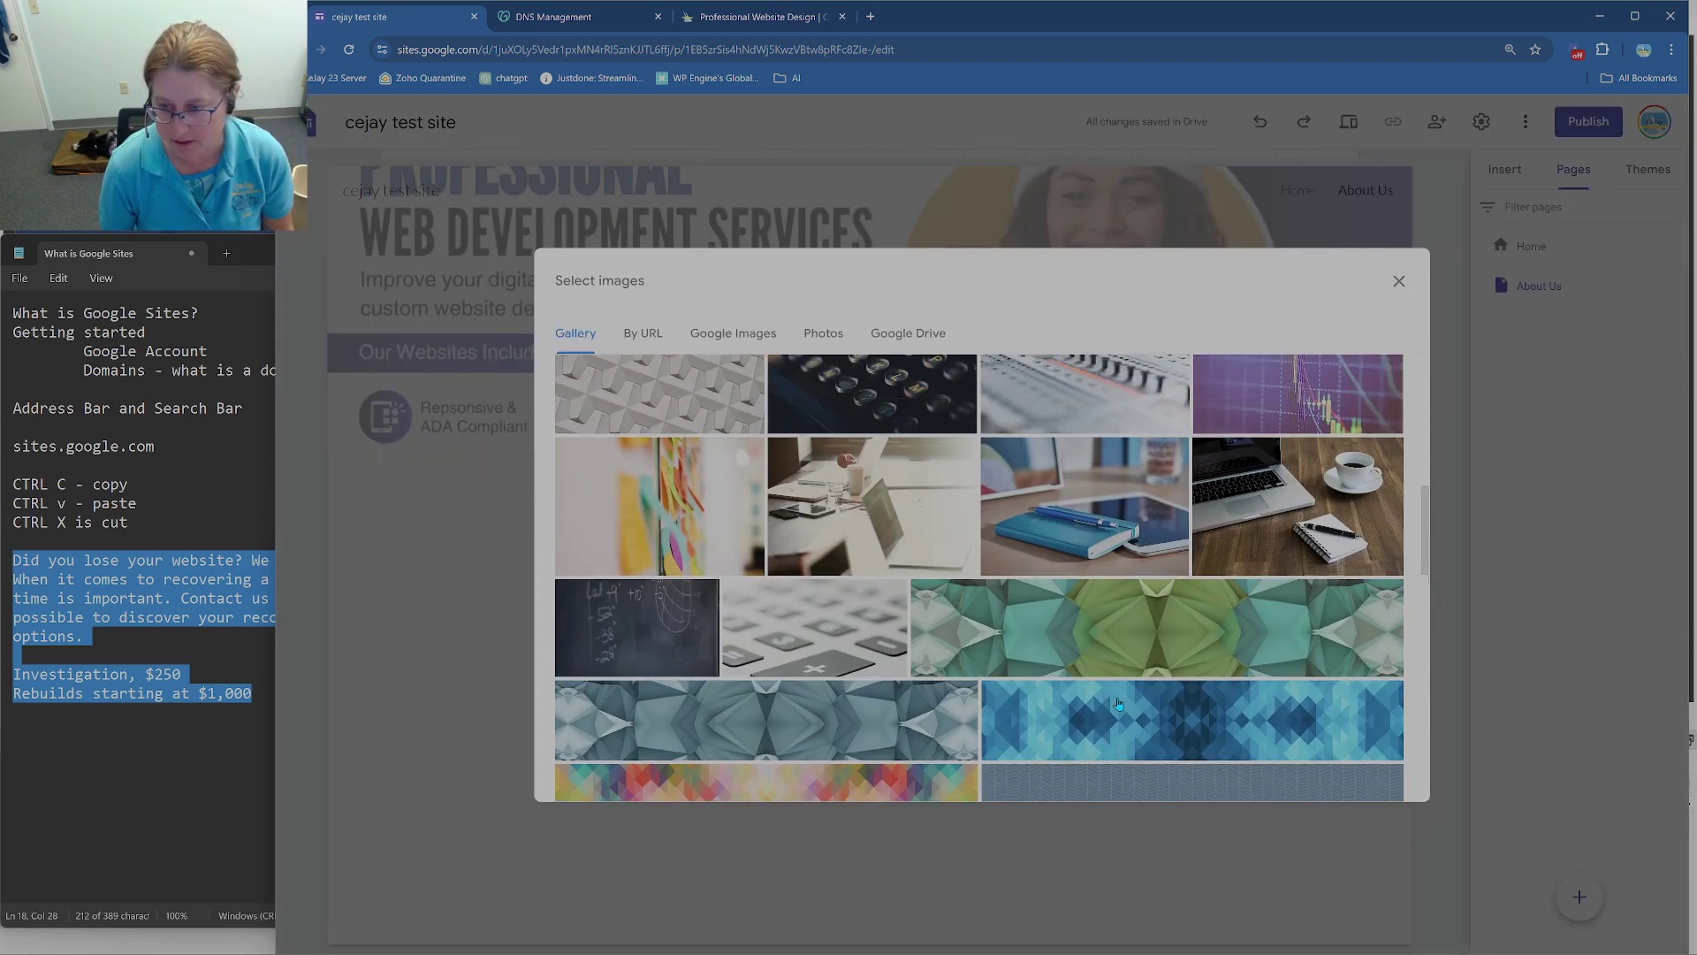
scroll(1118, 703, up, 3)
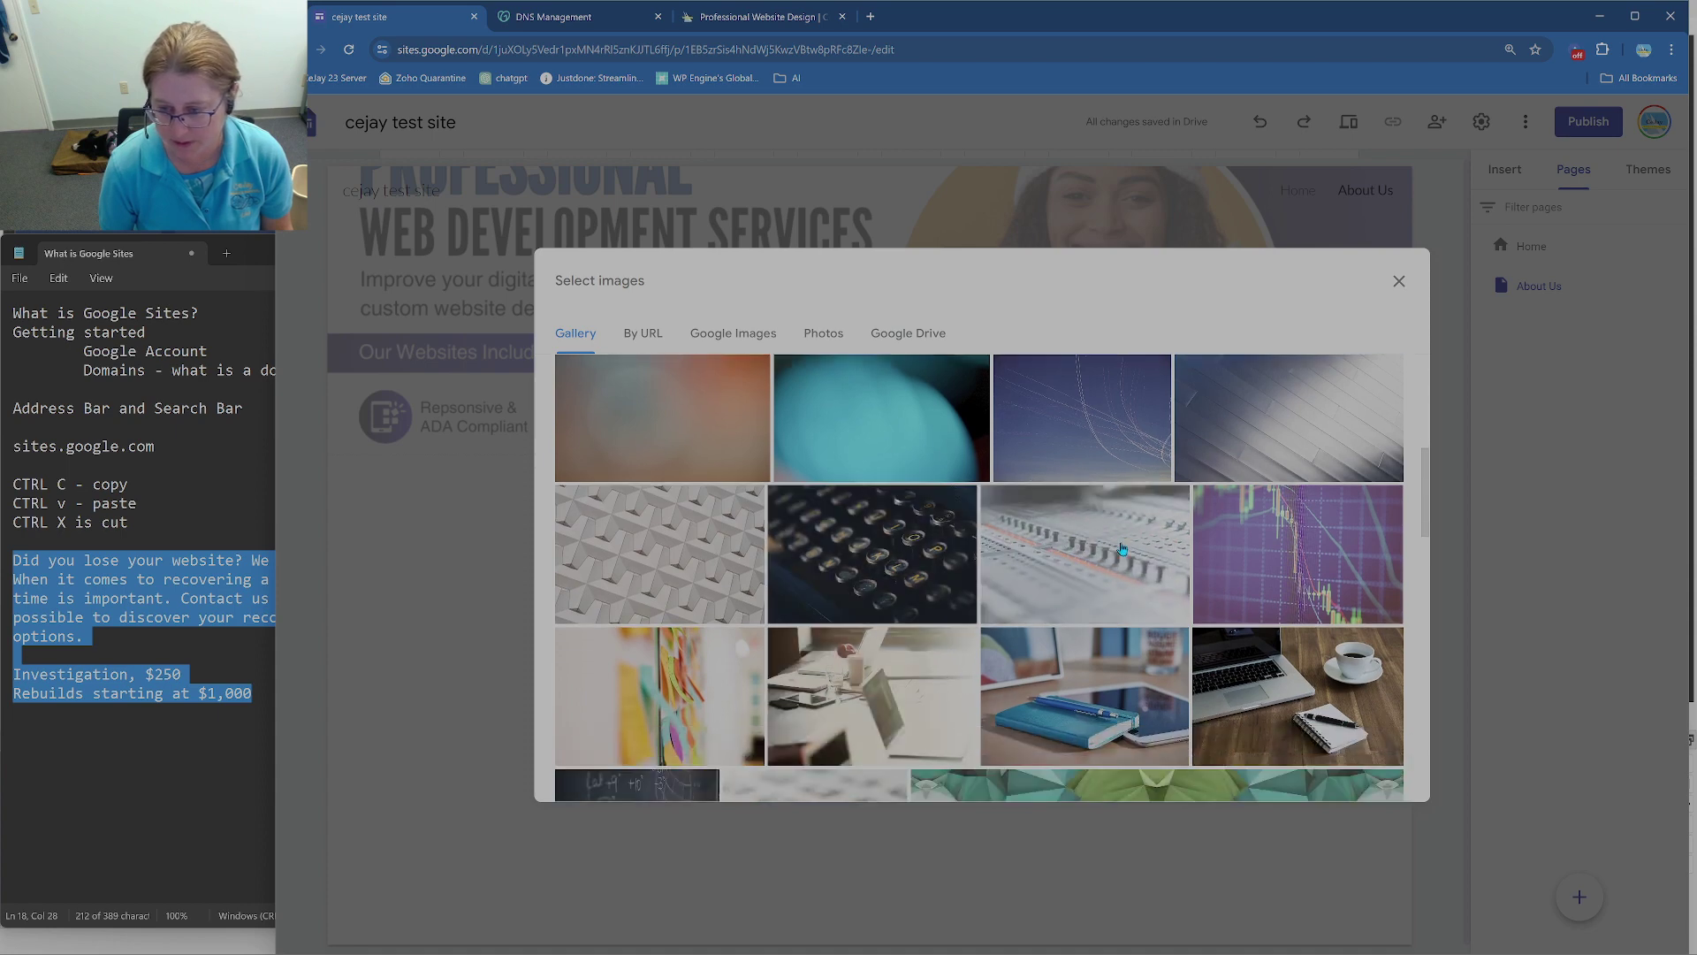
click(1332, 659)
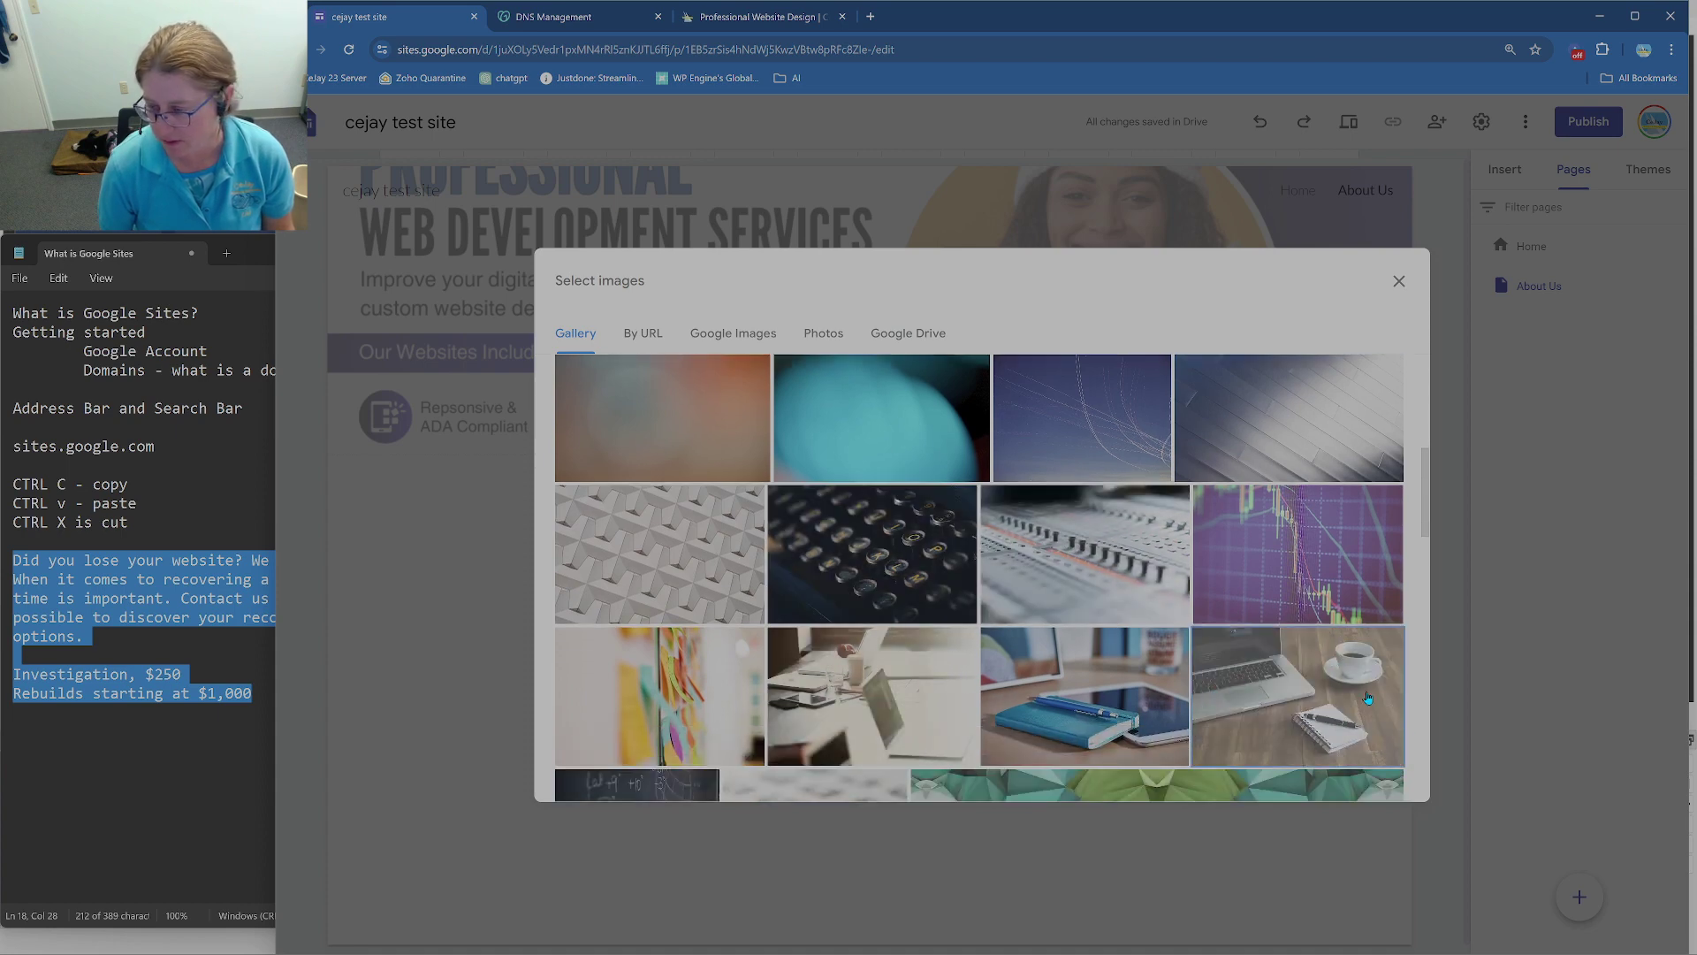
click(1380, 776)
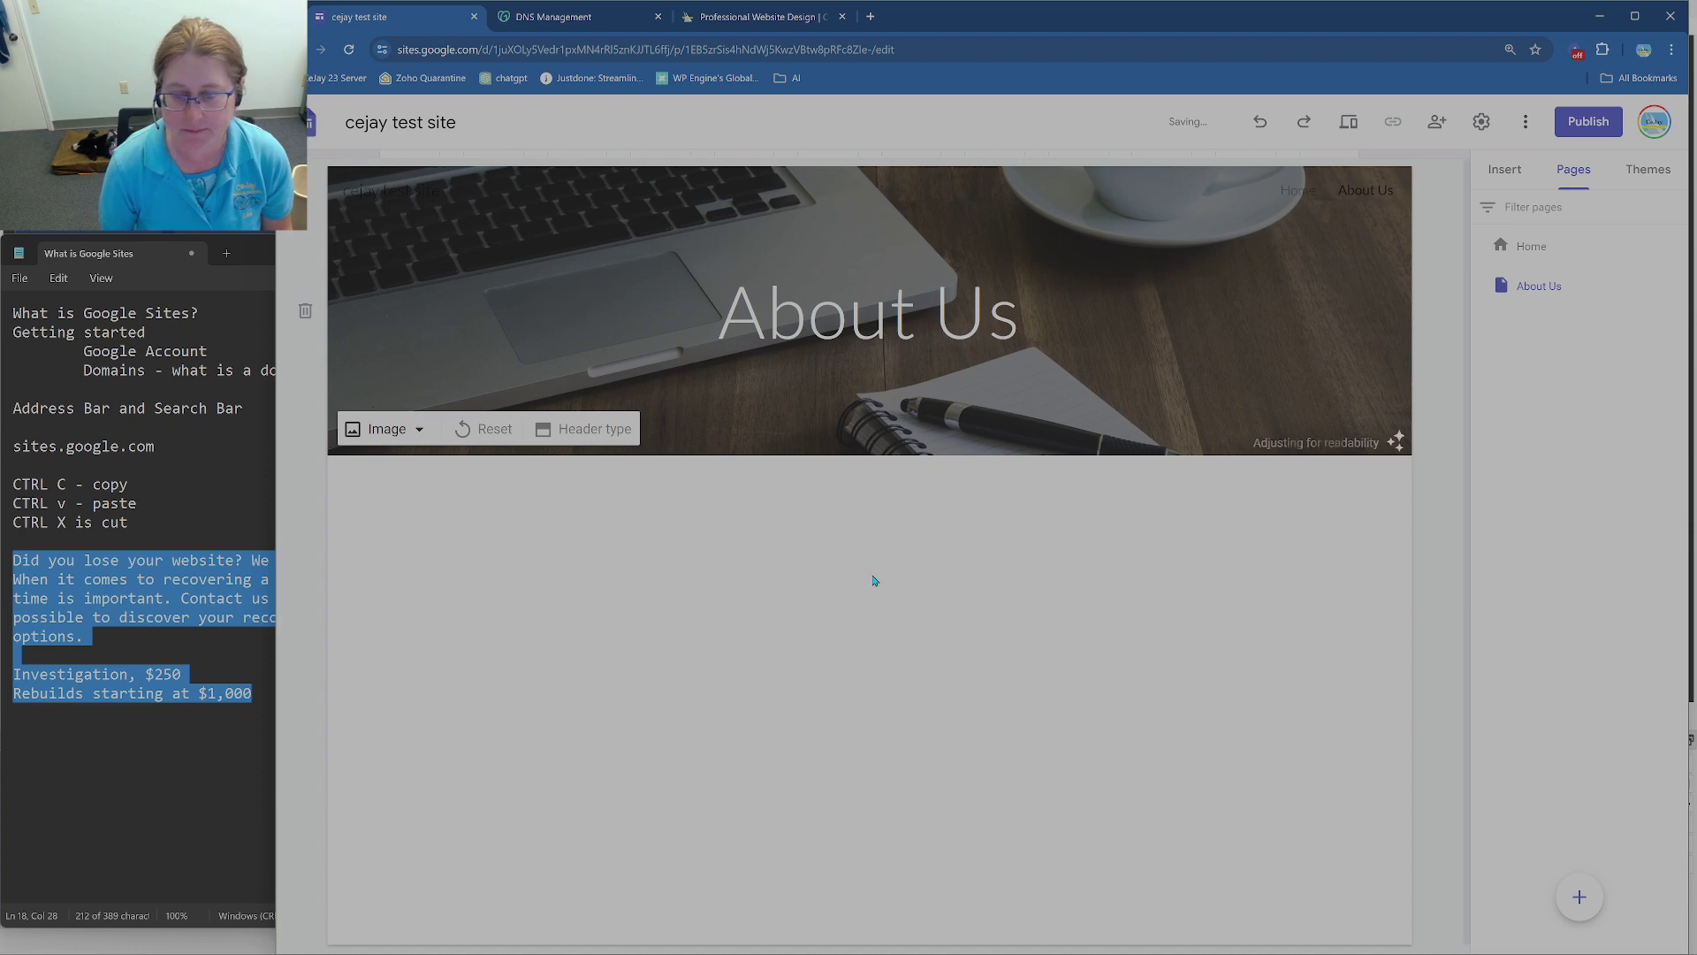
Step: Toggle the readability adjustment on the About Us header image
mouse_move(1356, 436)
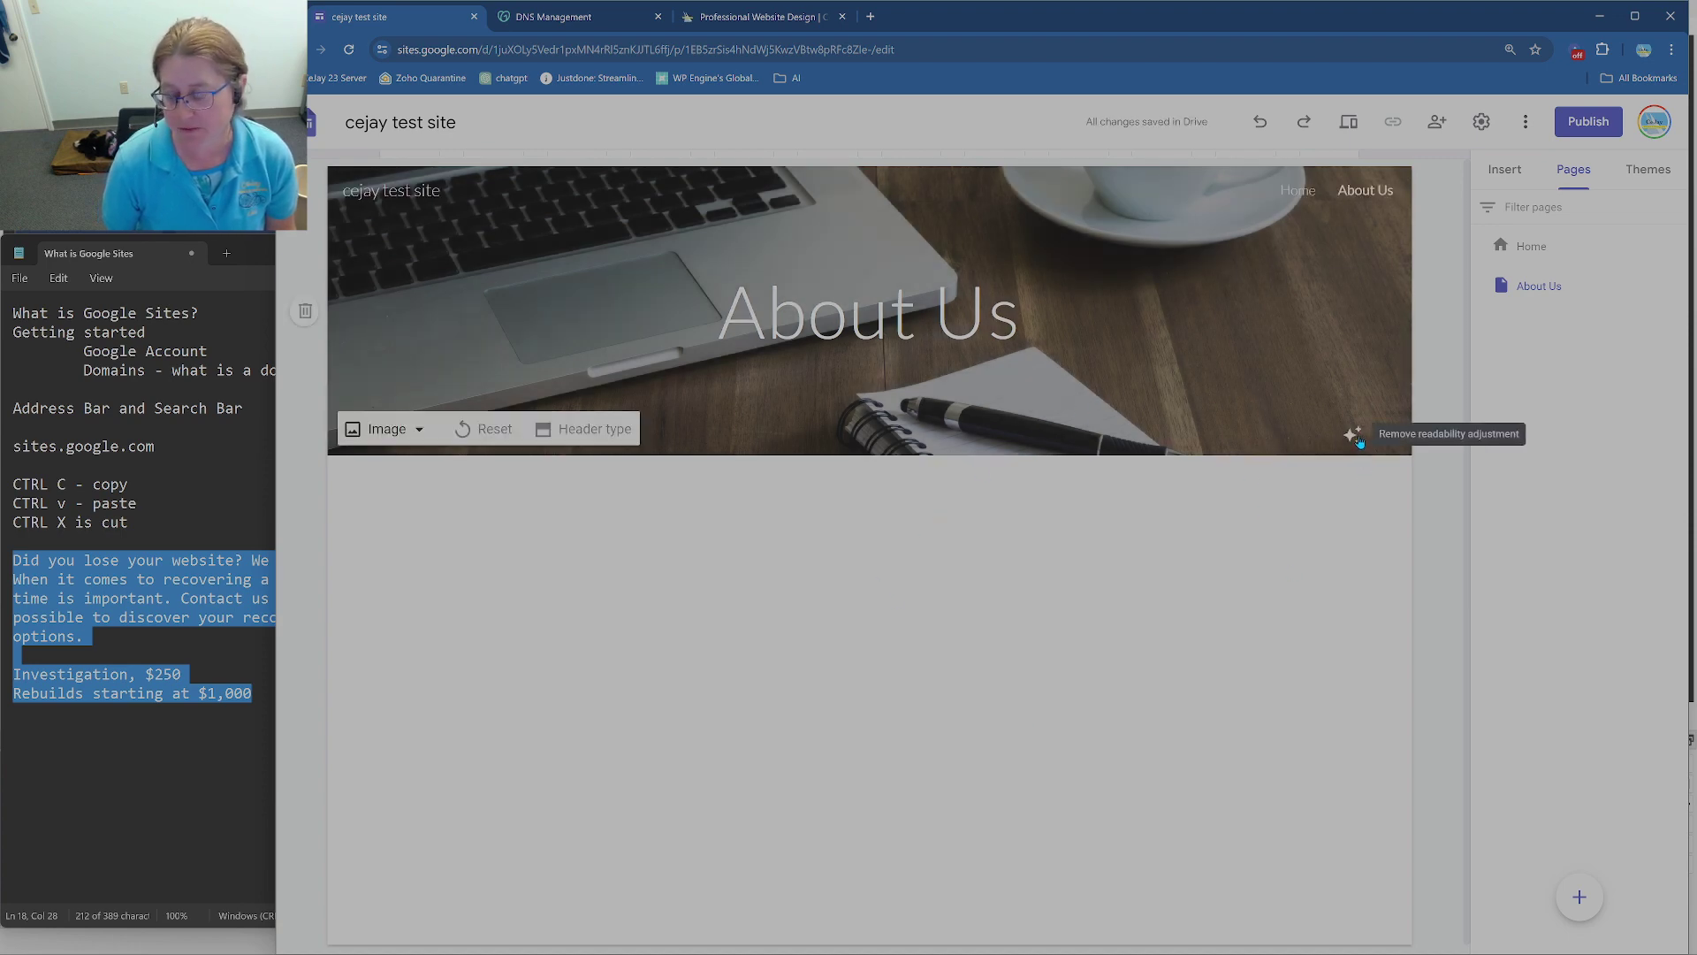
click(1360, 439)
click(1361, 440)
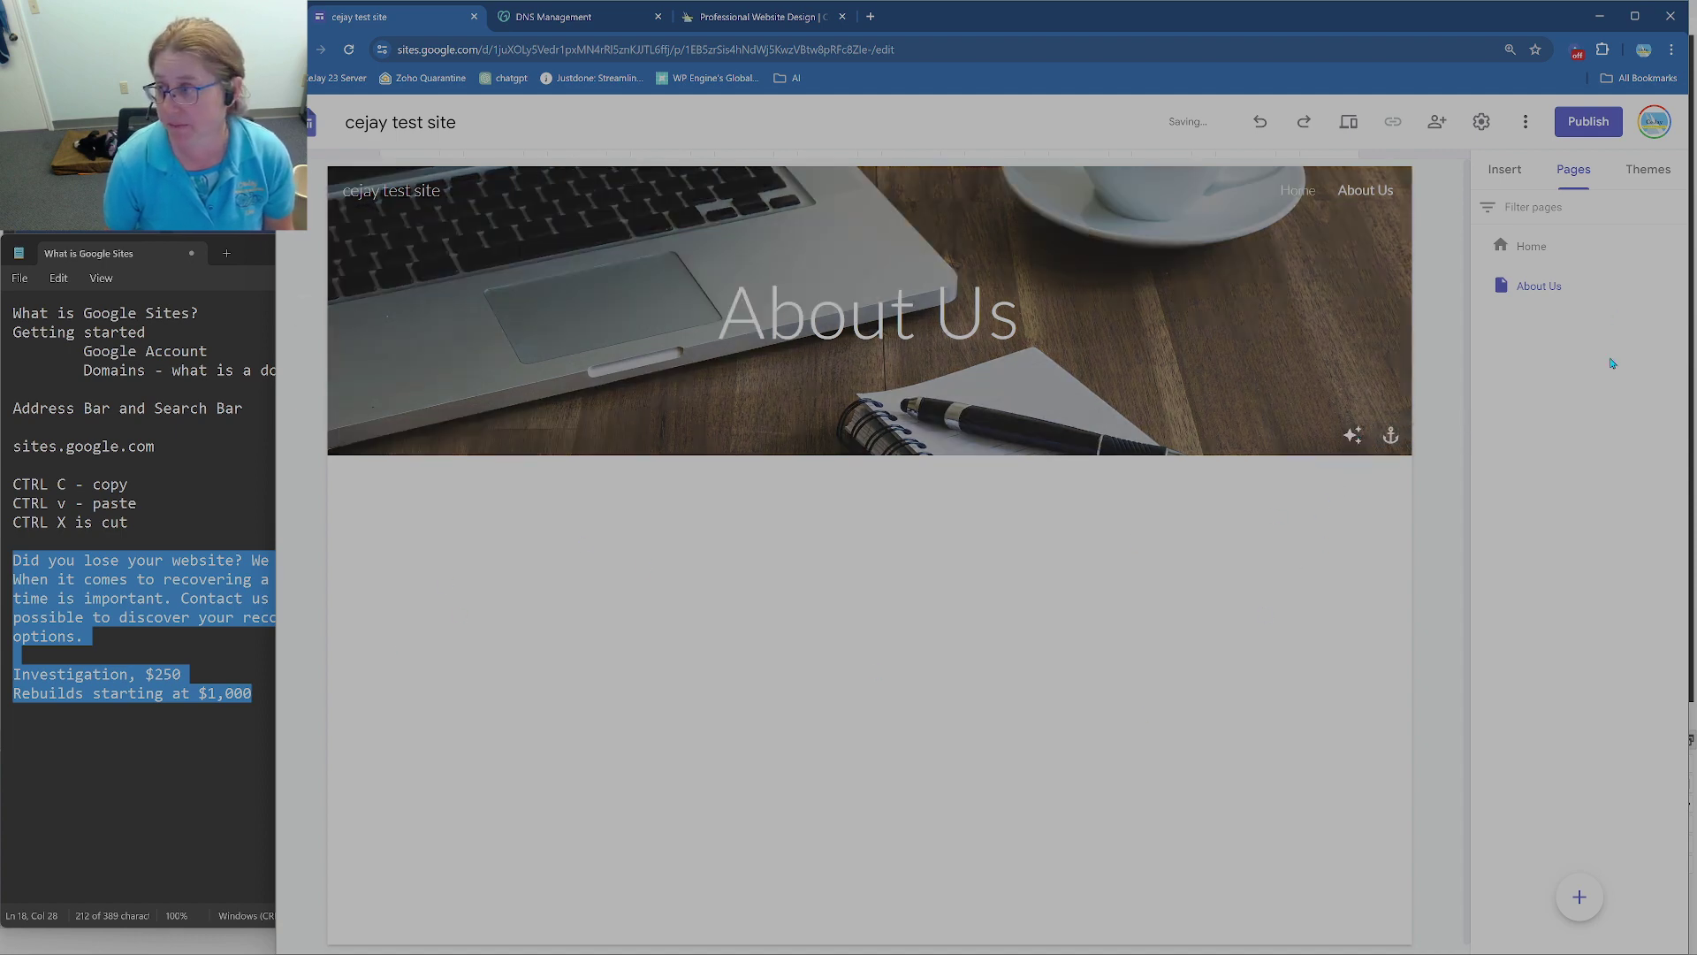
Step: Add the content block with one image beside a heading and text below the About Us header
click(1504, 170)
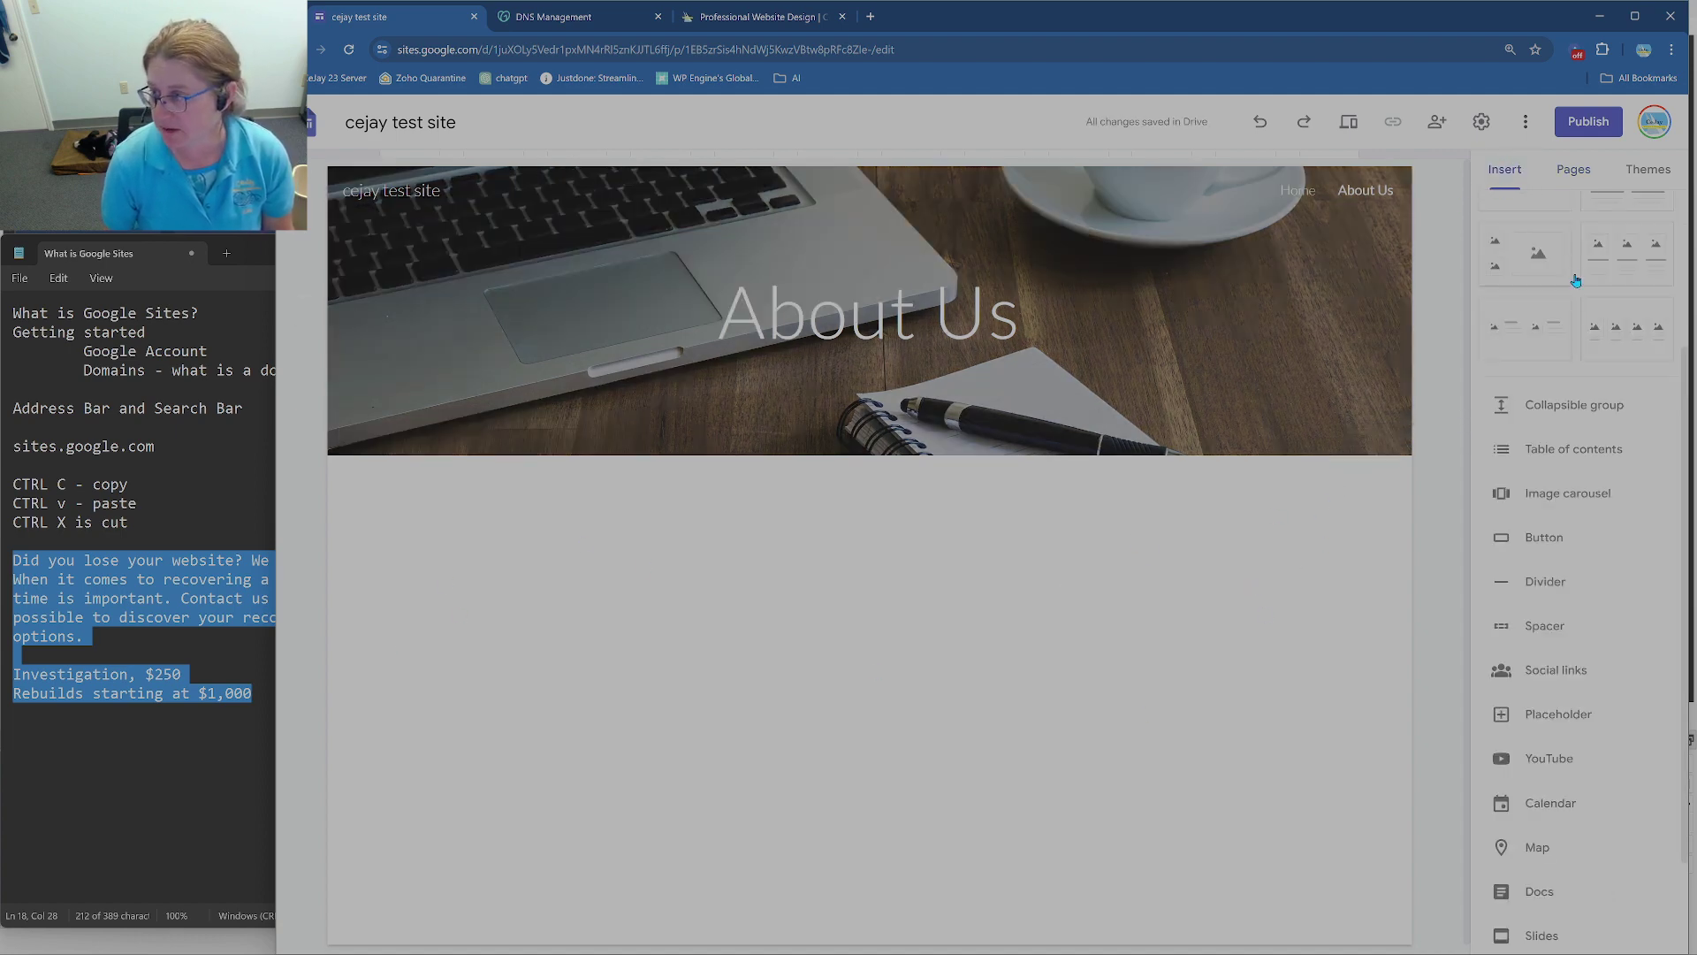
scroll(1556, 331, up, 3)
drag(1529, 414, 728, 564)
Step: For the new block's image placeholder, search Google Images for "smart woman working on a computer"
click(576, 575)
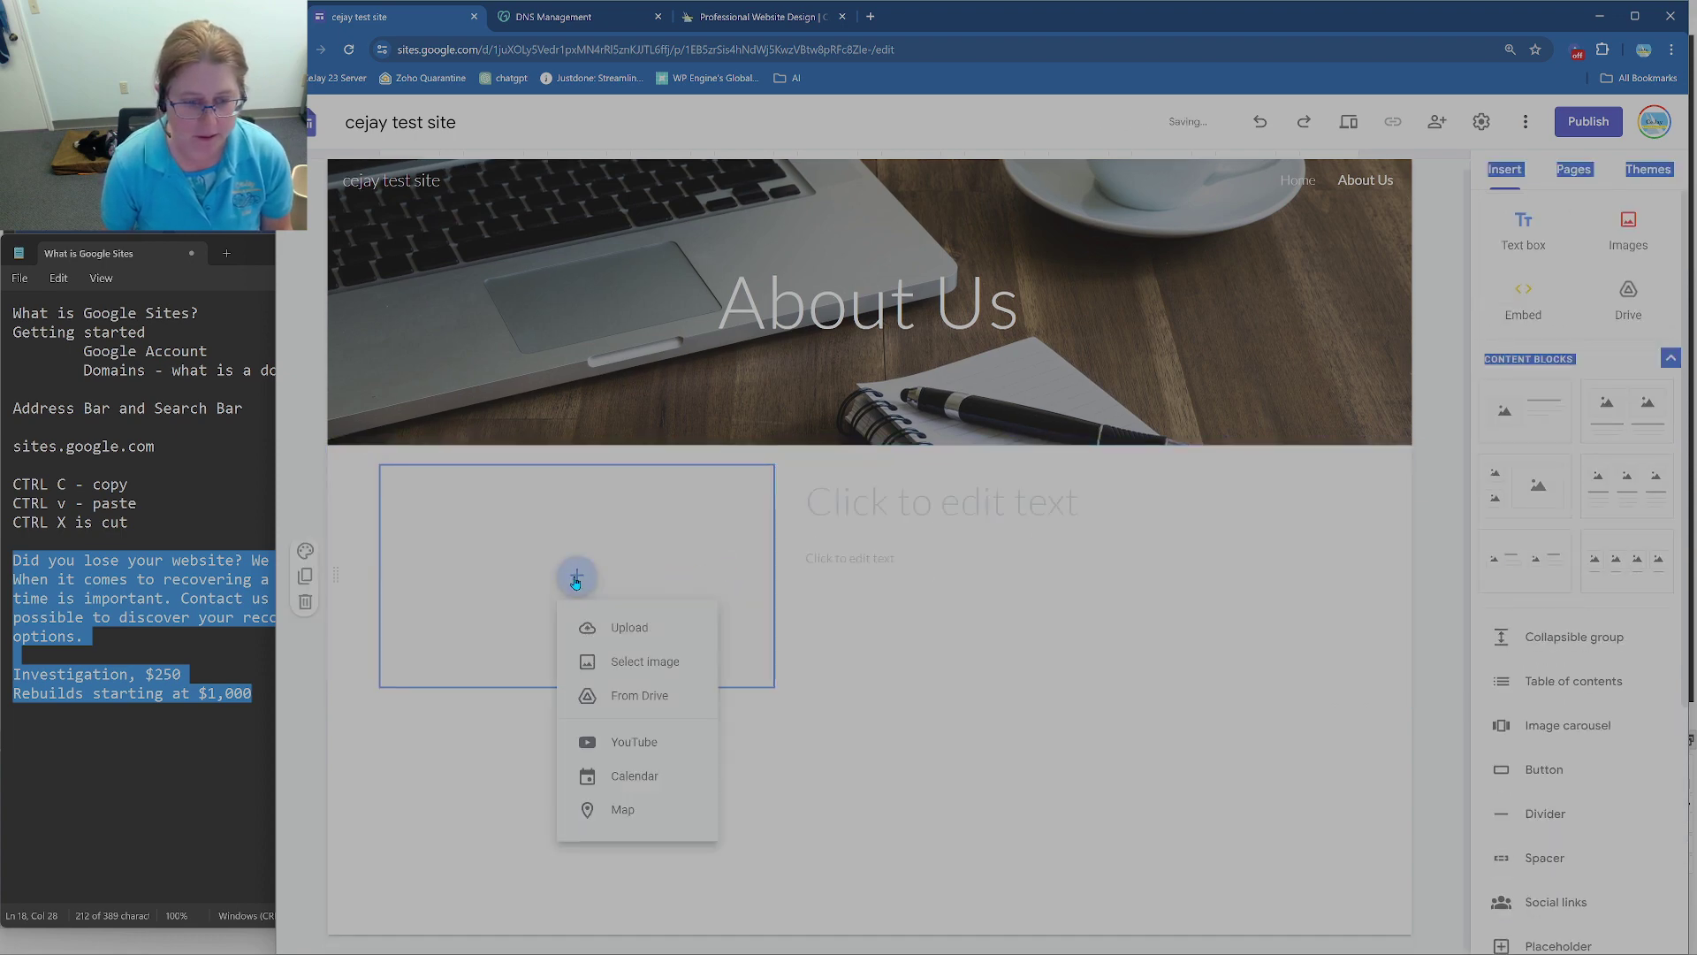
click(643, 665)
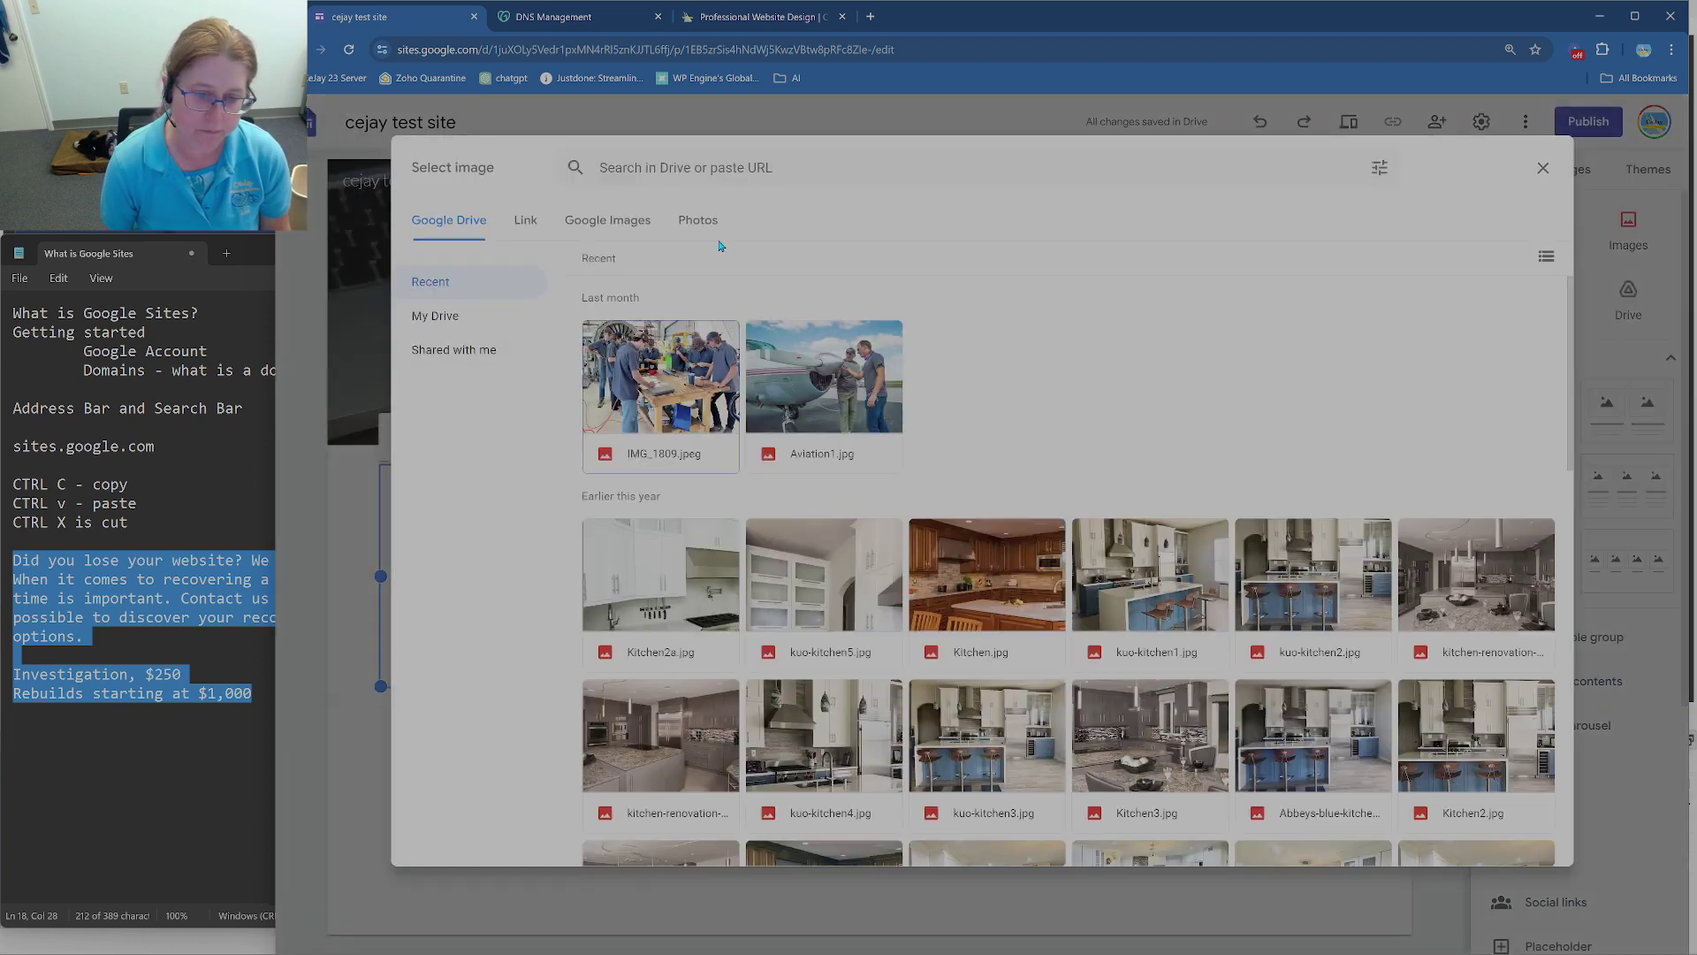
click(634, 222)
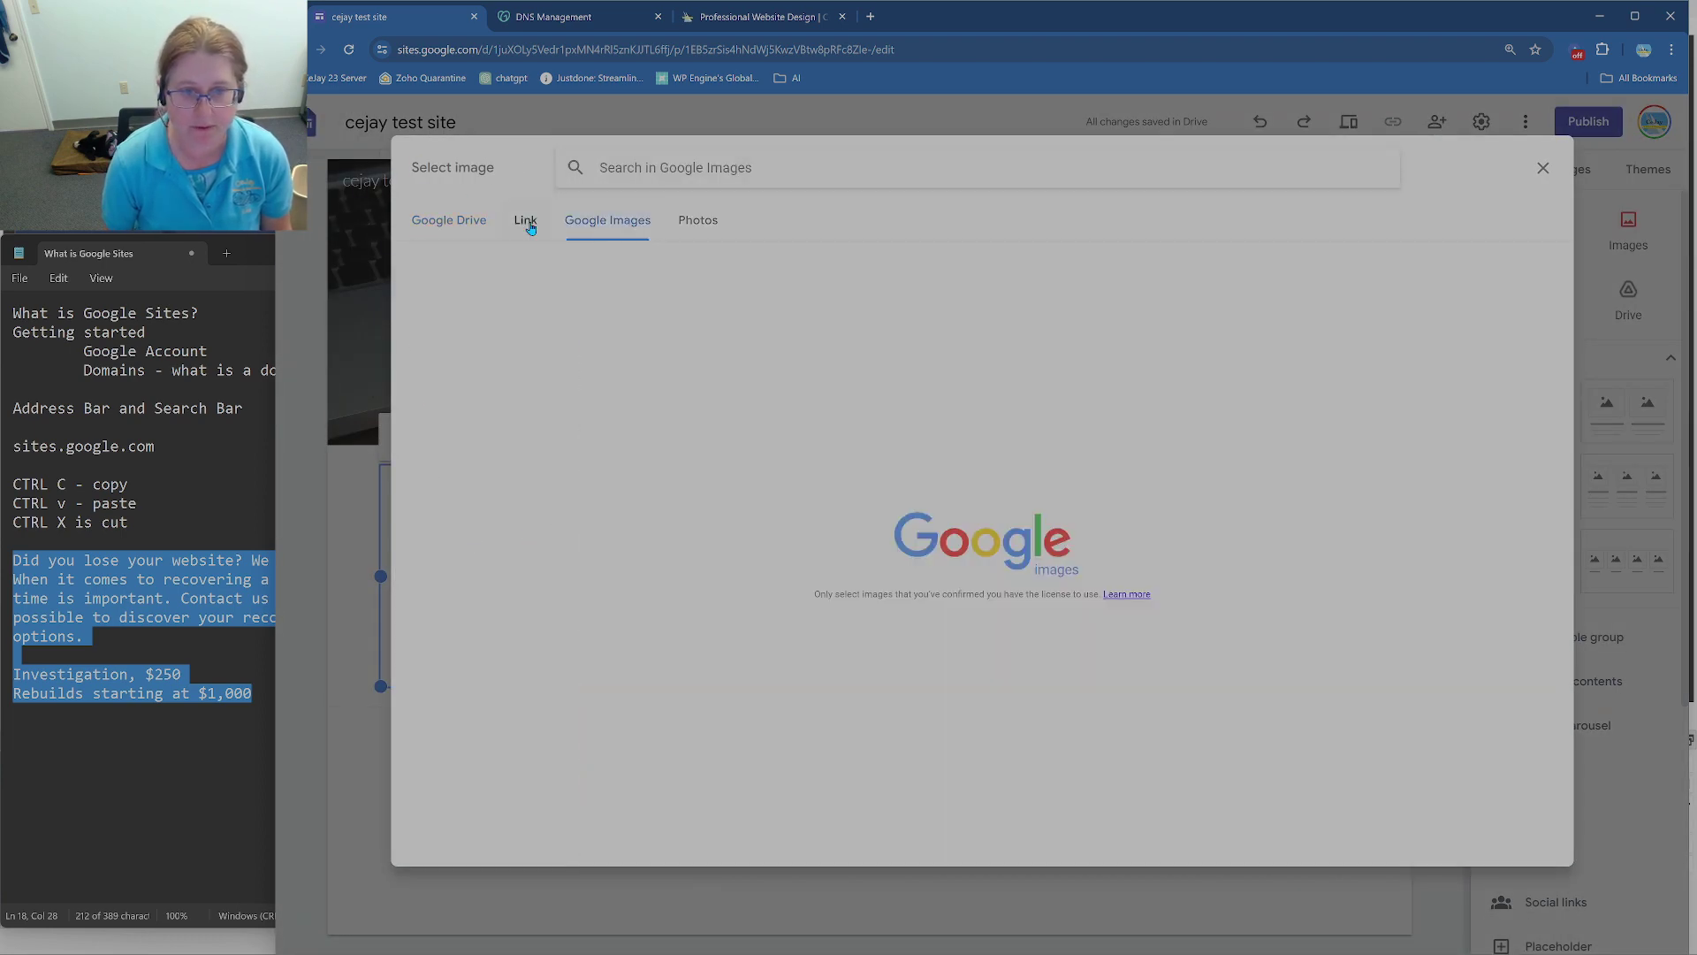
click(524, 220)
click(609, 223)
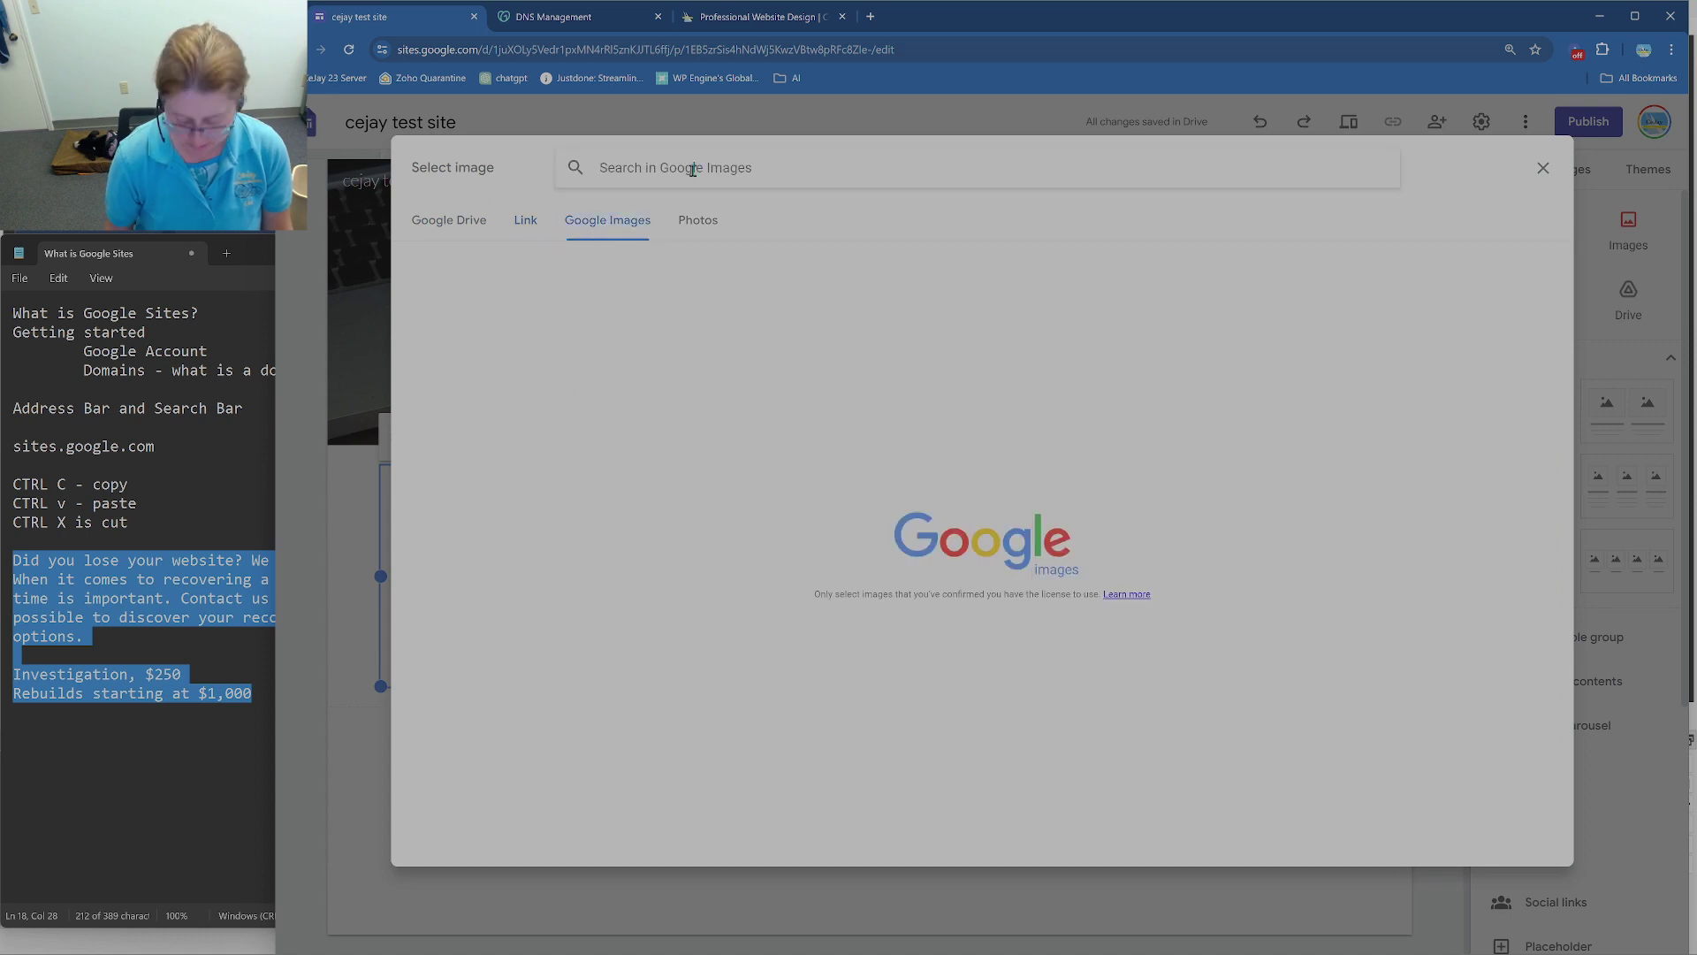
text(smart )
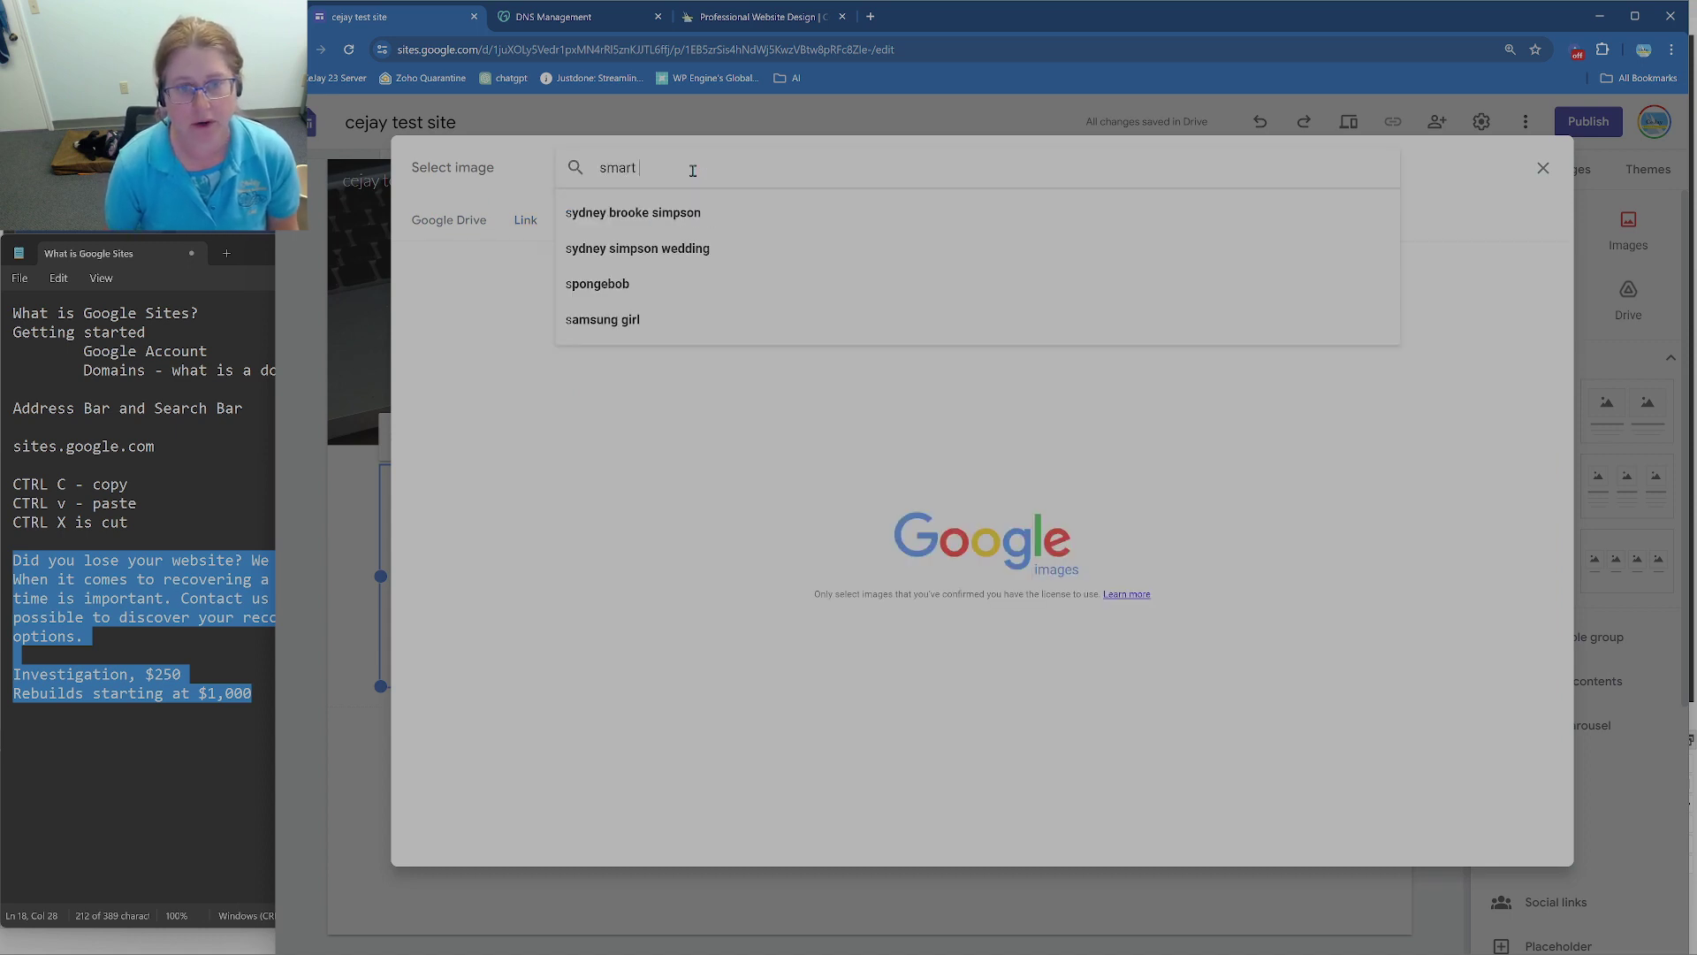
text(woman working on a c)
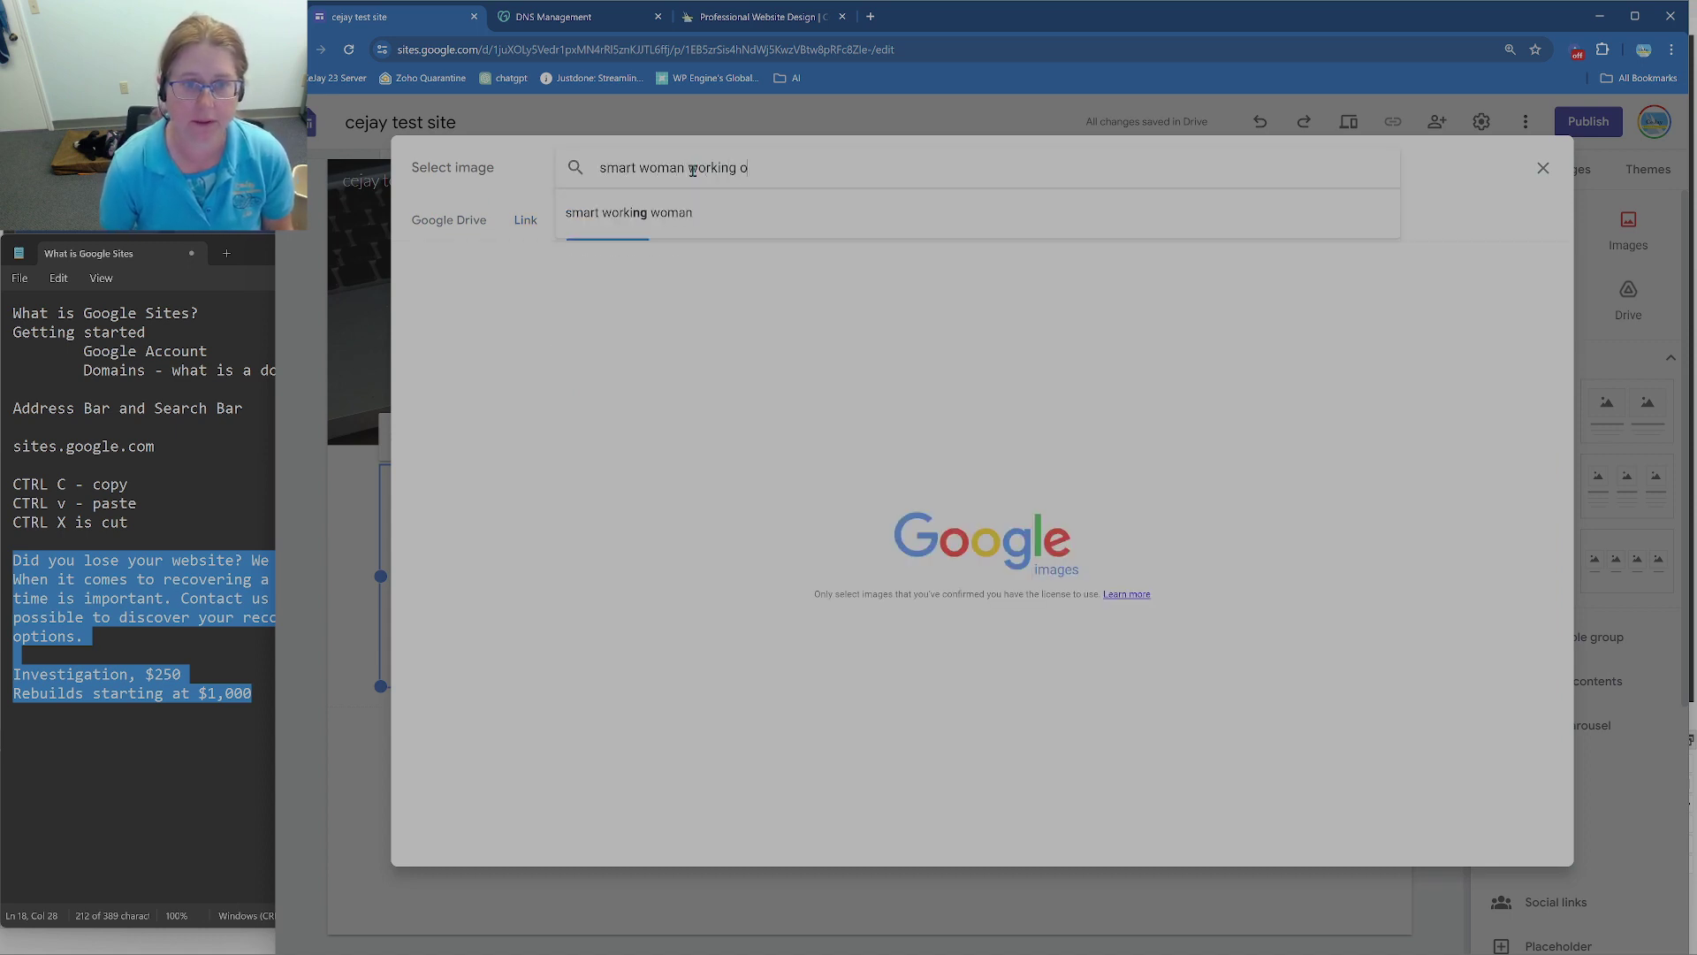
text(omputer)
key(Return)
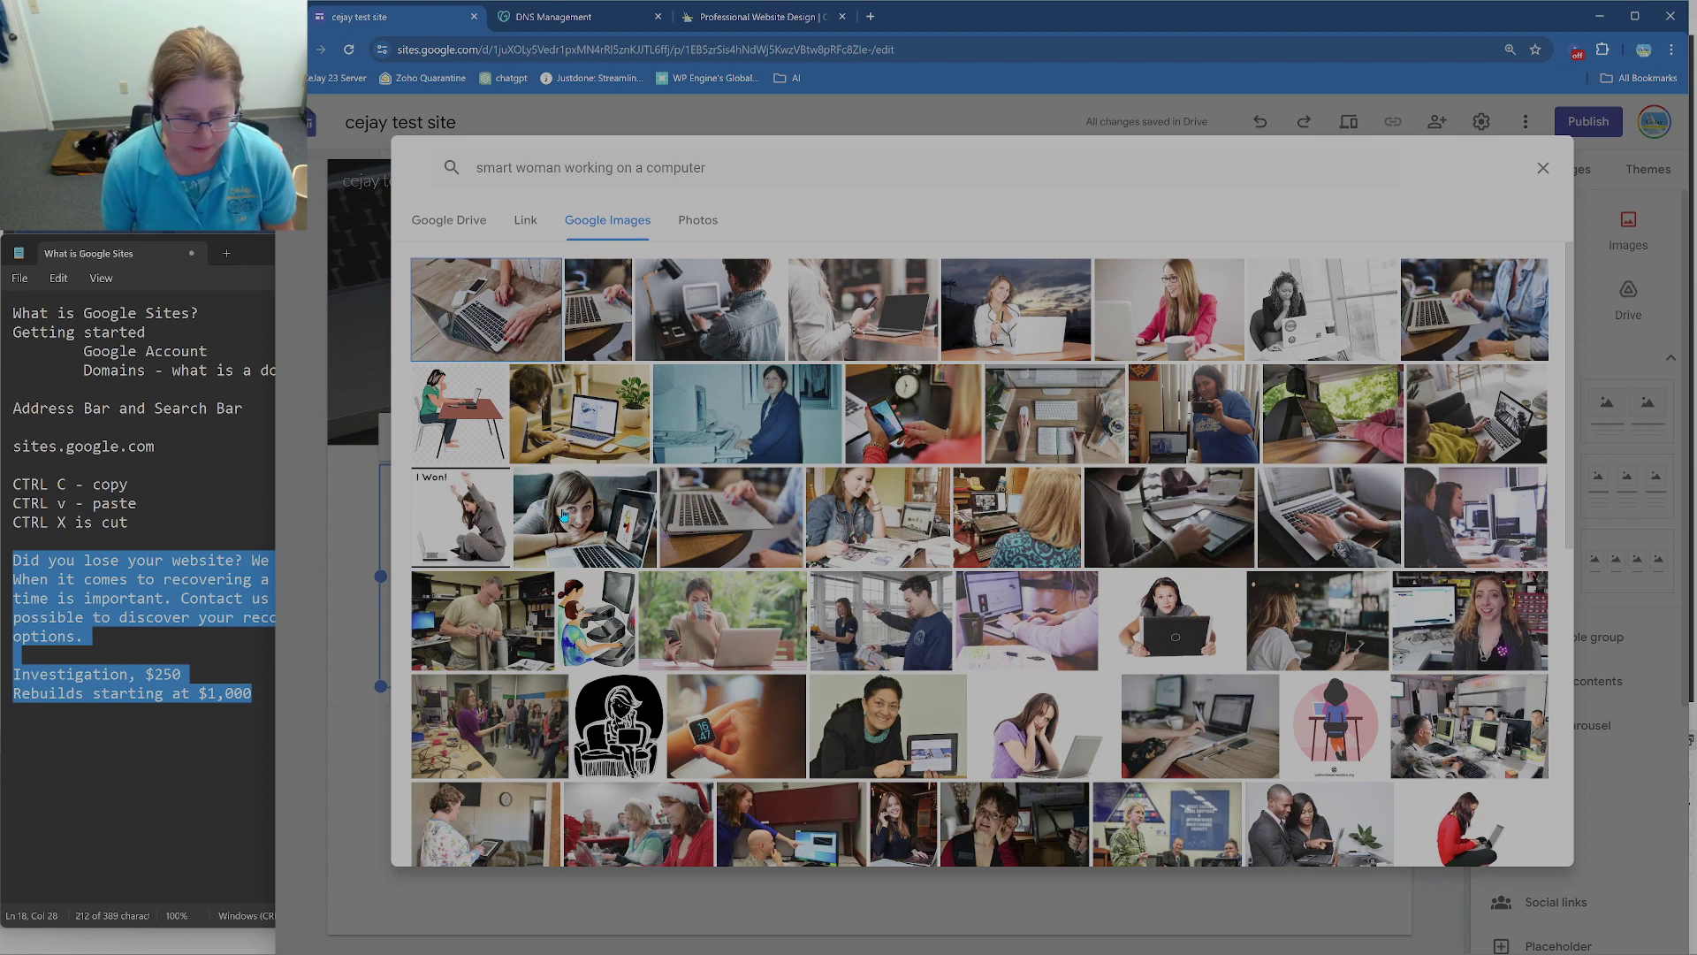
Step: Insert the search result photo of a woman drinking from a mug at an outdoor laptop into the image placeholder
click(727, 616)
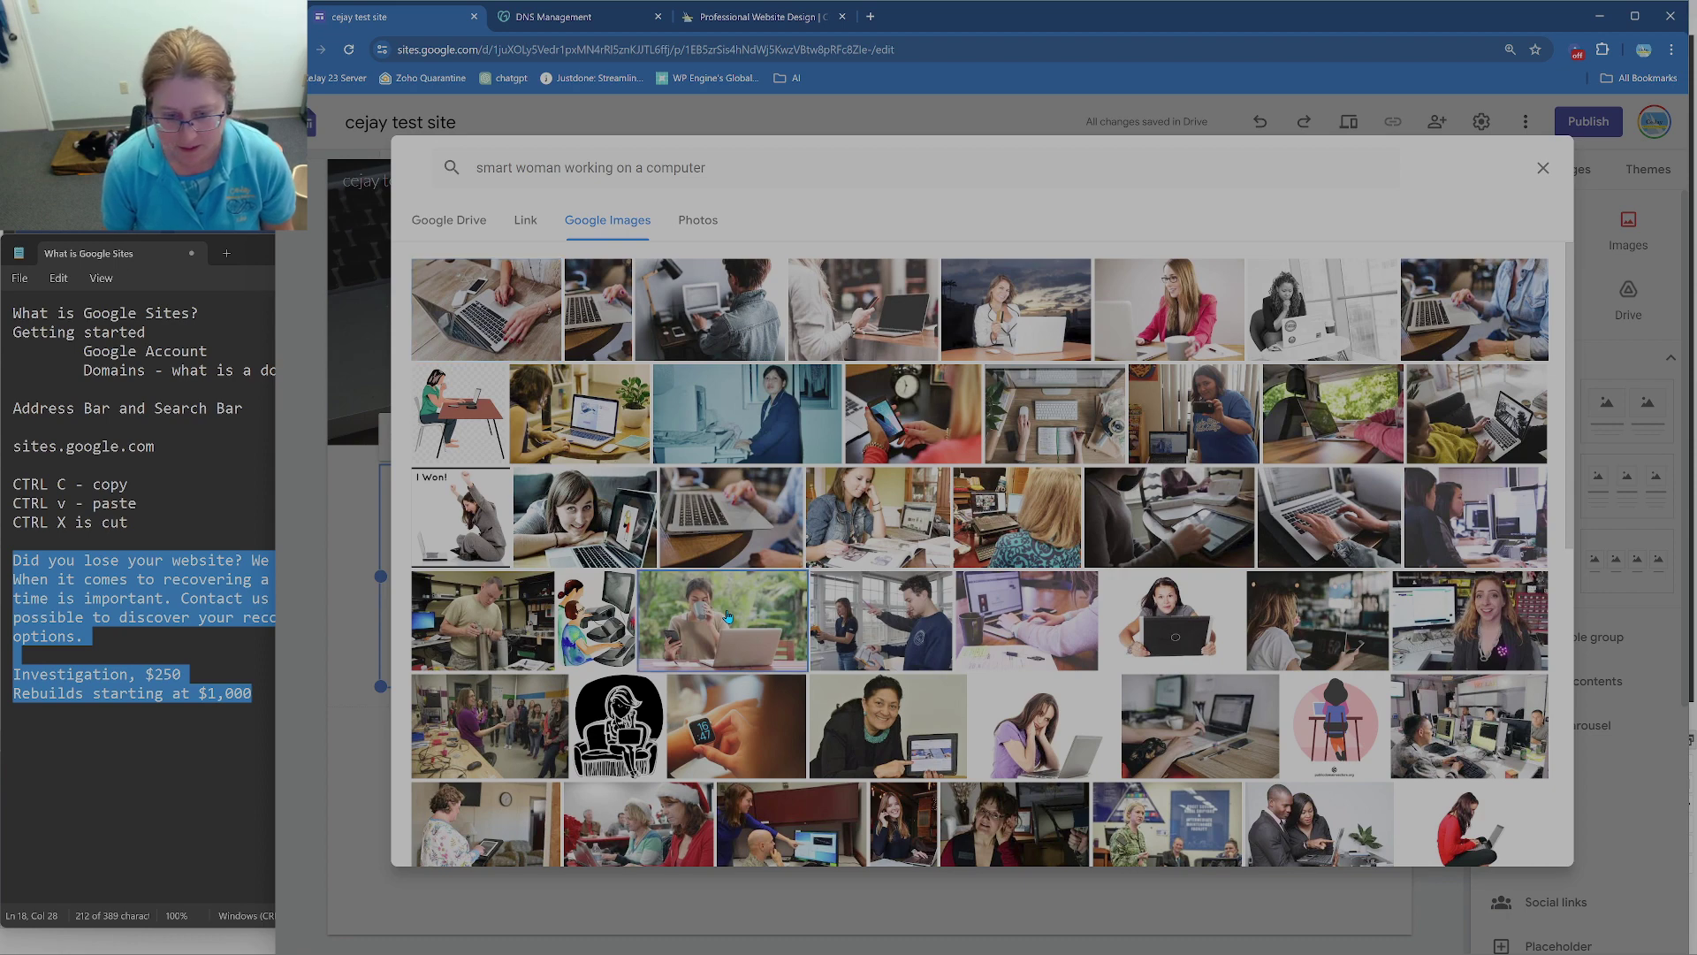
click(1067, 724)
click(1035, 725)
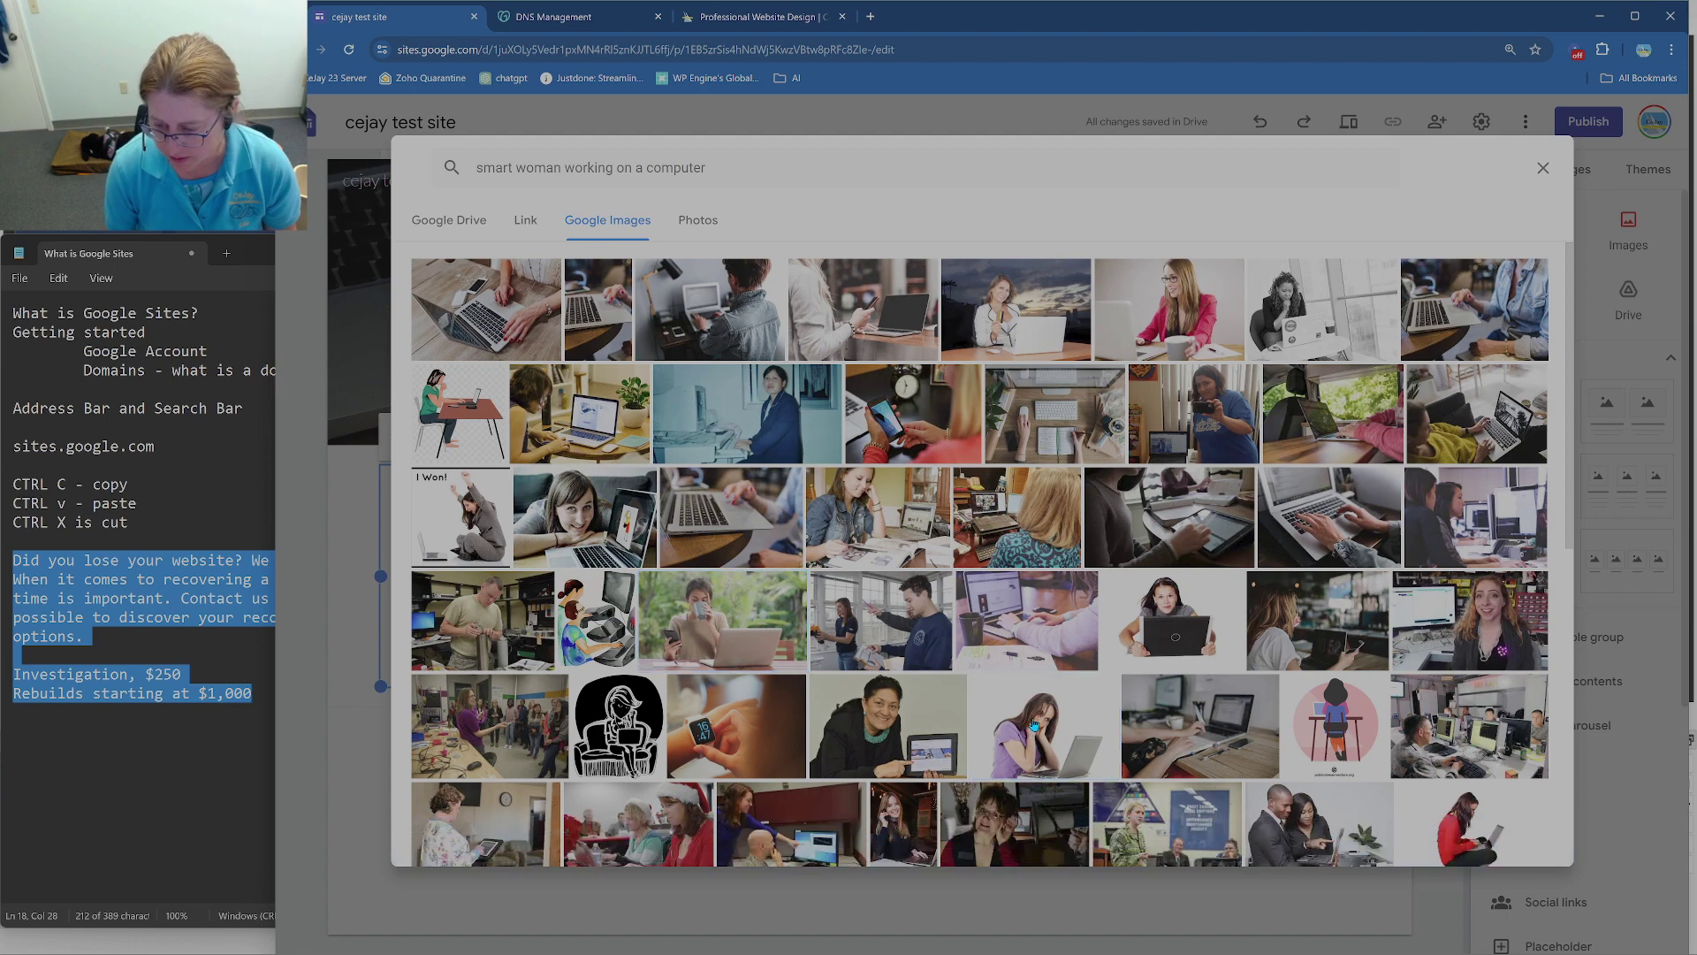
click(680, 658)
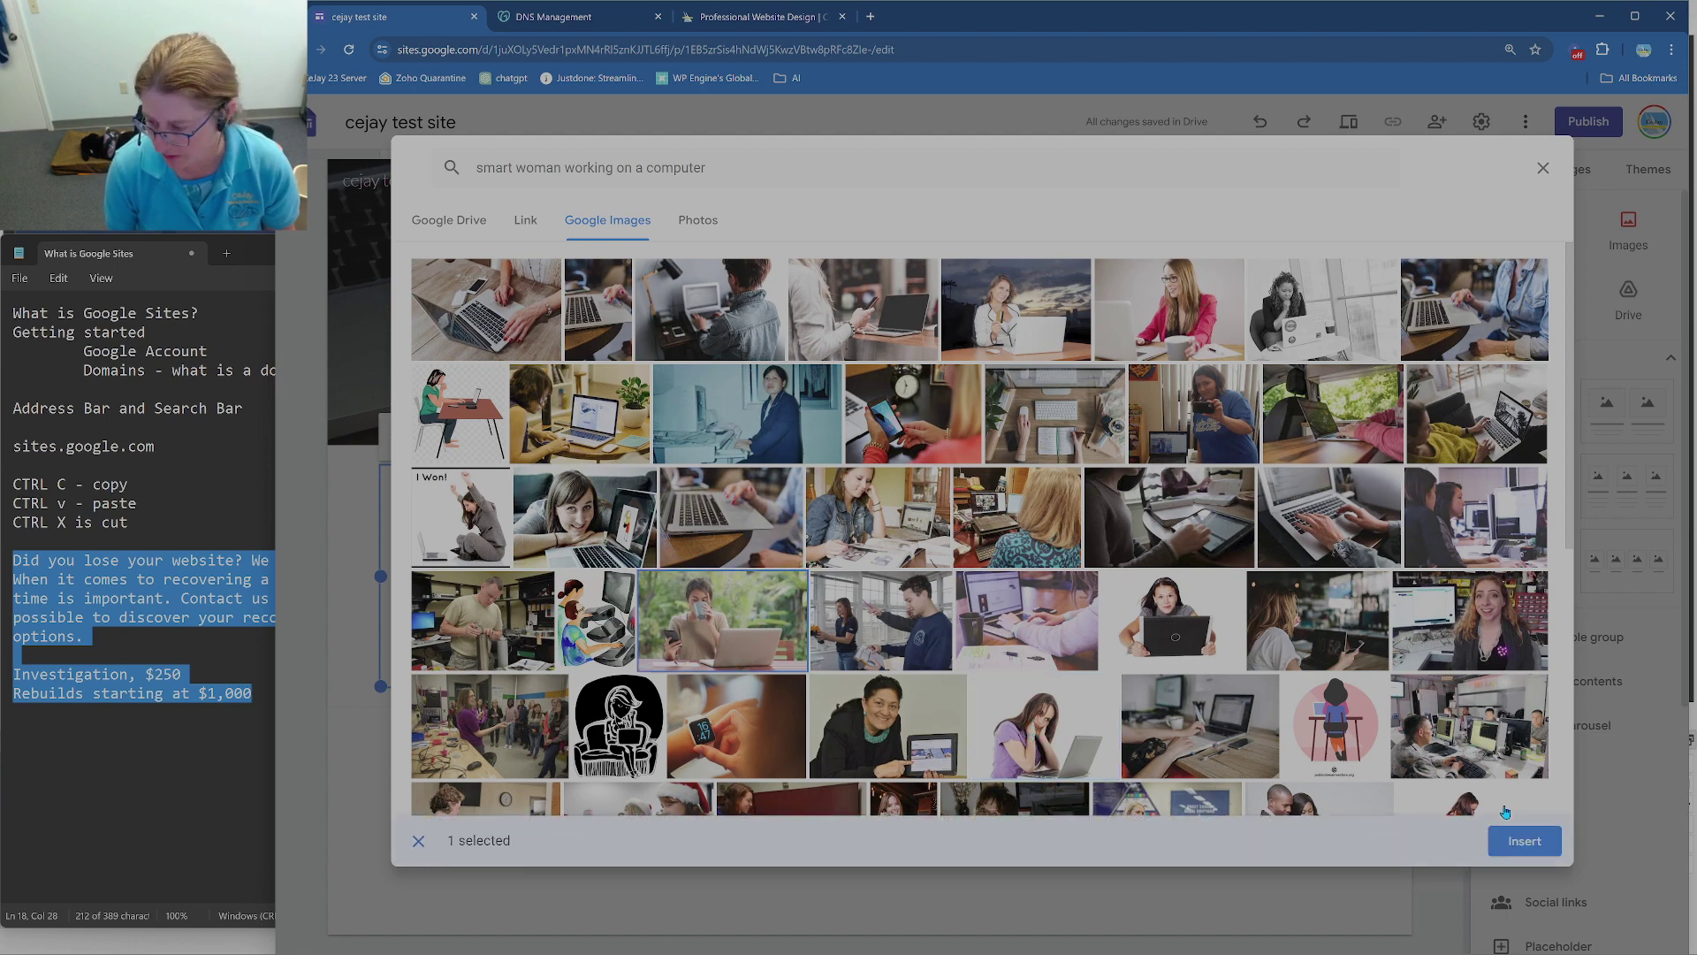
scroll(1411, 701, down, 1)
scroll(1412, 701, down, 1)
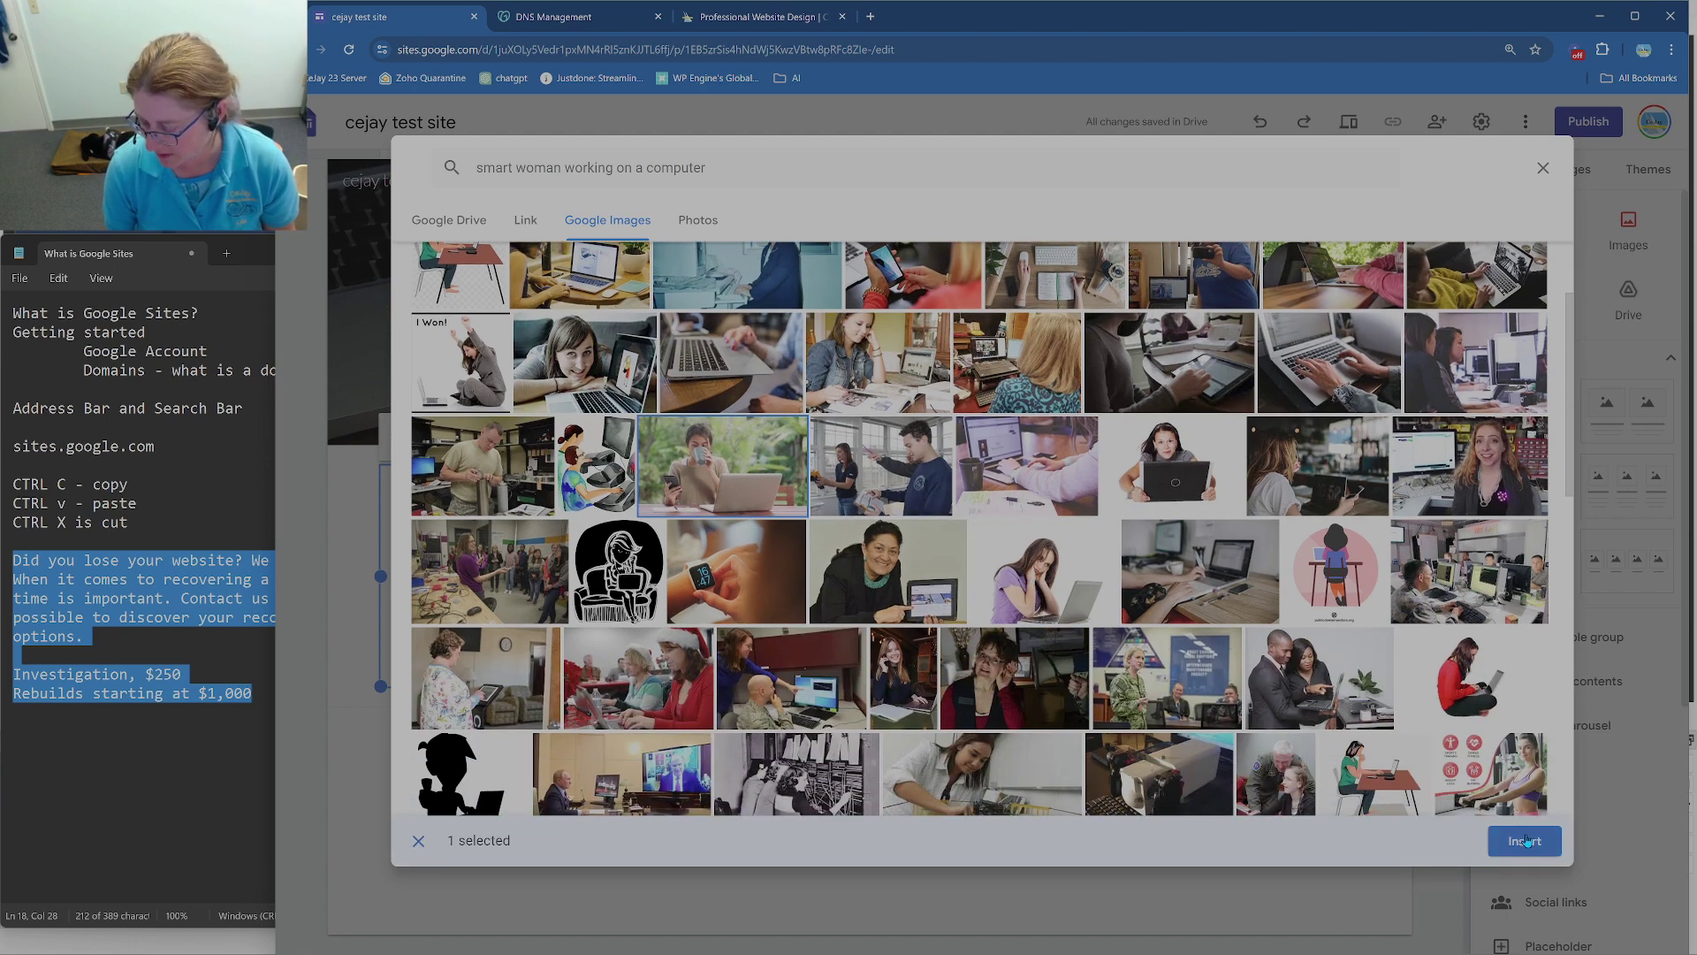
click(1526, 840)
Step: Enter "About CeJay Websites" as the heading beside the image
click(977, 503)
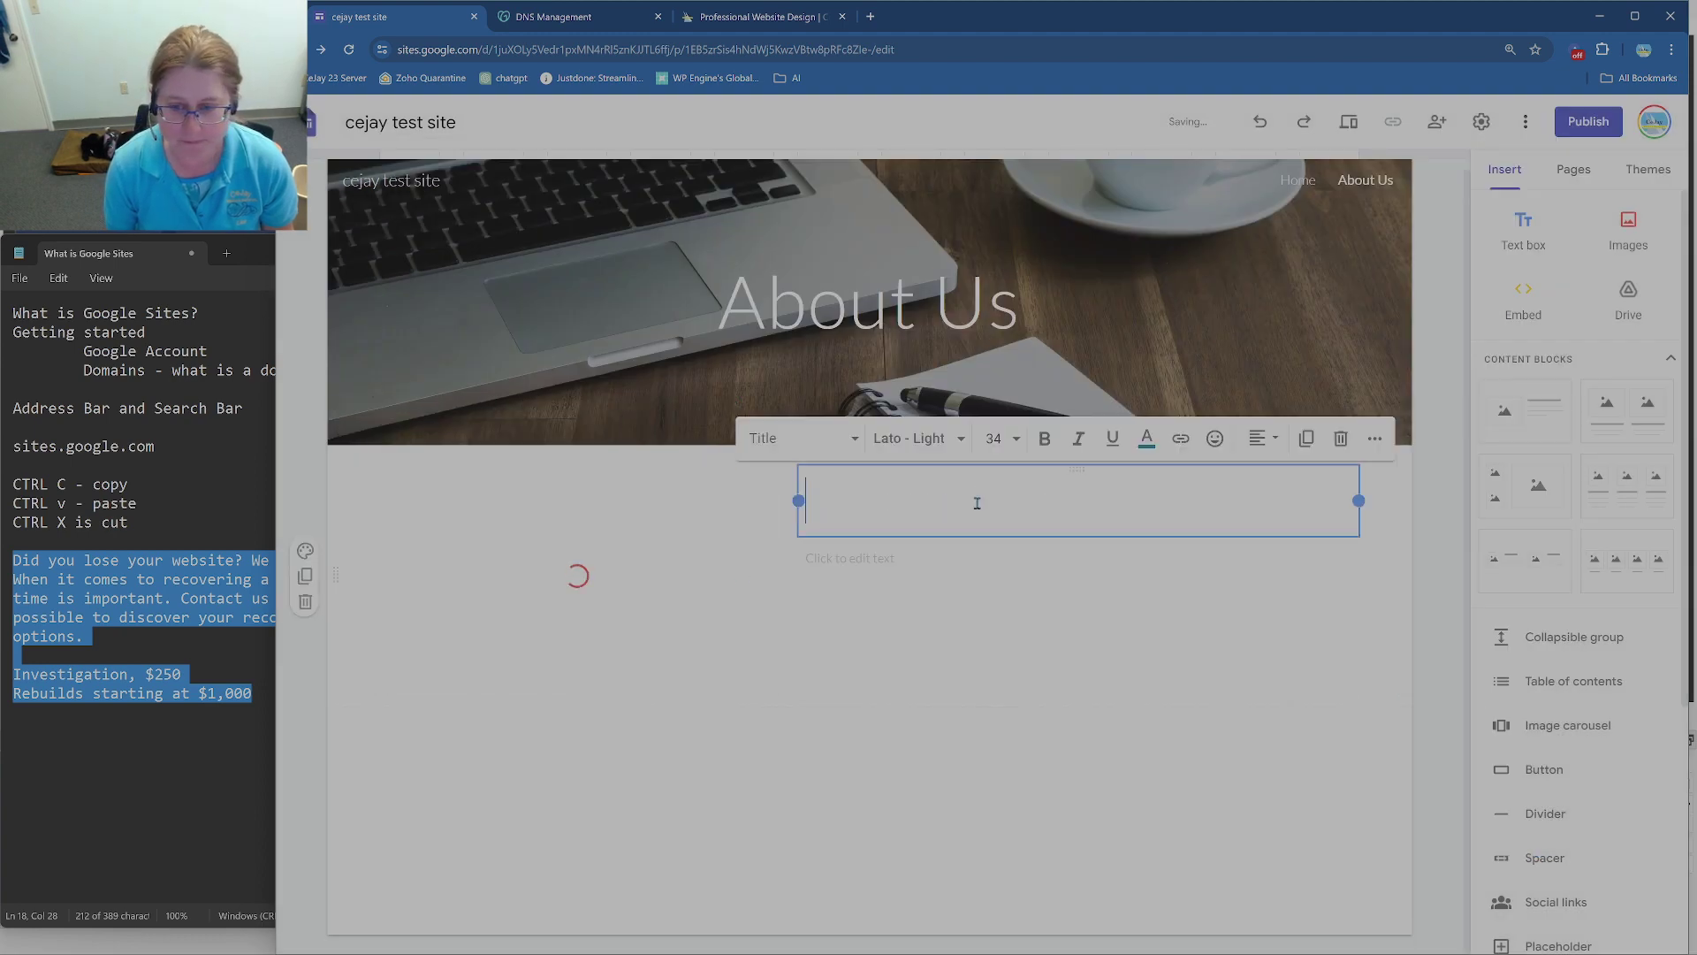
text(About C)
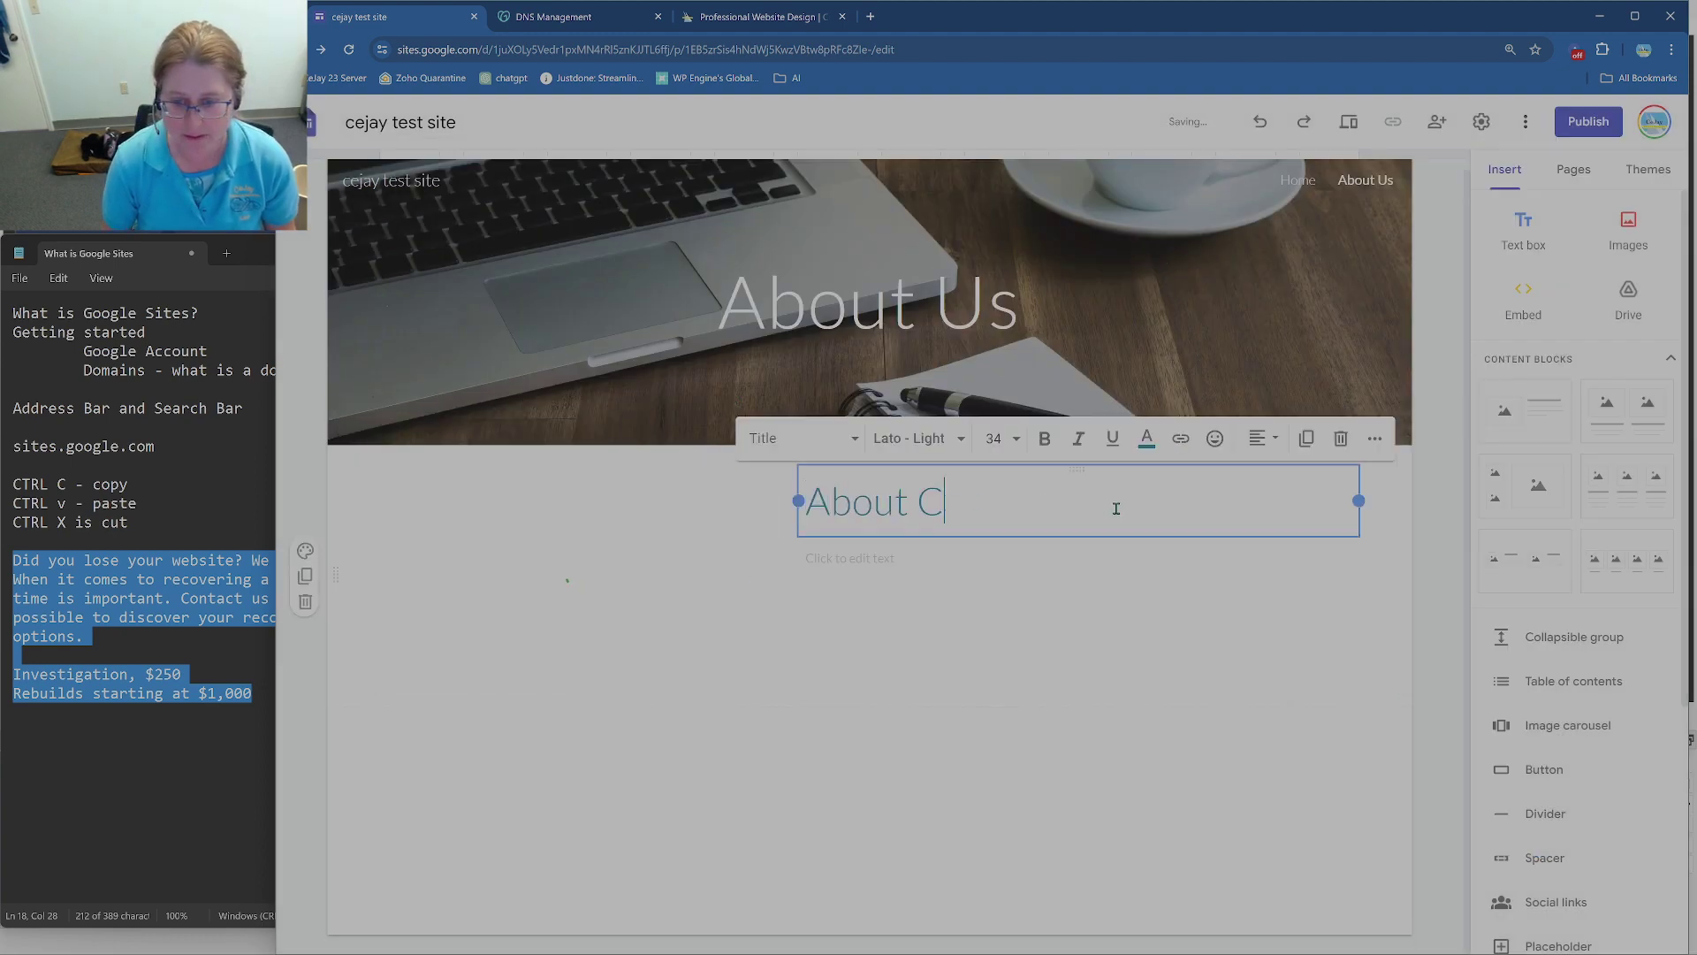
text(eJay Website)
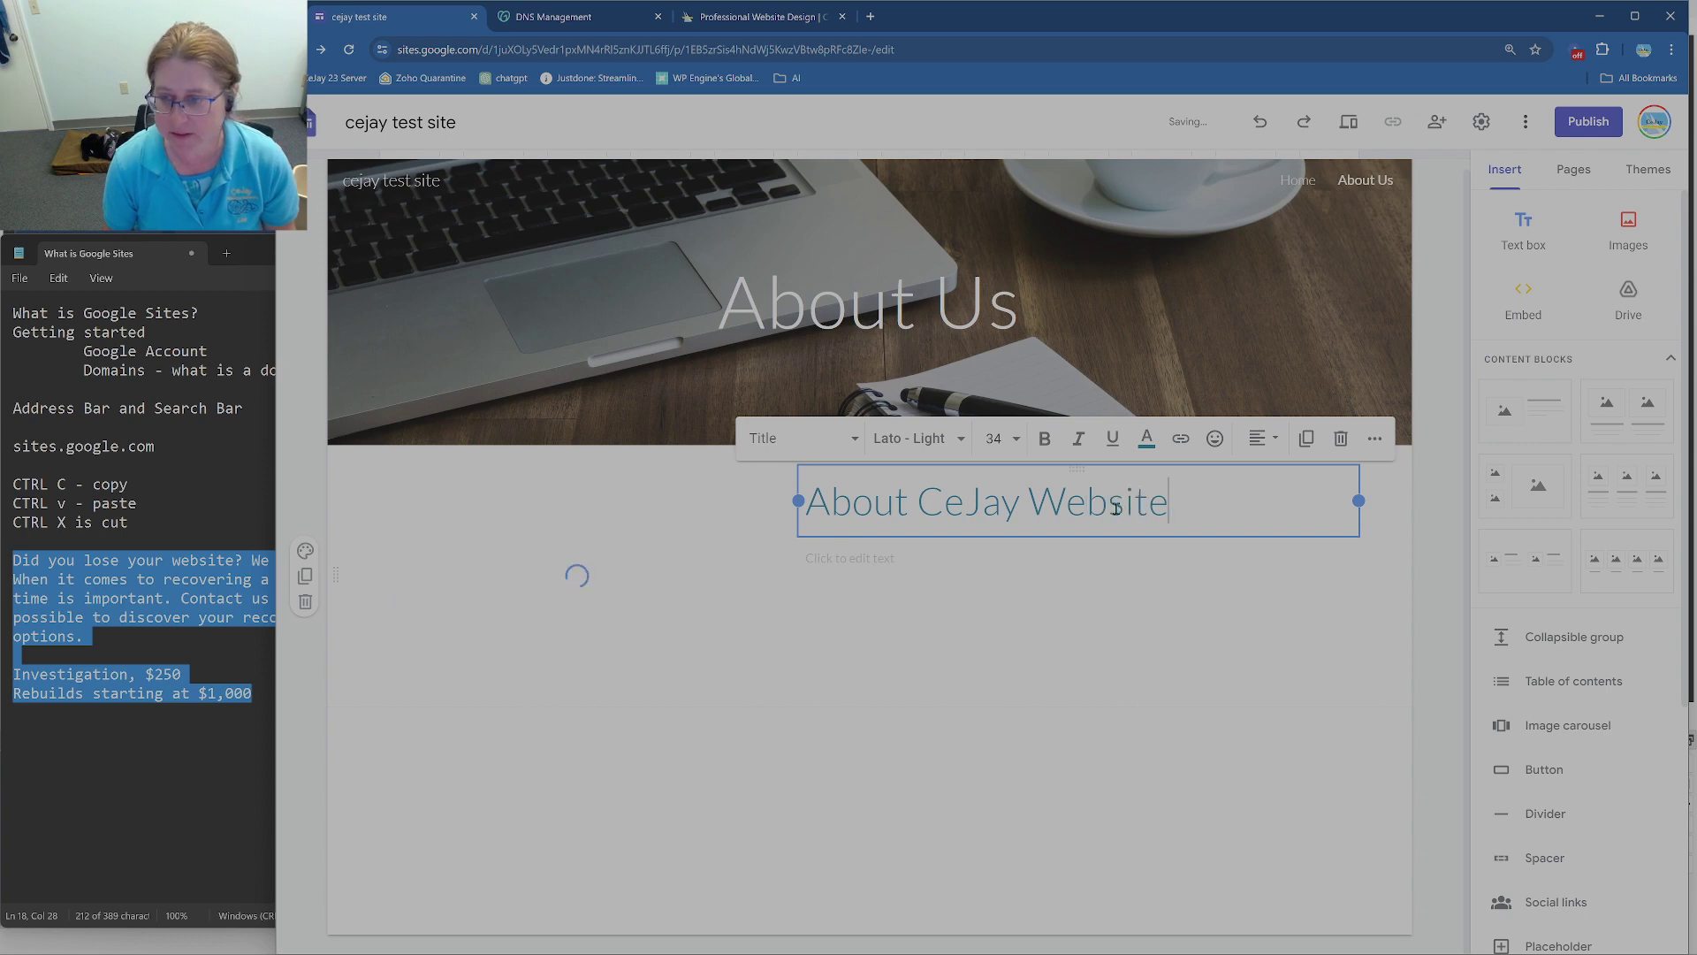
text(s)
Step: On the CeJay Websites About page, copy the text from the opening paragraph through the "Fair treatment for EVERYONE" section
click(760, 16)
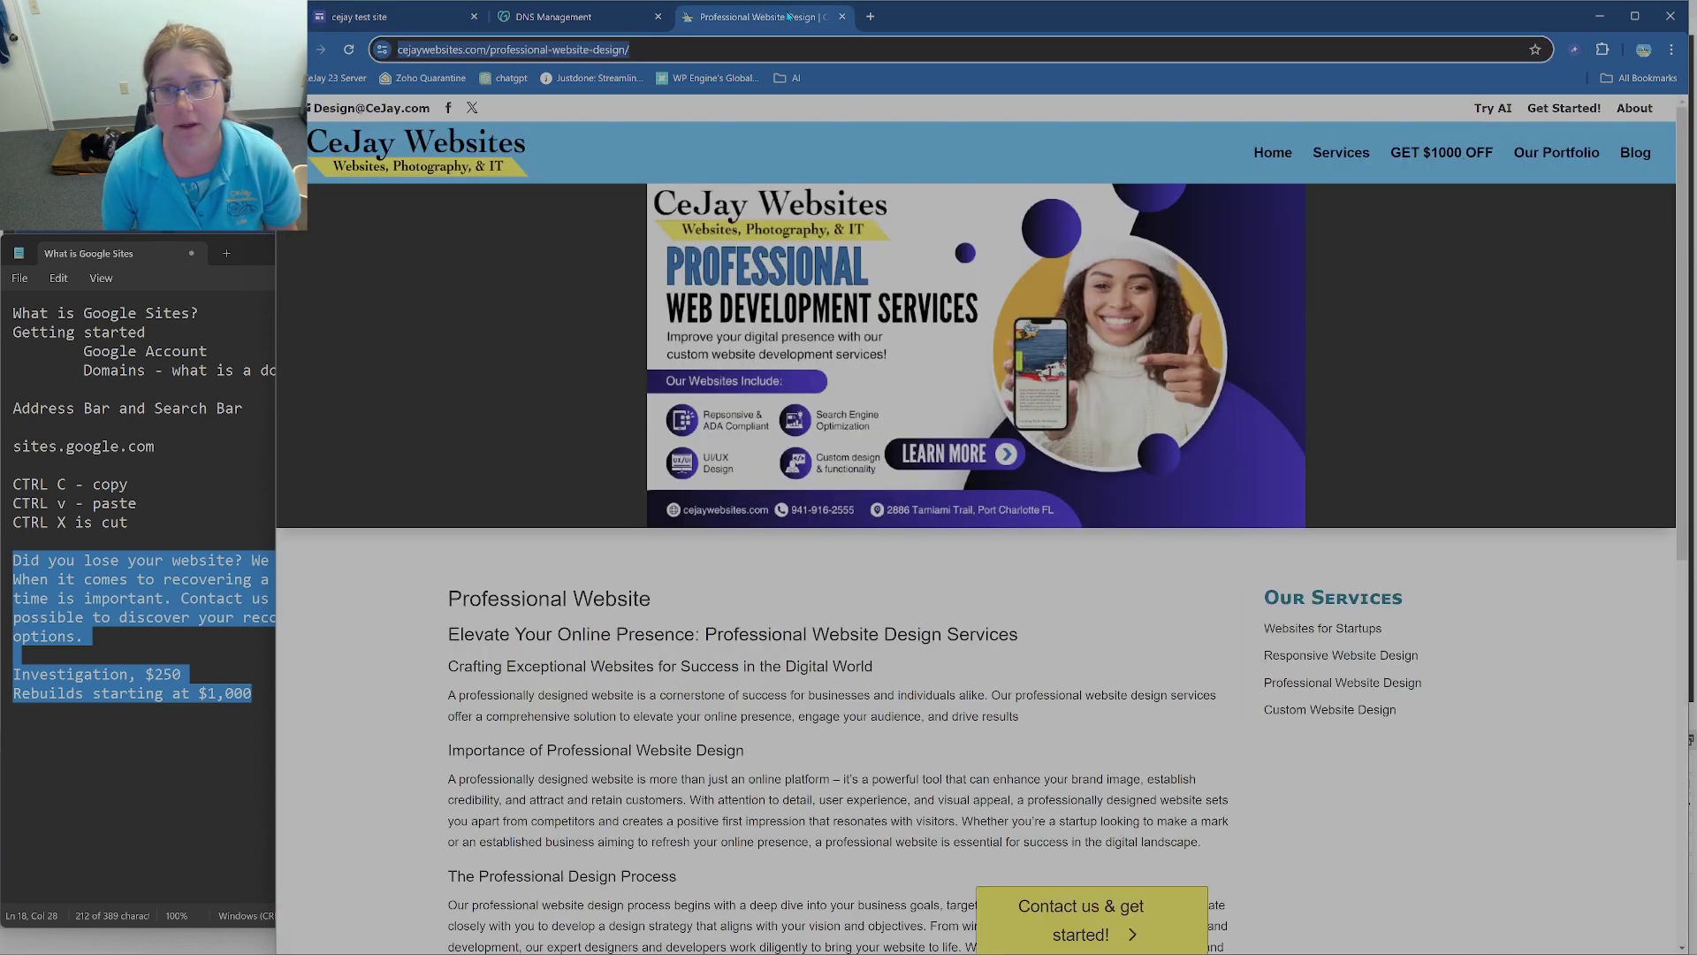
click(1633, 109)
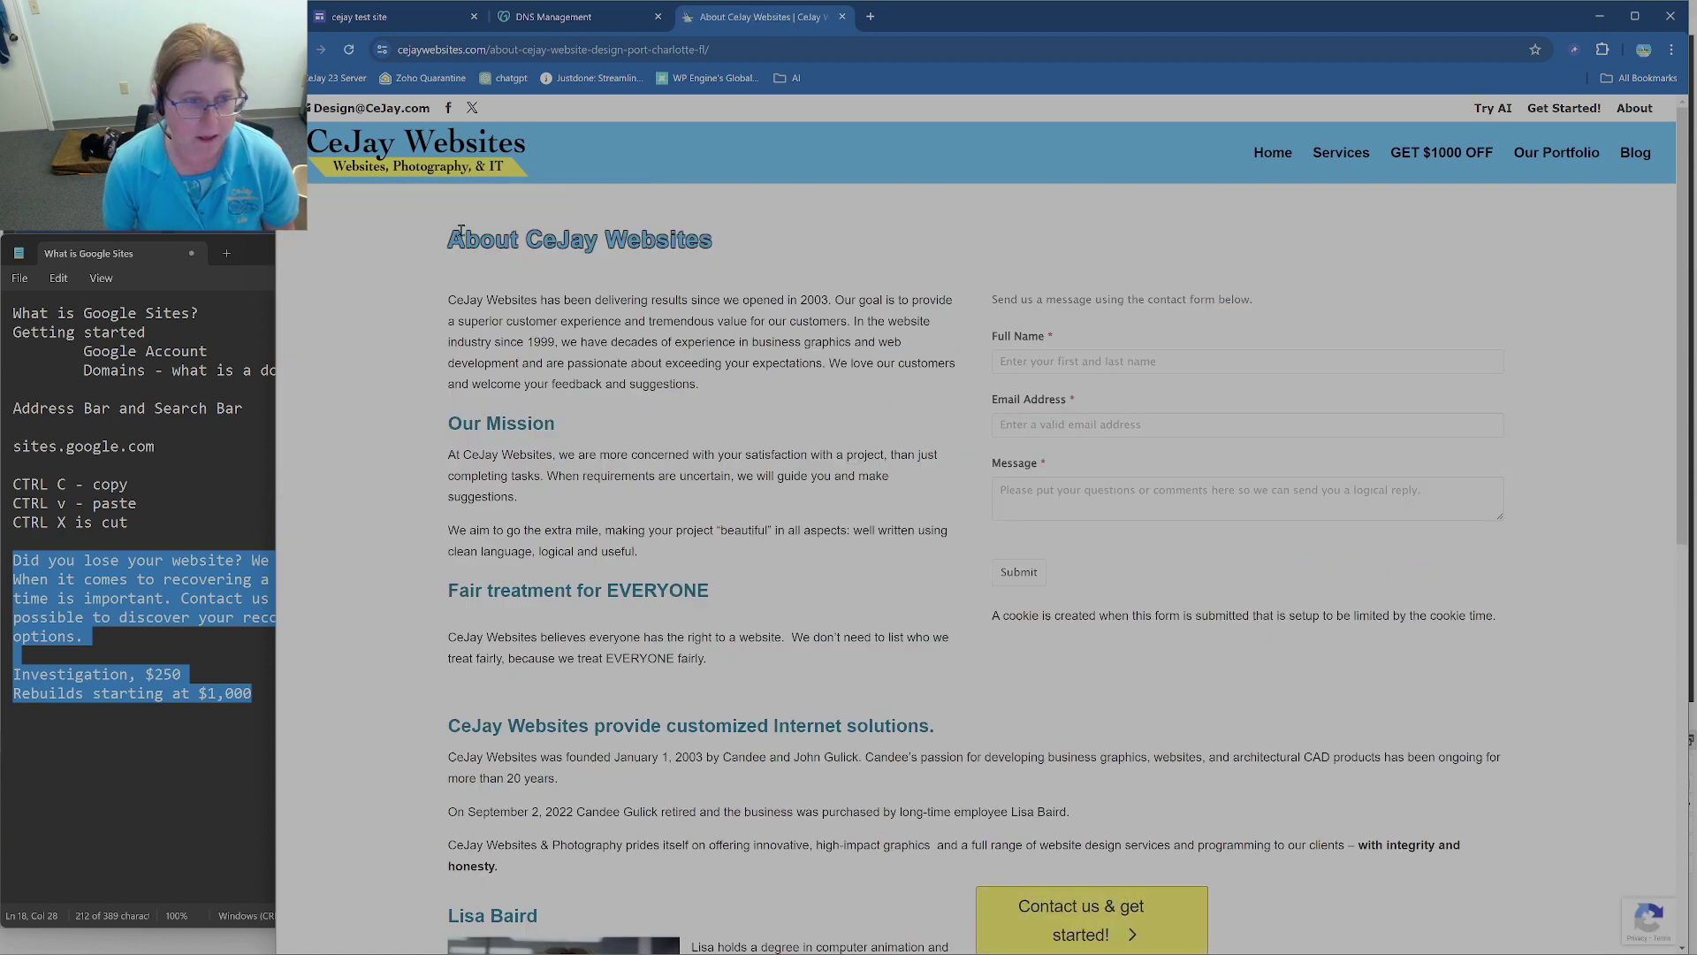
drag(447, 296, 716, 687)
key(ctrl+c)
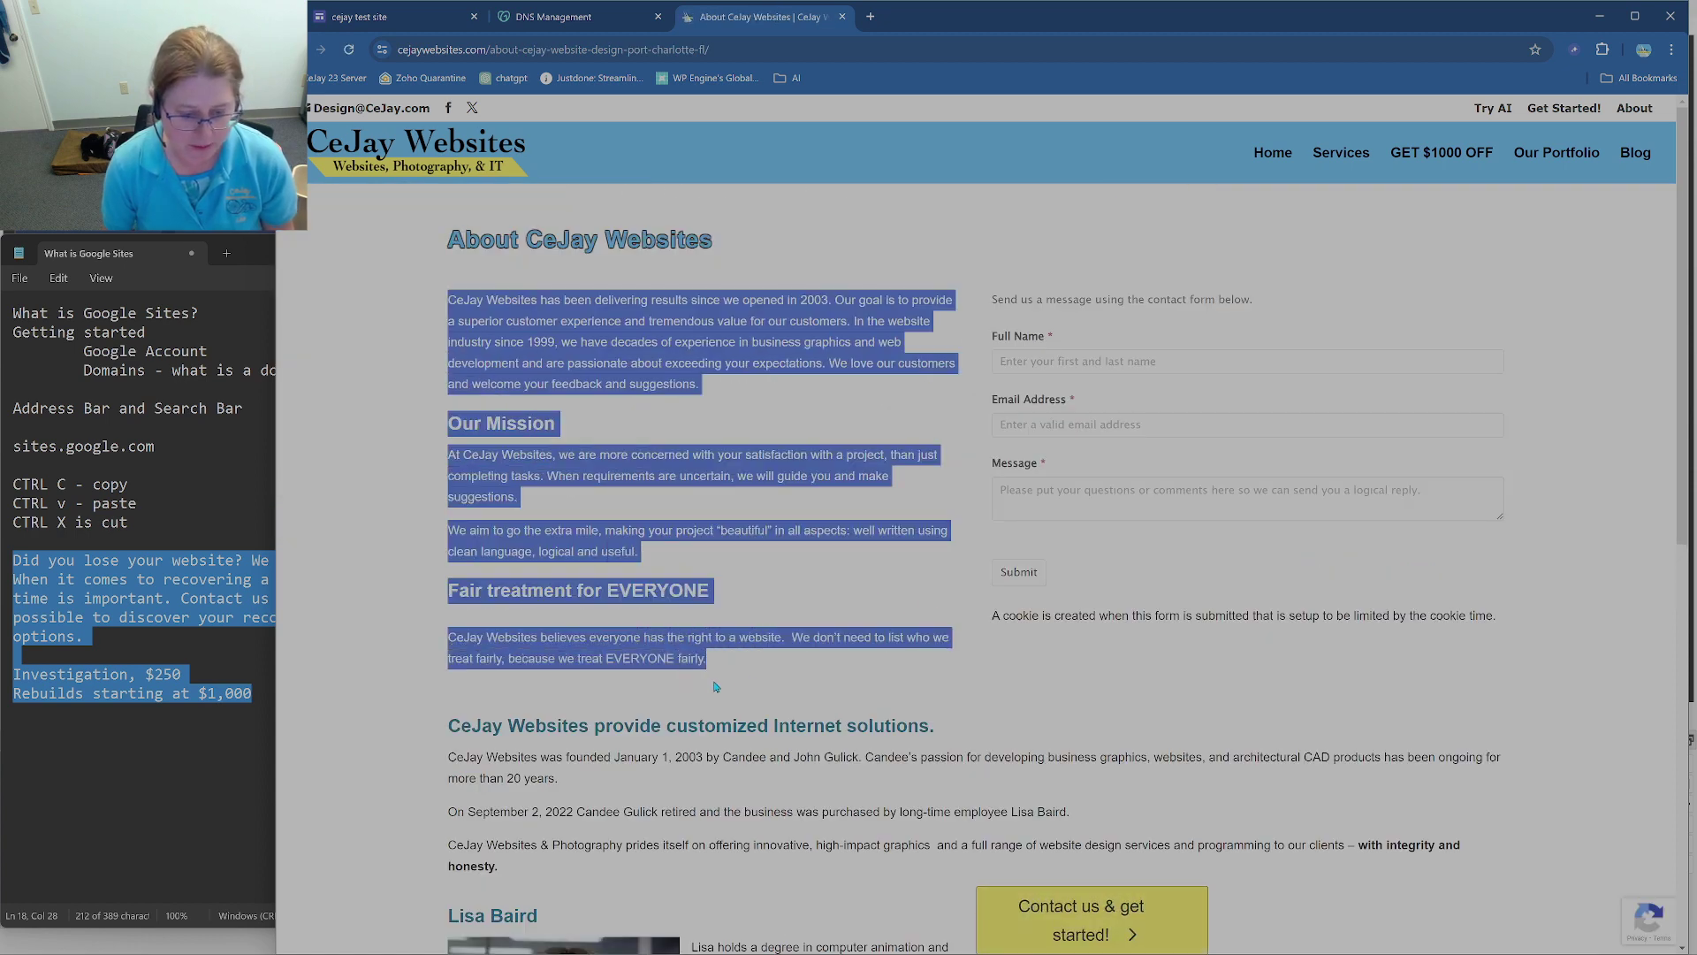
Step: Replace the lost-website and pricing text in the Notepad notes with the copied text, and copy it again as plain text
click(230, 713)
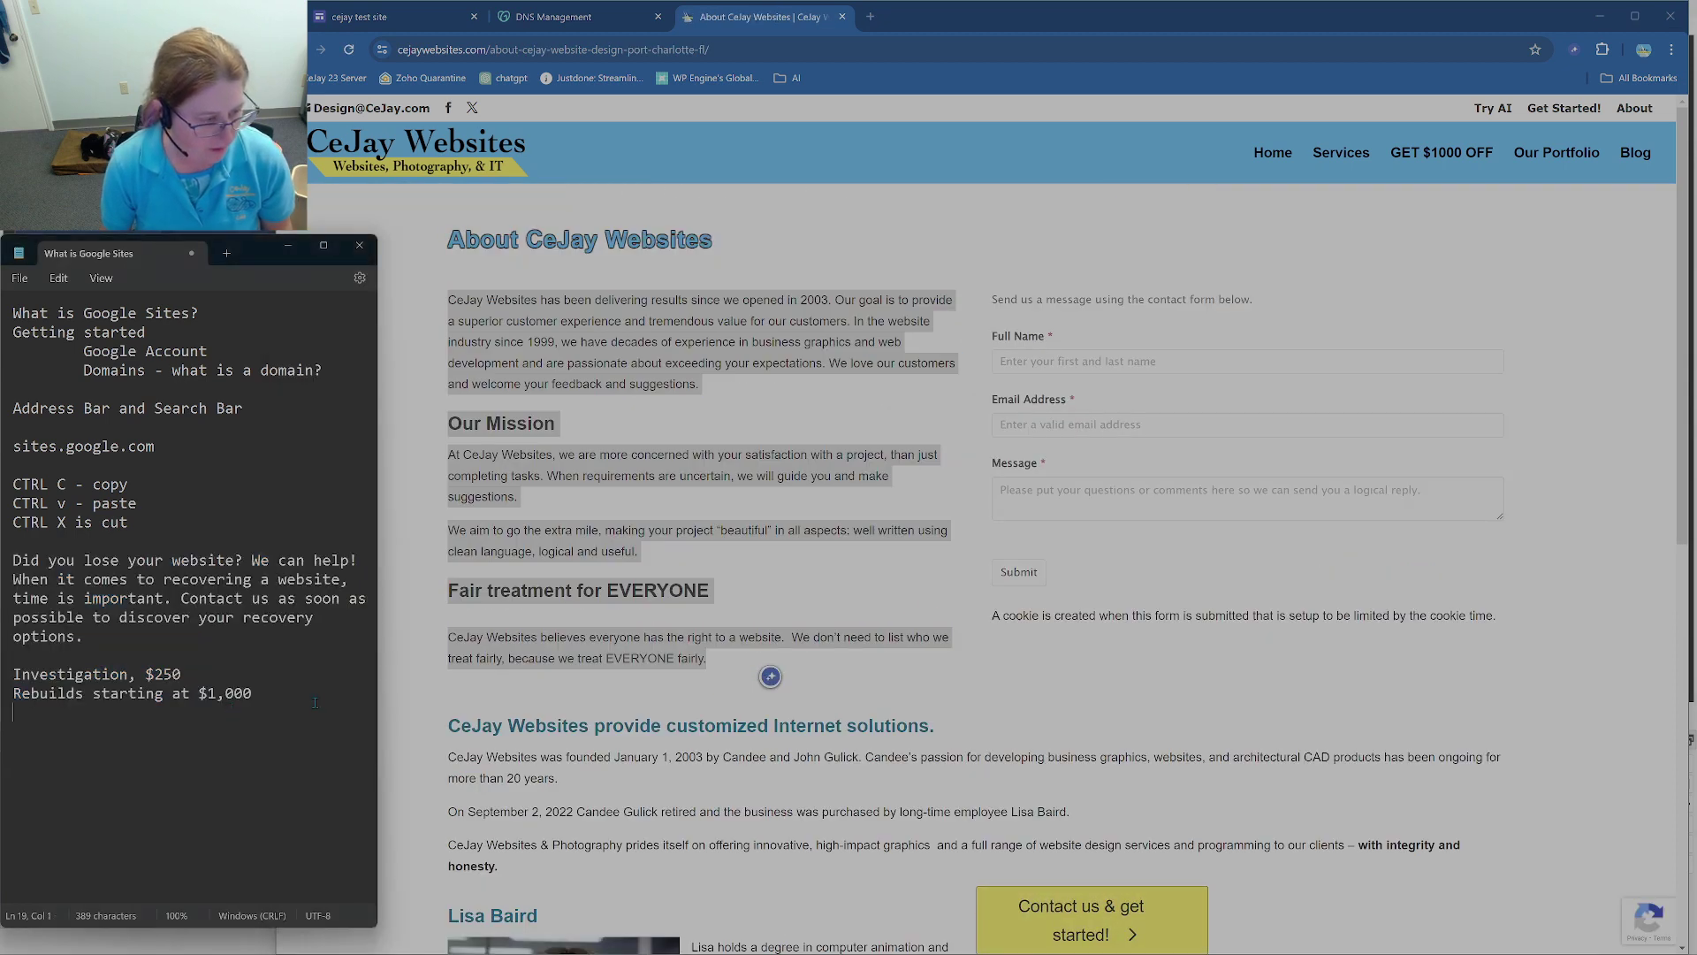
drag(231, 713, 2, 571)
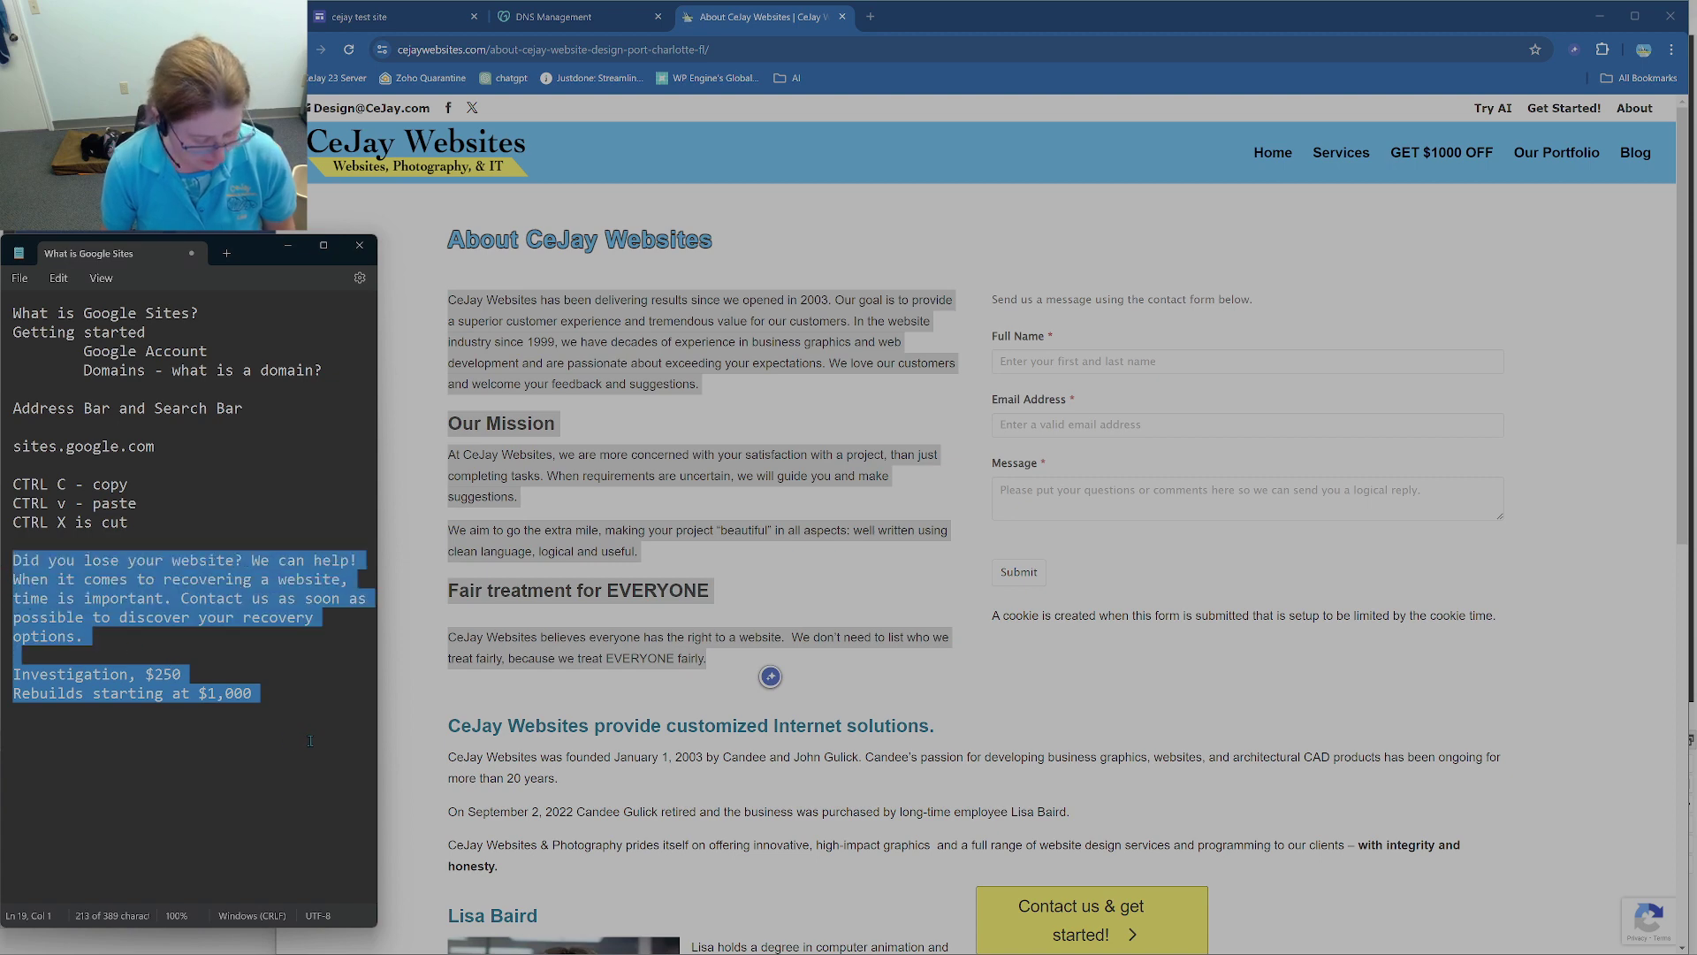
key(ctrl+v)
drag(257, 882, 15, 400)
key(ctrl+c)
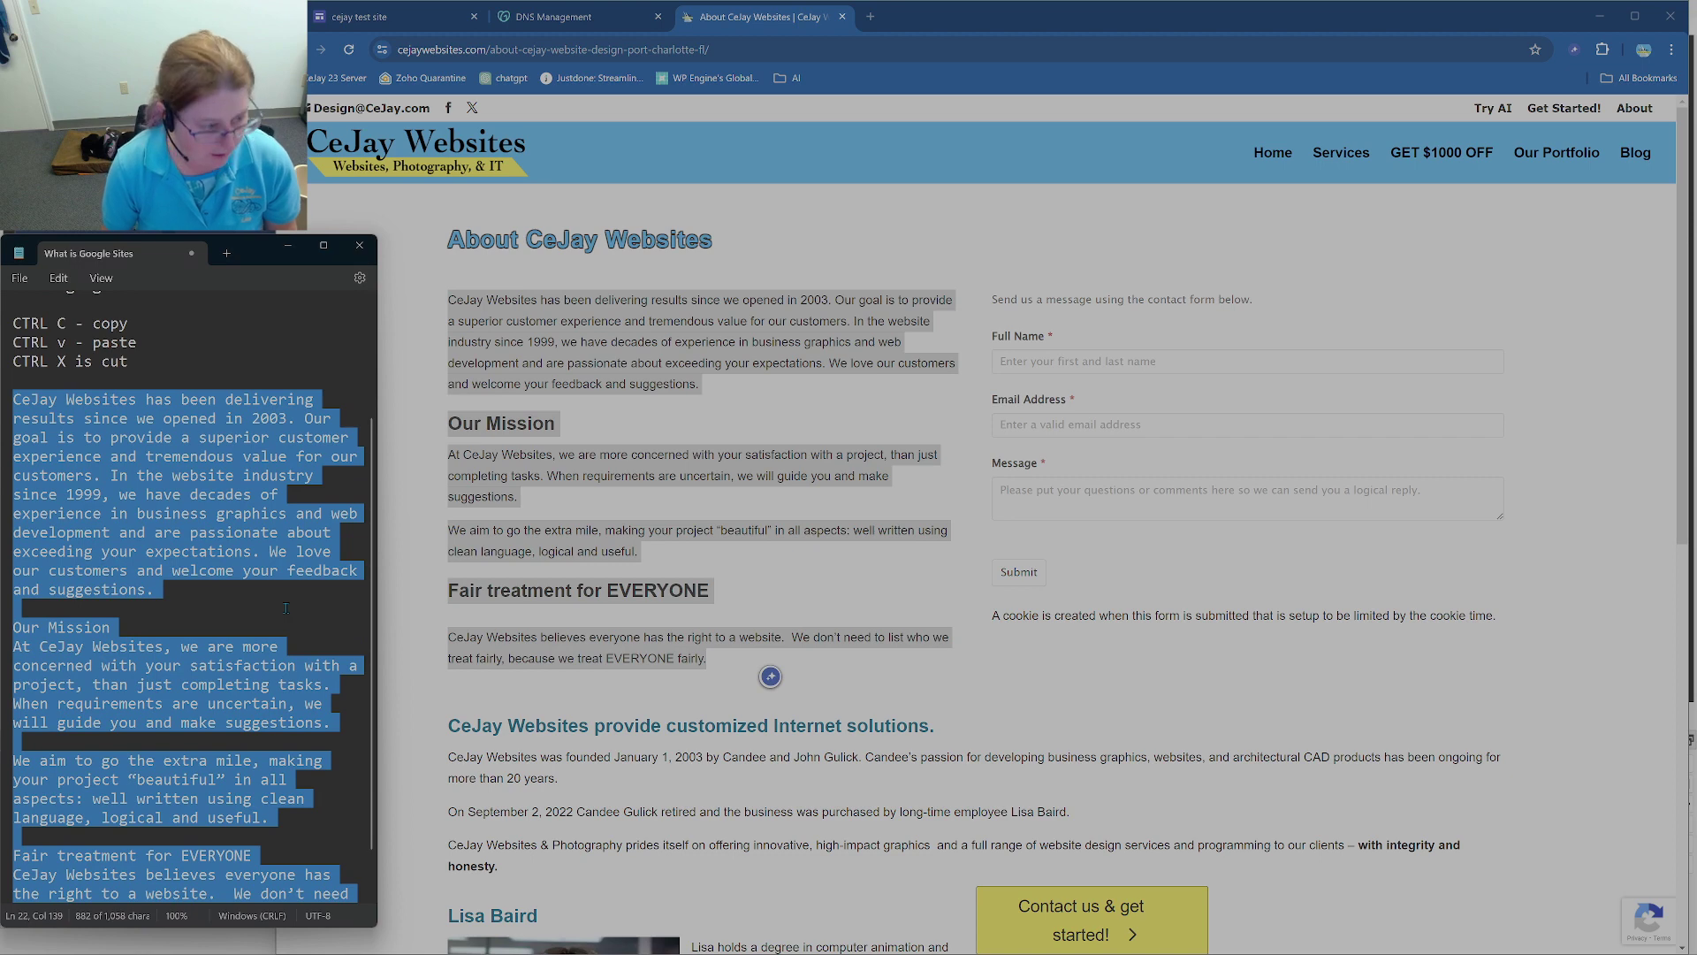
Step: Back in the test site, paste the plain text into the body text field under the "About CeJay Websites" heading
click(582, 22)
click(389, 17)
click(931, 562)
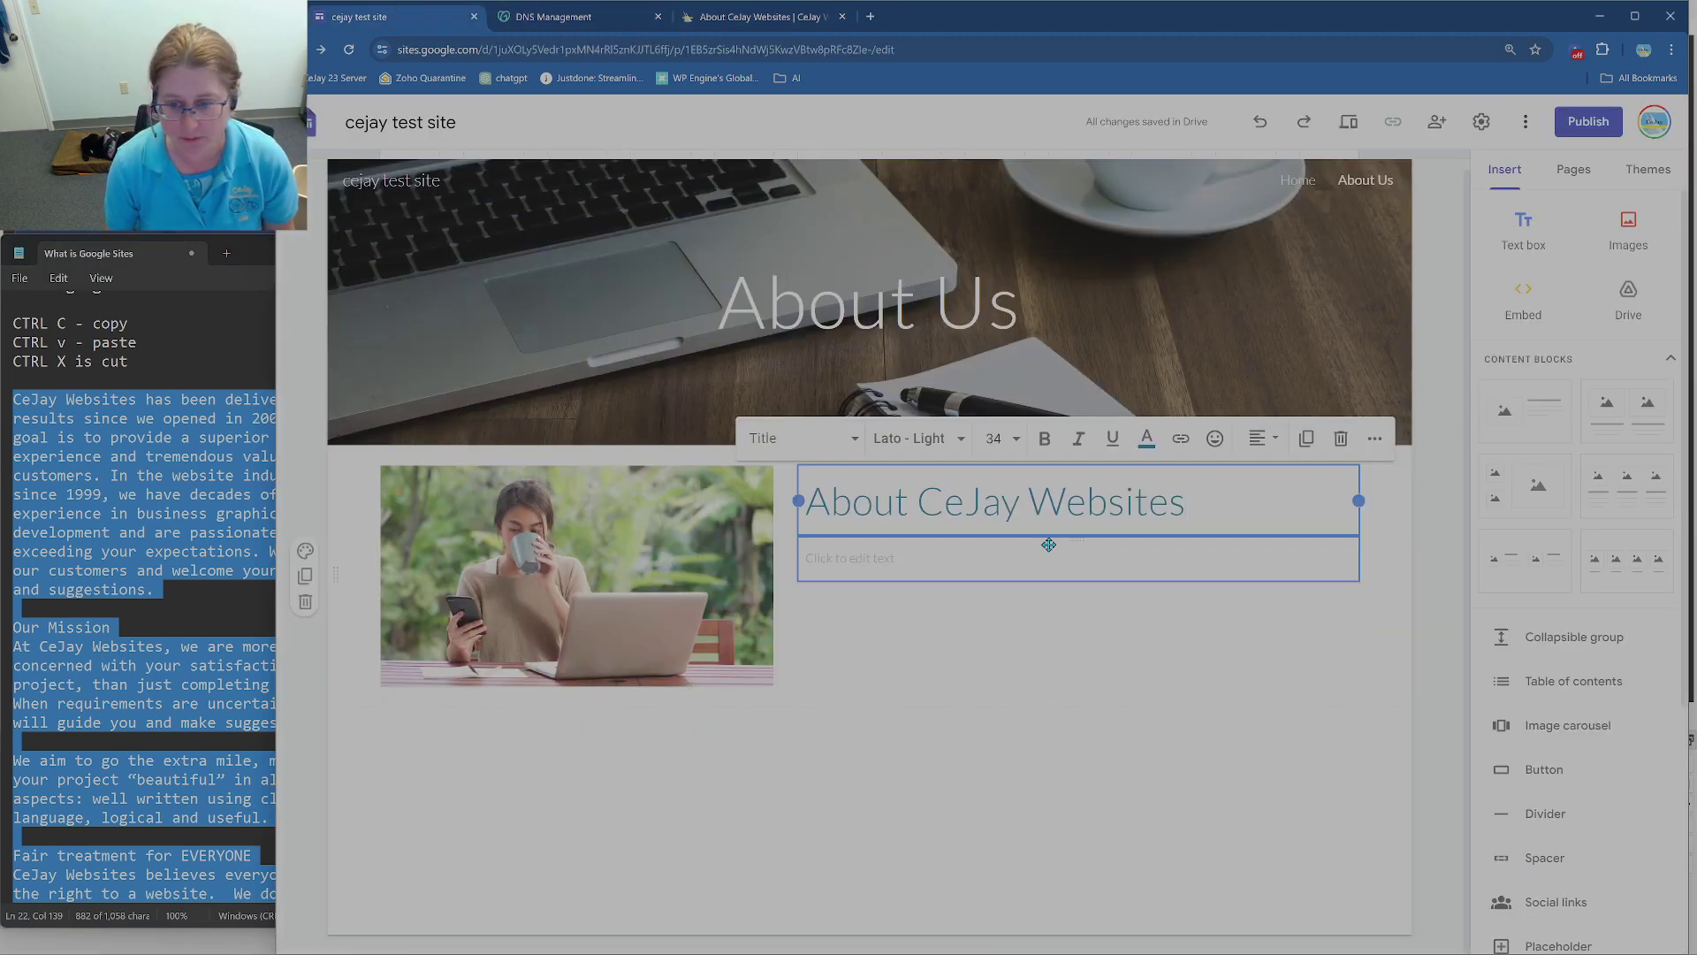
key(ctrl+v)
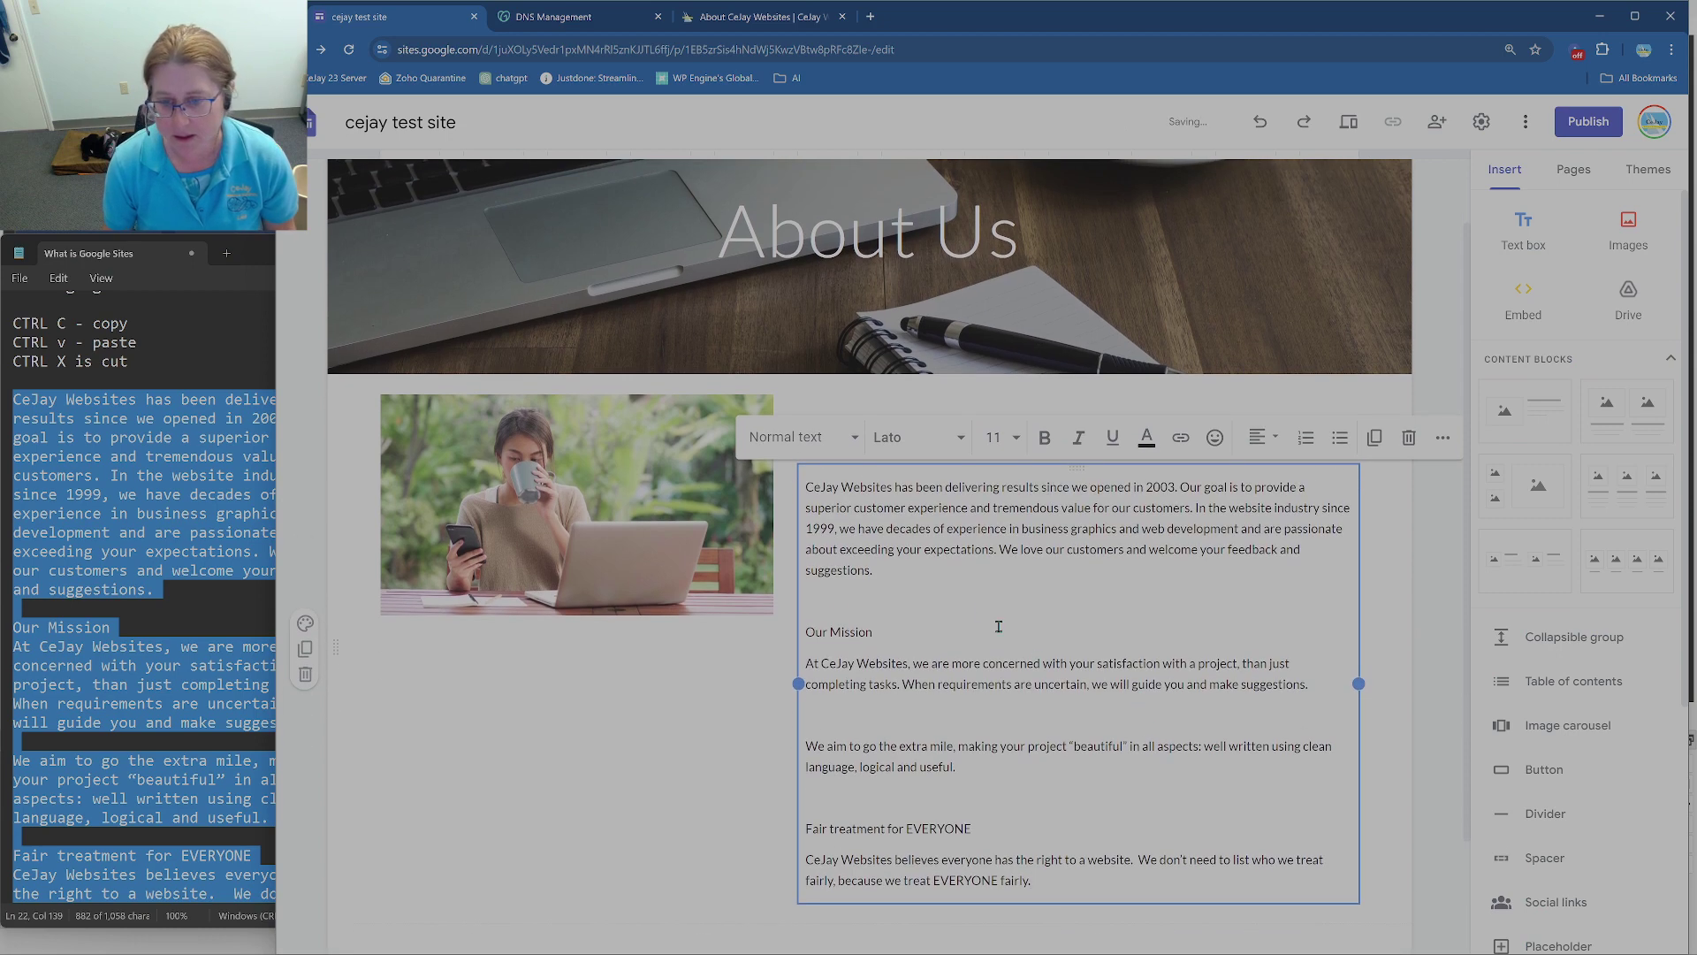
Step: Remove the blank line above "Our Mission" and give that line the Heading style
key(BackSpace)
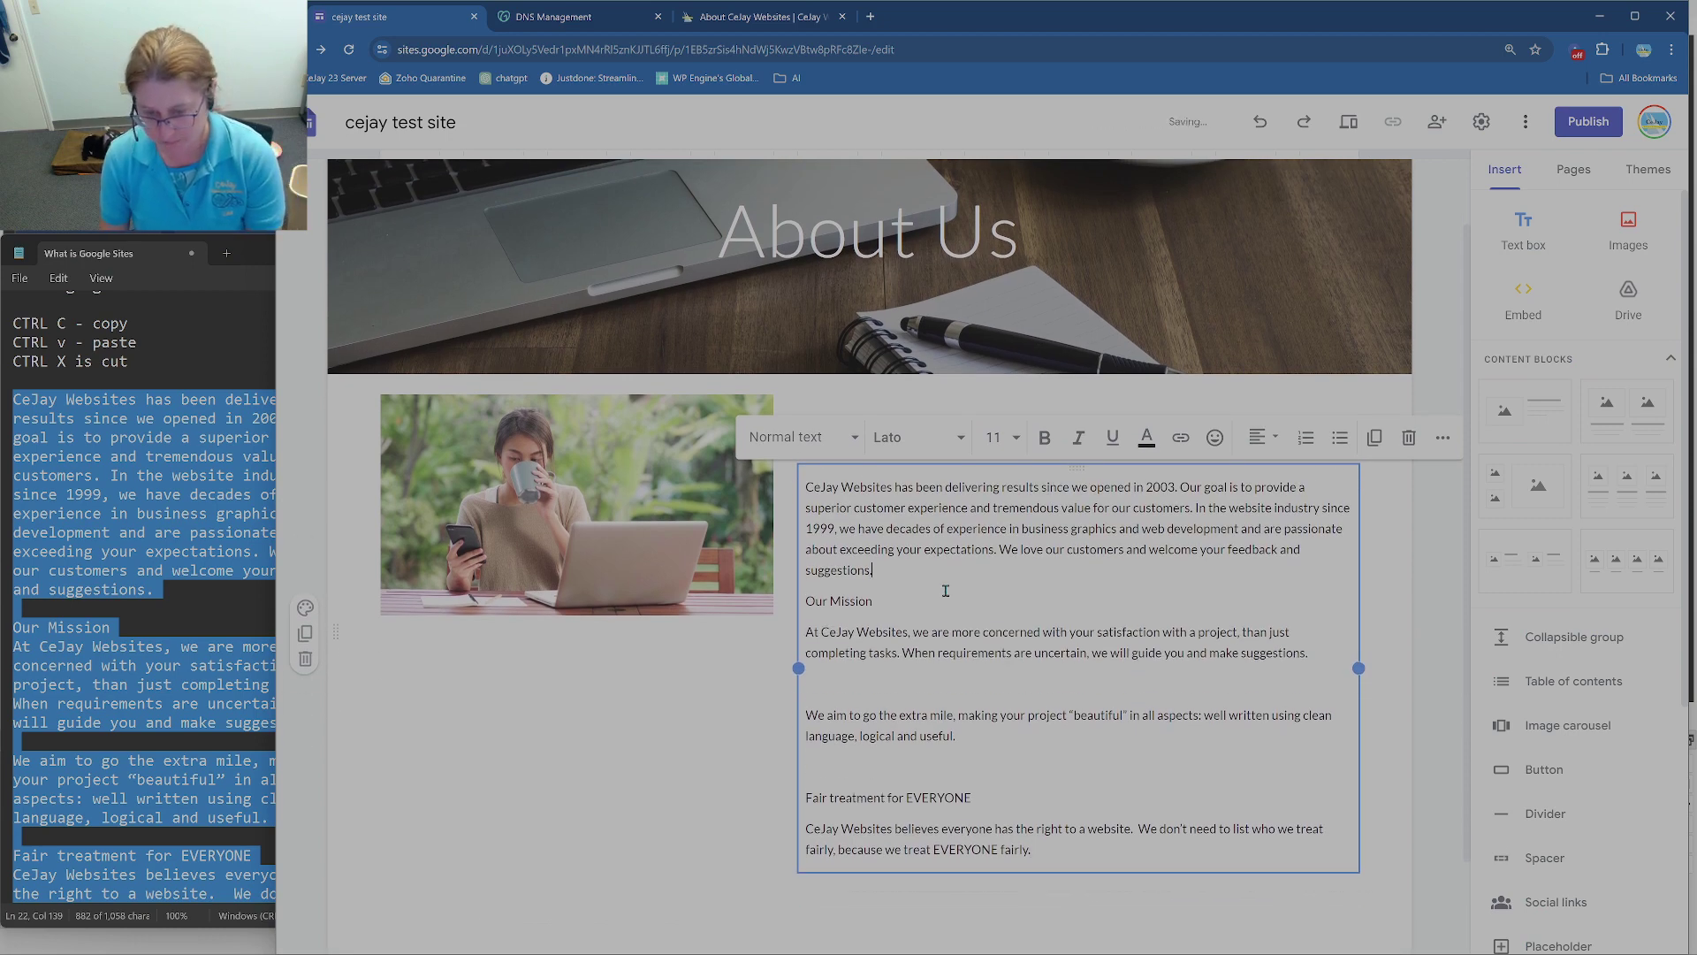
click(814, 452)
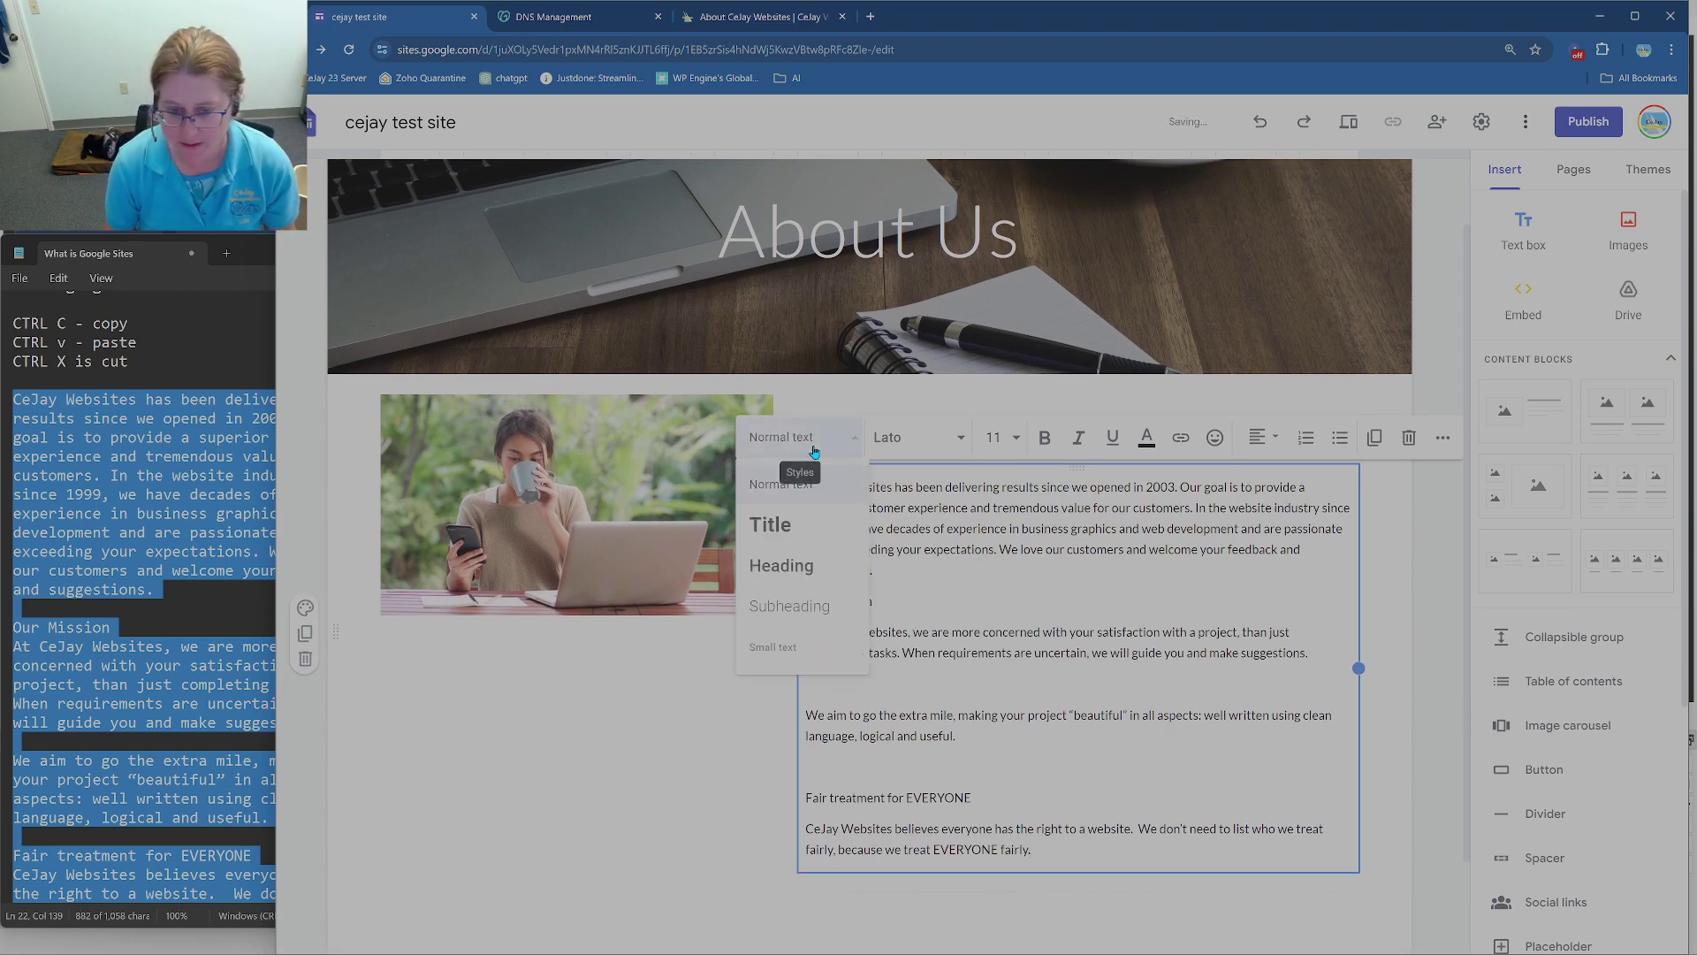
click(797, 566)
Step: Apply the Heading style to "Fair treatment for EVERYONE" and remove the blank lines above it and between the mission paragraphs
click(929, 698)
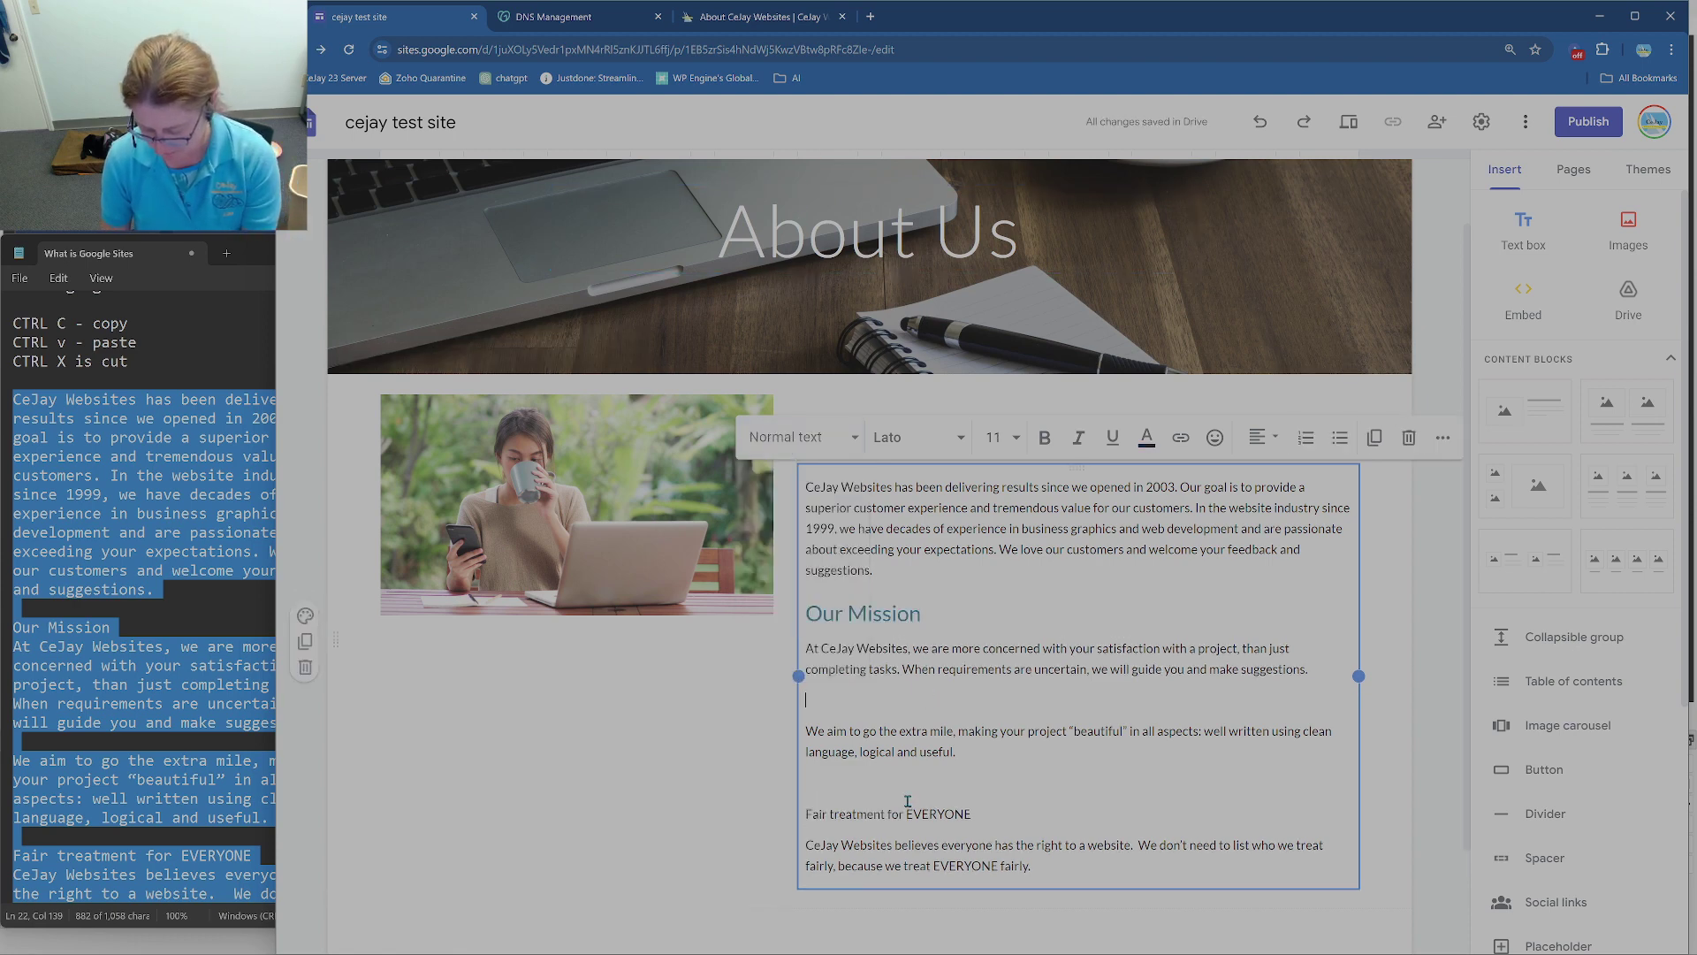
key(Delete)
click(800, 437)
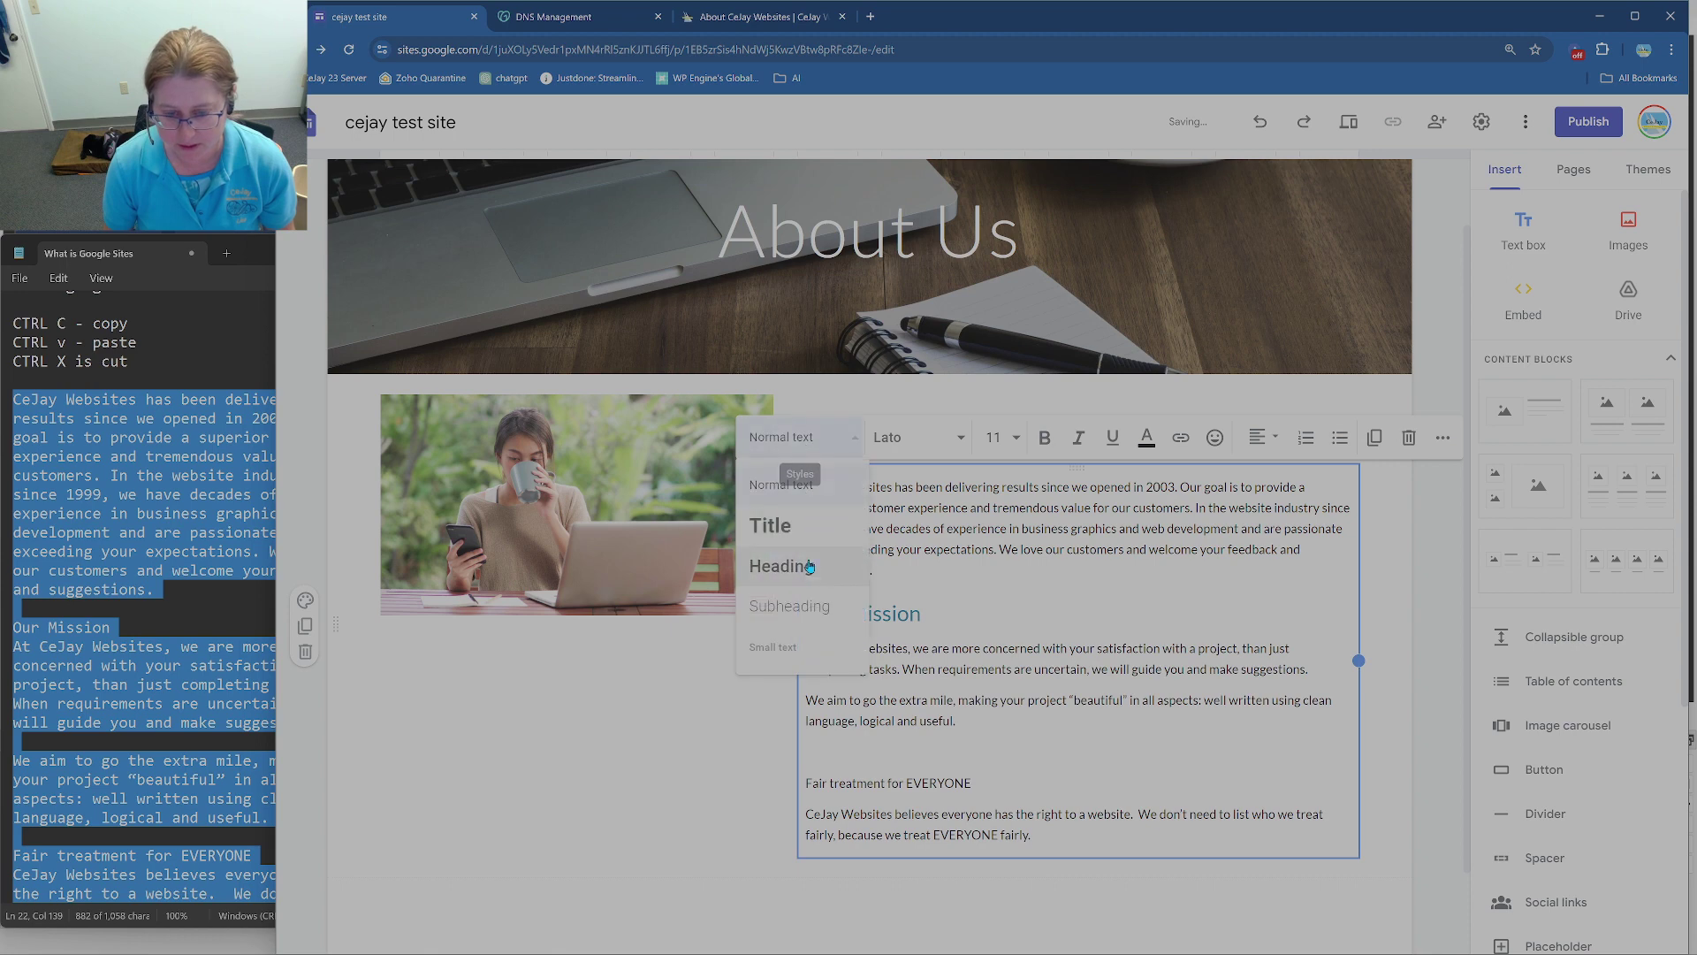
click(797, 566)
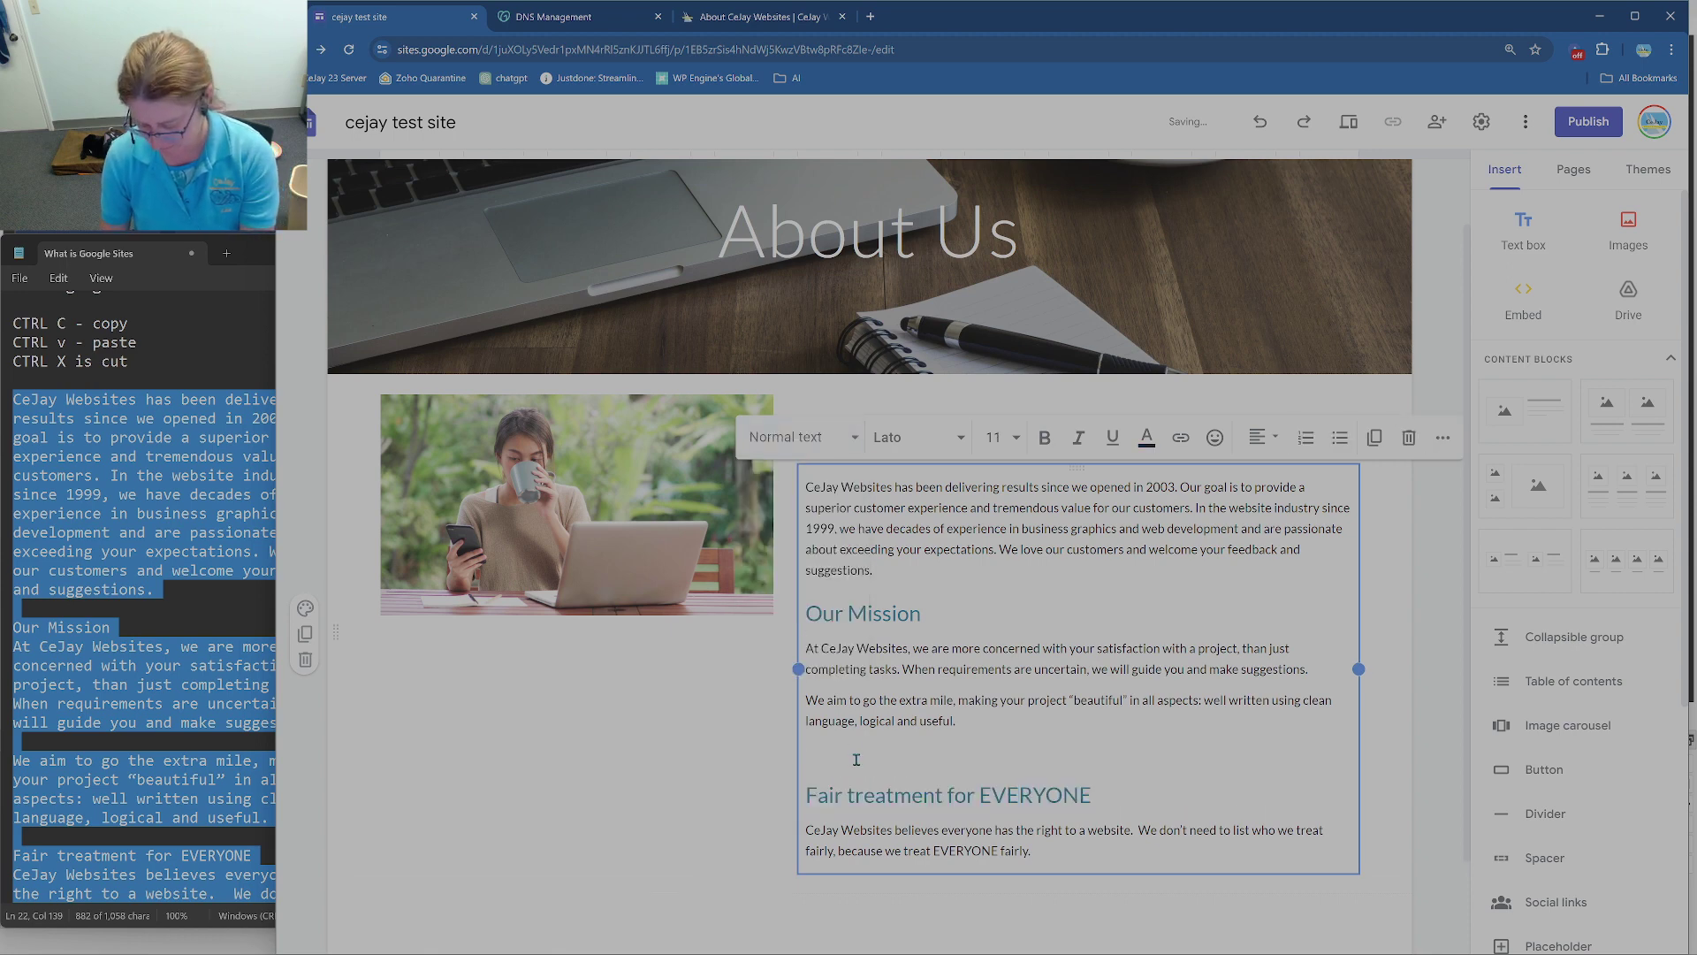
key(Delete)
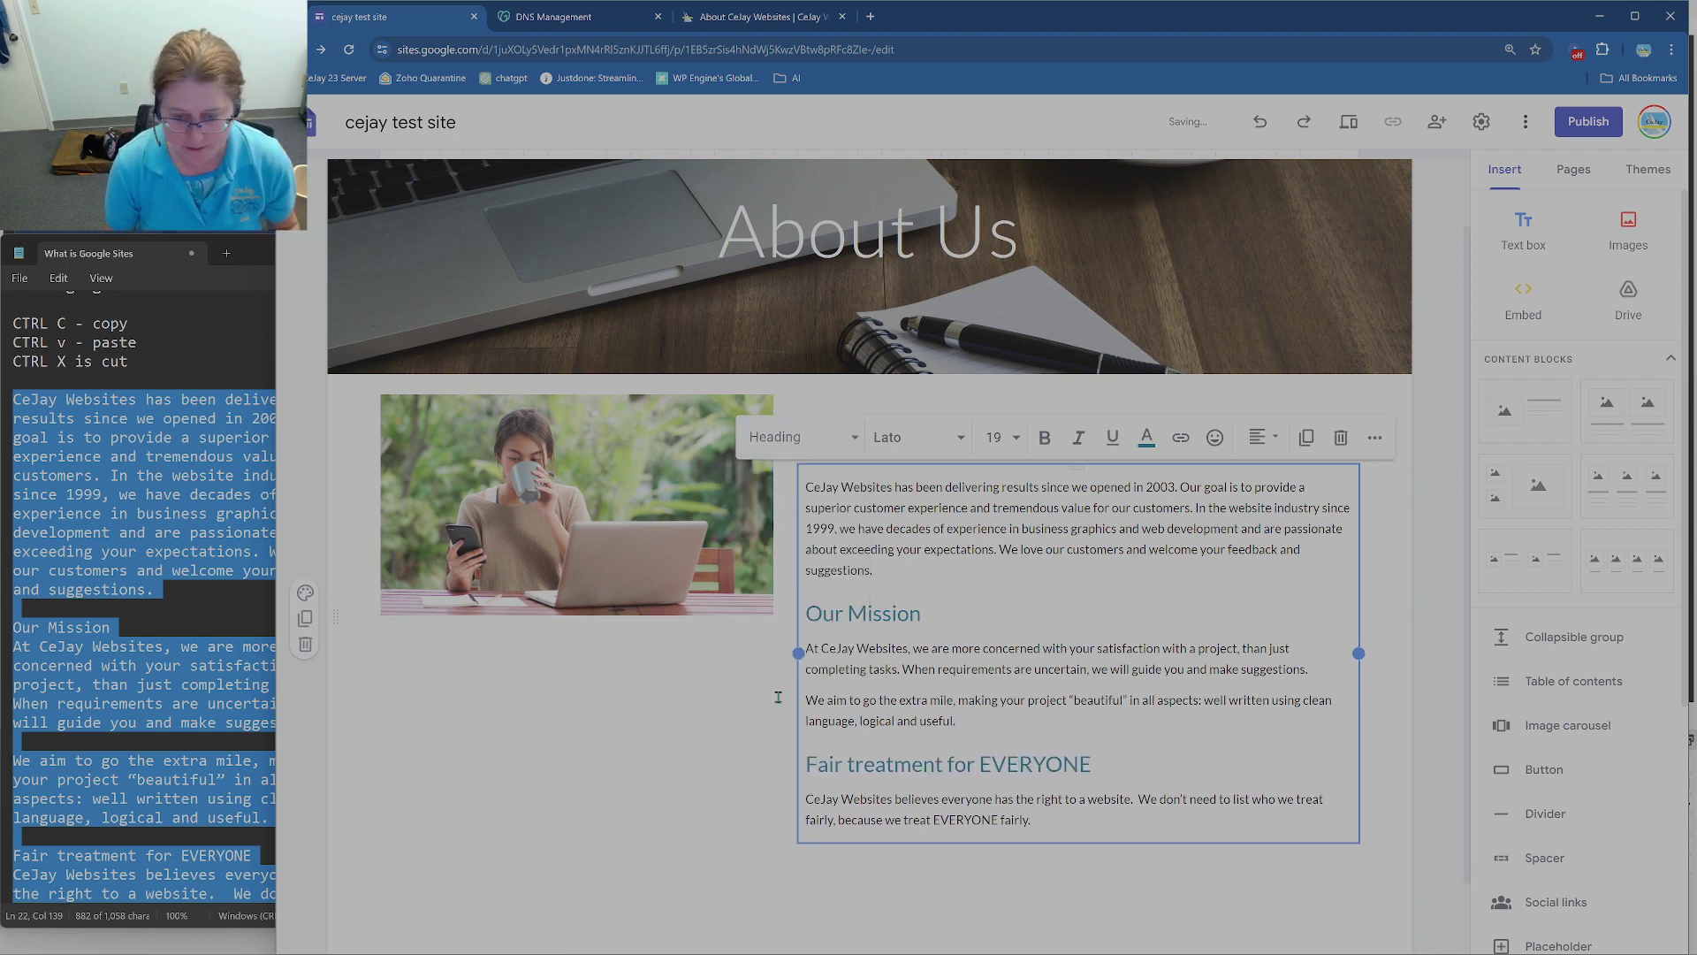
Step: Add a text box below the image block and move the "Our Mission" and "Fair treatment for EVERYONE" sections into it
scroll(1464, 274, down, 1)
click(1523, 232)
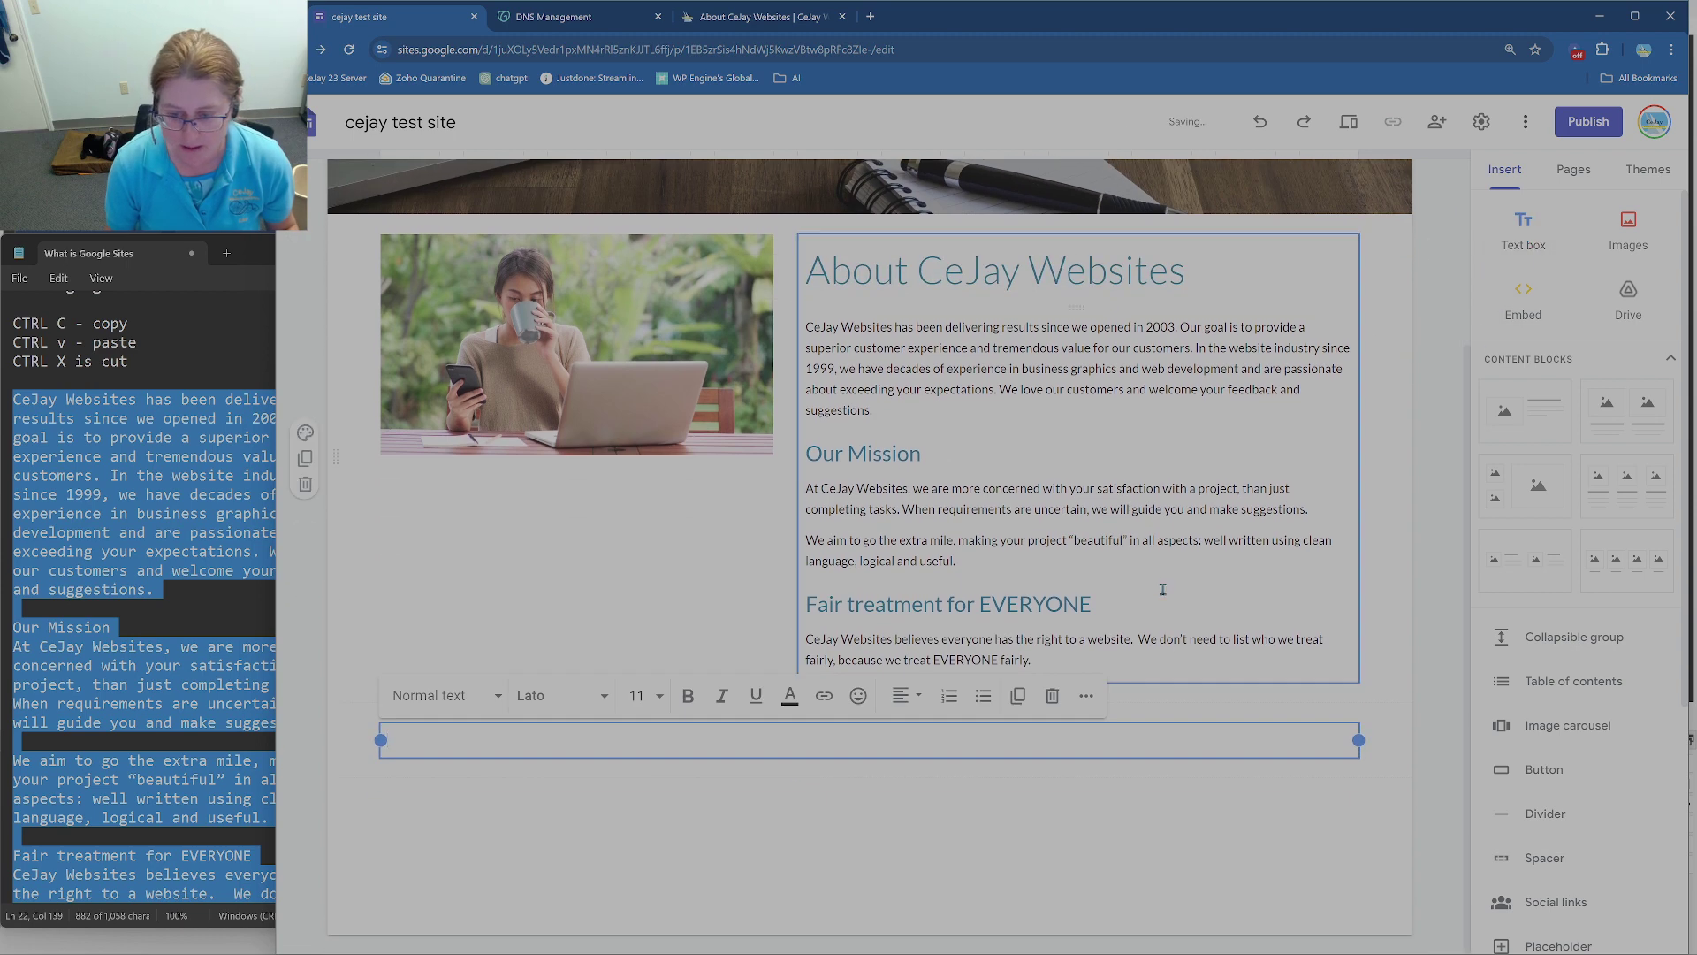
click(1121, 665)
drag(1121, 665, 906, 426)
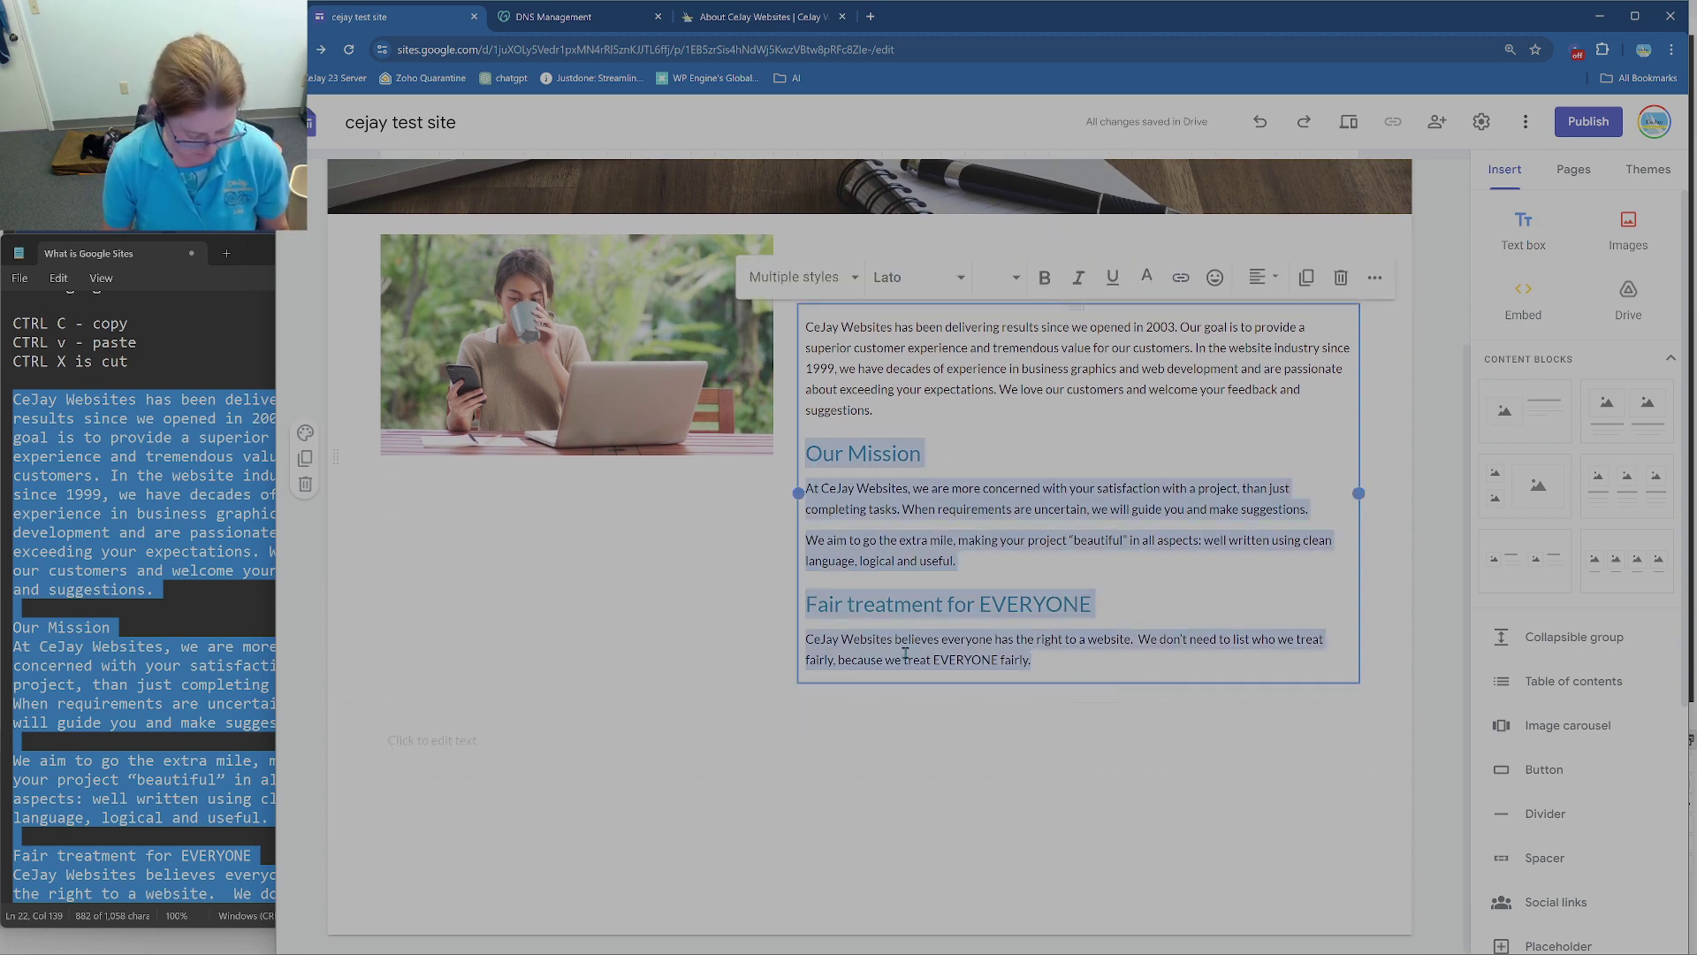
key(ctrl+x)
click(893, 741)
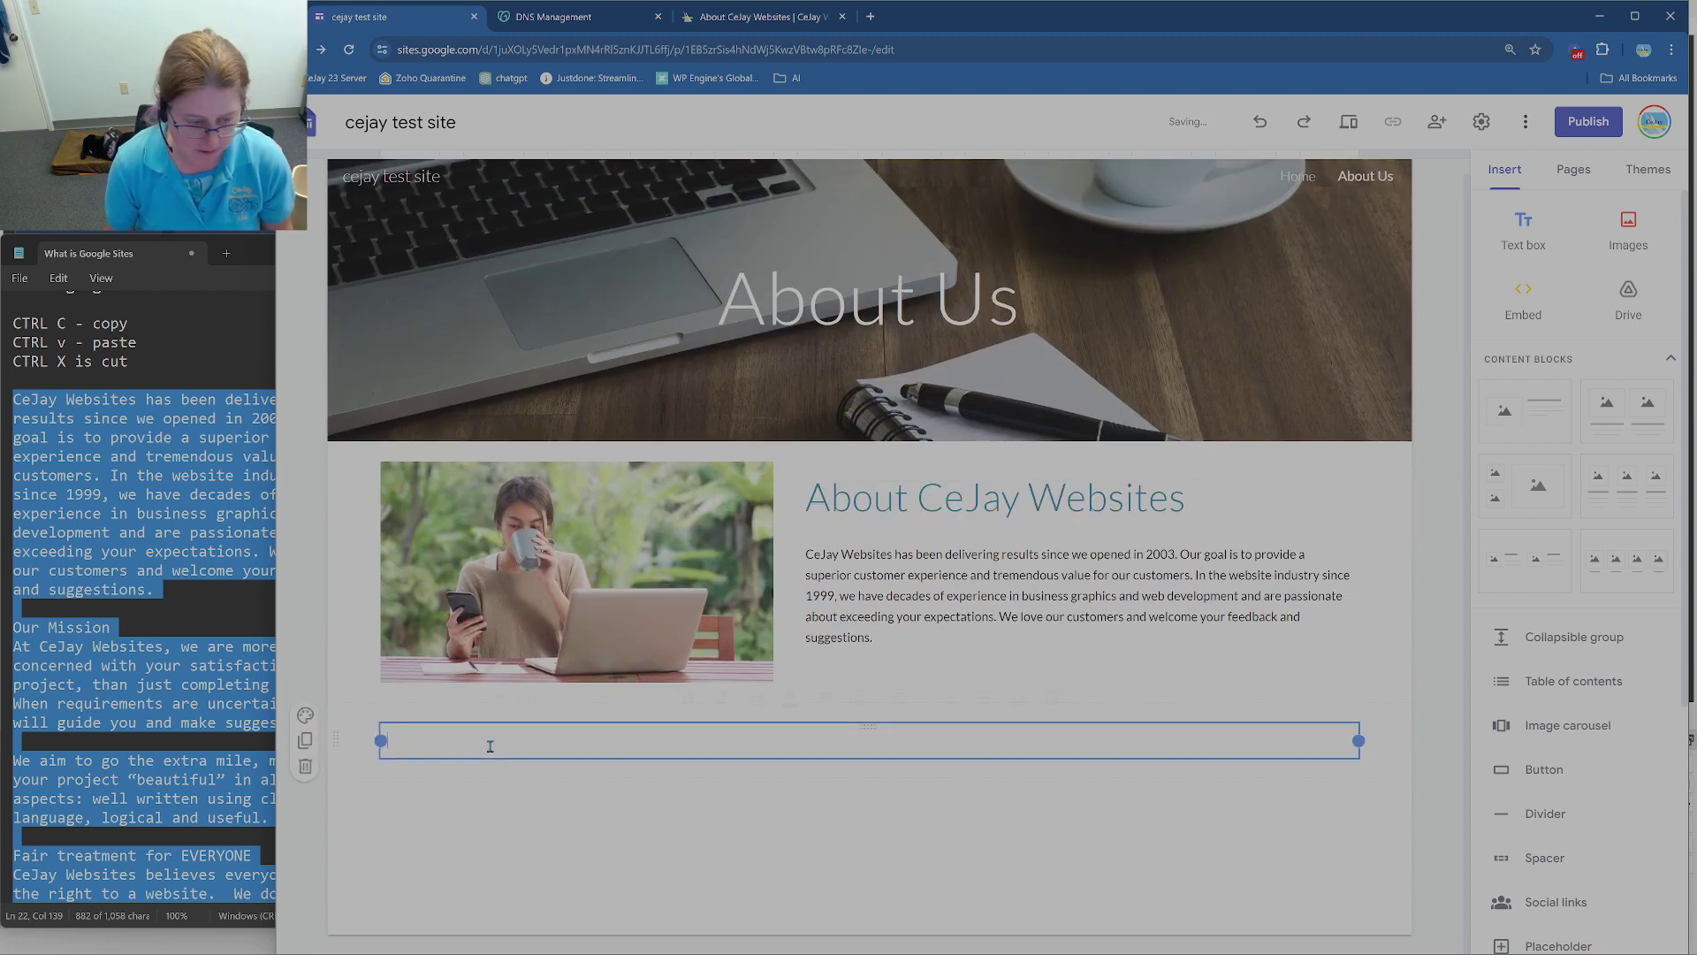
key(ctrl+v)
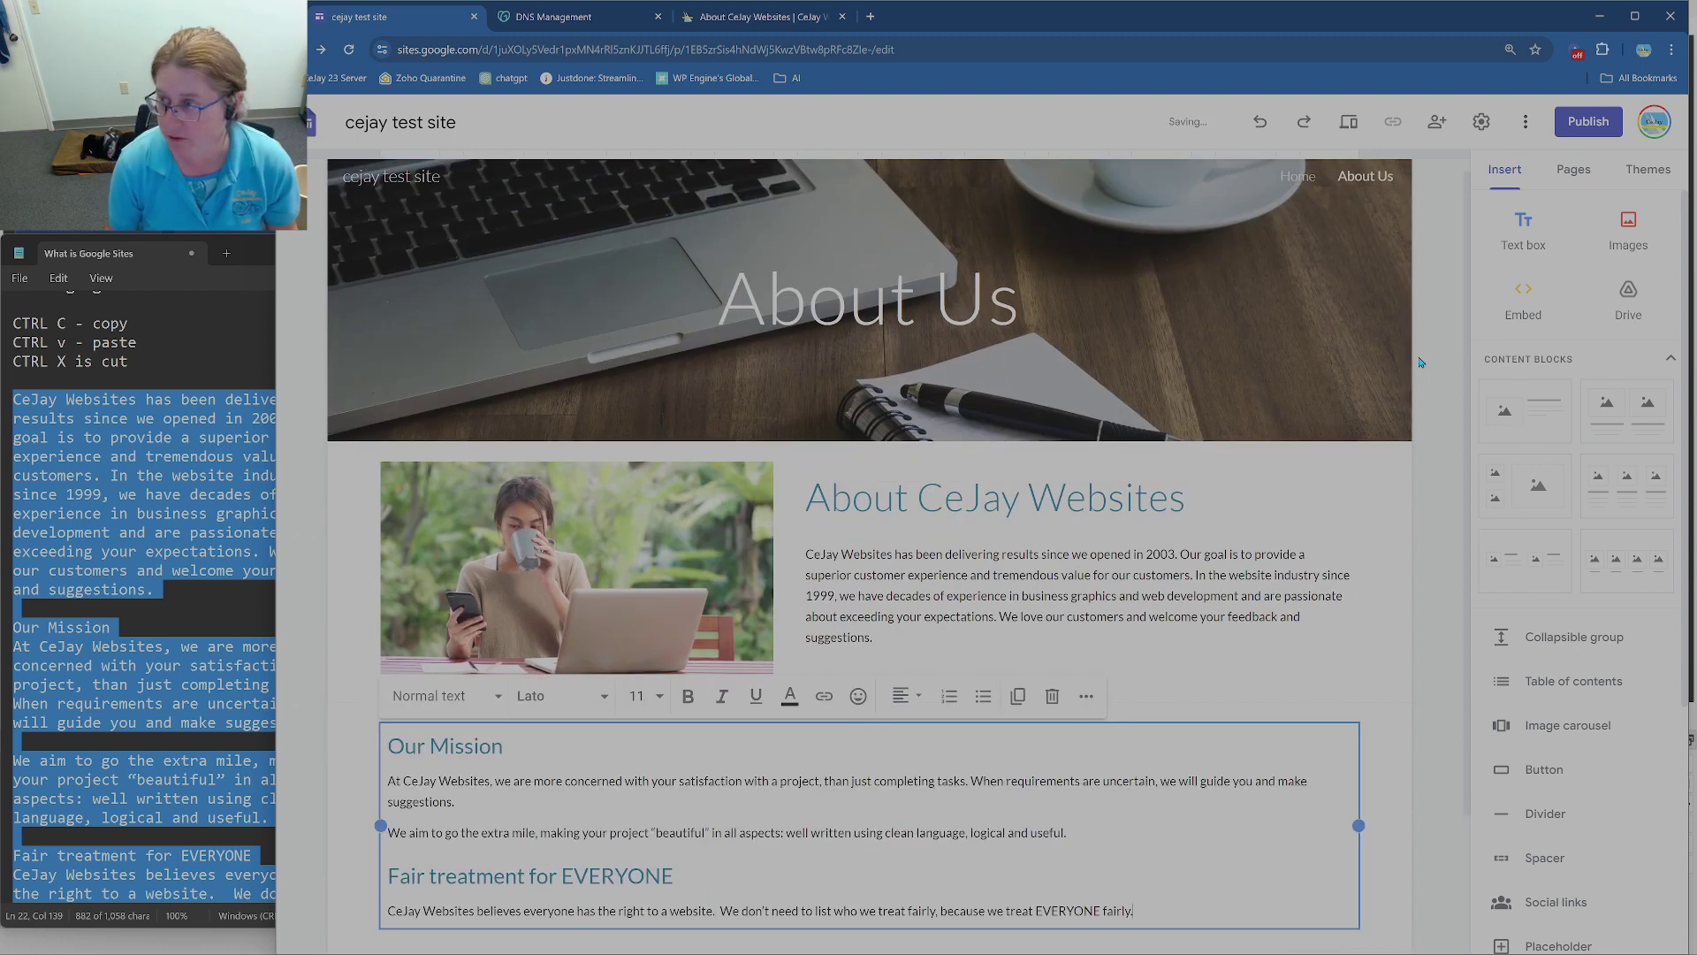
scroll(1414, 662, down, 2)
click(1415, 662)
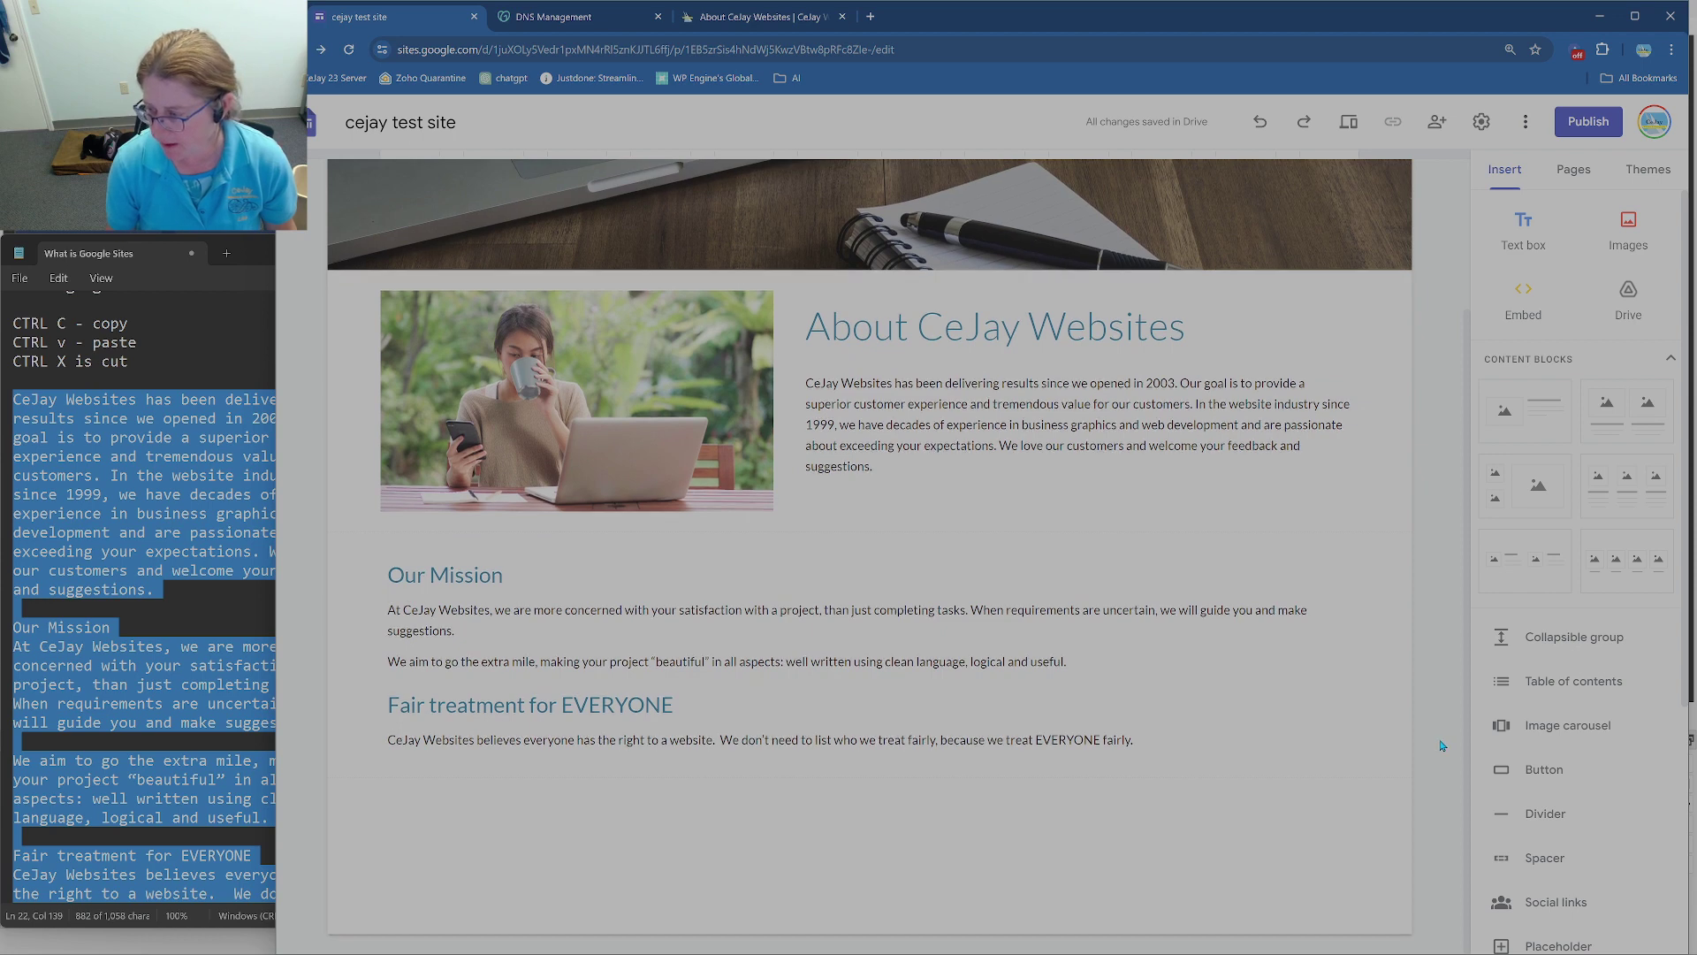
Step: Open the list of existing Google Forms that can be inserted into the page
scroll(1575, 725, down, 3)
scroll(1574, 729, down, 2)
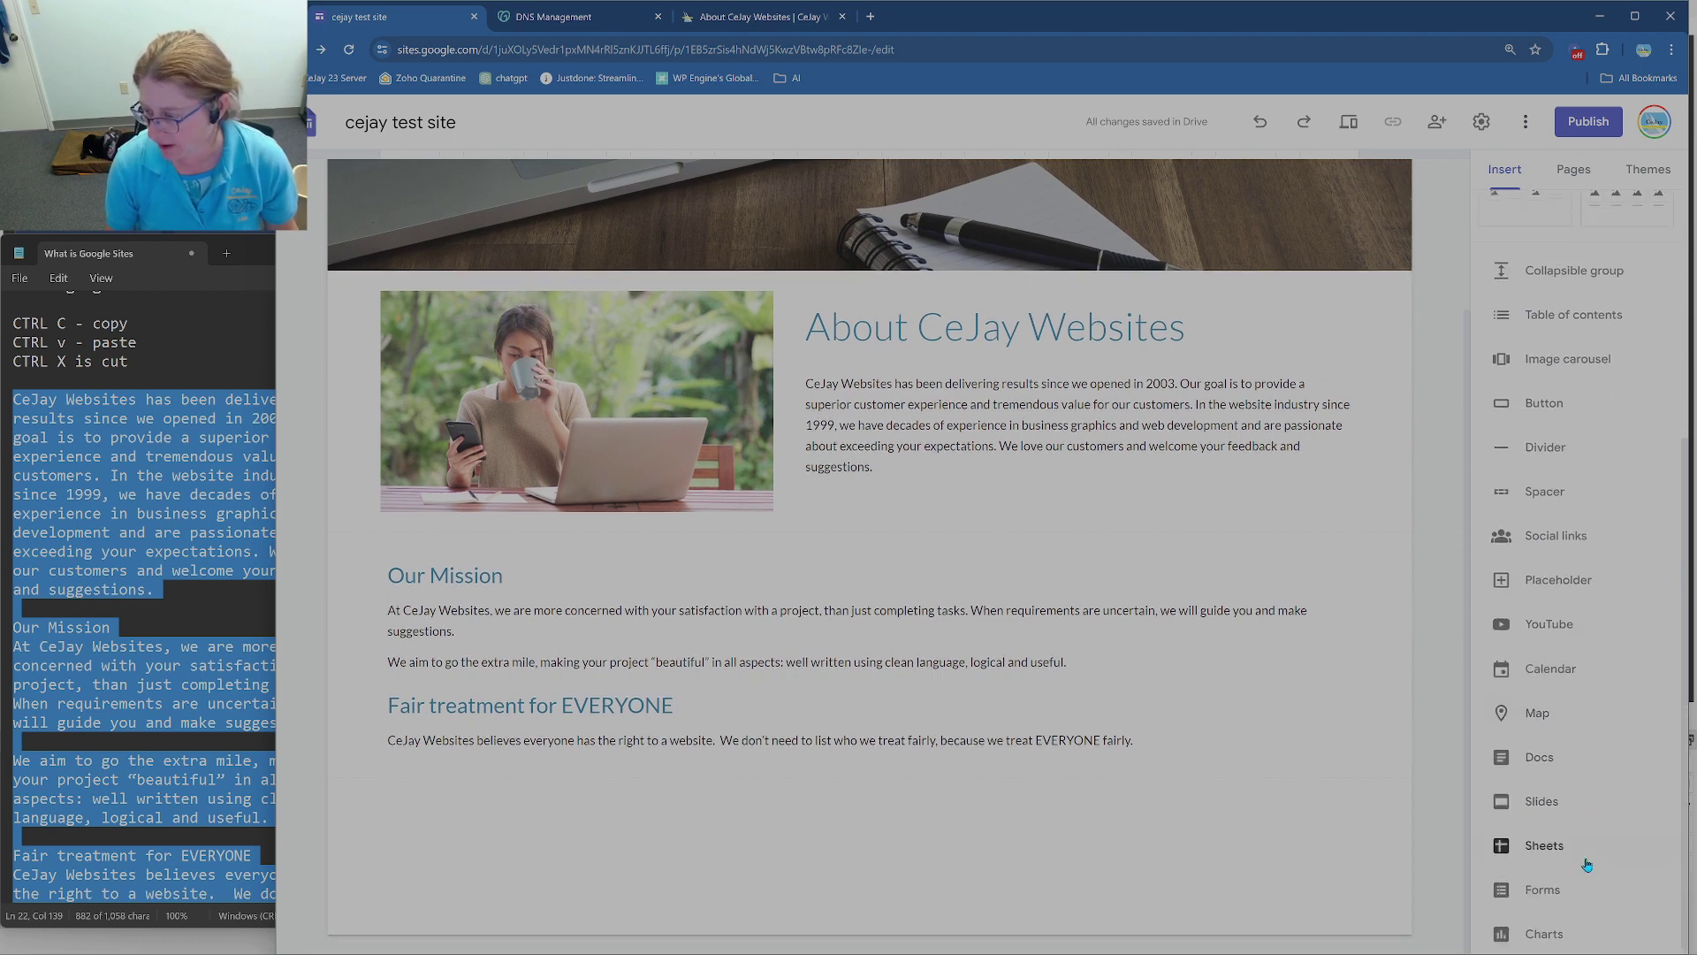
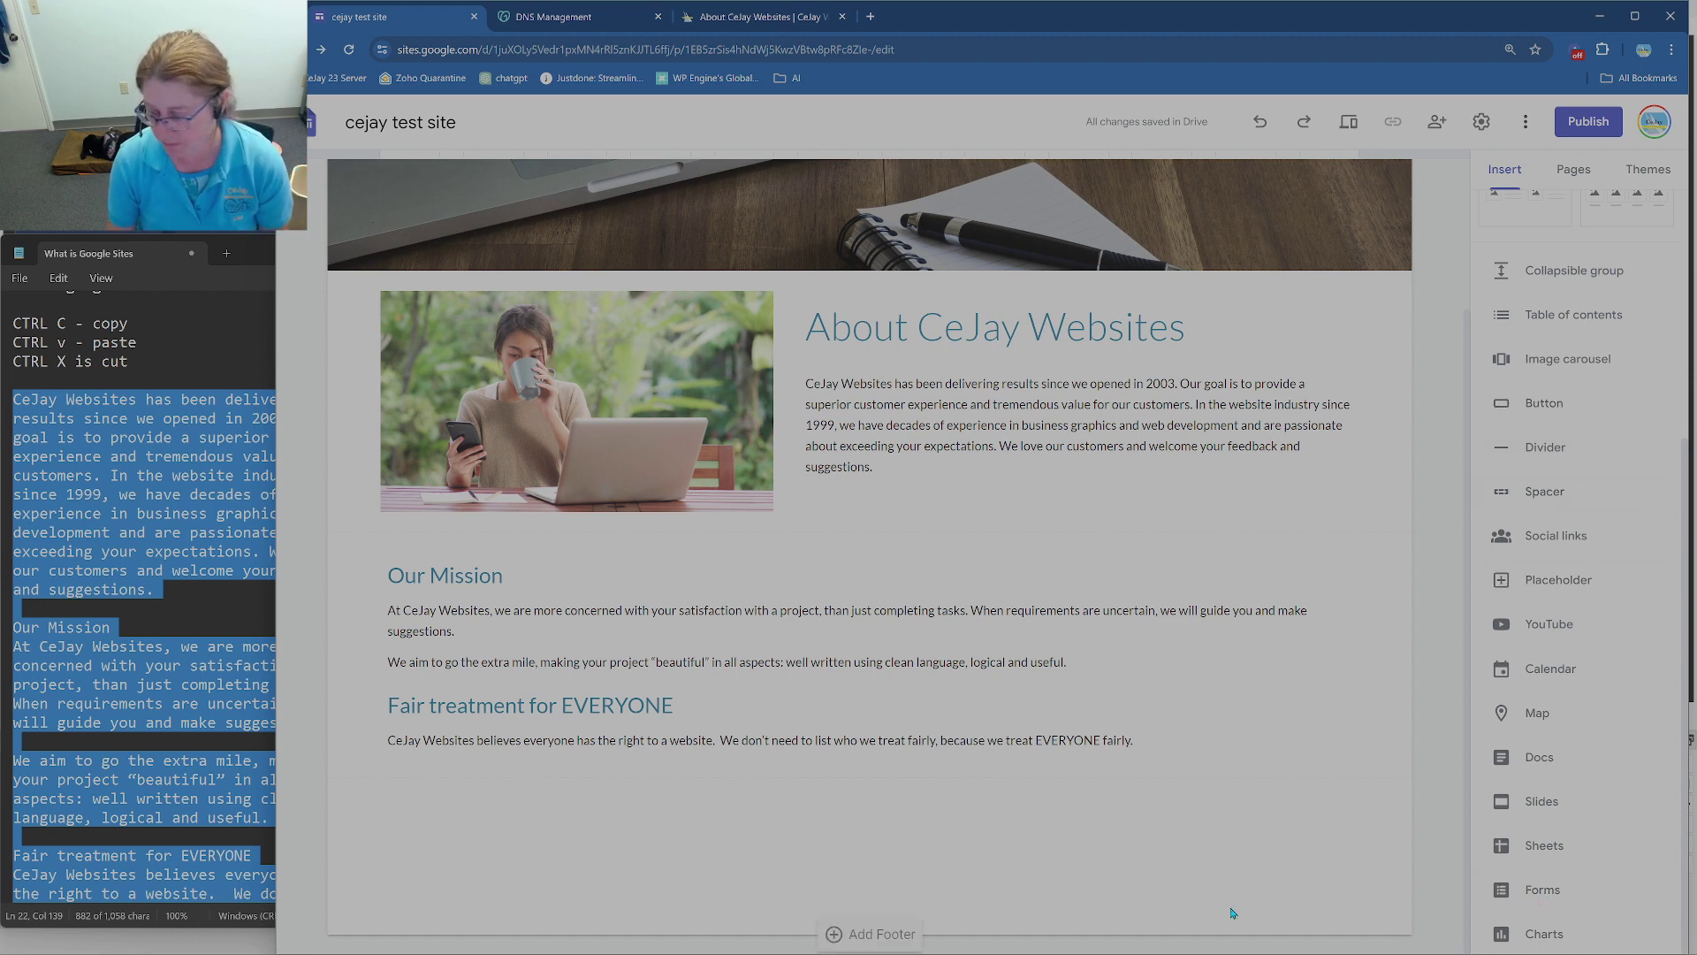
click(1529, 890)
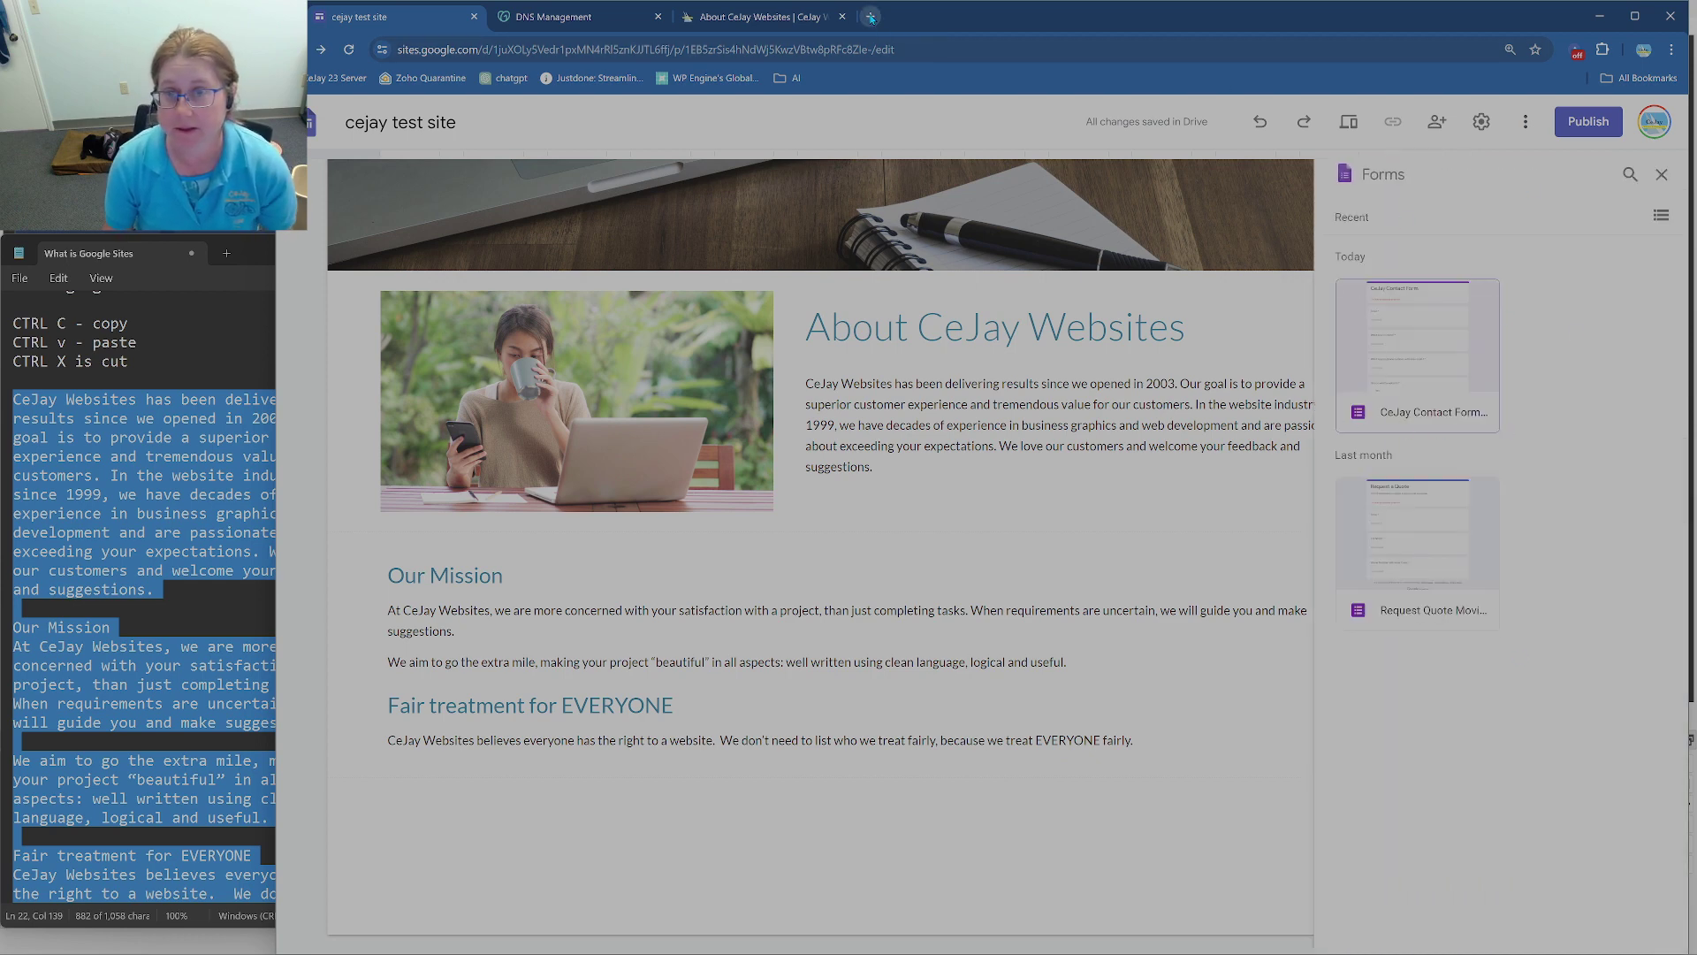
Step: Open Google Forms at forms.google.com in a new browser tab
click(875, 23)
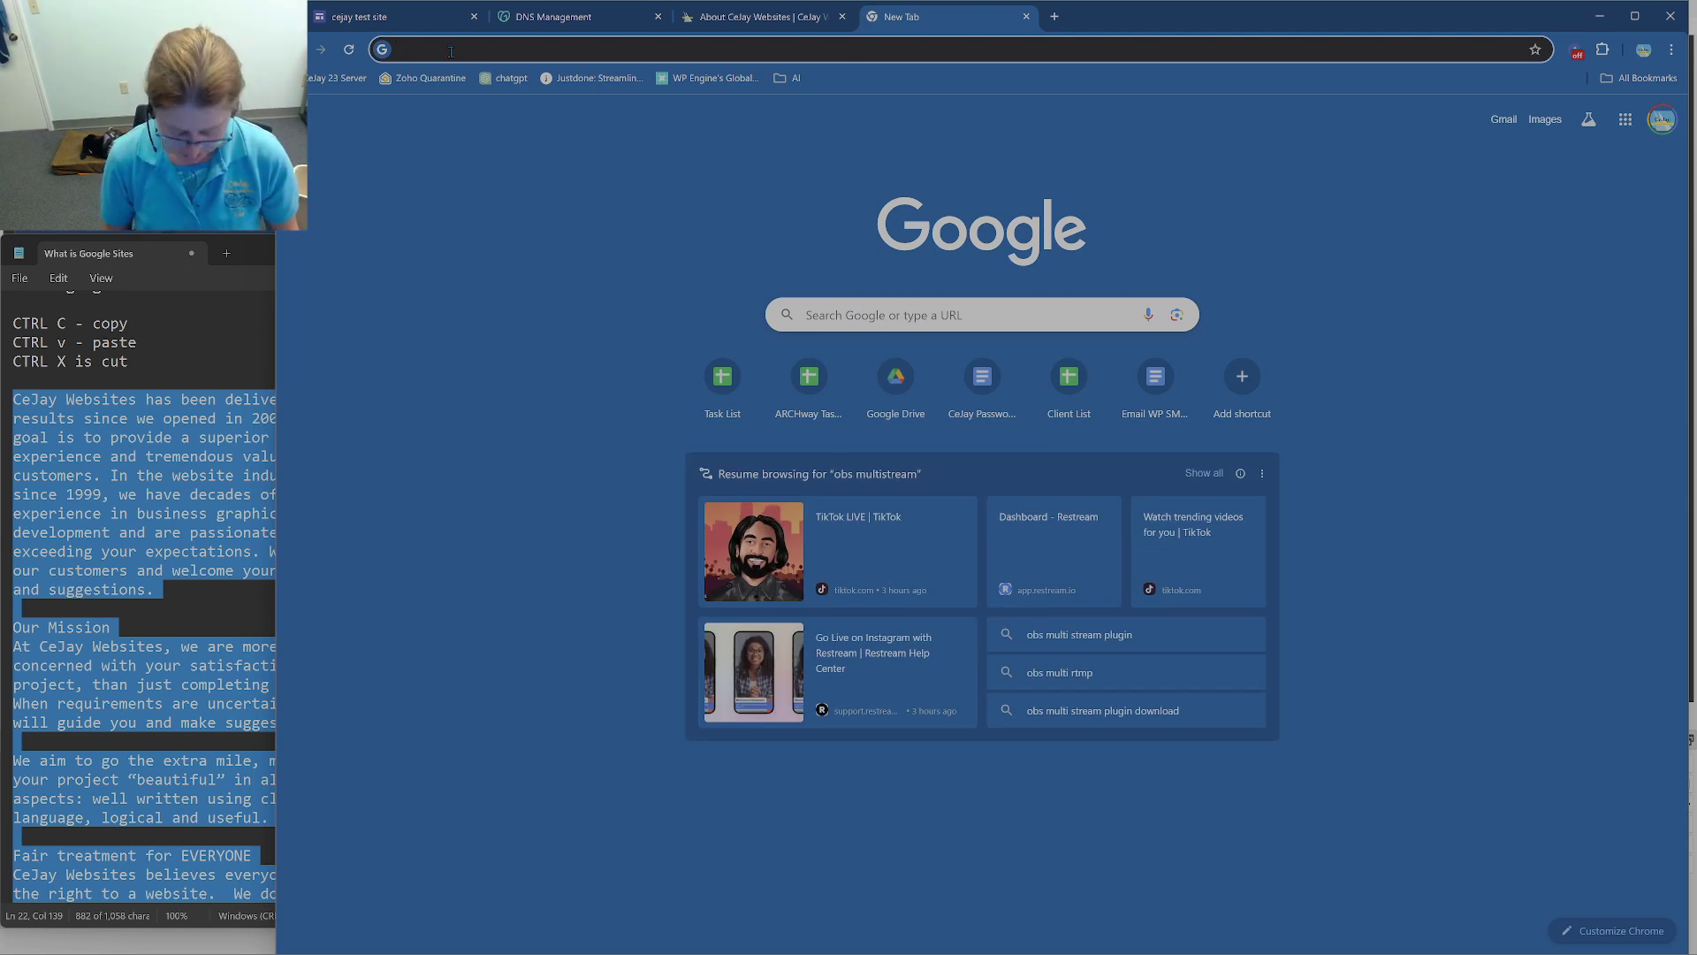
text(f)
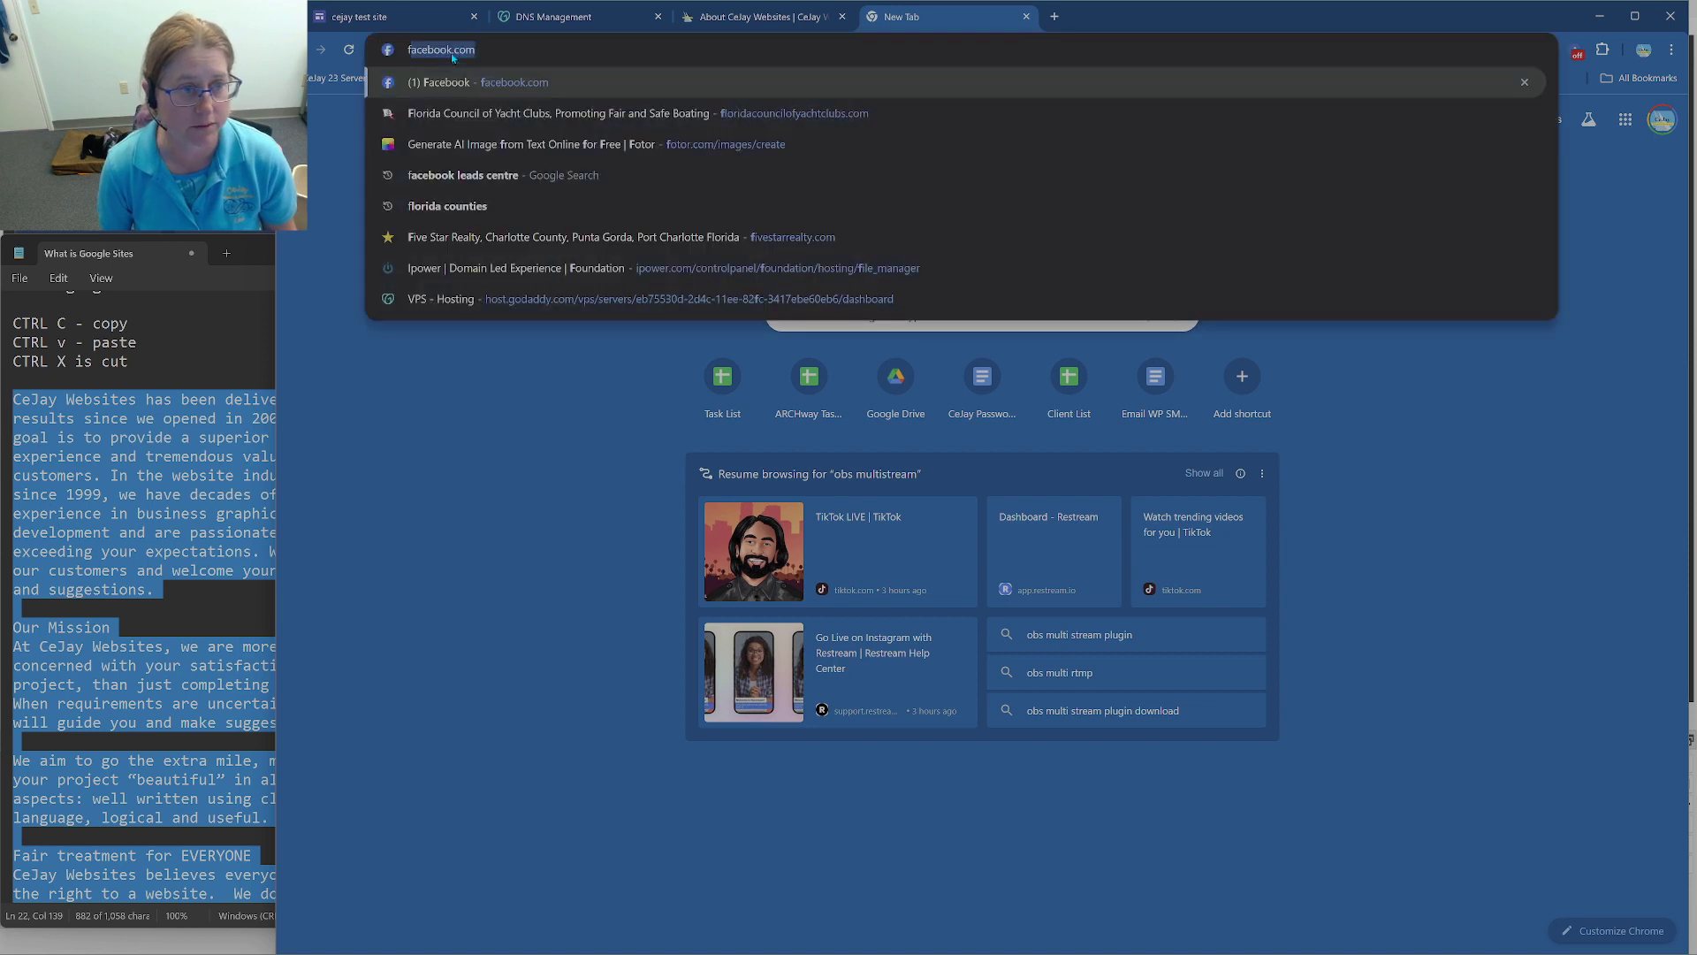
text(orms.google.com)
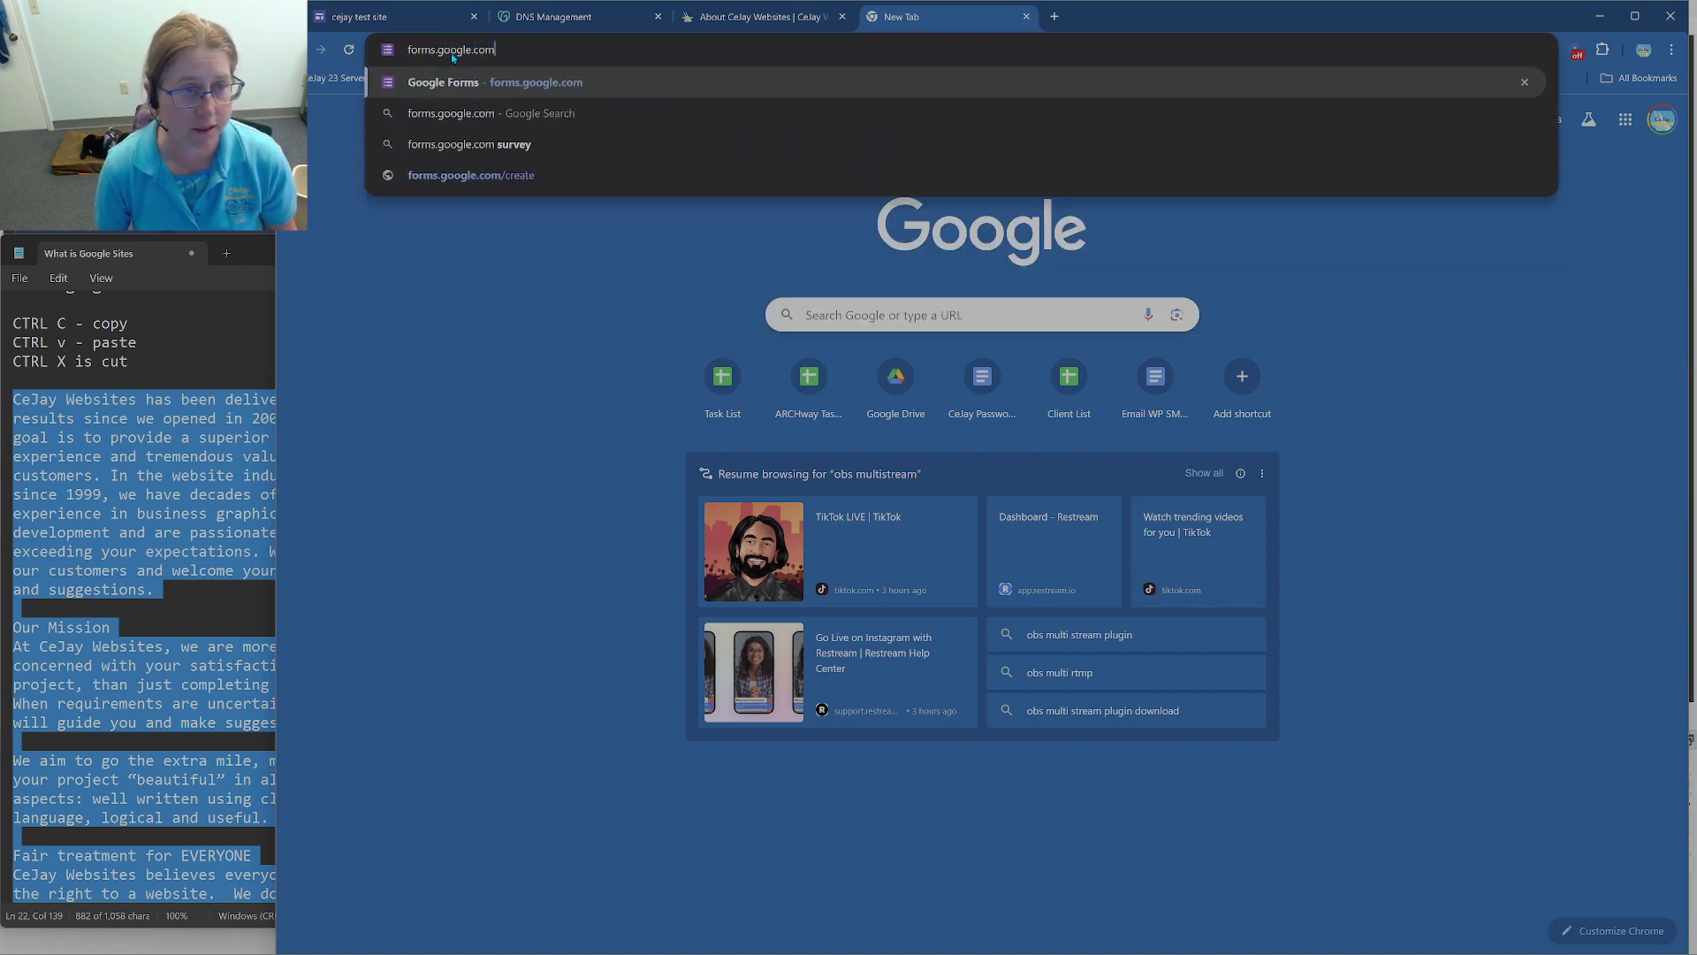
key(Return)
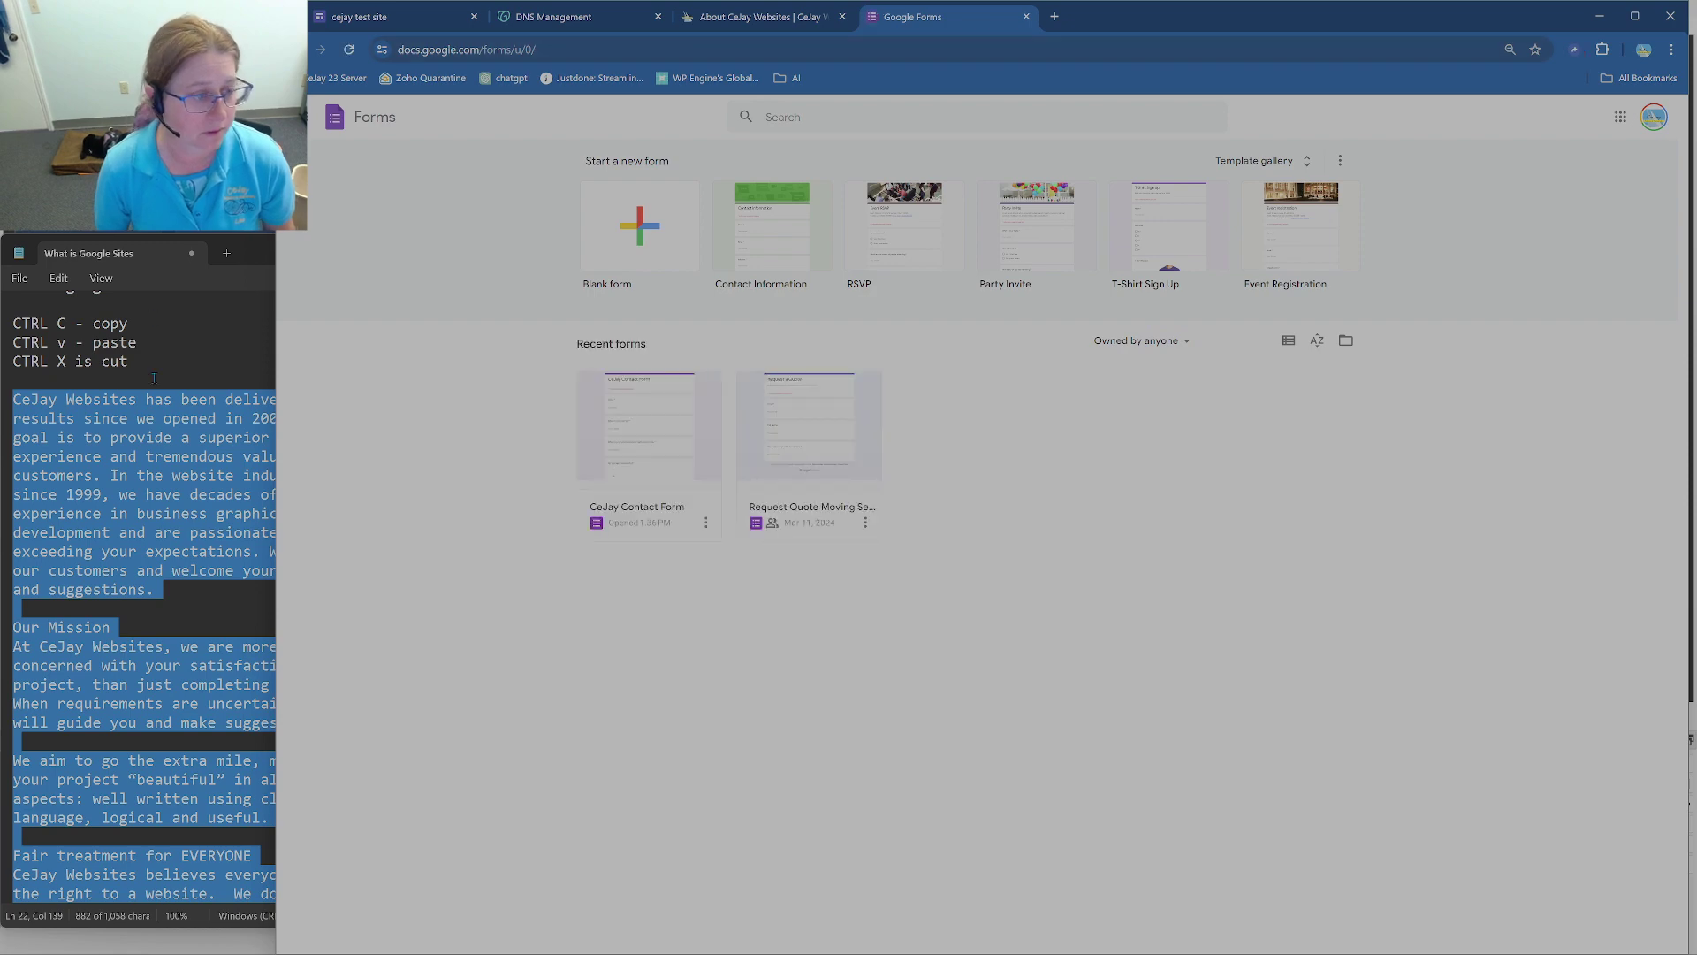
Step: Delete all the CeJay Websites text below the "CTRL X is cut" line in the Notepad notes
click(154, 379)
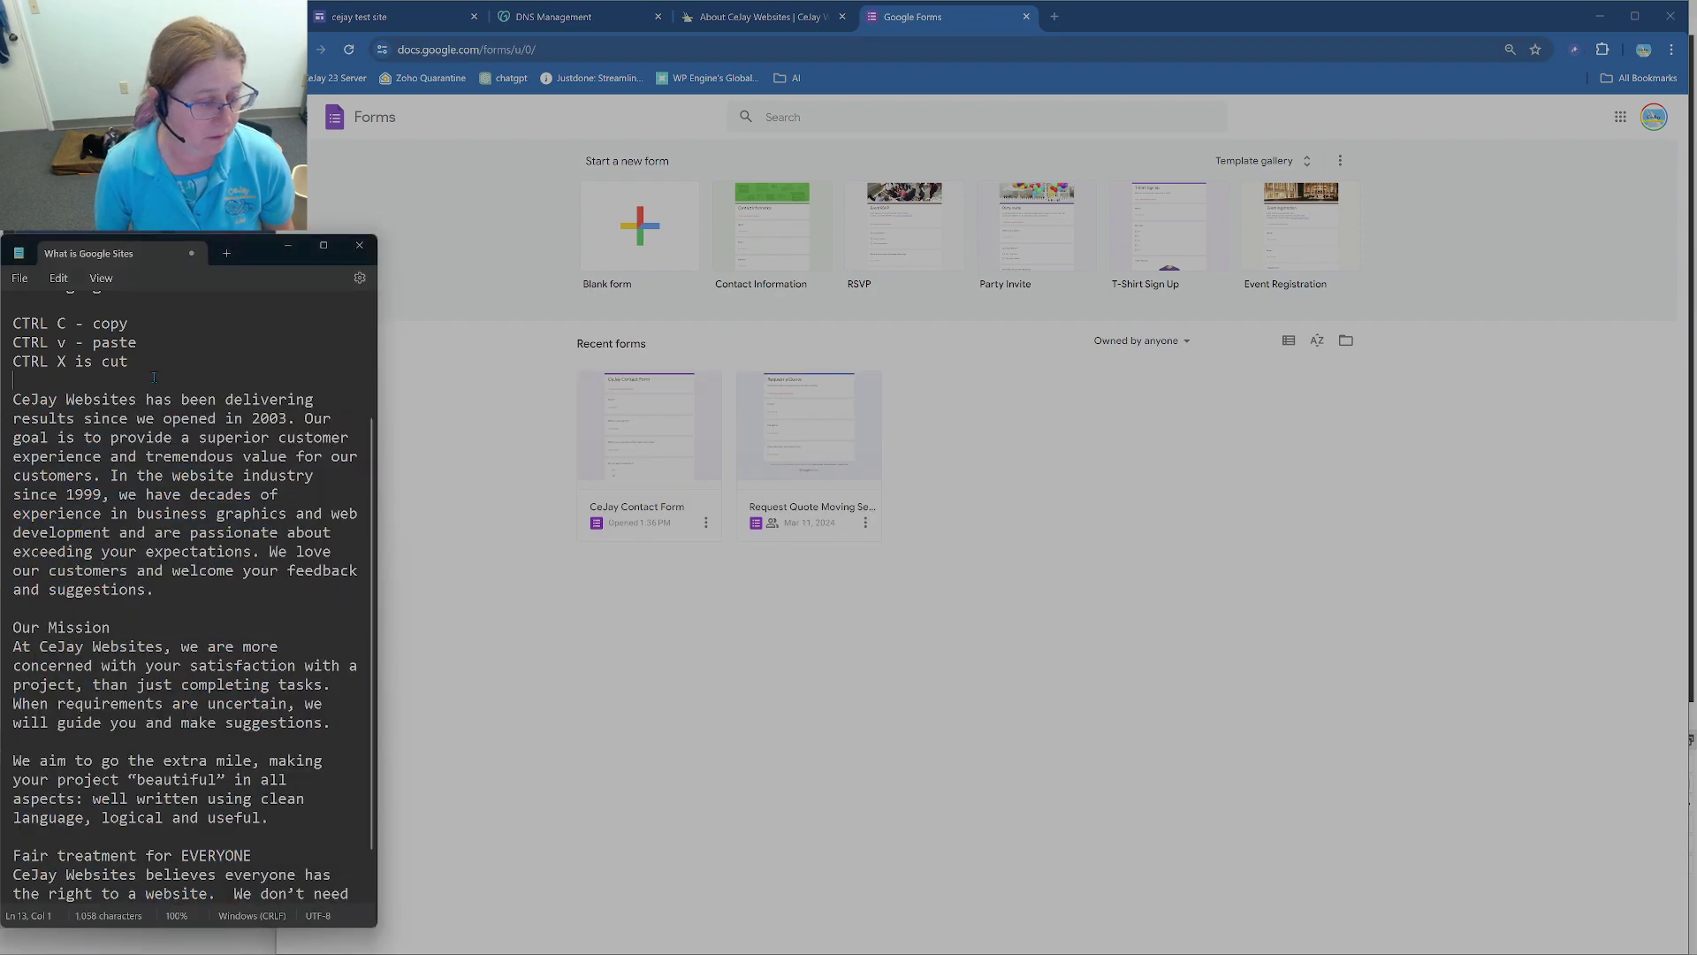
scroll(153, 379, down, 1)
key(ctrl+shift+End)
key(Delete)
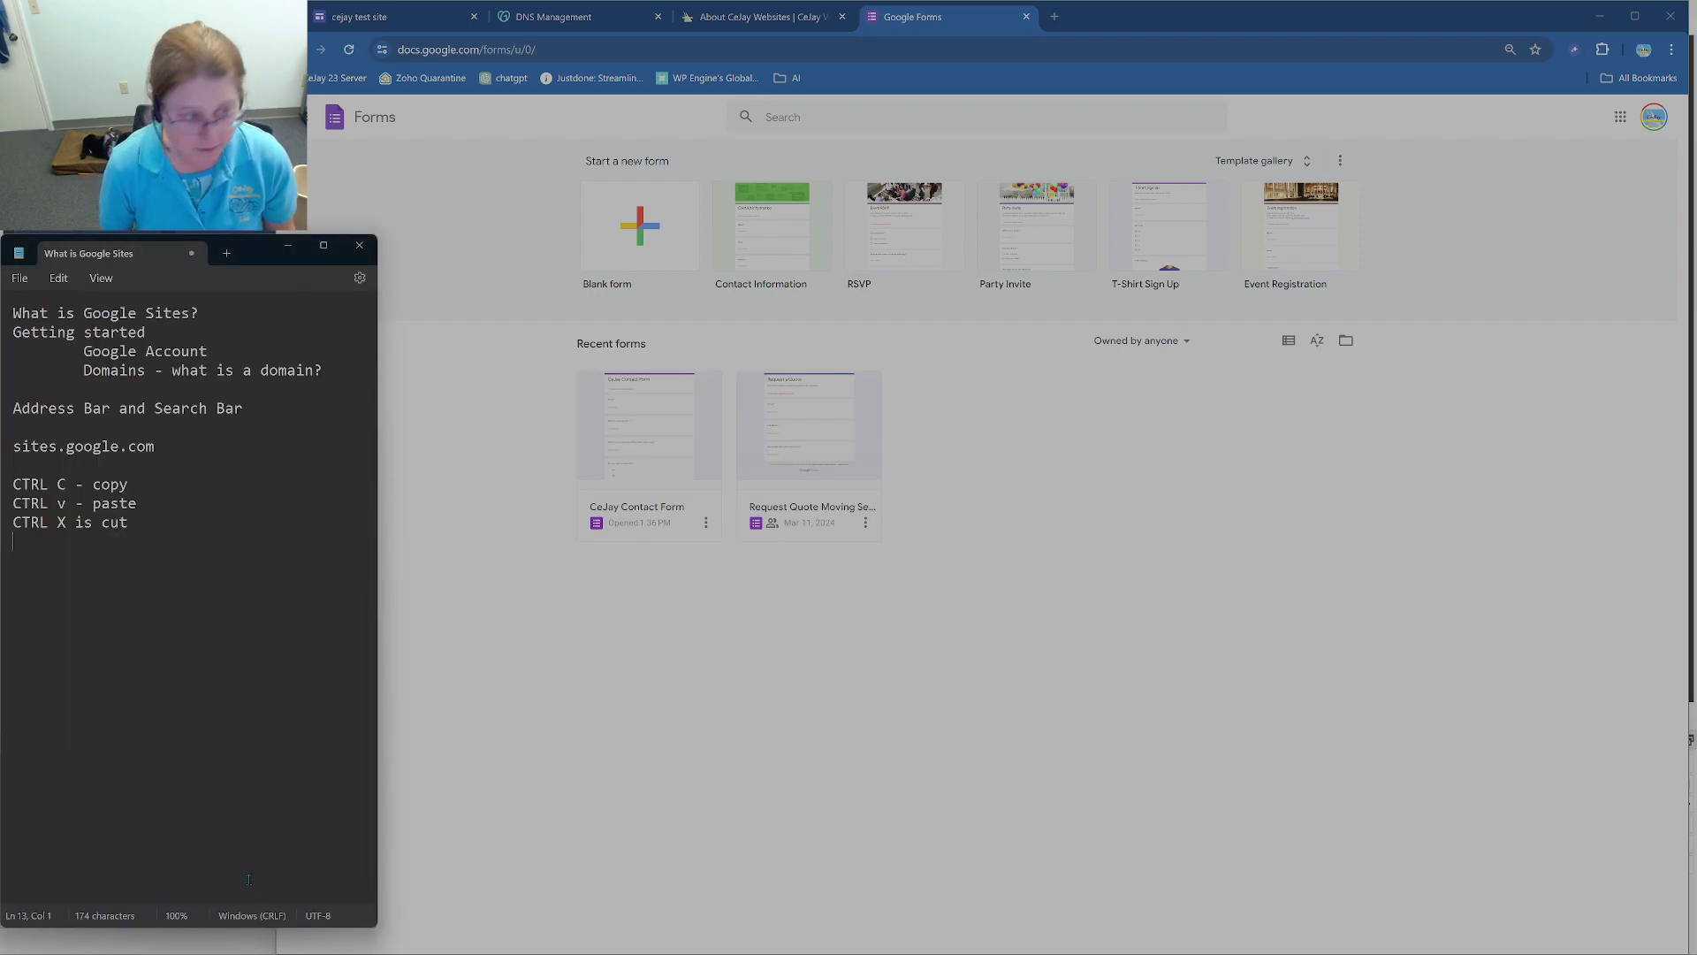
Step: Add forms.google.com on a new line below sites.google.com in the Notepad notes
click(217, 443)
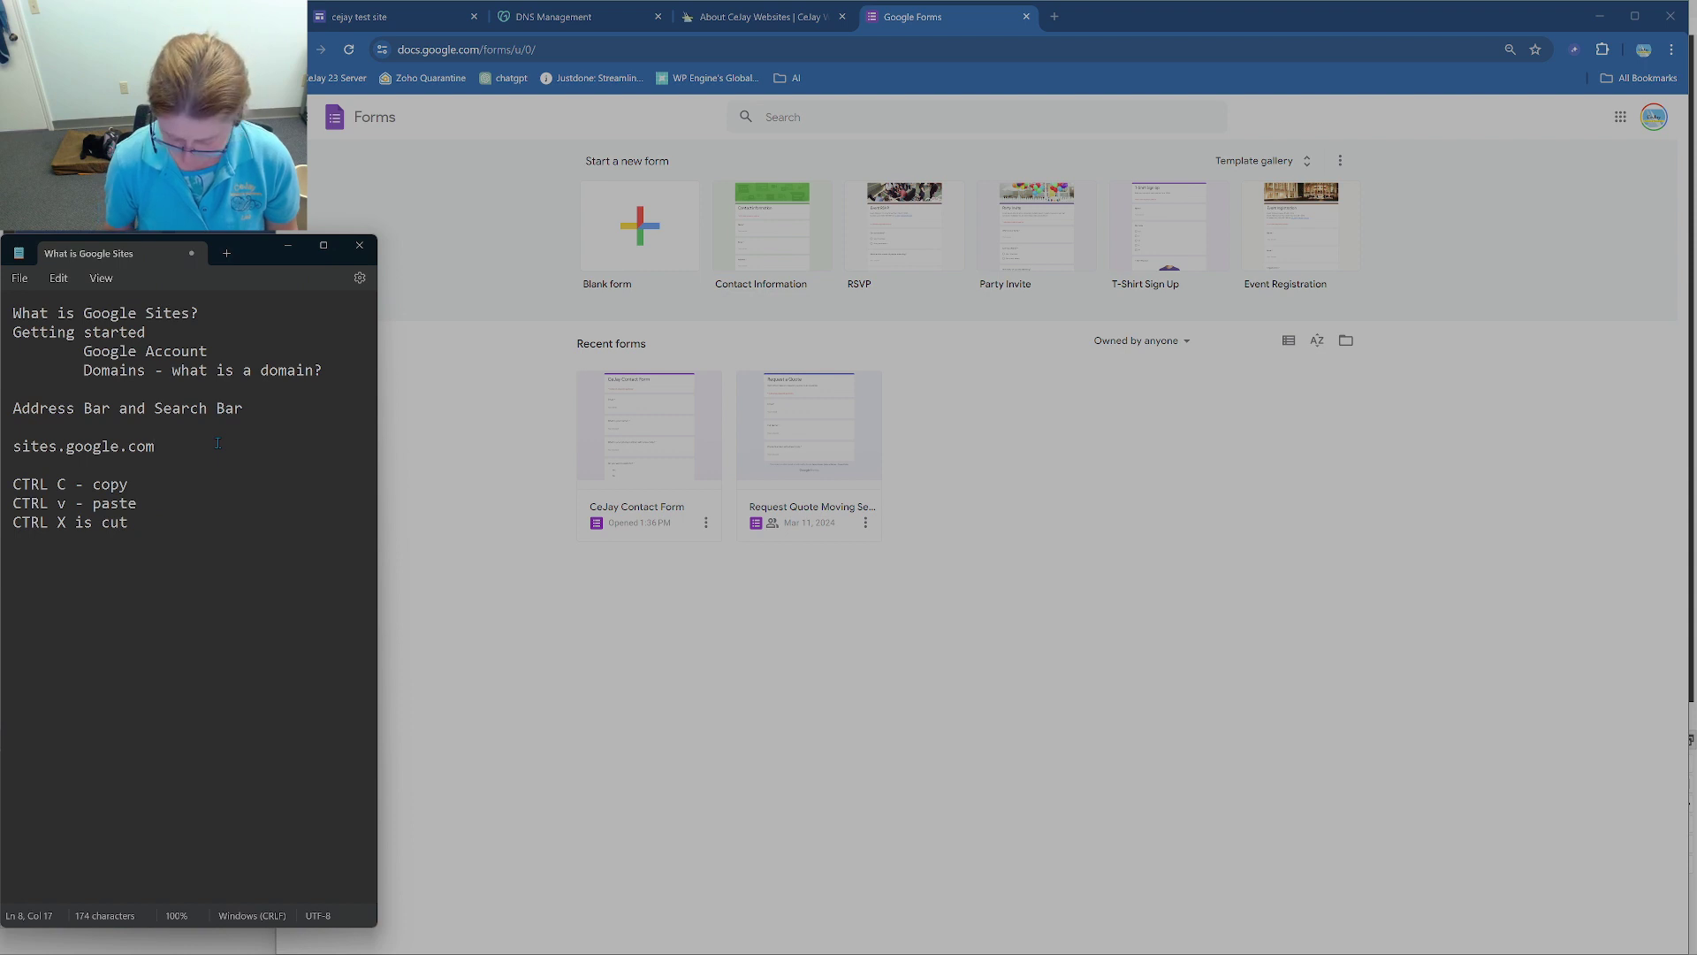
key(Return)
text(forms.google)
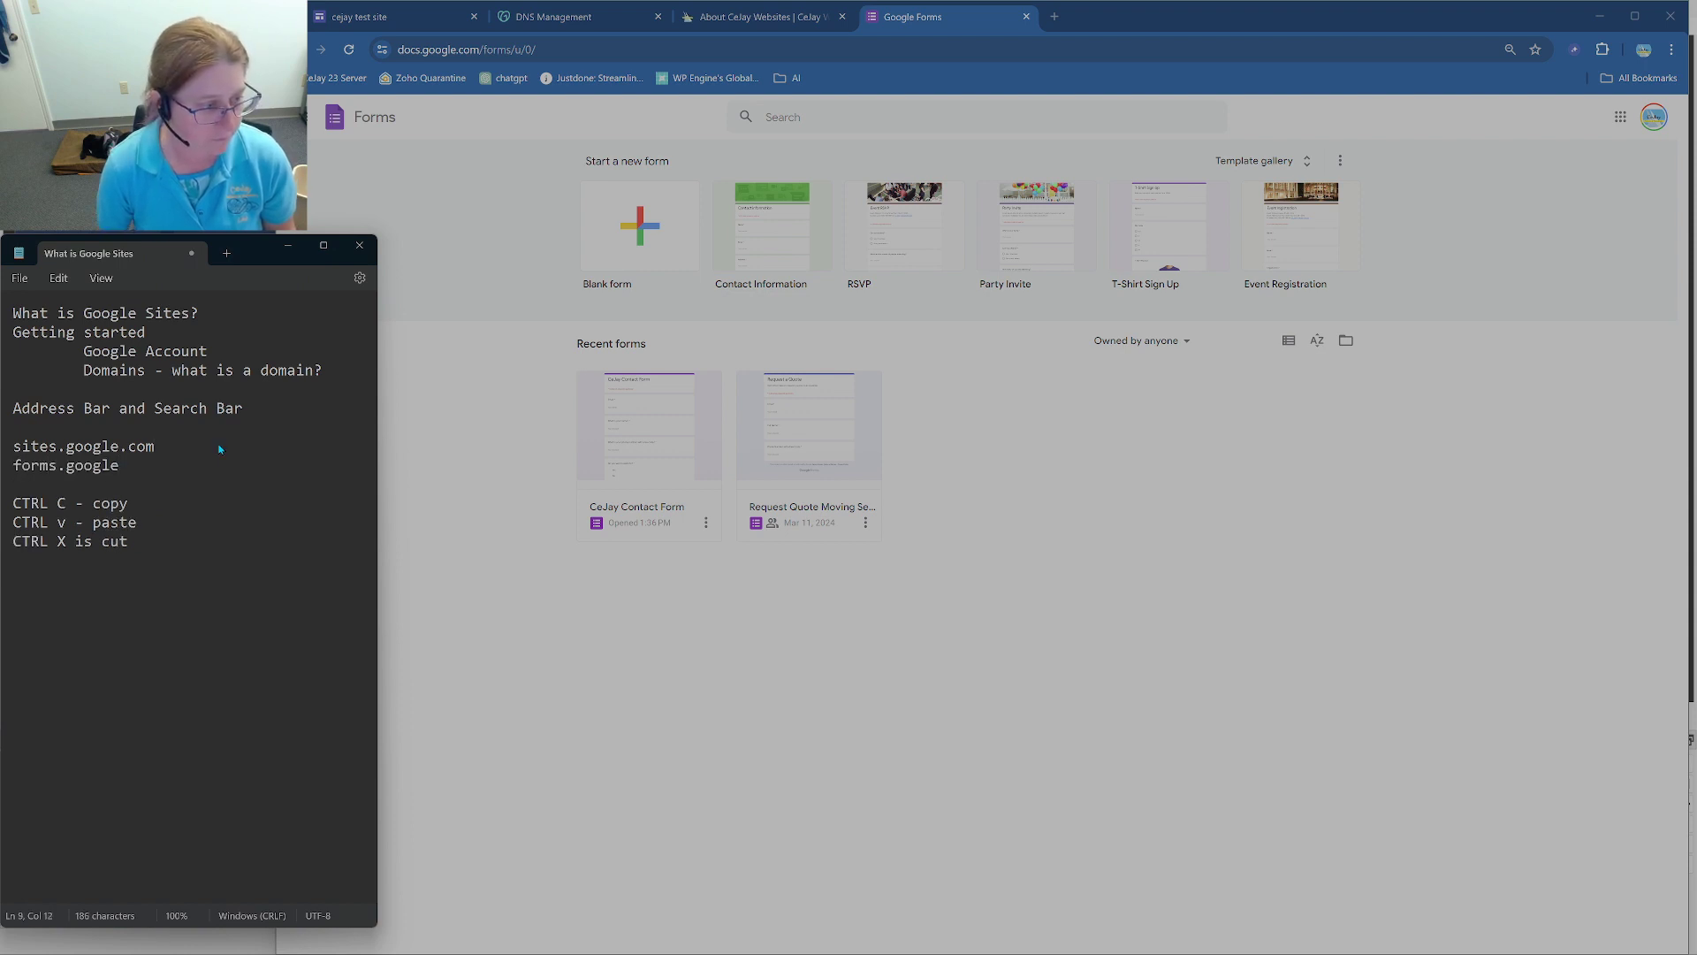
text(.com)
Step: Switch back to Google Forms and remove the CeJay Contact Form from the recent forms
click(1147, 485)
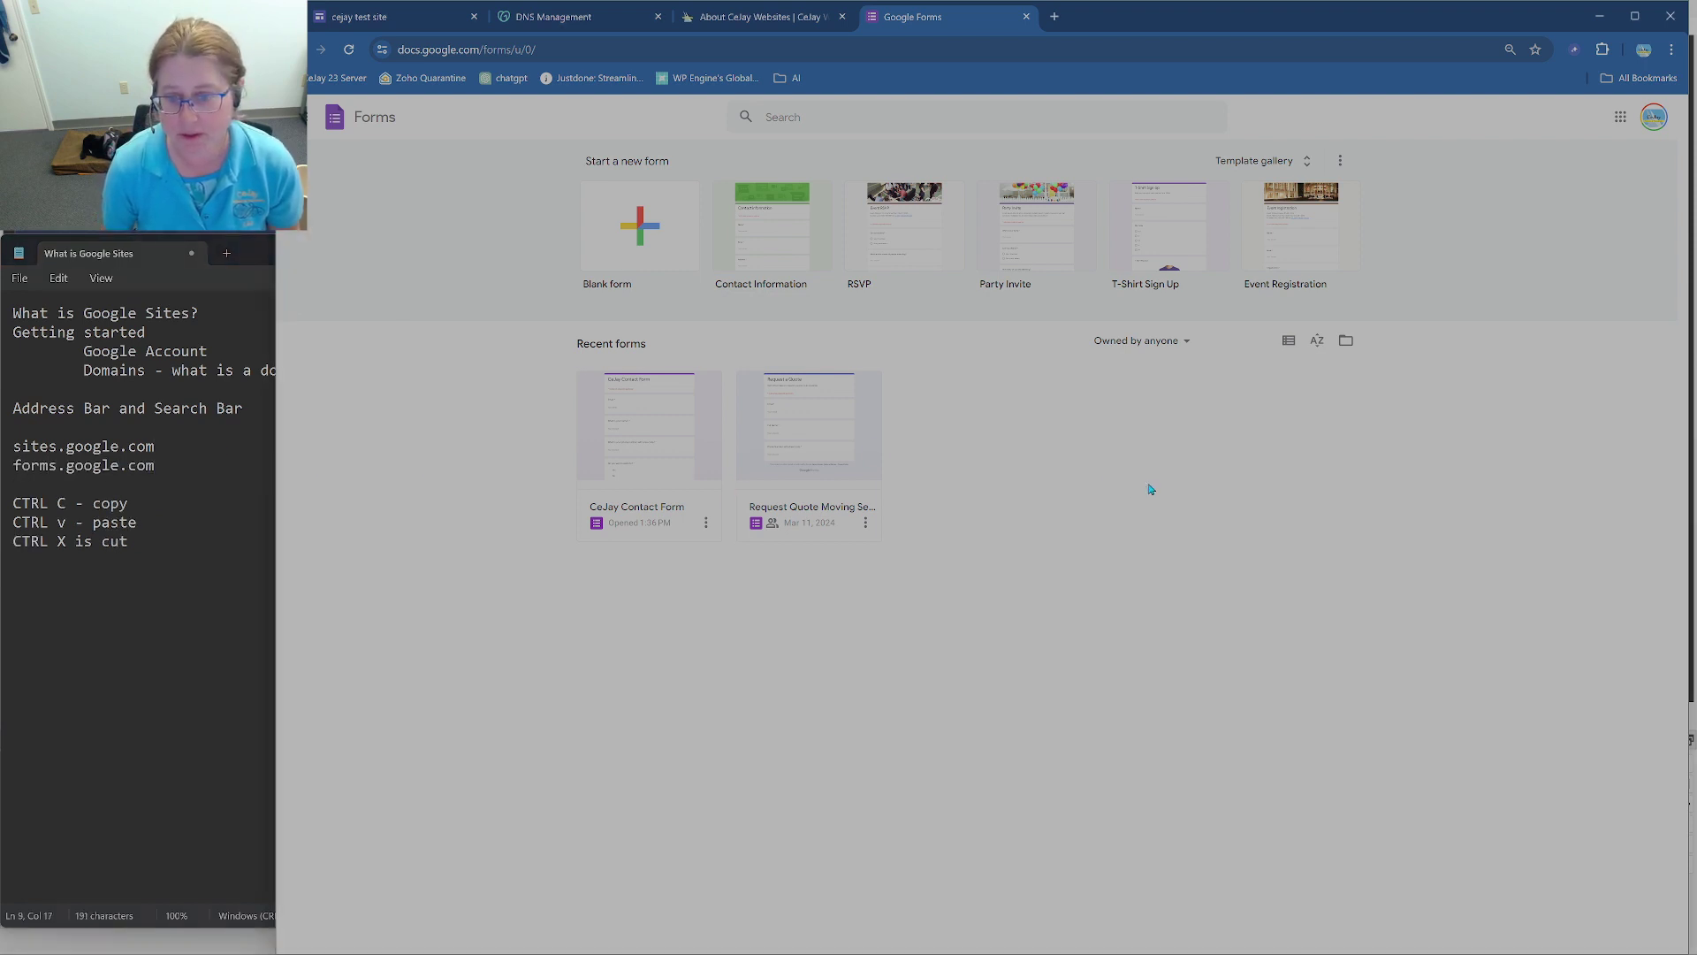
click(707, 524)
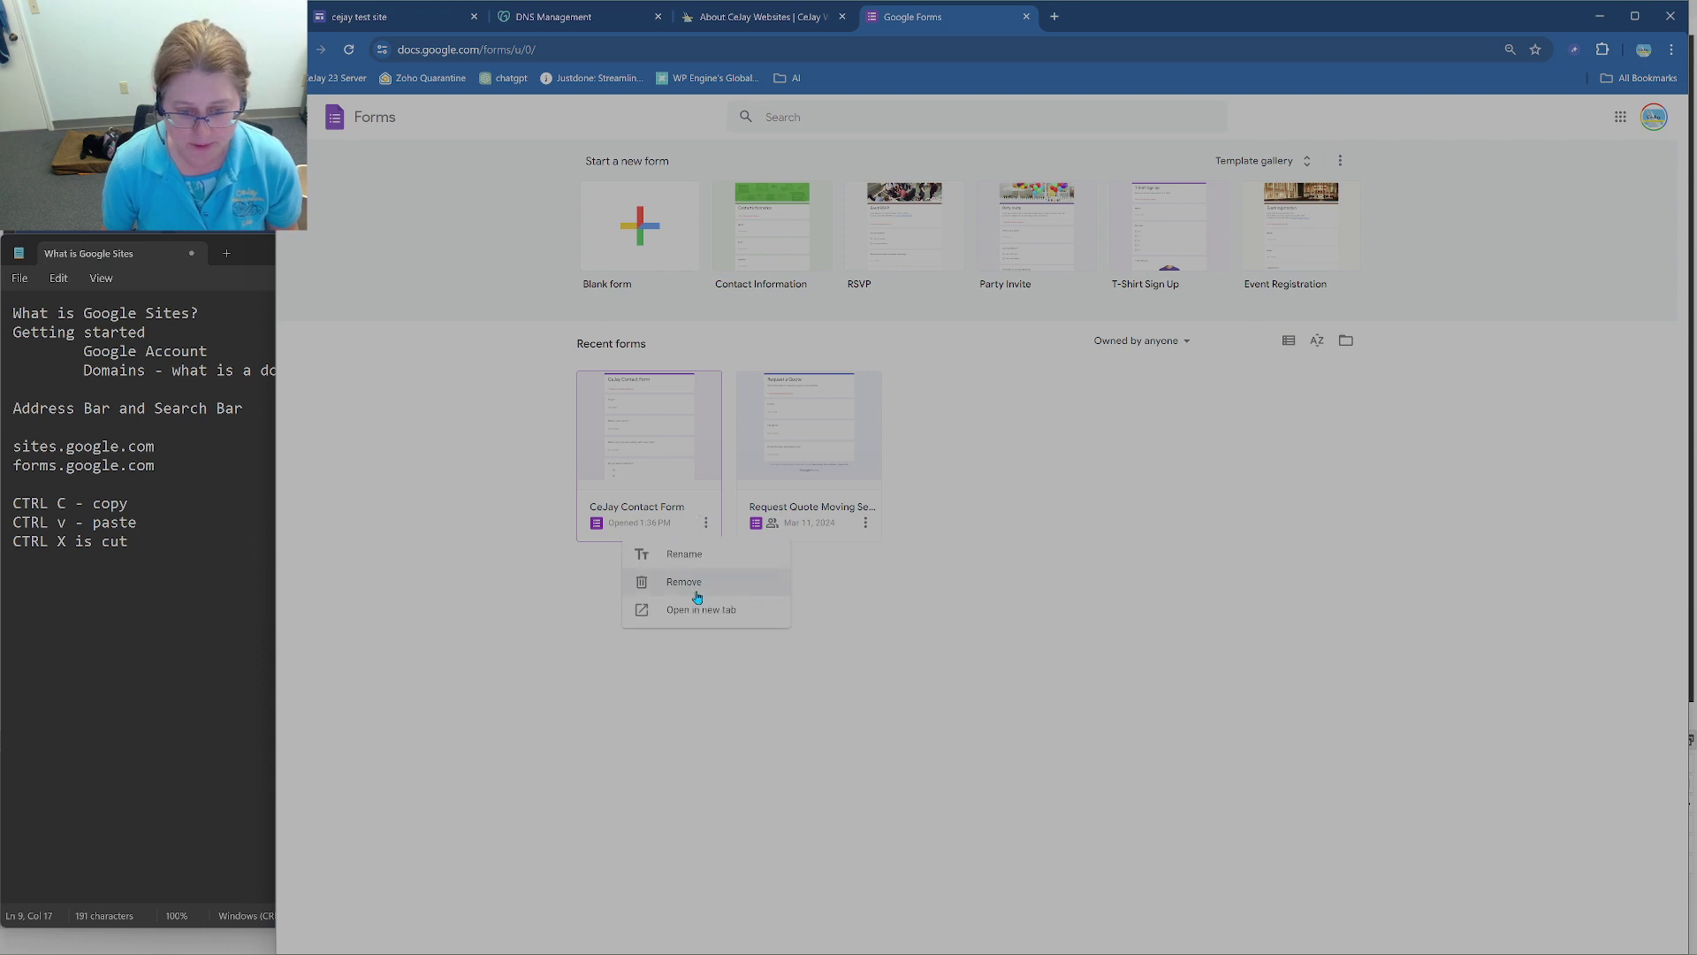
click(696, 584)
click(1176, 571)
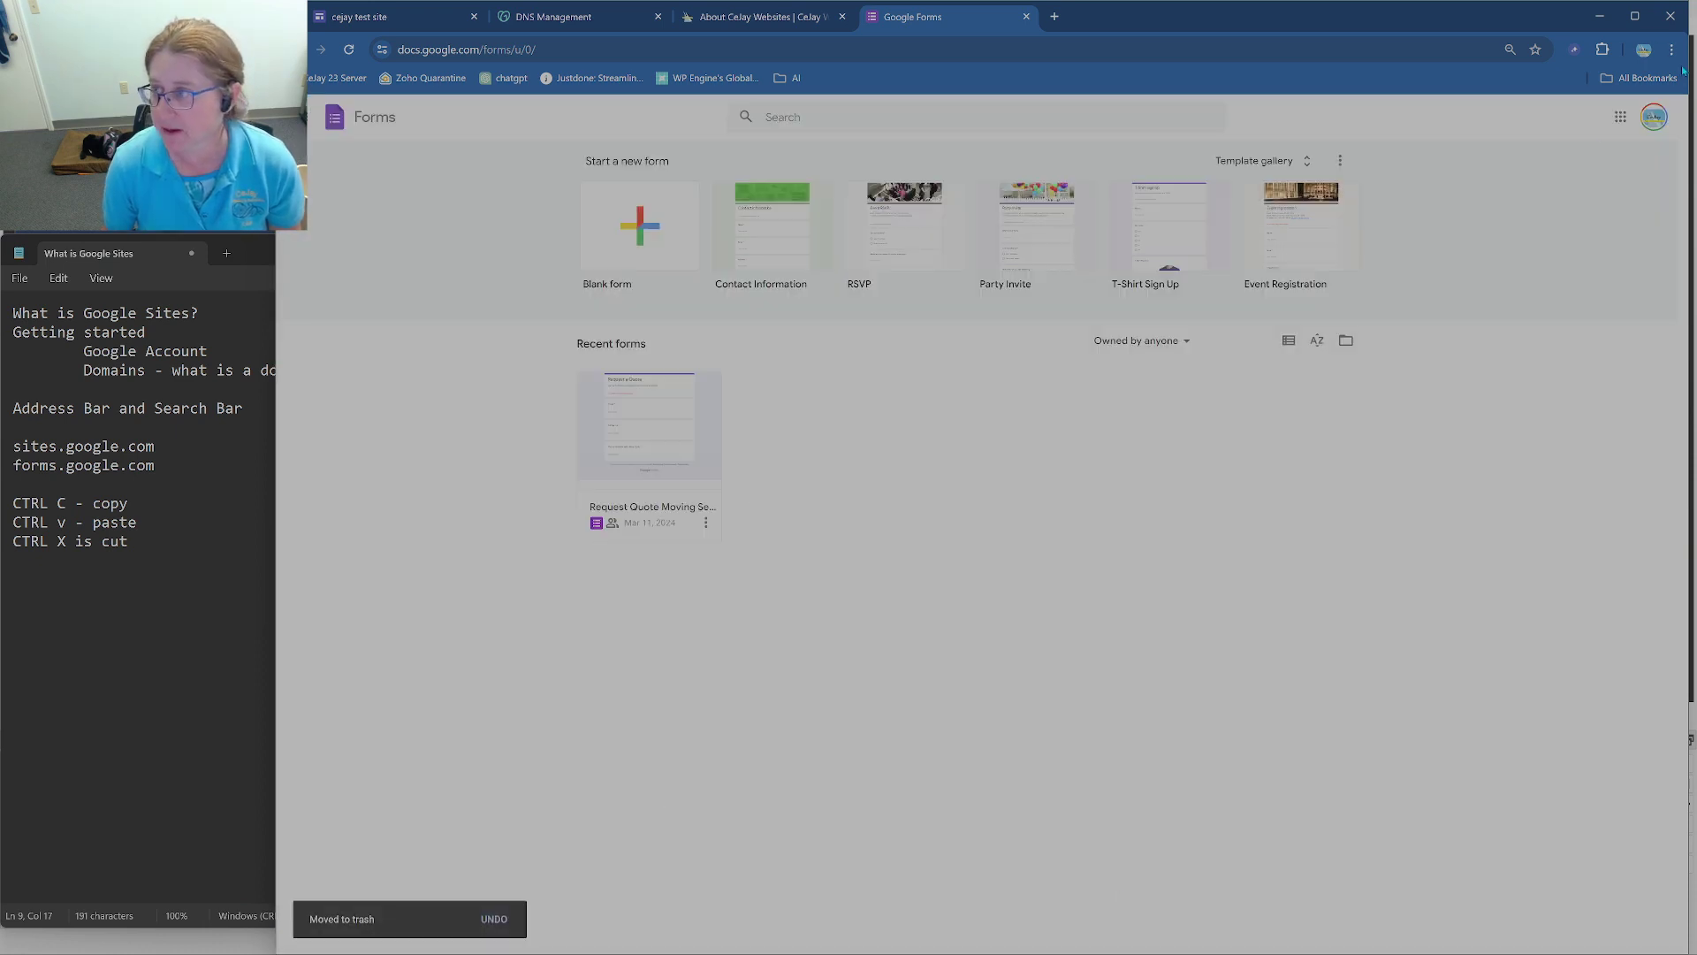
Step: Check which Google account is signed in by viewing its e-mail address, and close the account details
click(1651, 126)
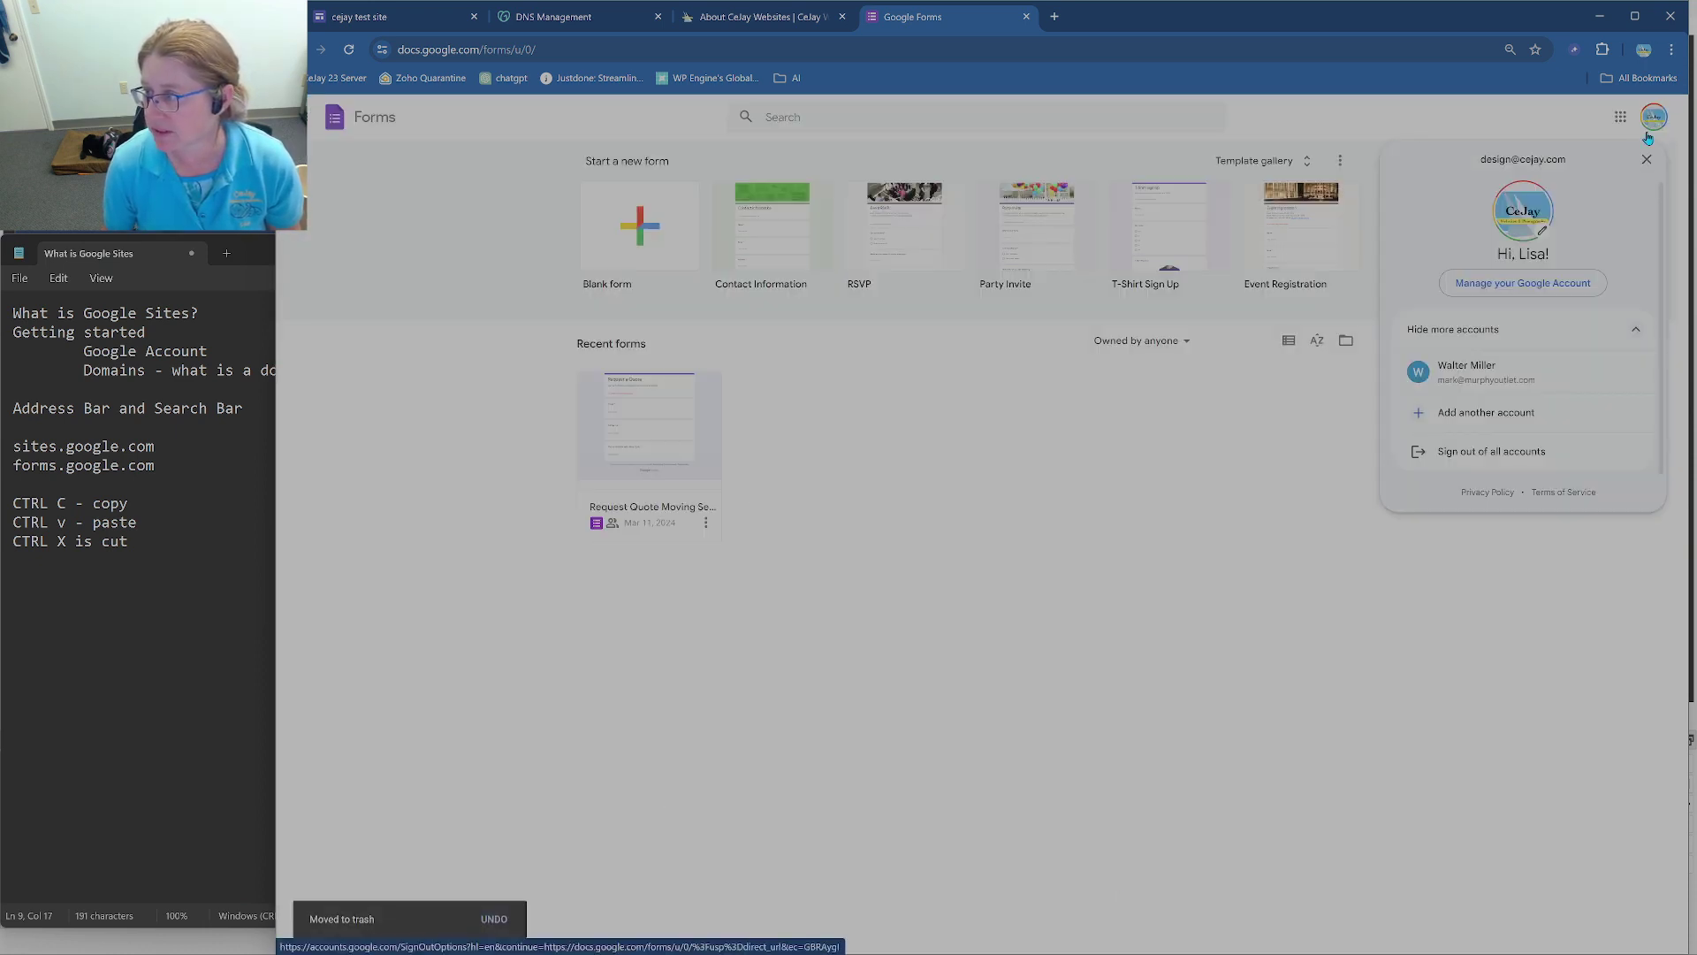
drag(1572, 159, 1491, 160)
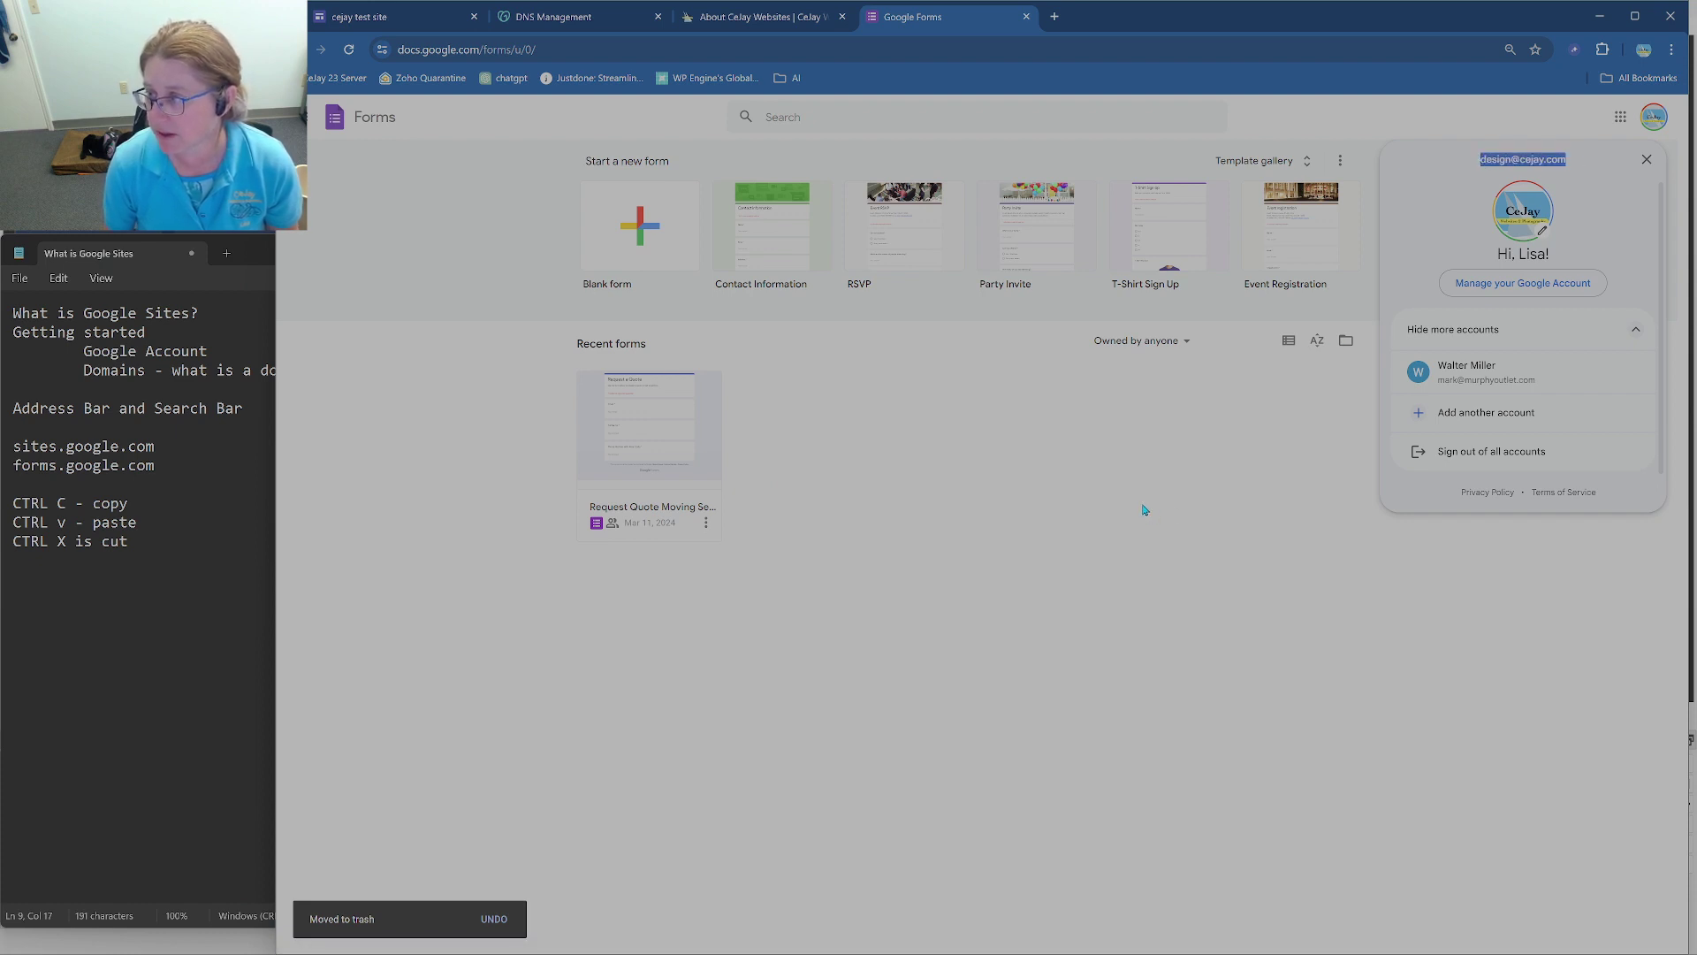
click(1649, 167)
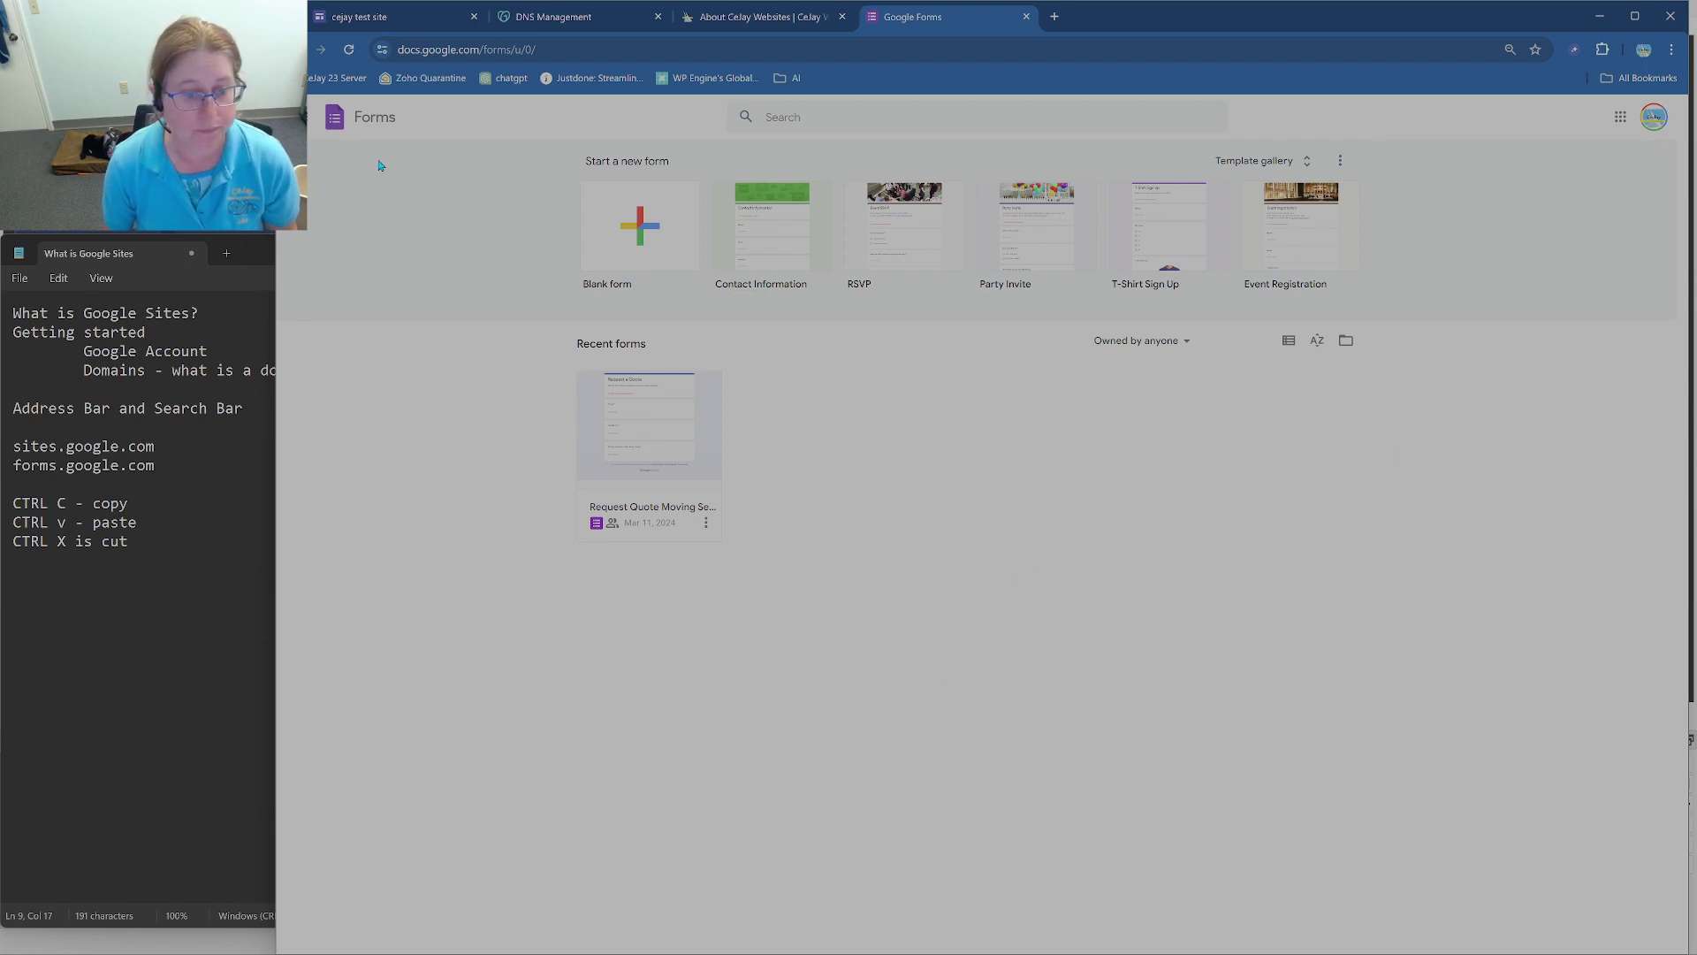
Step: Create a blank form and title it "Contact CeJay Websites"
click(624, 209)
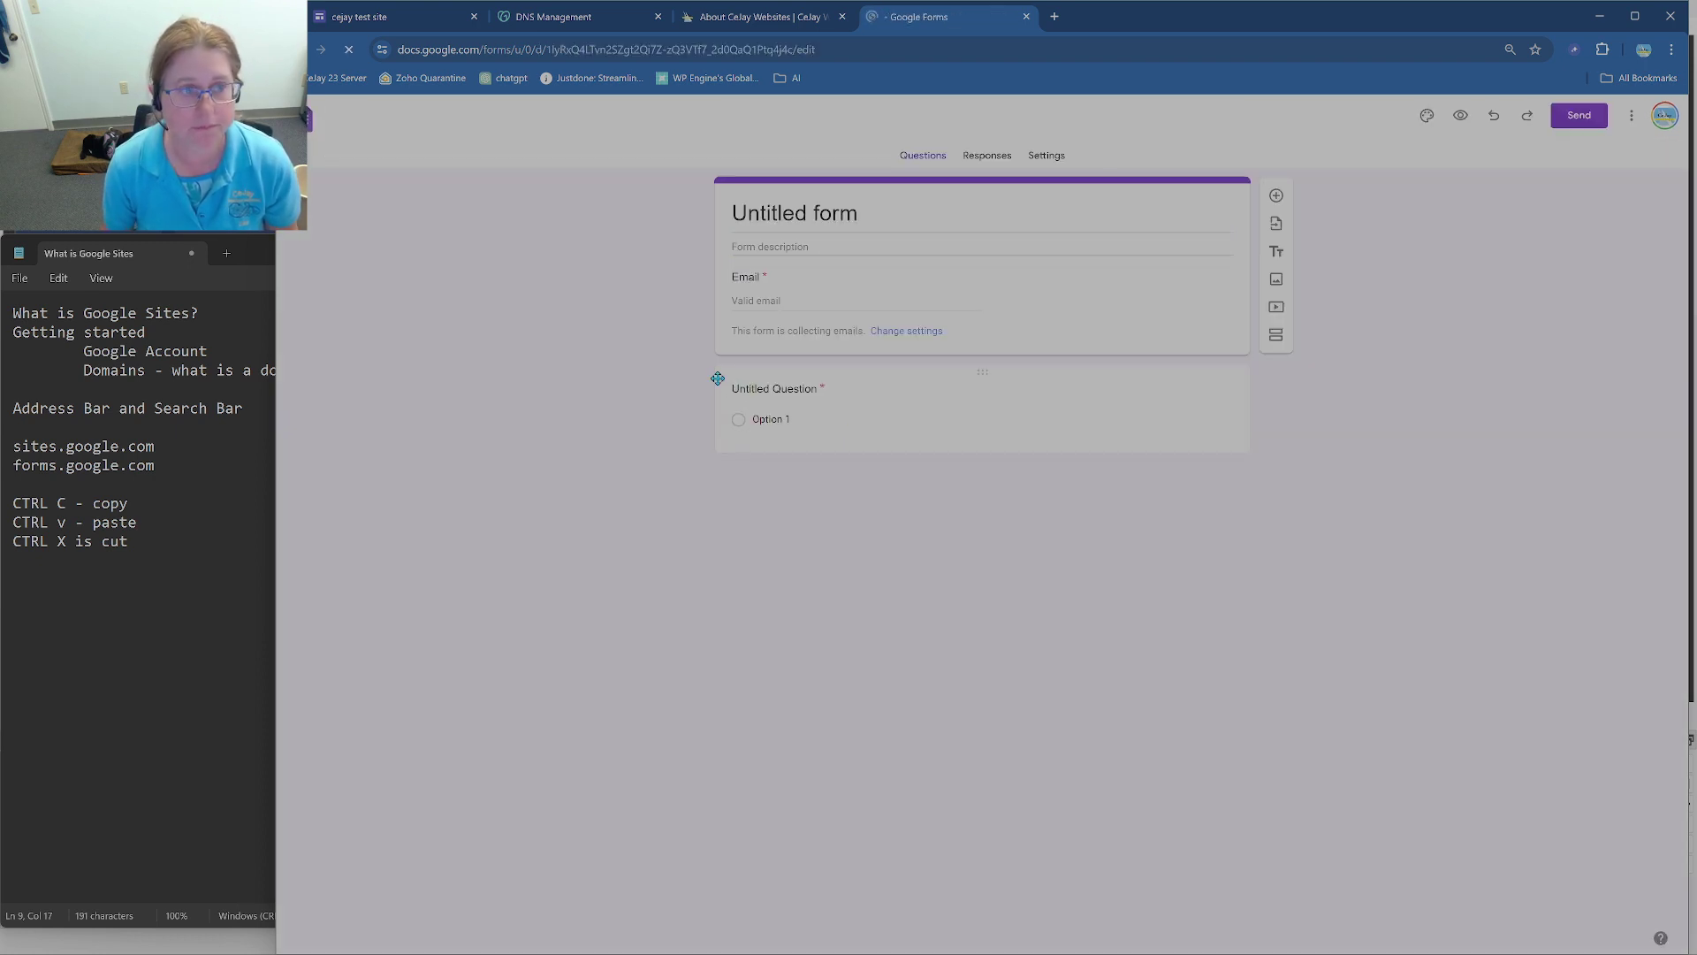
click(862, 213)
drag(862, 213, 676, 216)
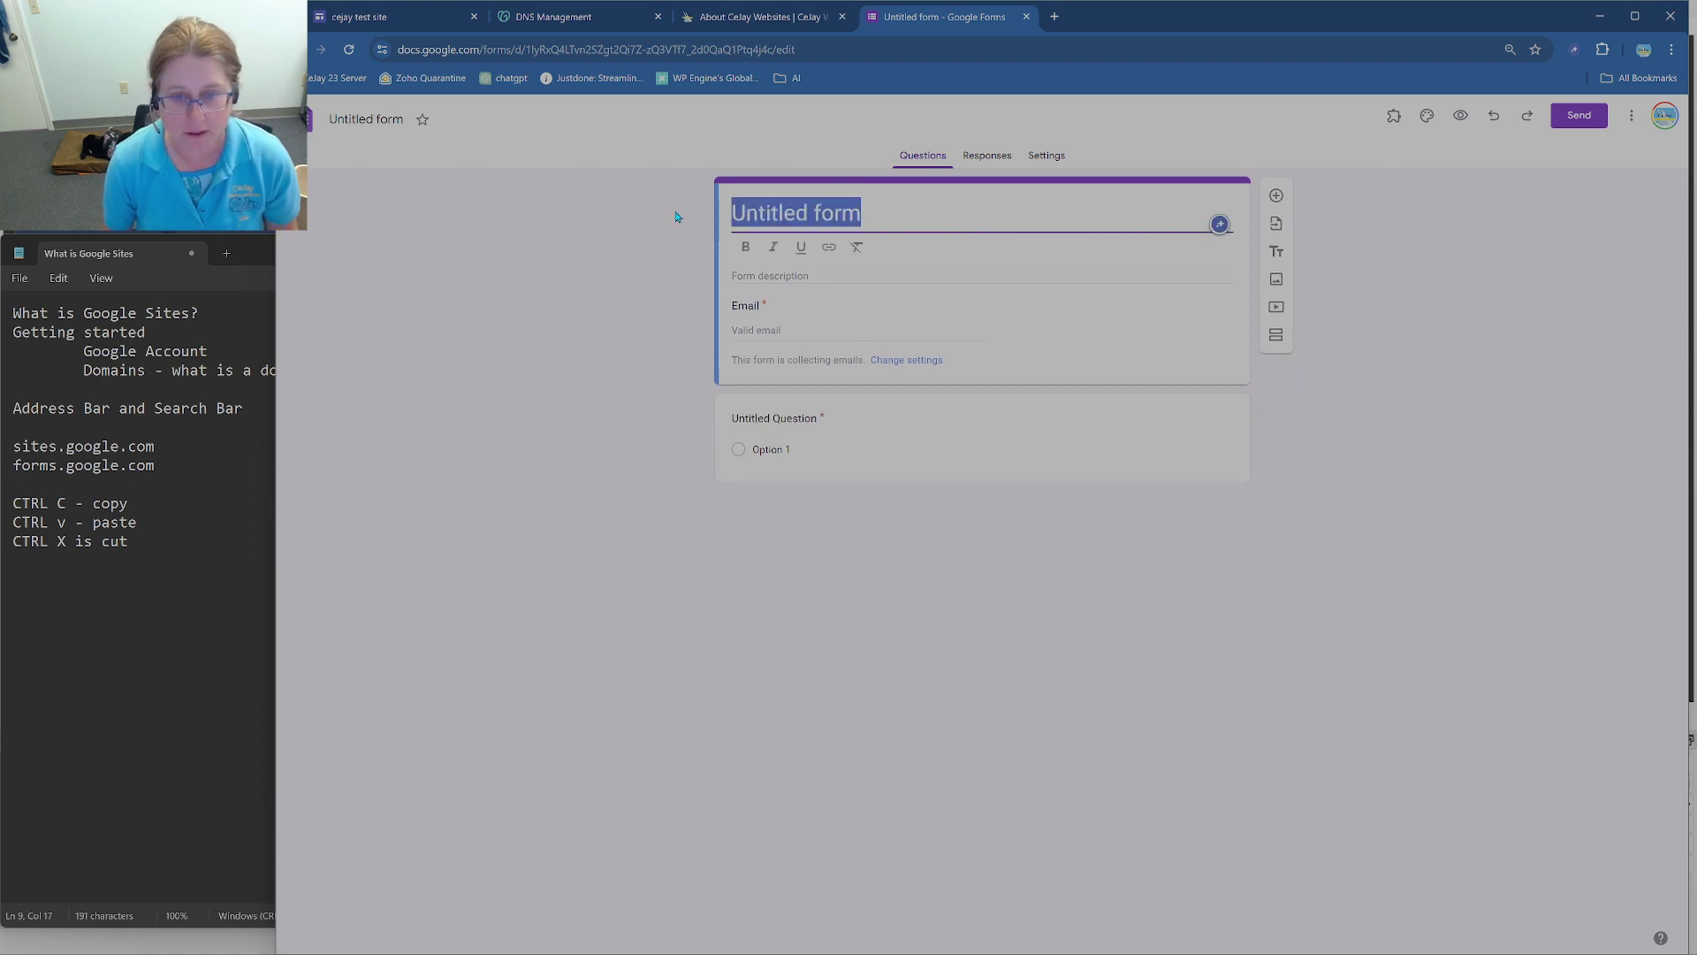
text(ContaCTG)
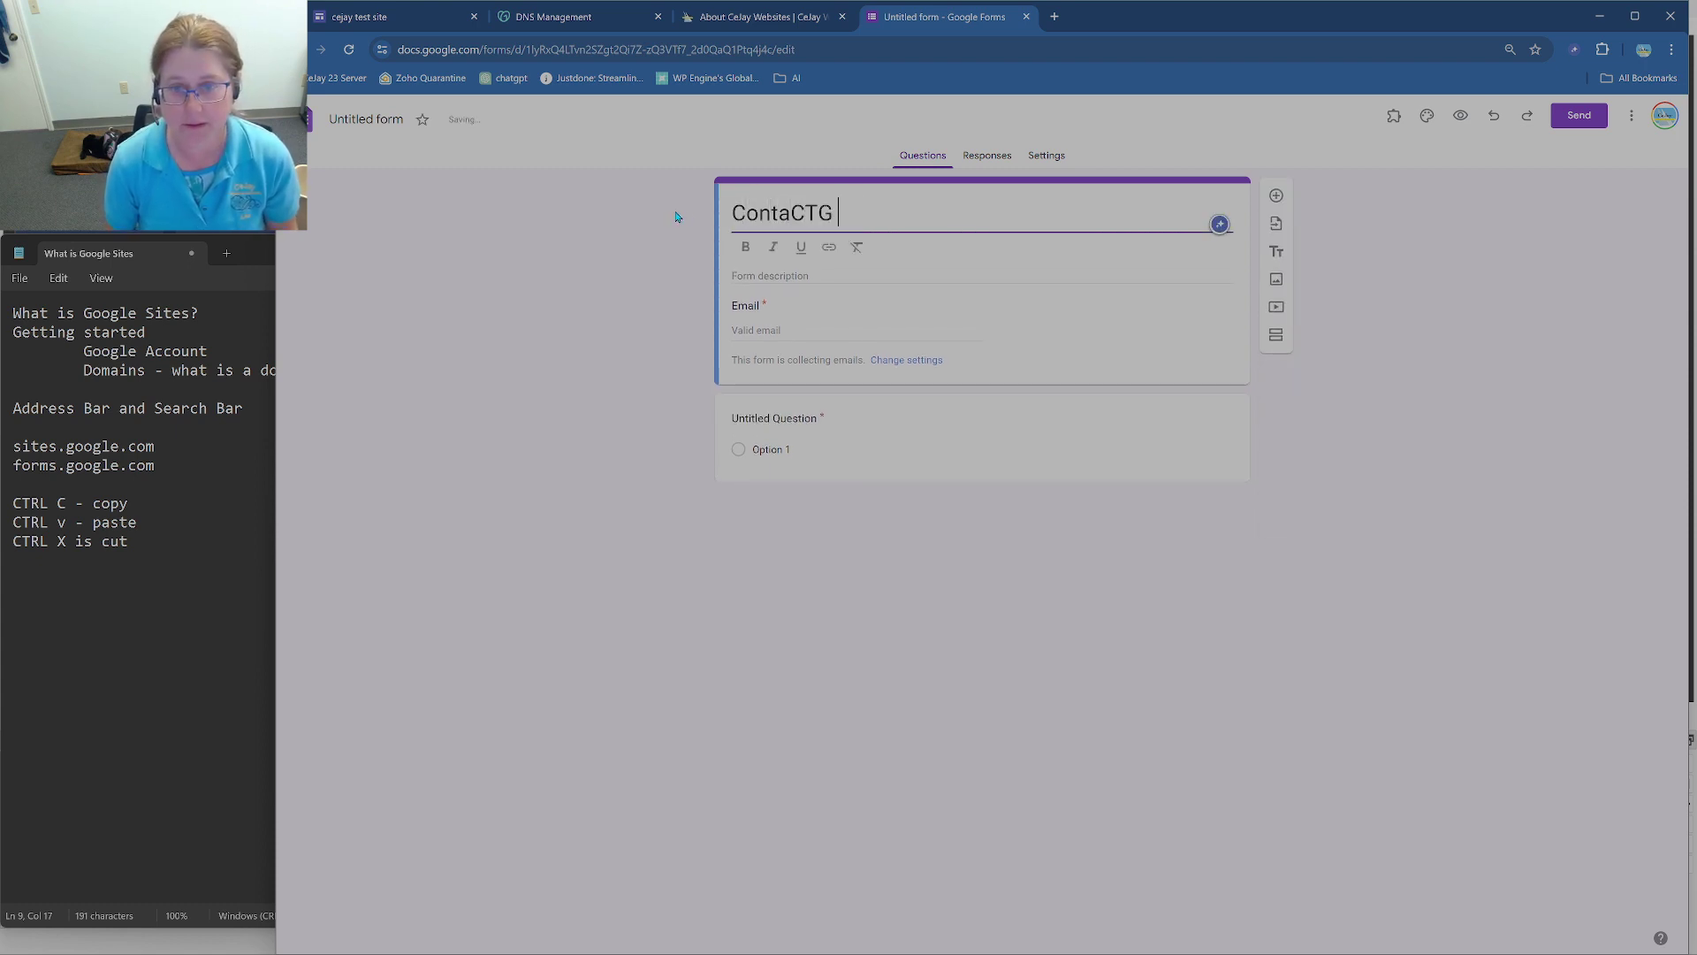
key(BackSpace)
key(BackSpace)
key(BackSpace)
text(ctc)
key(BackSpace)
key(BackSpace)
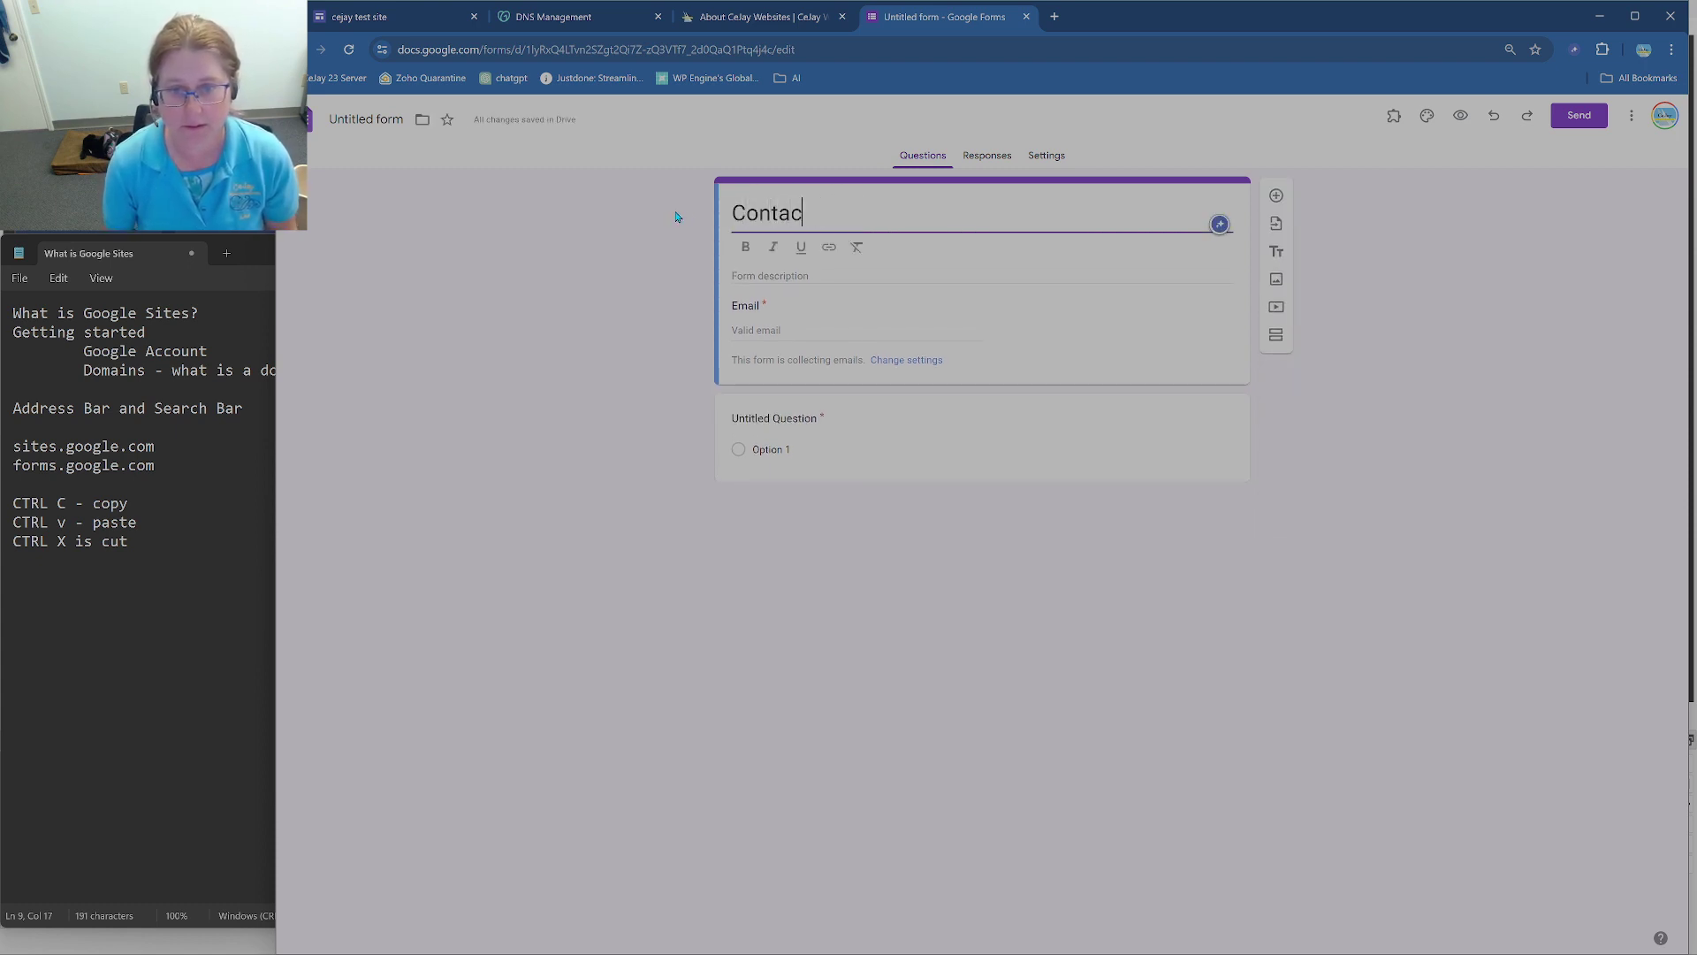
text(t CeJay WEbsites)
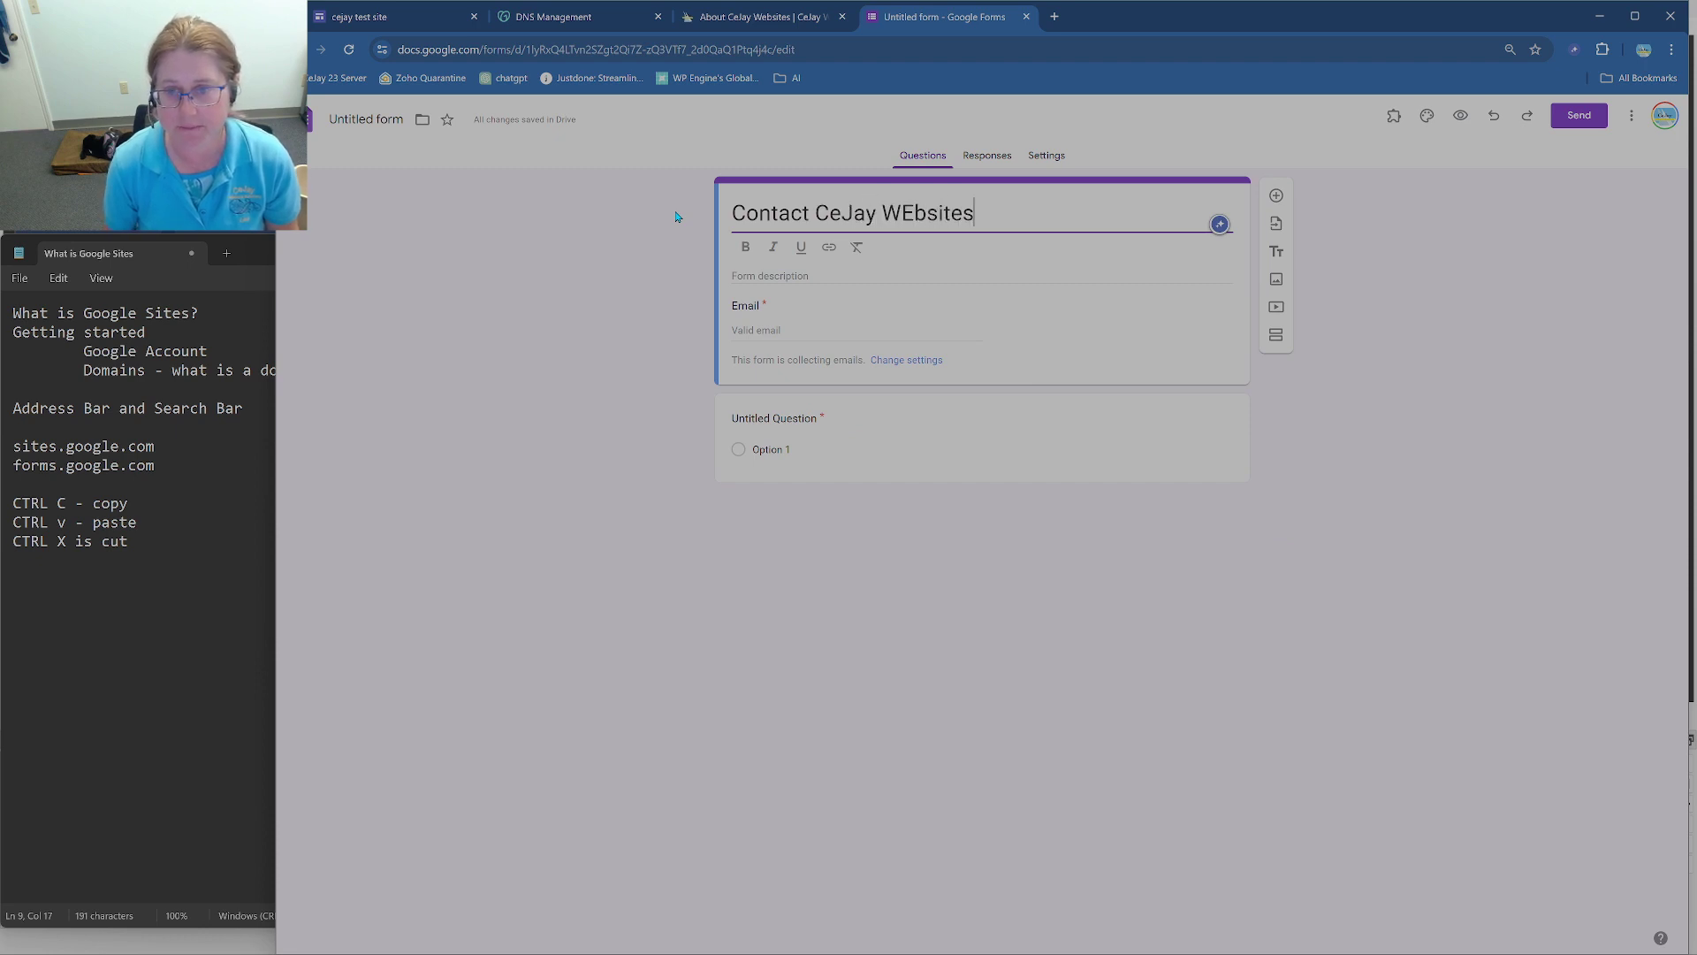
click(917, 215)
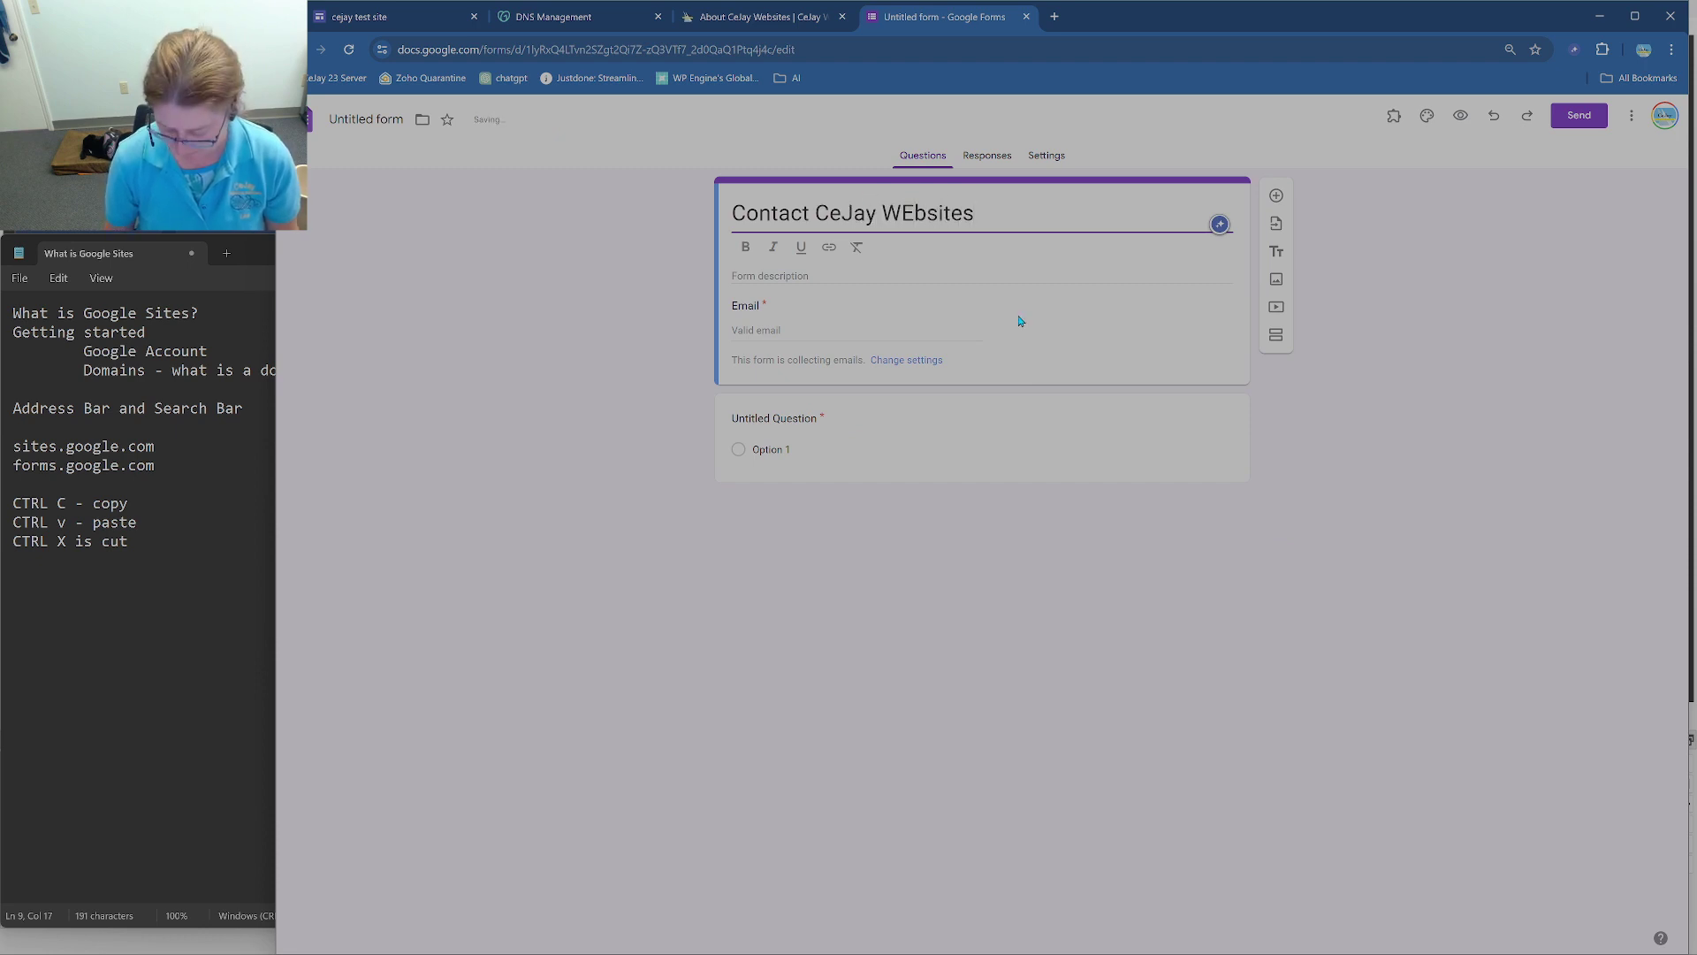
key(BackSpace)
text(e)
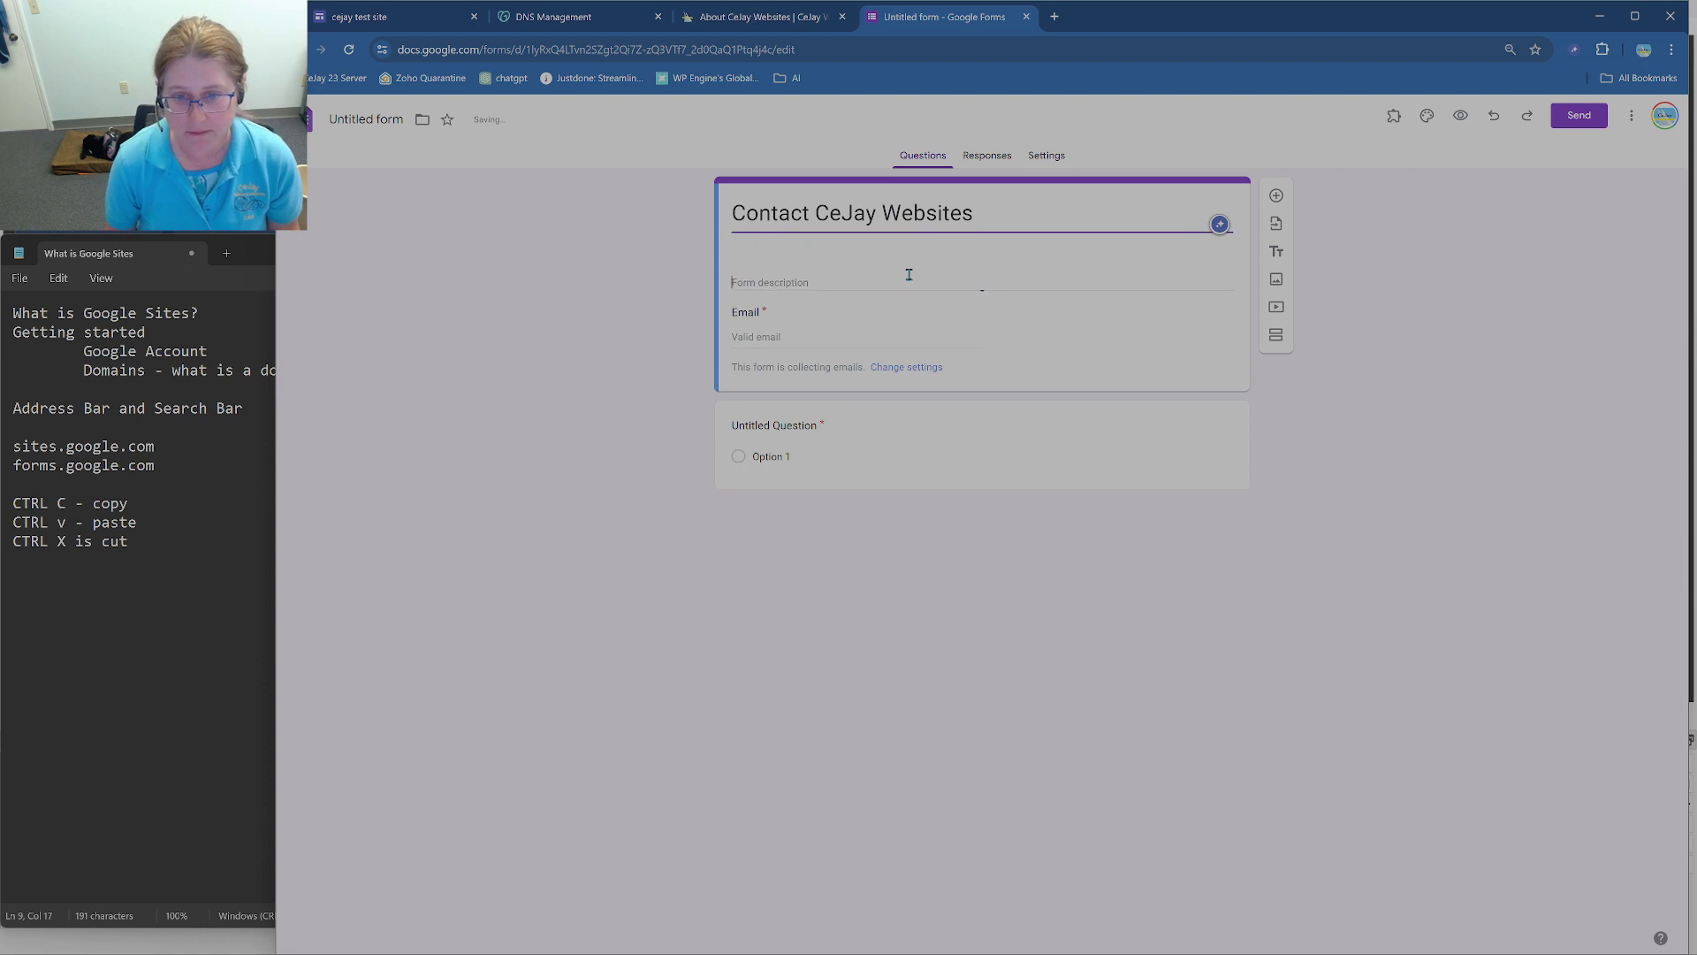
Step: Enter "Use the form below to send us a message" as the form description
click(910, 275)
text(use the form below to send us a message)
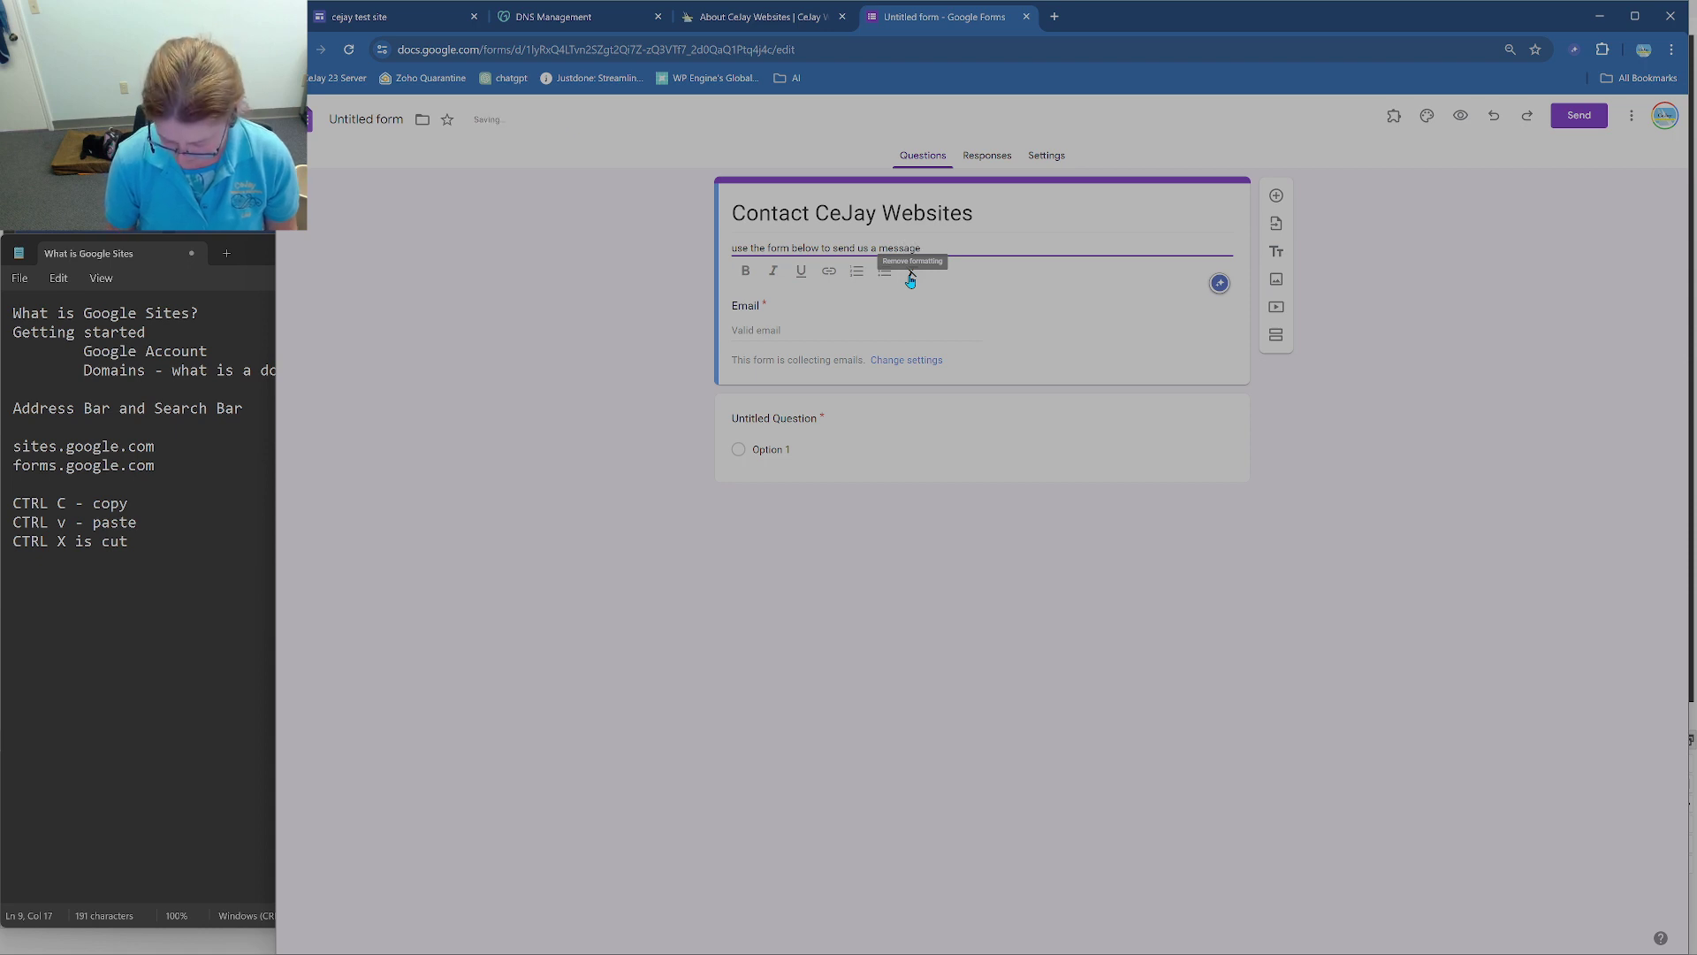
key(Delete)
text(U)
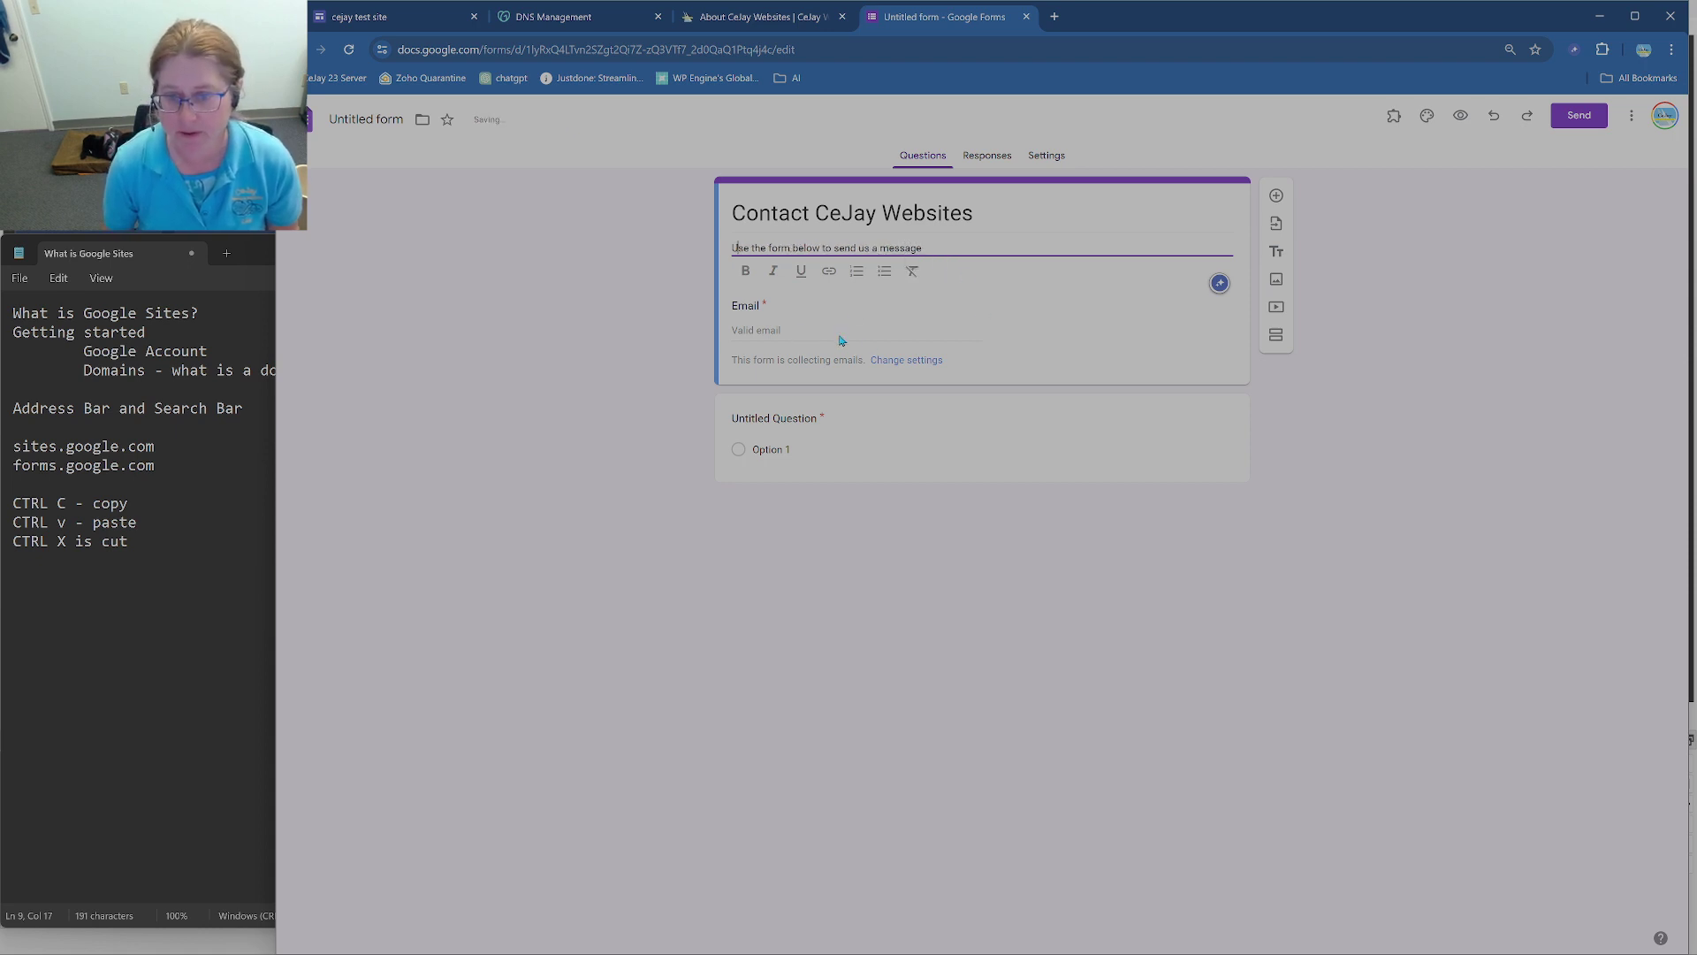
Step: Change the untitled question to the Short answer type and name it "Name"
click(1023, 442)
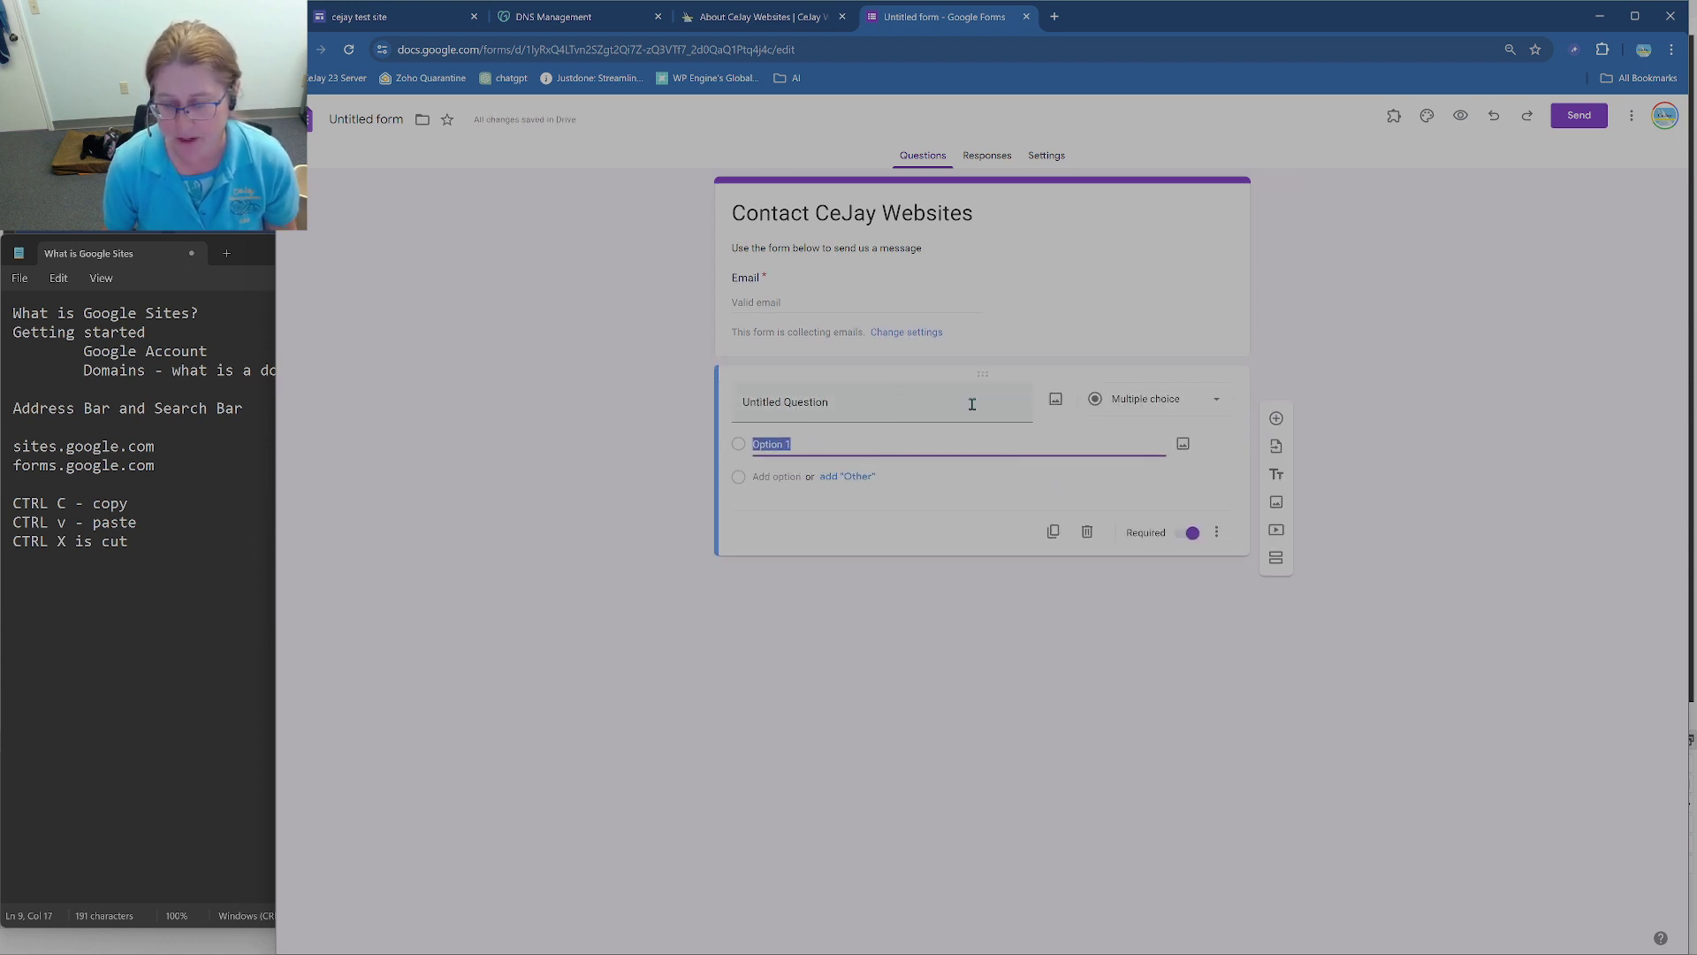
click(1182, 405)
click(1178, 324)
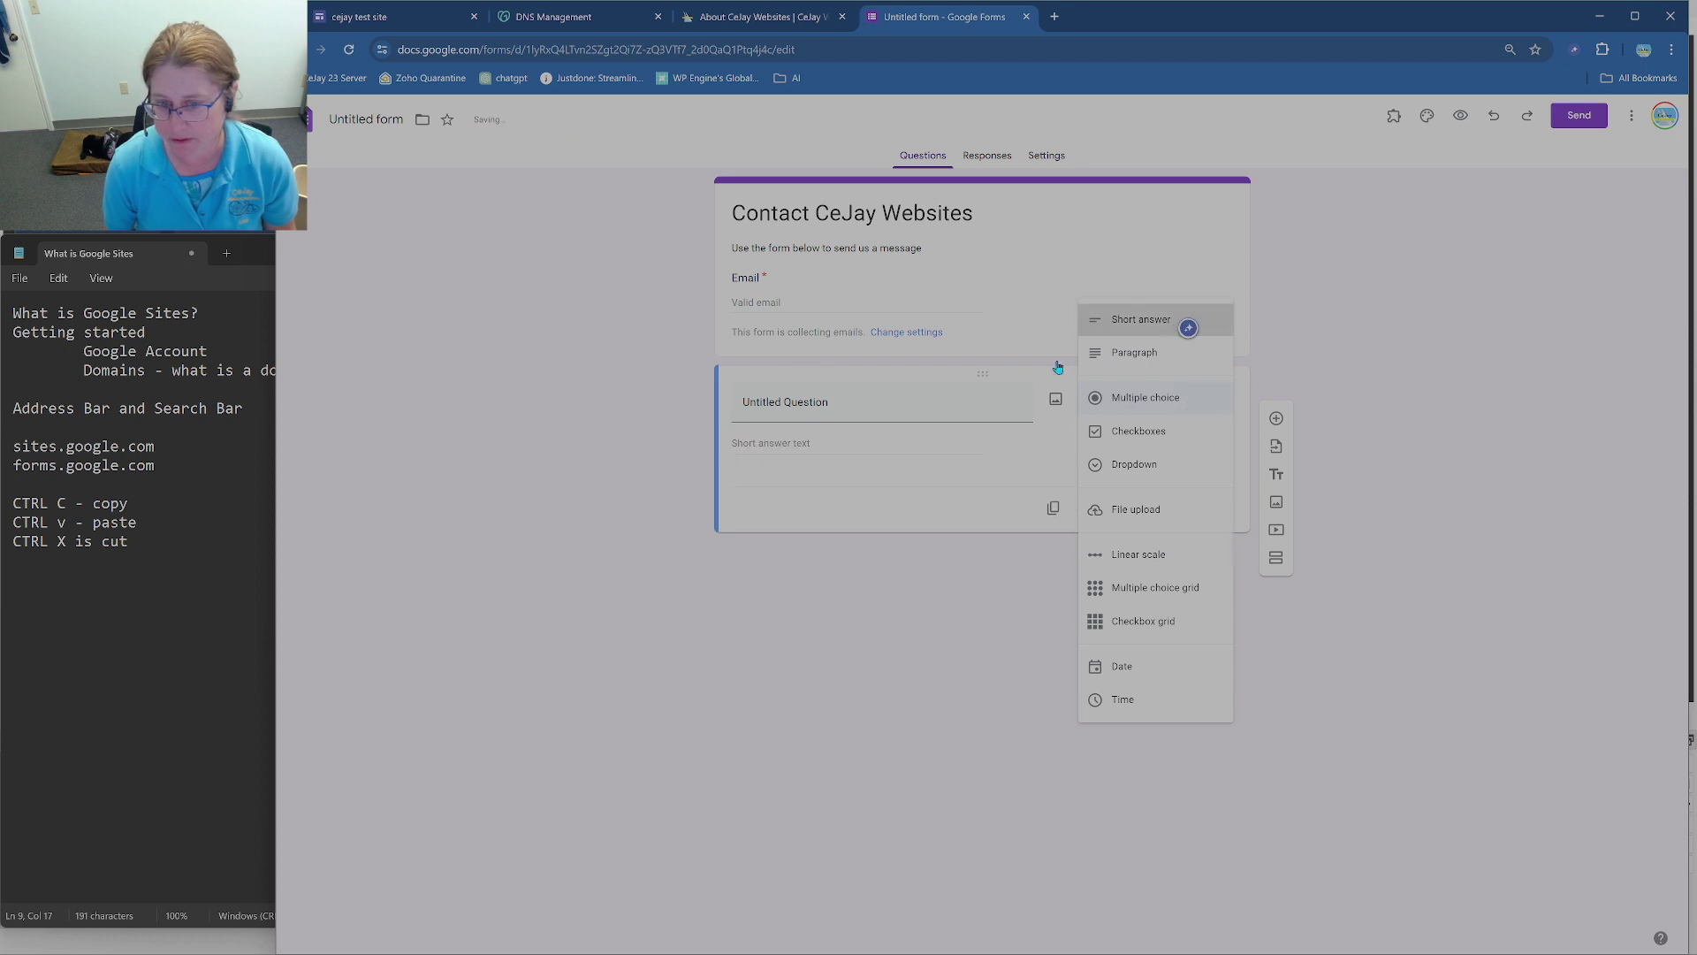
text(Name)
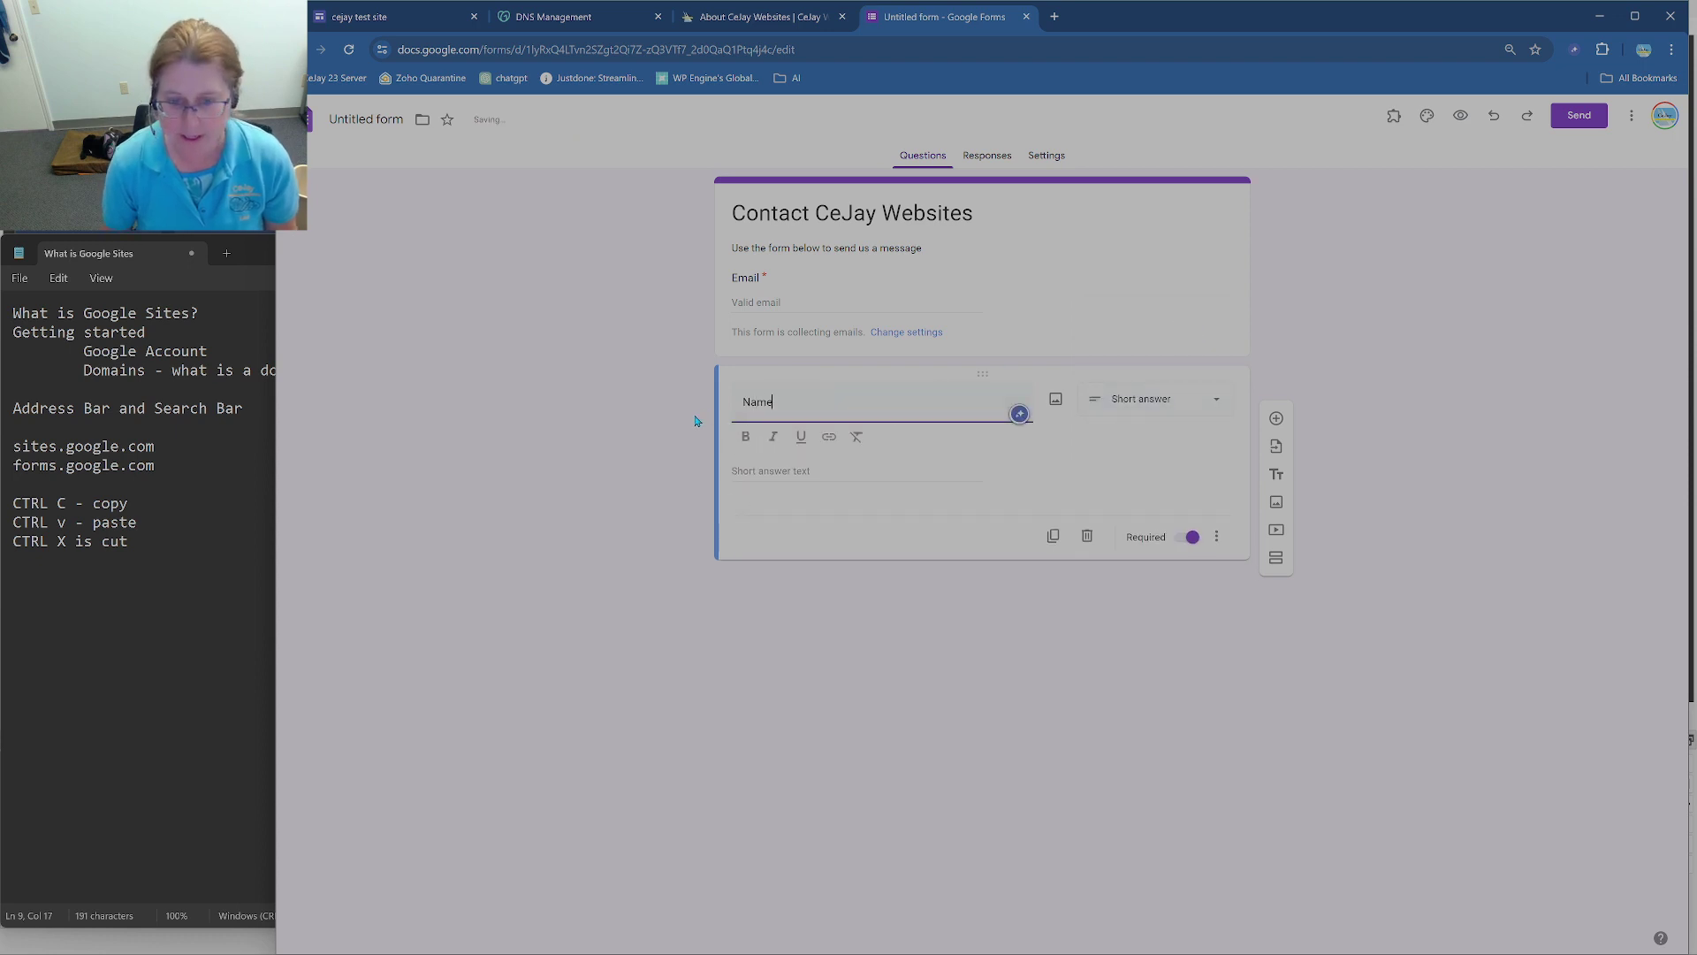
Step: Add a multiple-choice question "Do you want a website?" with only the suggested answers Yes and No
click(1281, 425)
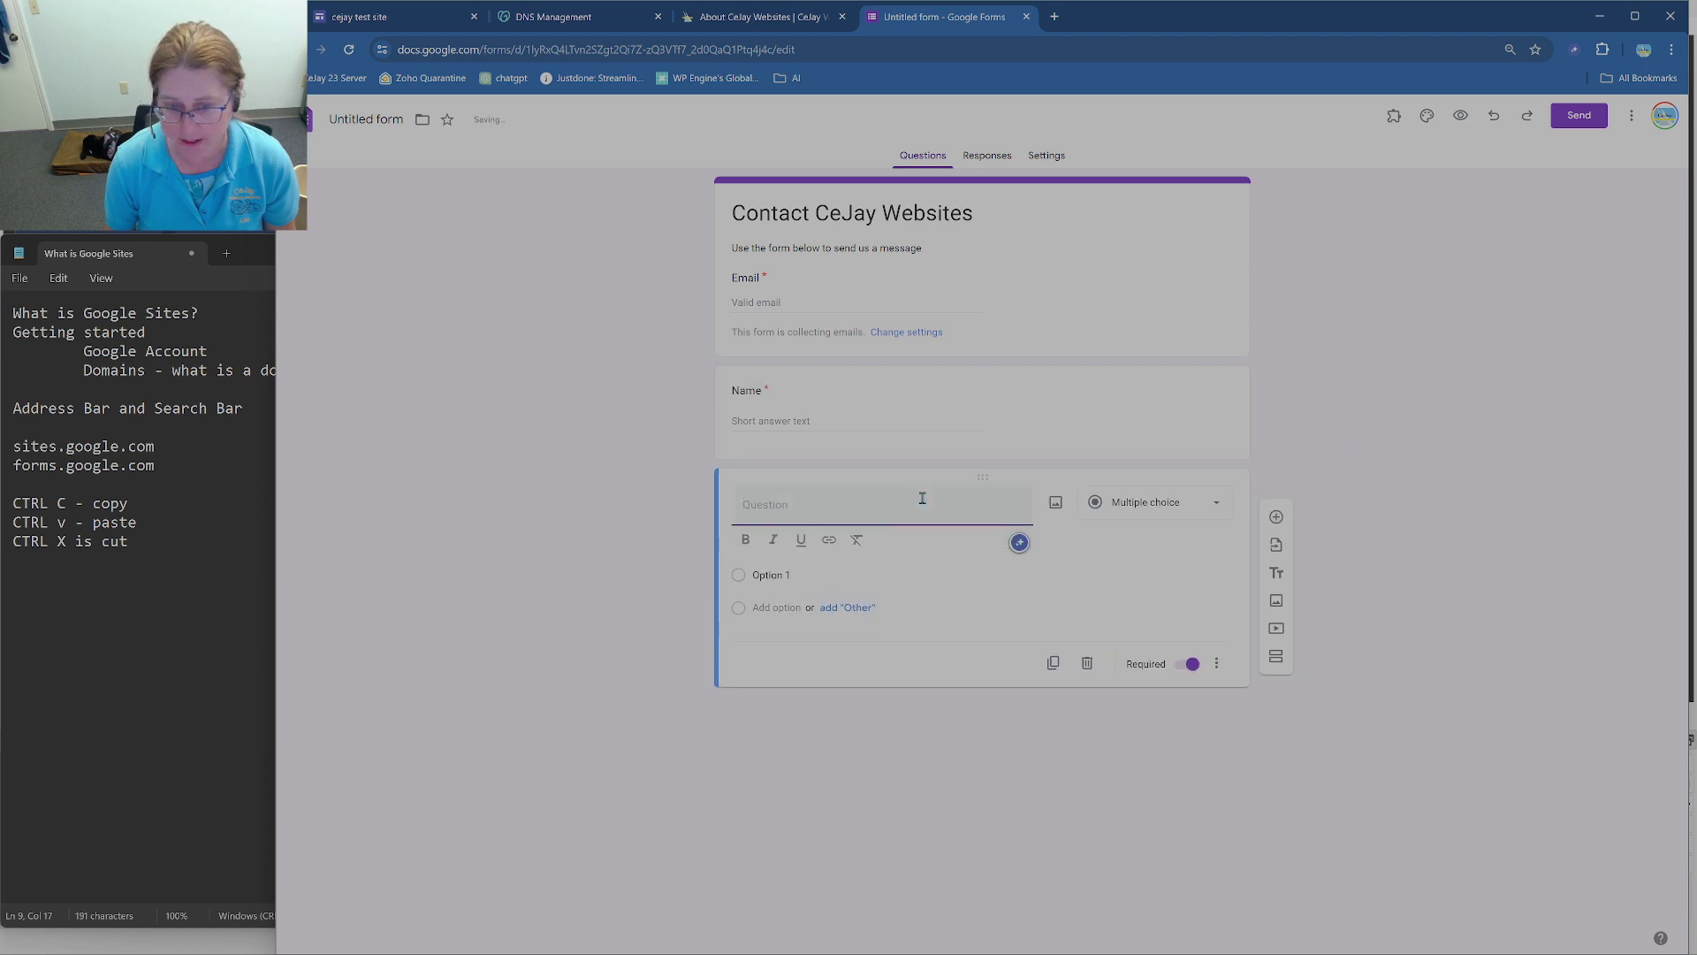
click(1156, 505)
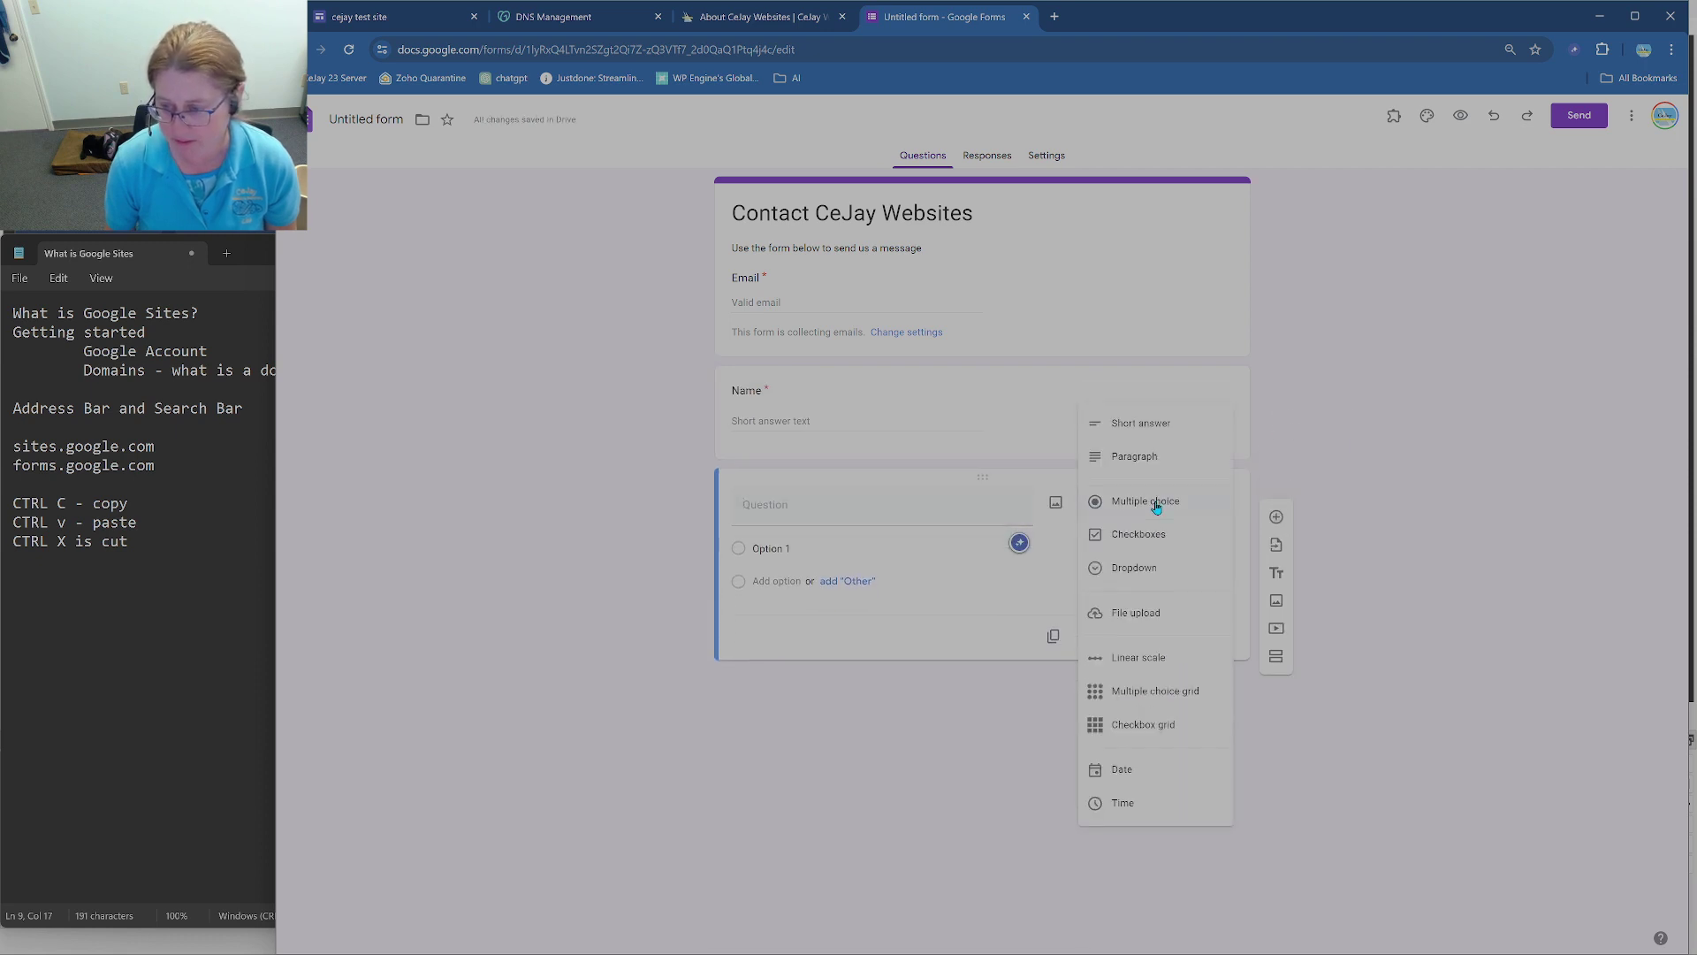
click(1105, 502)
click(862, 504)
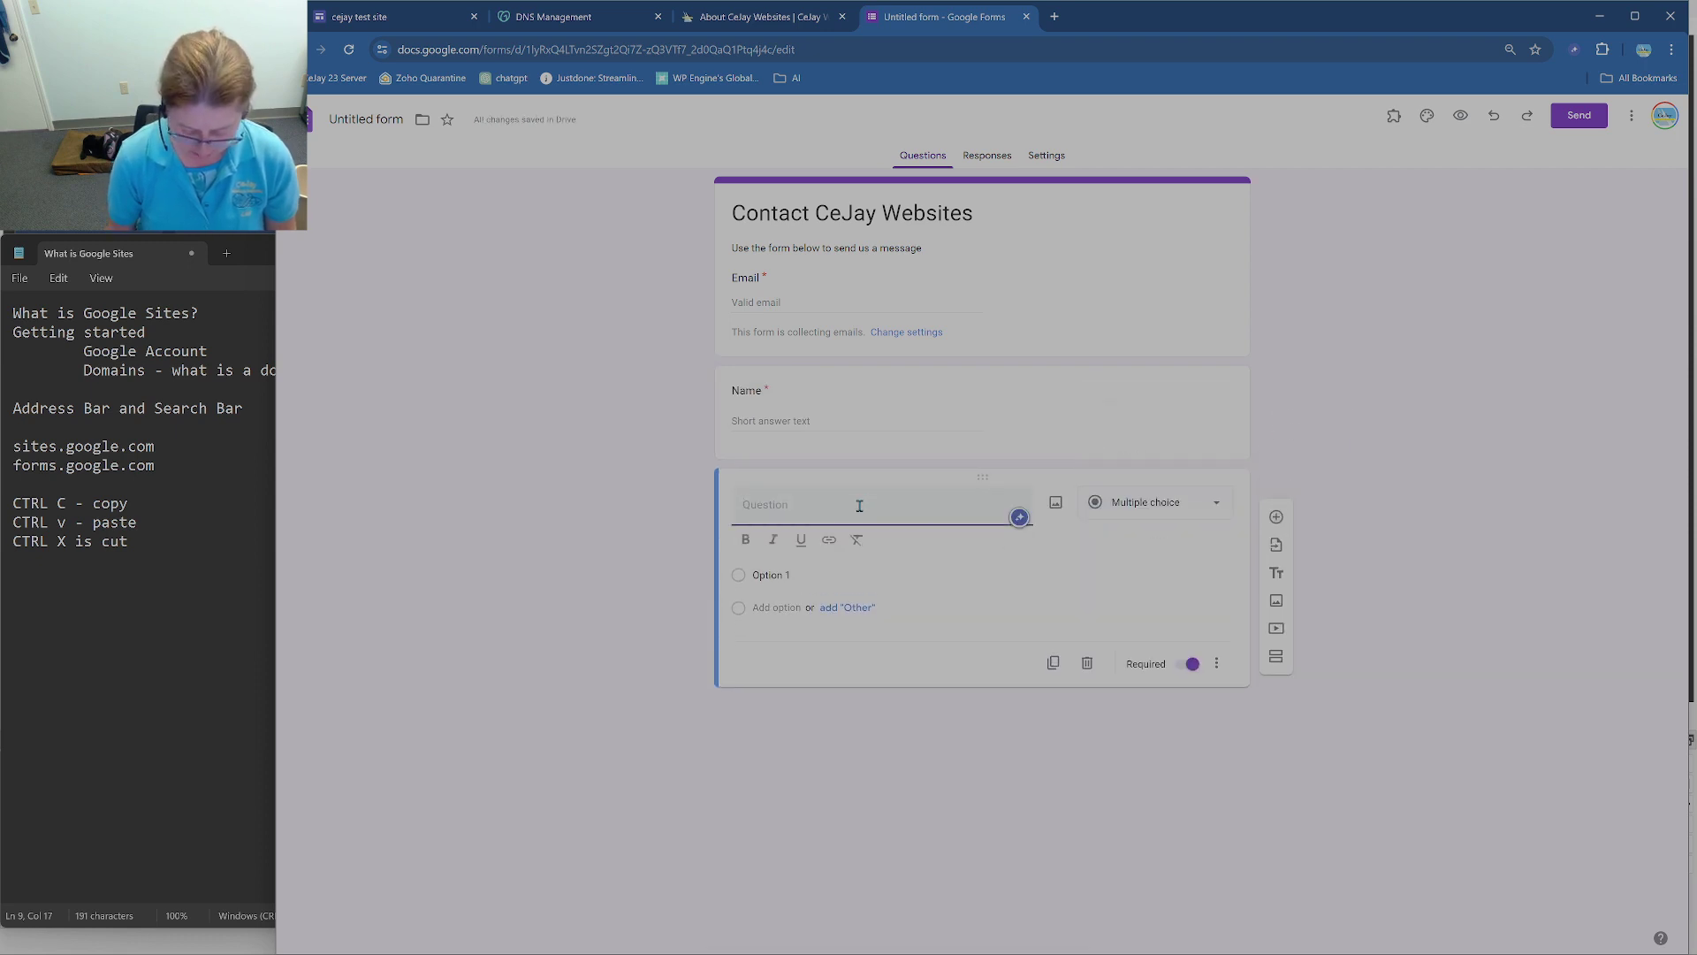
text(Do you want a webs)
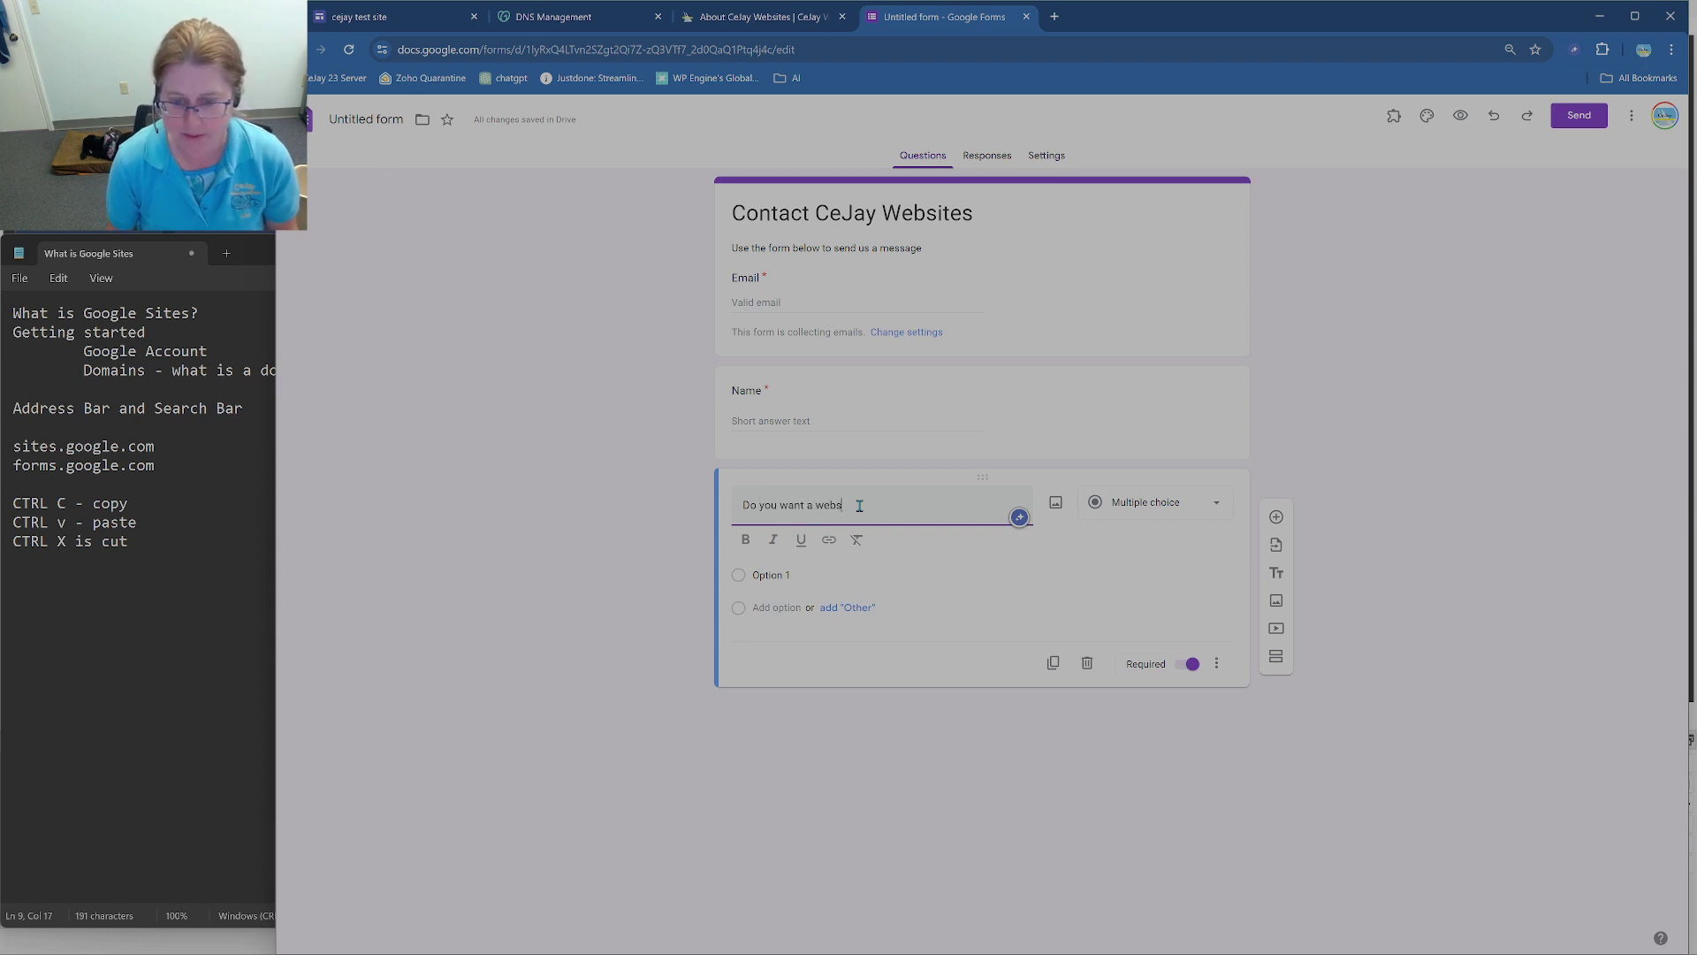
text(ite?)
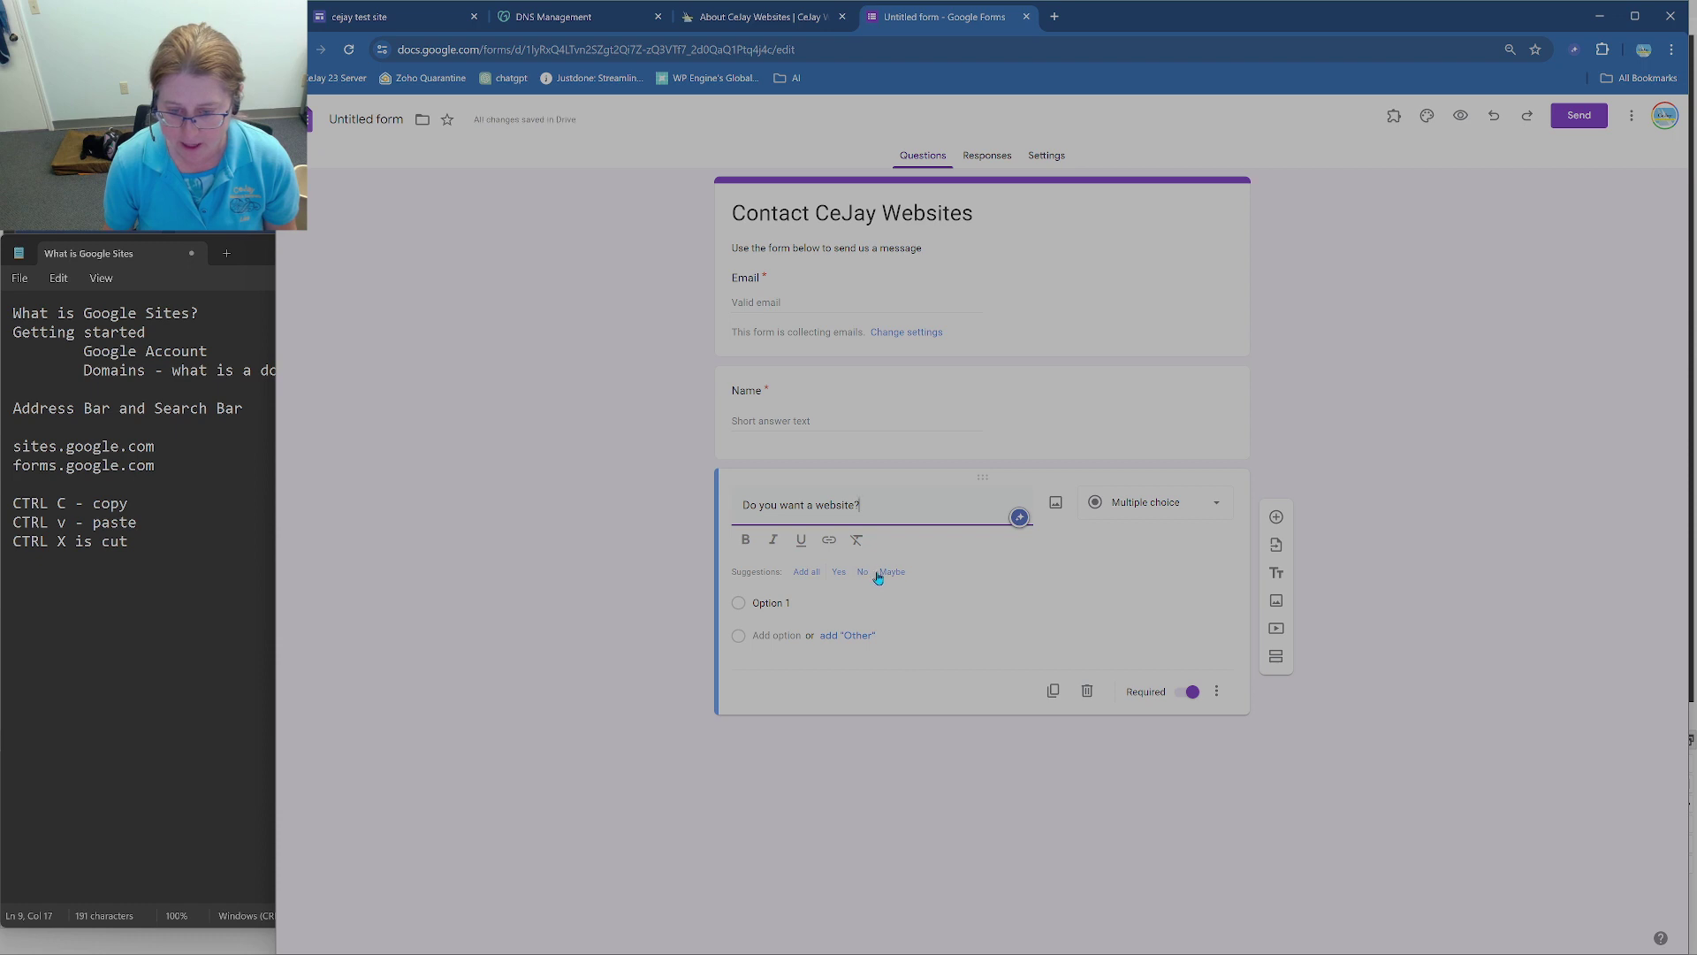
click(804, 573)
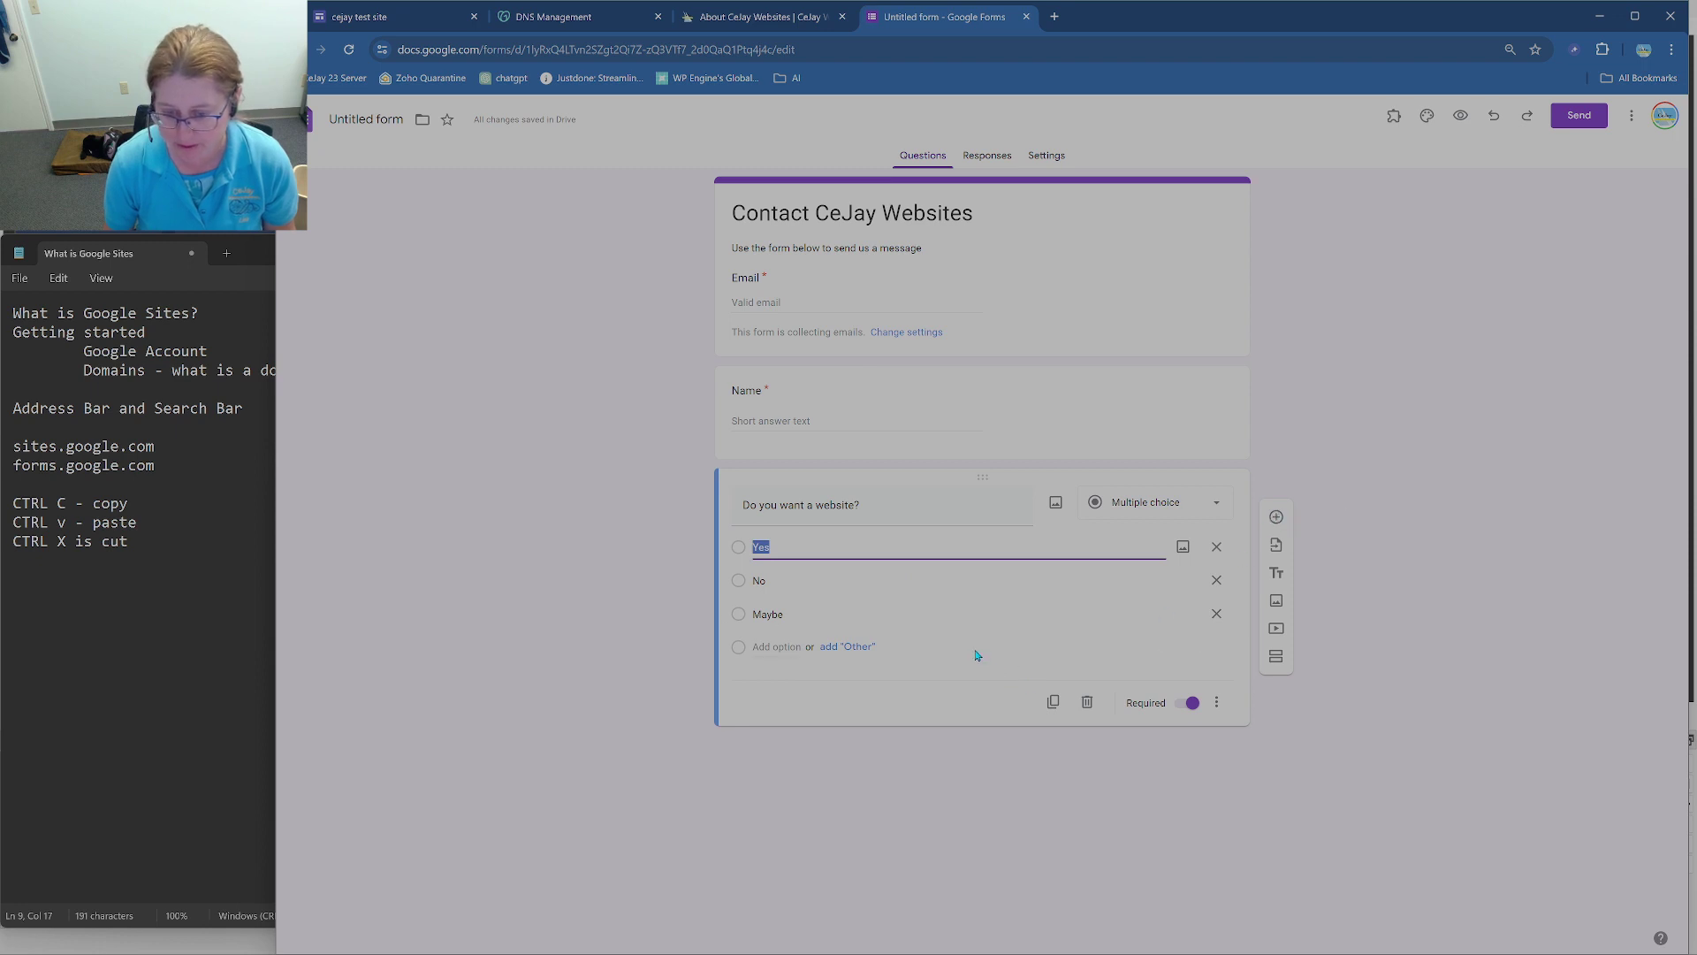
click(1217, 615)
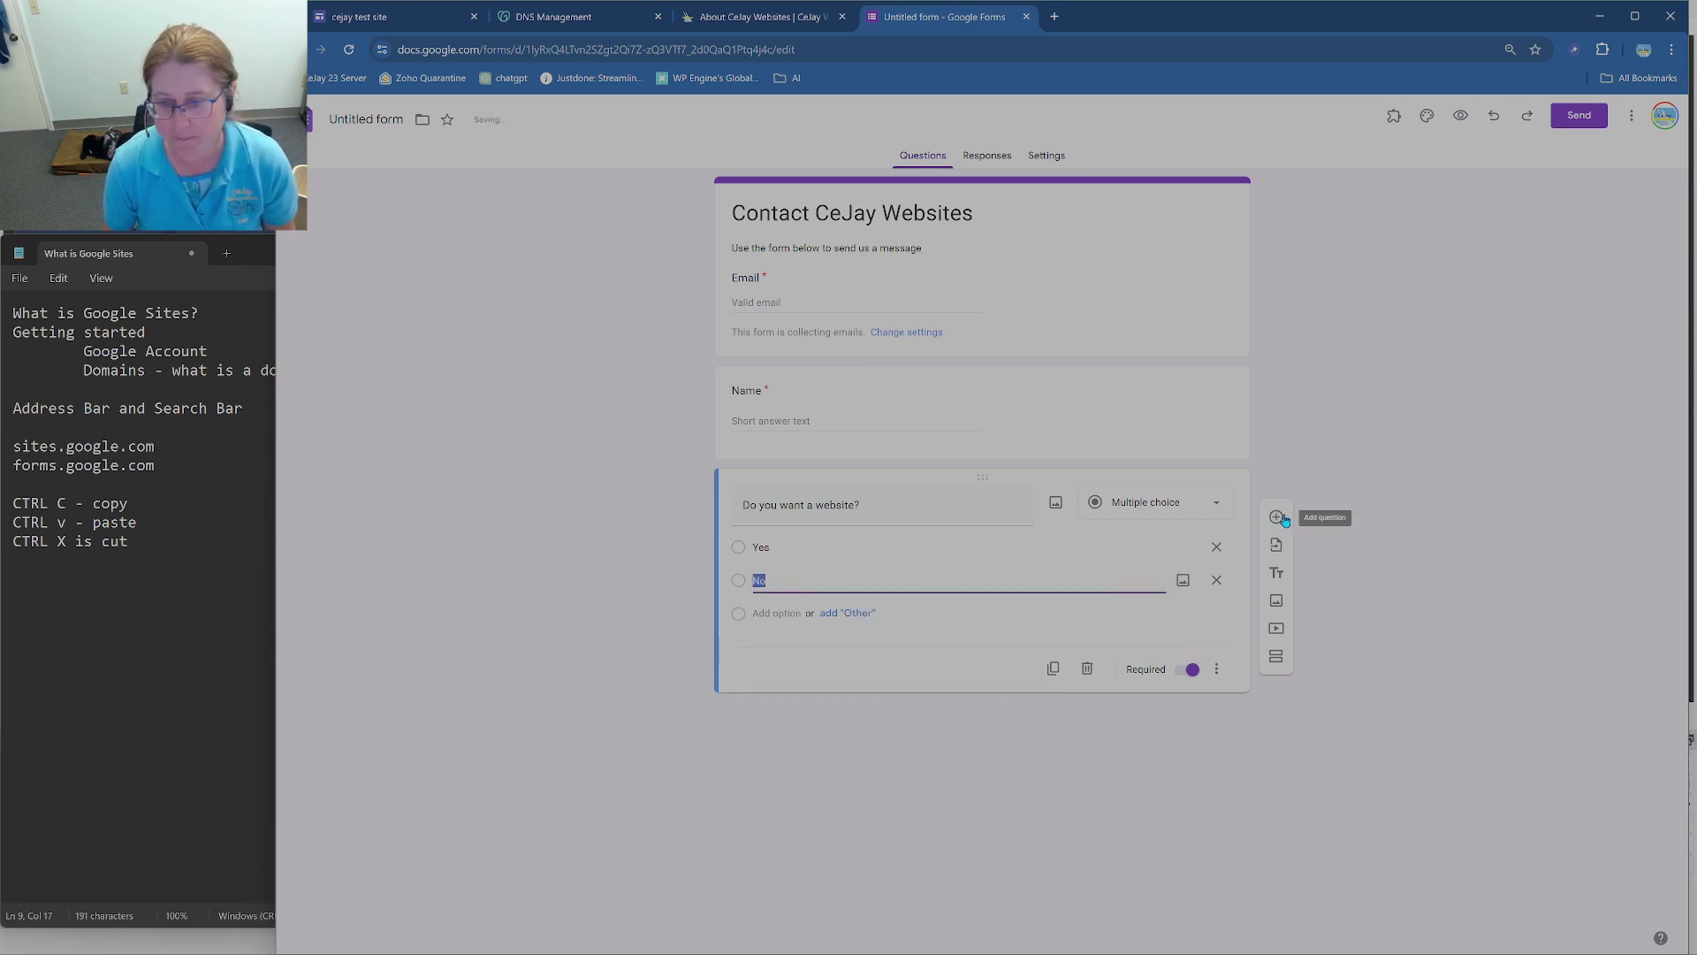
Step: Add the question "What is your time frame for having a website?" and set its type to Multiple choice
click(1284, 519)
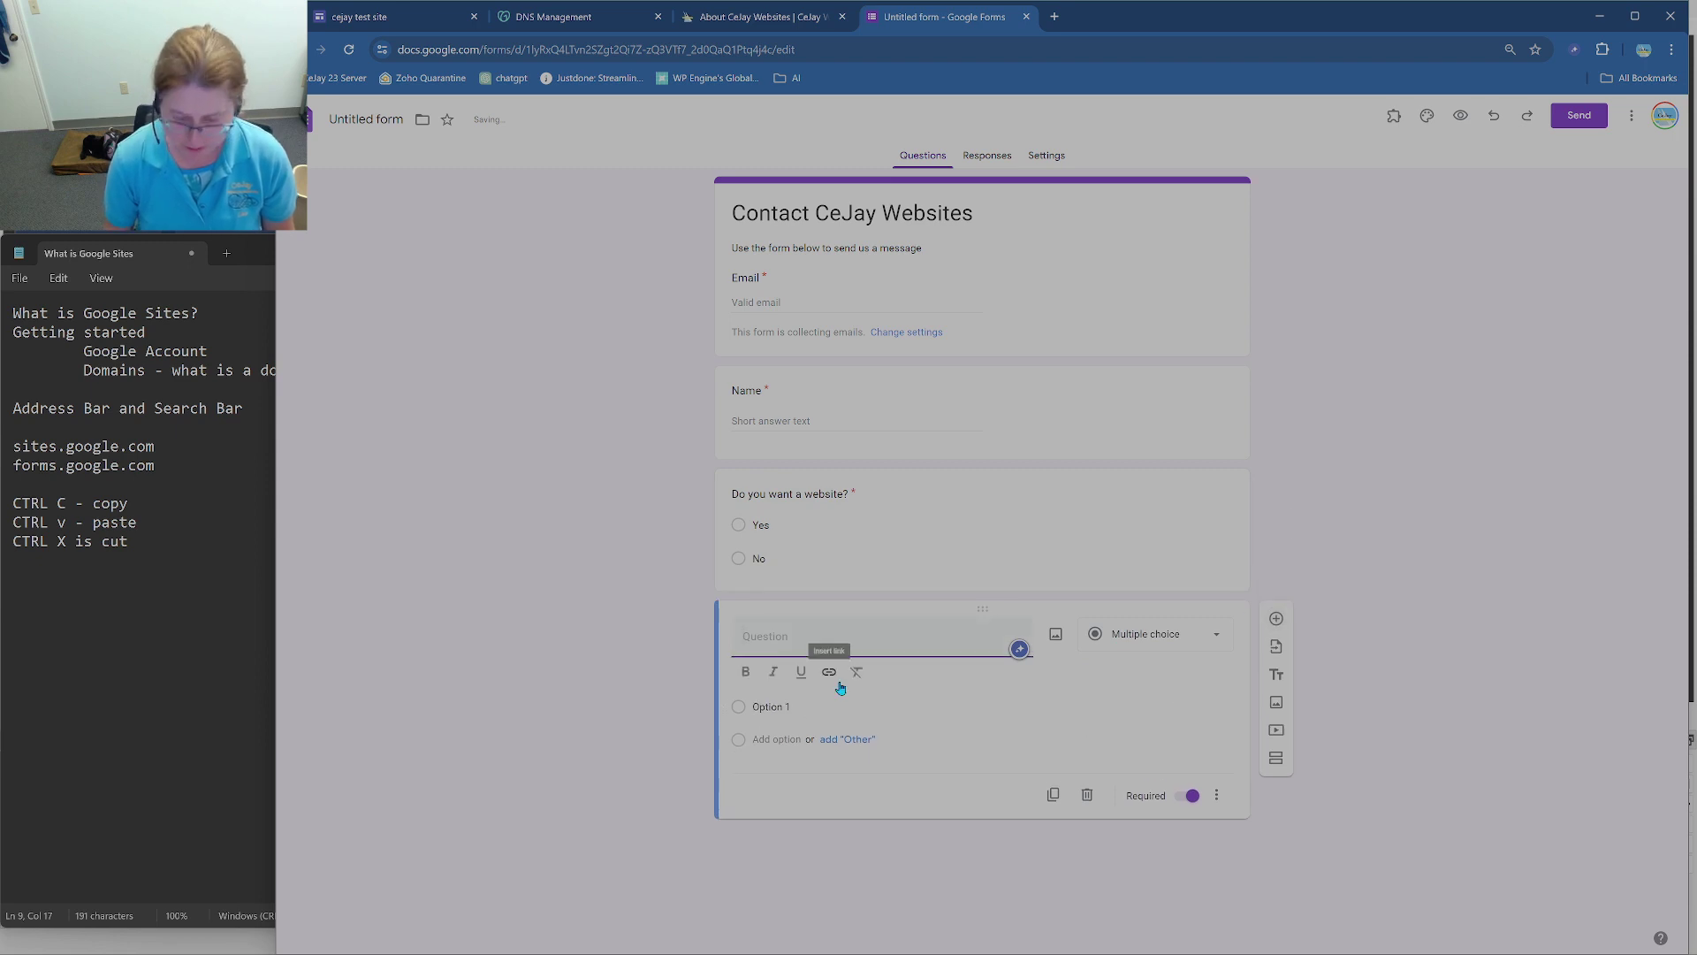
text(How)
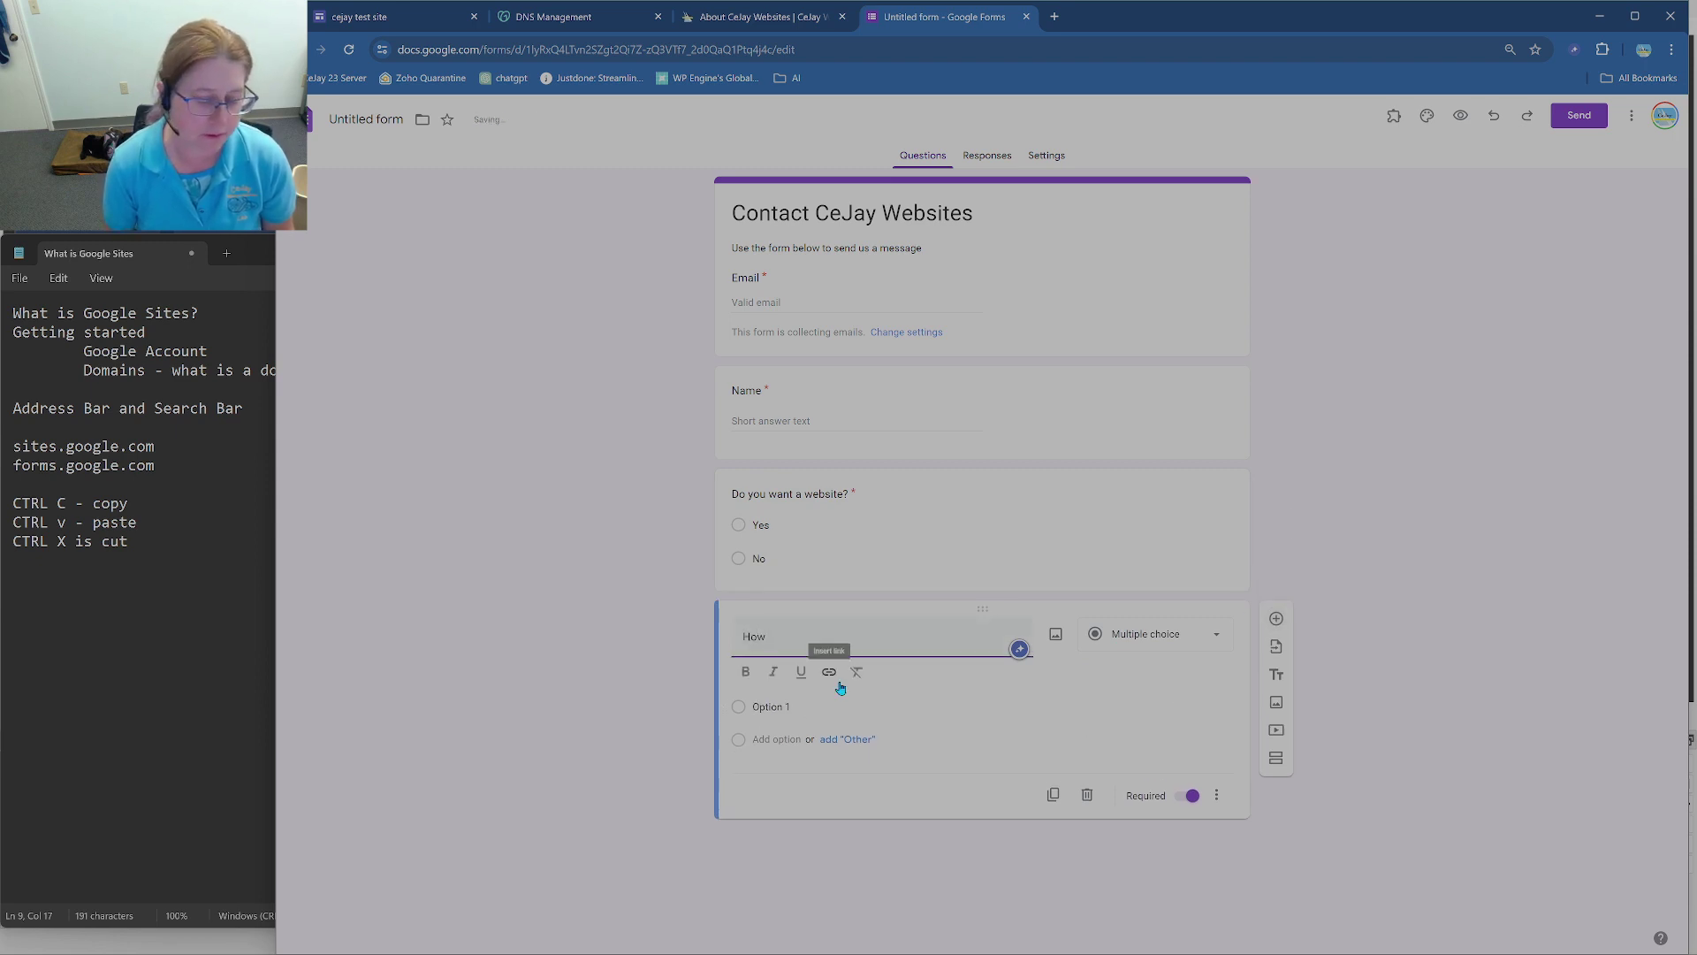
key(BackSpace)
key(BackSpace)
text(What is yo)
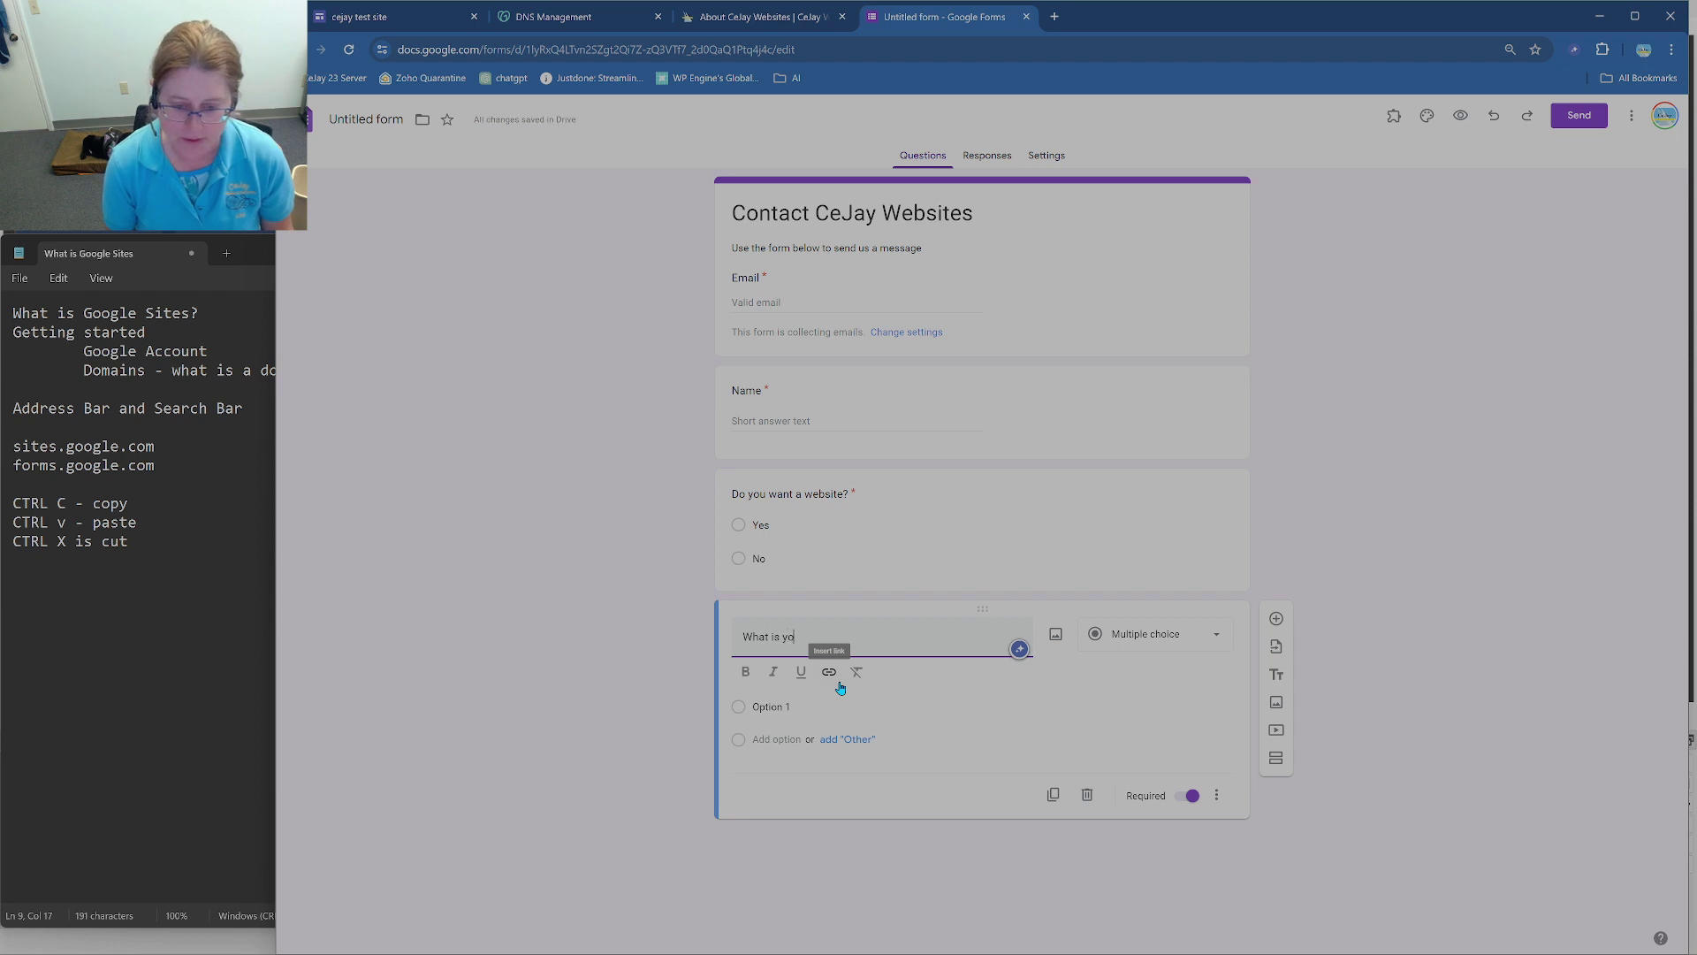
text(ur time r)
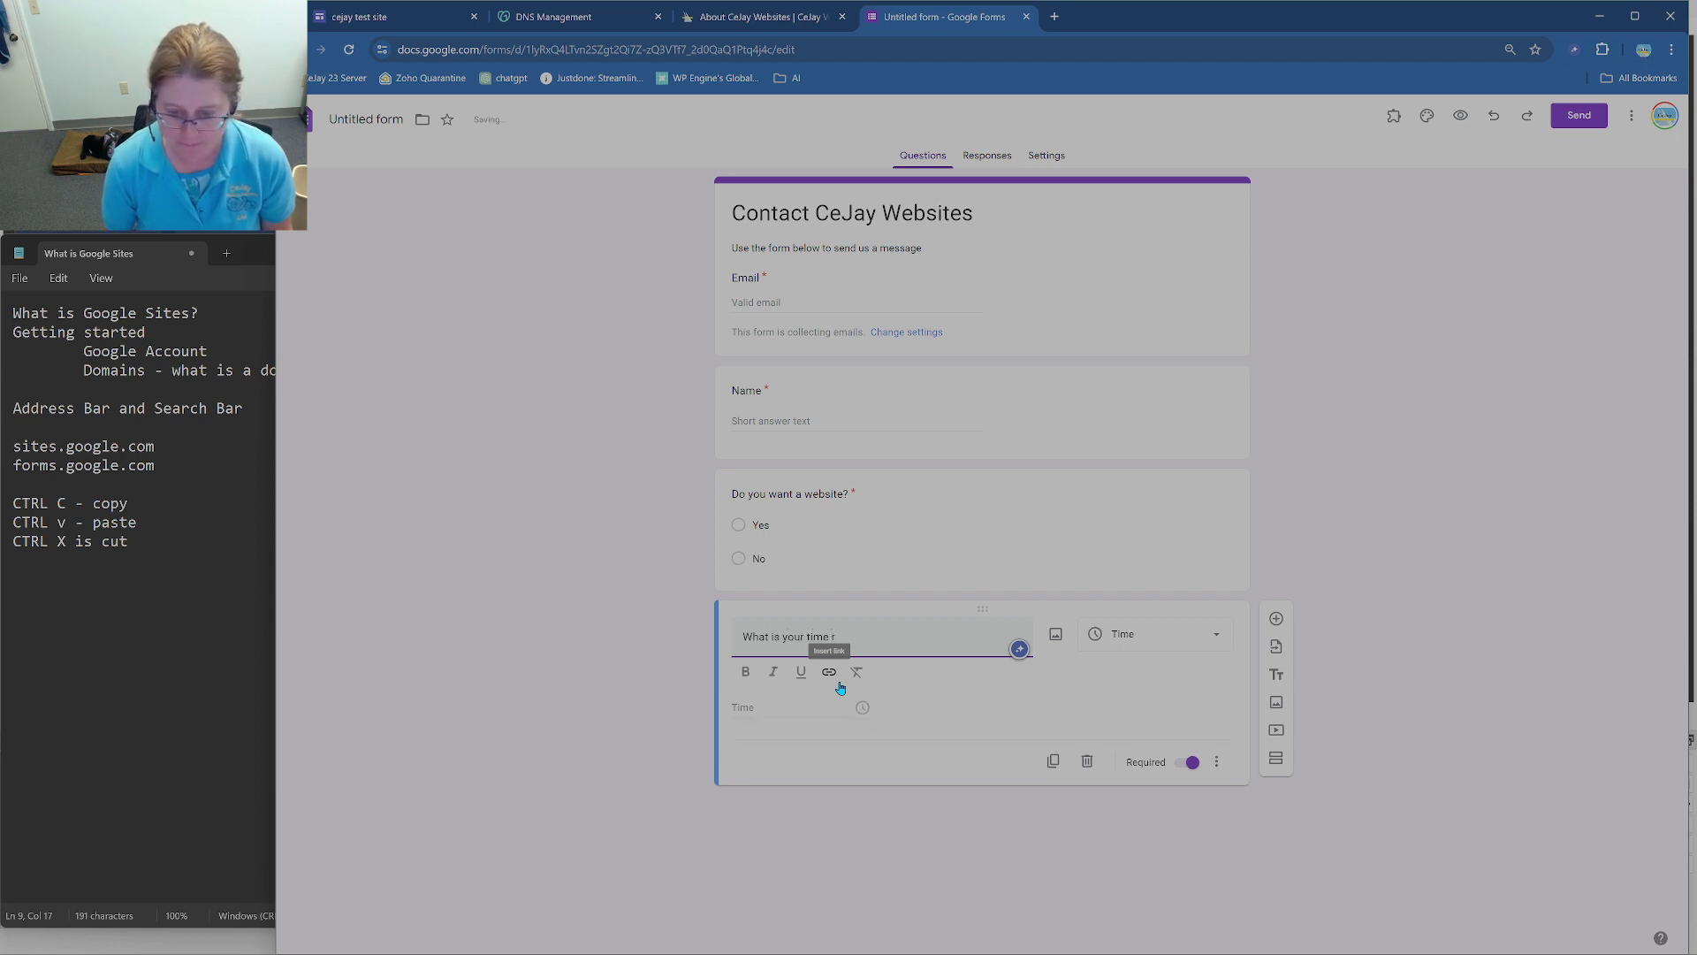
key(BackSpace)
text(frame for )
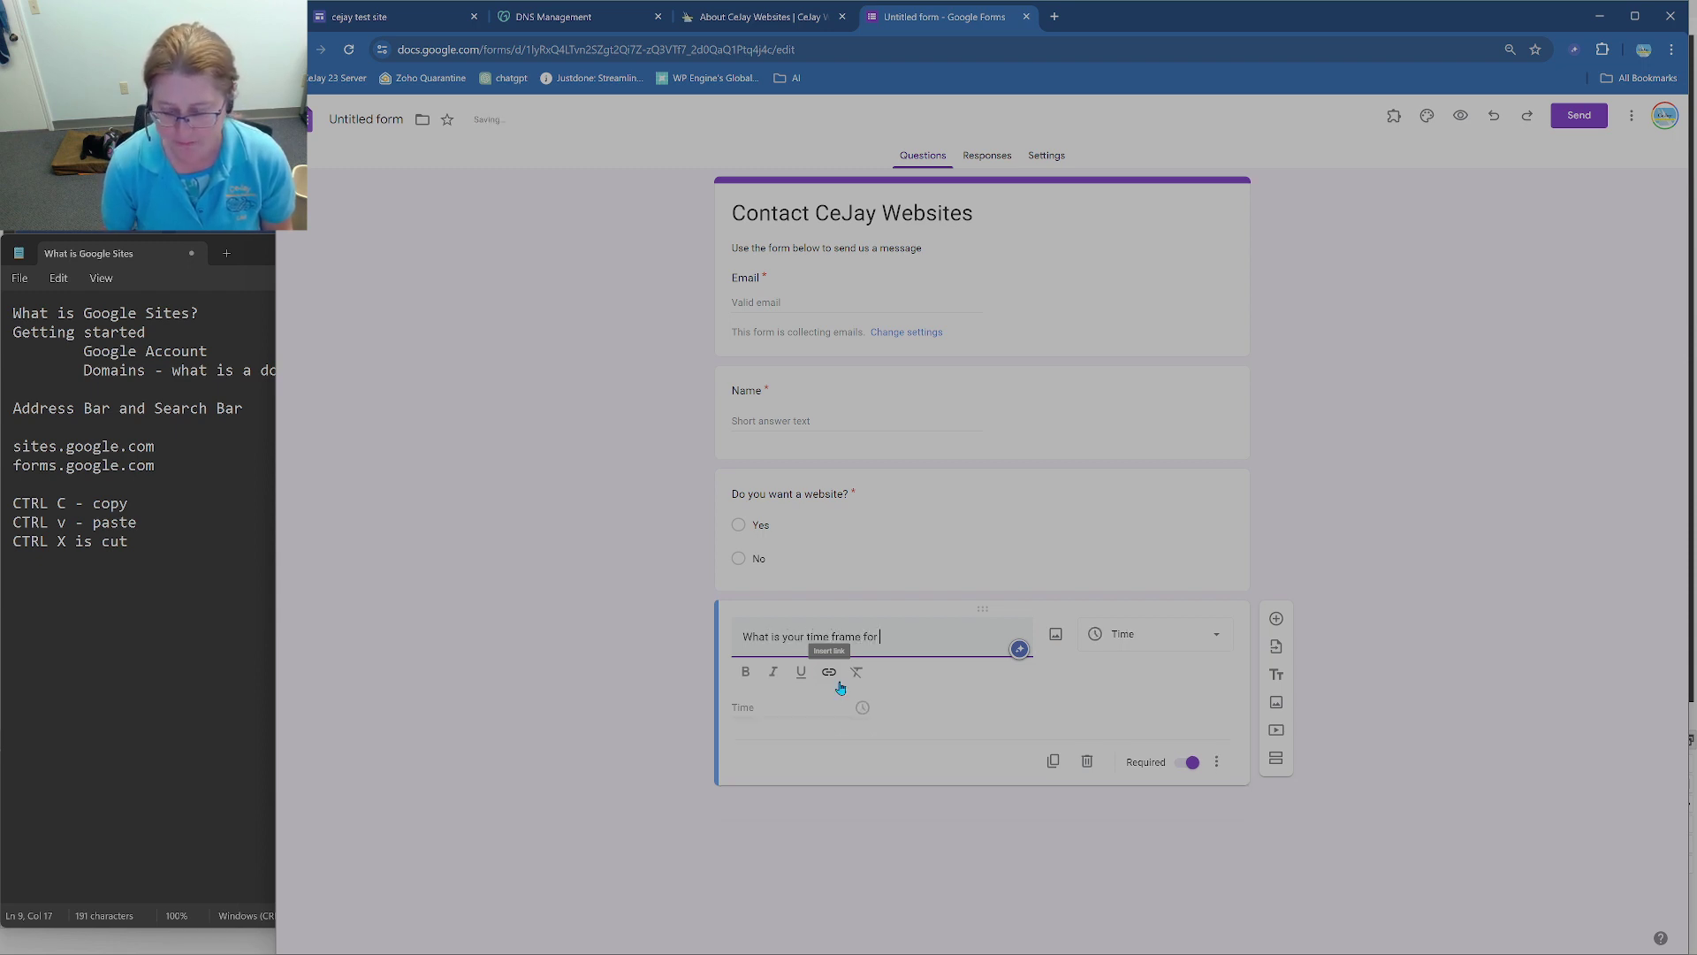
text(having a website?)
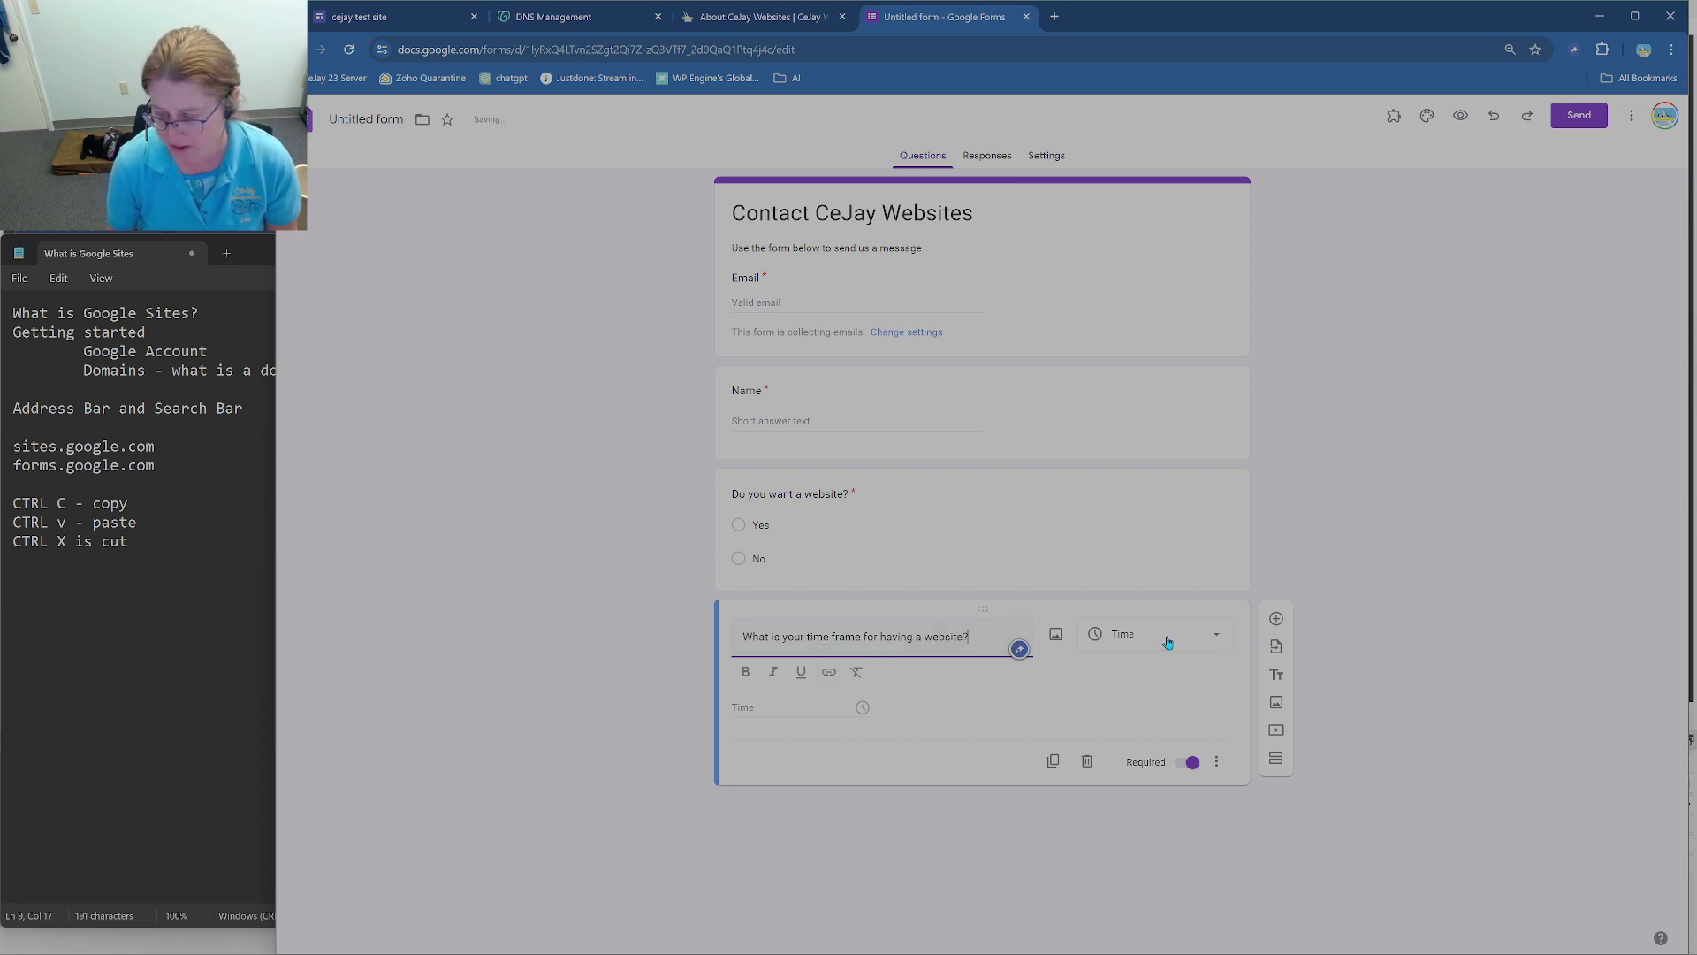
click(1167, 642)
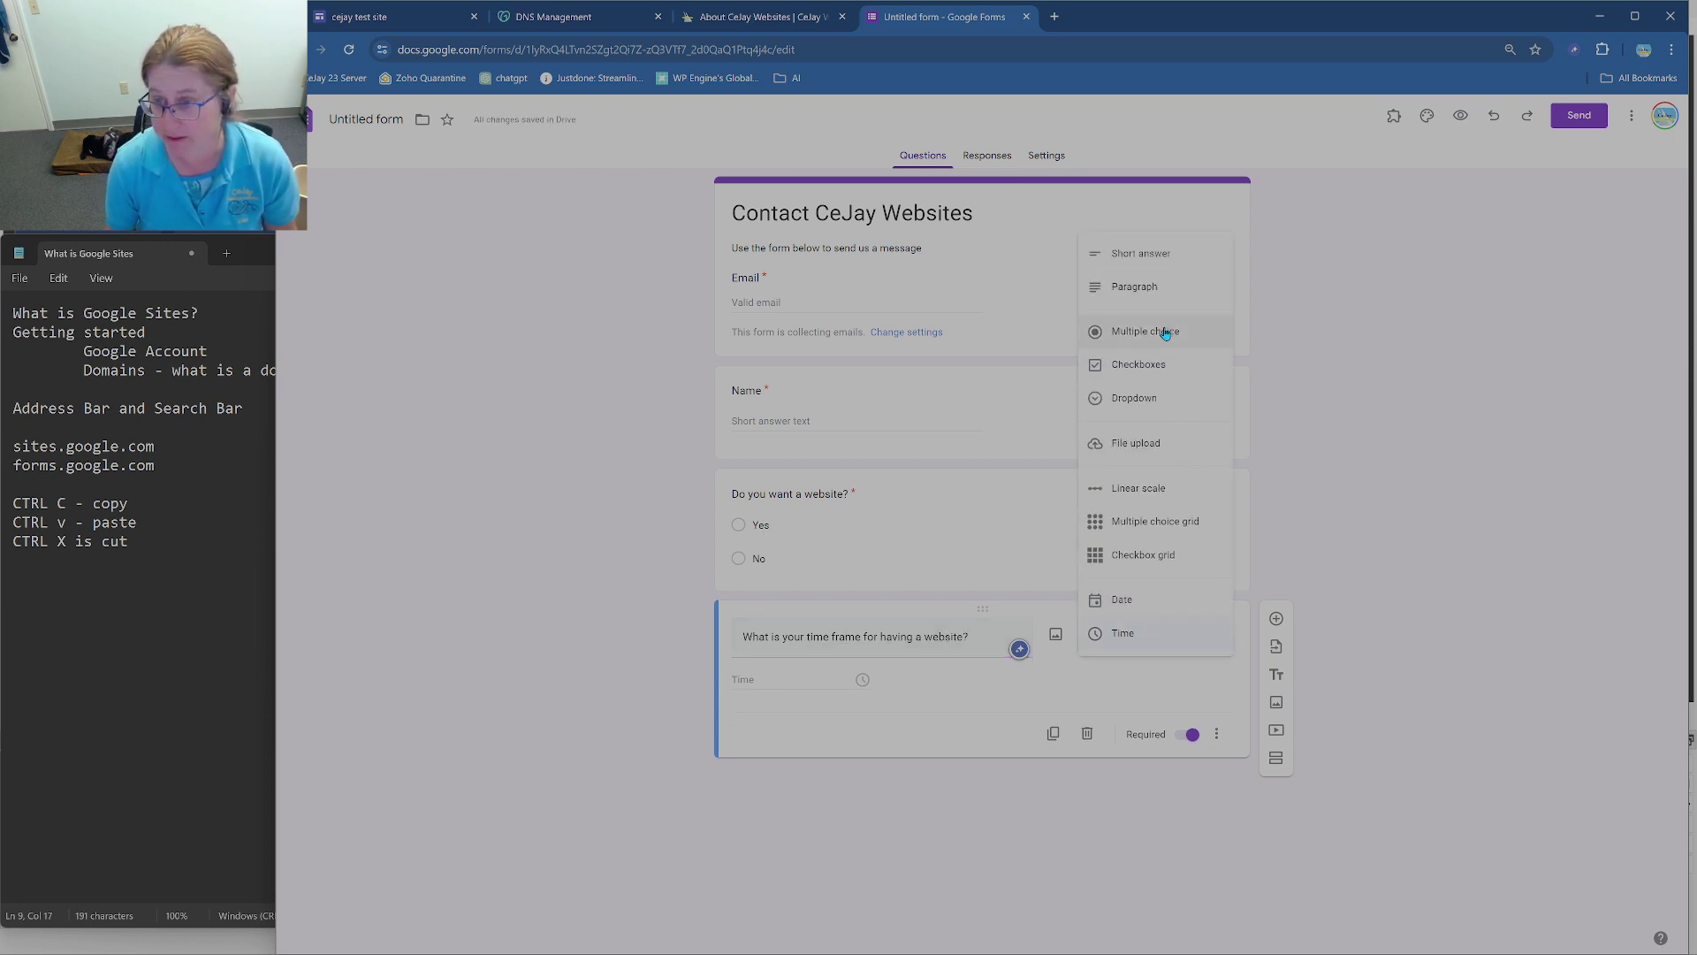
click(1163, 340)
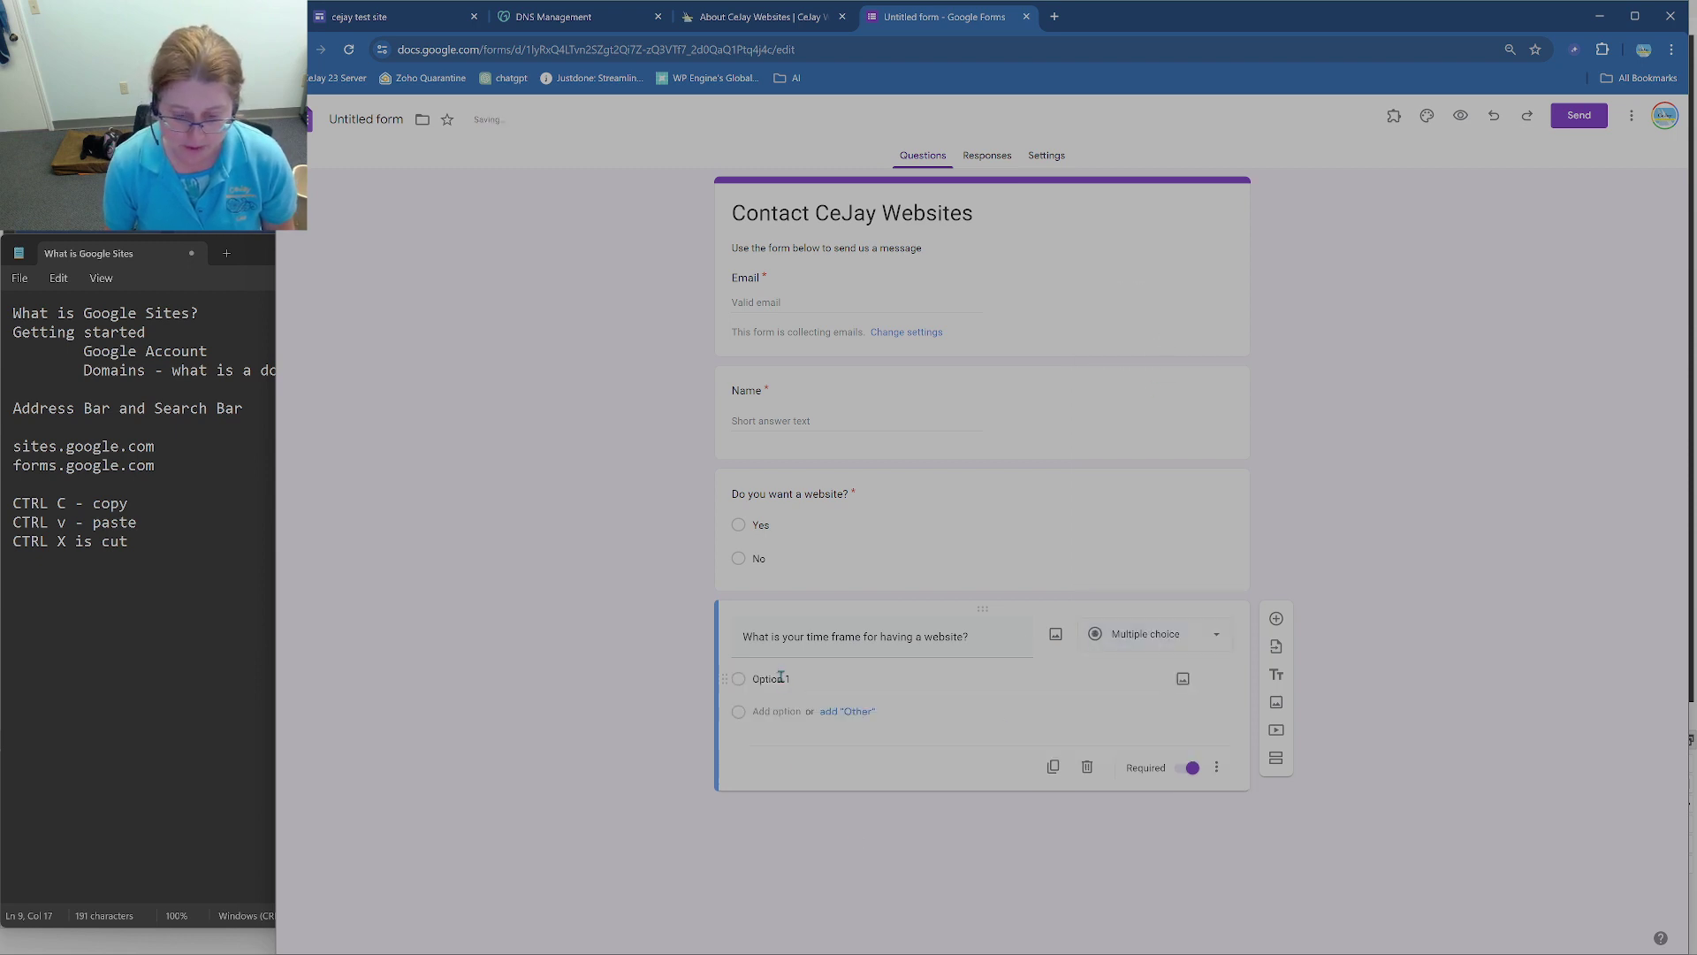
Step: Give the time frame question the first three answer options "ASAp", "WITHIN A WEEK" and "1-2 weeks"
click(782, 677)
text(no)
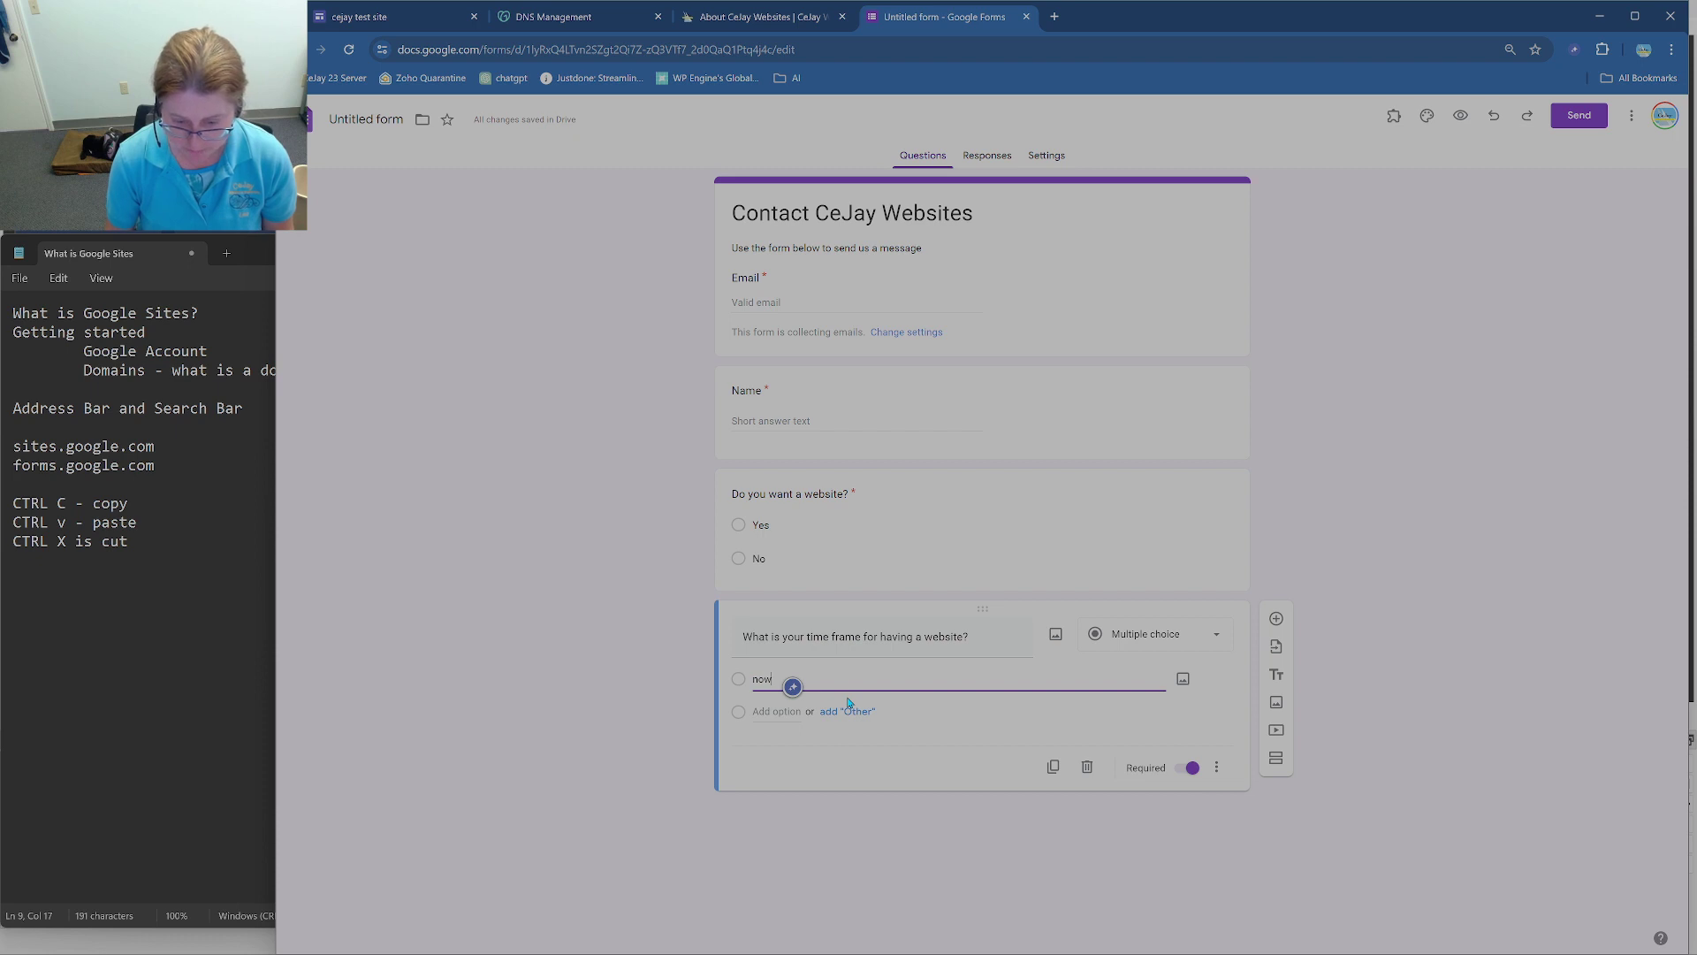
text(w)
key(BackSpace)
key(BackSpace)
key(BackSpace)
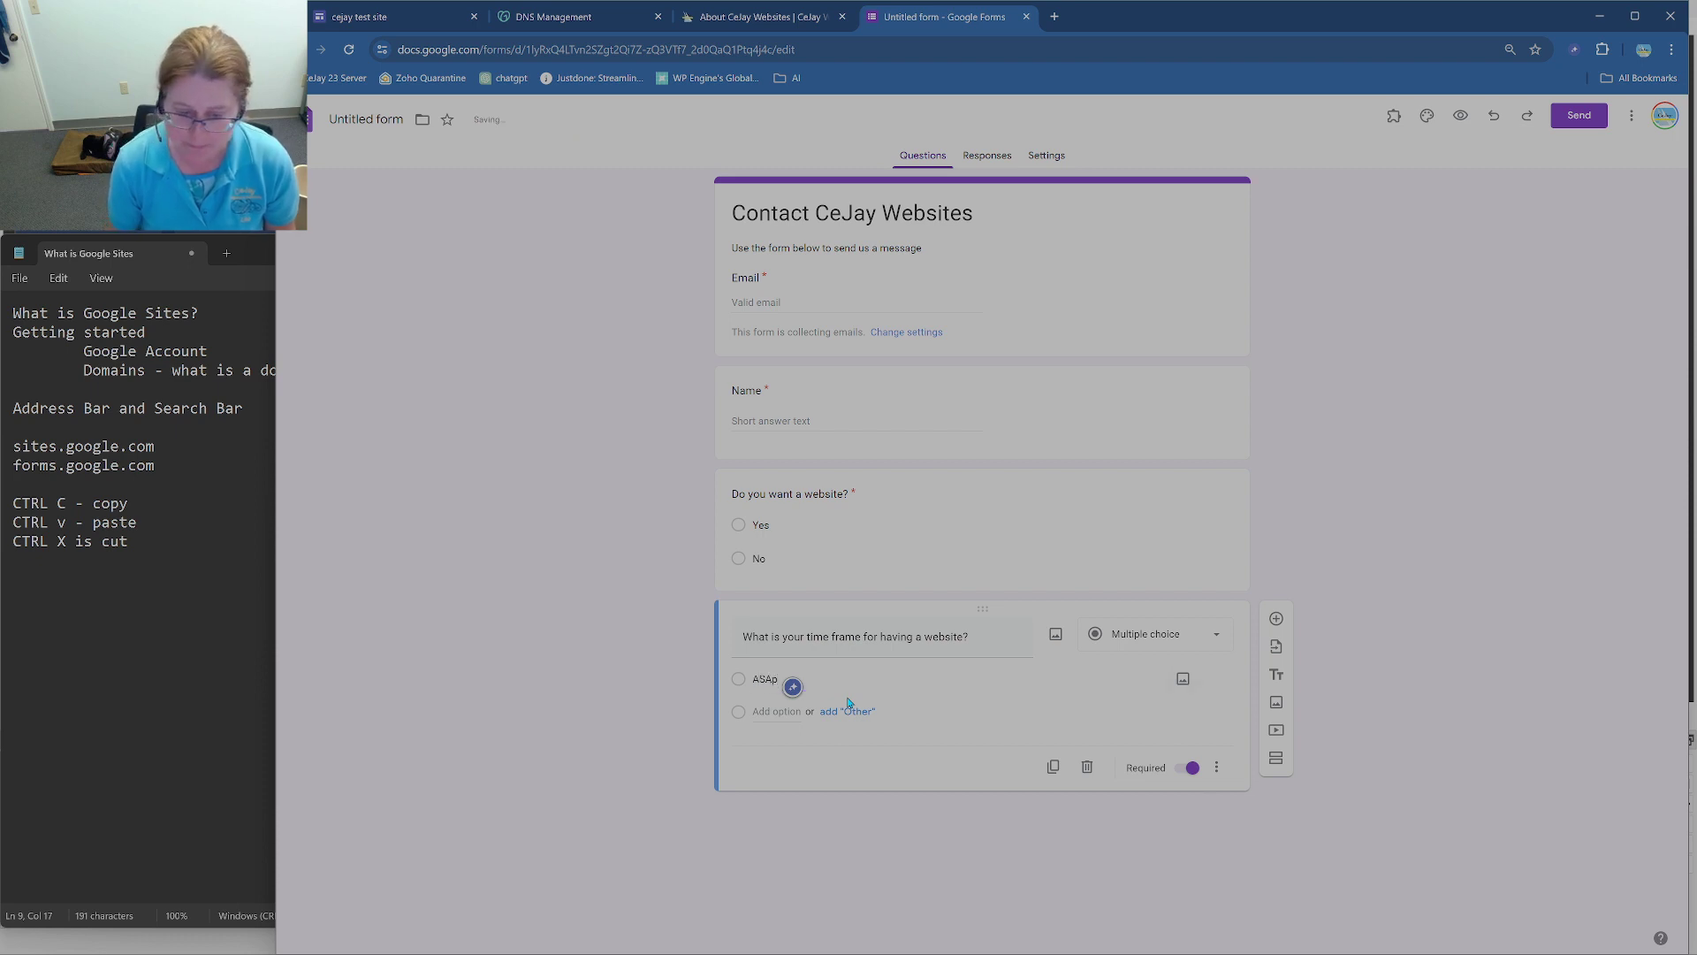
click(777, 711)
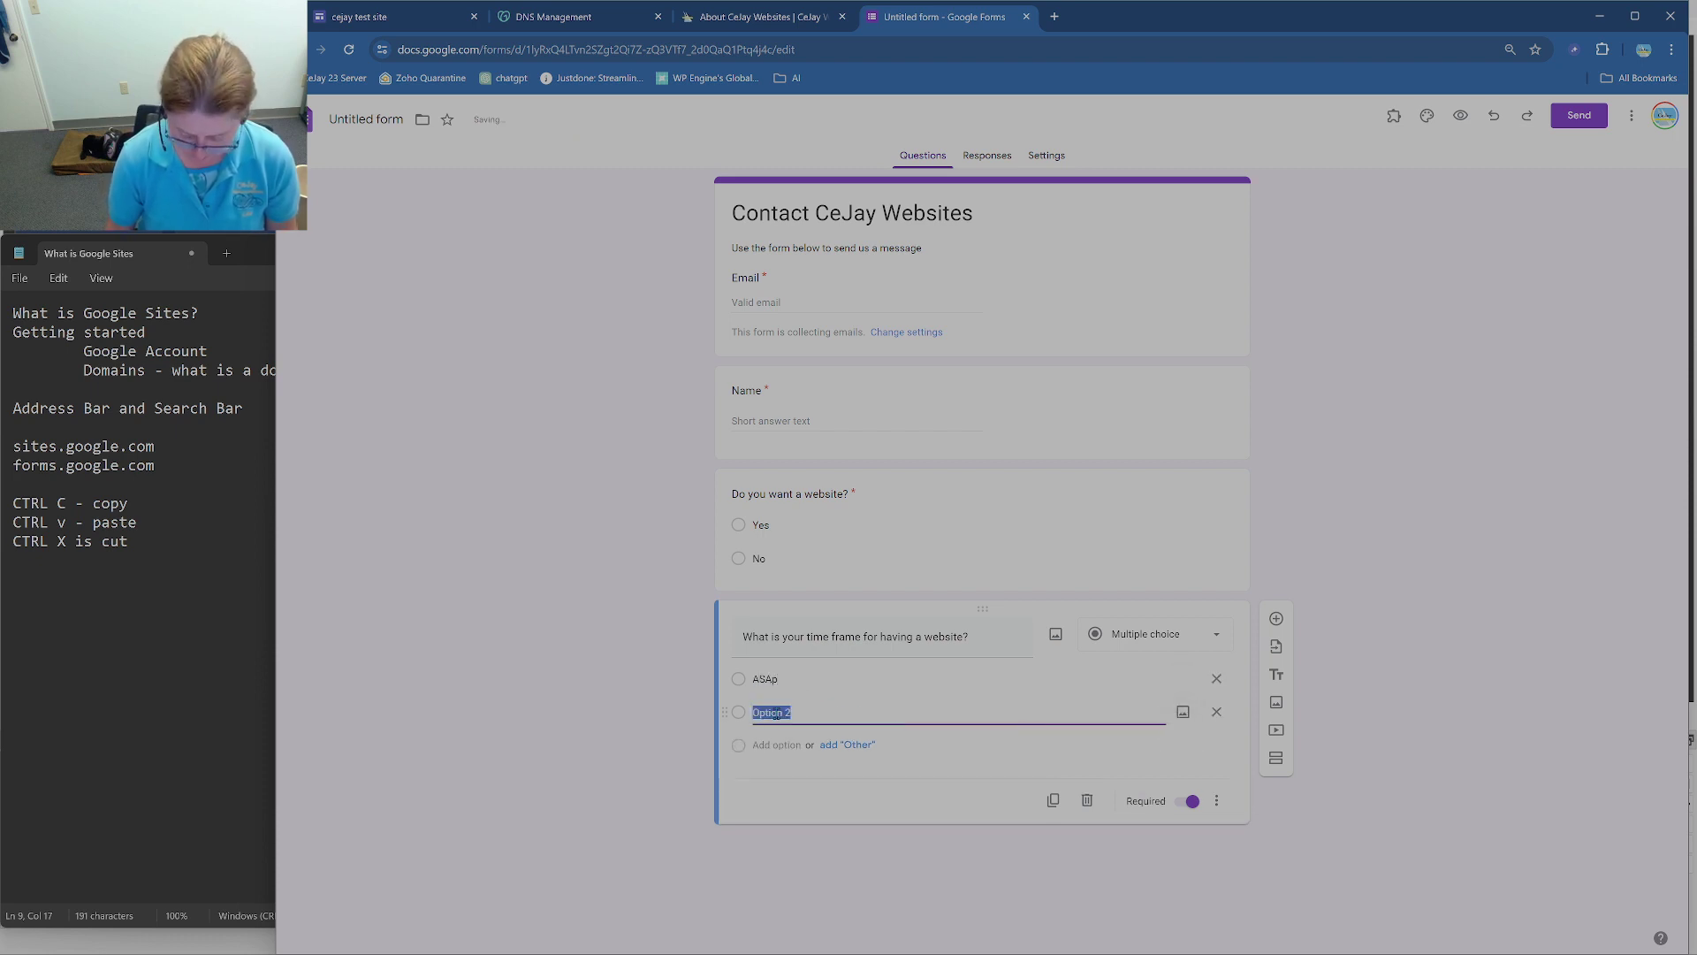
text(WITHIN A WEEK)
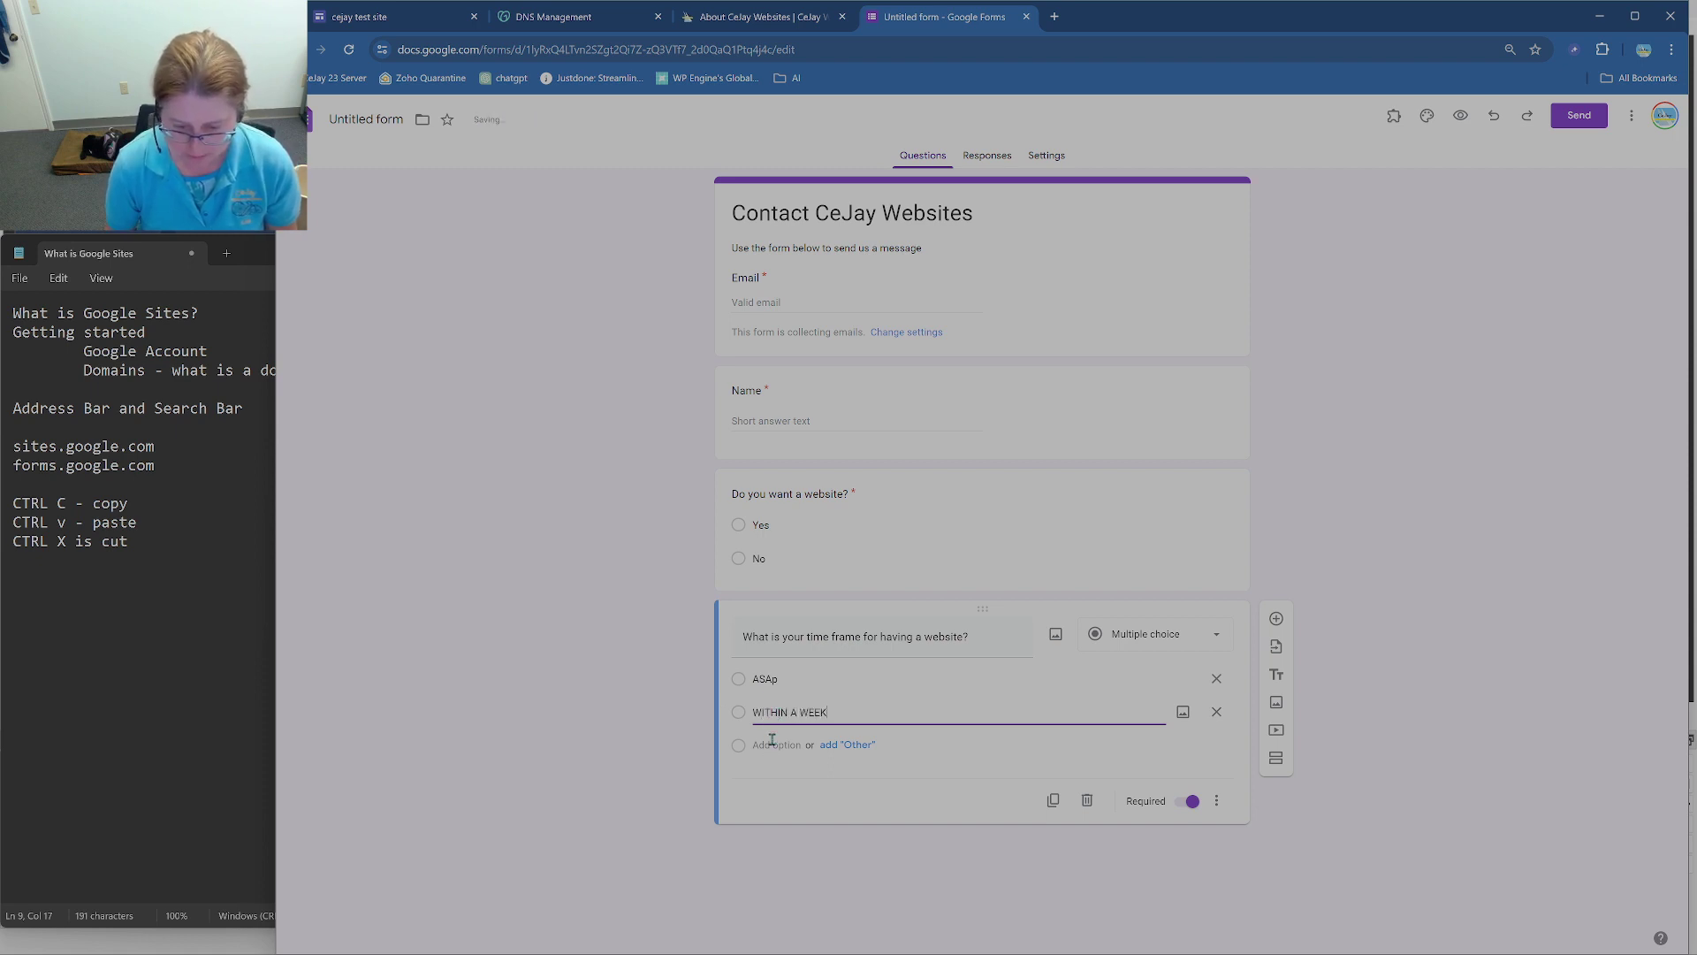
click(772, 741)
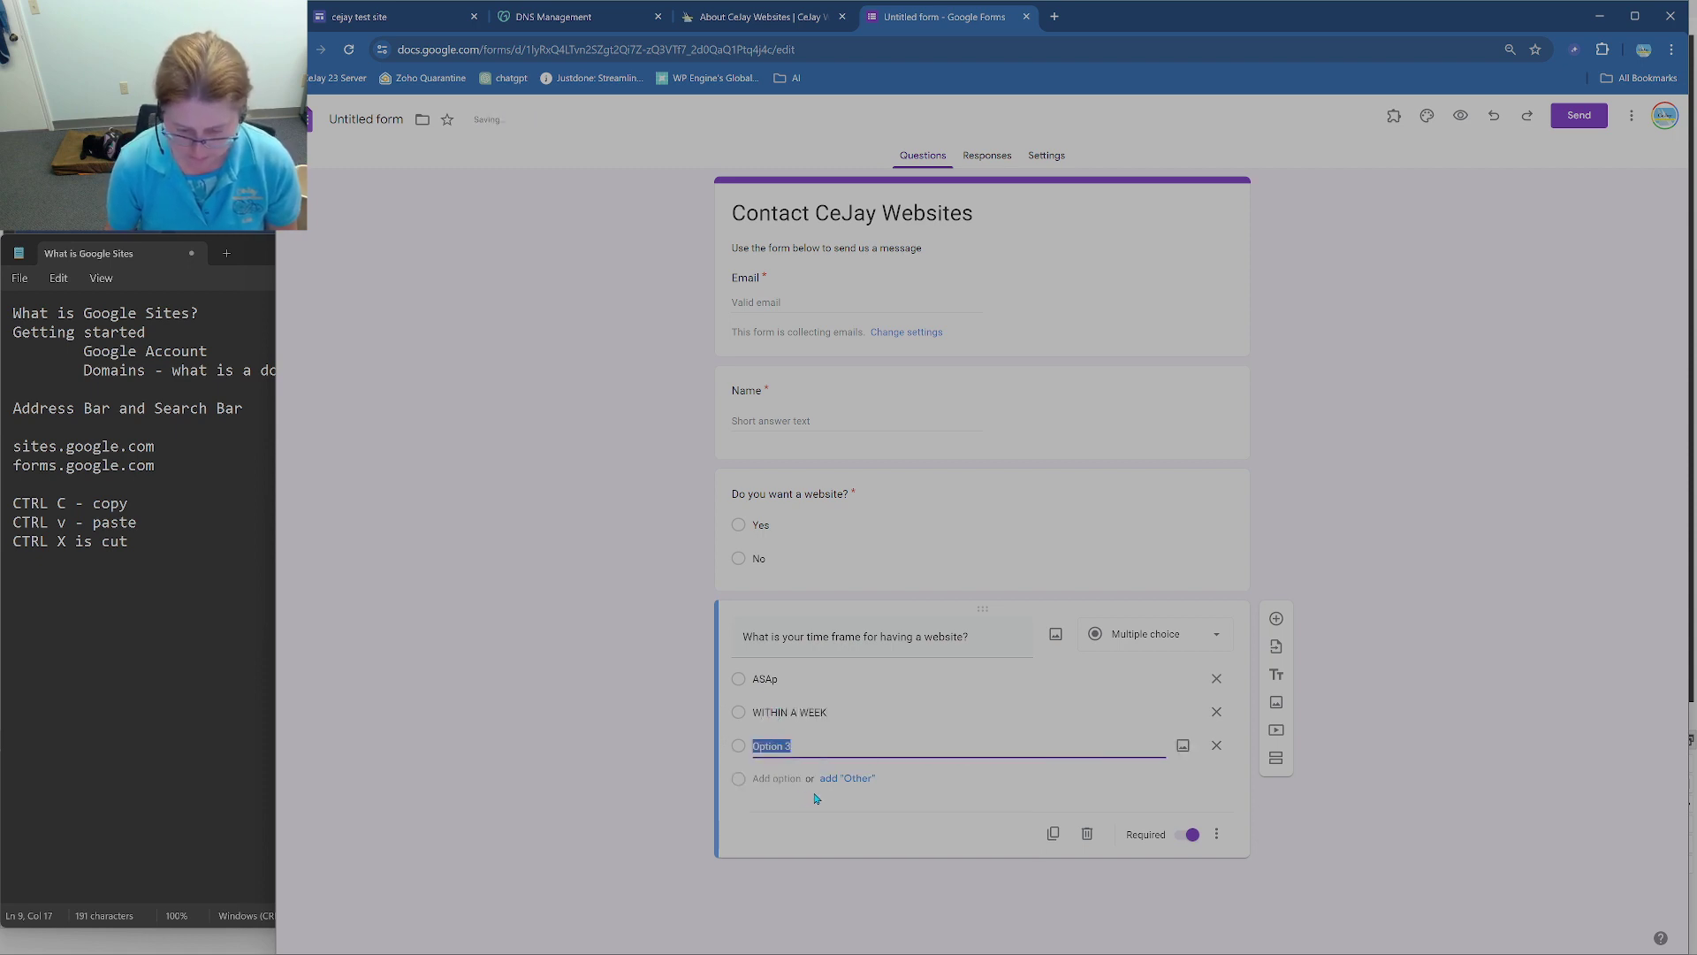
text(1-2 weeks)
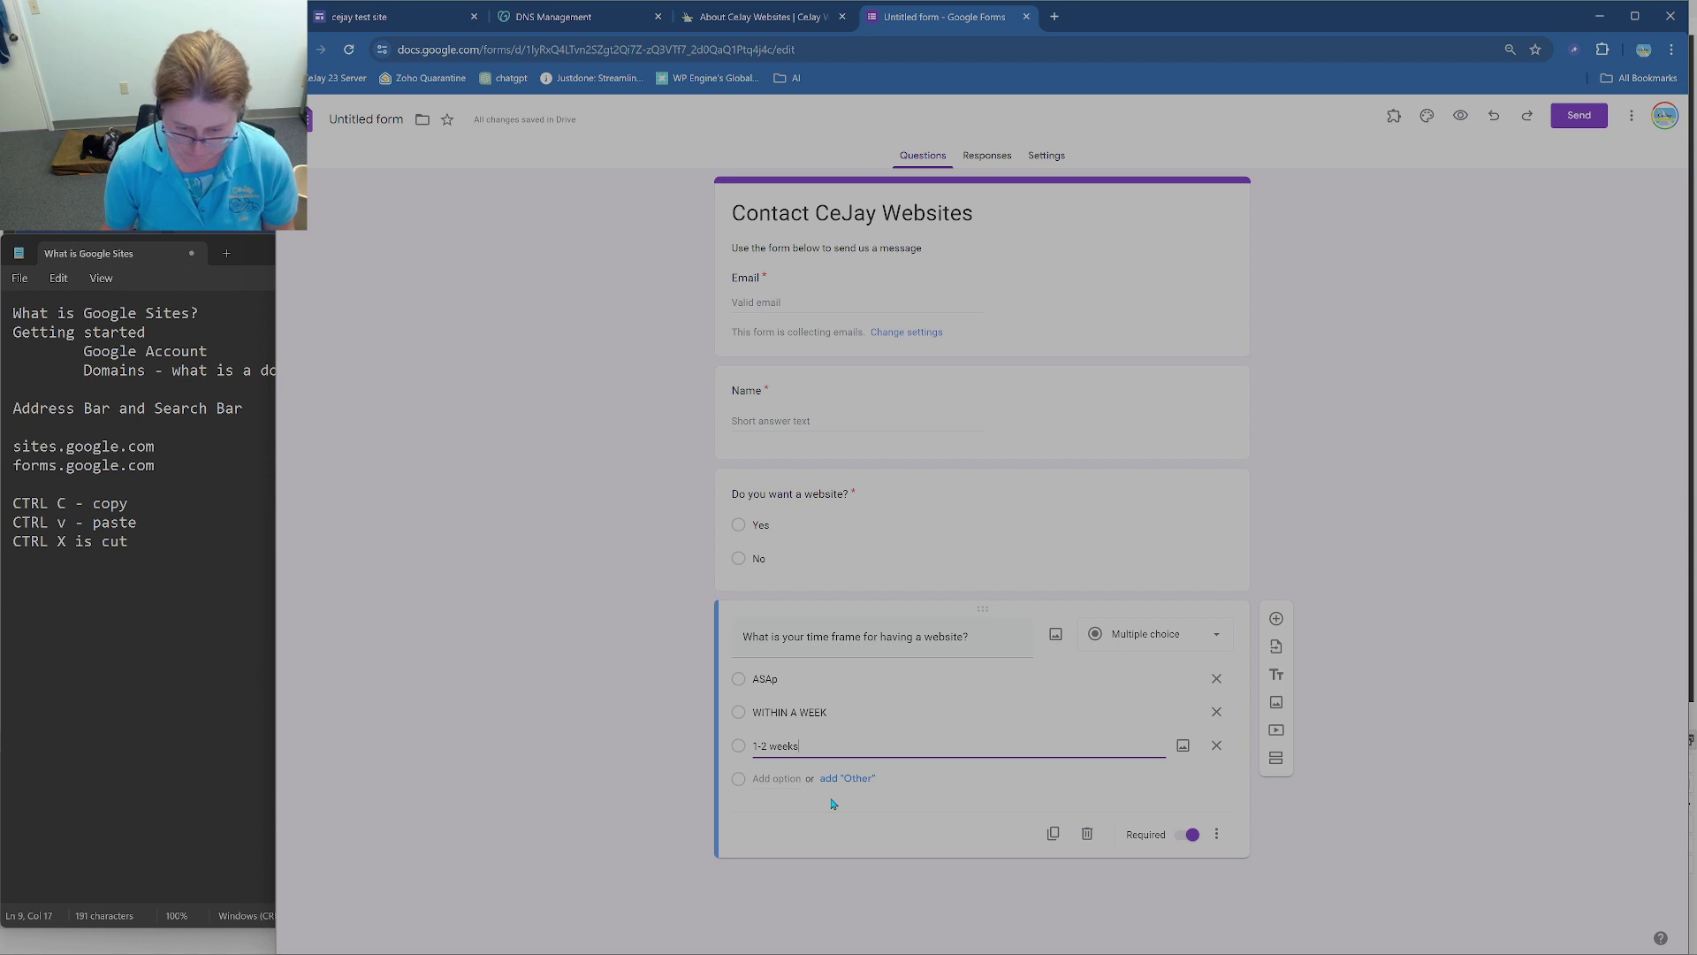
Step: Add the answer options "a month or so" and "I don't know" to the time frame question
click(789, 780)
text(a)
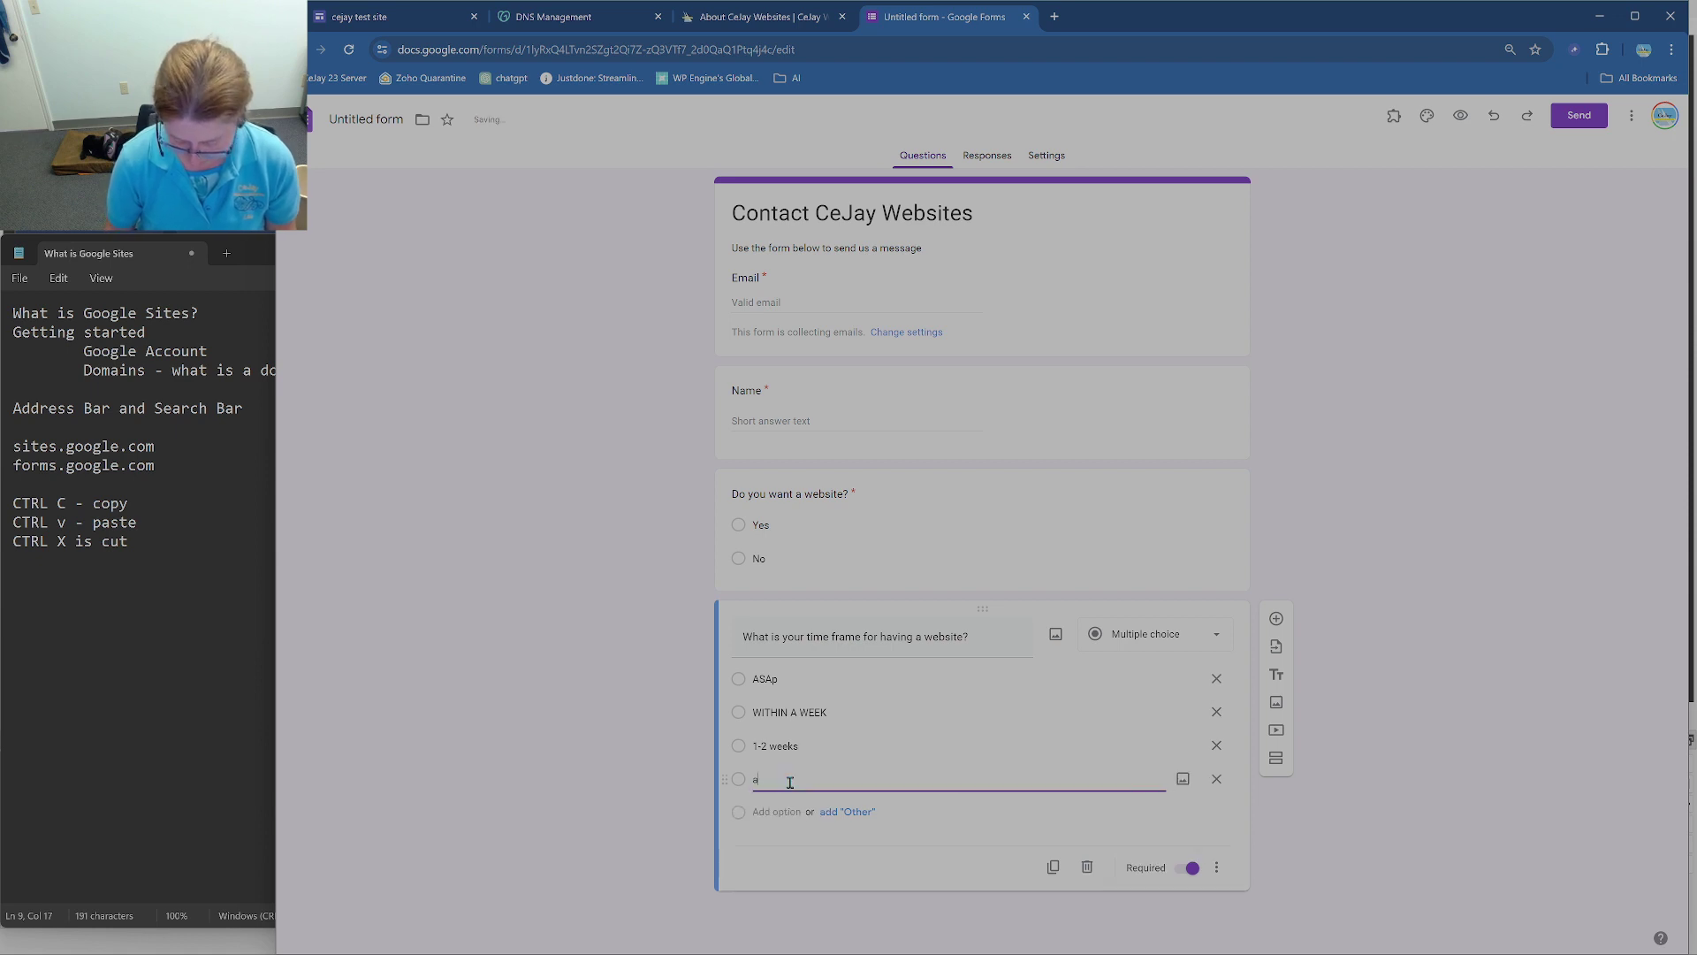
text( month or so)
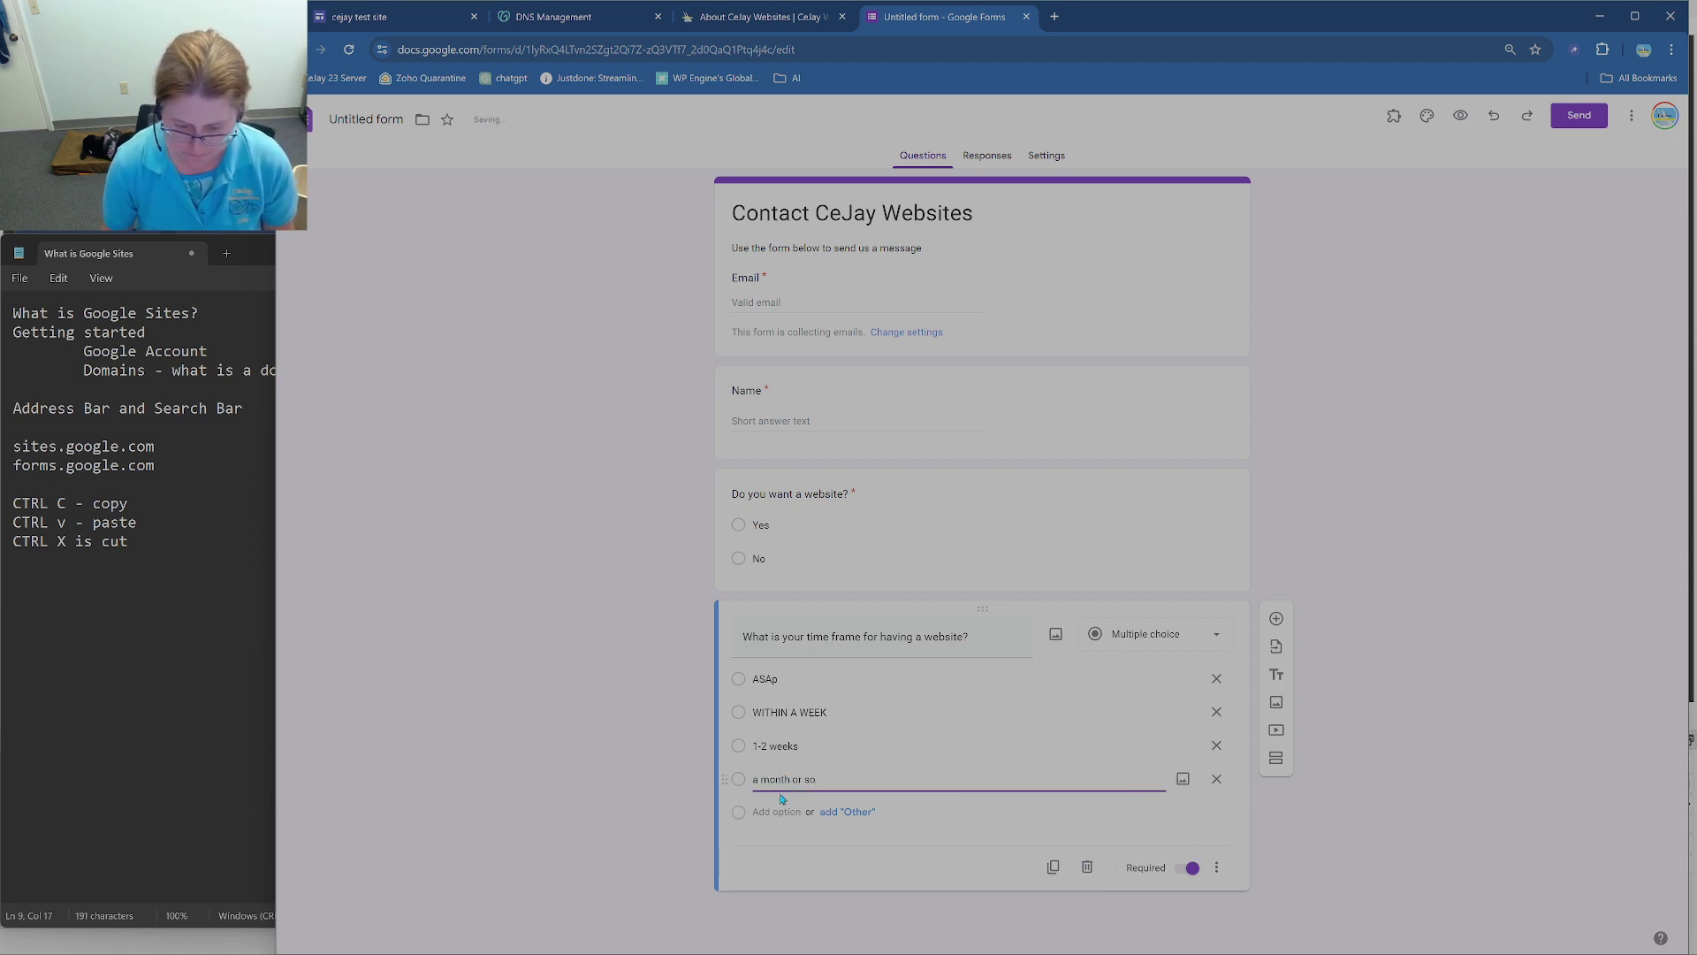
click(782, 812)
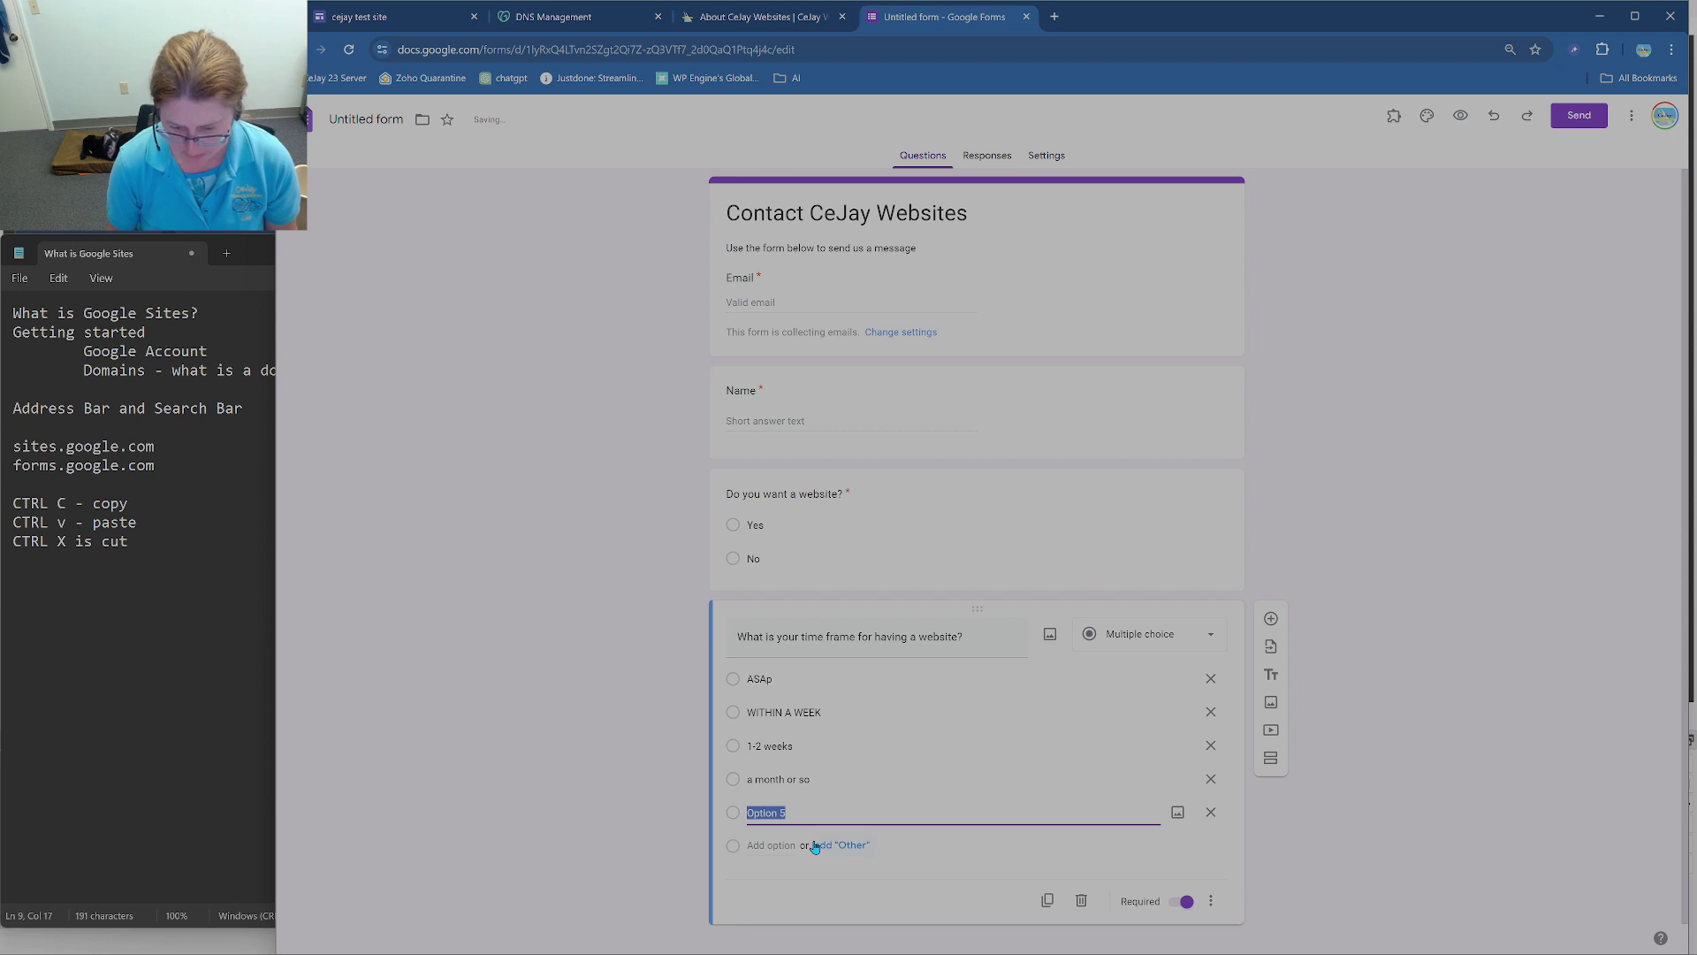
text(I don't know)
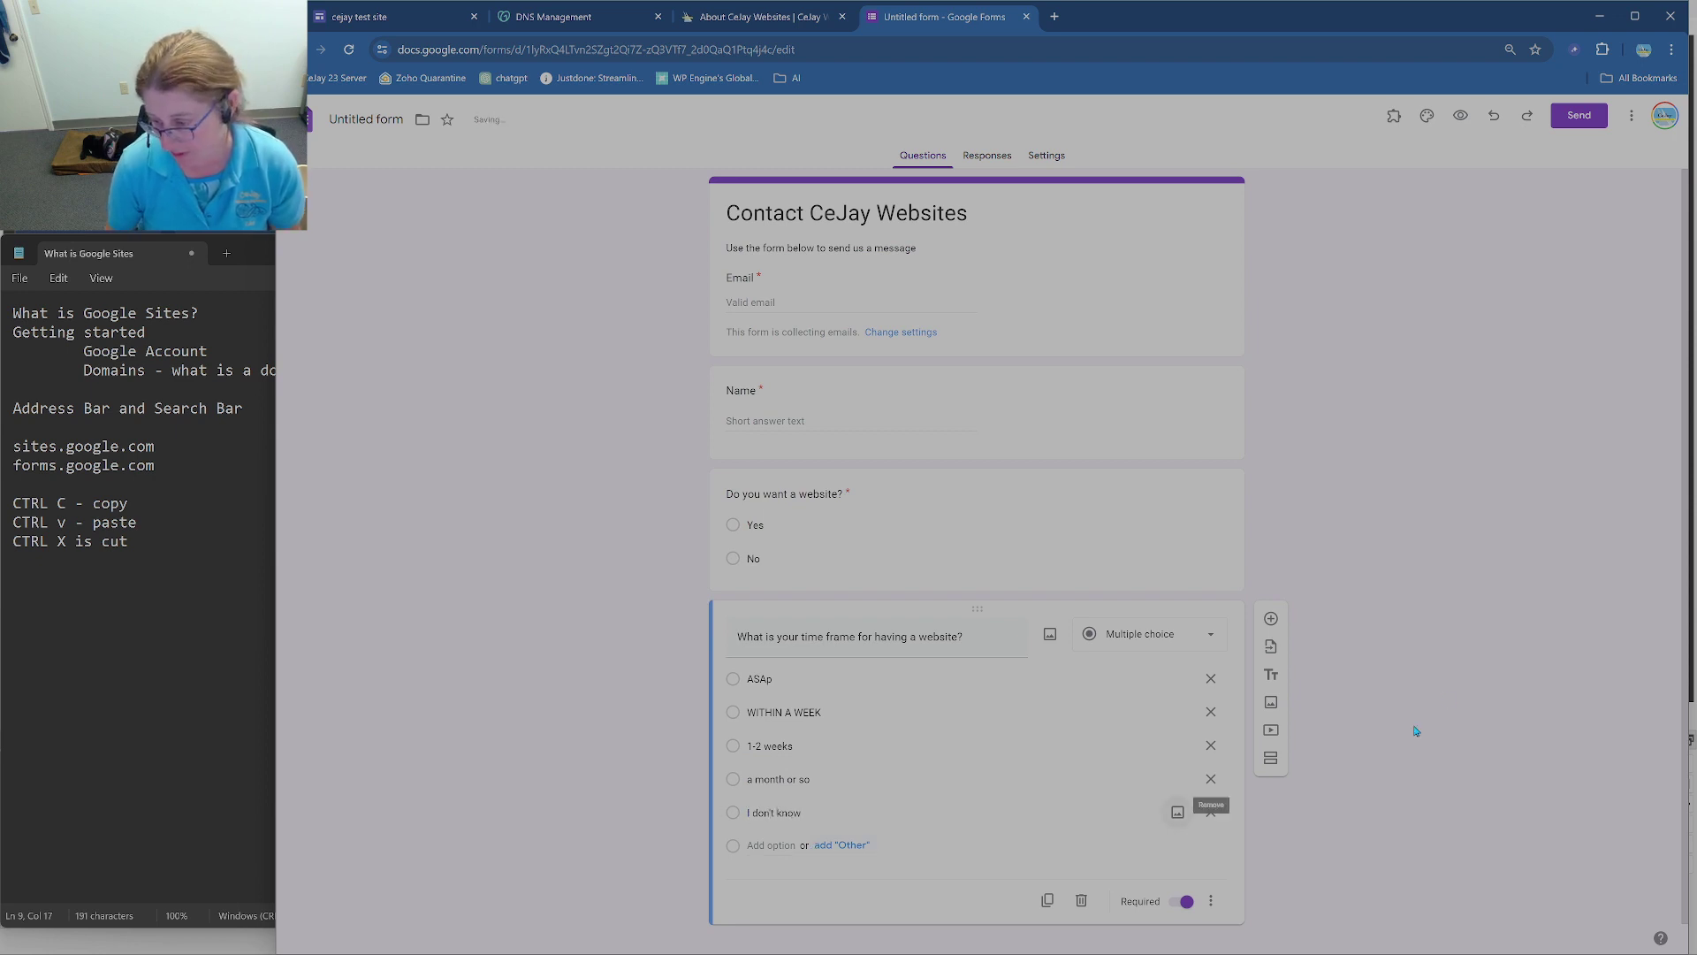
Step: Turn on email notifications for new responses to the form
click(979, 160)
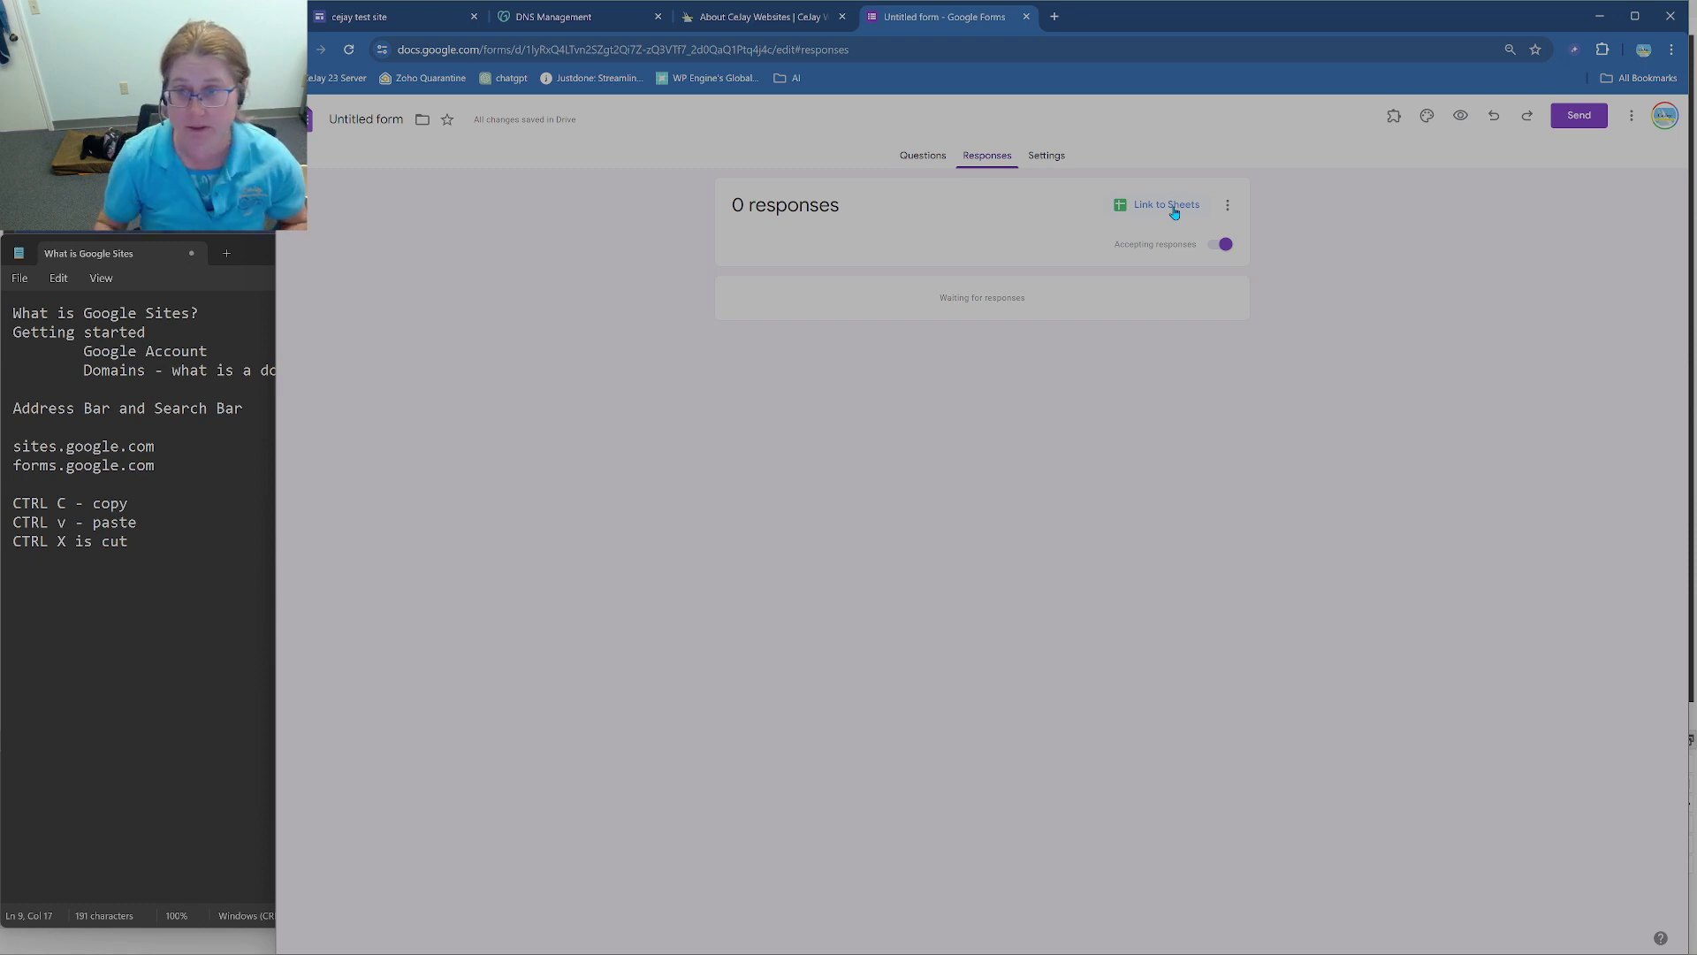
click(1230, 207)
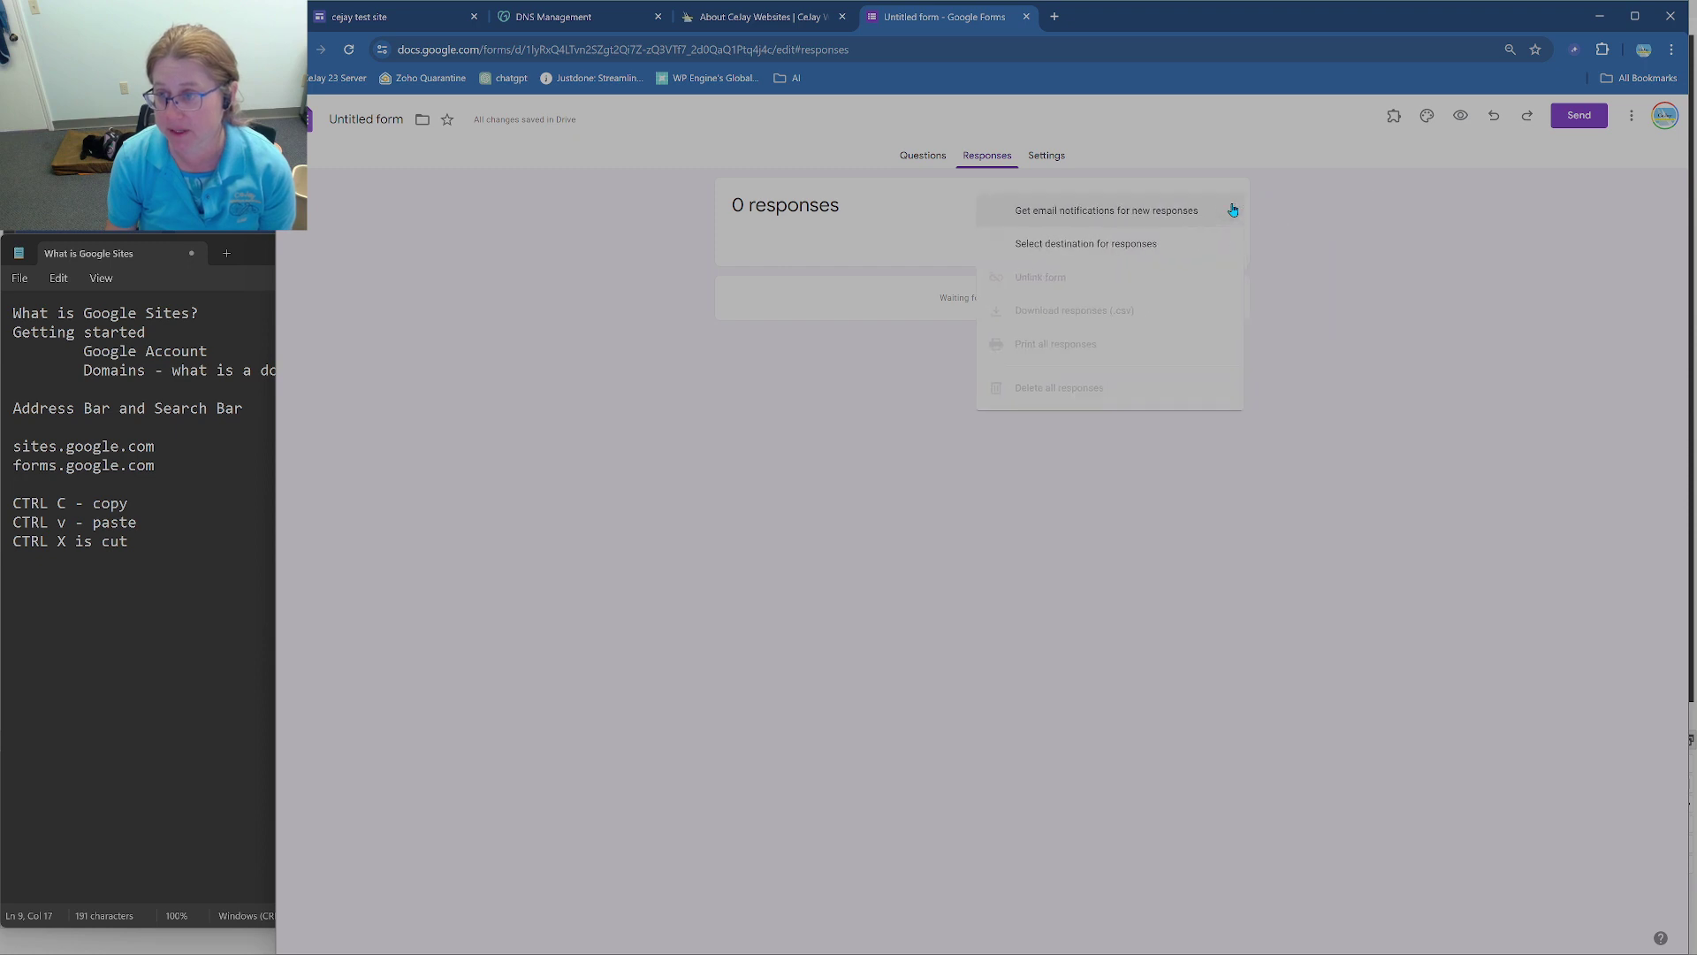
click(1062, 214)
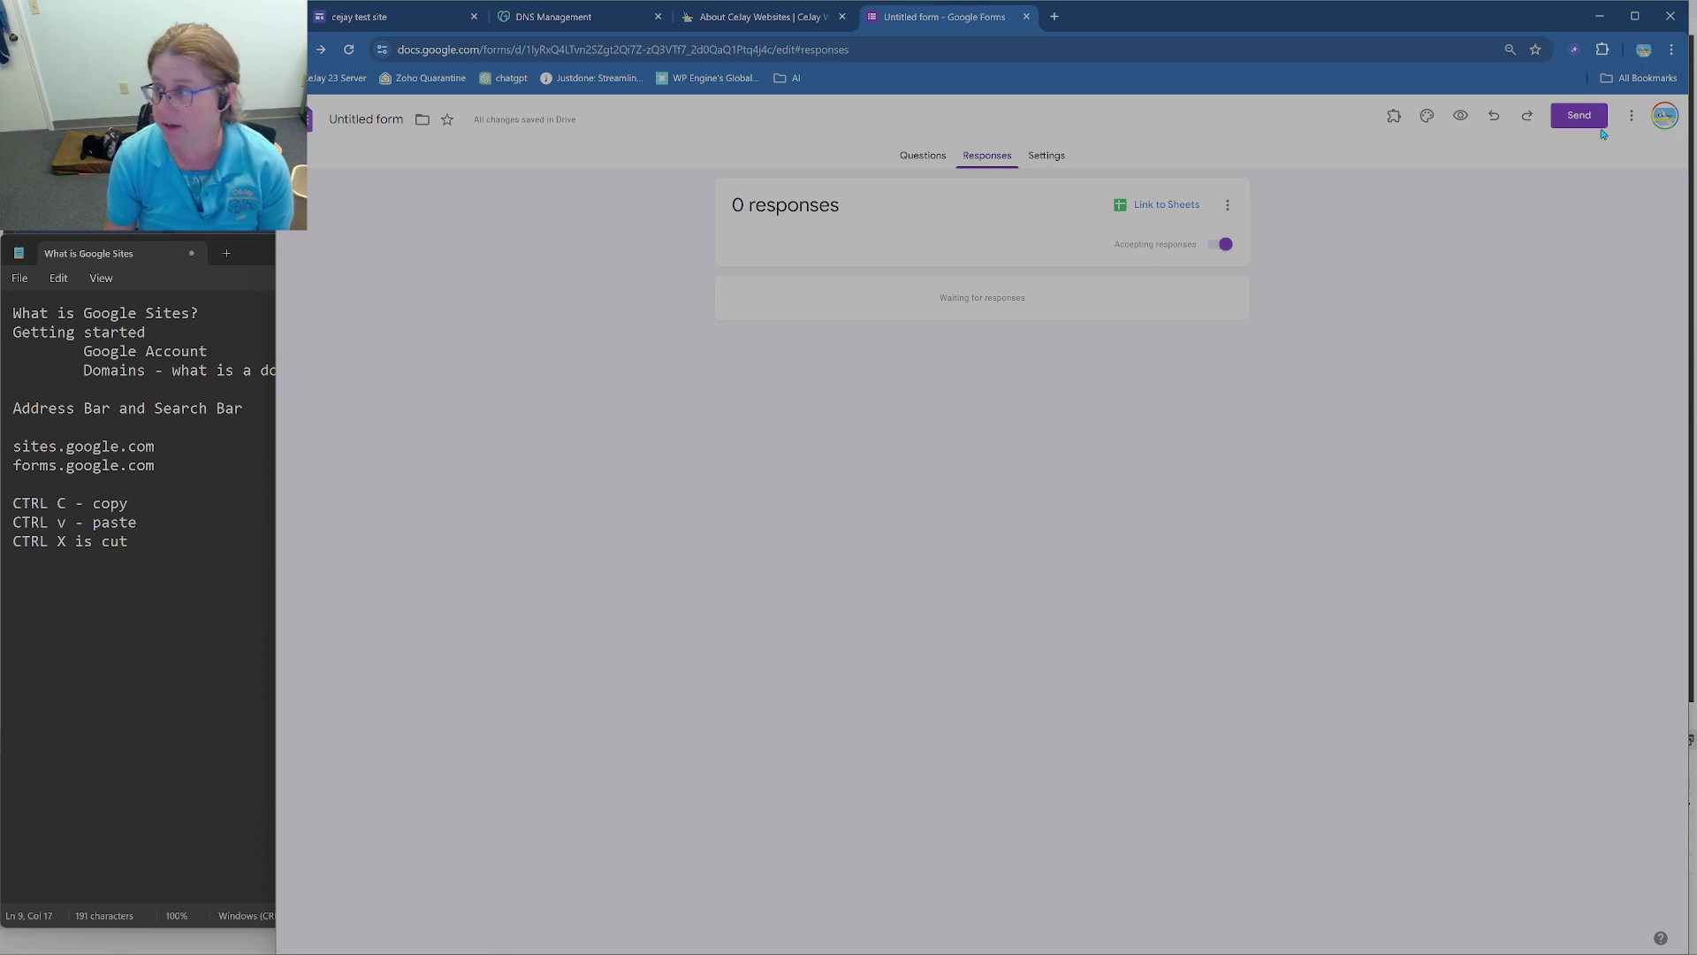
Step: Check which Google account email address is signed in to the form
click(1663, 123)
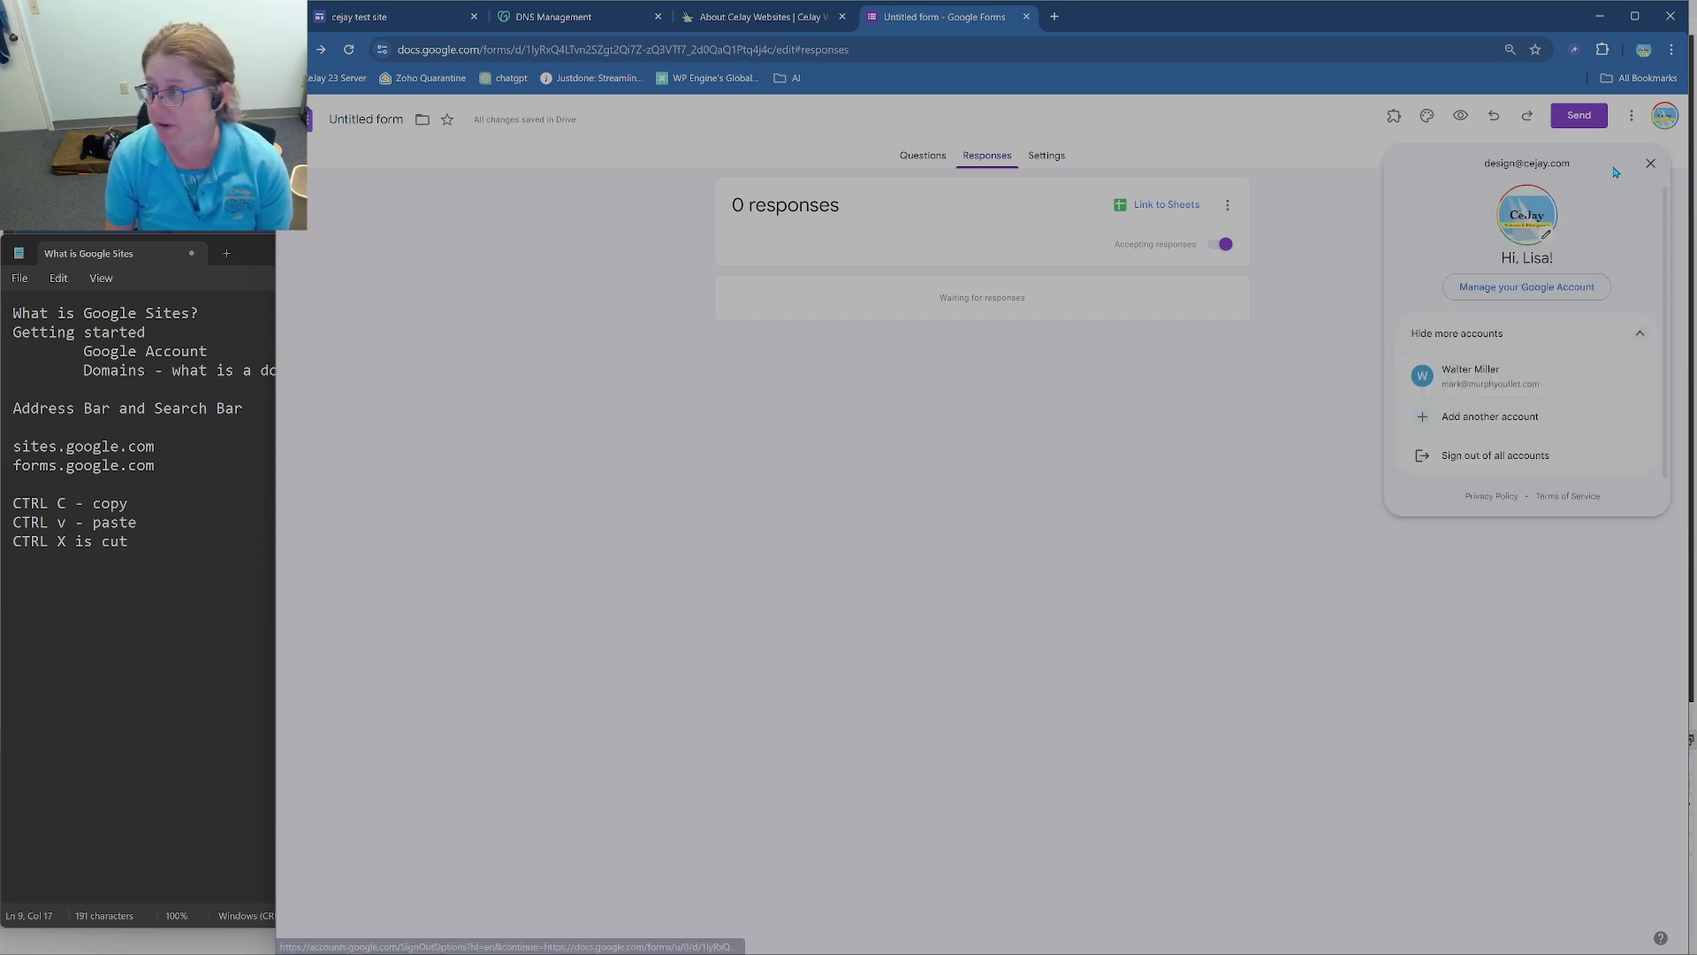
drag(1578, 173, 1478, 177)
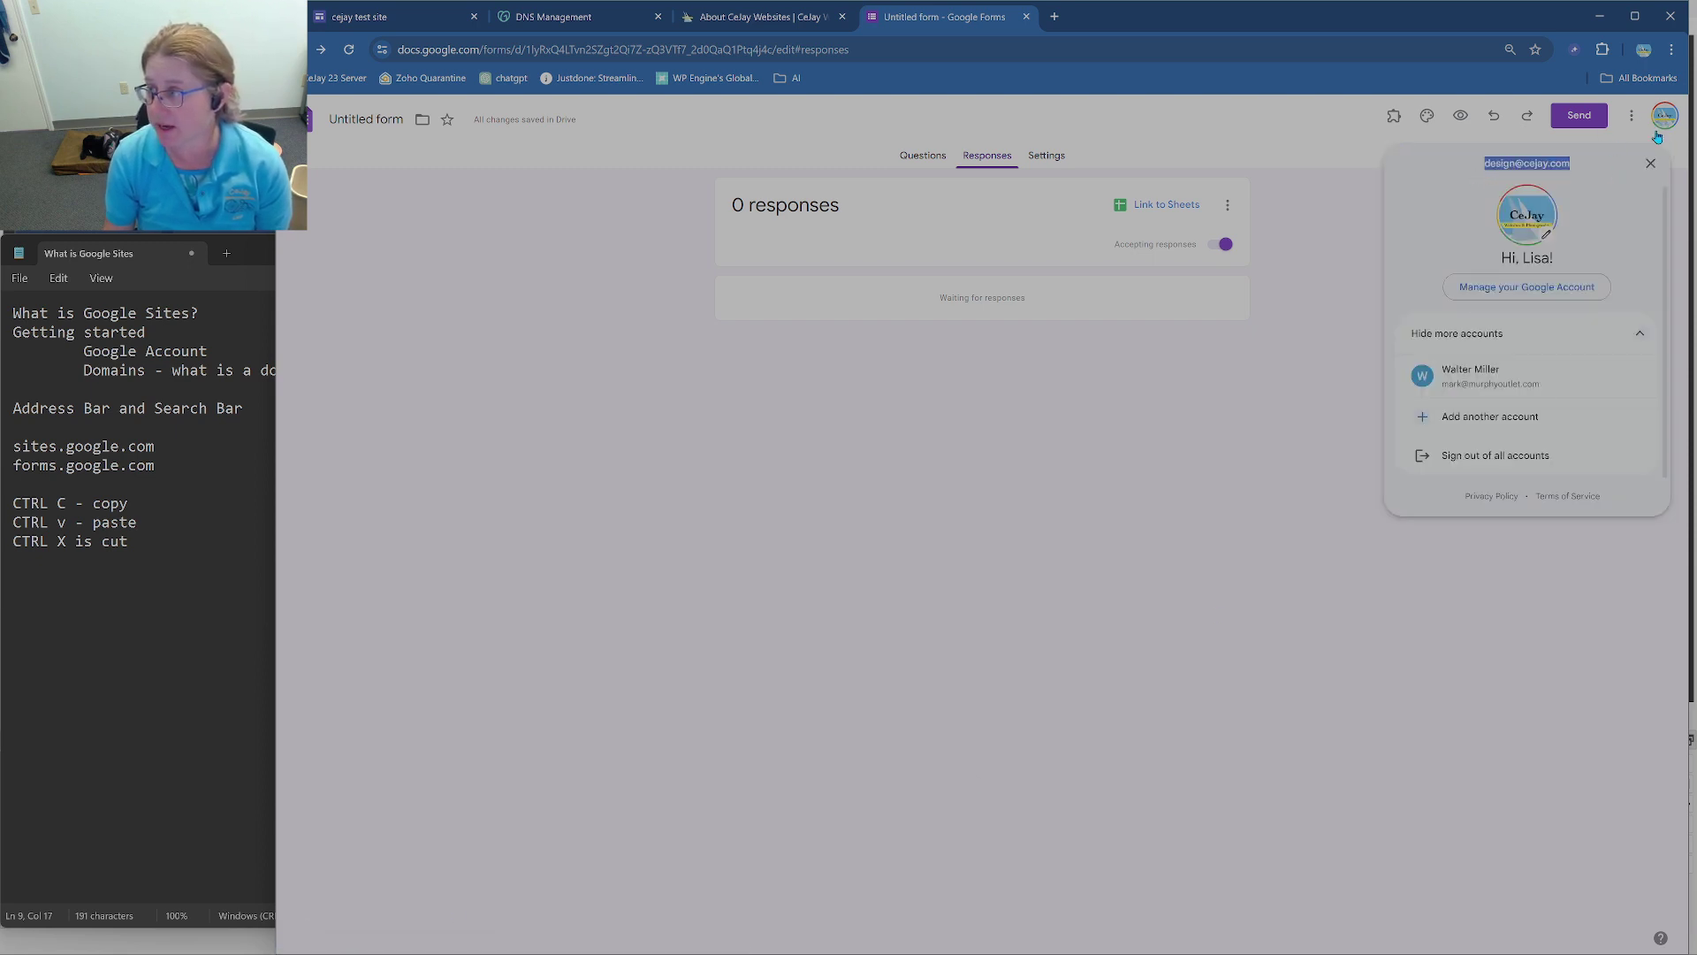
click(1342, 444)
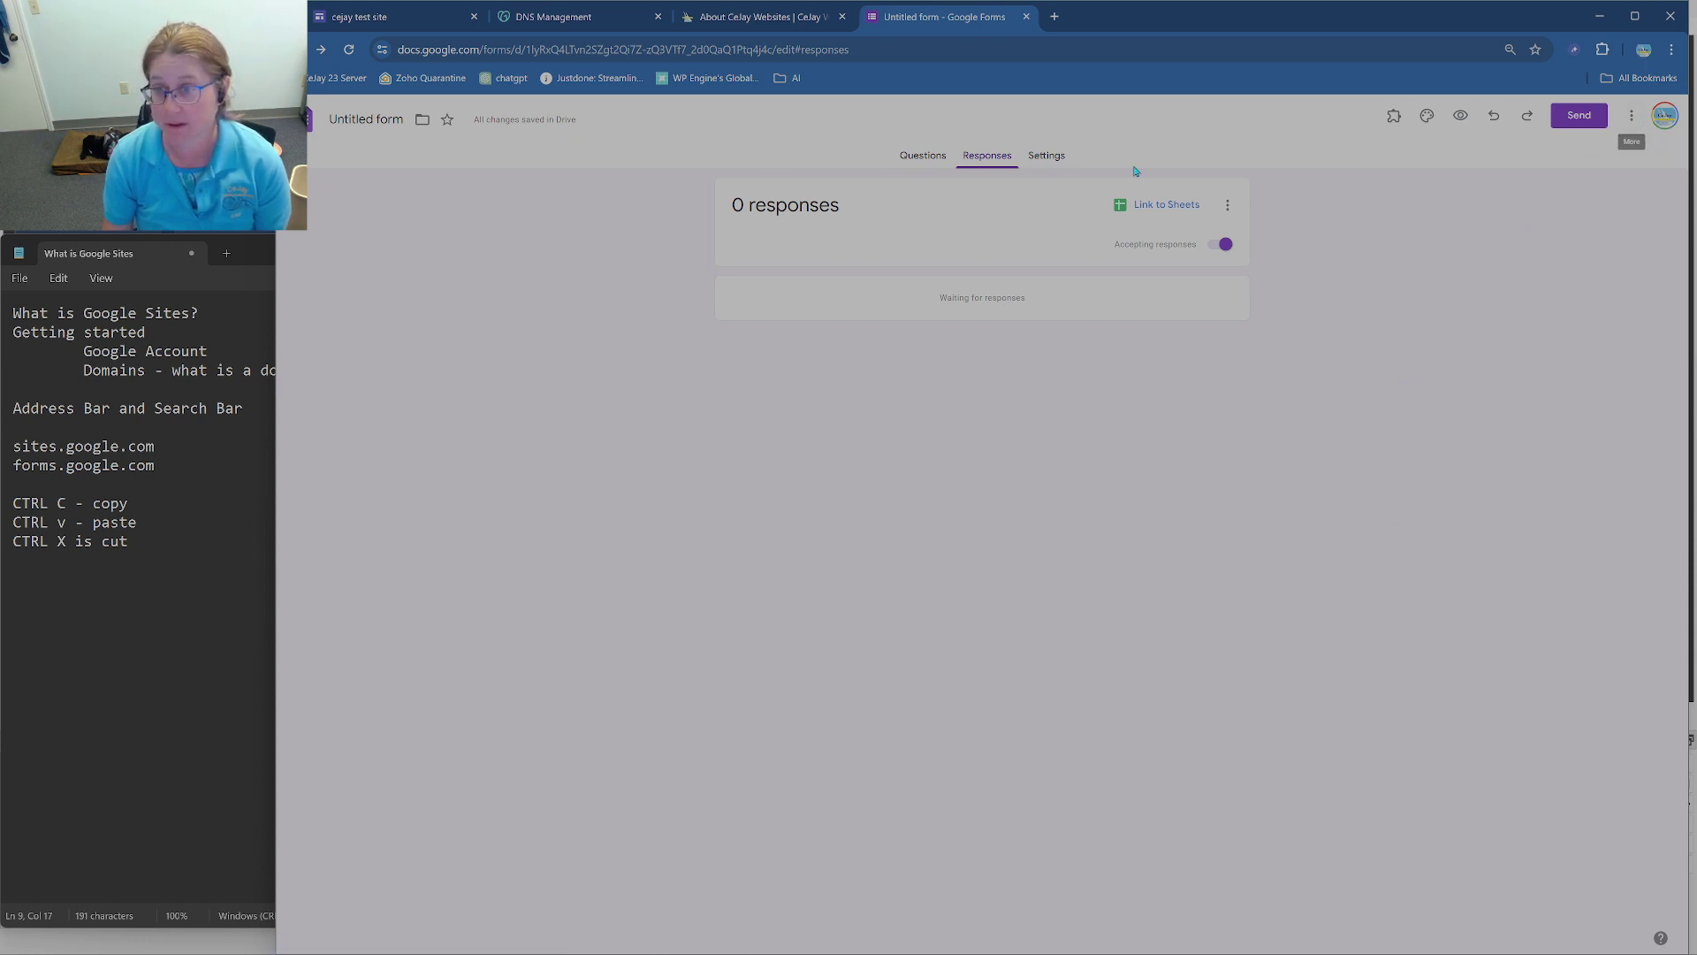
Step: View the form's settings and rename the untitled form file "Contact CeJay Websites"
click(1057, 166)
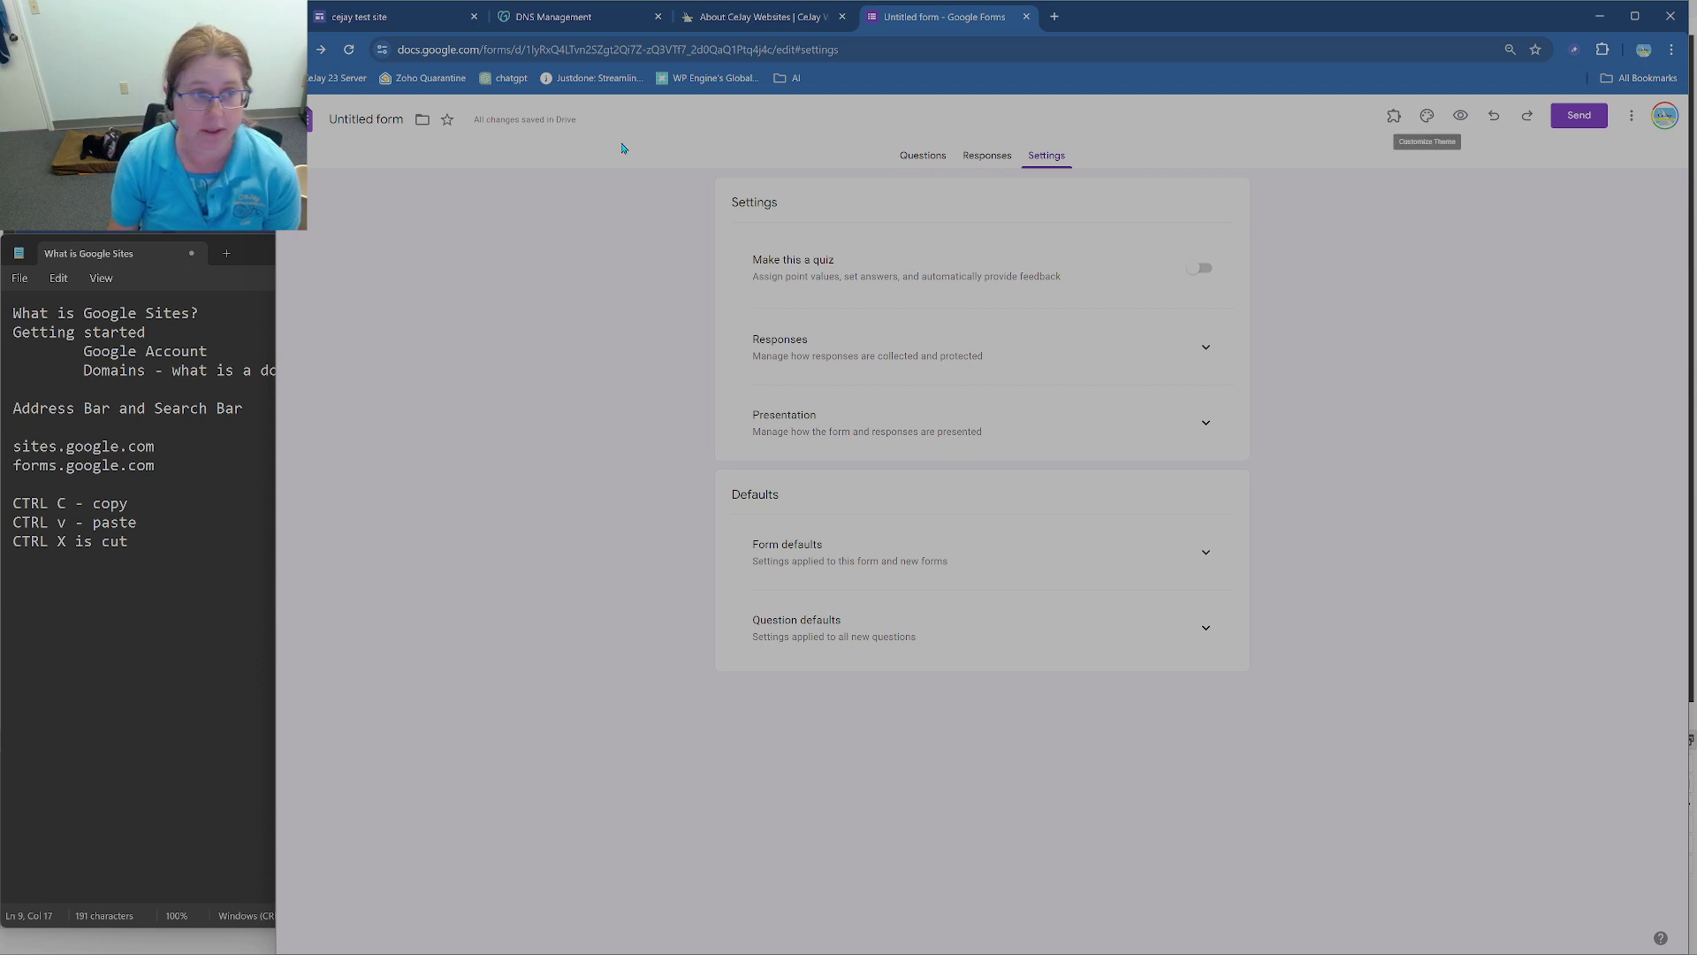
click(387, 129)
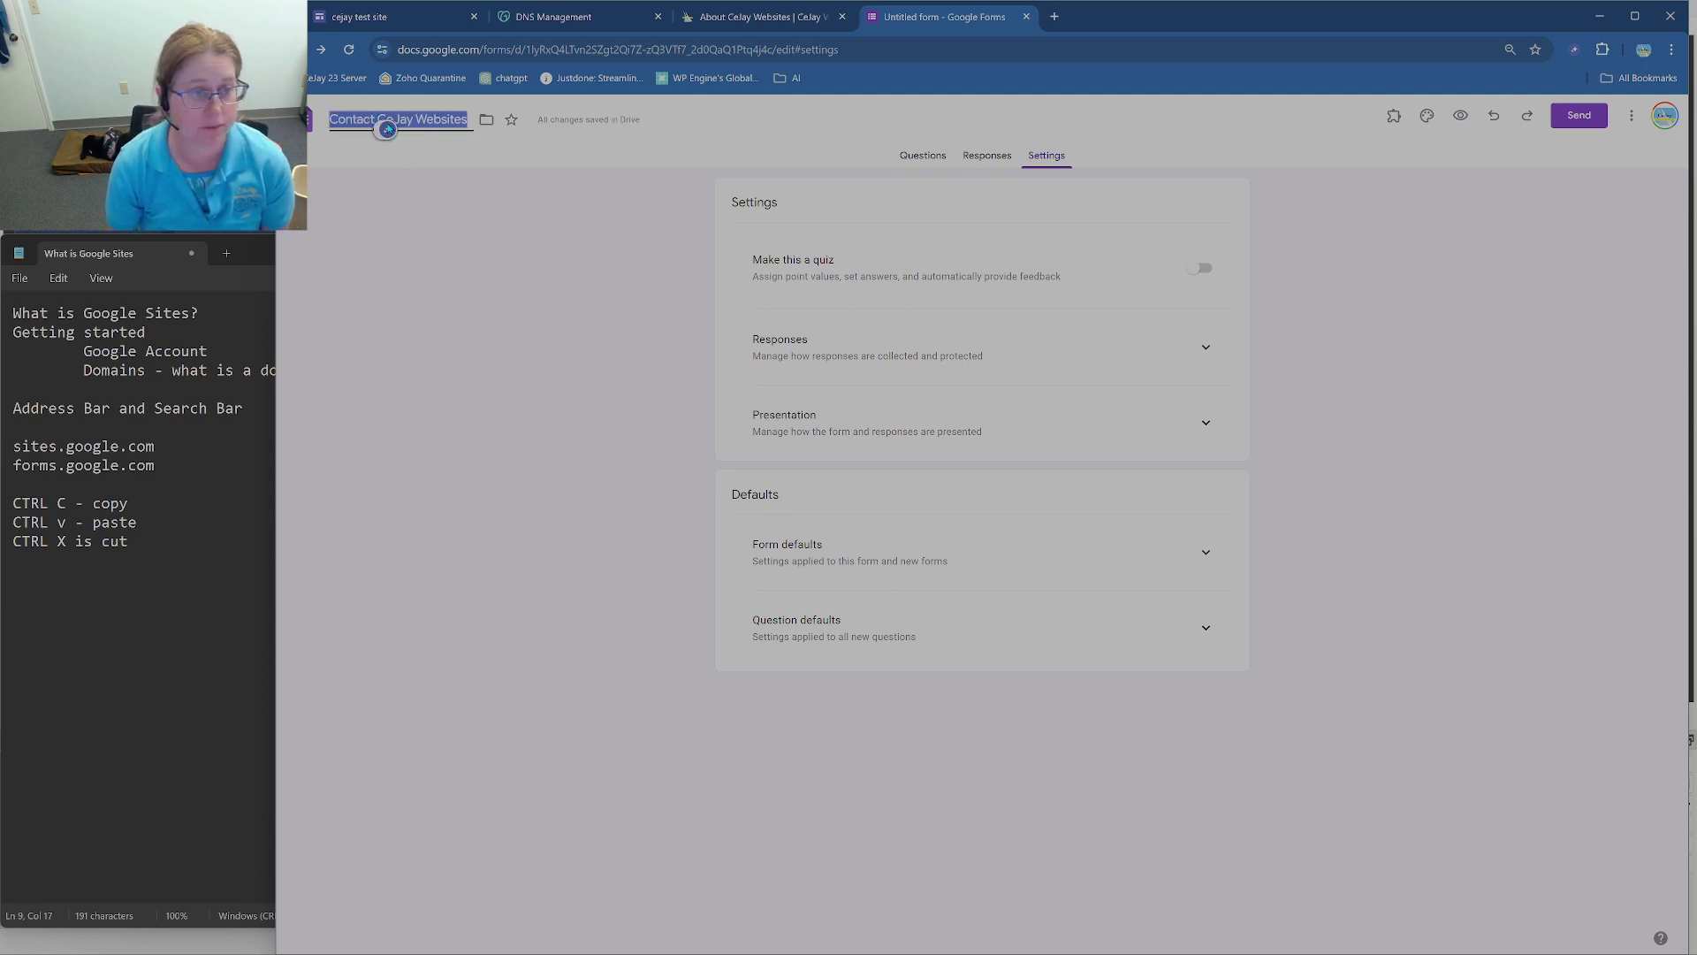
click(450, 383)
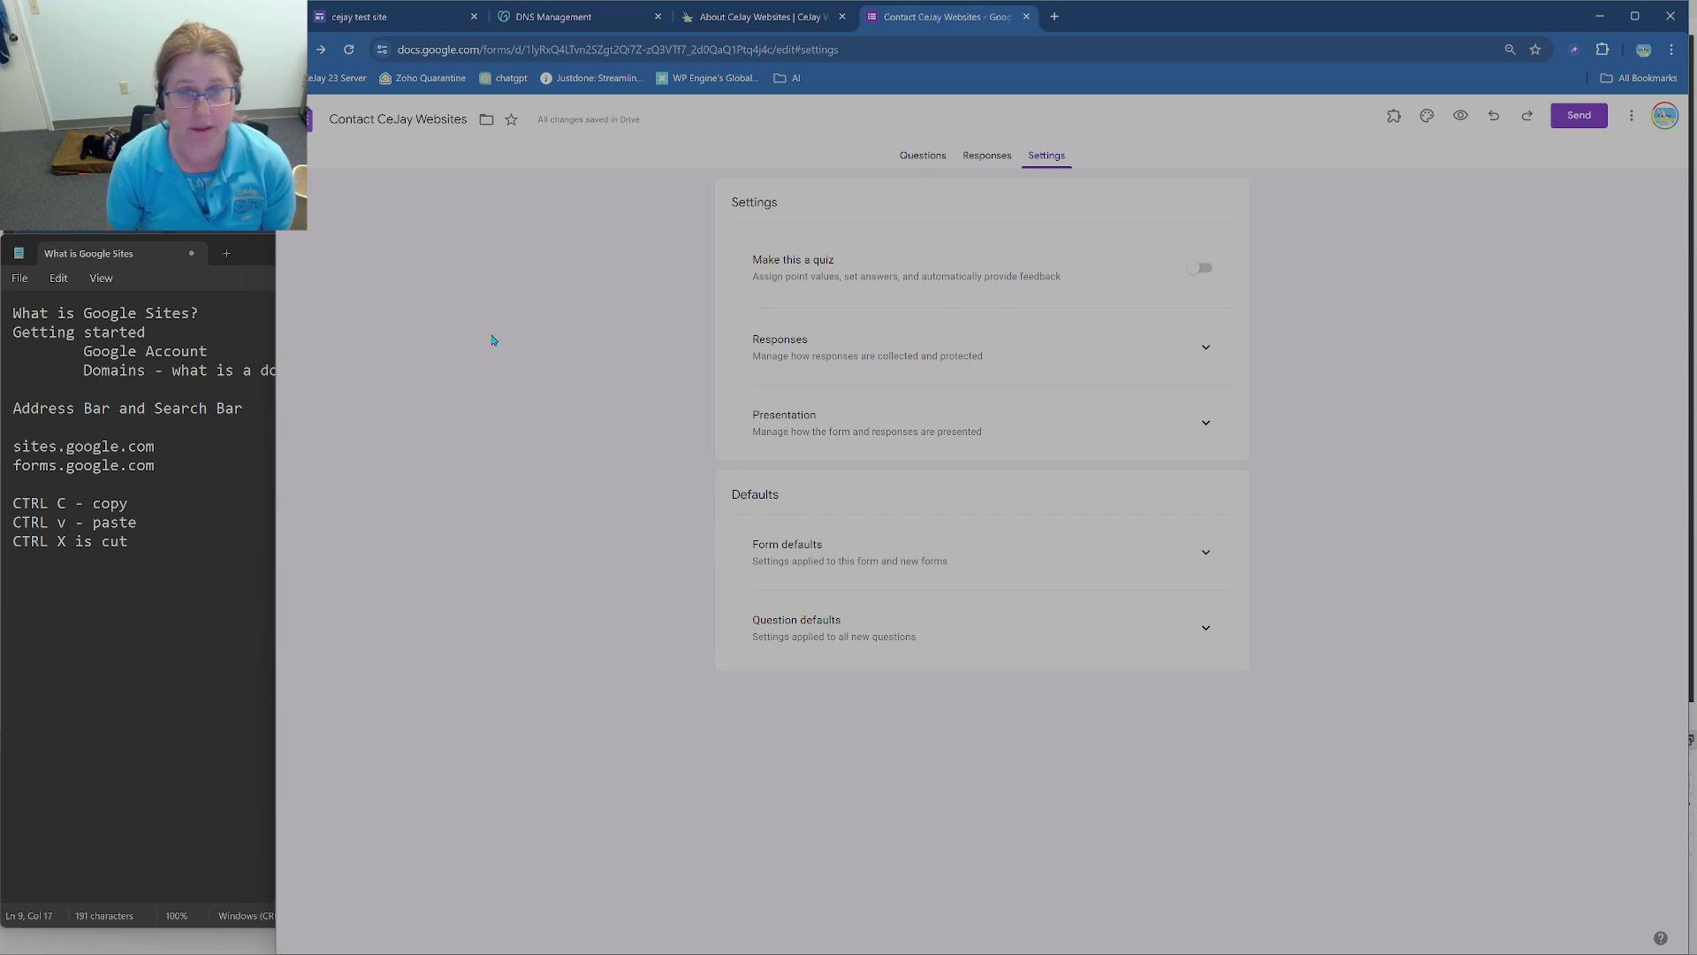
Step: Close the finished form and return to the cejay test site editor
click(1026, 17)
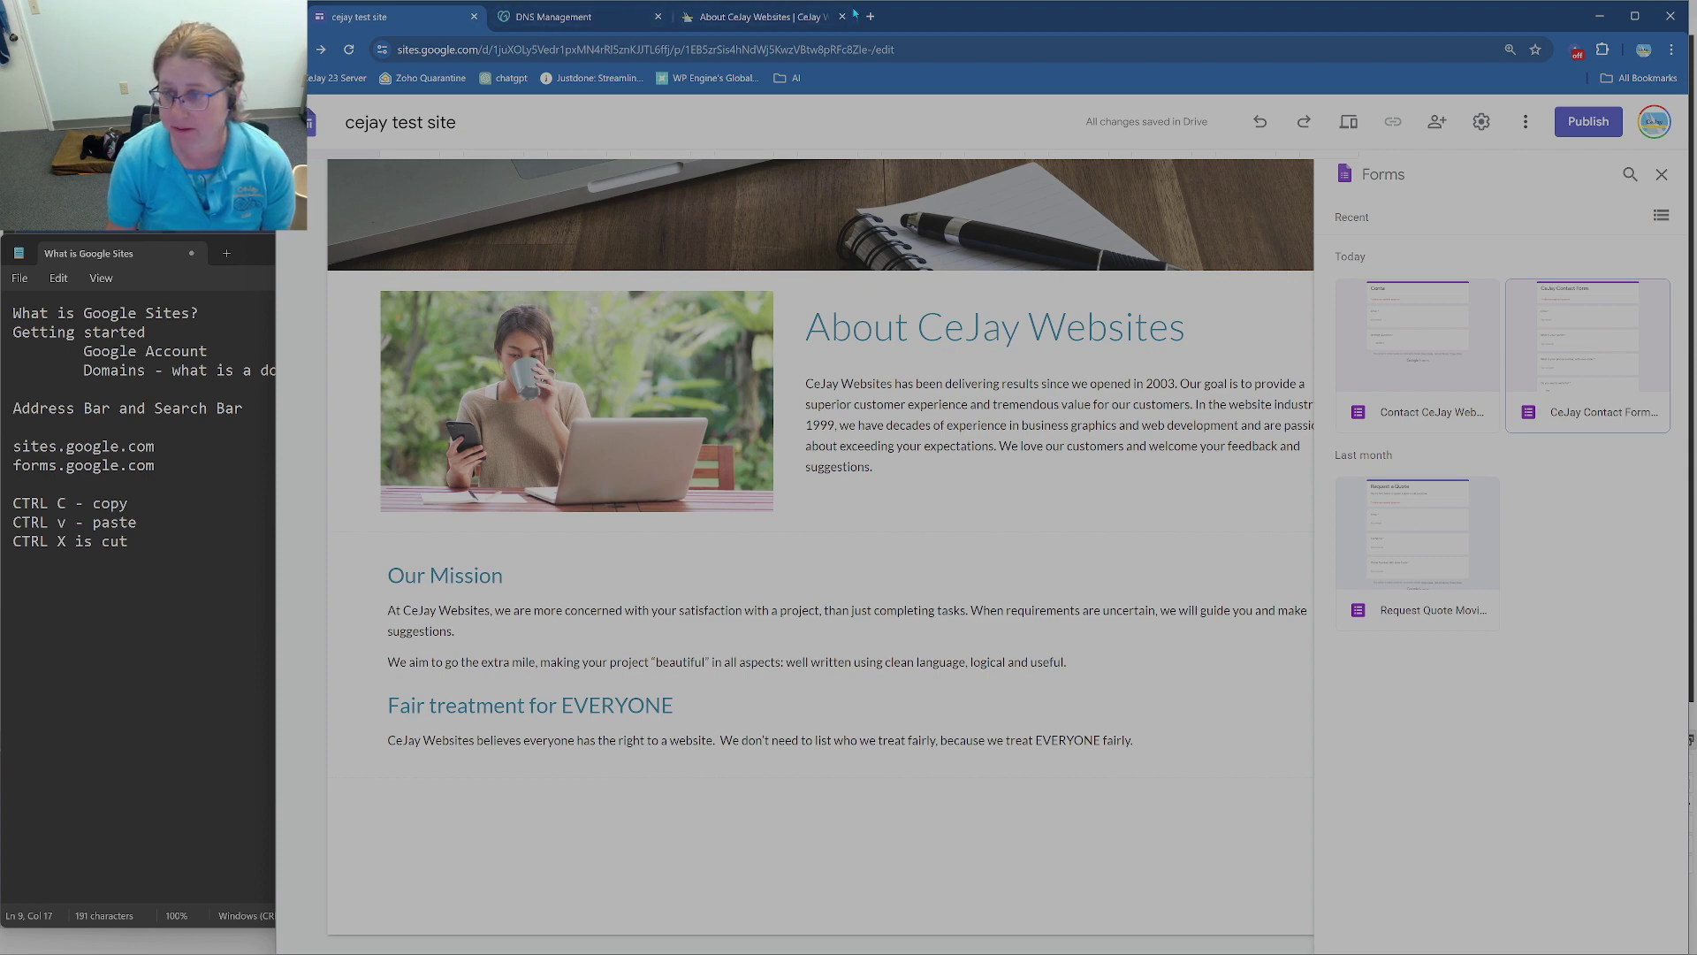
click(772, 24)
click(558, 18)
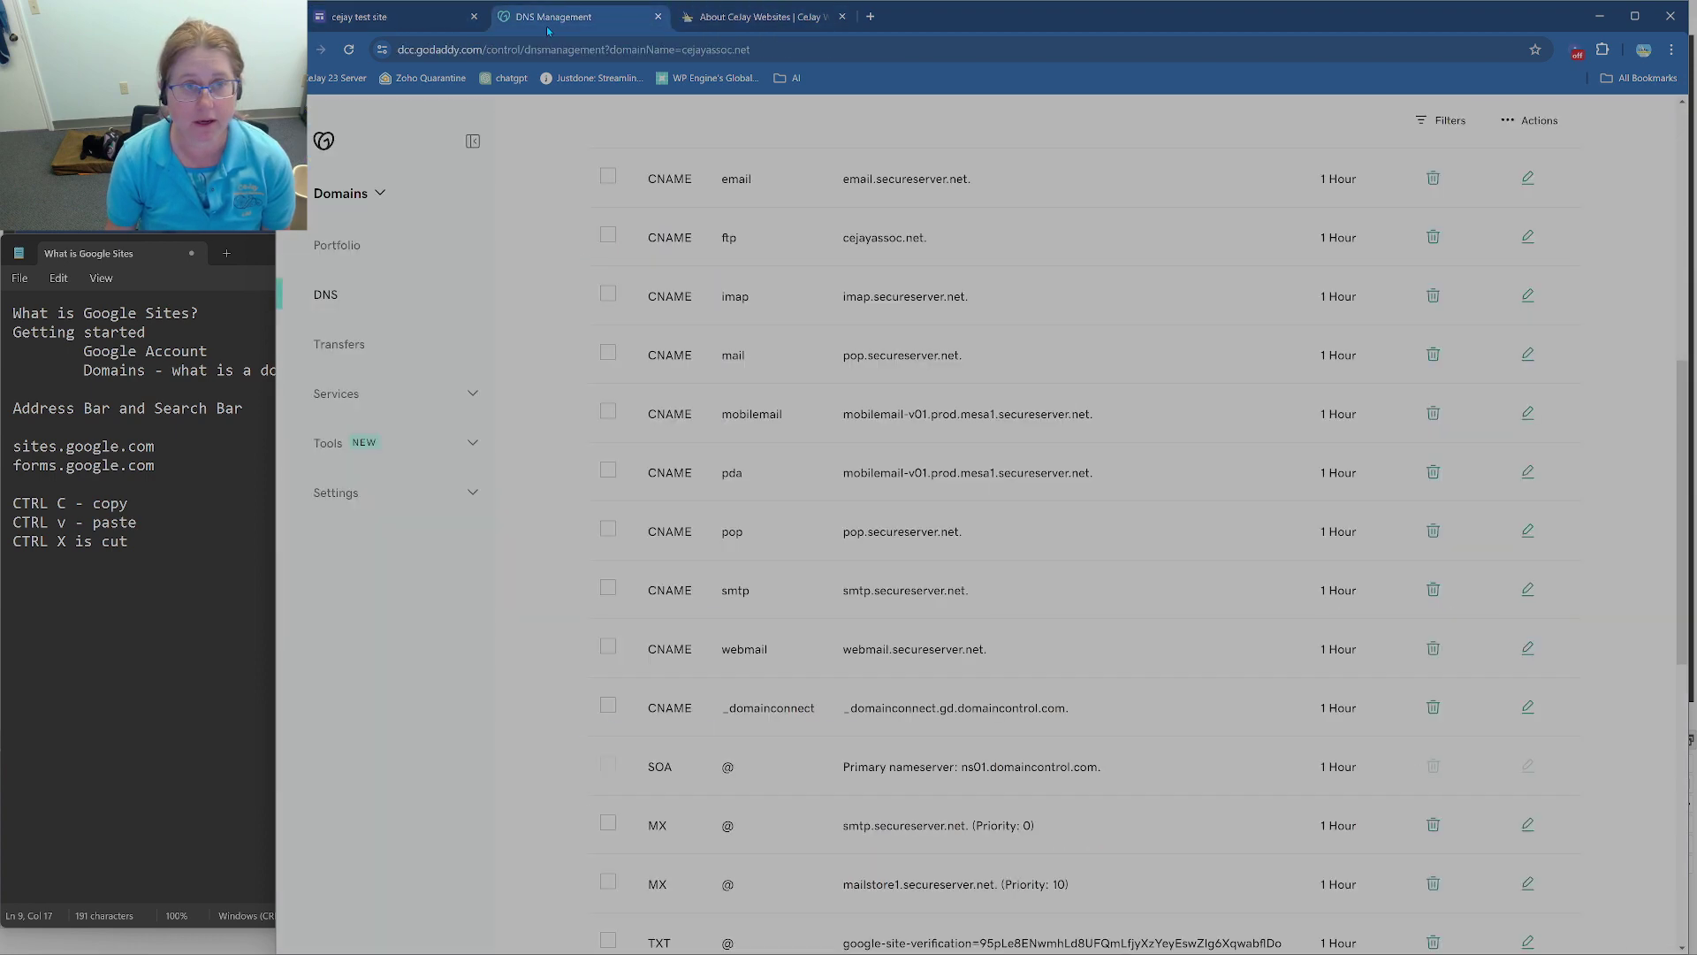
click(419, 20)
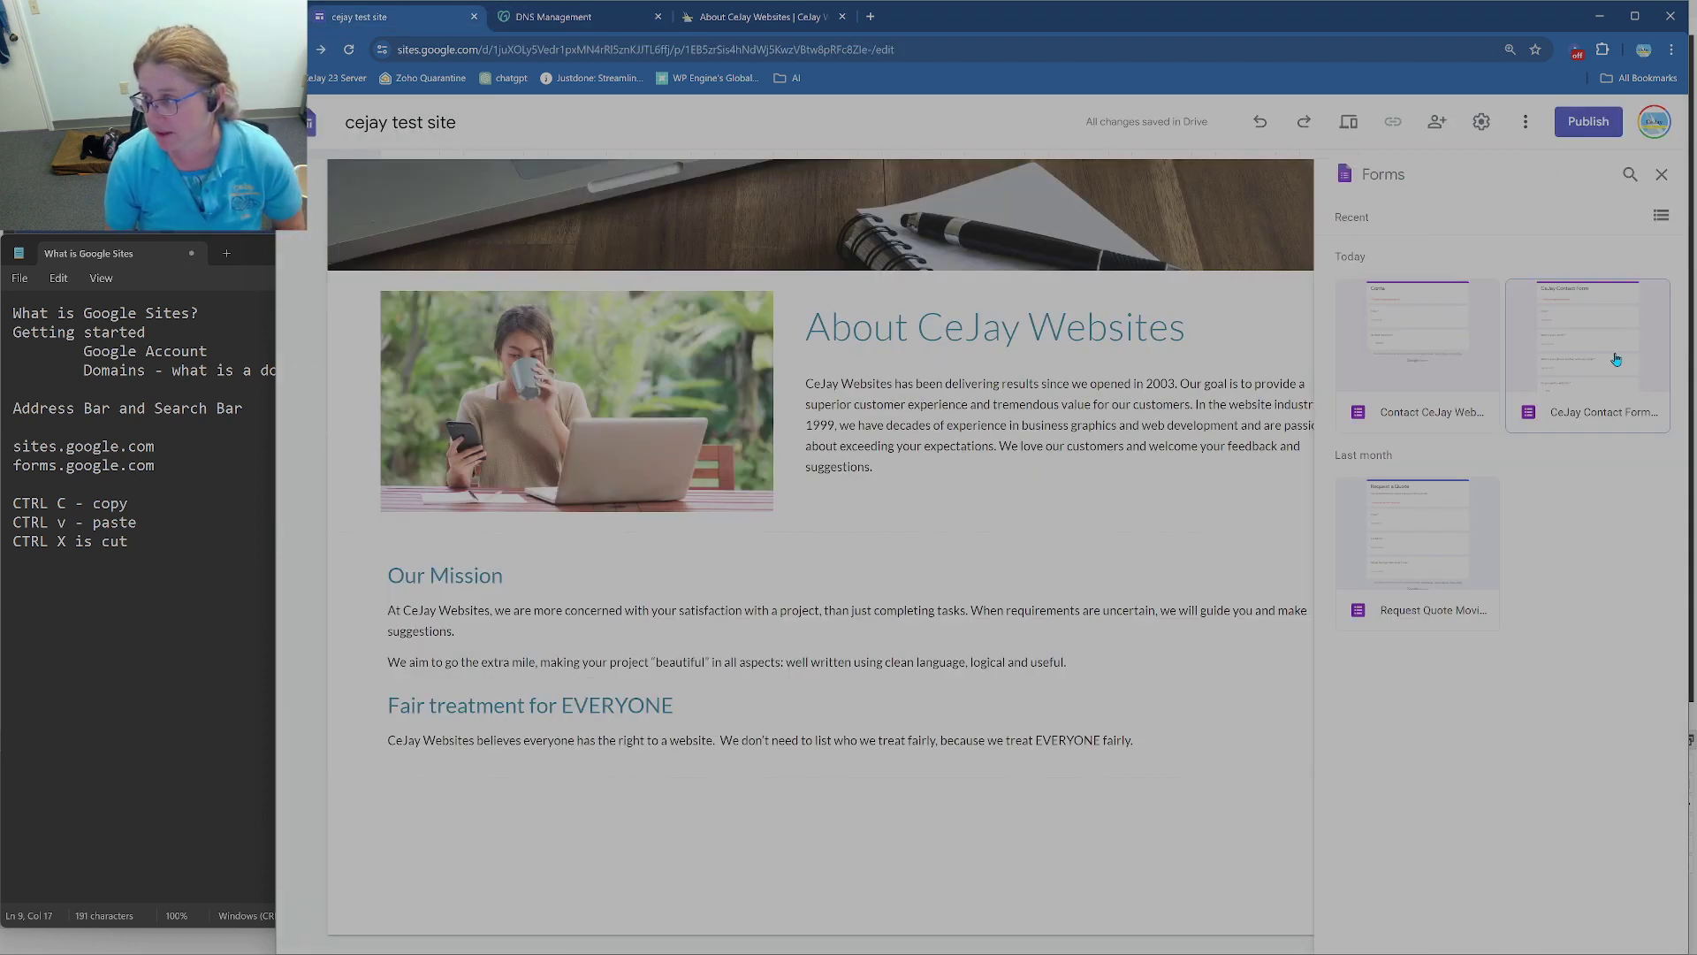
Step: Reload the list of available forms and insert the Contact CeJay Websites form into the About Us page
click(1662, 177)
click(1547, 898)
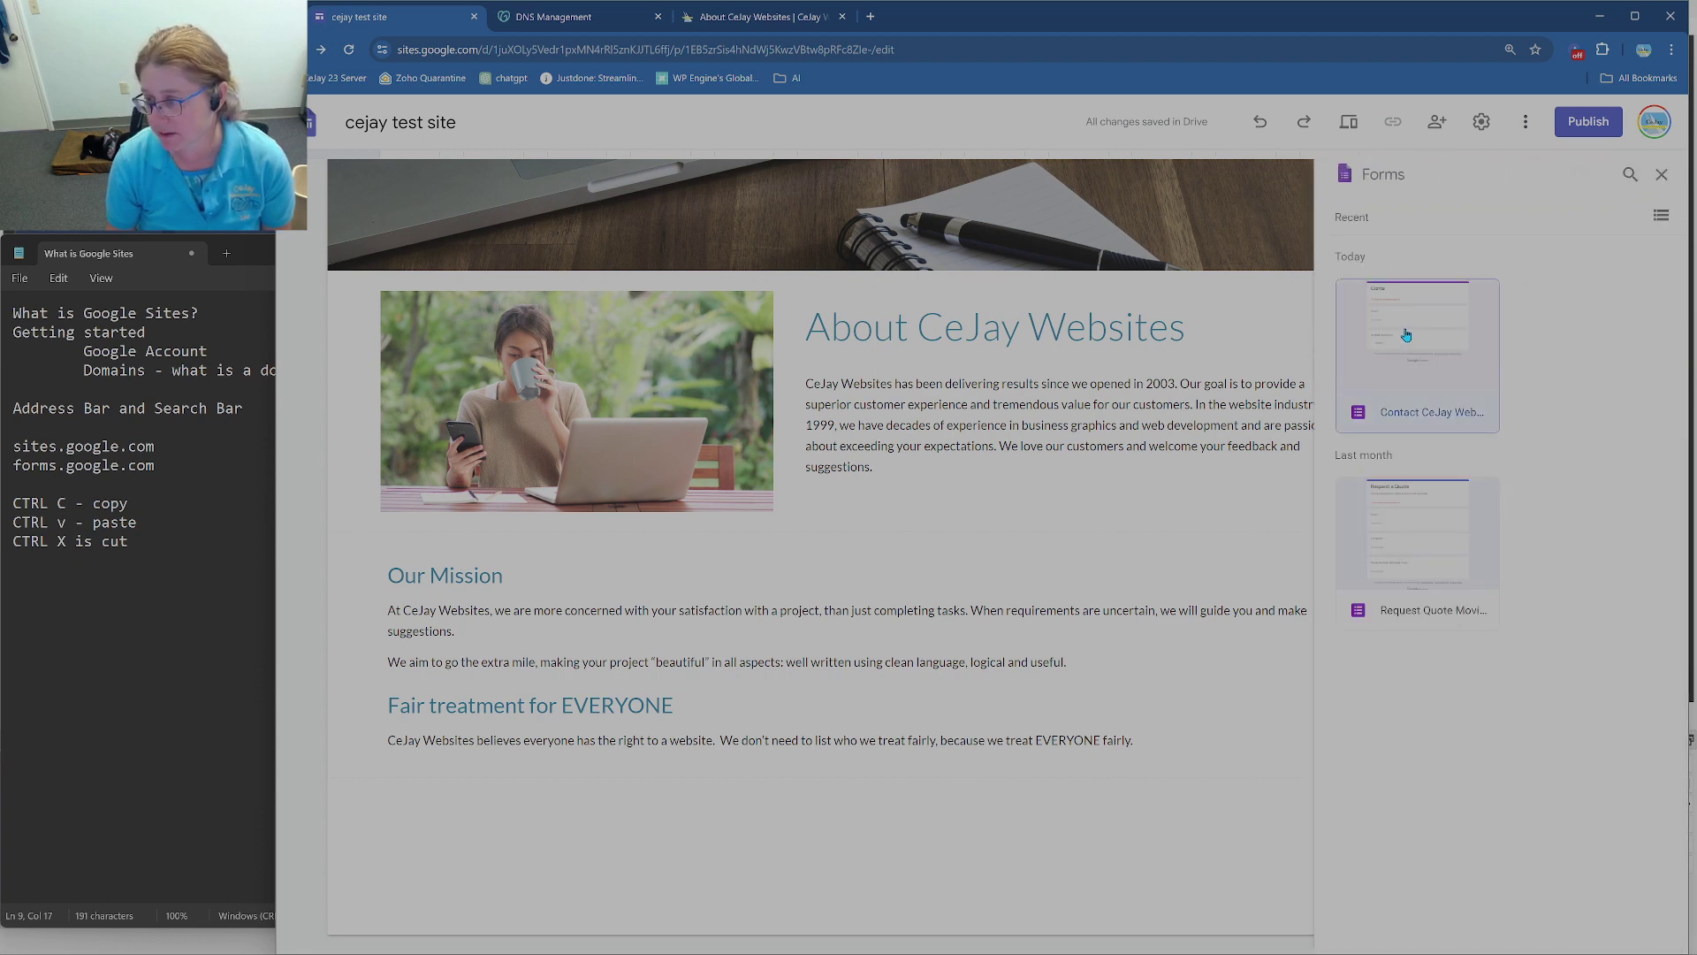
click(1406, 334)
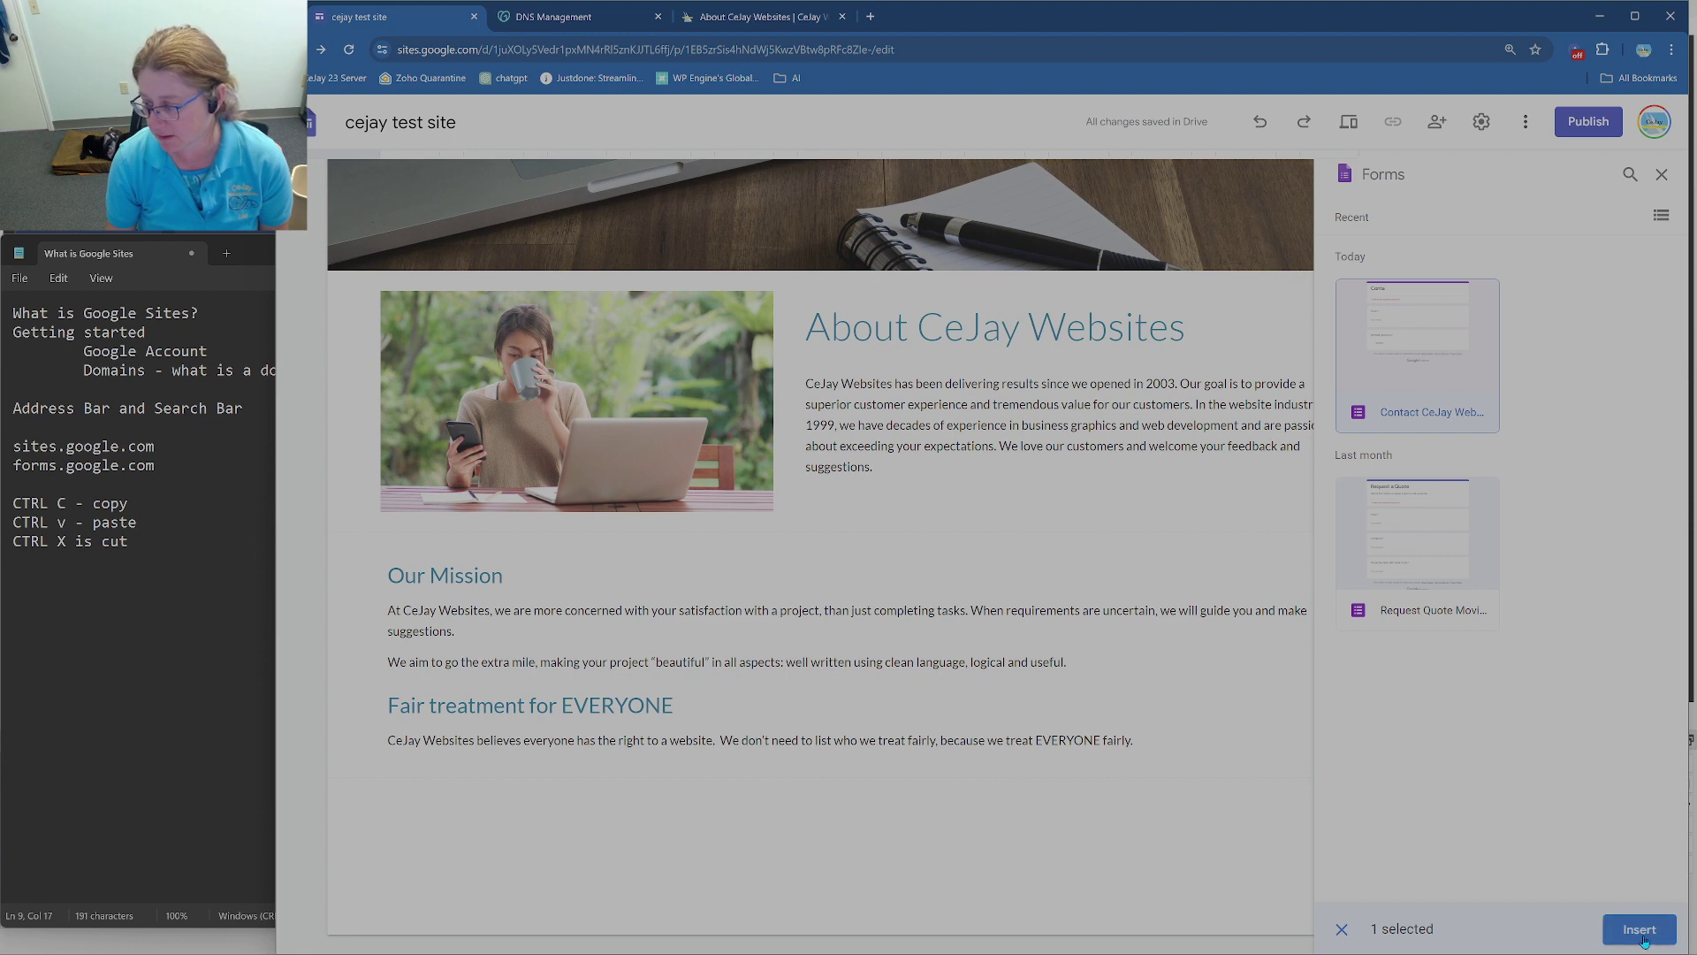
click(1640, 930)
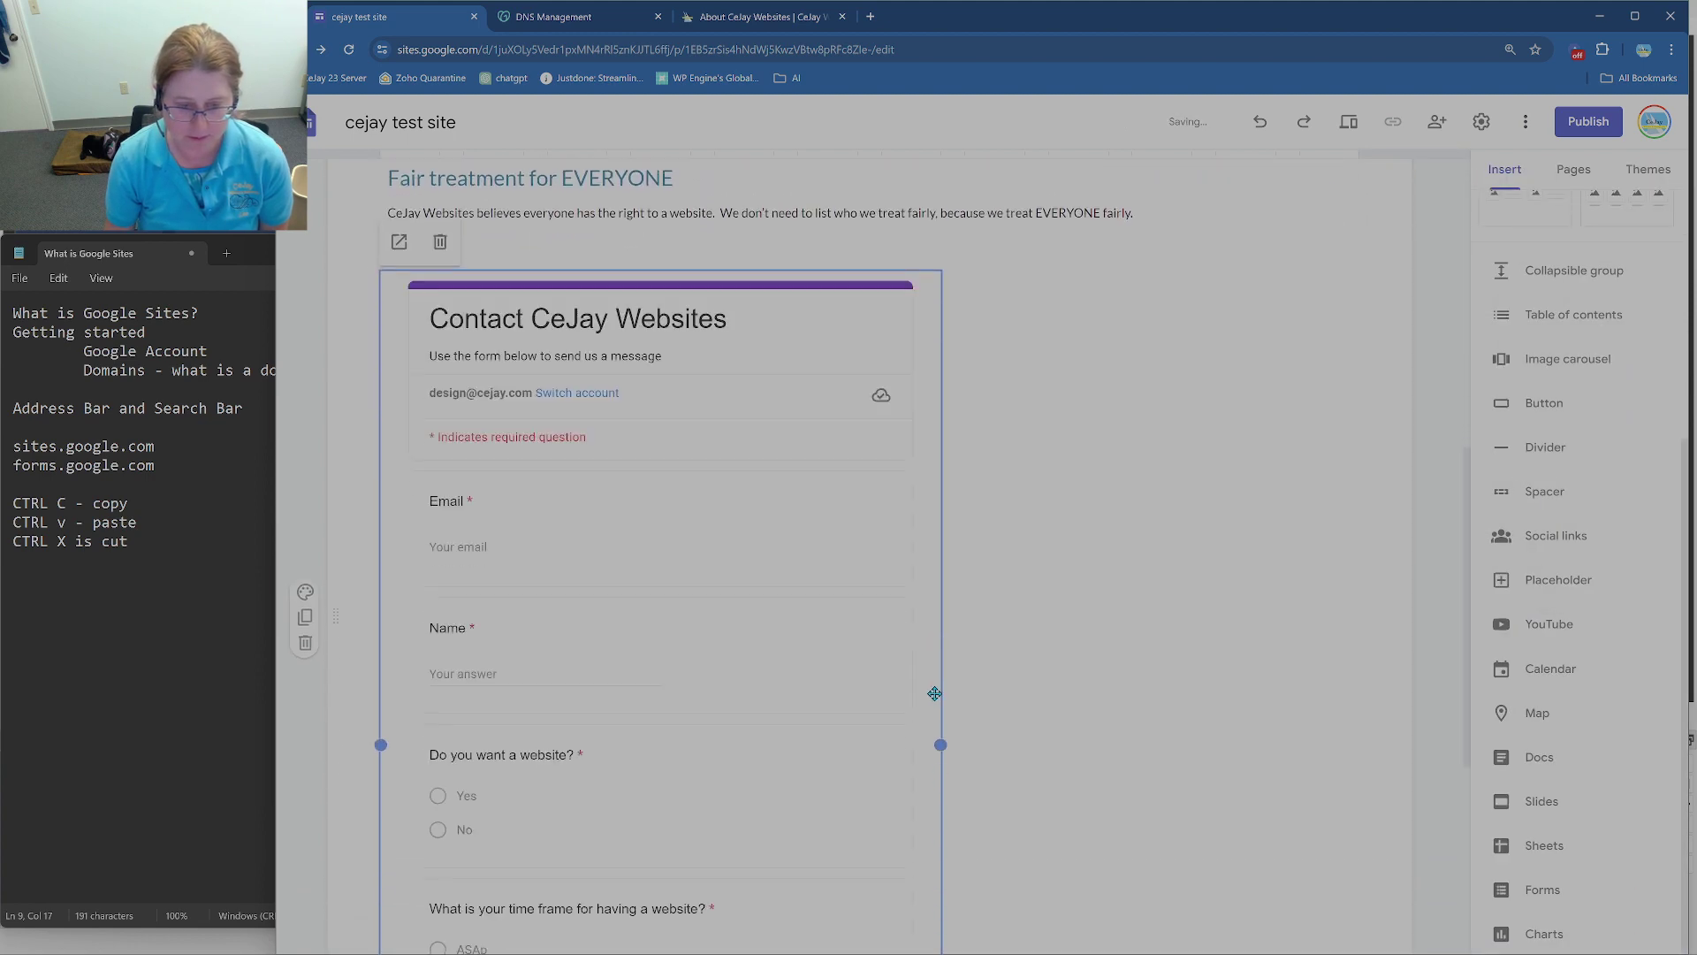
Step: Widen the inserted form to the full content width of the page and narrow the browser window to uncover the notes
drag(940, 721, 1358, 698)
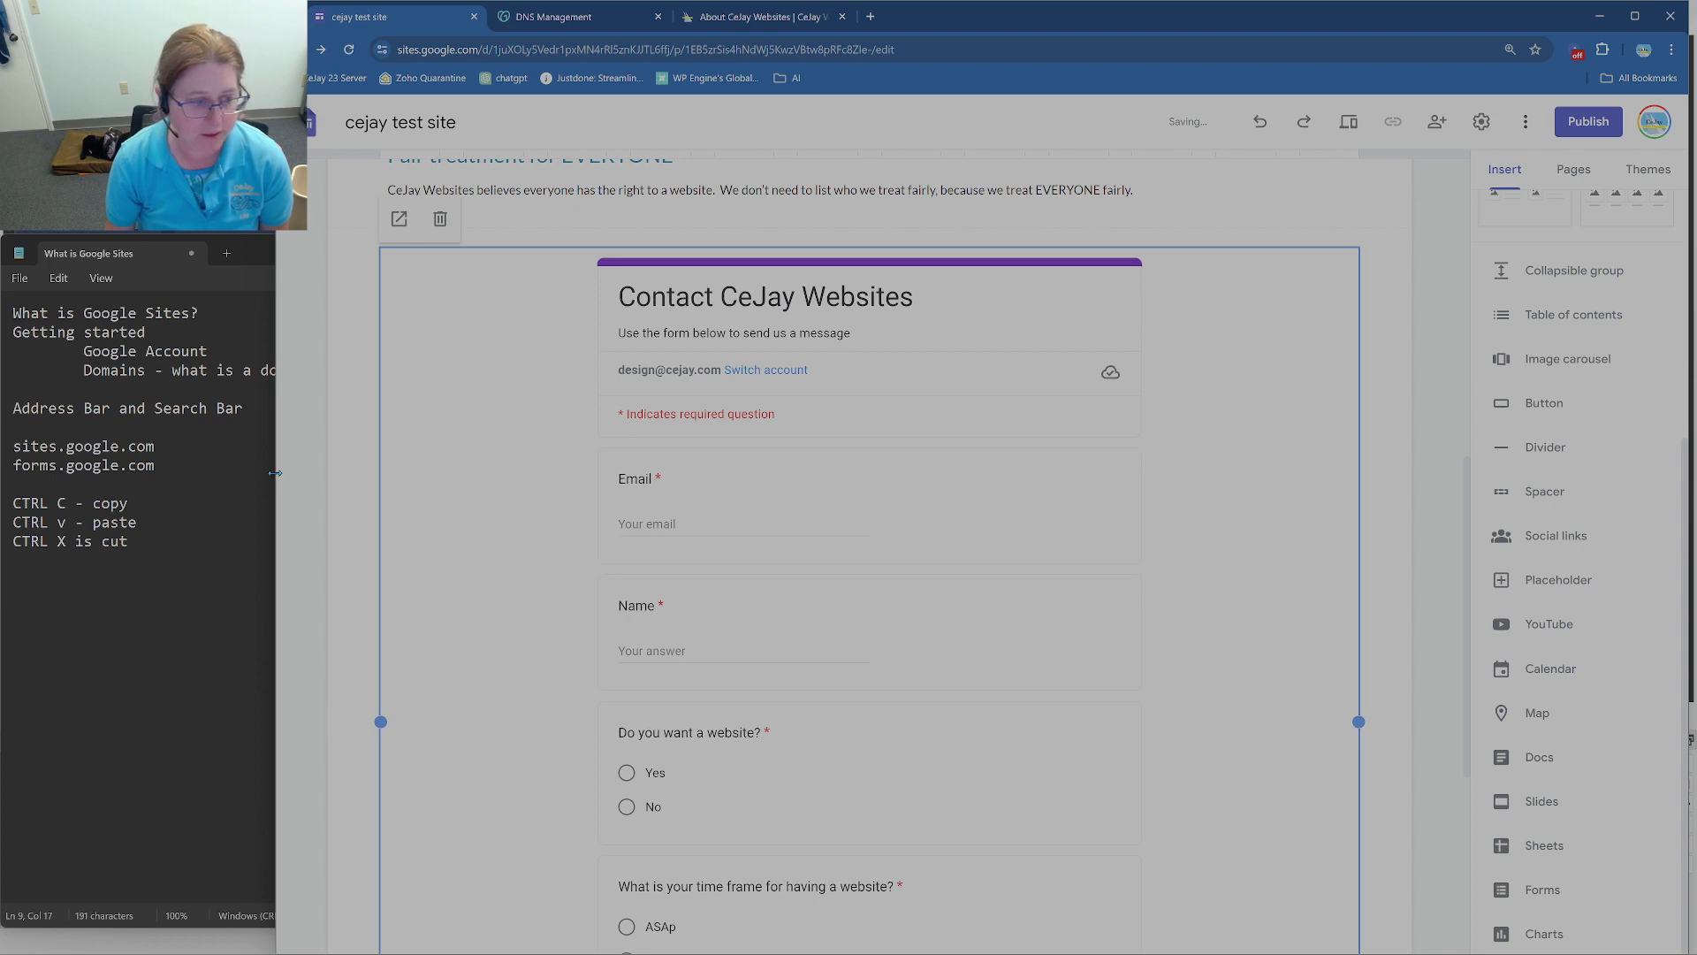
drag(275, 473, 370, 497)
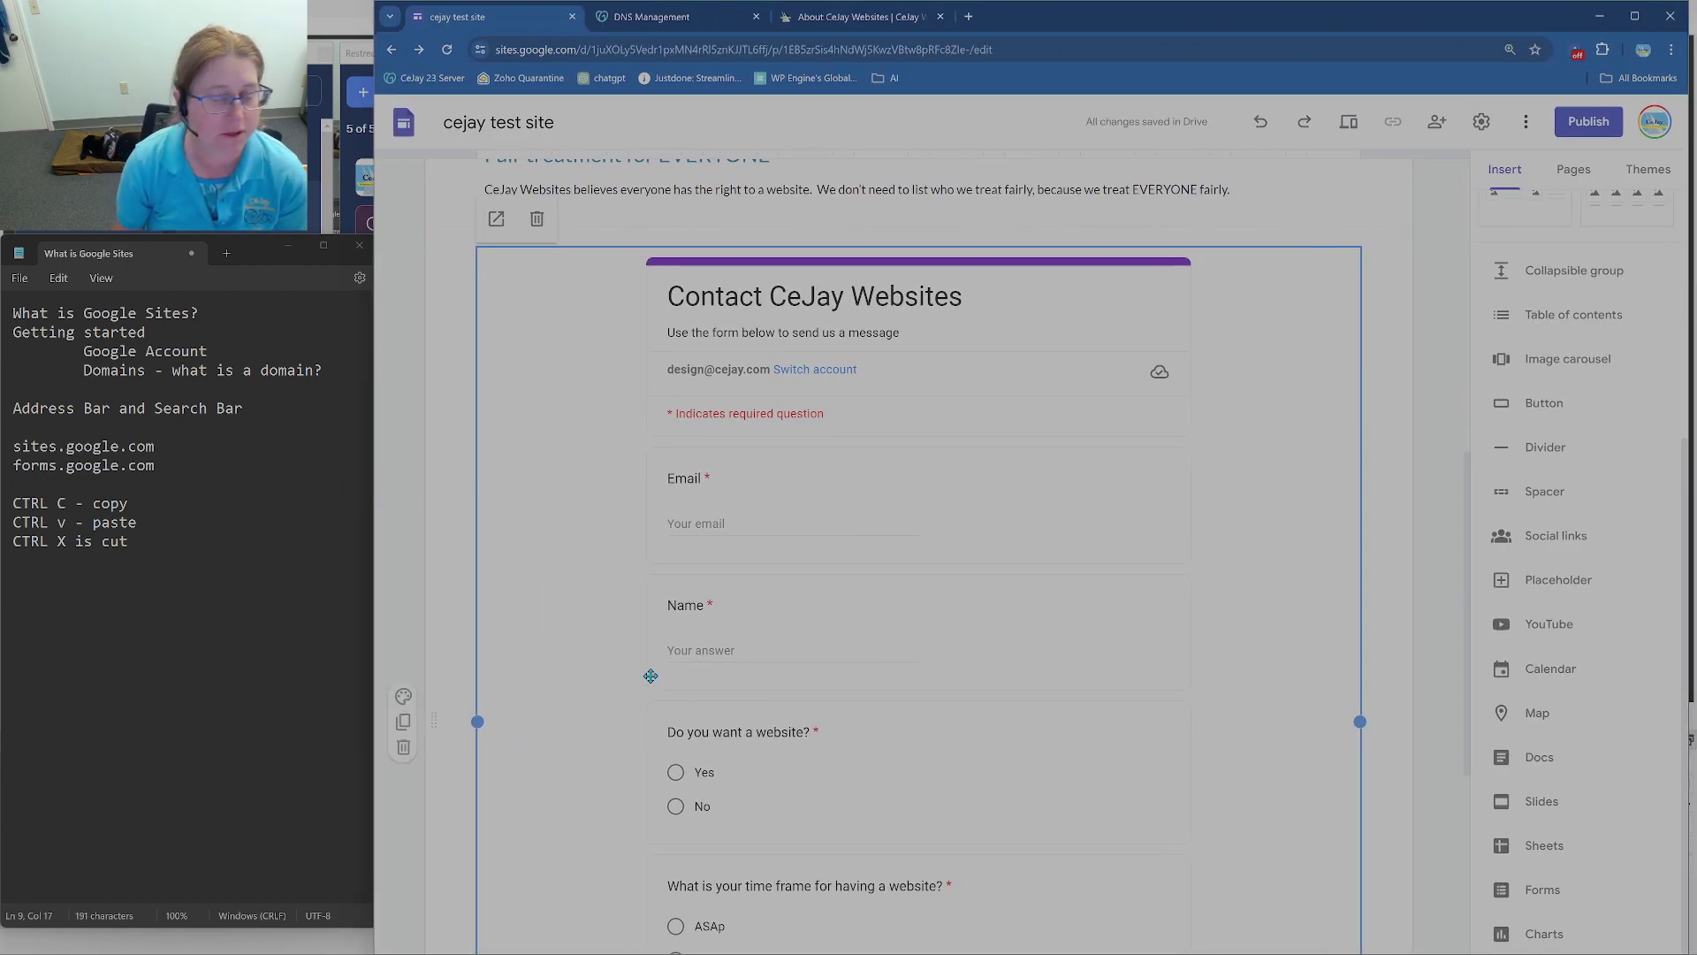
scroll(651, 675, up, 8)
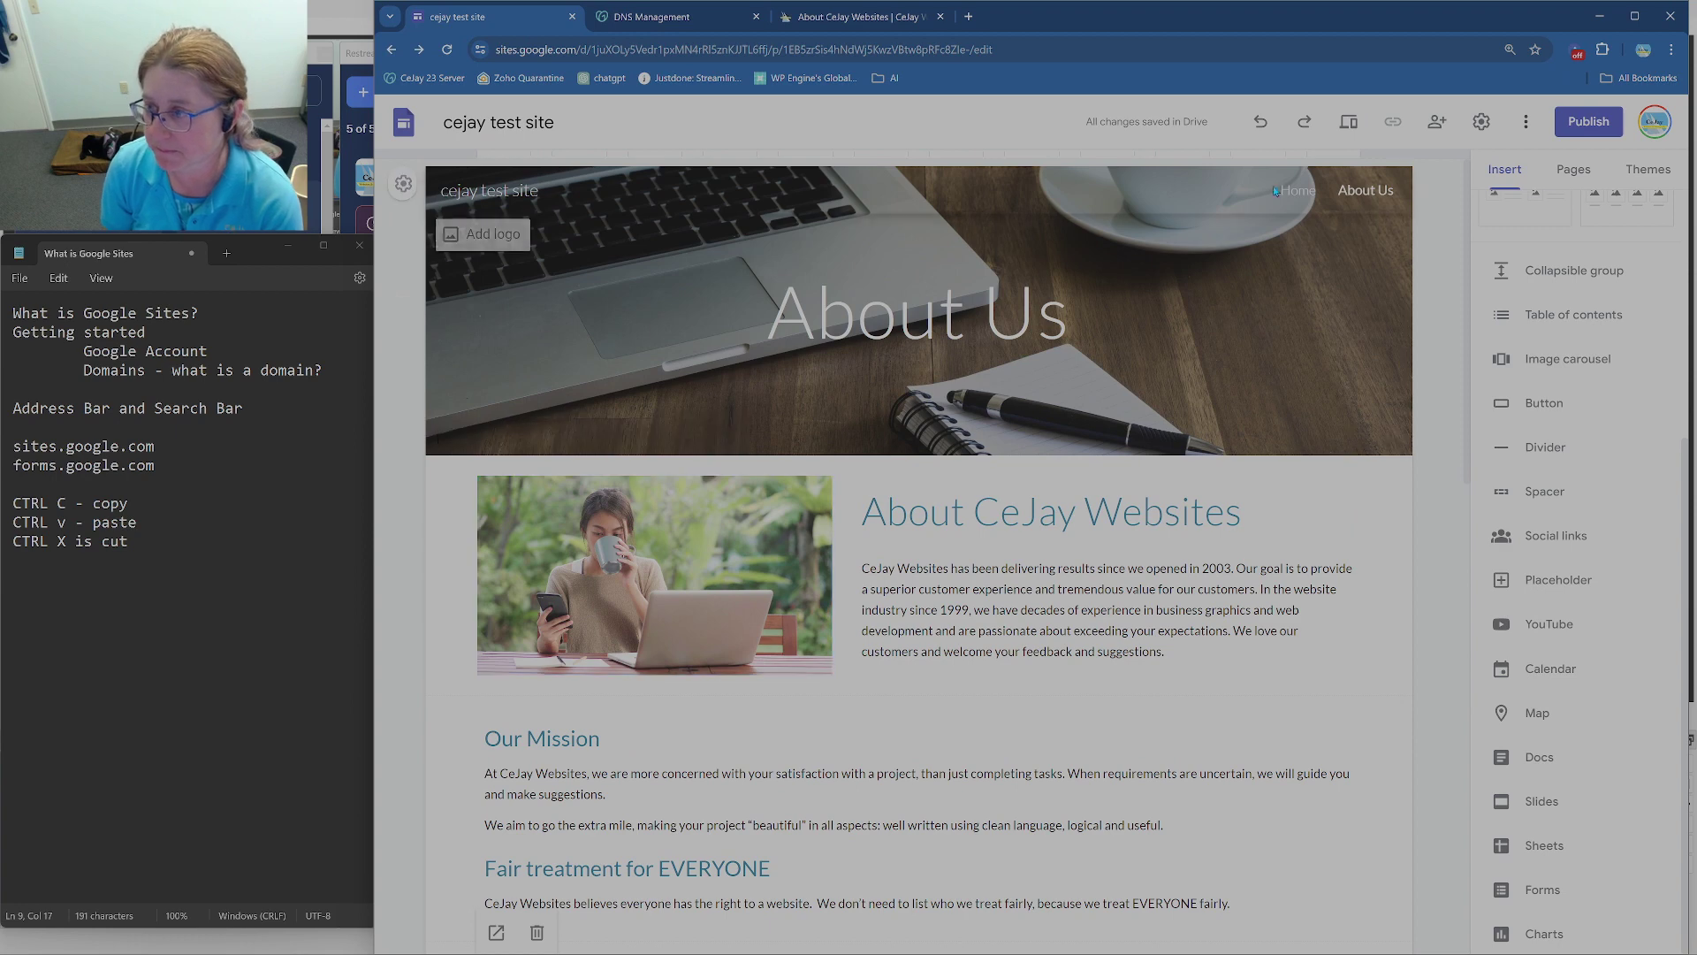
Step: Open the site's publishing options and examine the cejaytestsite web address
click(1611, 121)
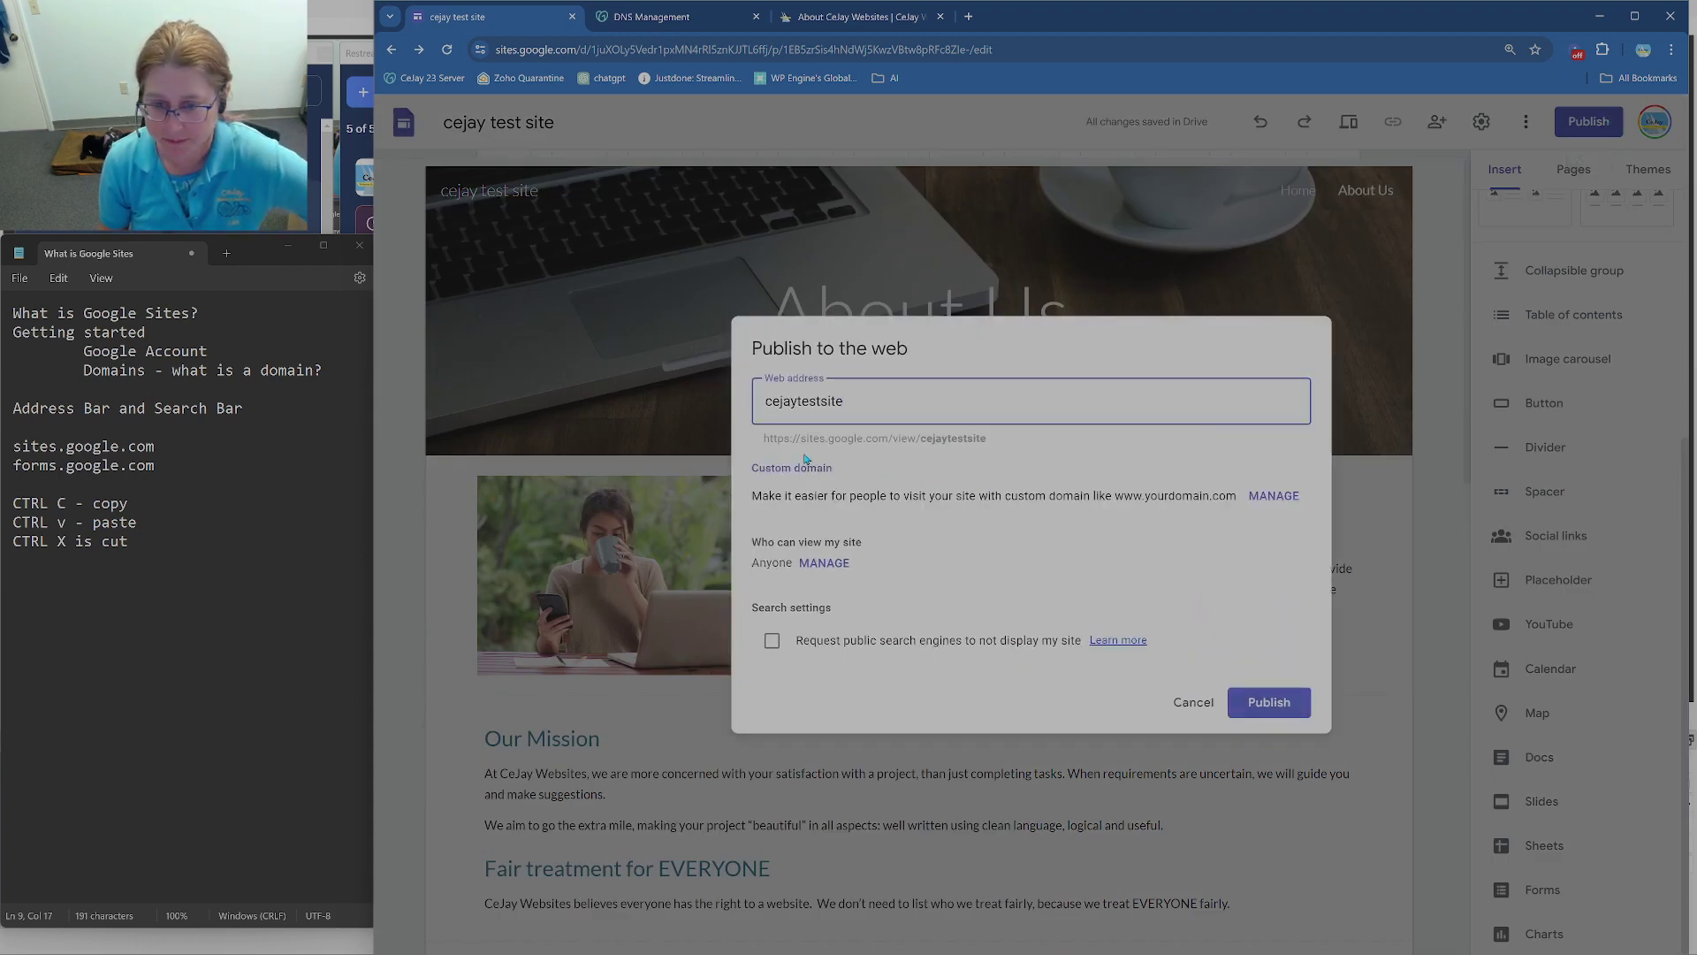
drag(763, 439, 982, 439)
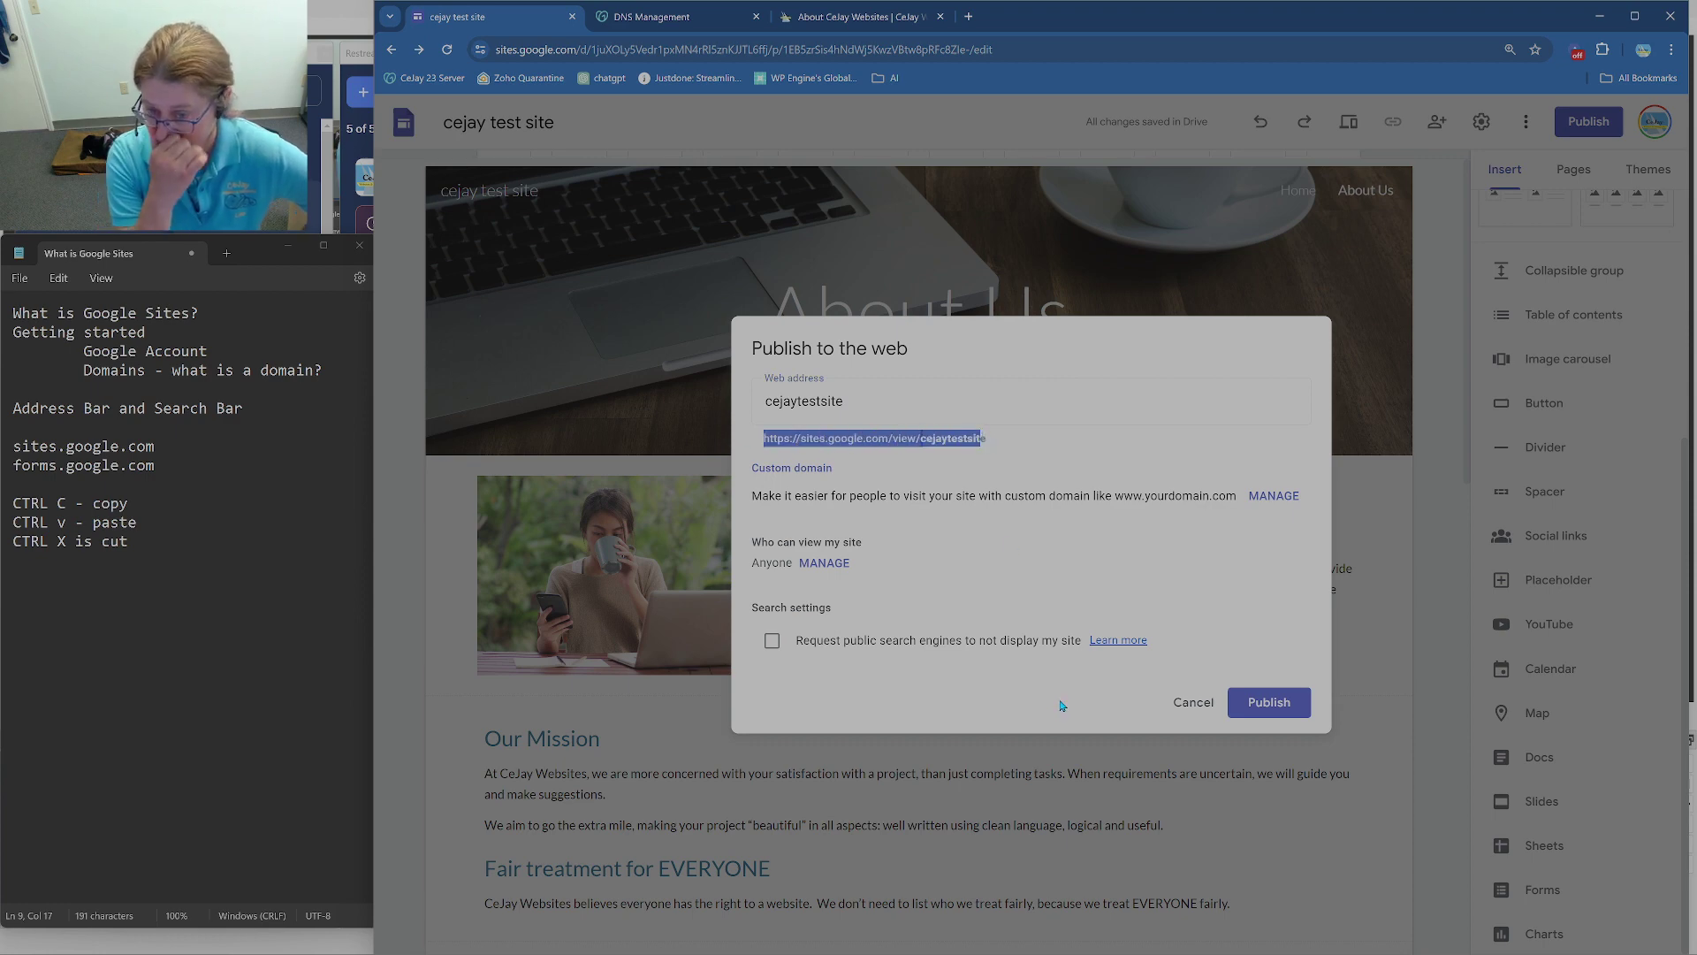
click(1186, 533)
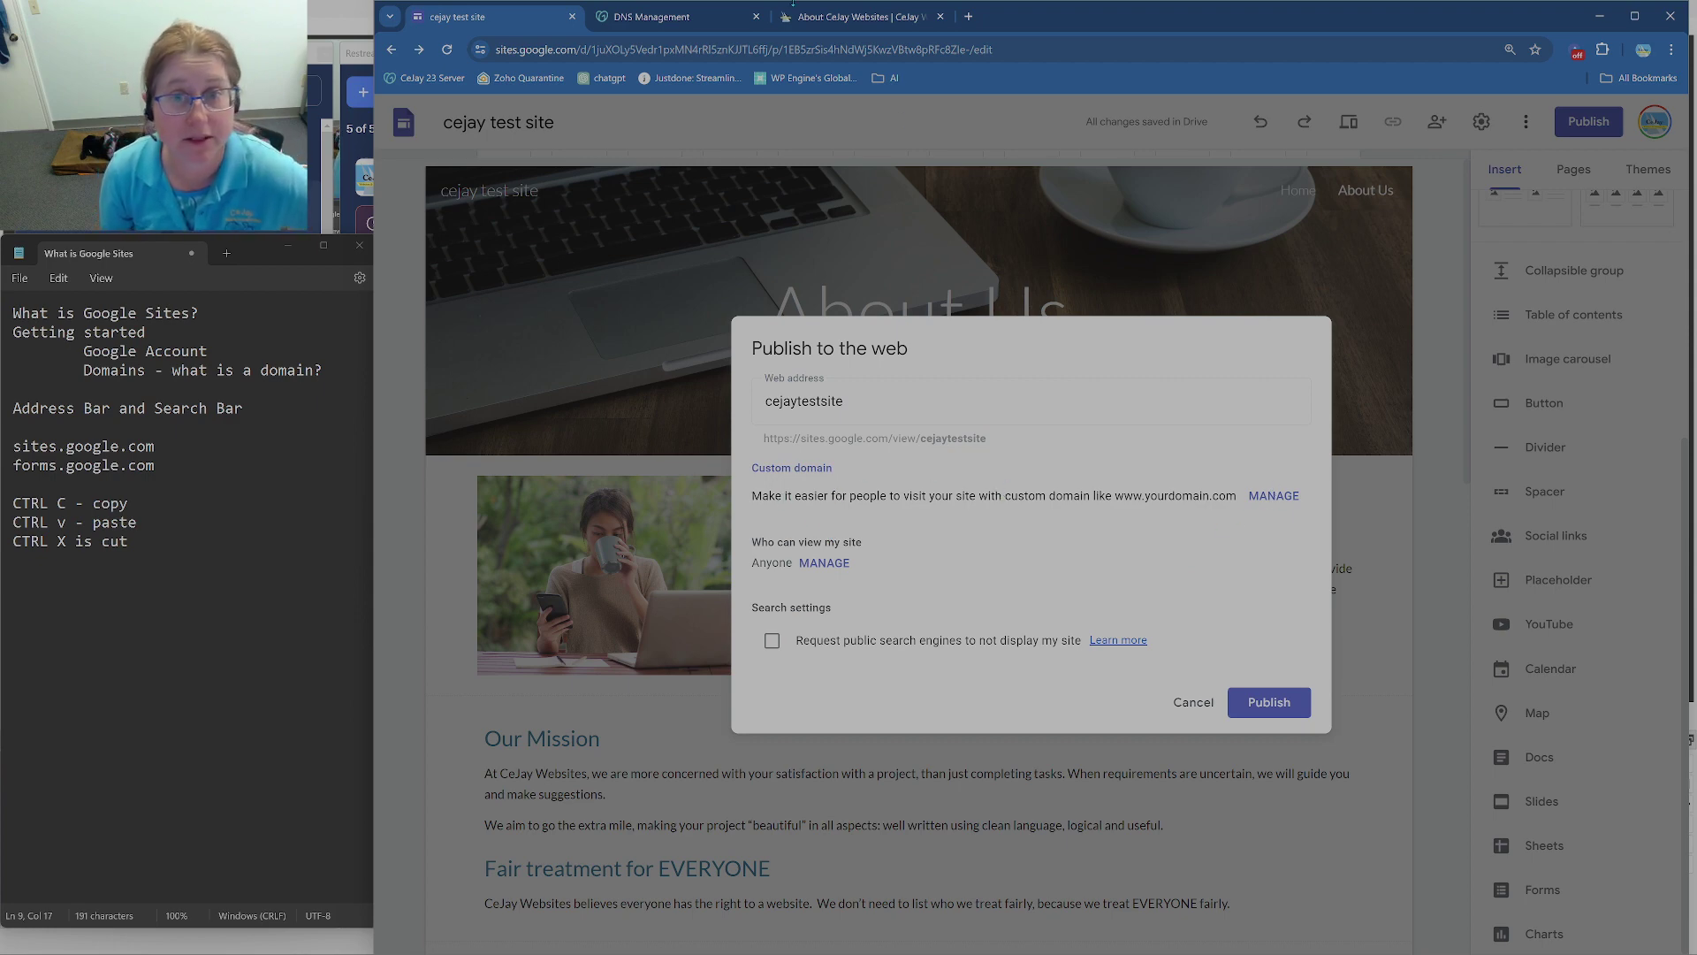
click(793, 15)
click(490, 16)
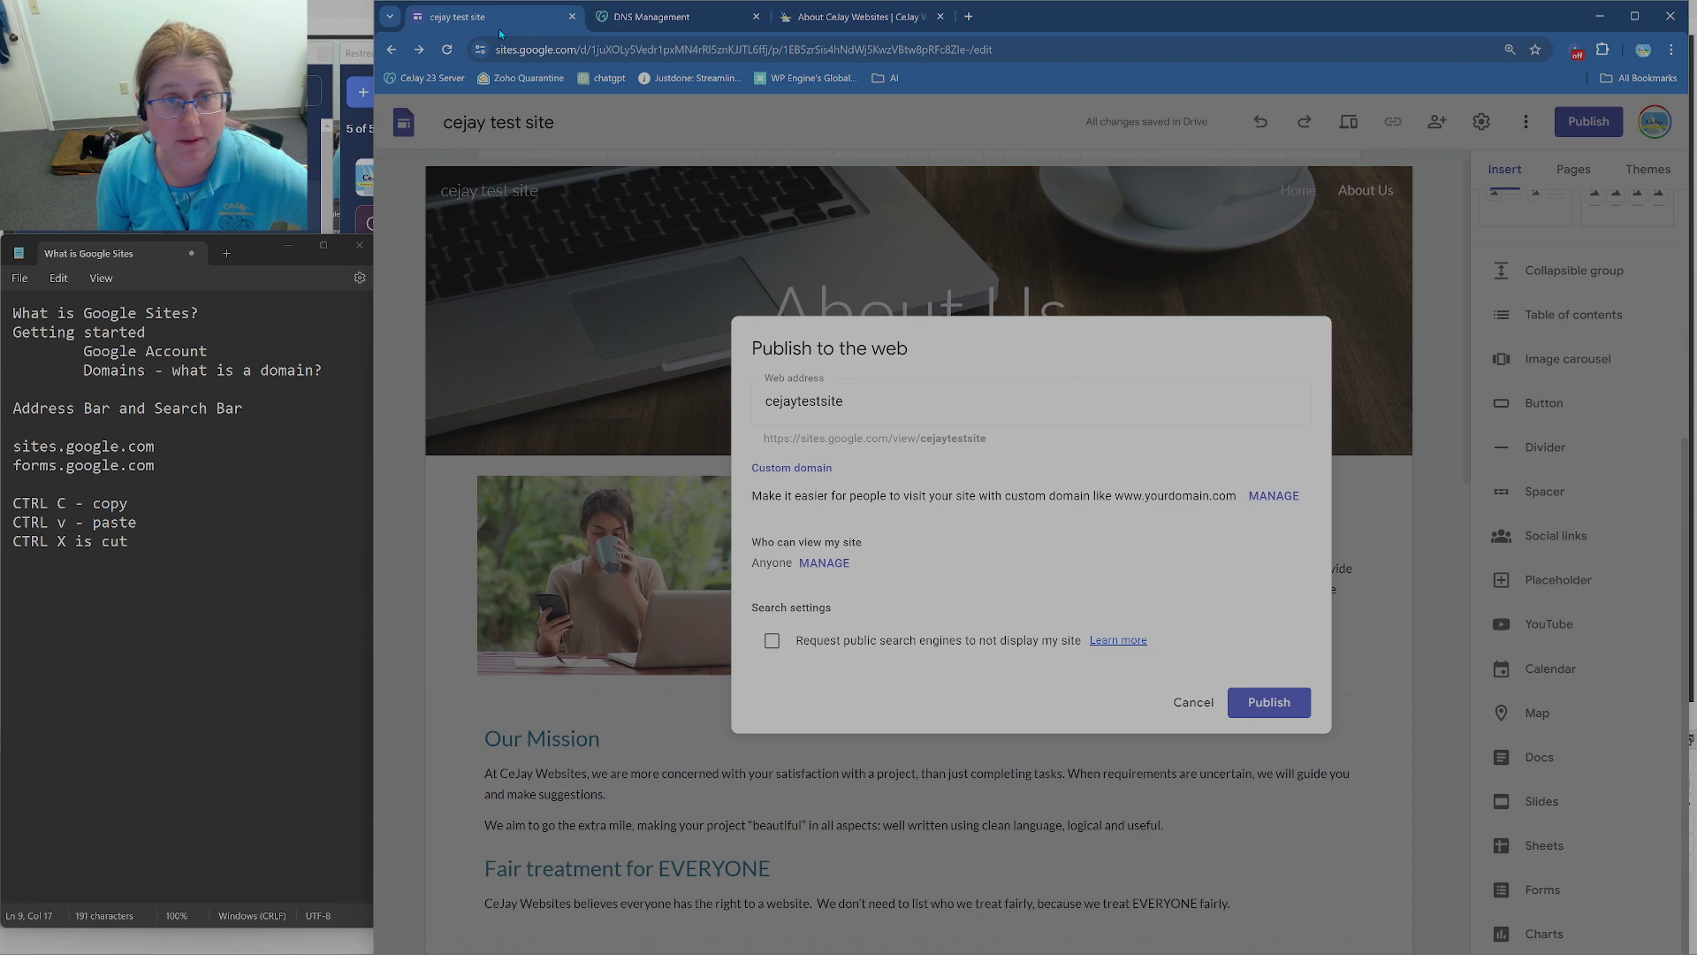
click(1269, 497)
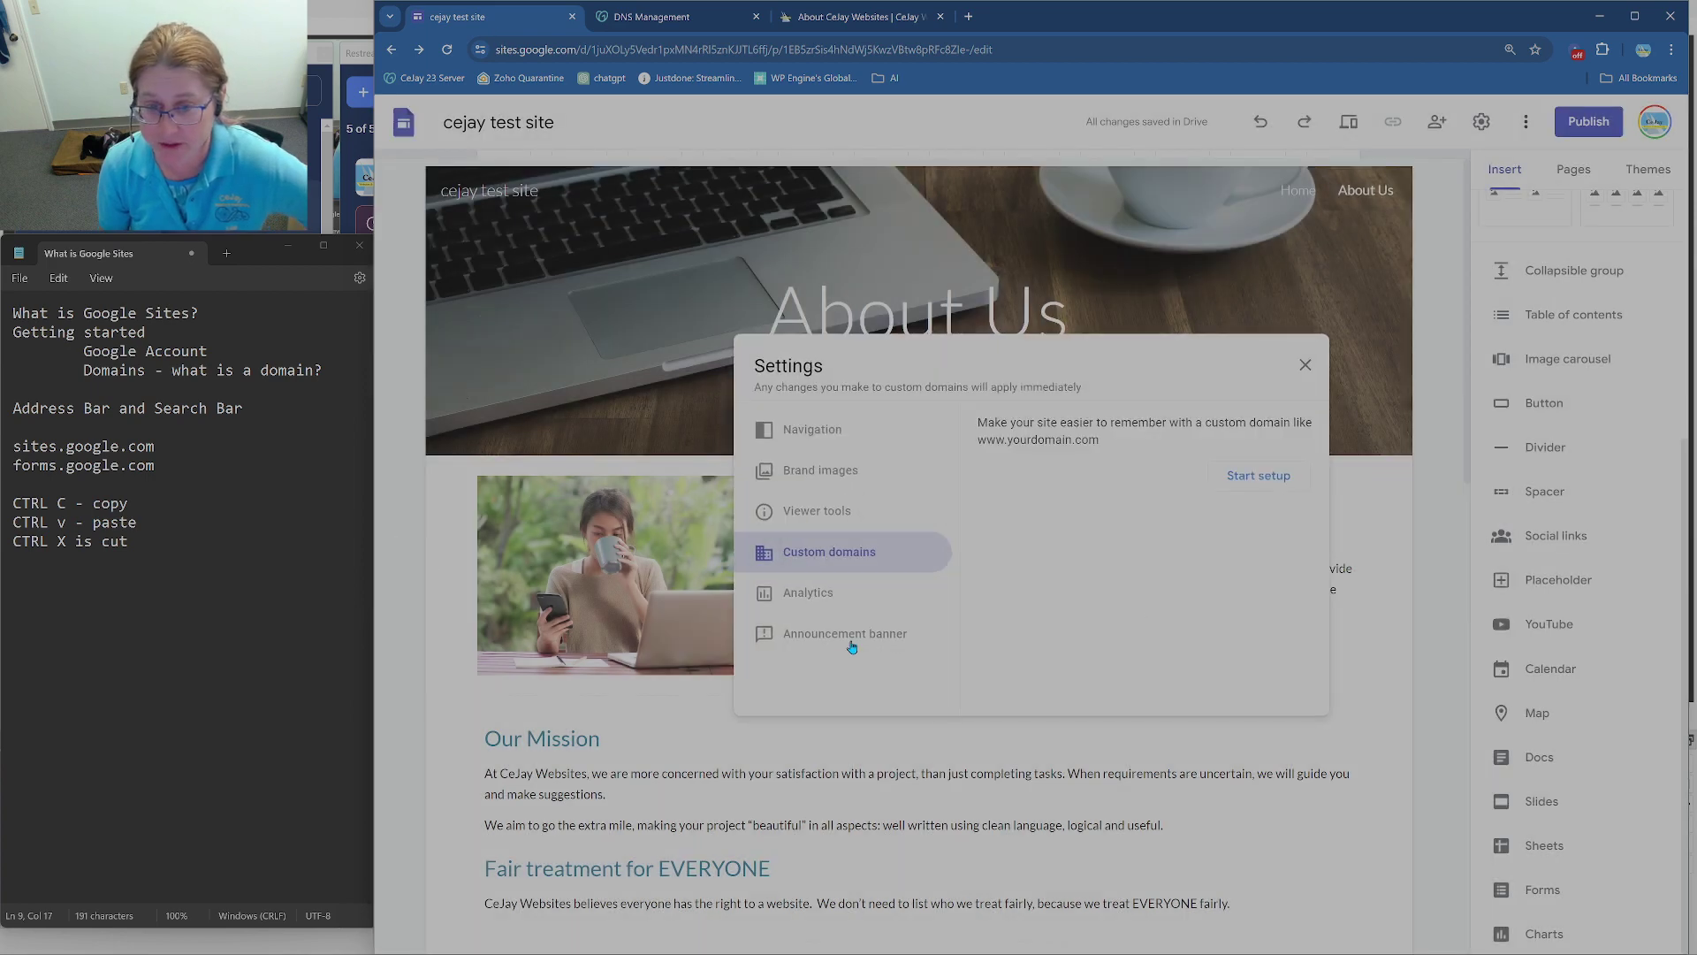
click(1254, 487)
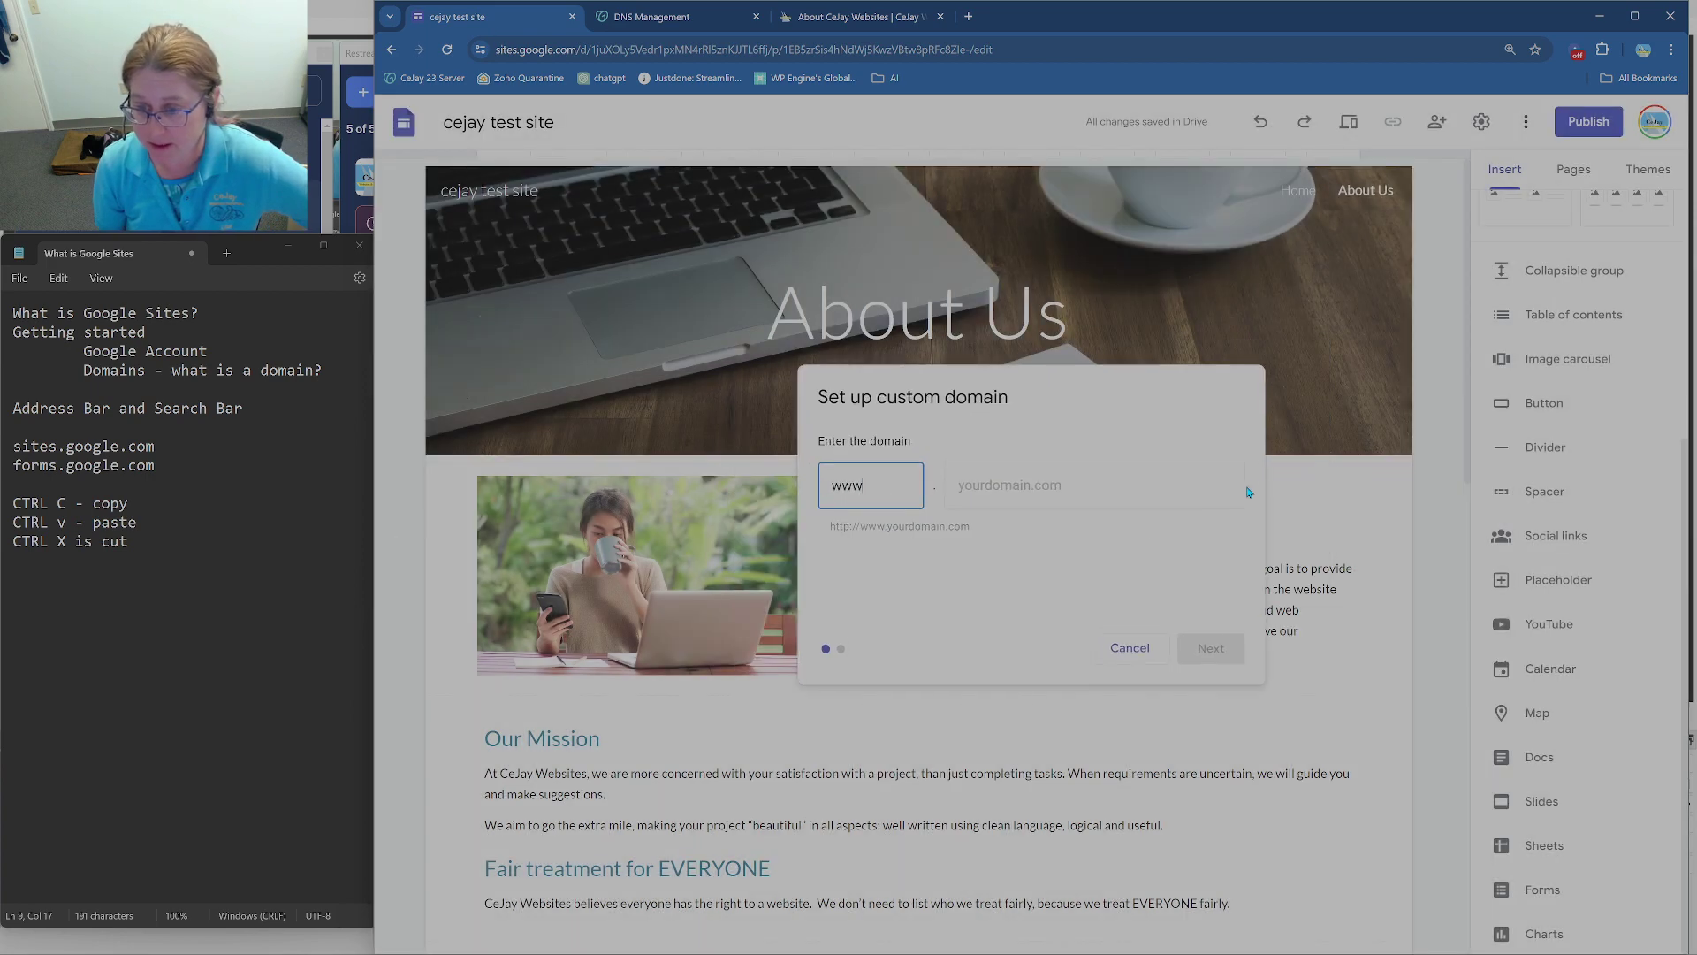
click(1064, 490)
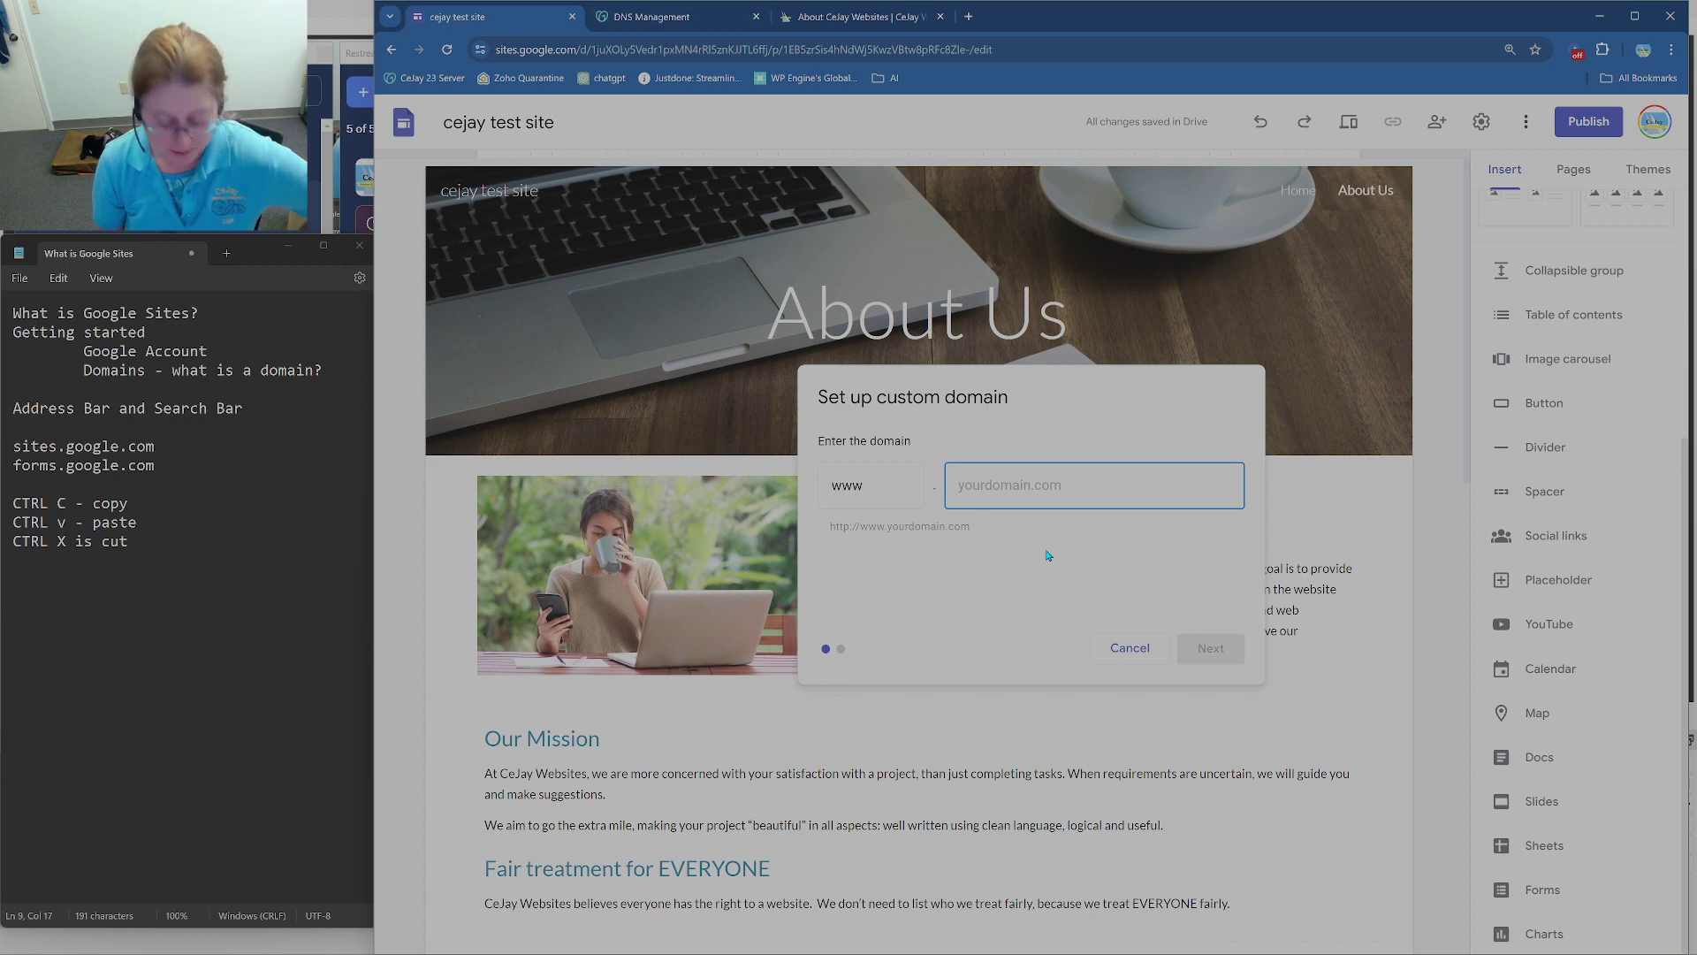
text(cejay)
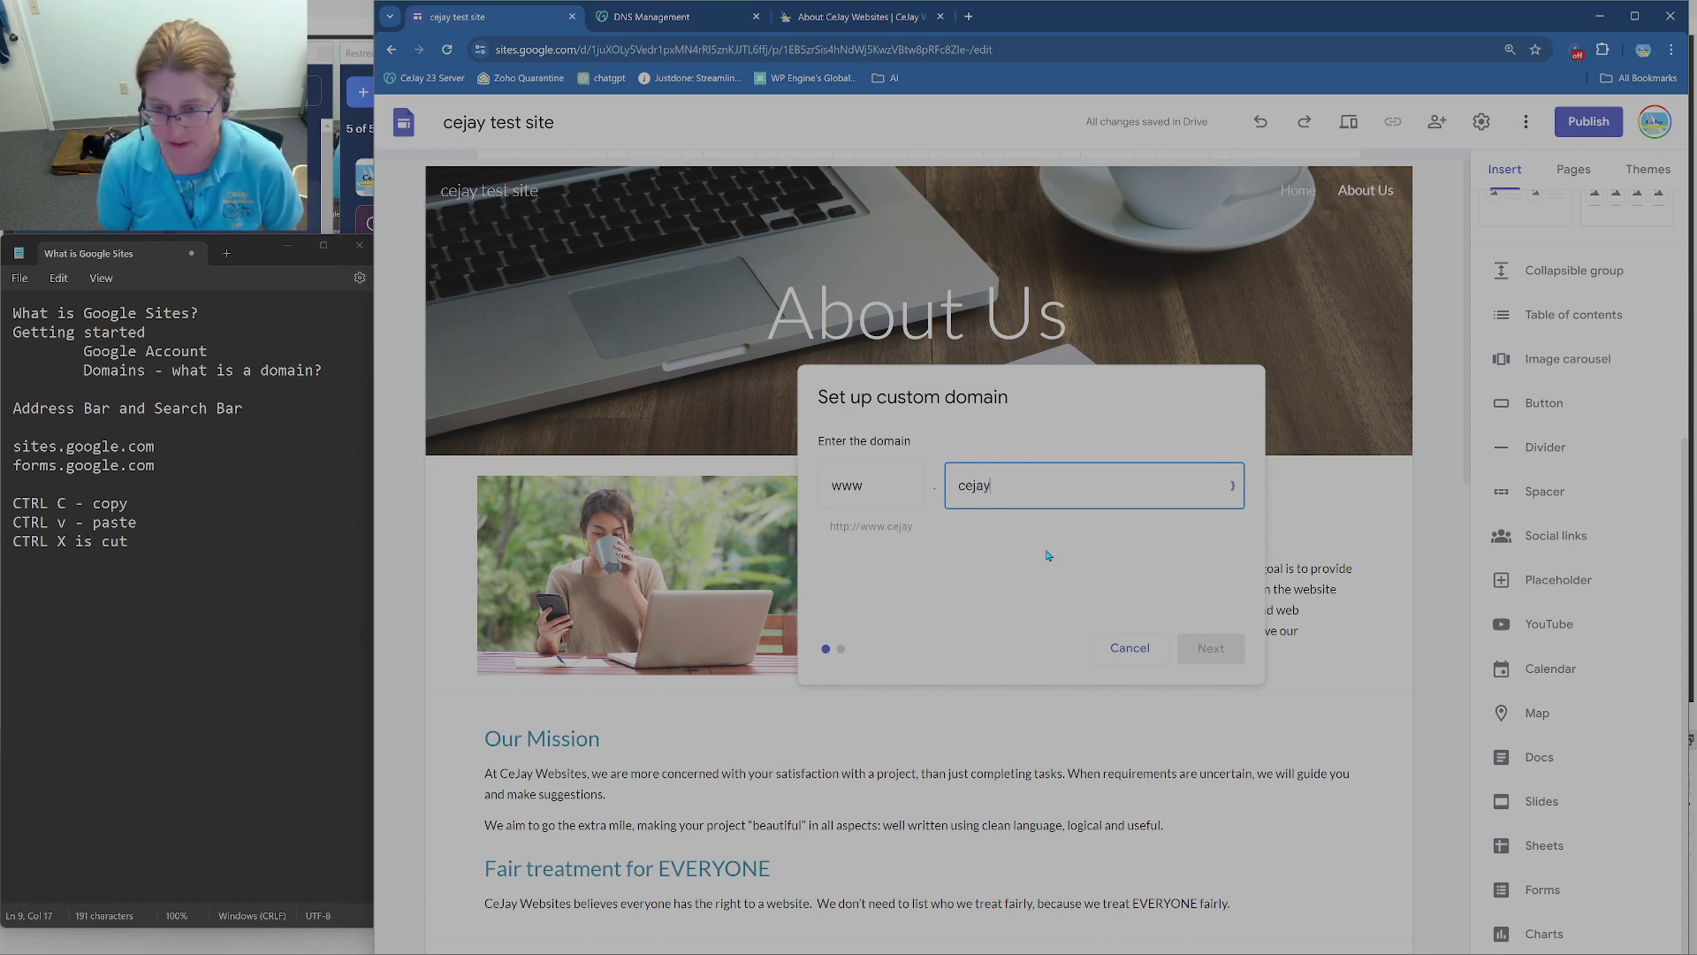
text(stuff.com)
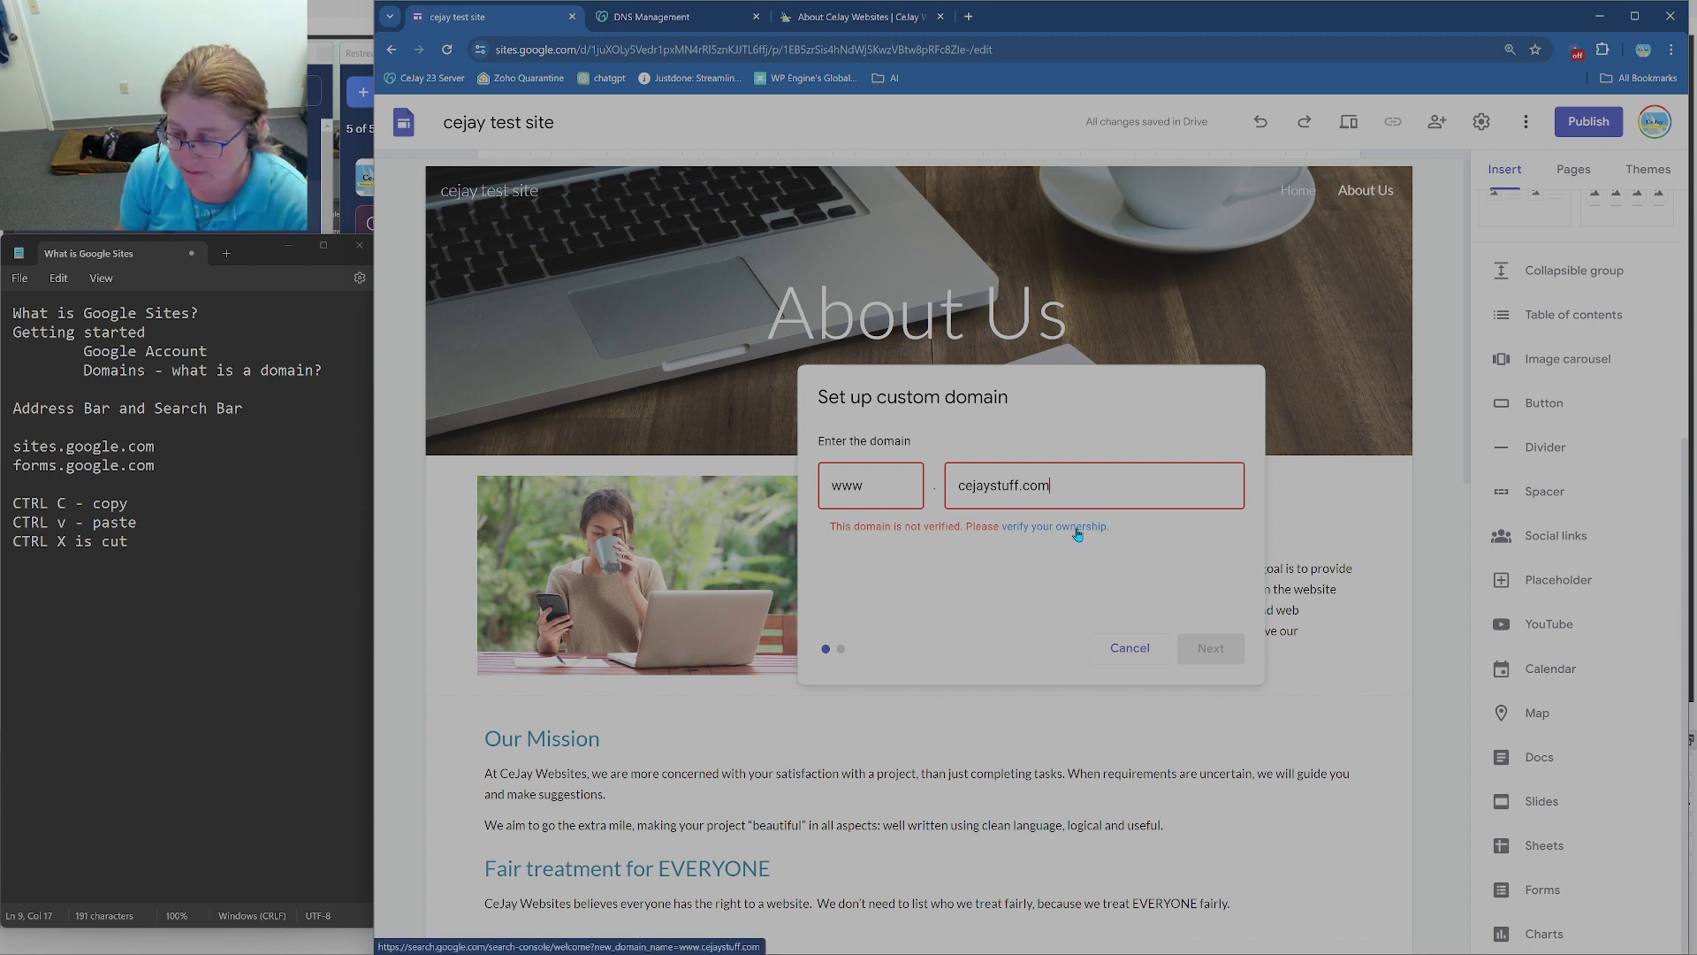
click(1077, 527)
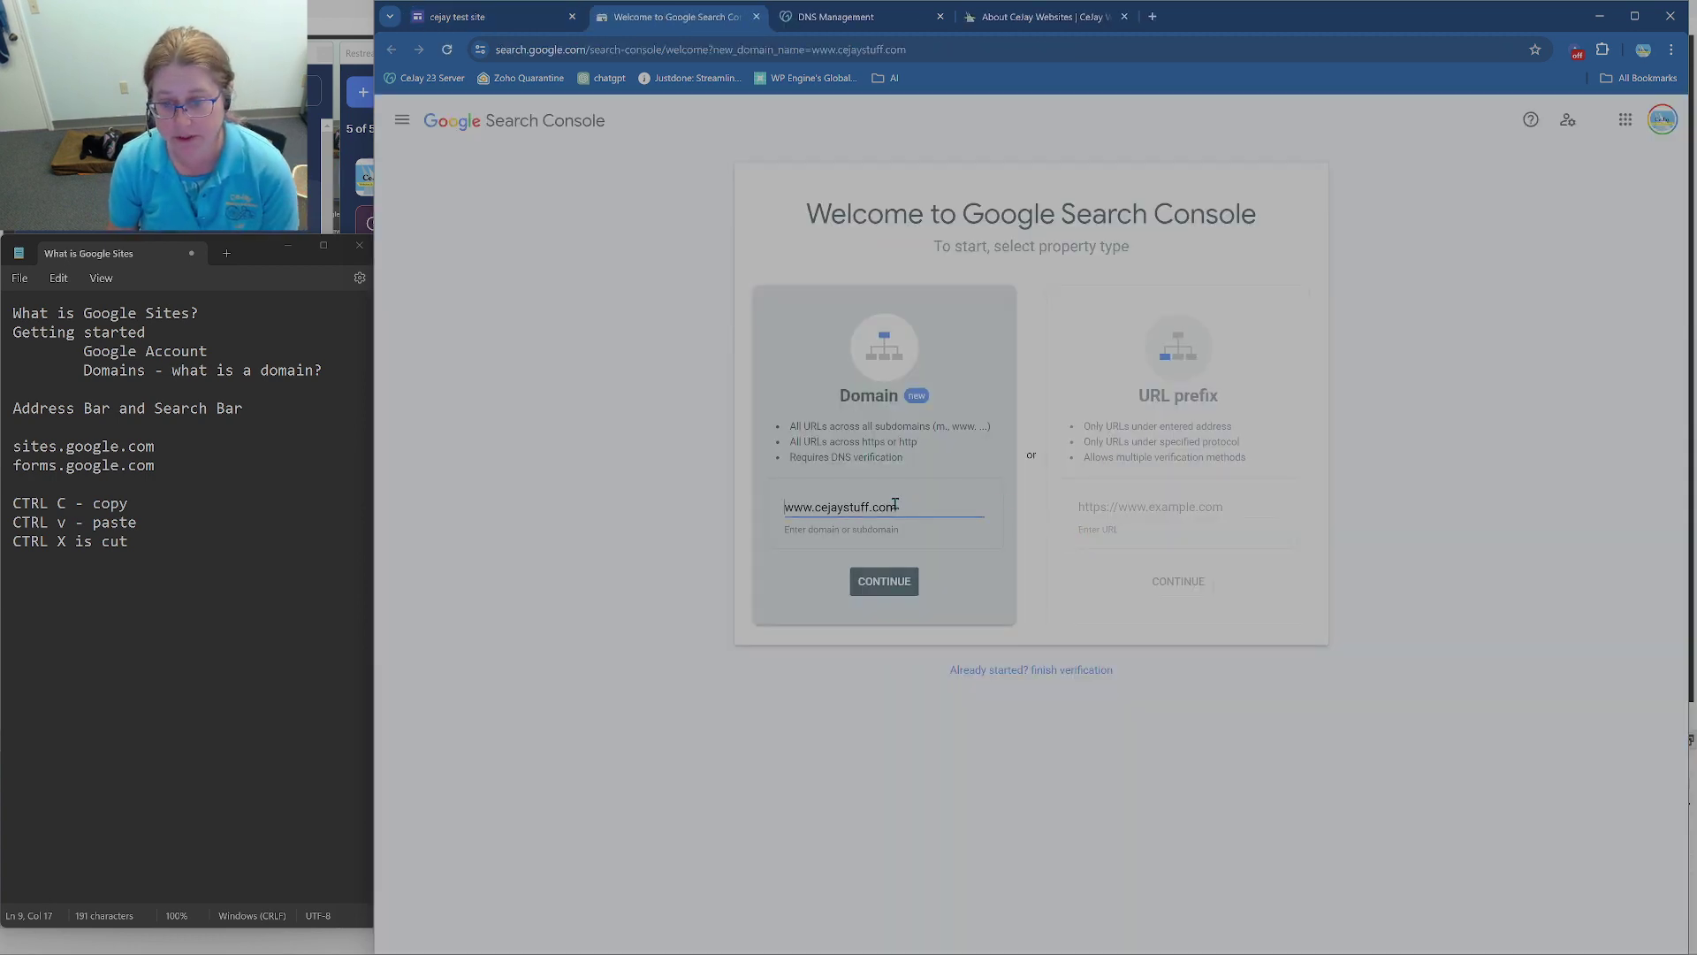
drag(814, 209, 1260, 216)
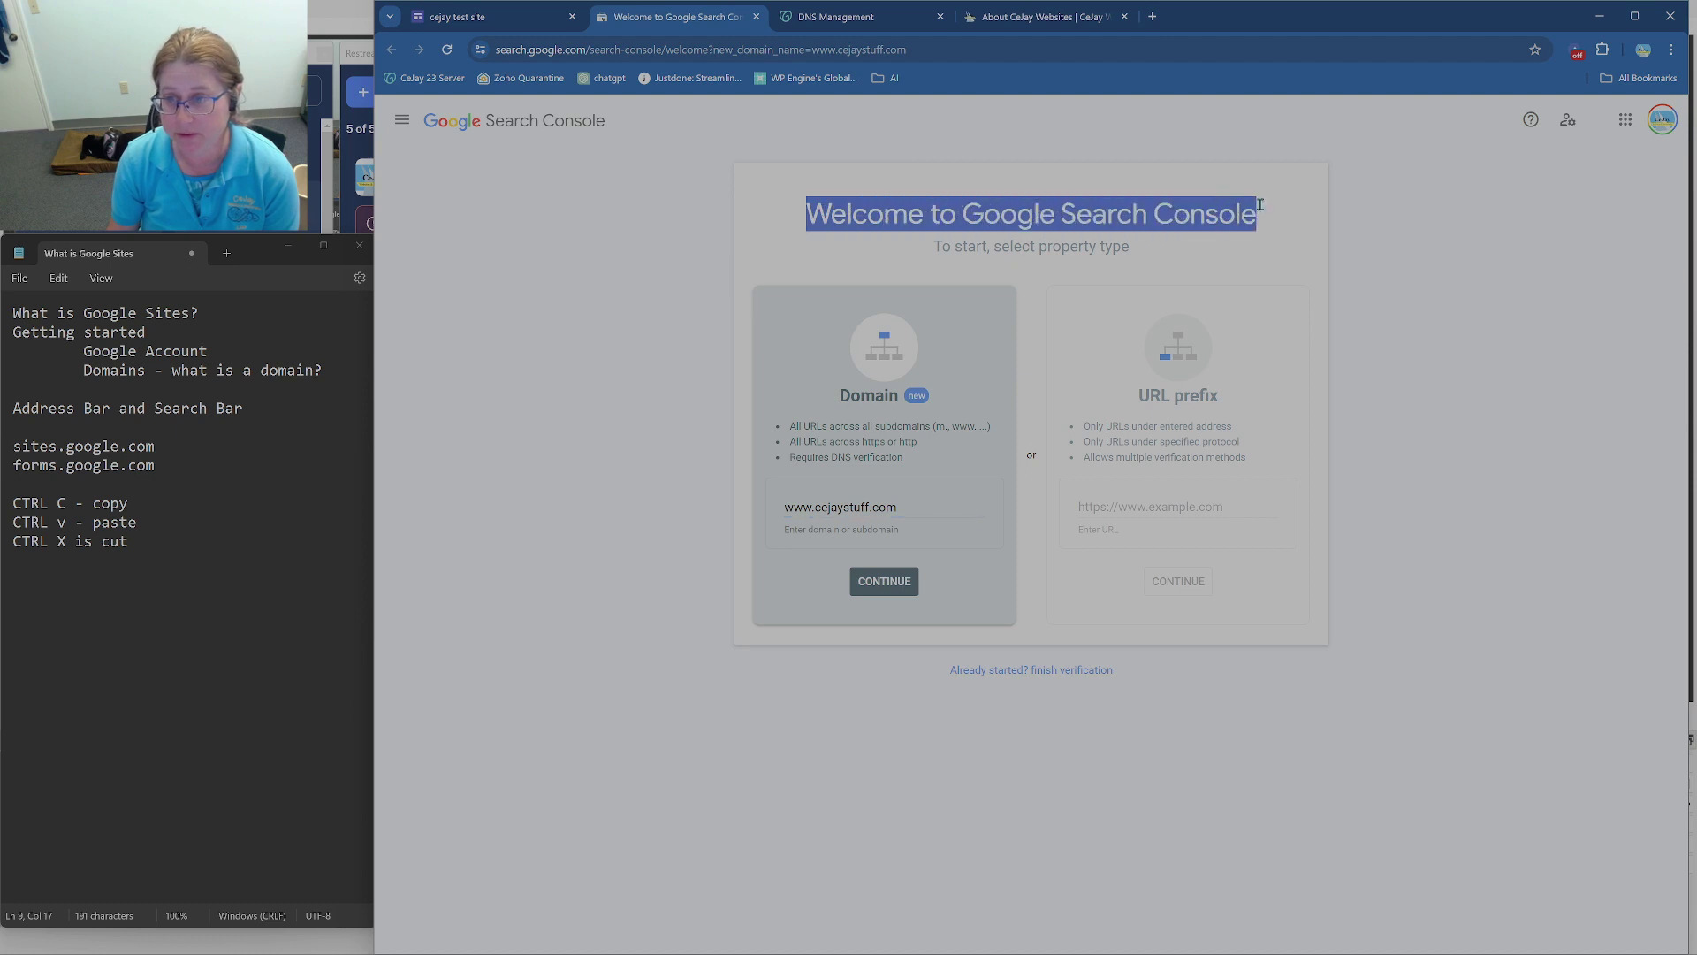
click(902, 509)
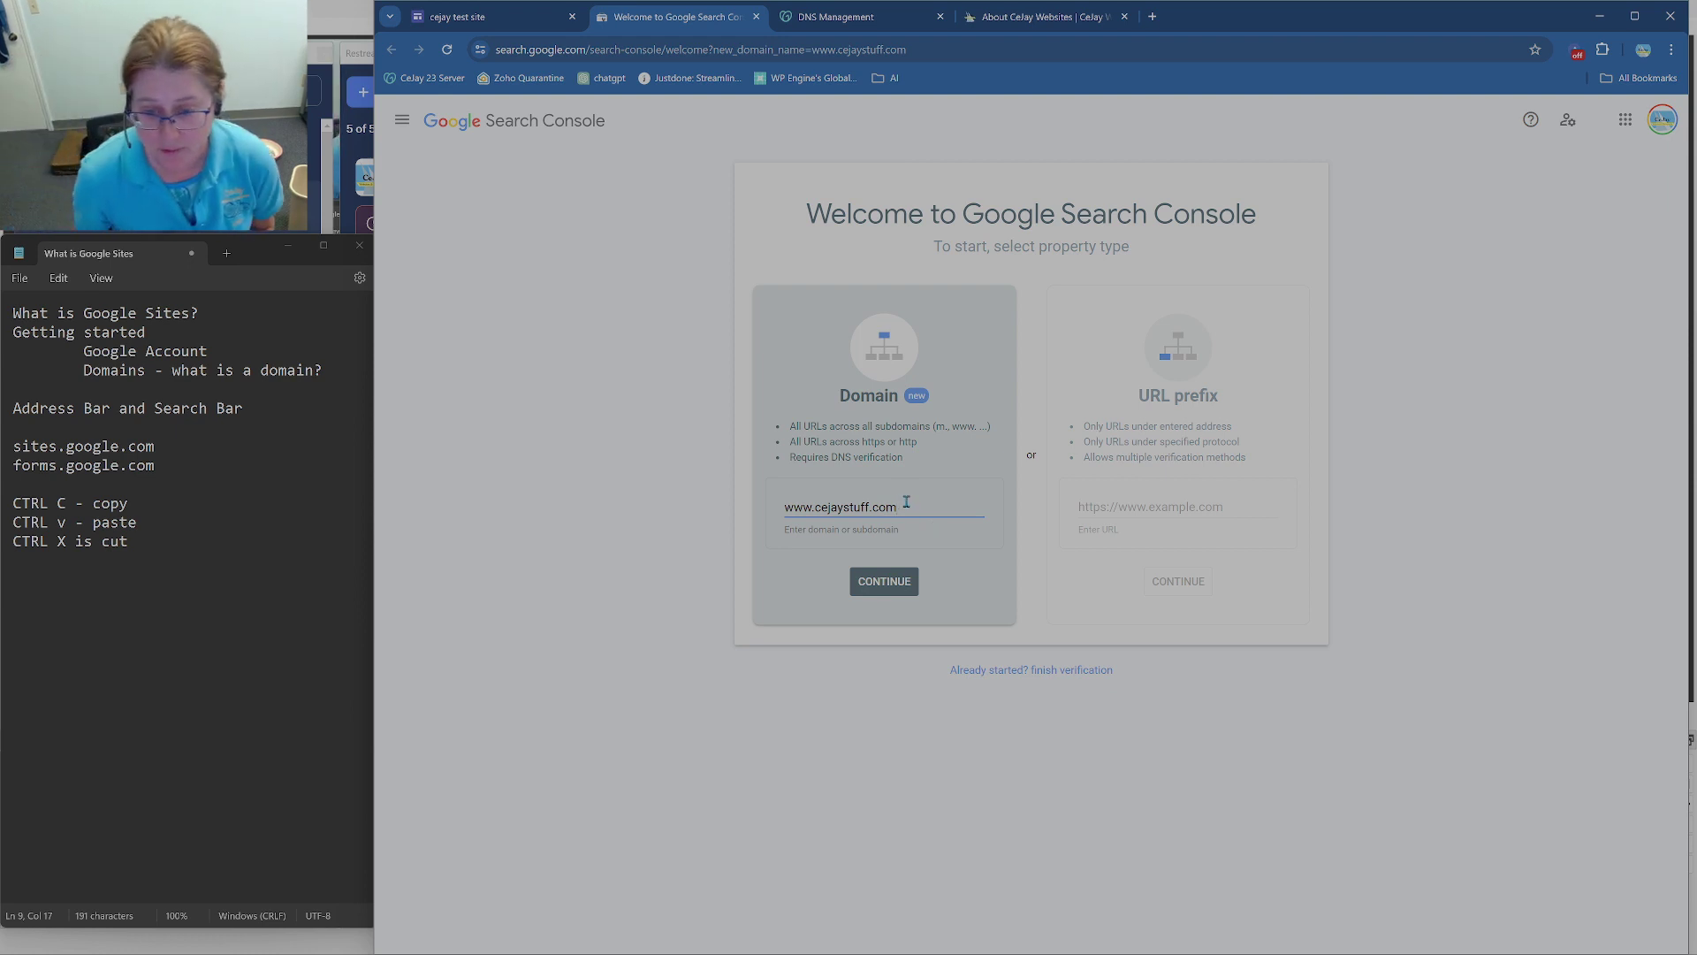
drag(900, 505, 775, 504)
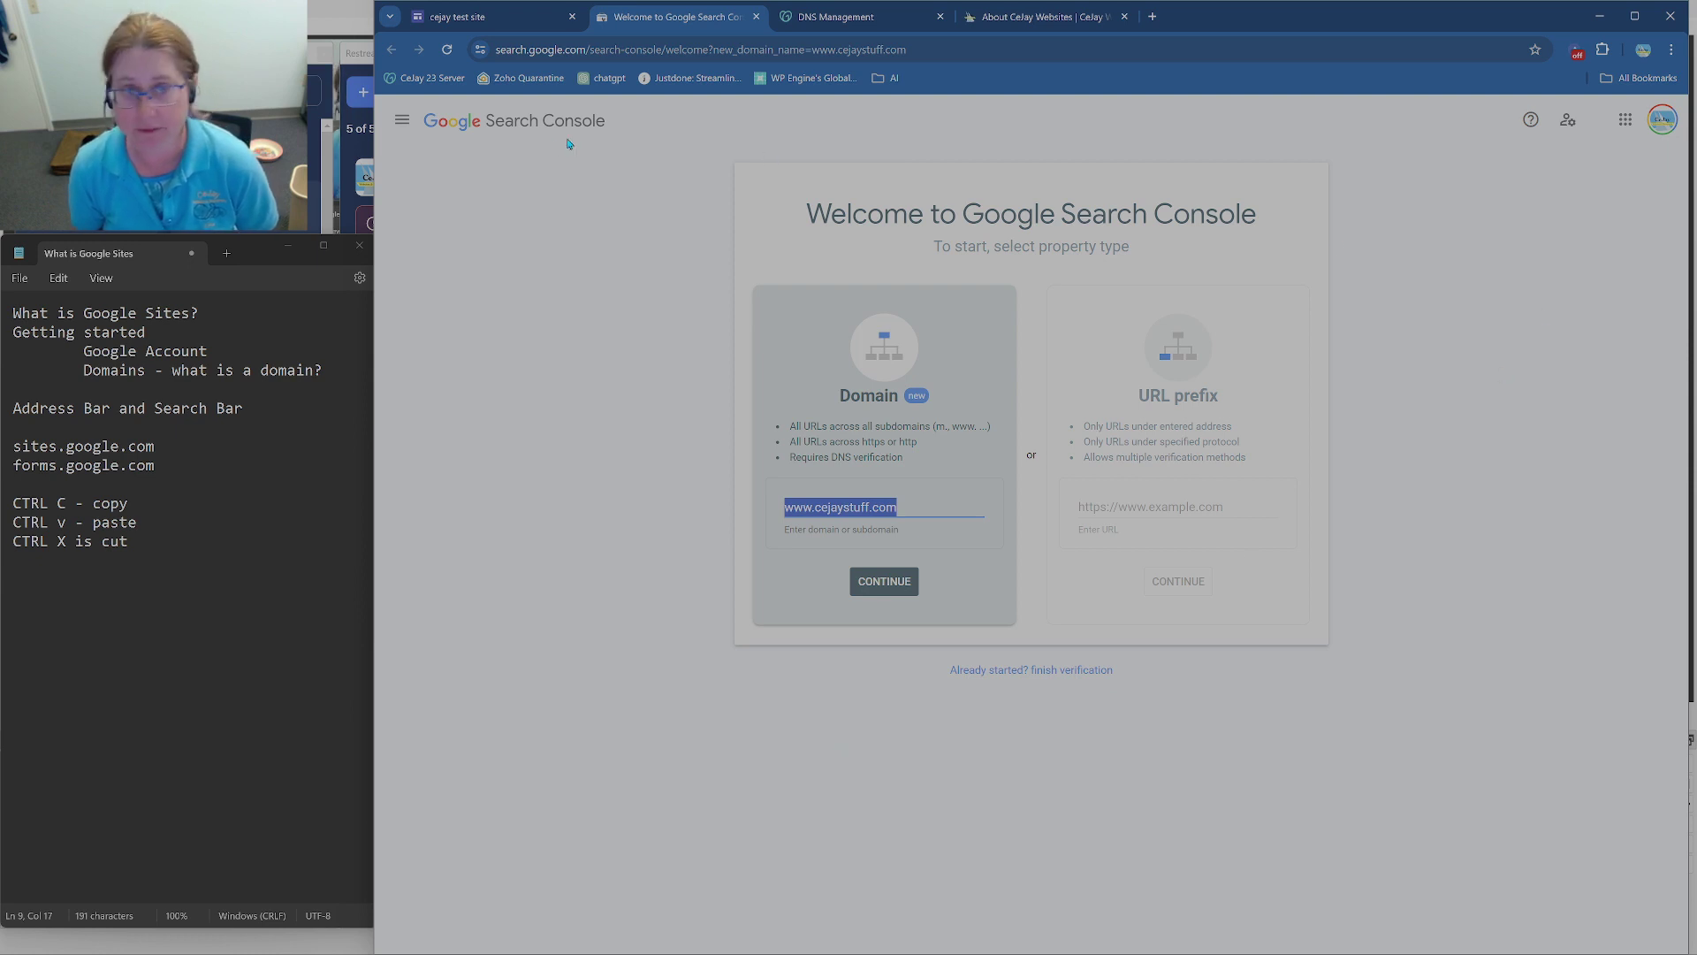
Step: Browse the existing Search Console properties and view the overview of cejaywebsites.com
click(405, 124)
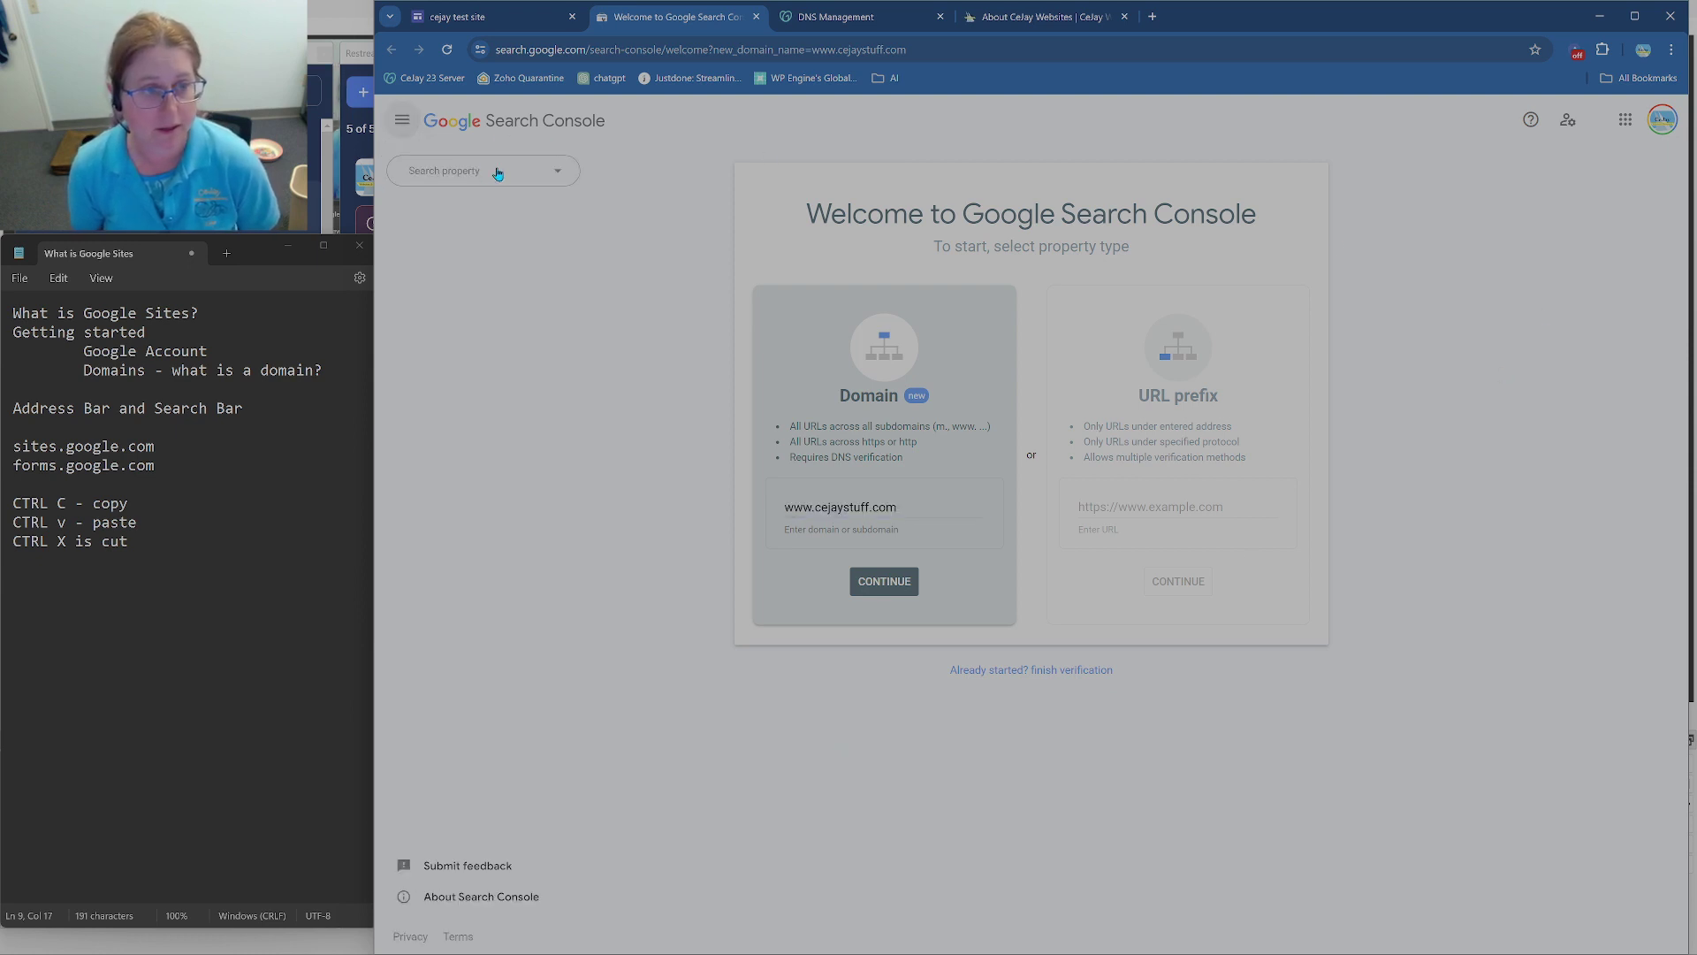
click(498, 171)
scroll(504, 485, down, 1)
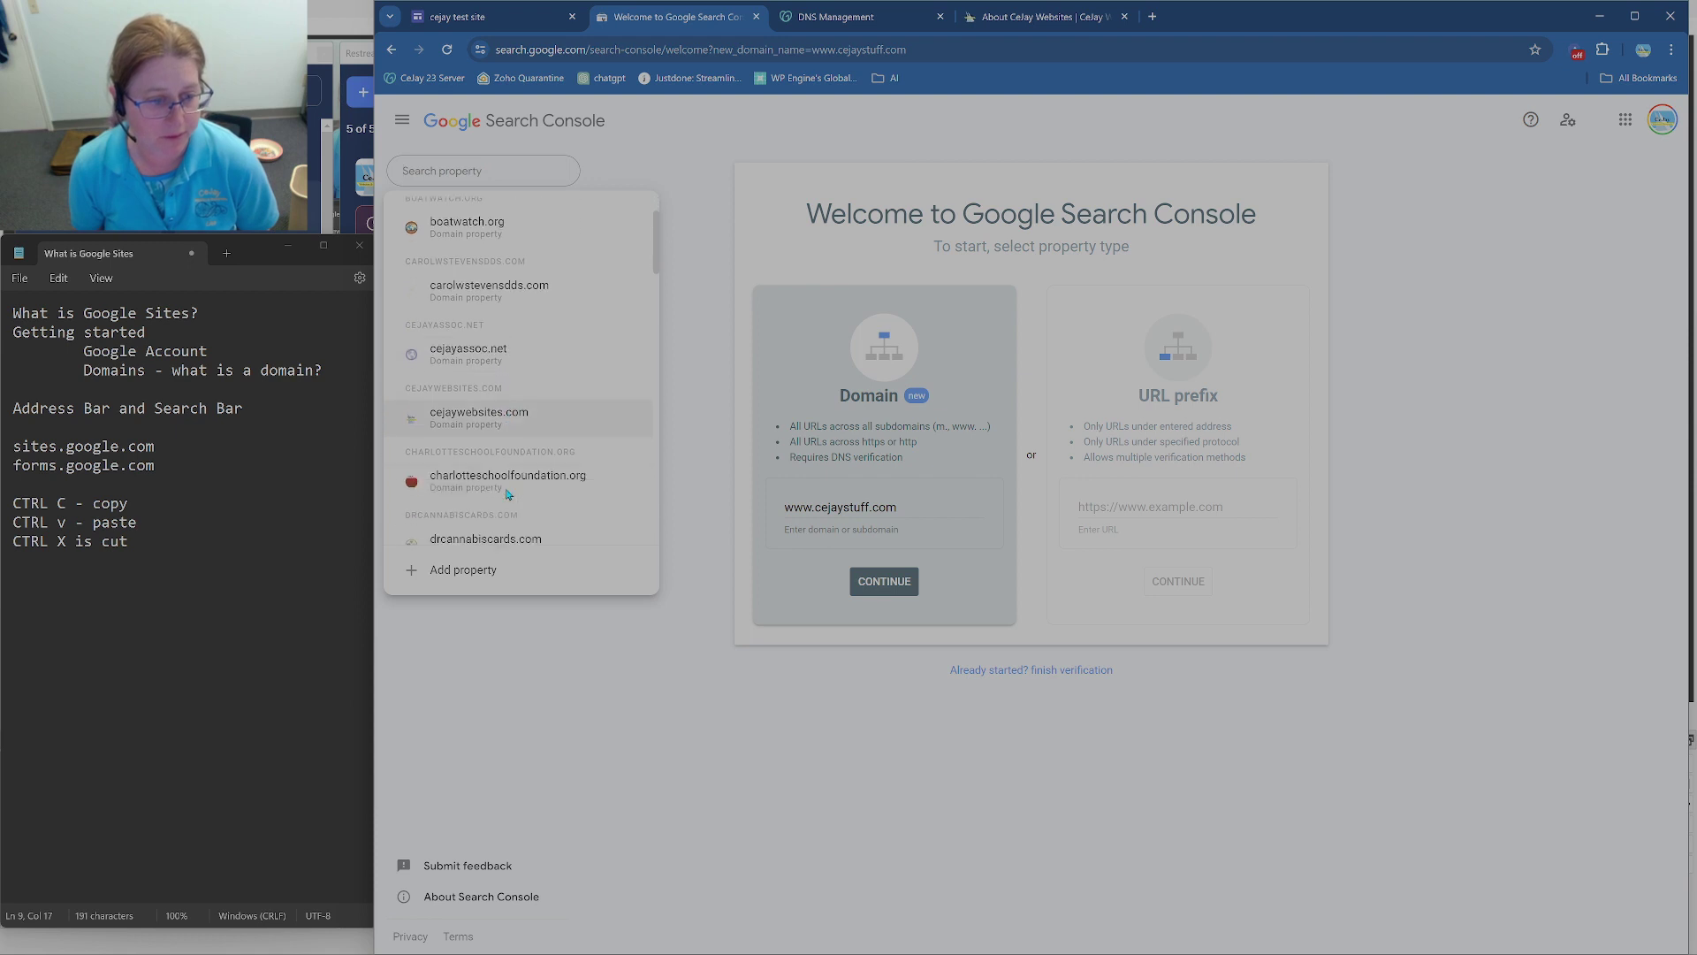
click(504, 417)
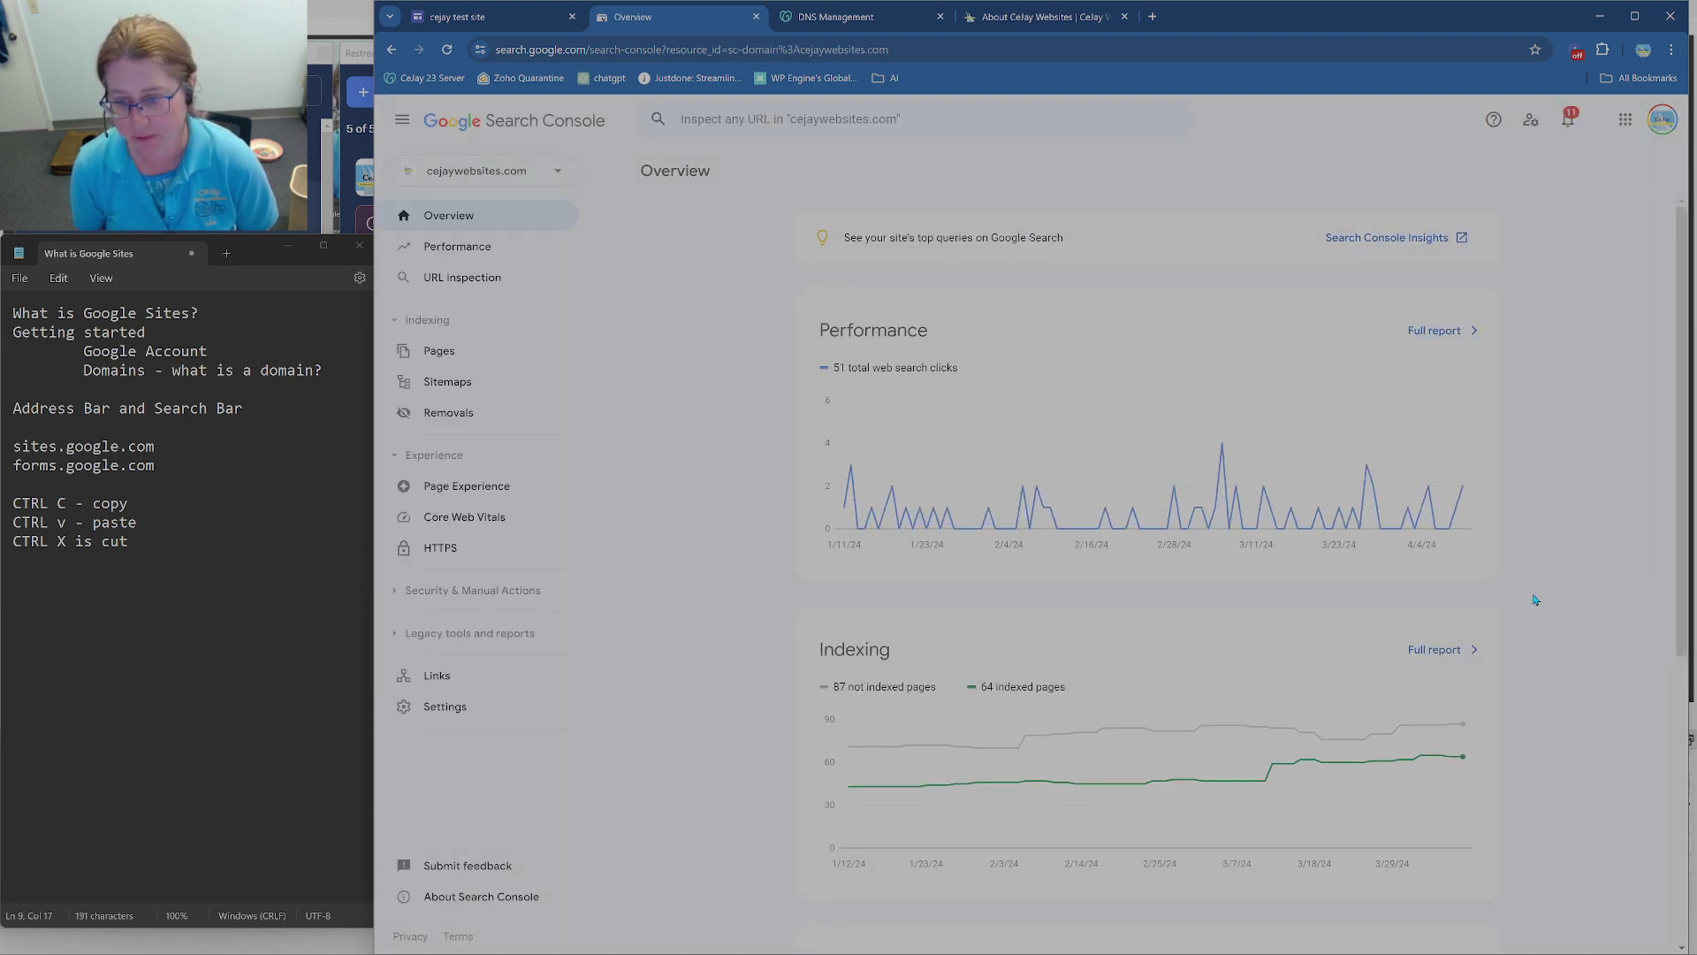
Step: Return to the cejay test site and try replacing the custom domain with cejayassoc.net, then cancel the setup
click(499, 24)
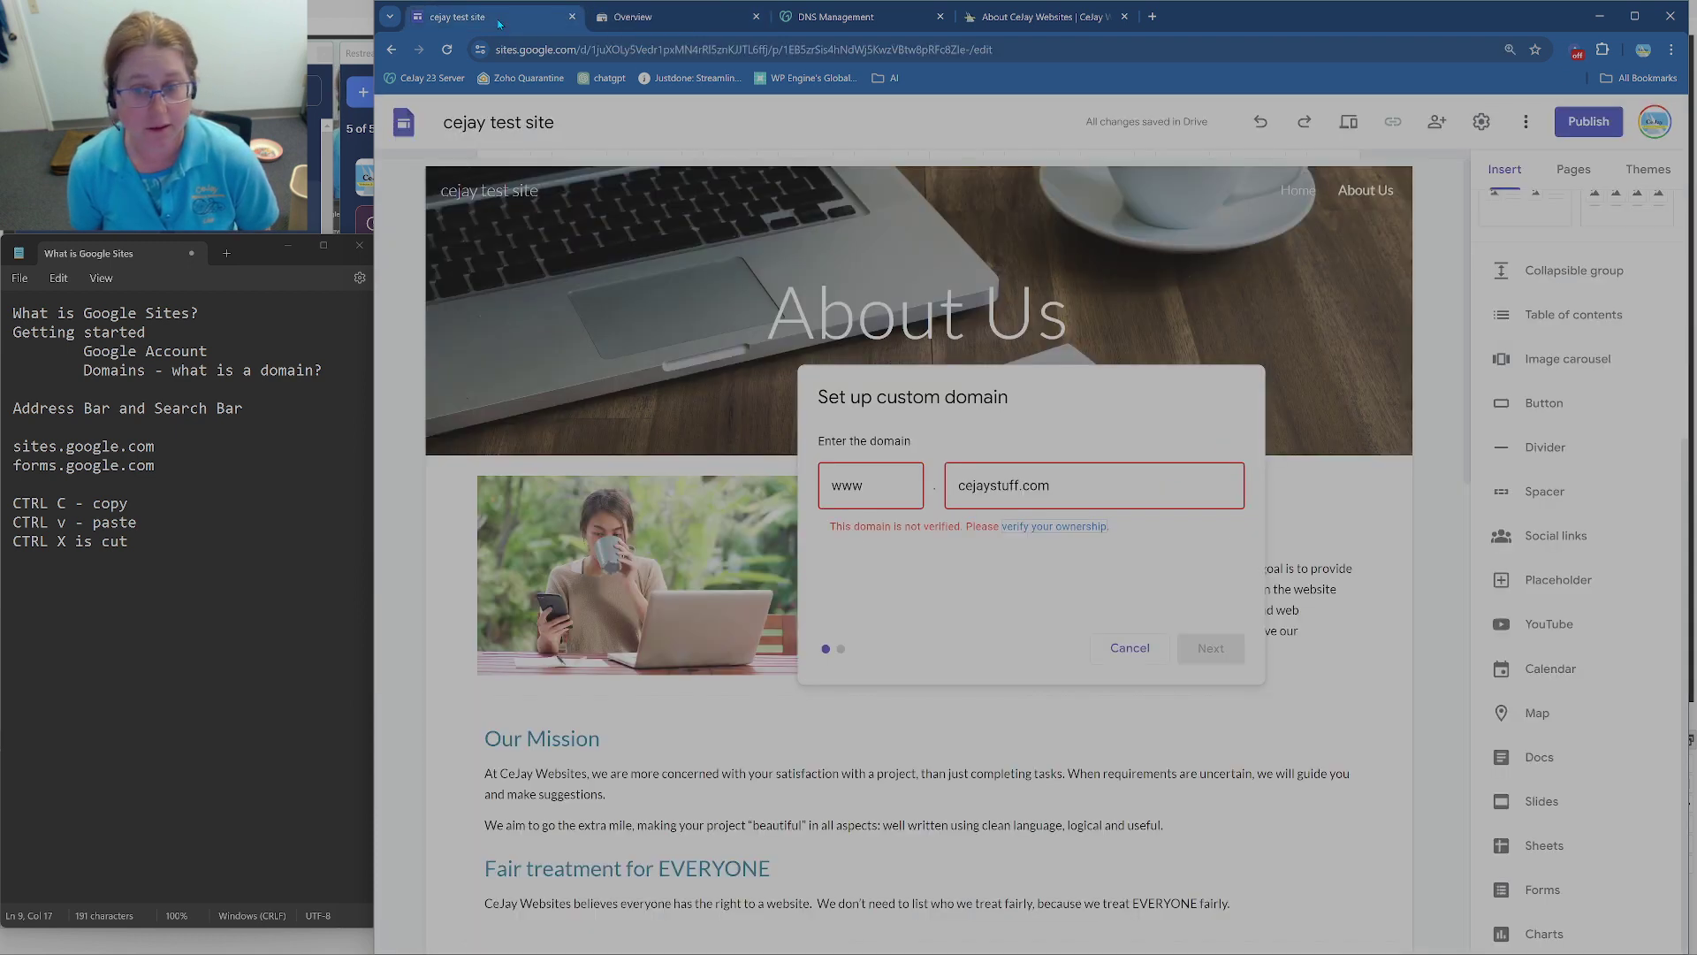
drag(1072, 492, 912, 469)
text(ceja)
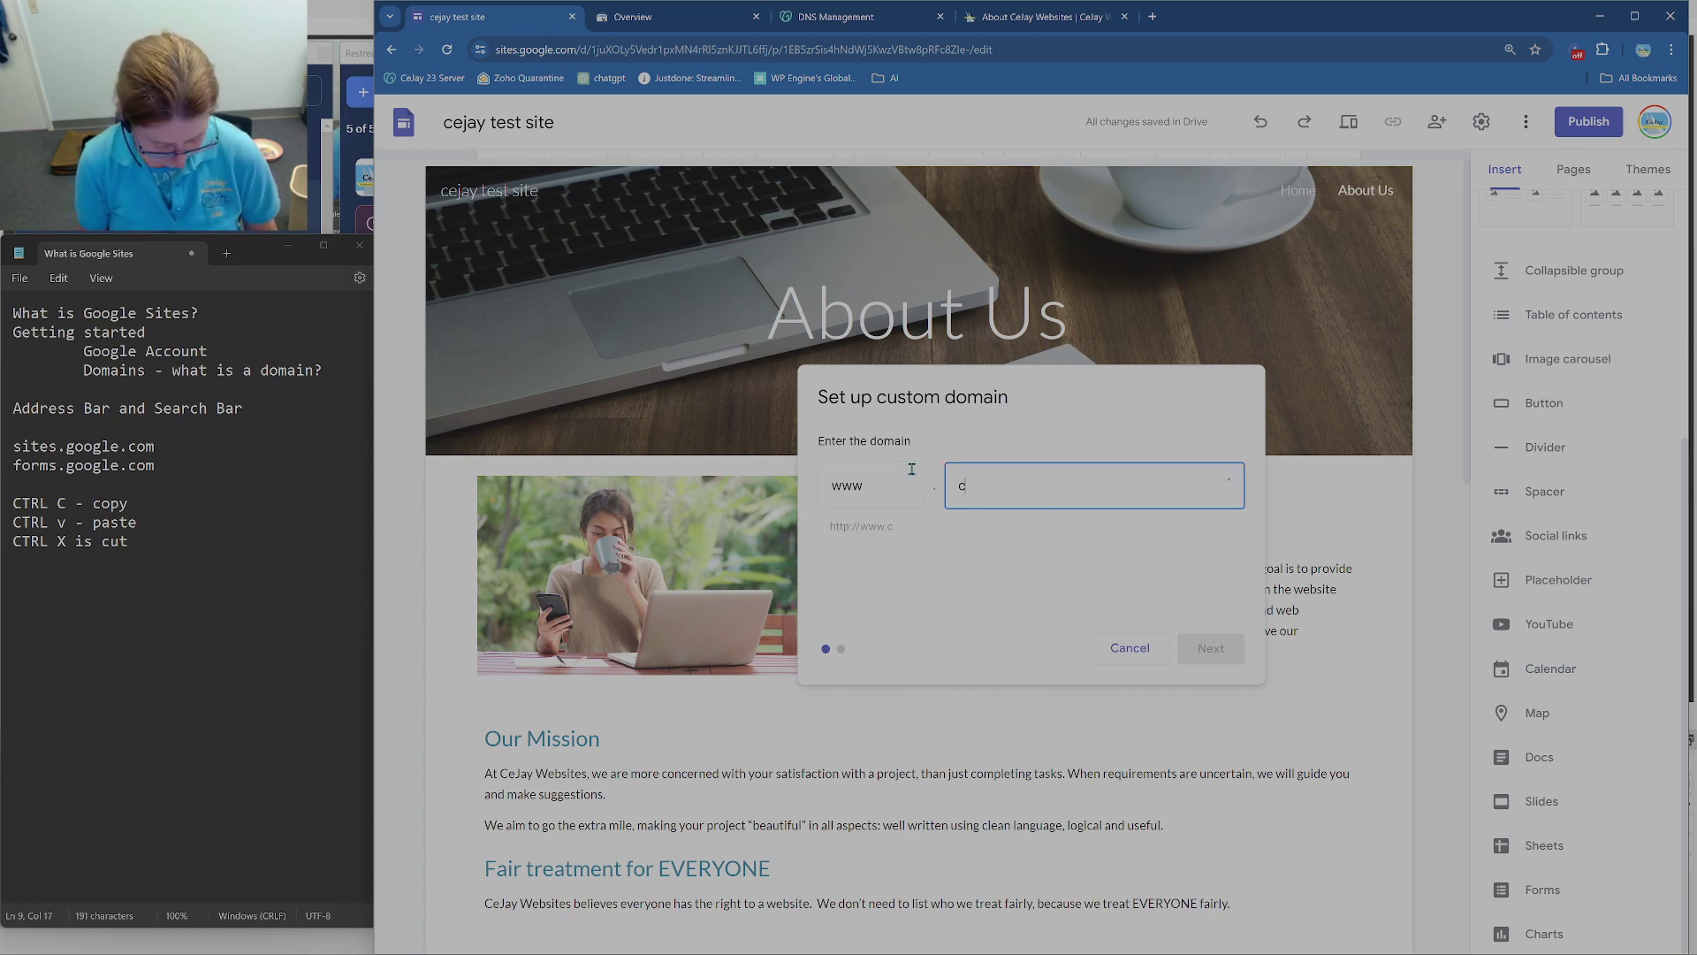
text(assoc.net)
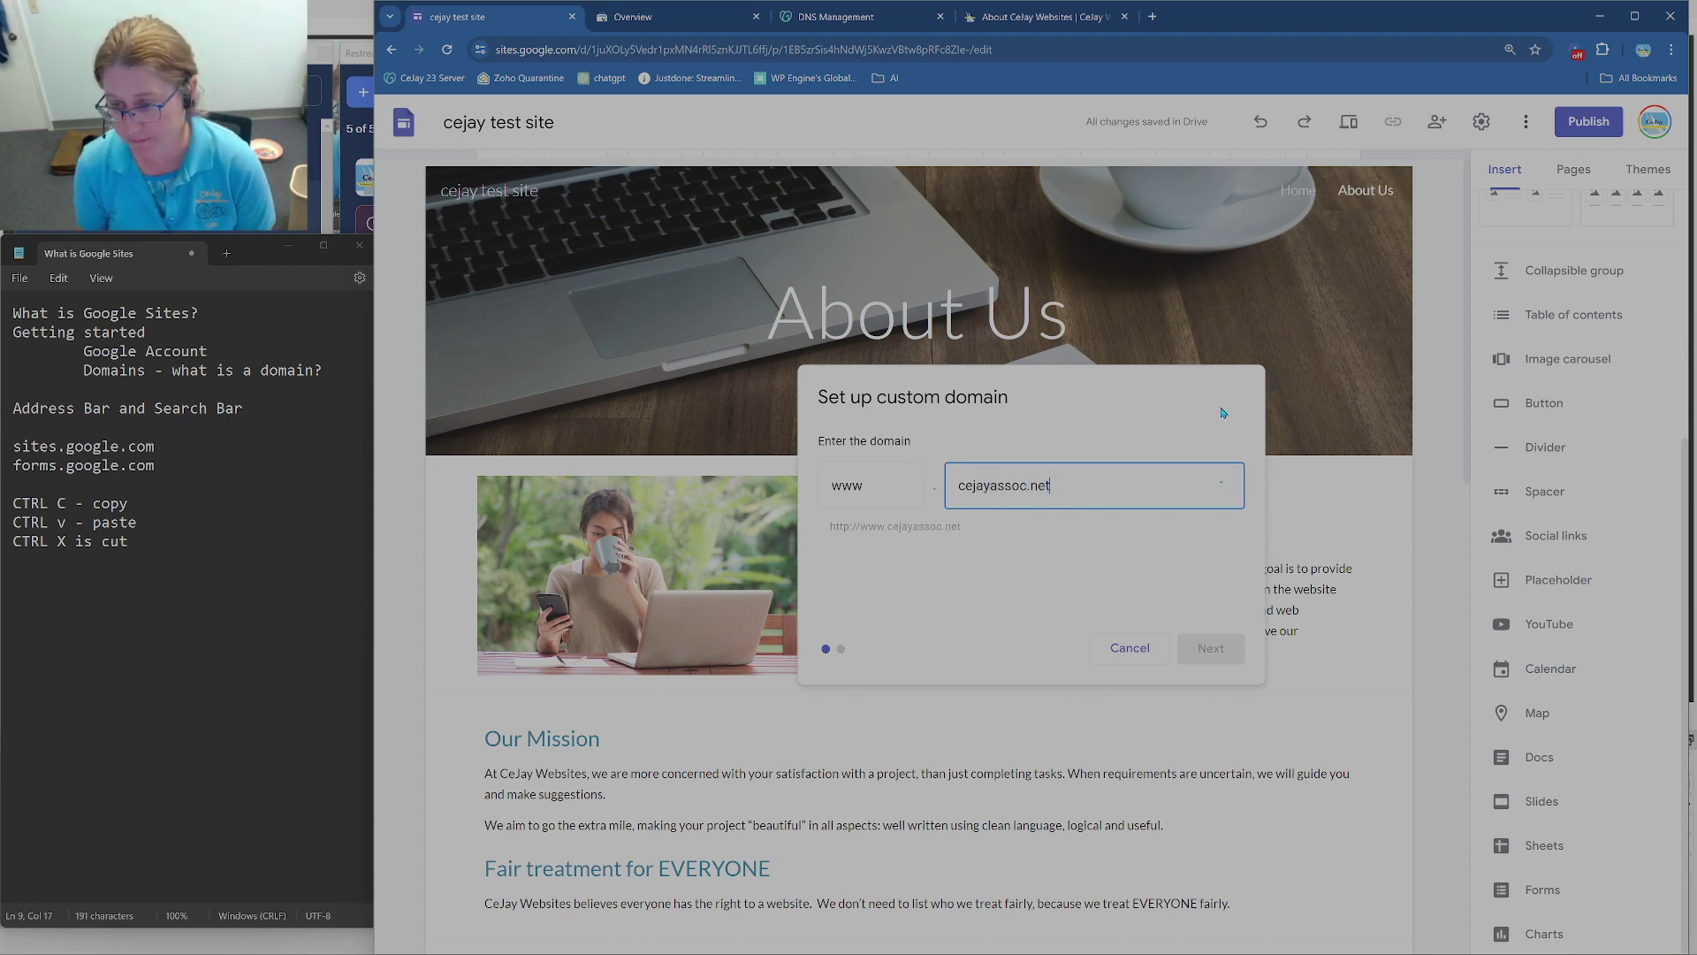
click(1130, 648)
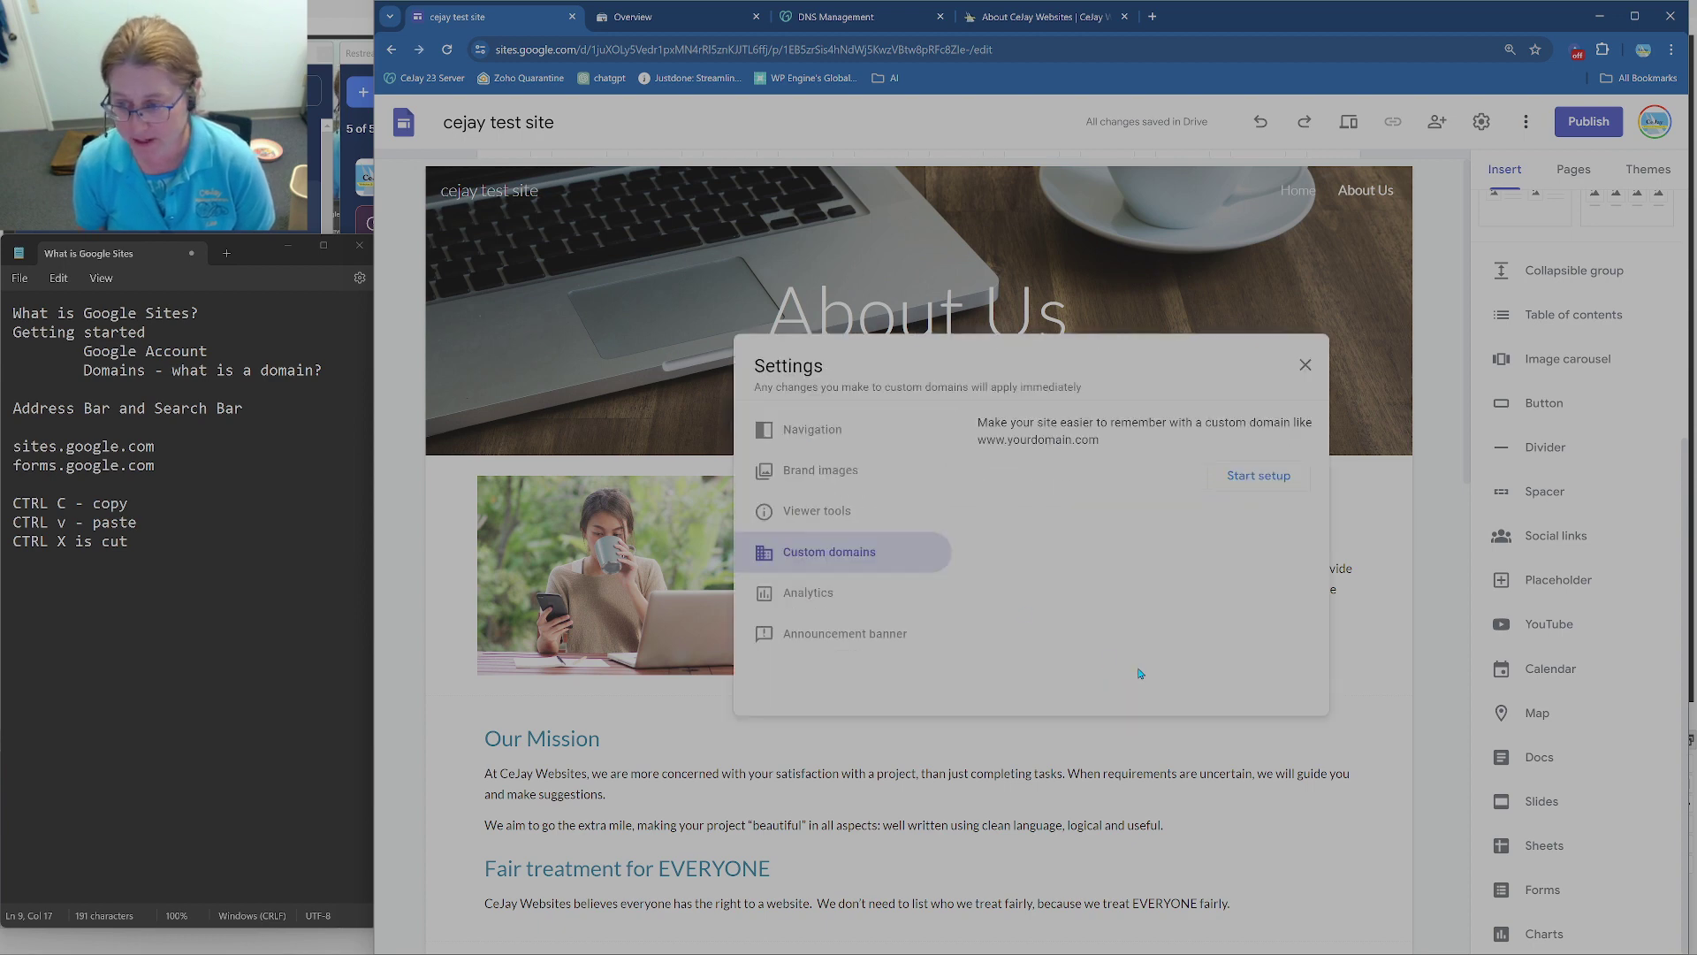
click(1266, 479)
click(975, 492)
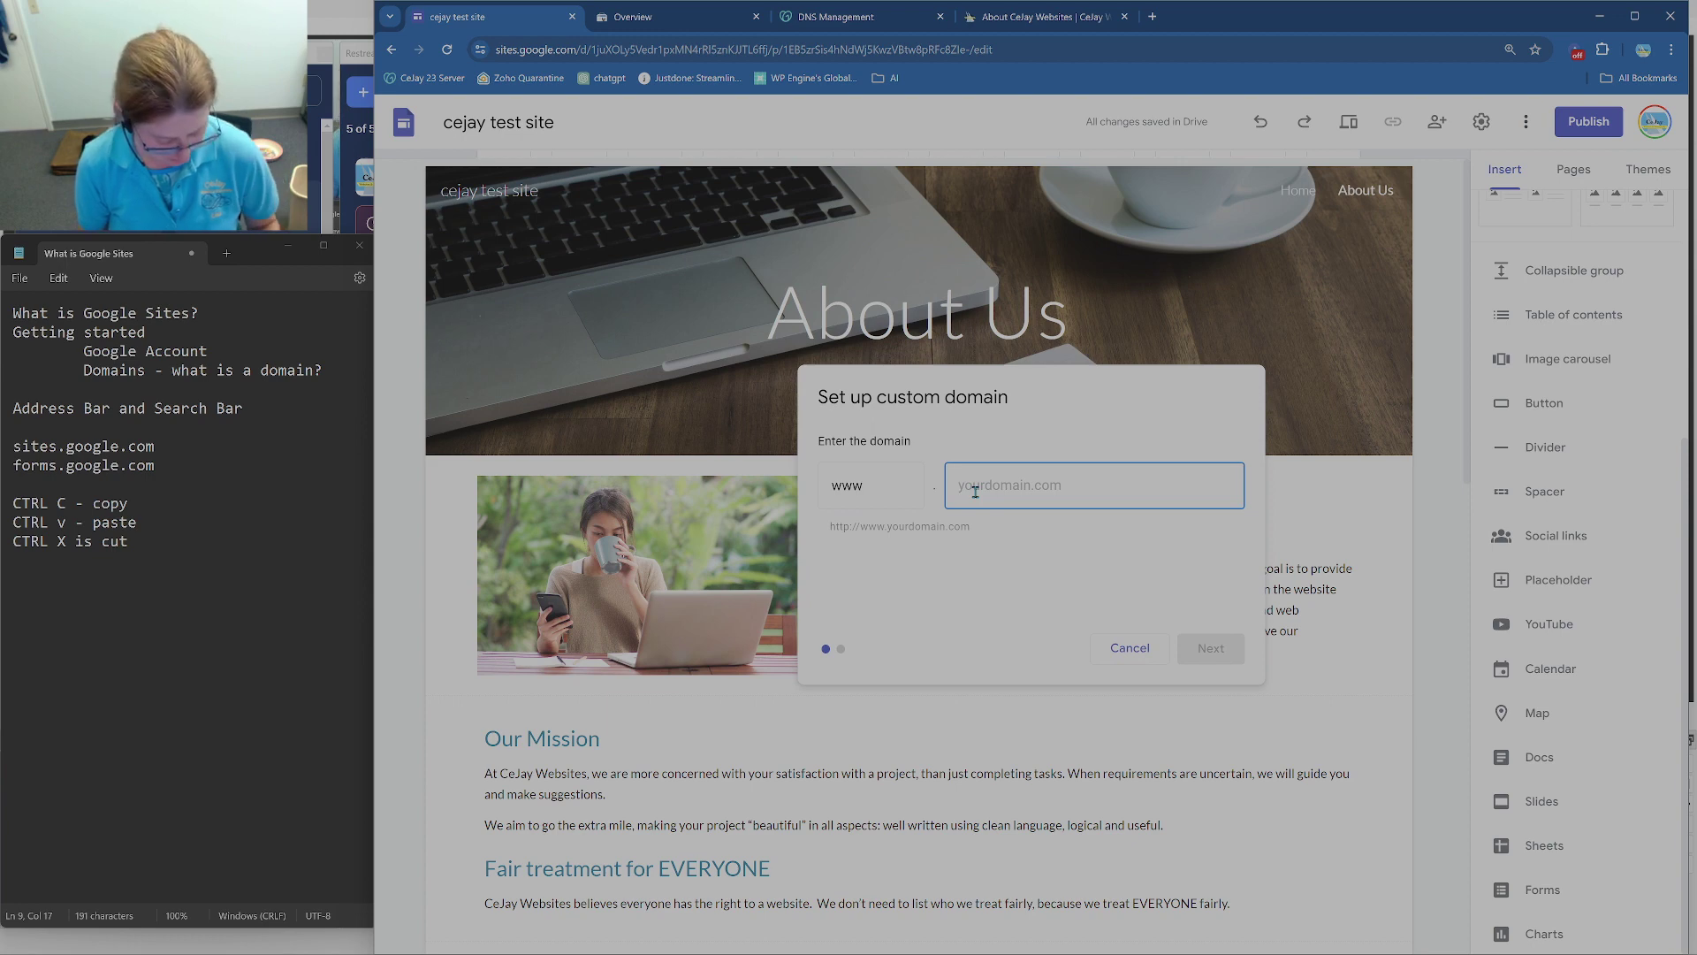
text(cejay)
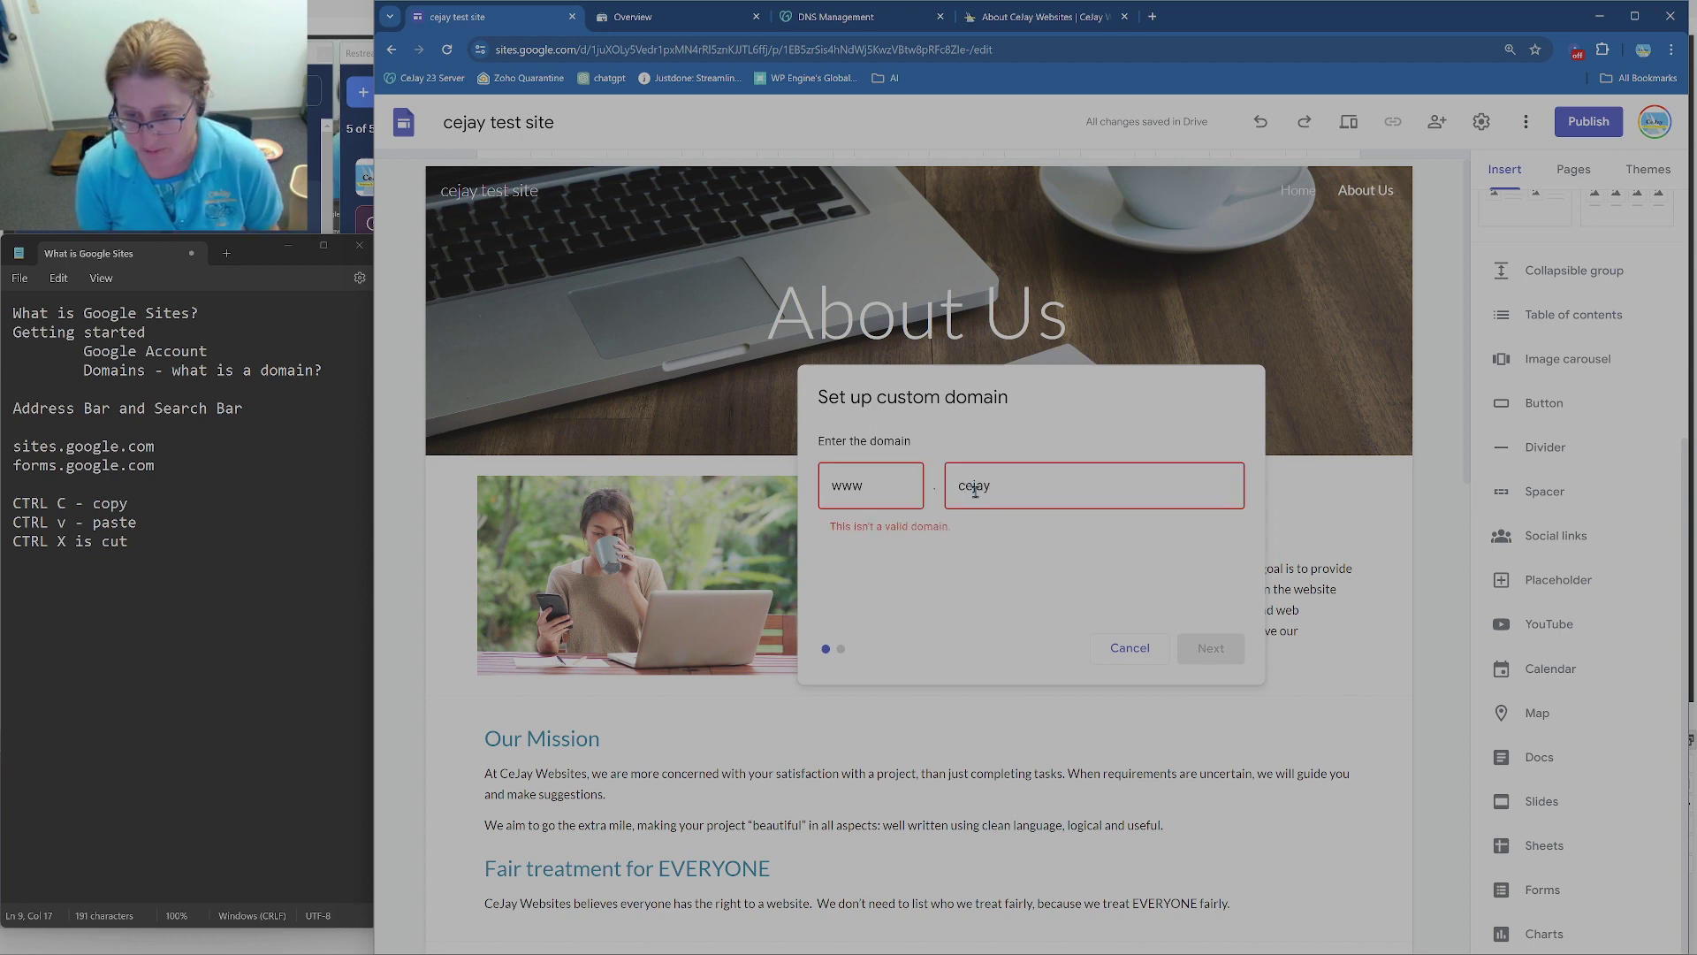
text(assoc.net)
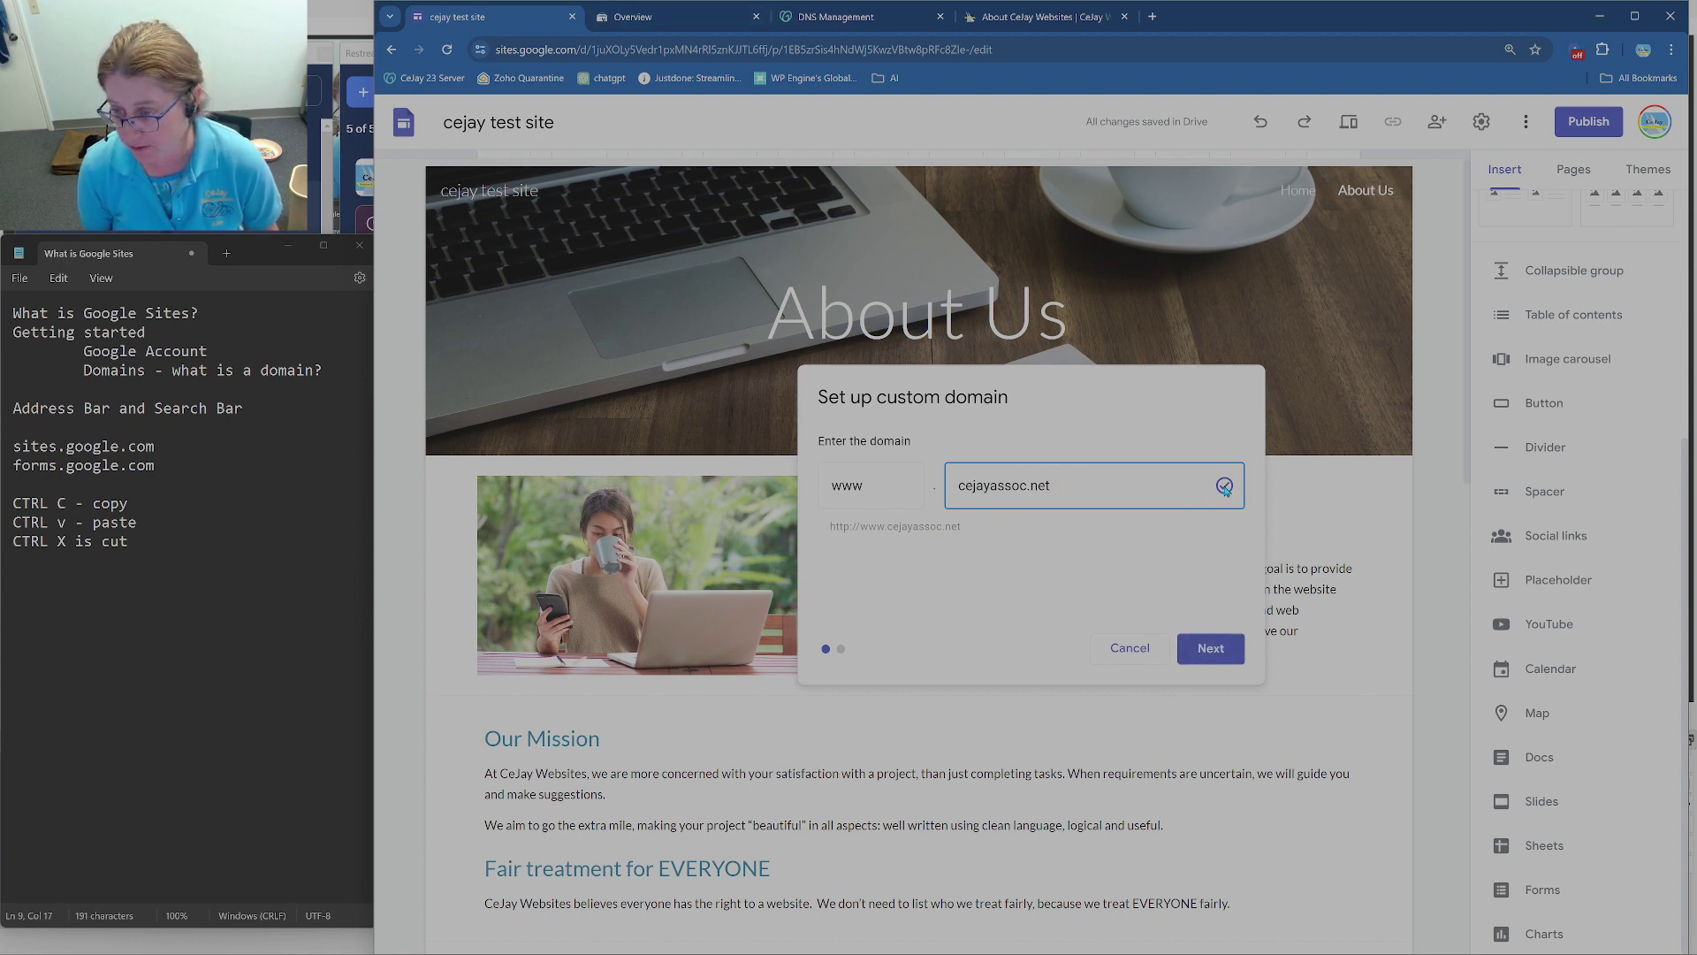
click(1220, 648)
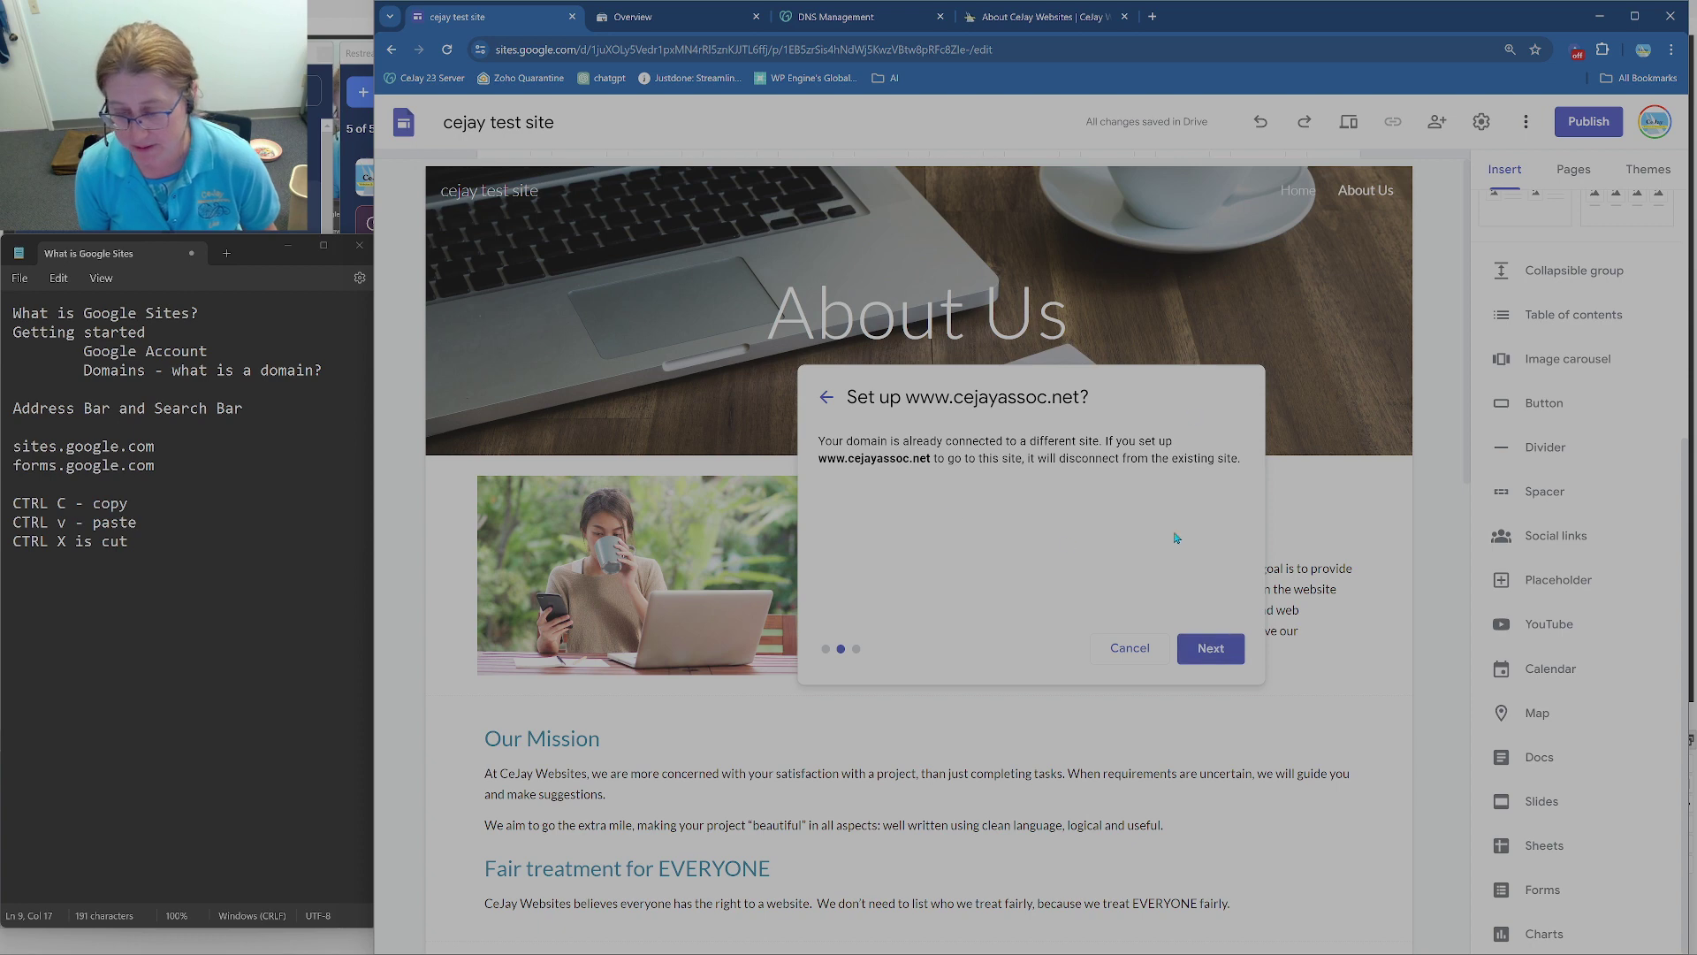
click(1210, 646)
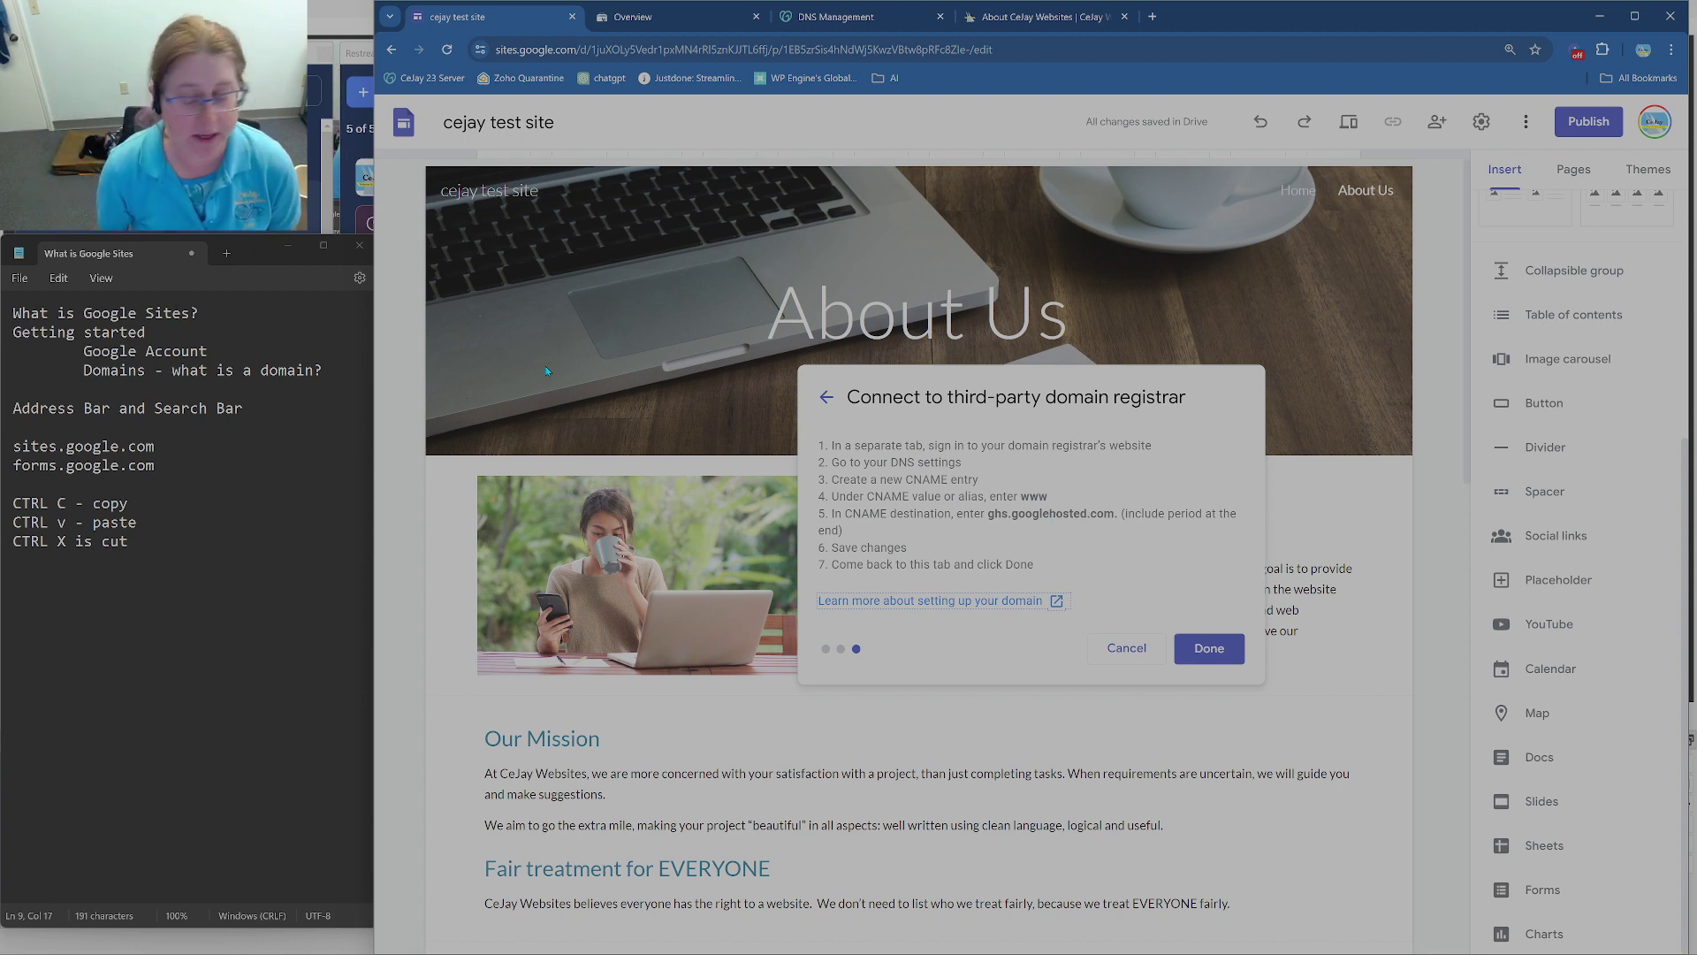
Step: Highlight the word Domains in the notes and switch to GoDaddy's domain portfolio at dcc.godaddy.com
double_click(112, 373)
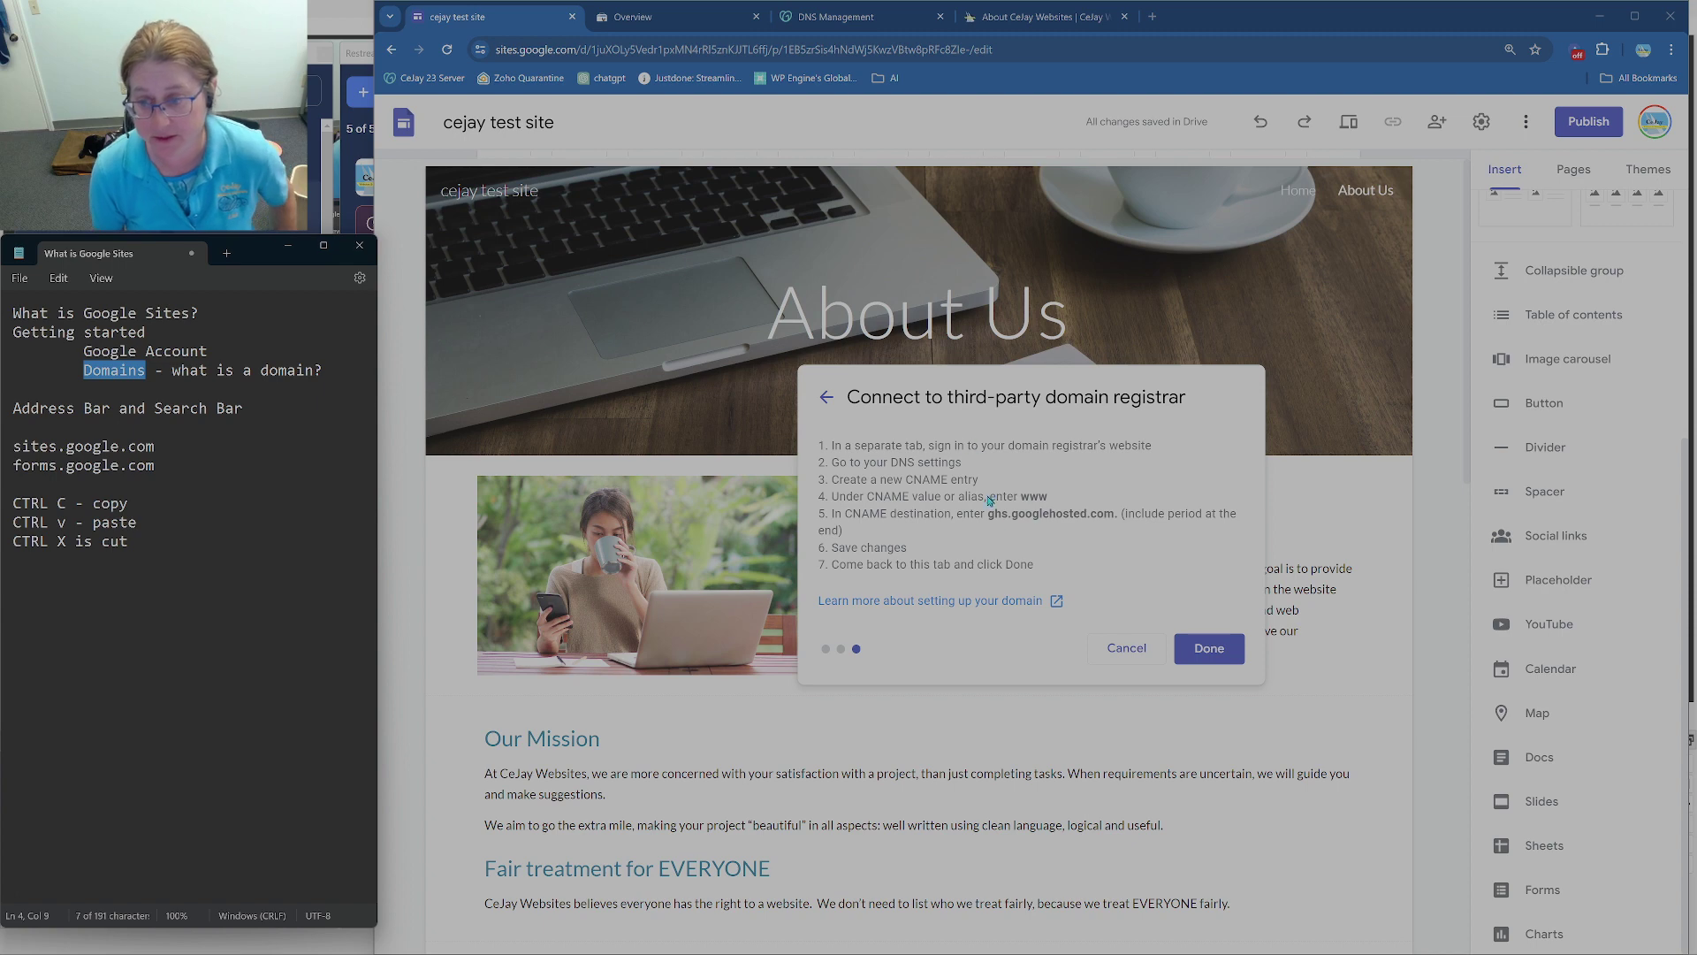
click(857, 19)
click(628, 51)
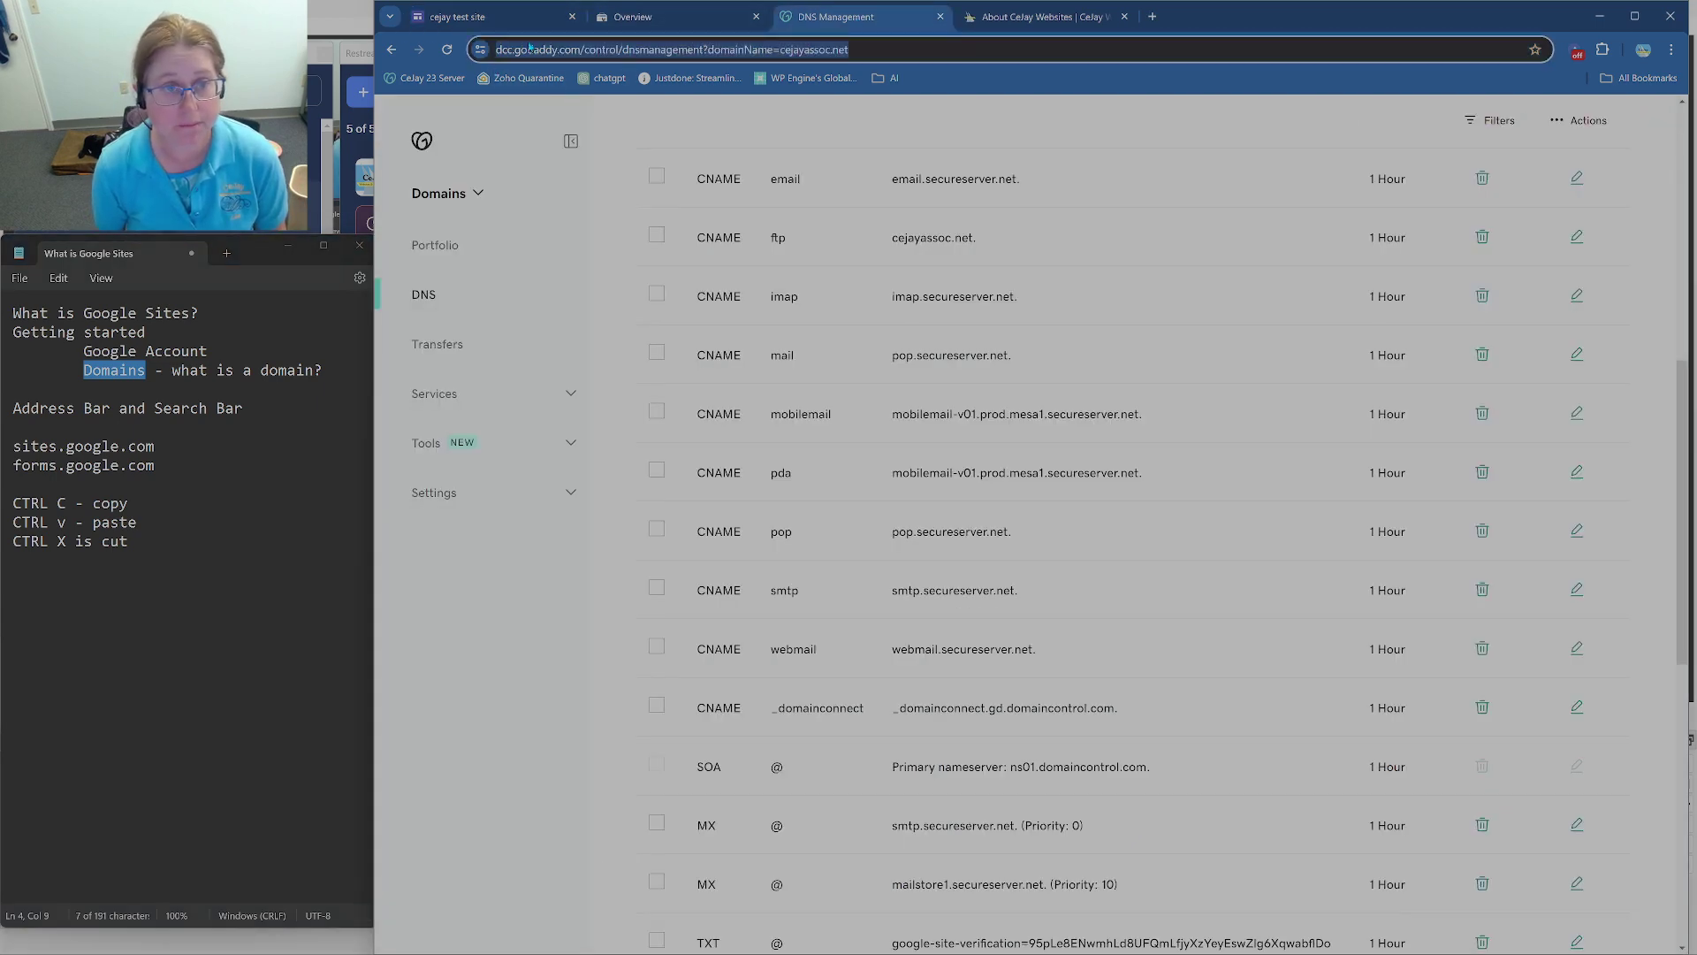
text(dcc.godaddy.com)
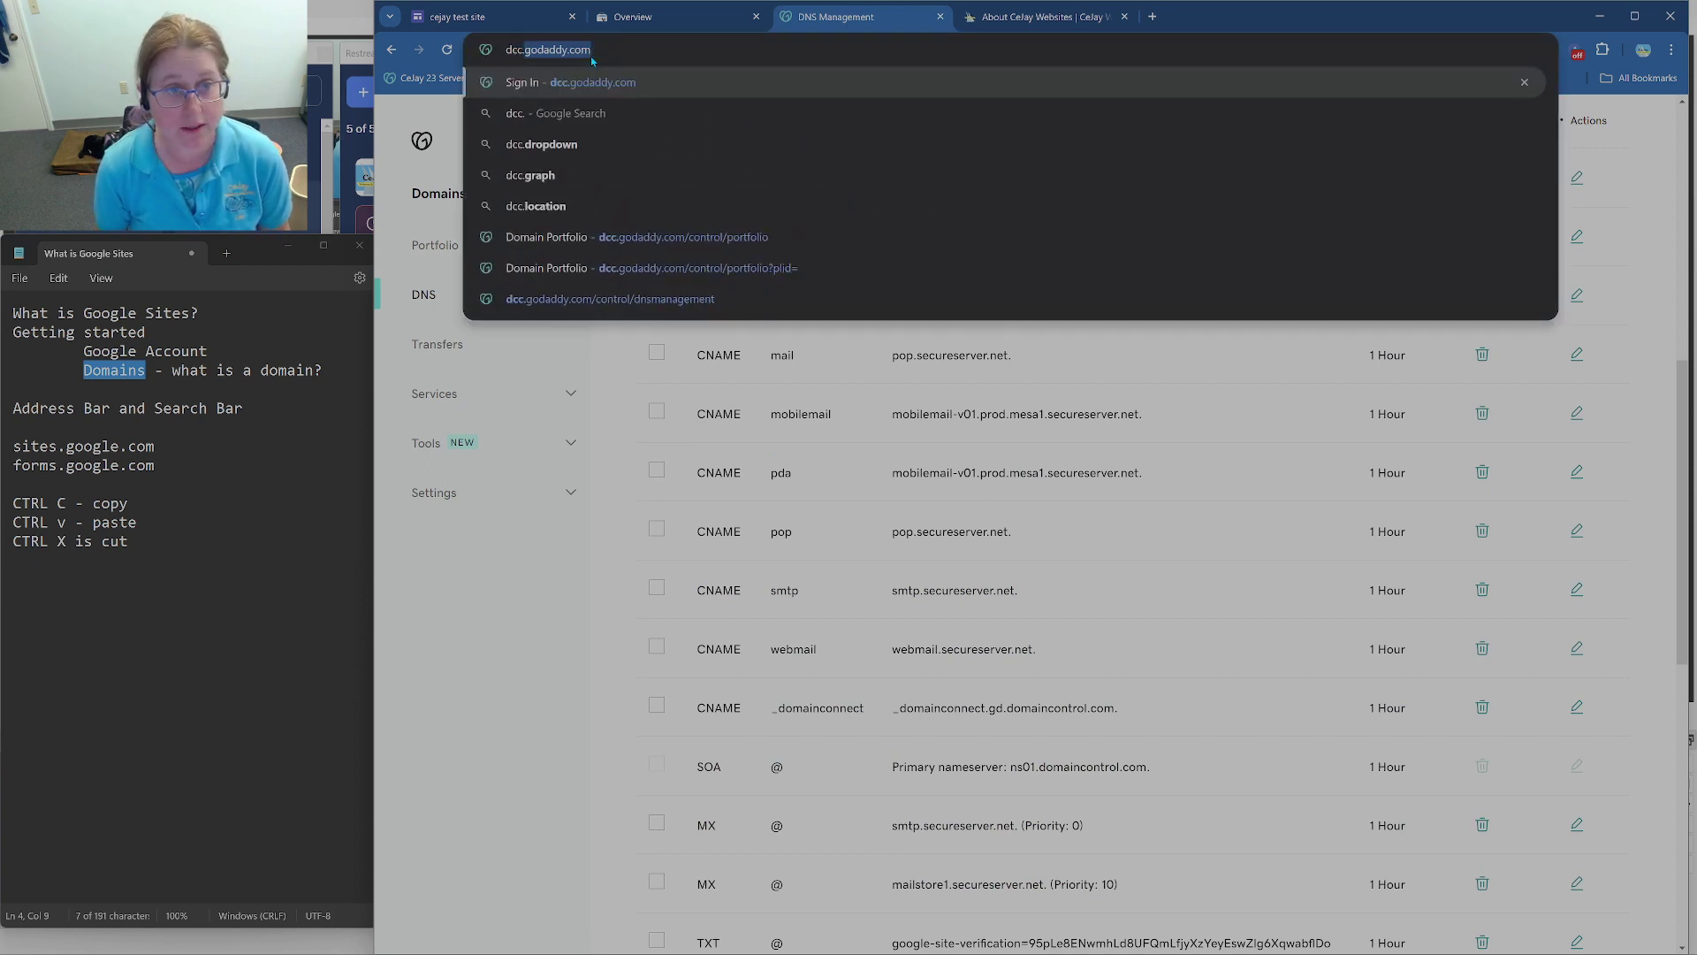
key(Return)
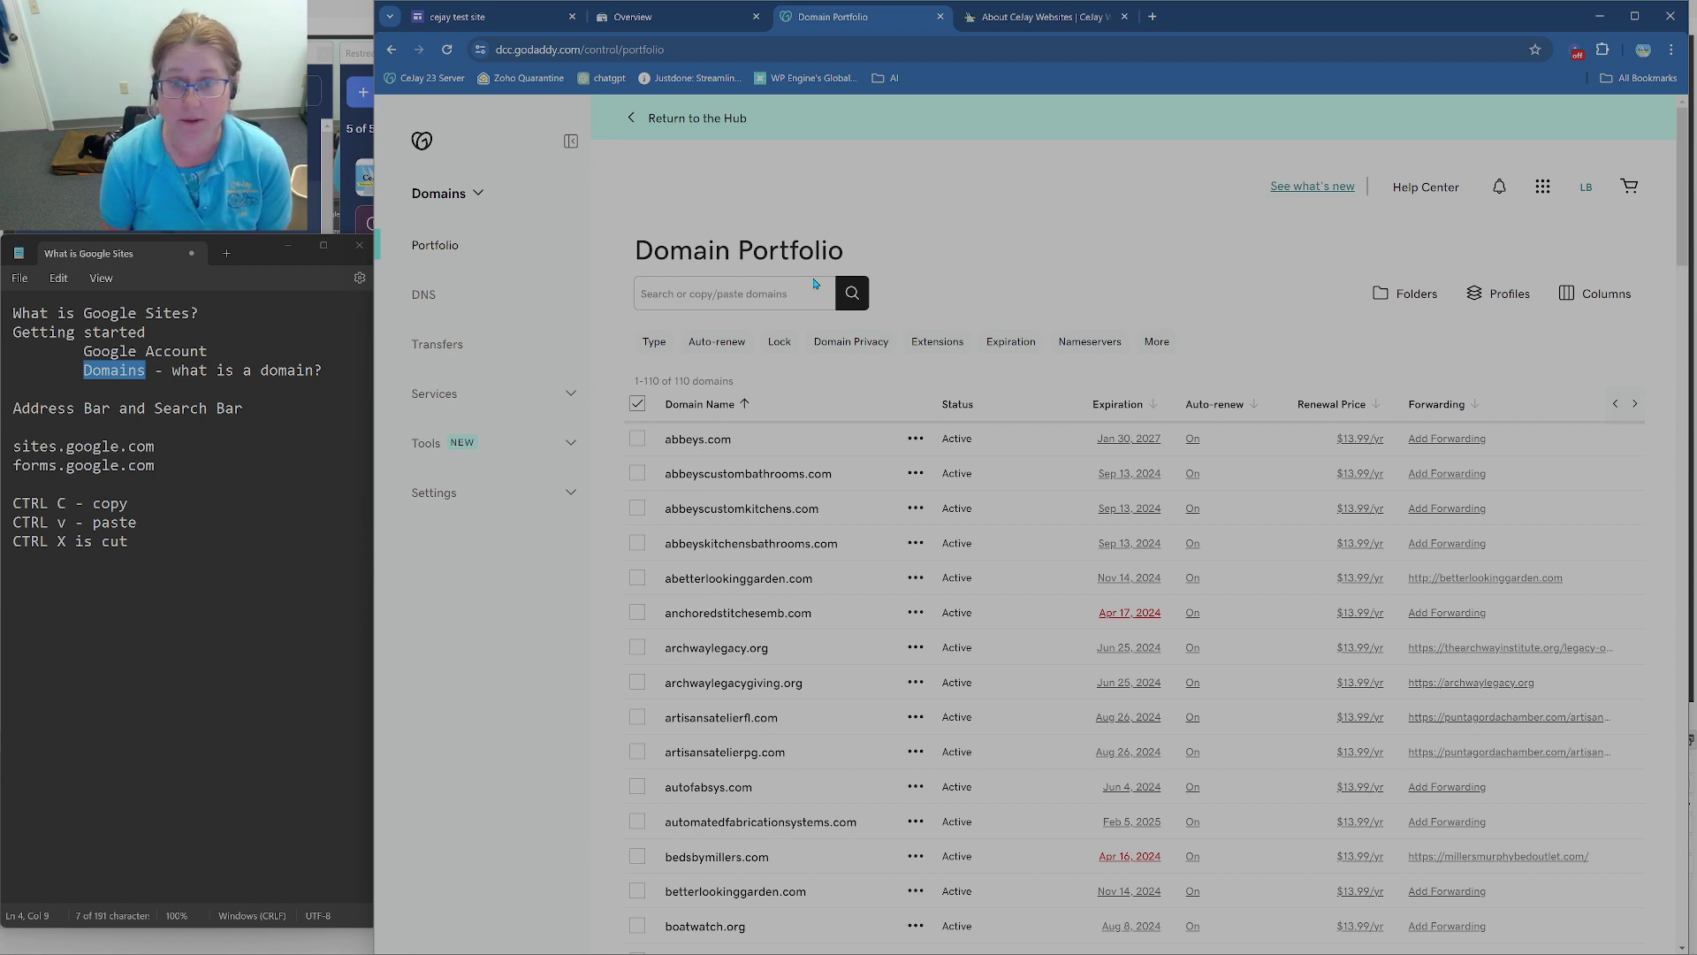
Step: Search the domain portfolio for "cejay" and open the DNS settings of cejayassoc.net
click(764, 302)
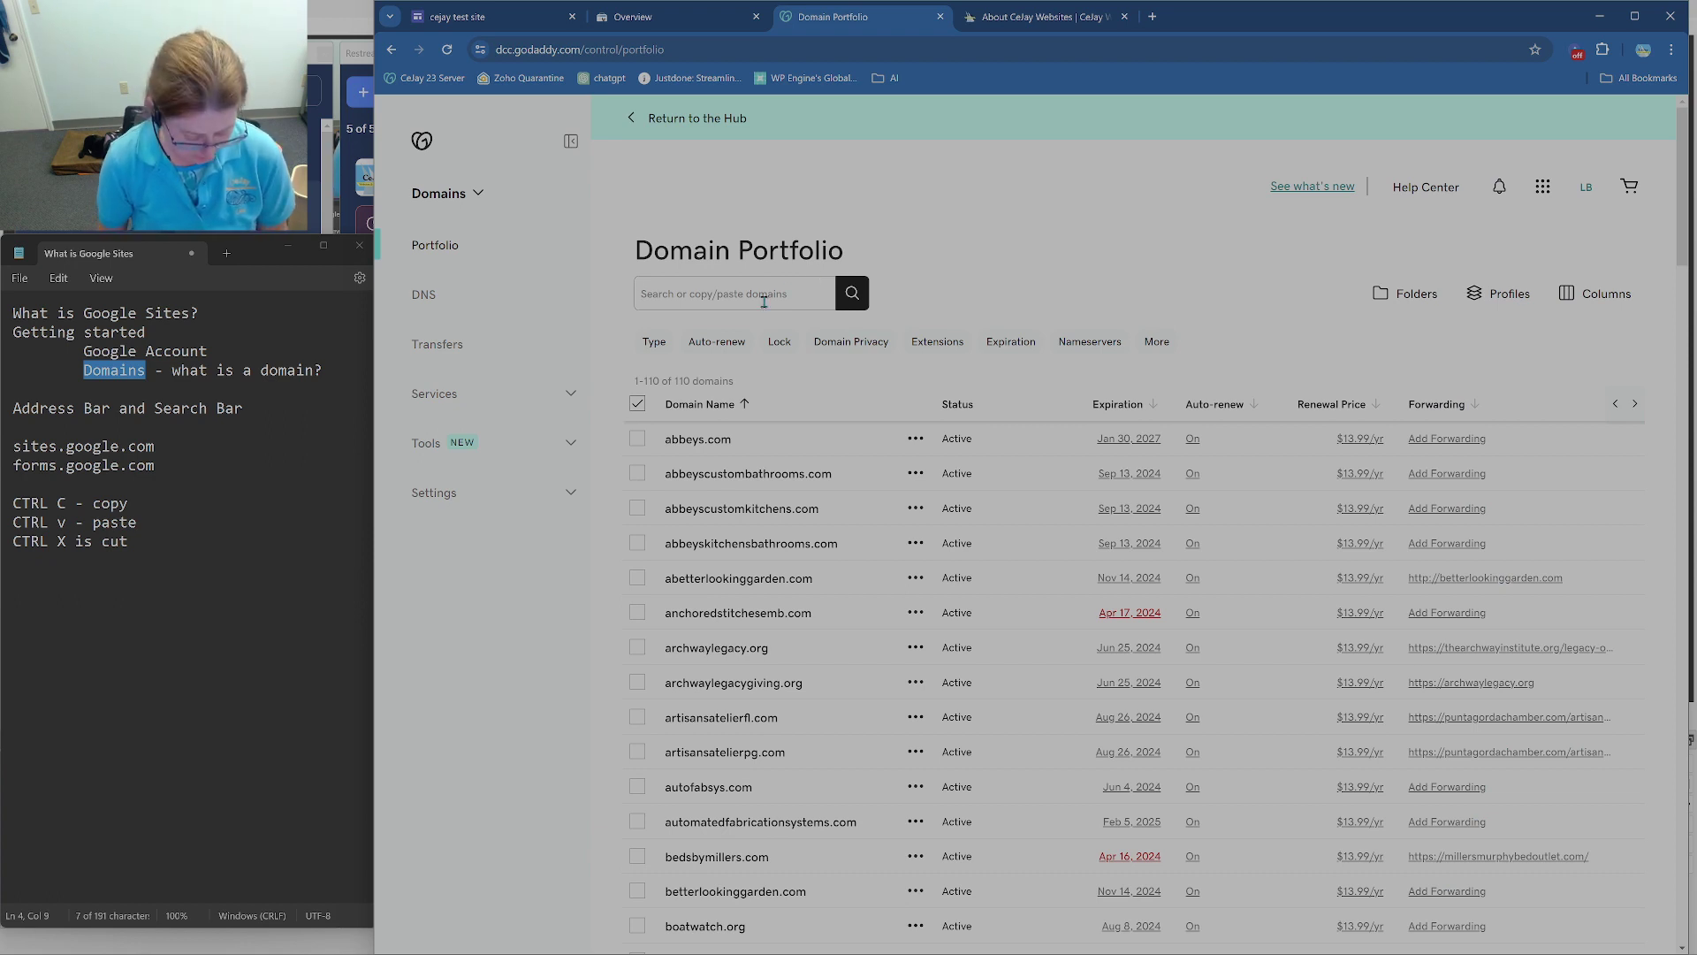
text(cejay)
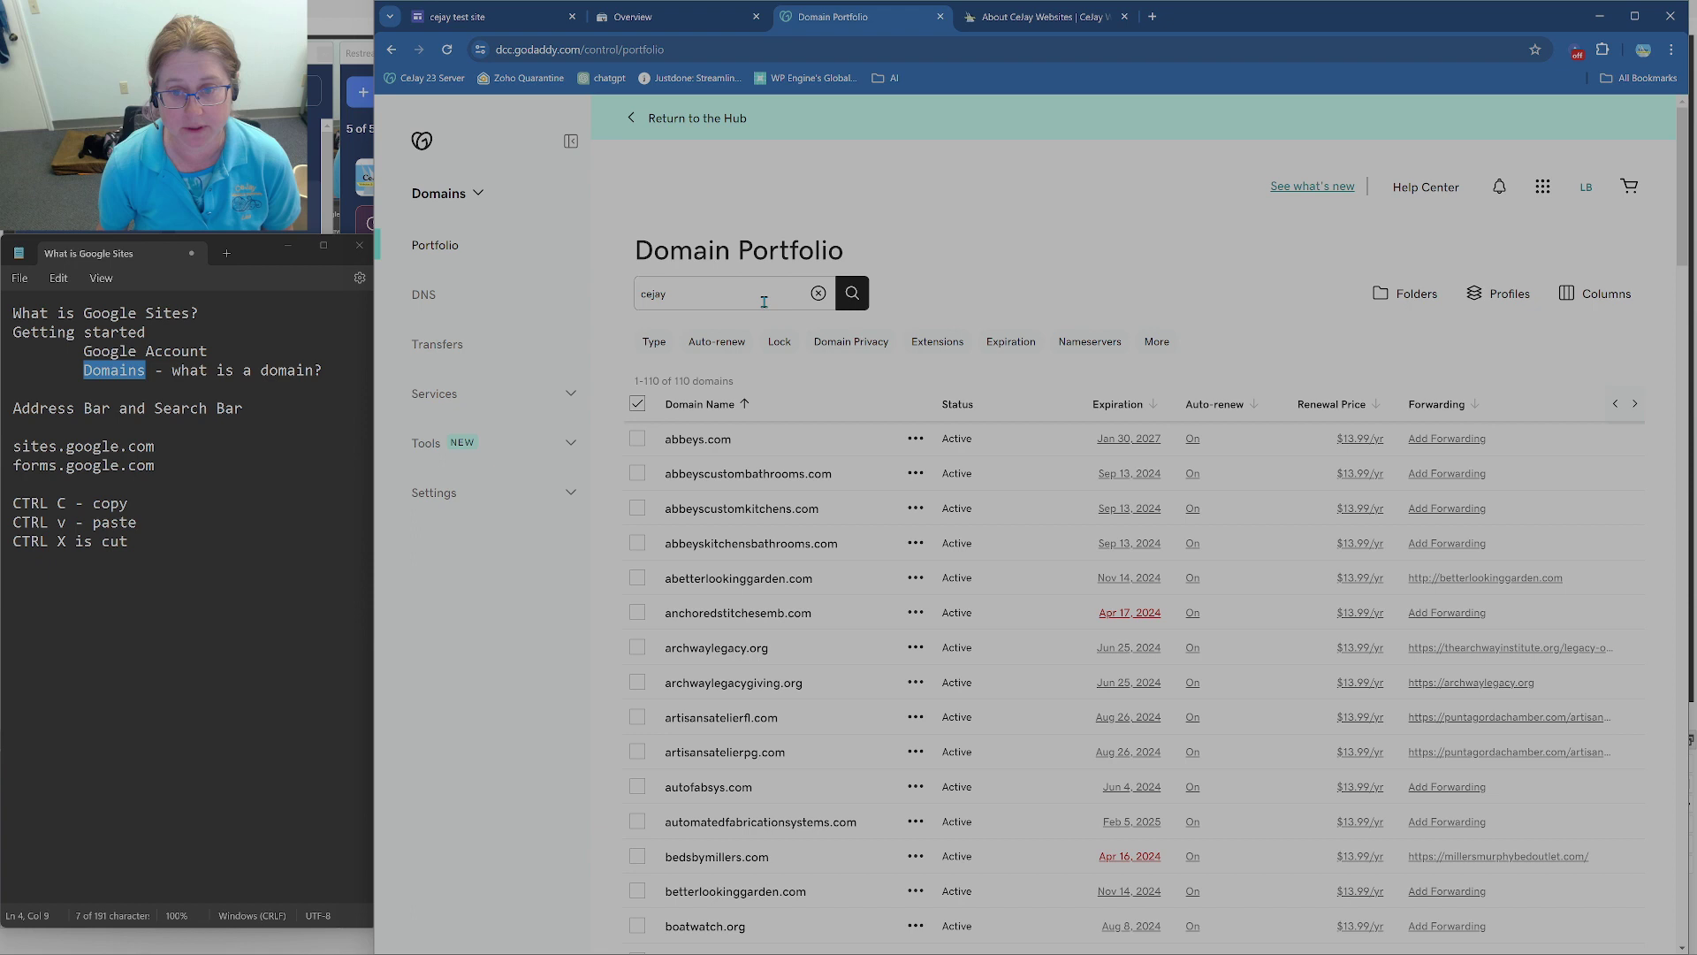
click(844, 301)
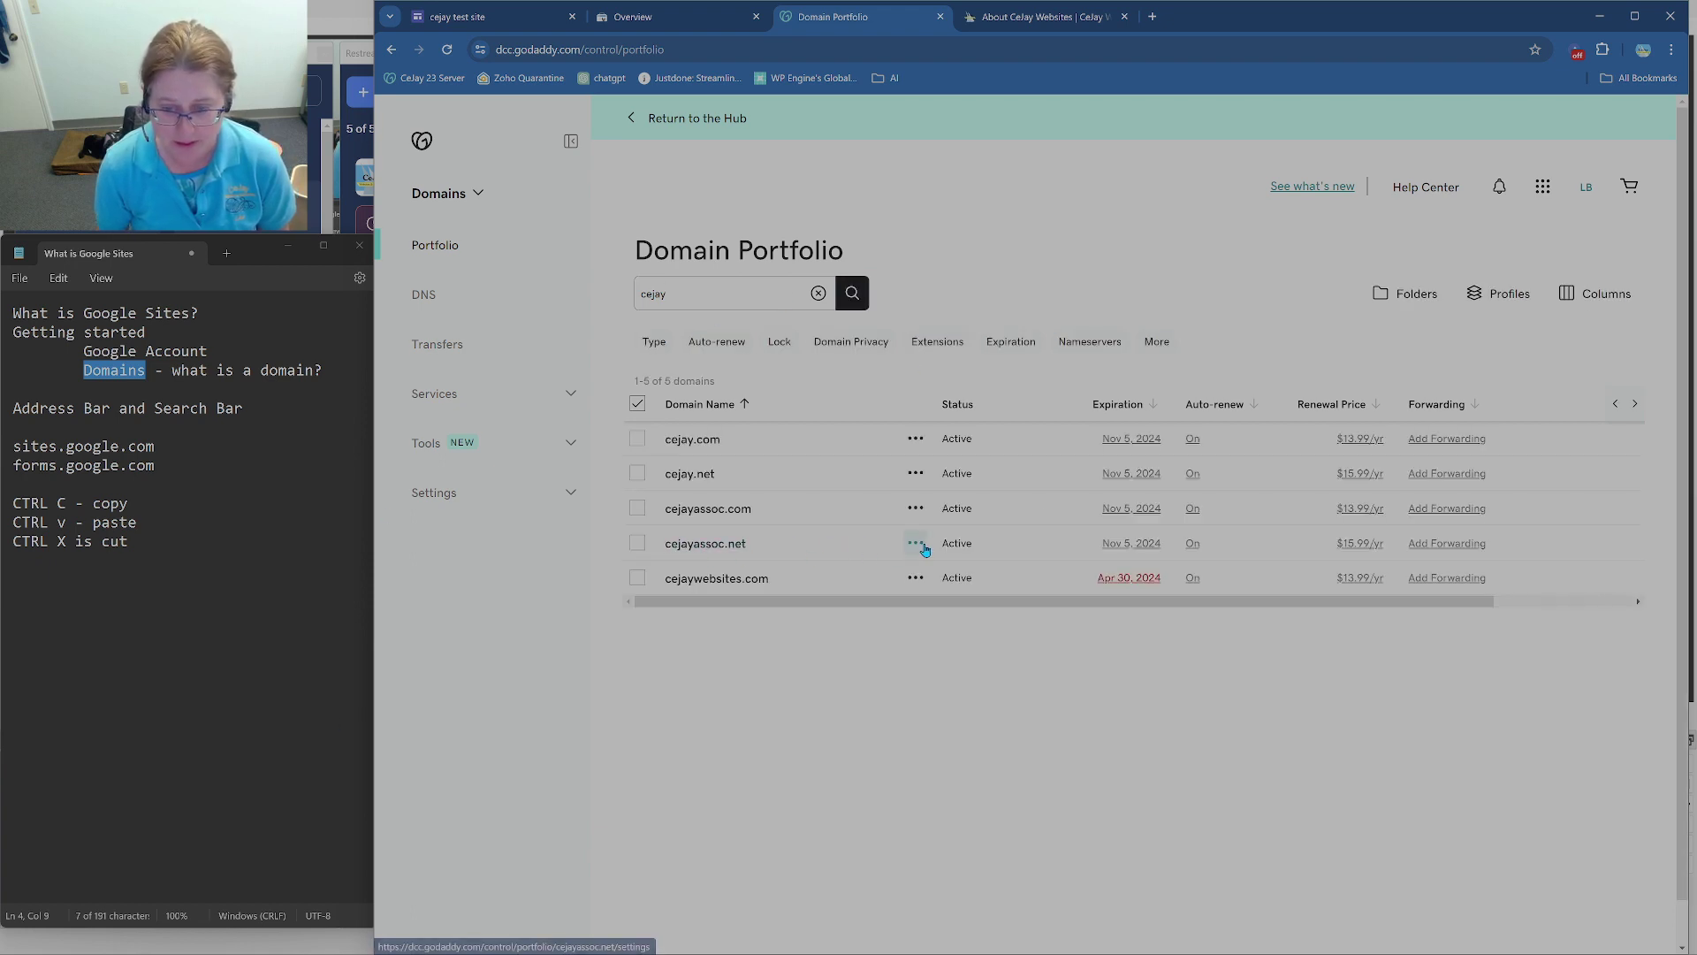
click(915, 543)
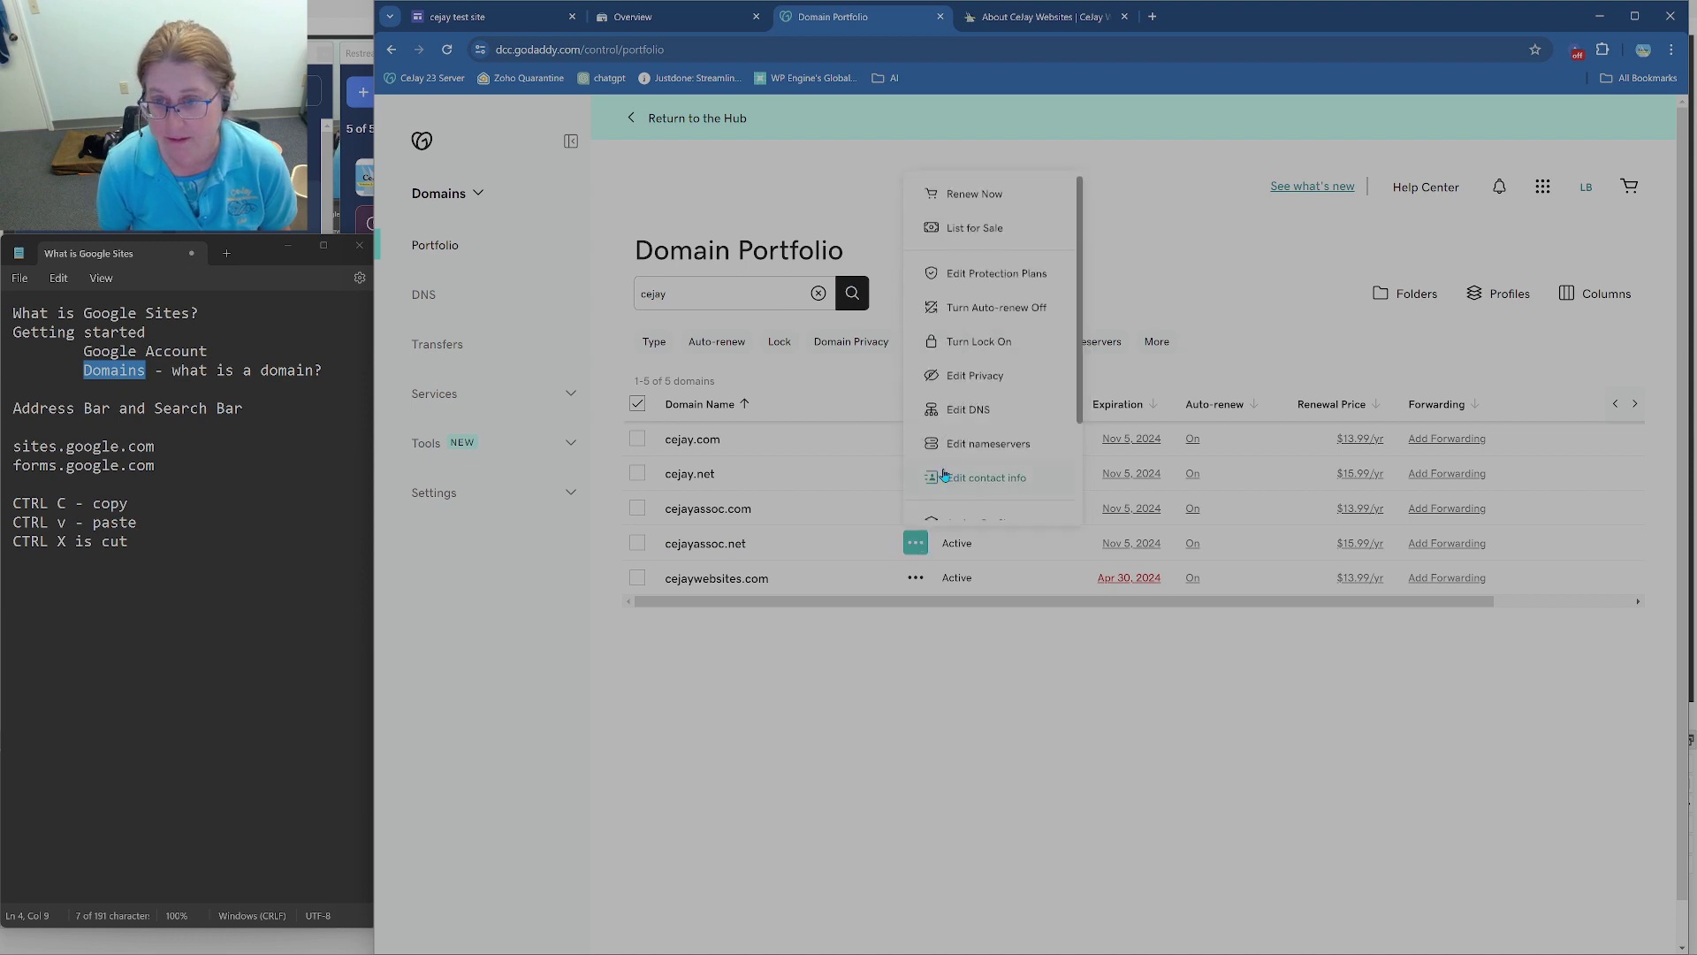
click(973, 412)
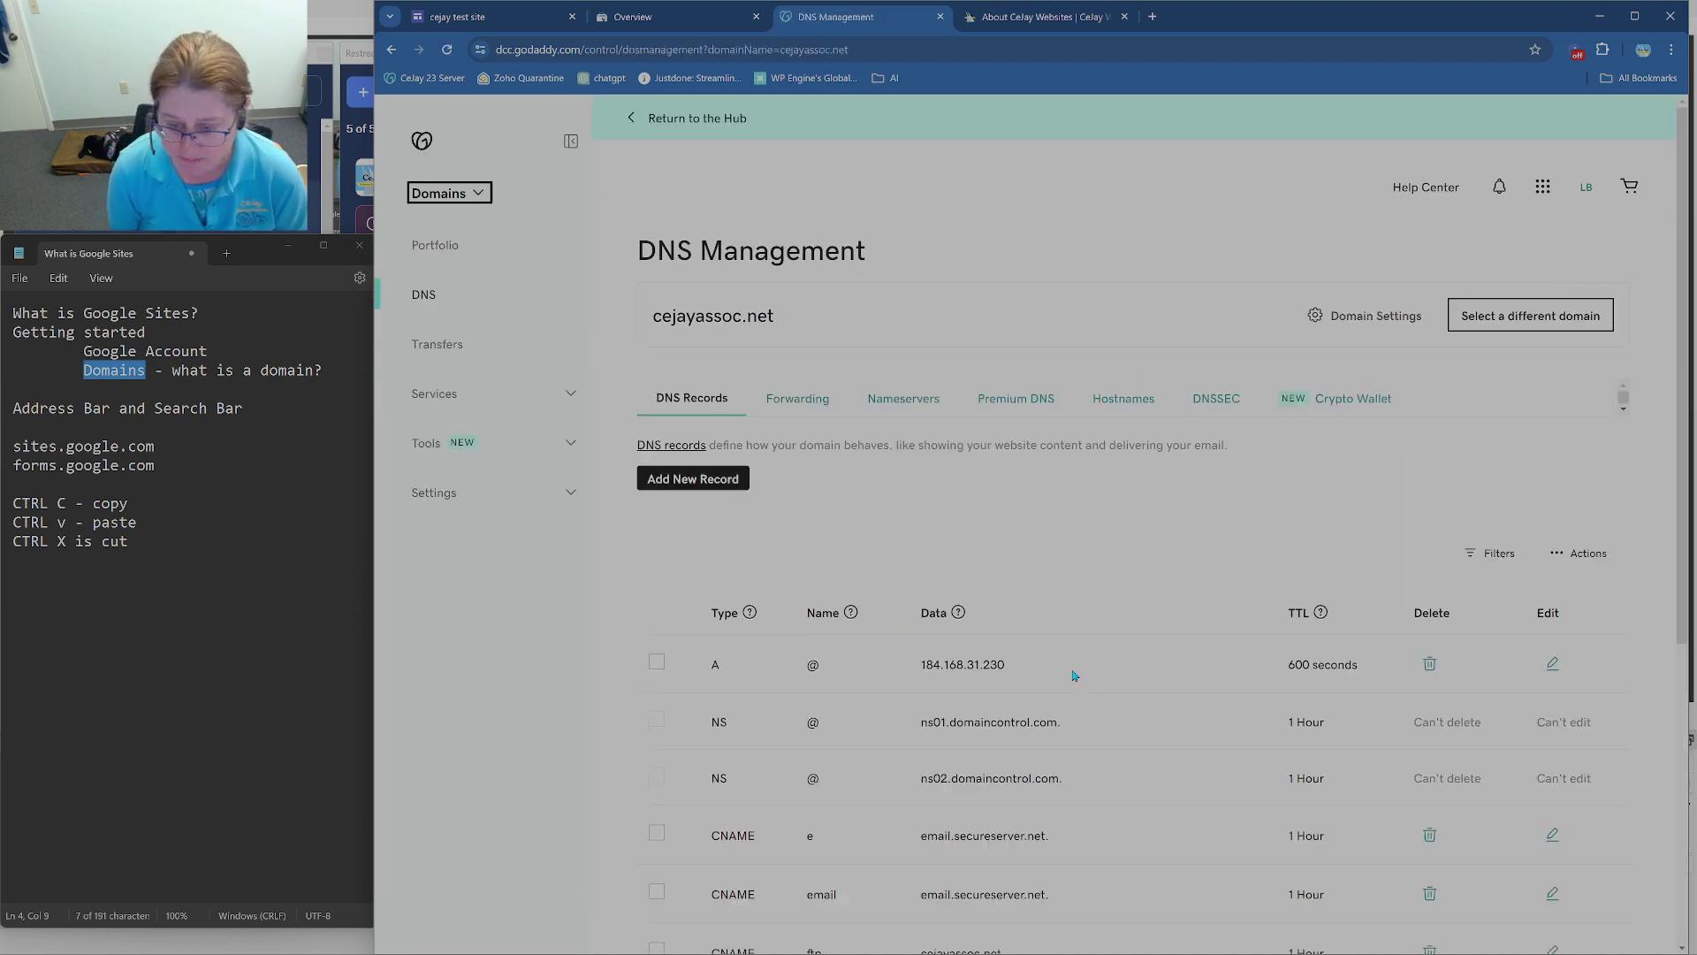
Step: Look over the DNS records of cejayassoc.net and start adding a new record
scroll(1074, 654, down, 5)
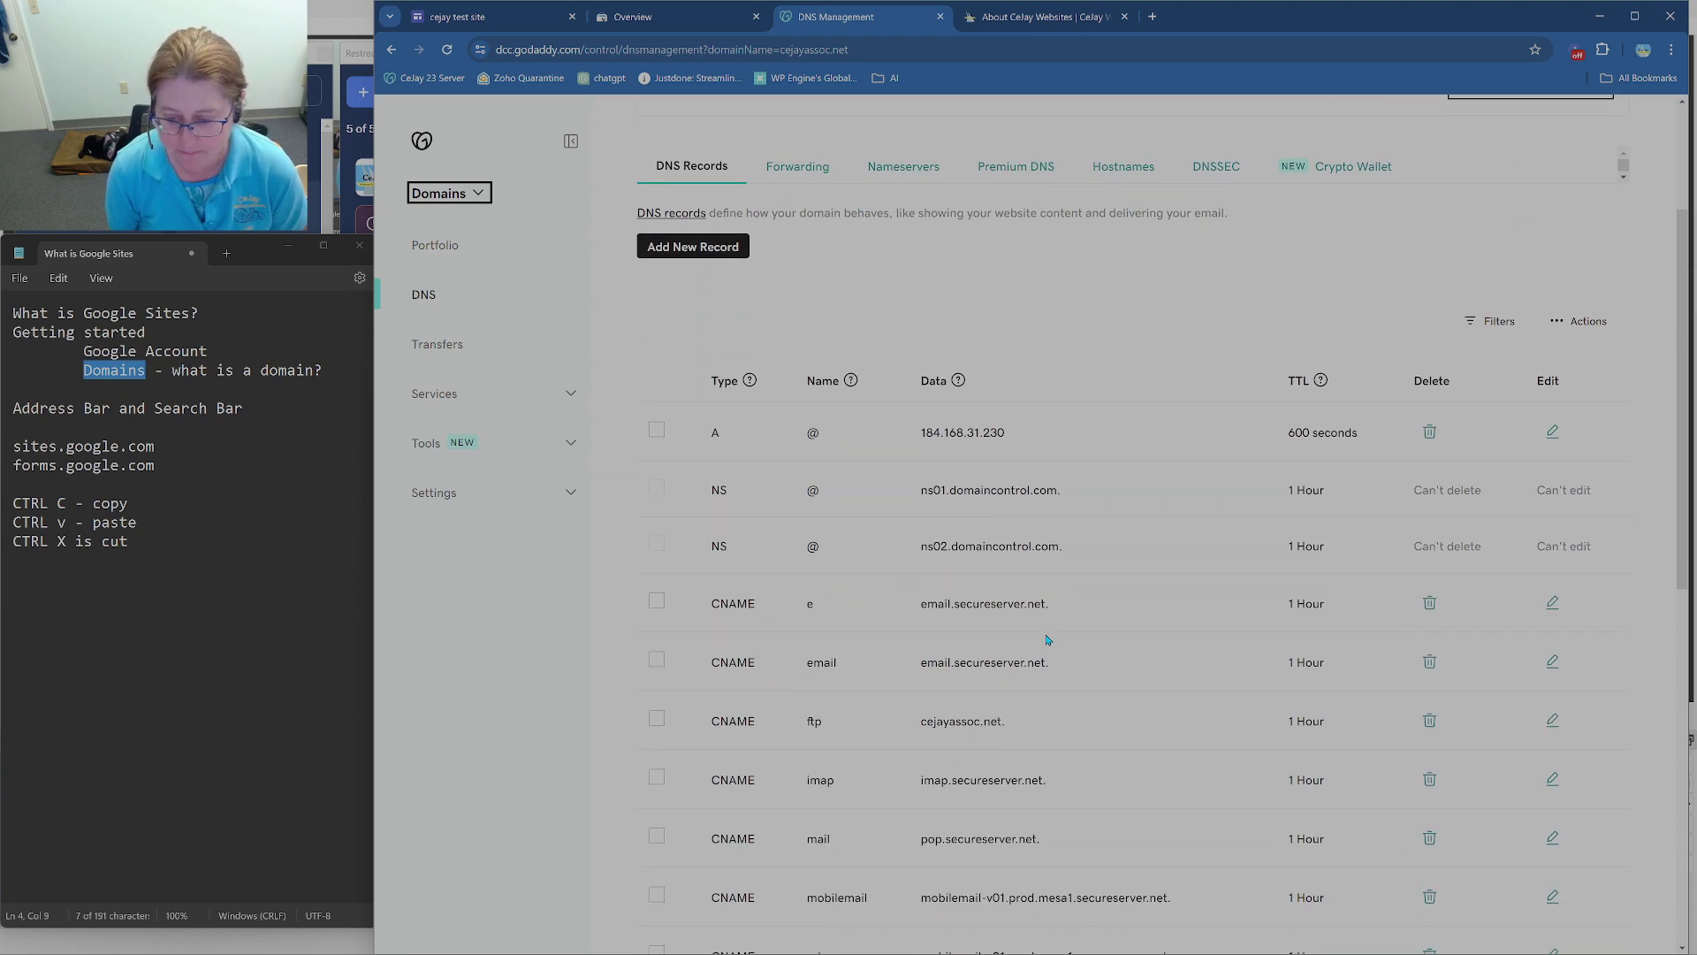
scroll(1046, 639, up, 5)
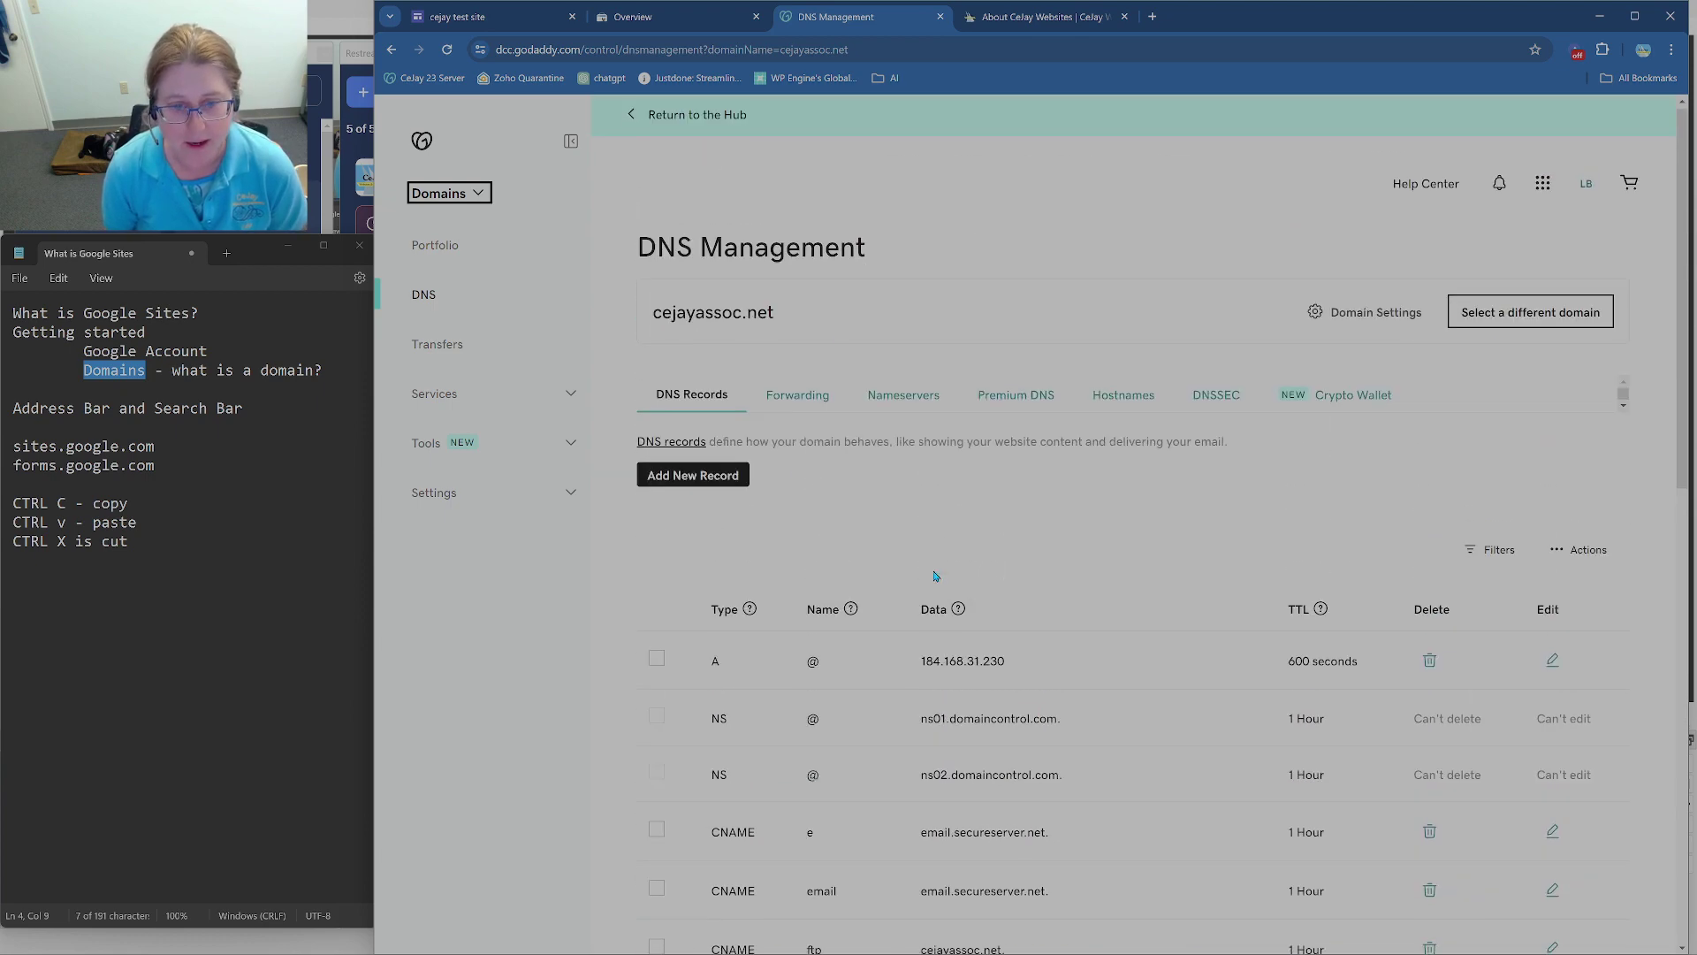
click(704, 475)
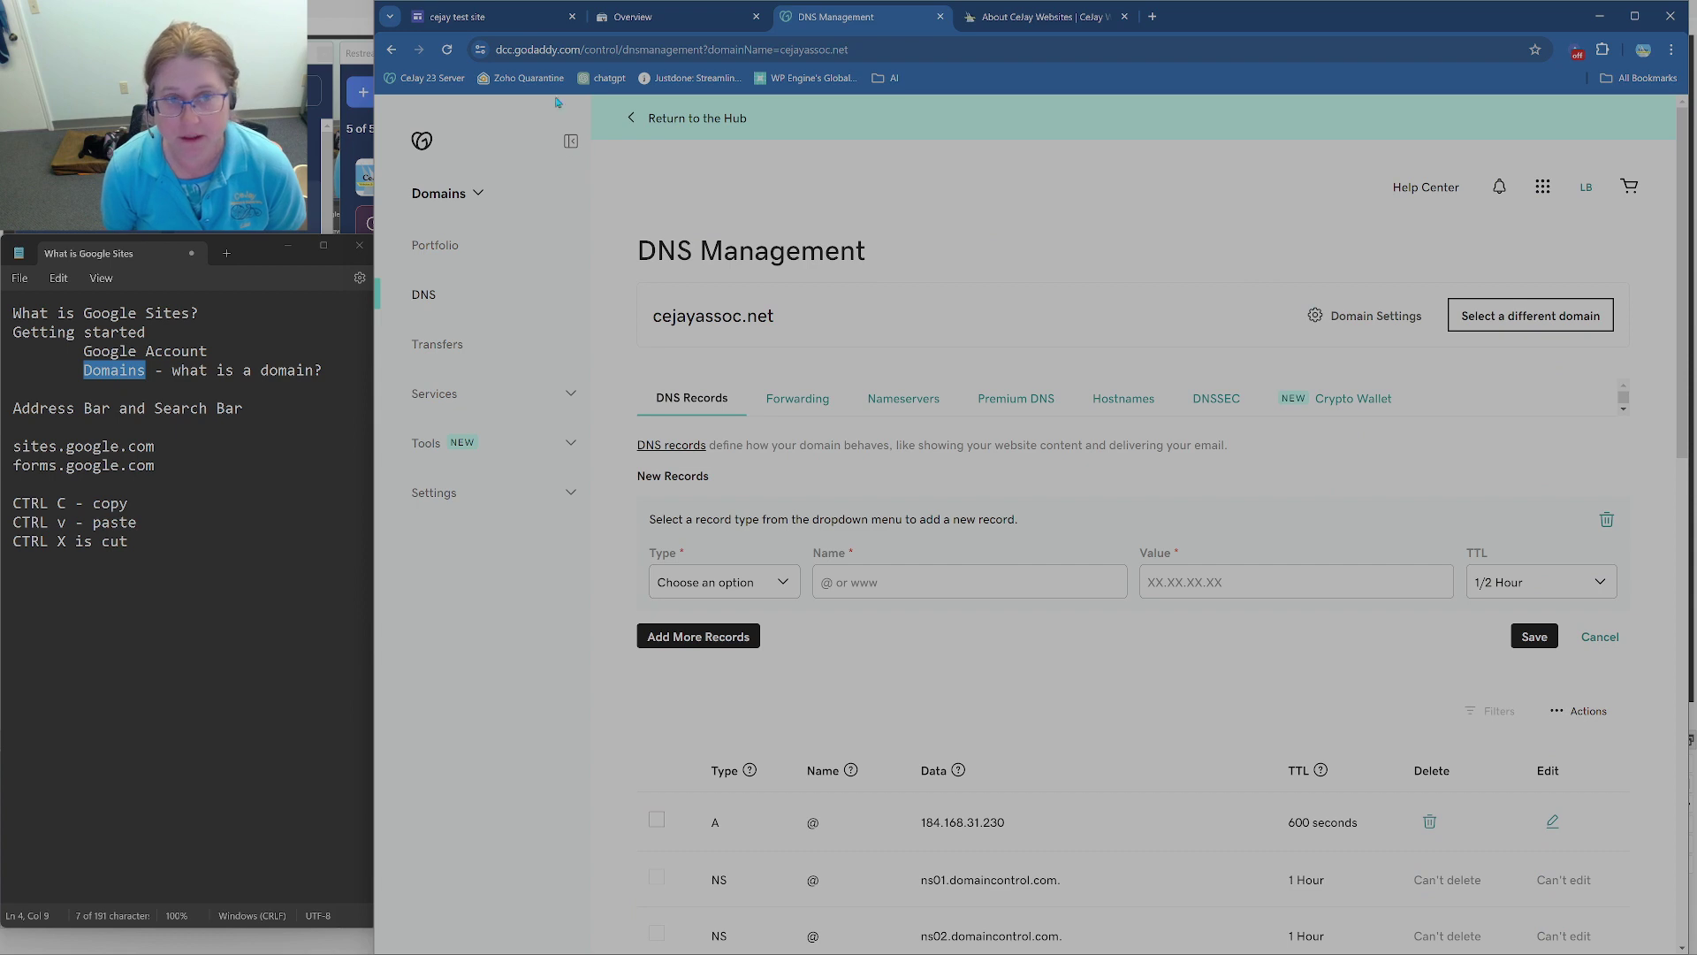
Step: Return to the cejay test site's registrar instructions and copy the CNAME destination ghs.googlehosted.com
click(503, 18)
double_click(937, 479)
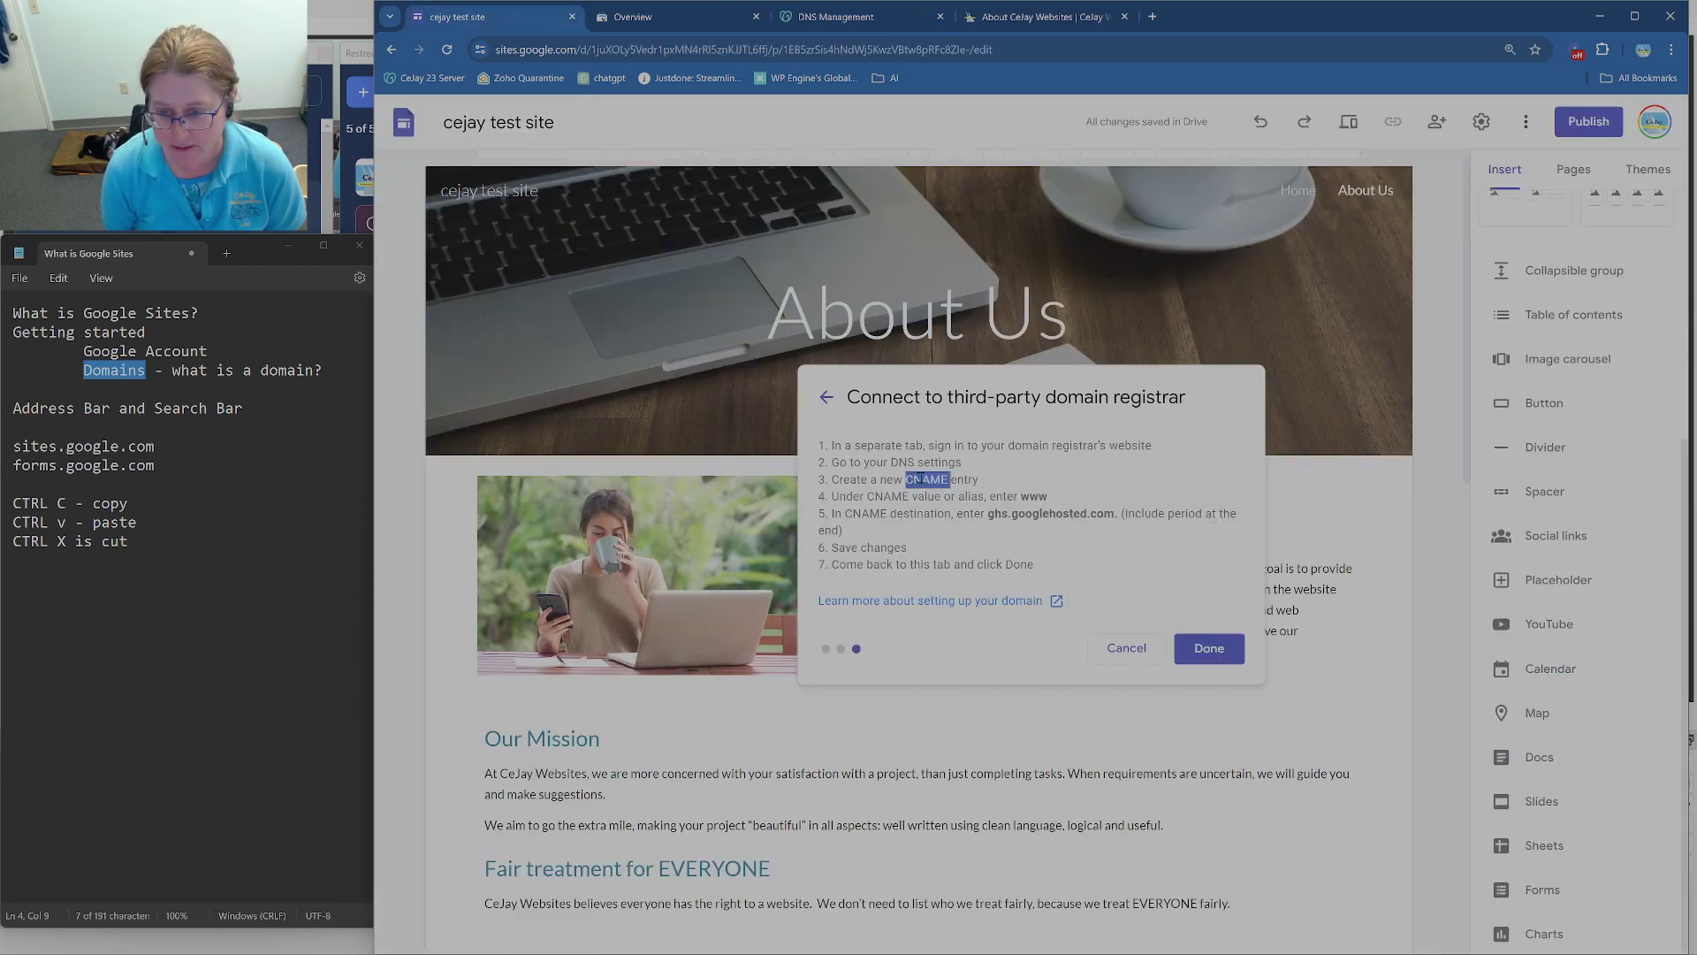
double_click(1033, 496)
drag(1116, 516, 987, 516)
key(ctrl+c)
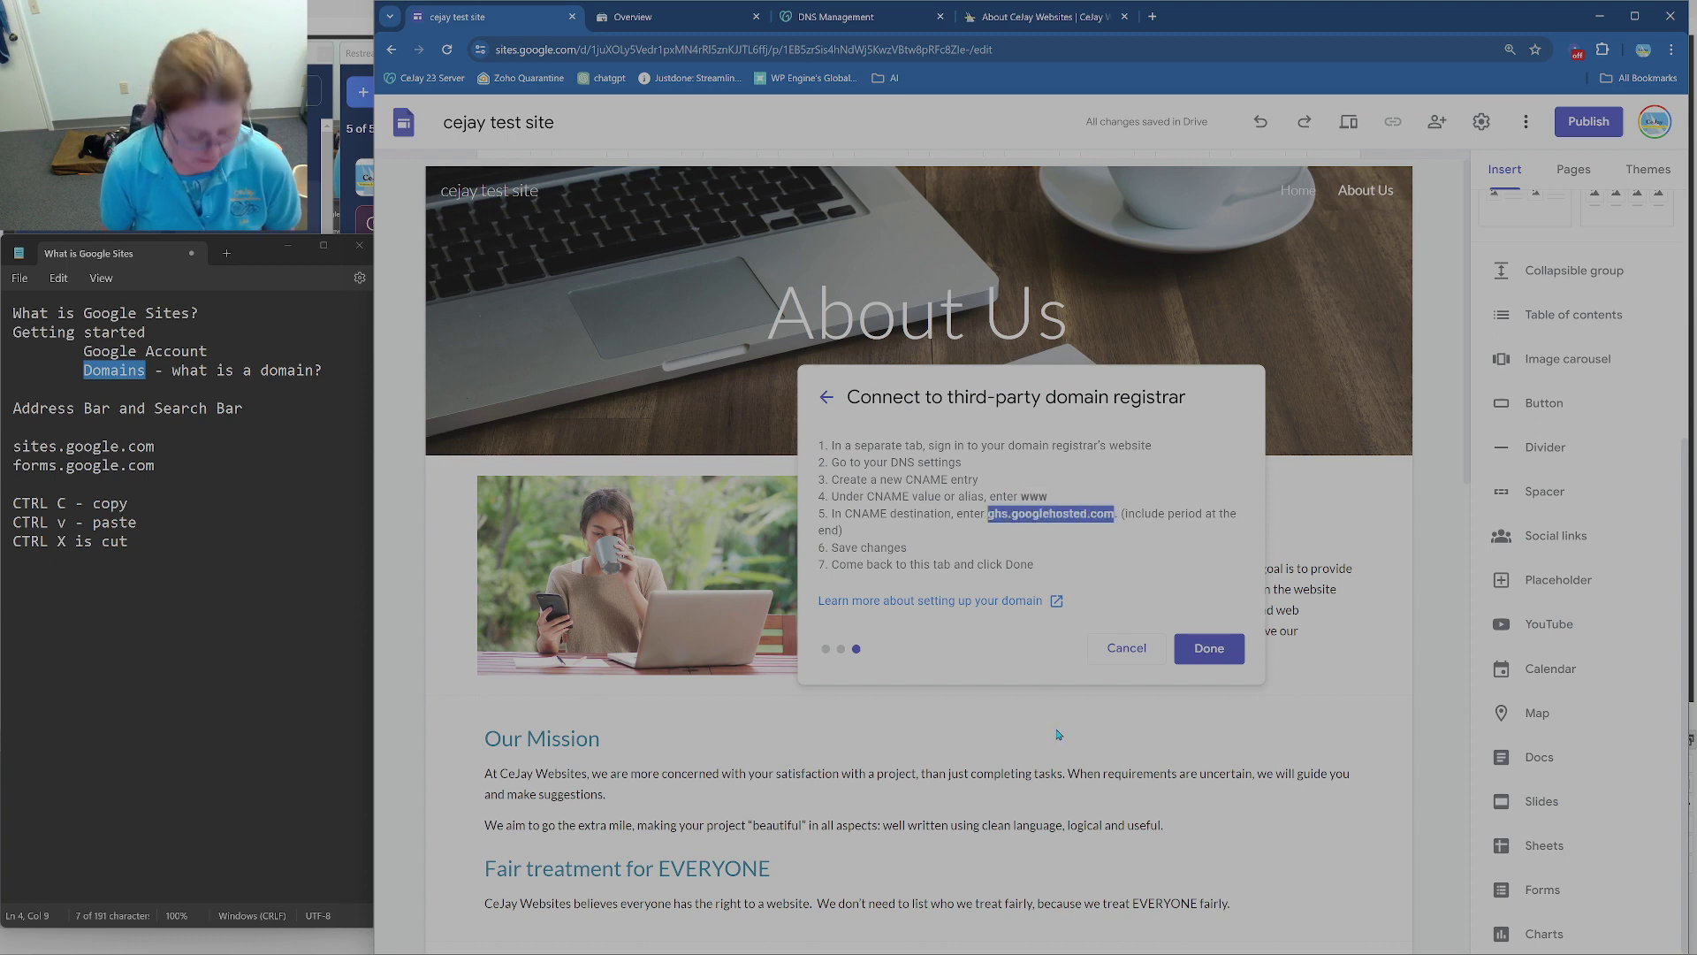
Step: In GoDaddy's DNS management, add and save a CNAME record for cejayassoc.net named www with the value ghs.googlehosted.com
click(836, 16)
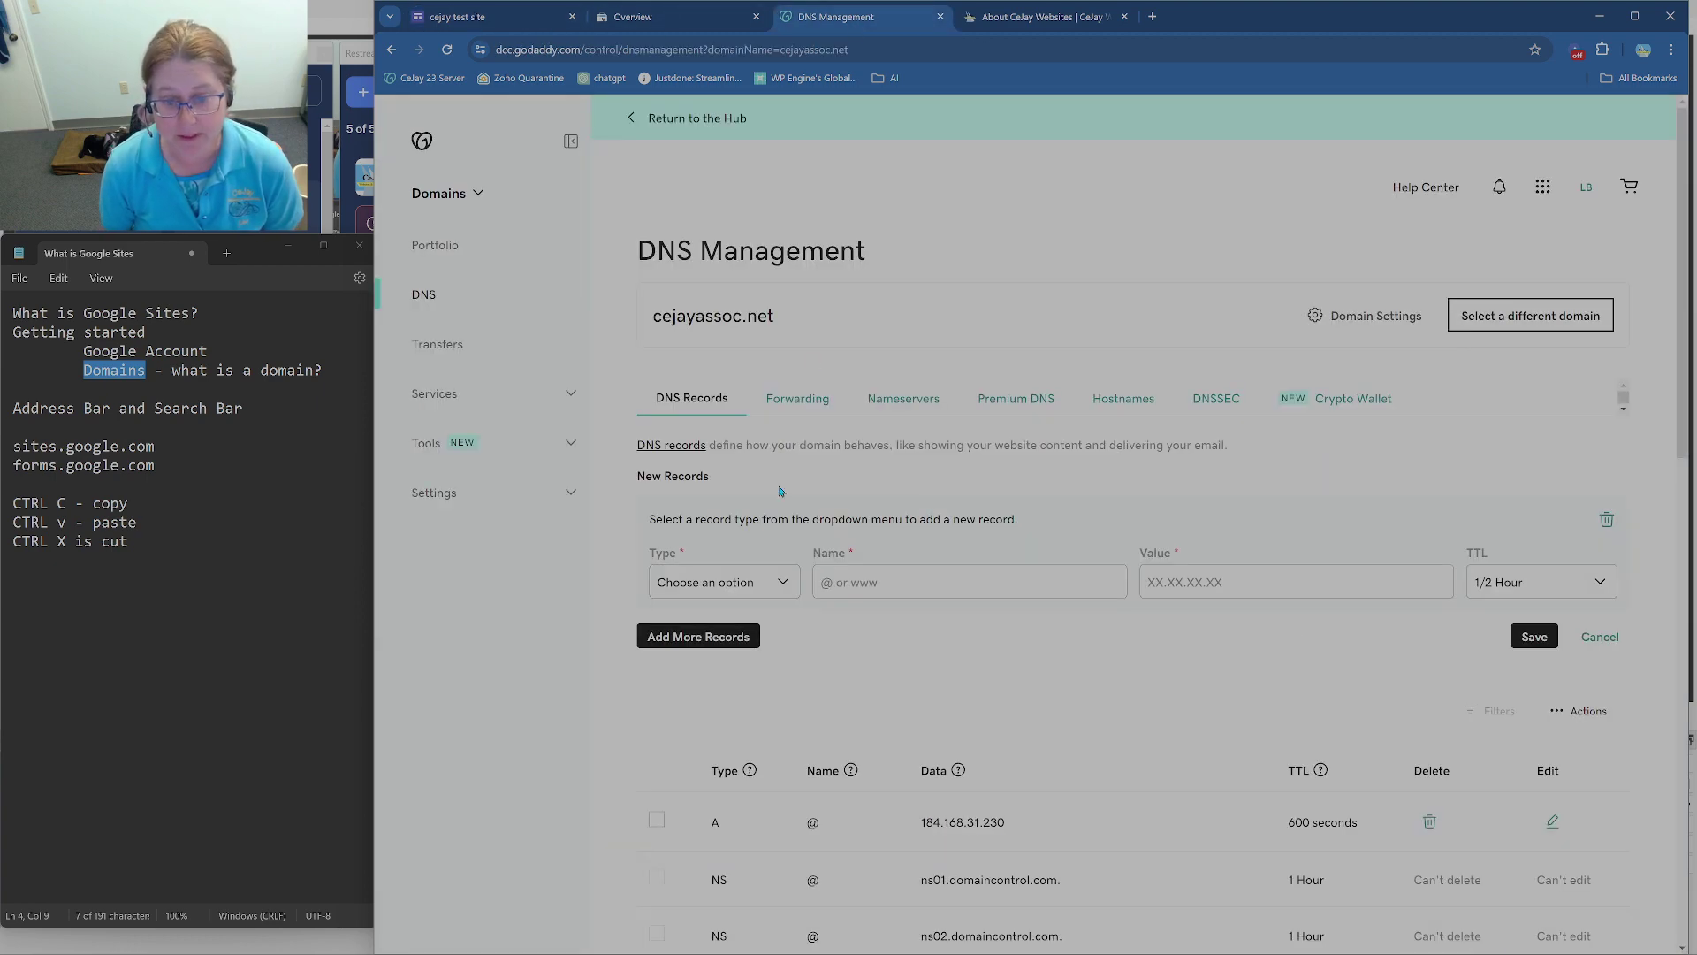
click(731, 595)
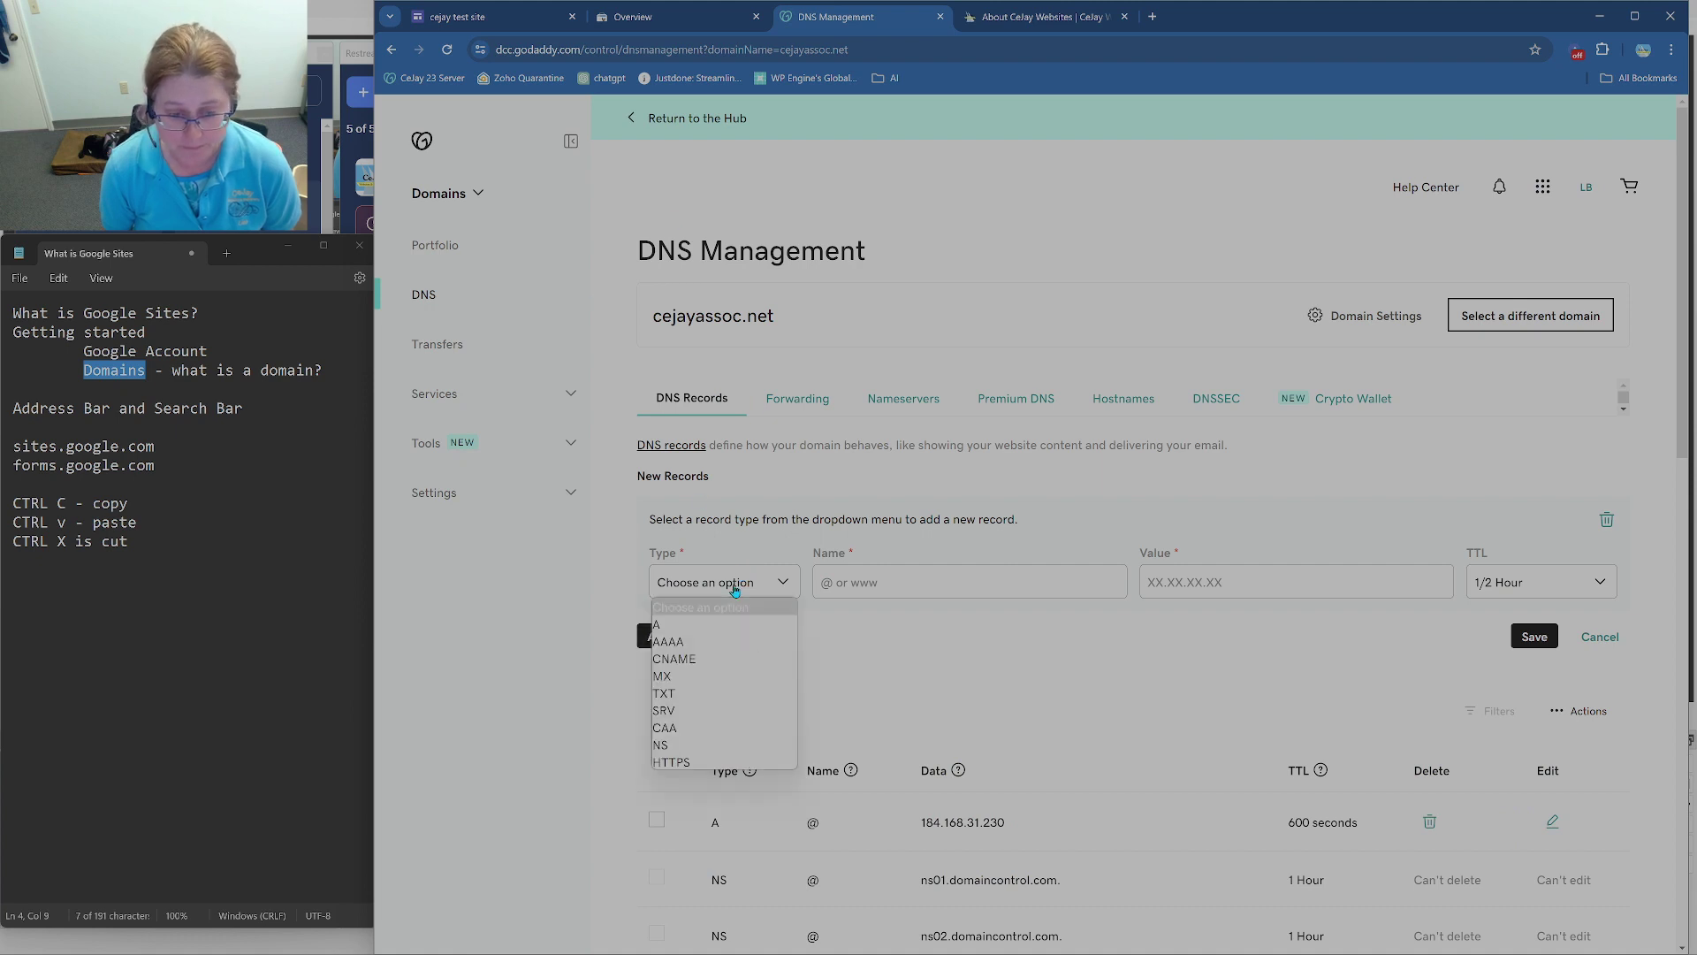
click(689, 661)
click(836, 583)
text(www)
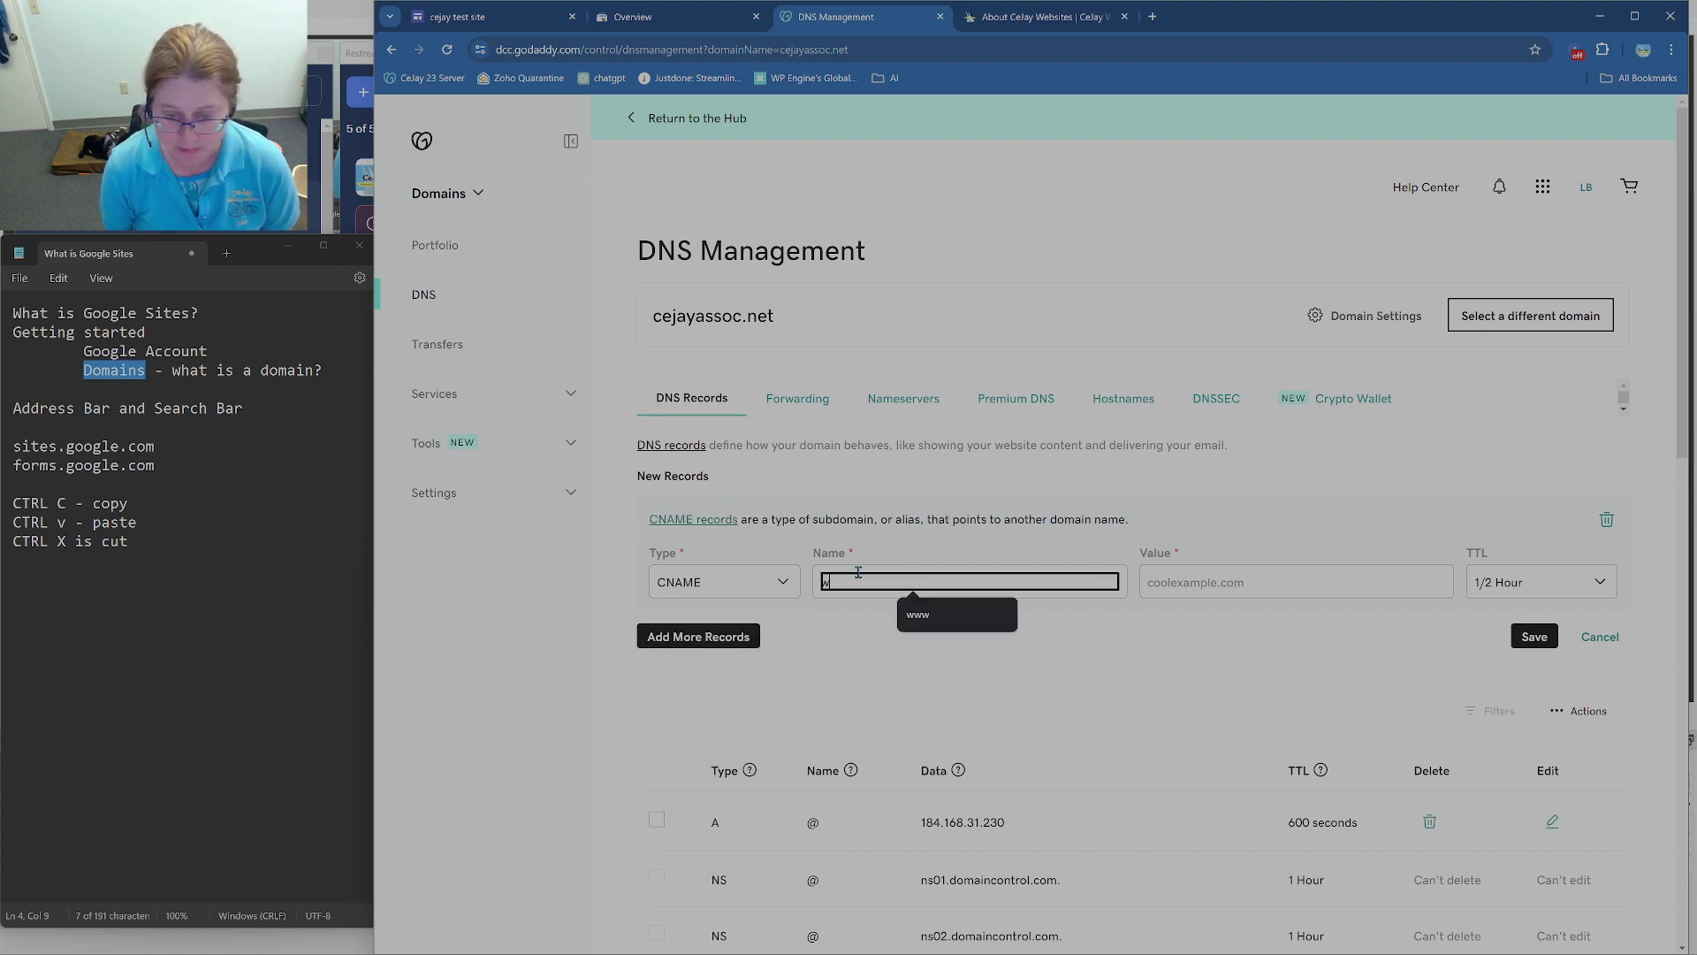
click(1185, 575)
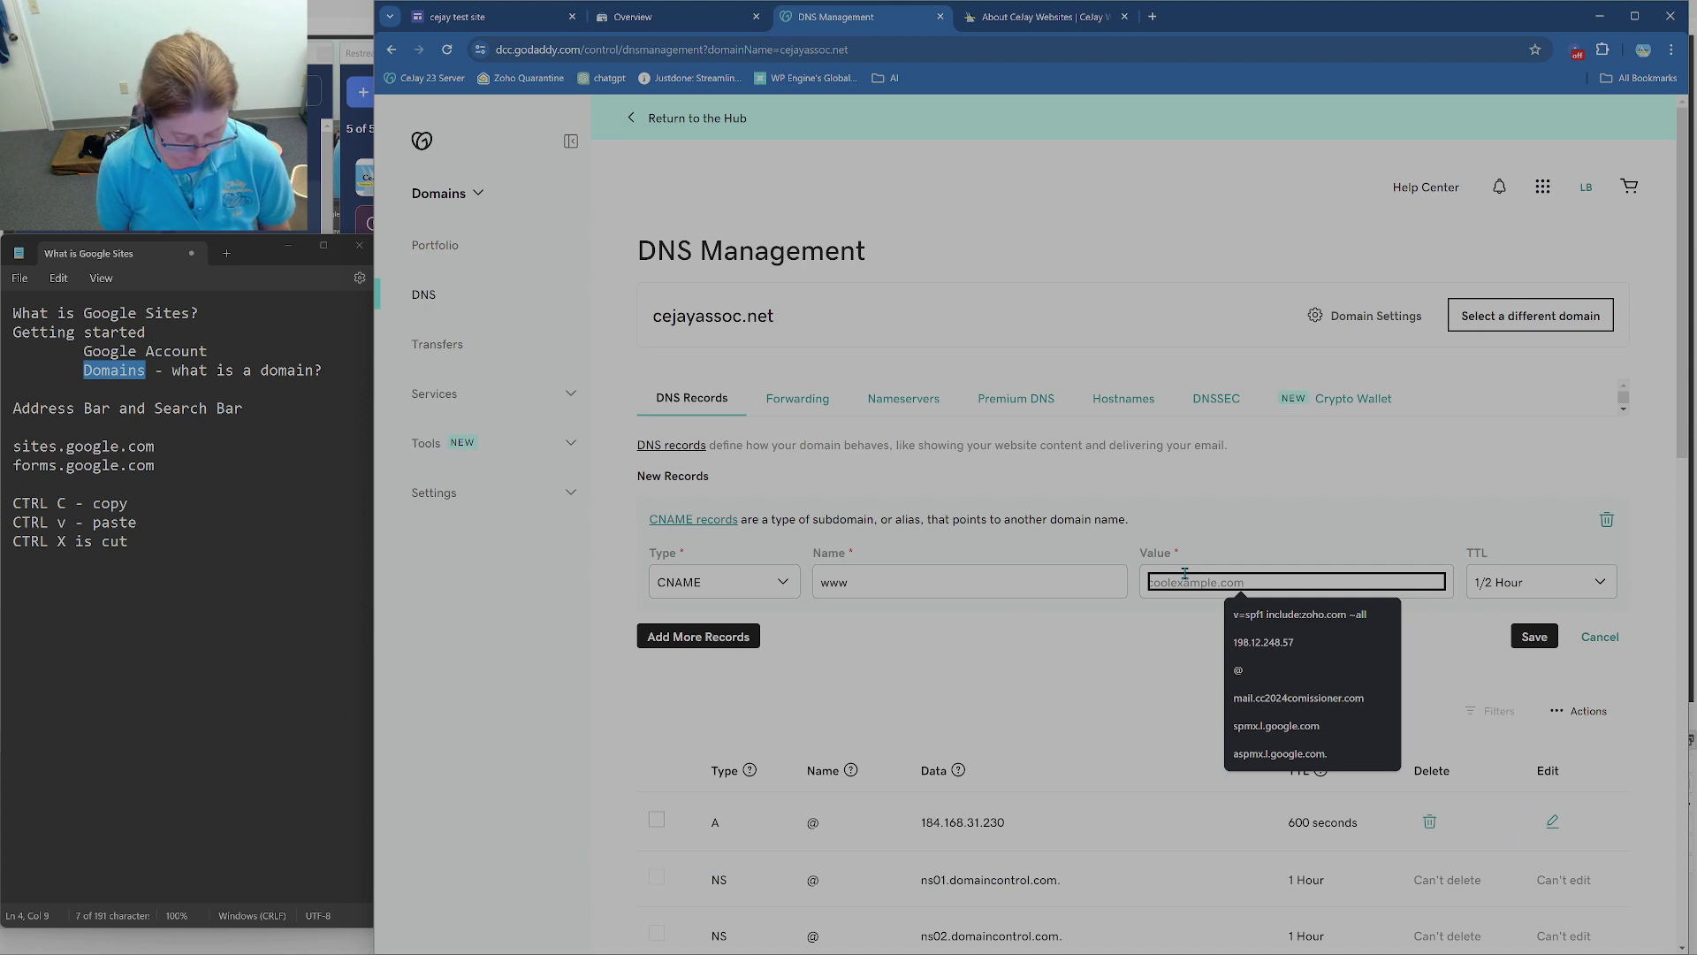
key(ctrl+v)
click(1534, 637)
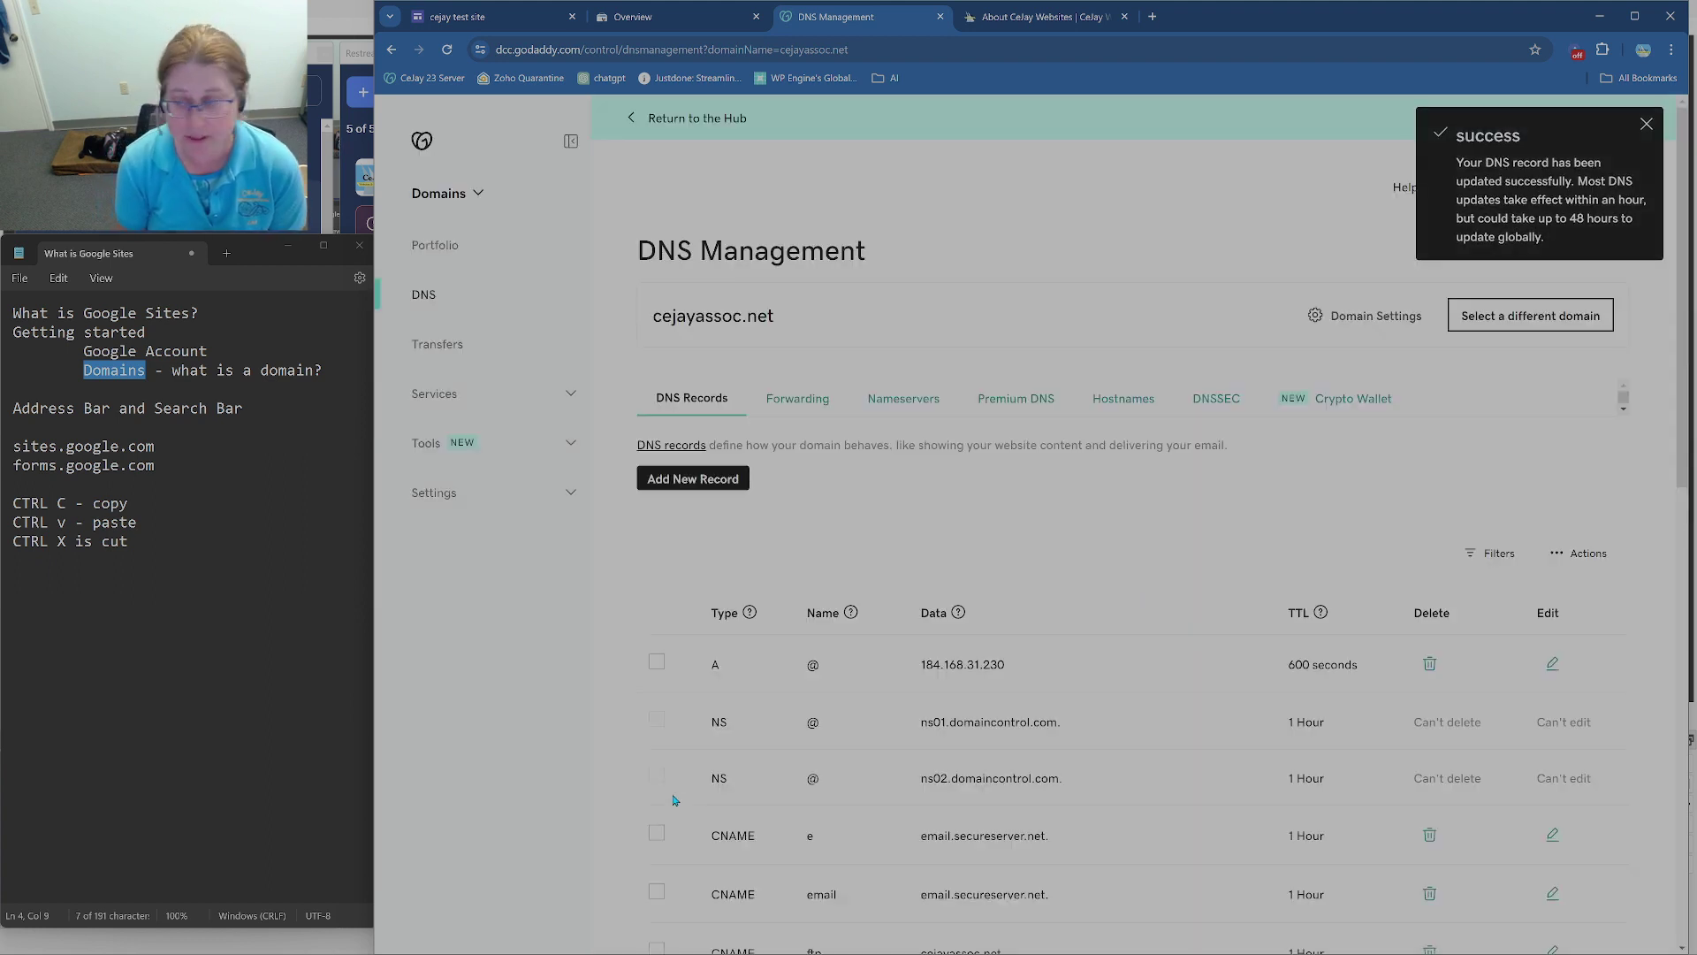
click(479, 18)
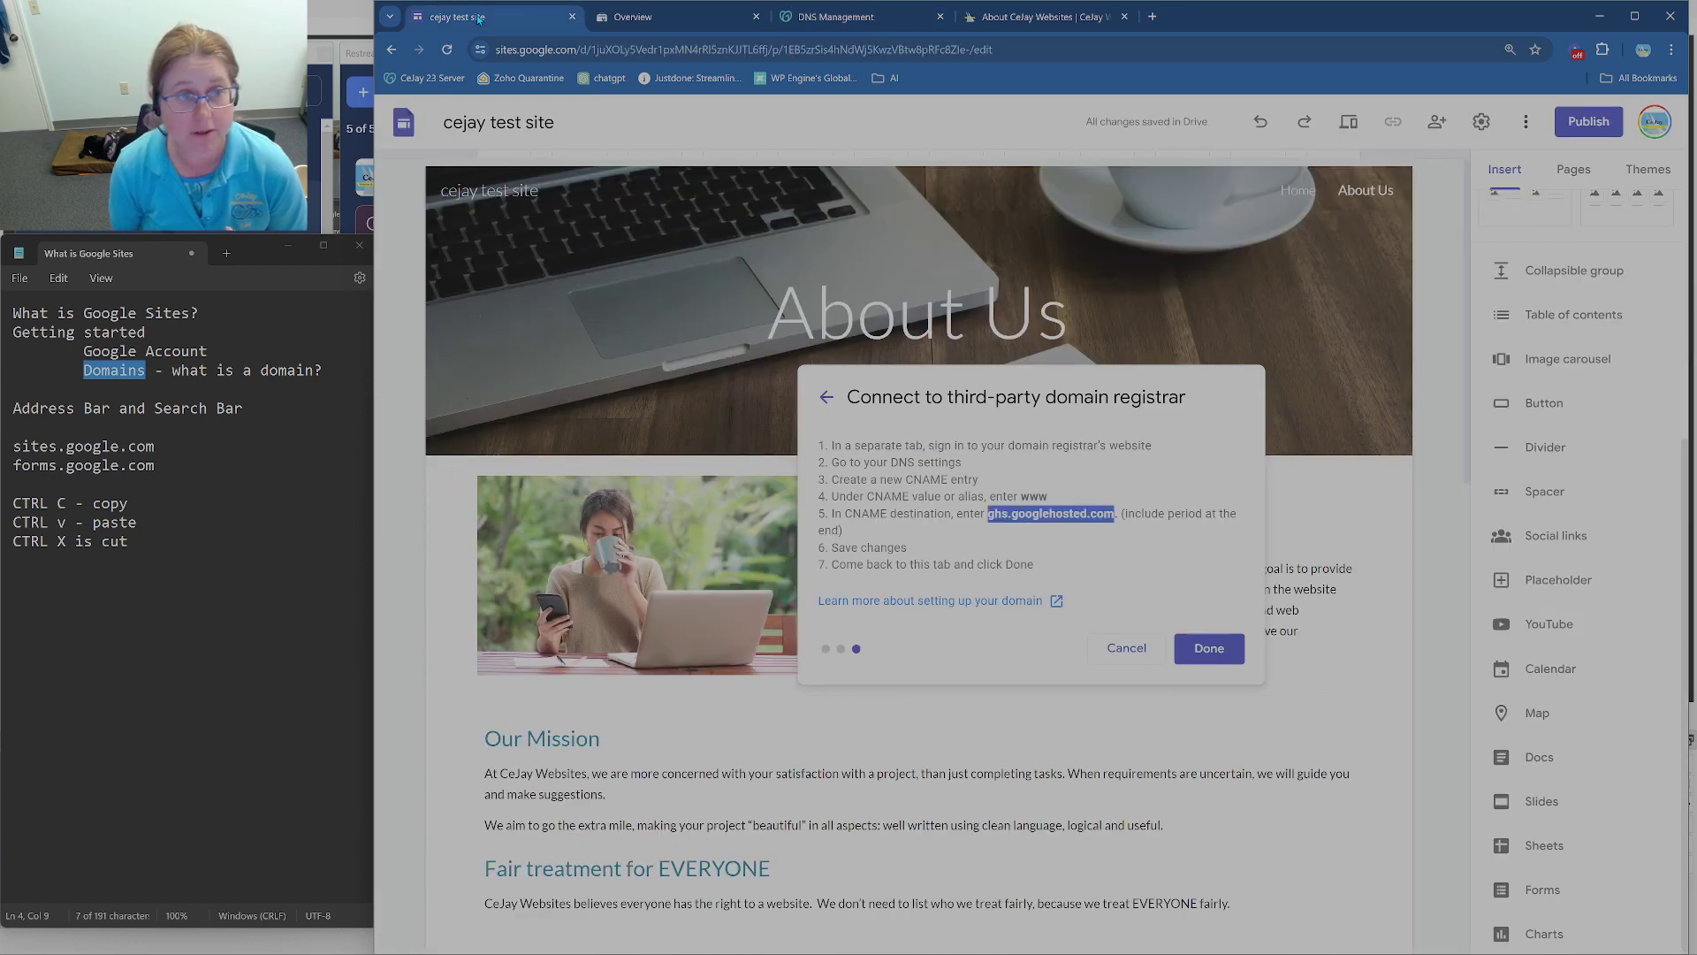
click(1214, 649)
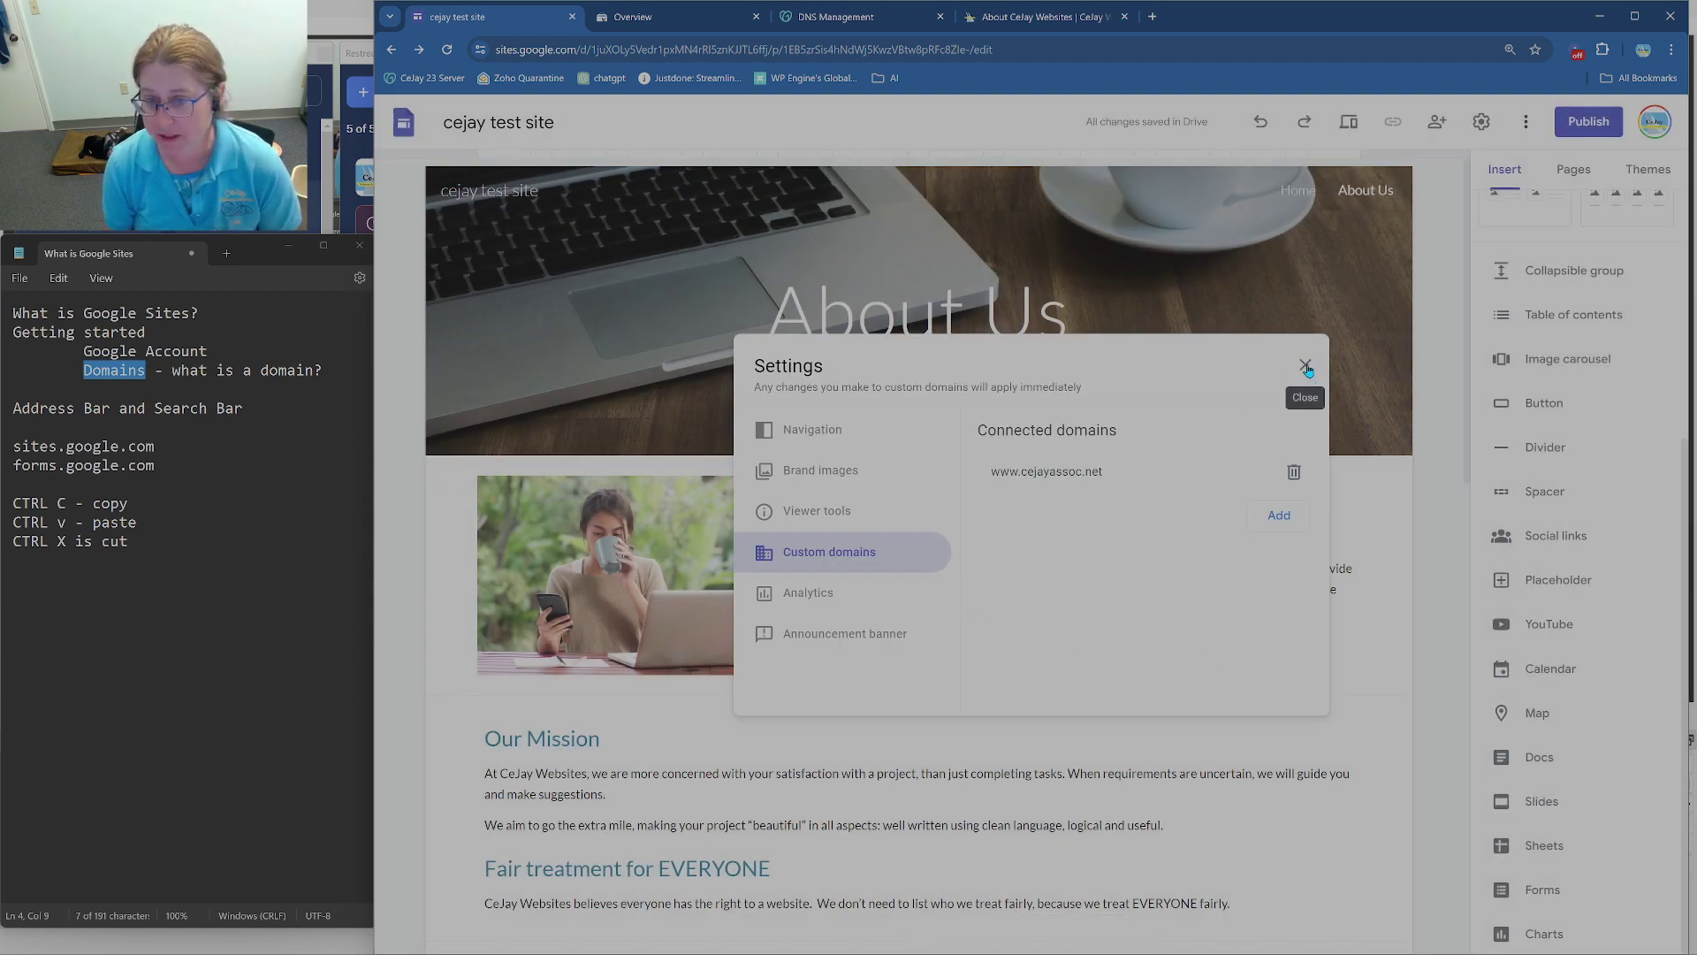
click(1307, 368)
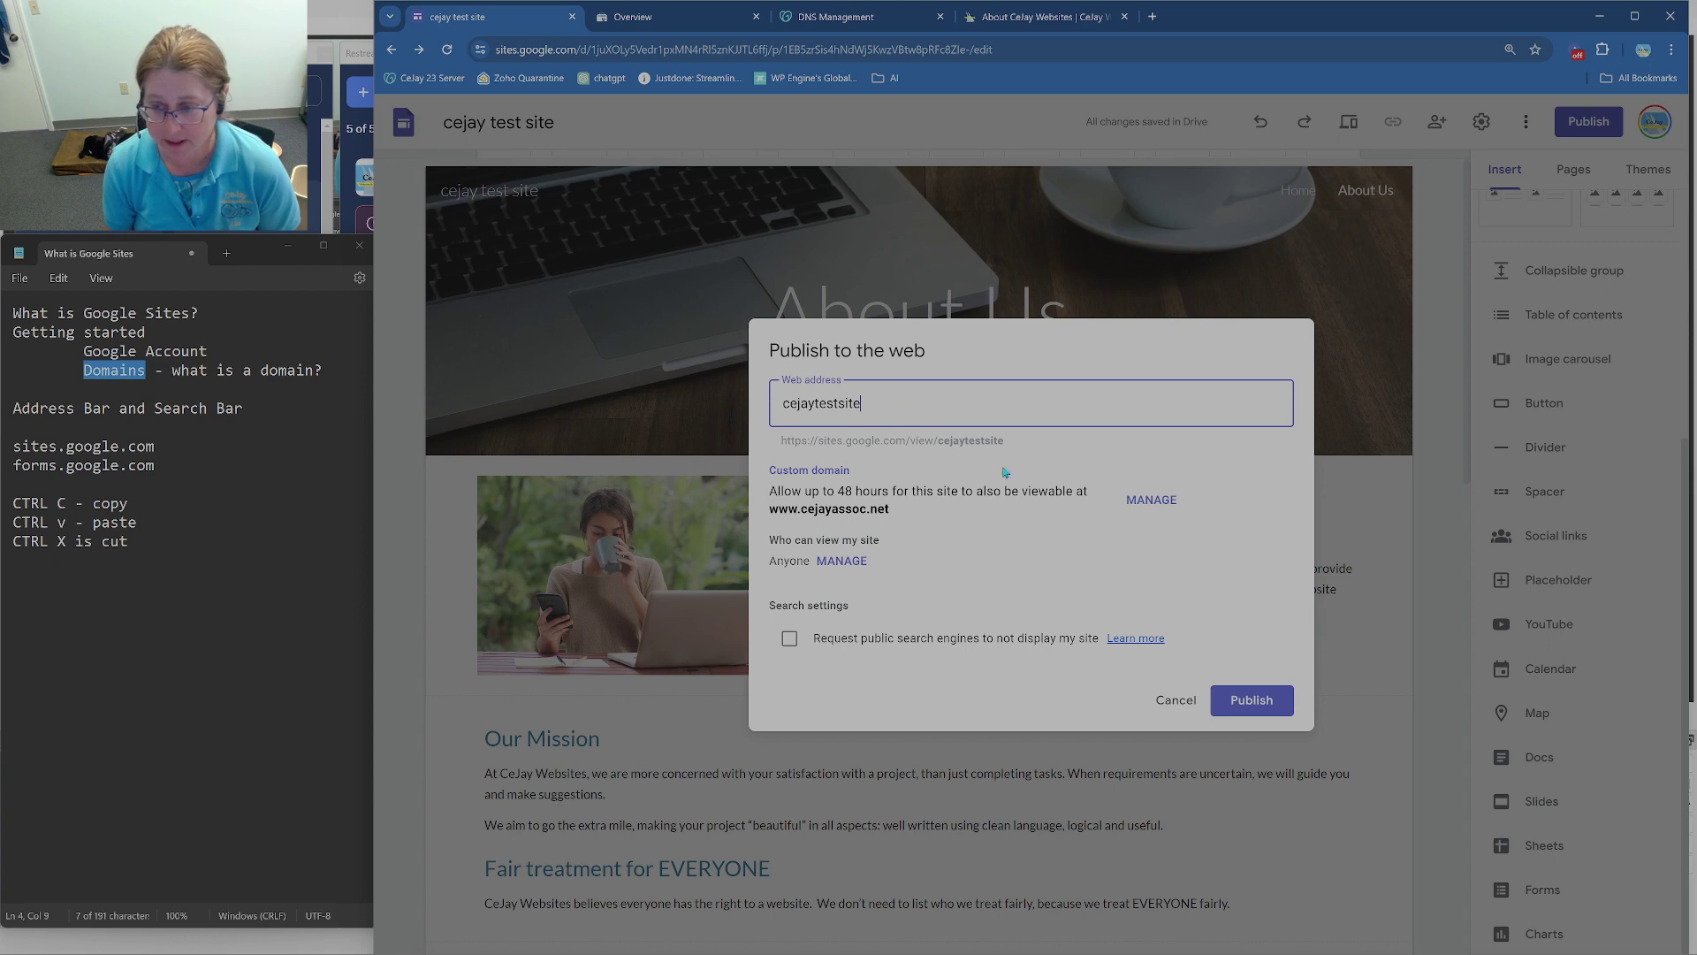
Step: Publish the site with the request for public search engines not to display it enabled
click(788, 642)
drag(819, 646, 1103, 647)
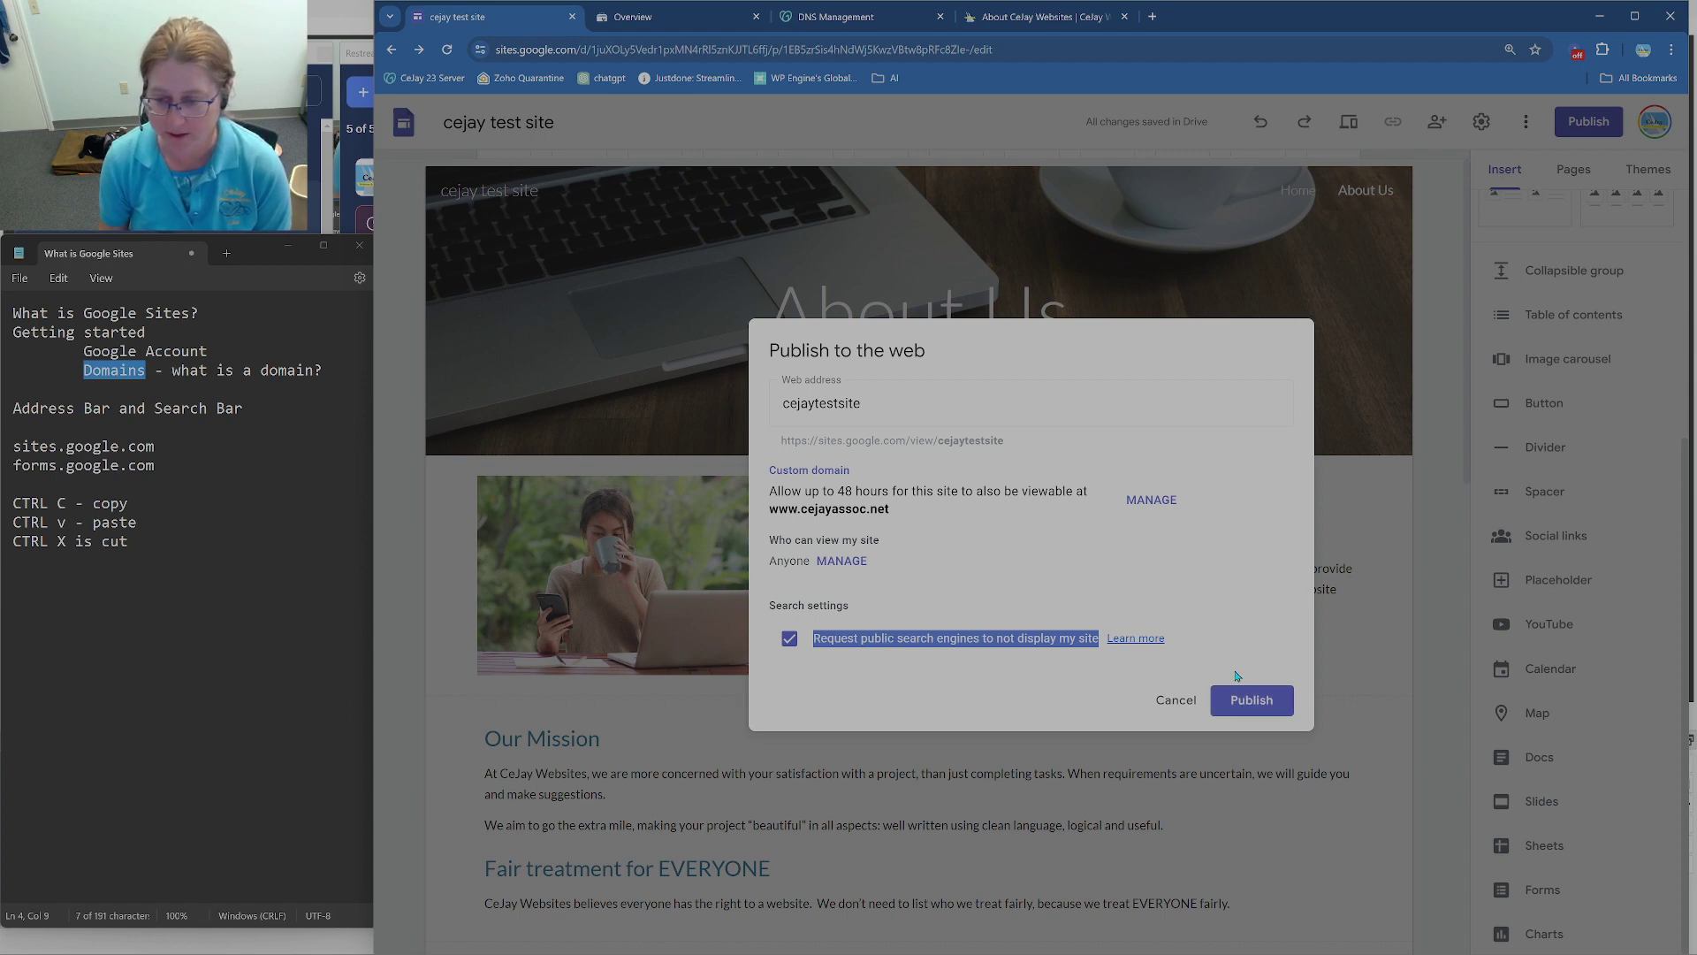
click(1244, 708)
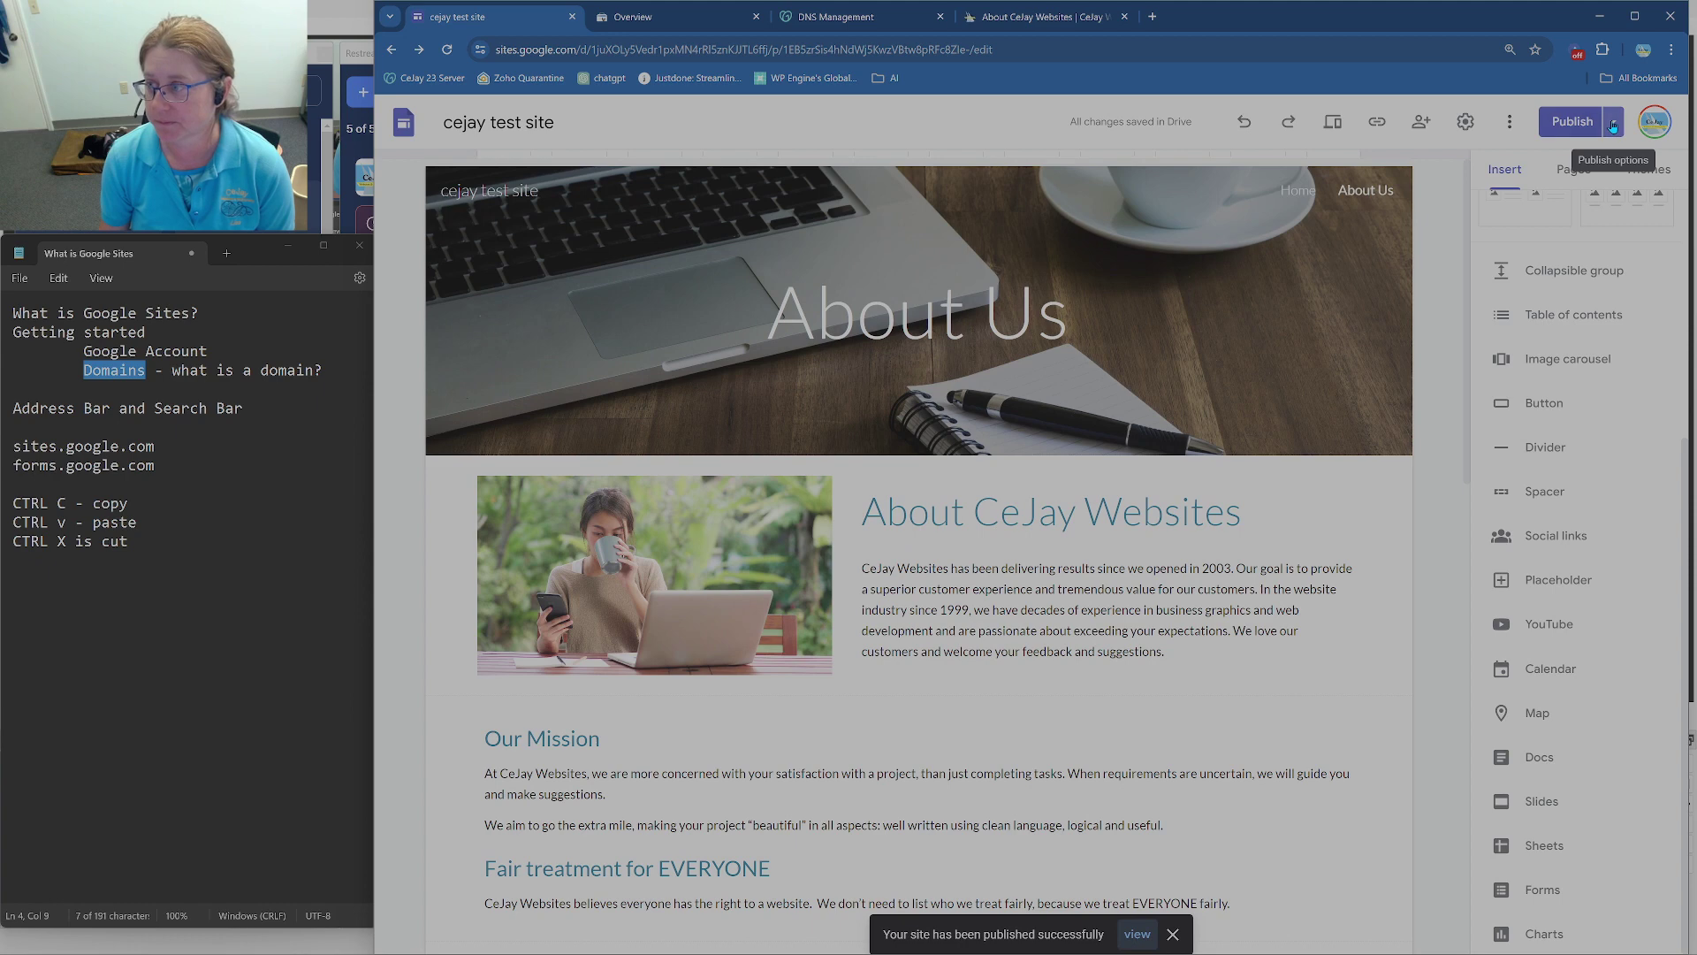
Step: View the published site and look through its About Us and Home pages
click(1613, 127)
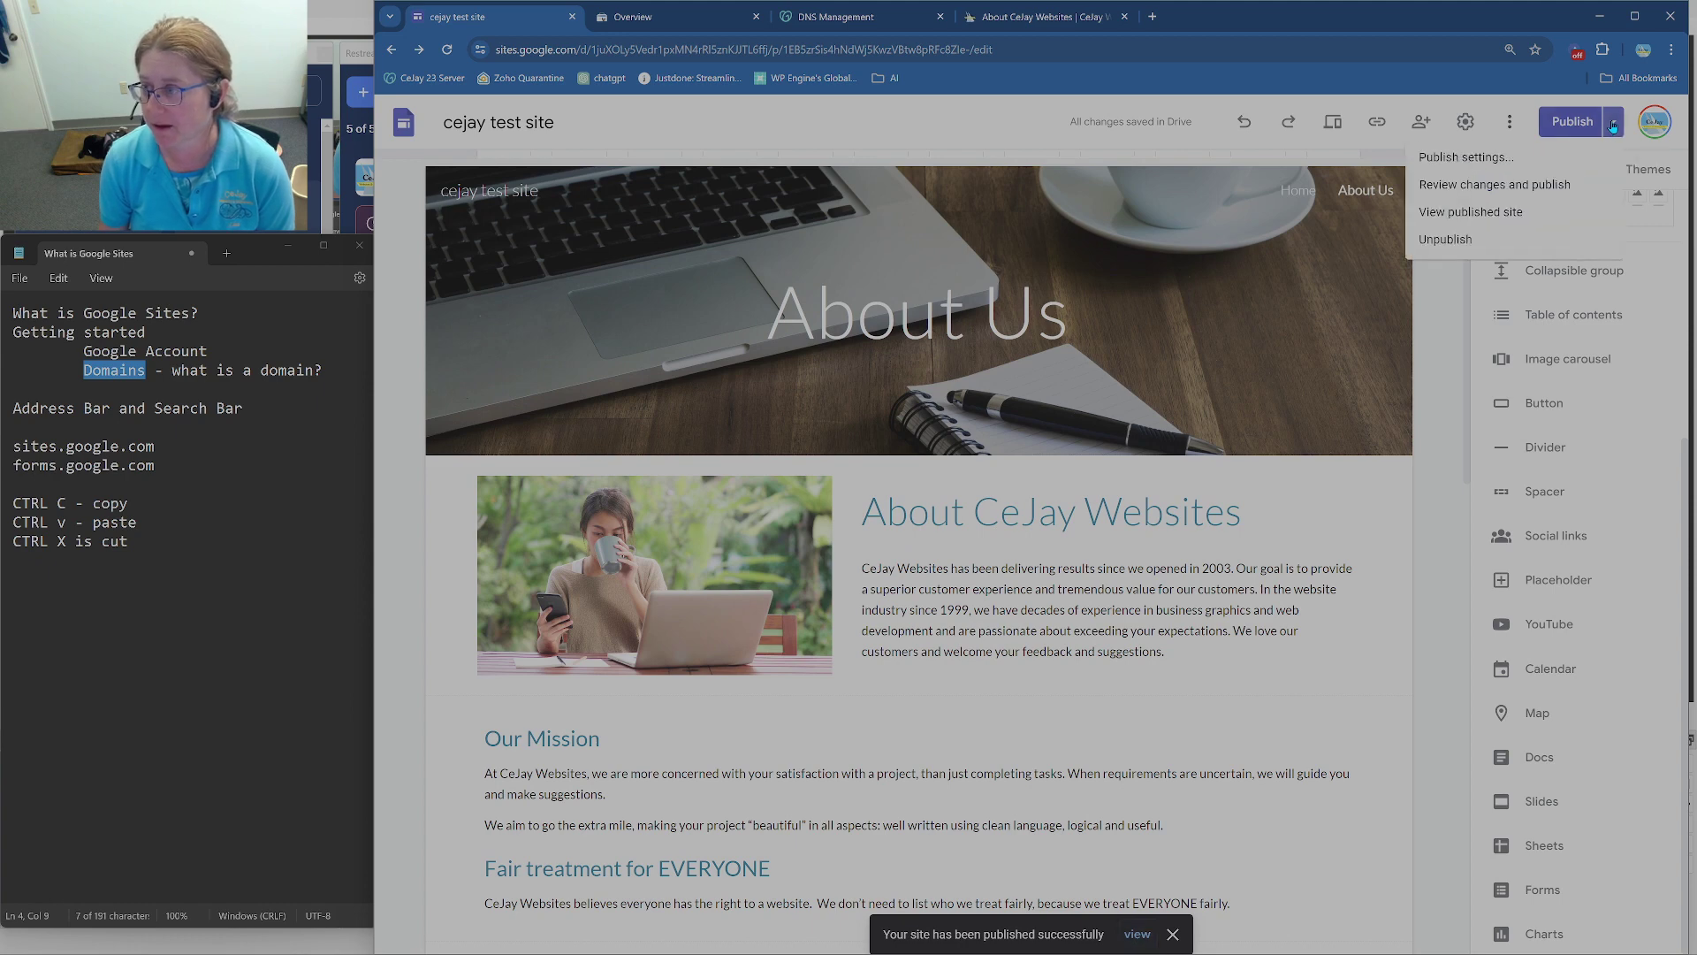
click(1521, 221)
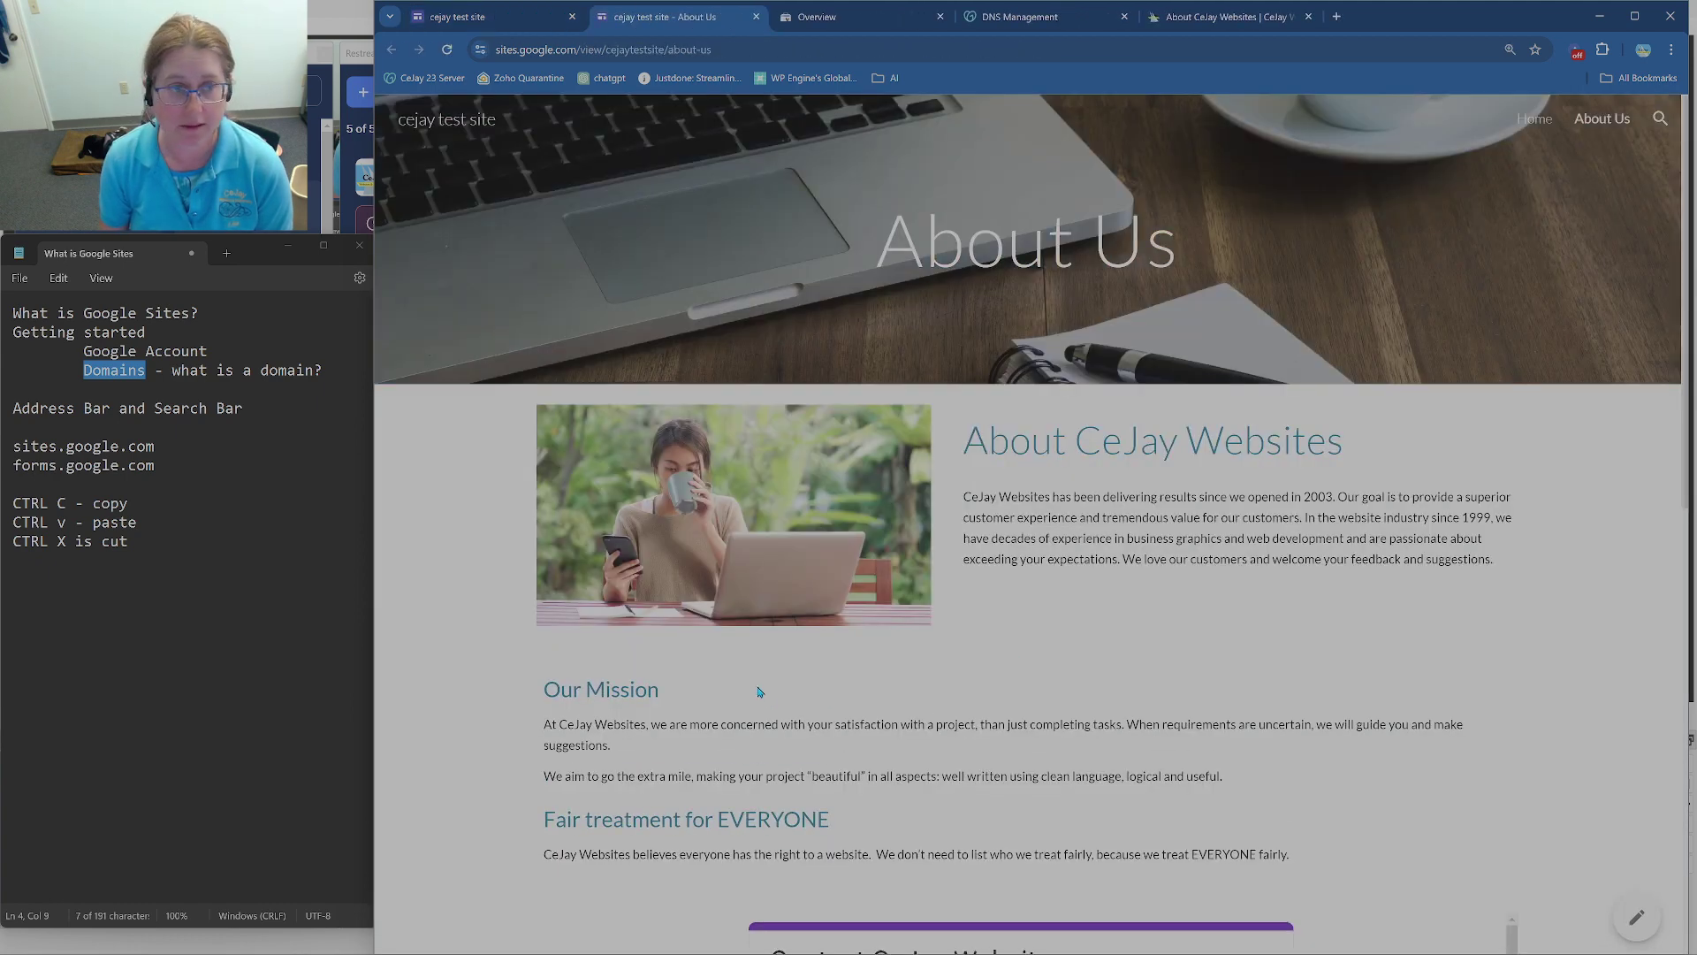
scroll(766, 707, down, 10)
scroll(768, 715, up, 10)
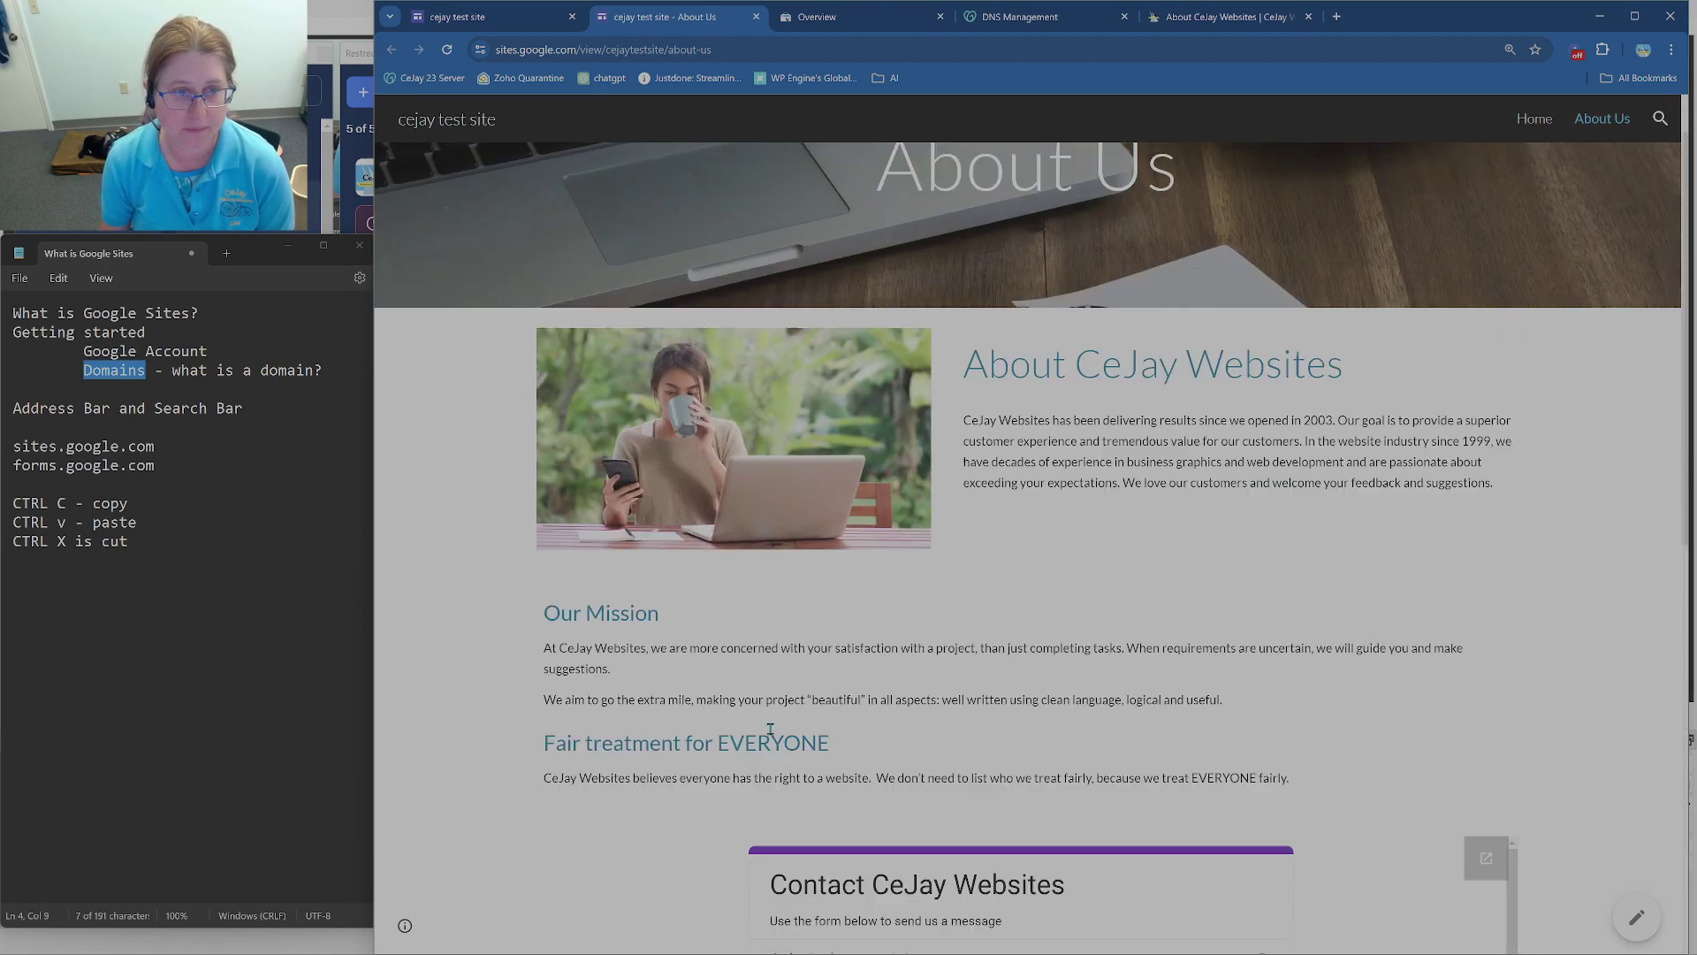
drag(497, 119, 395, 115)
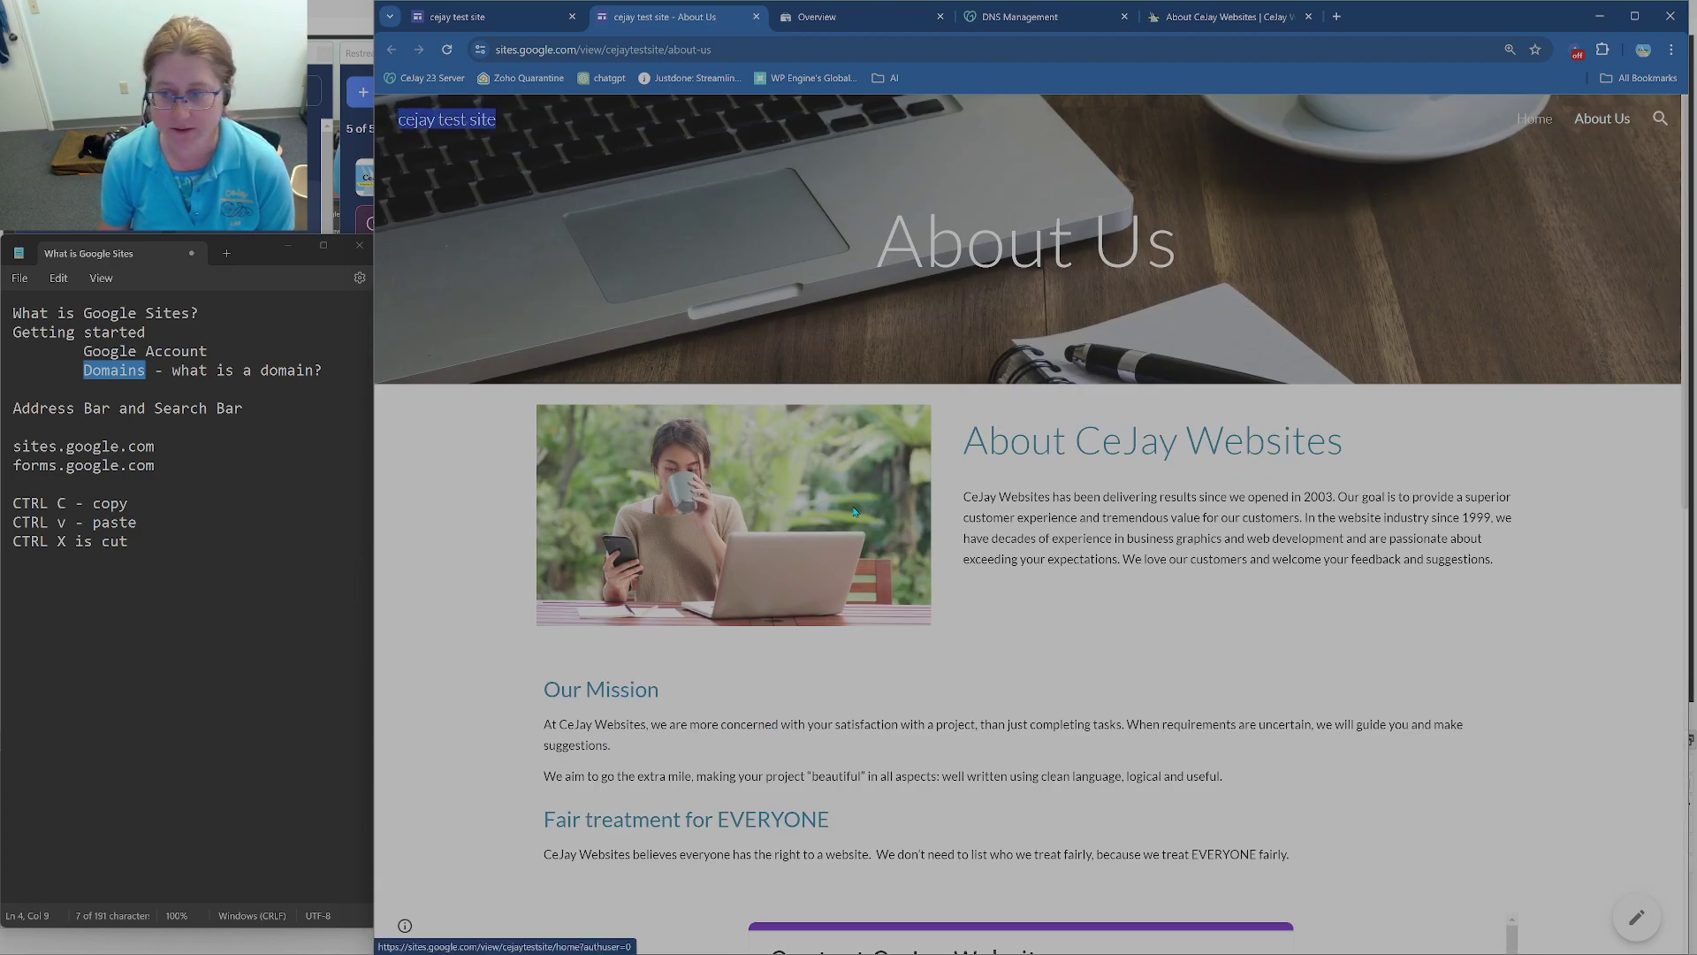
click(1519, 125)
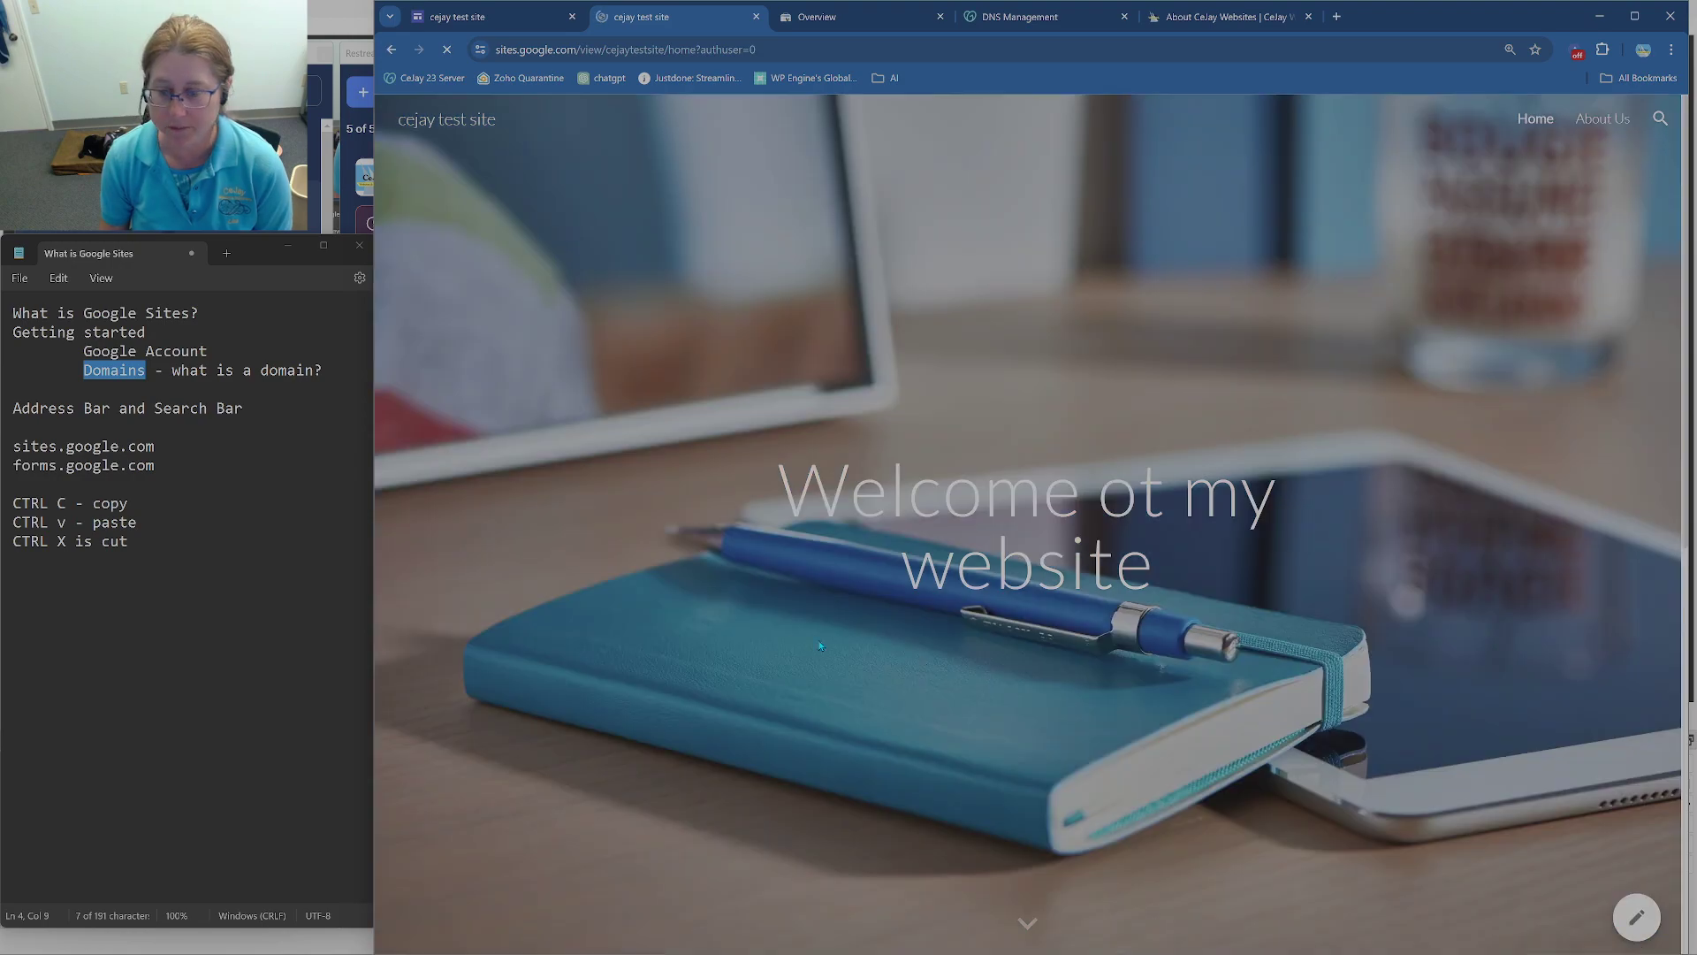
scroll(1269, 501, down, 3)
scroll(1269, 501, down, 5)
scroll(1268, 501, up, 5)
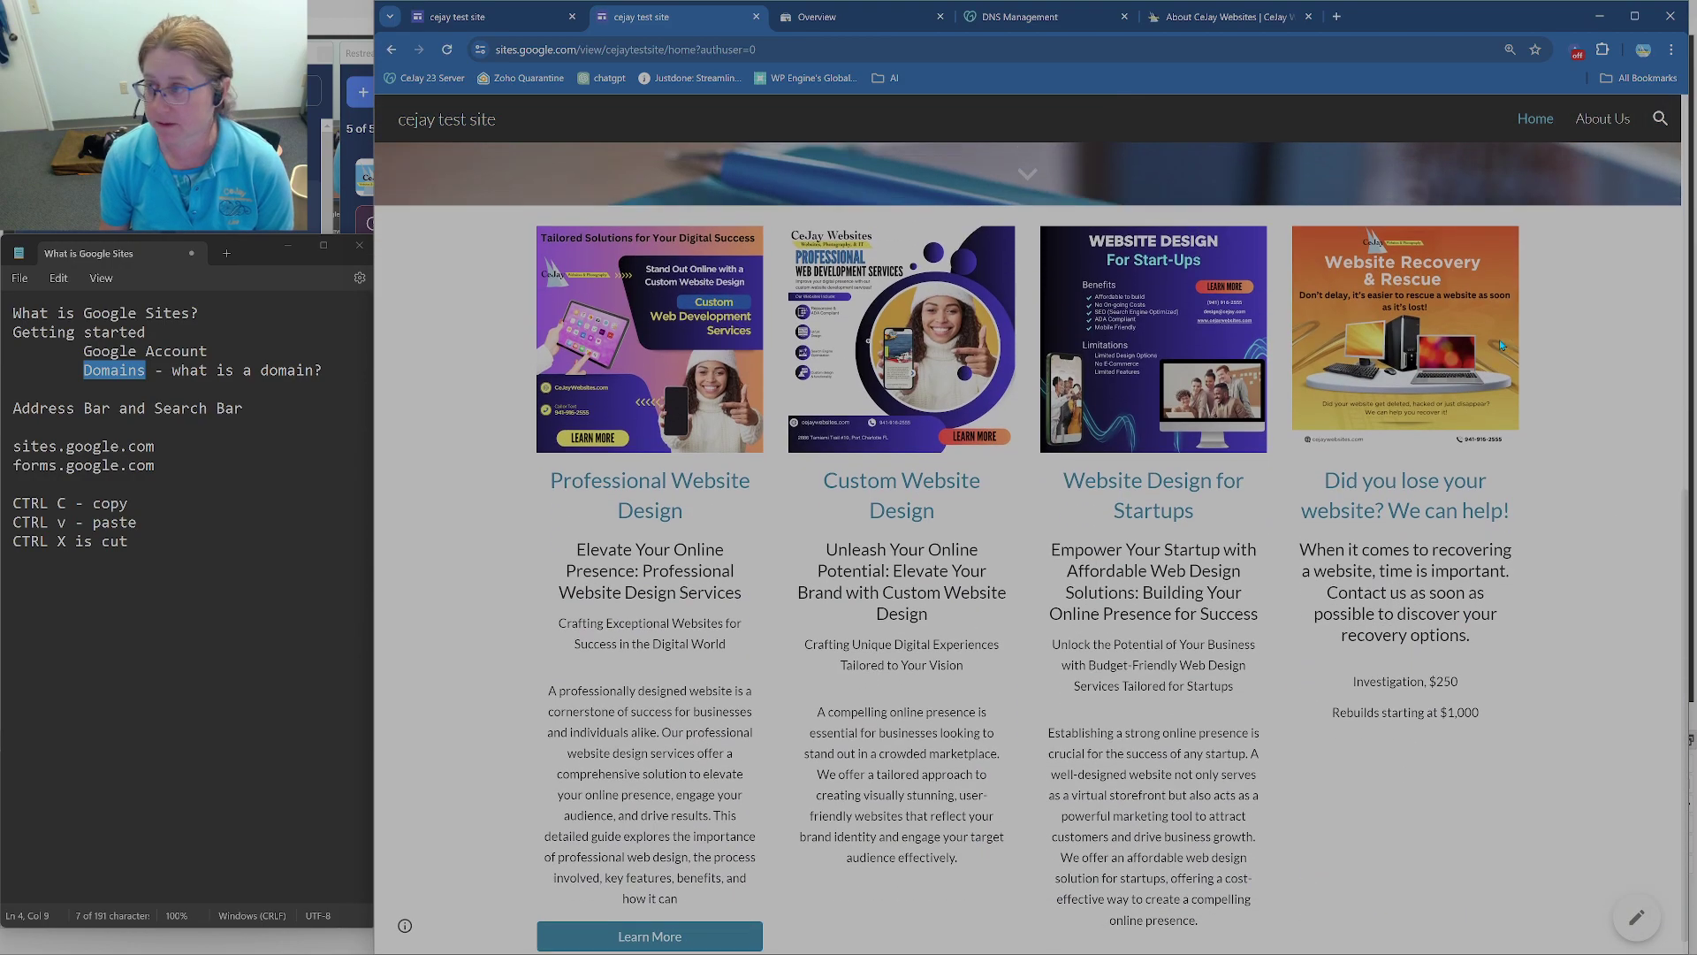
click(1603, 118)
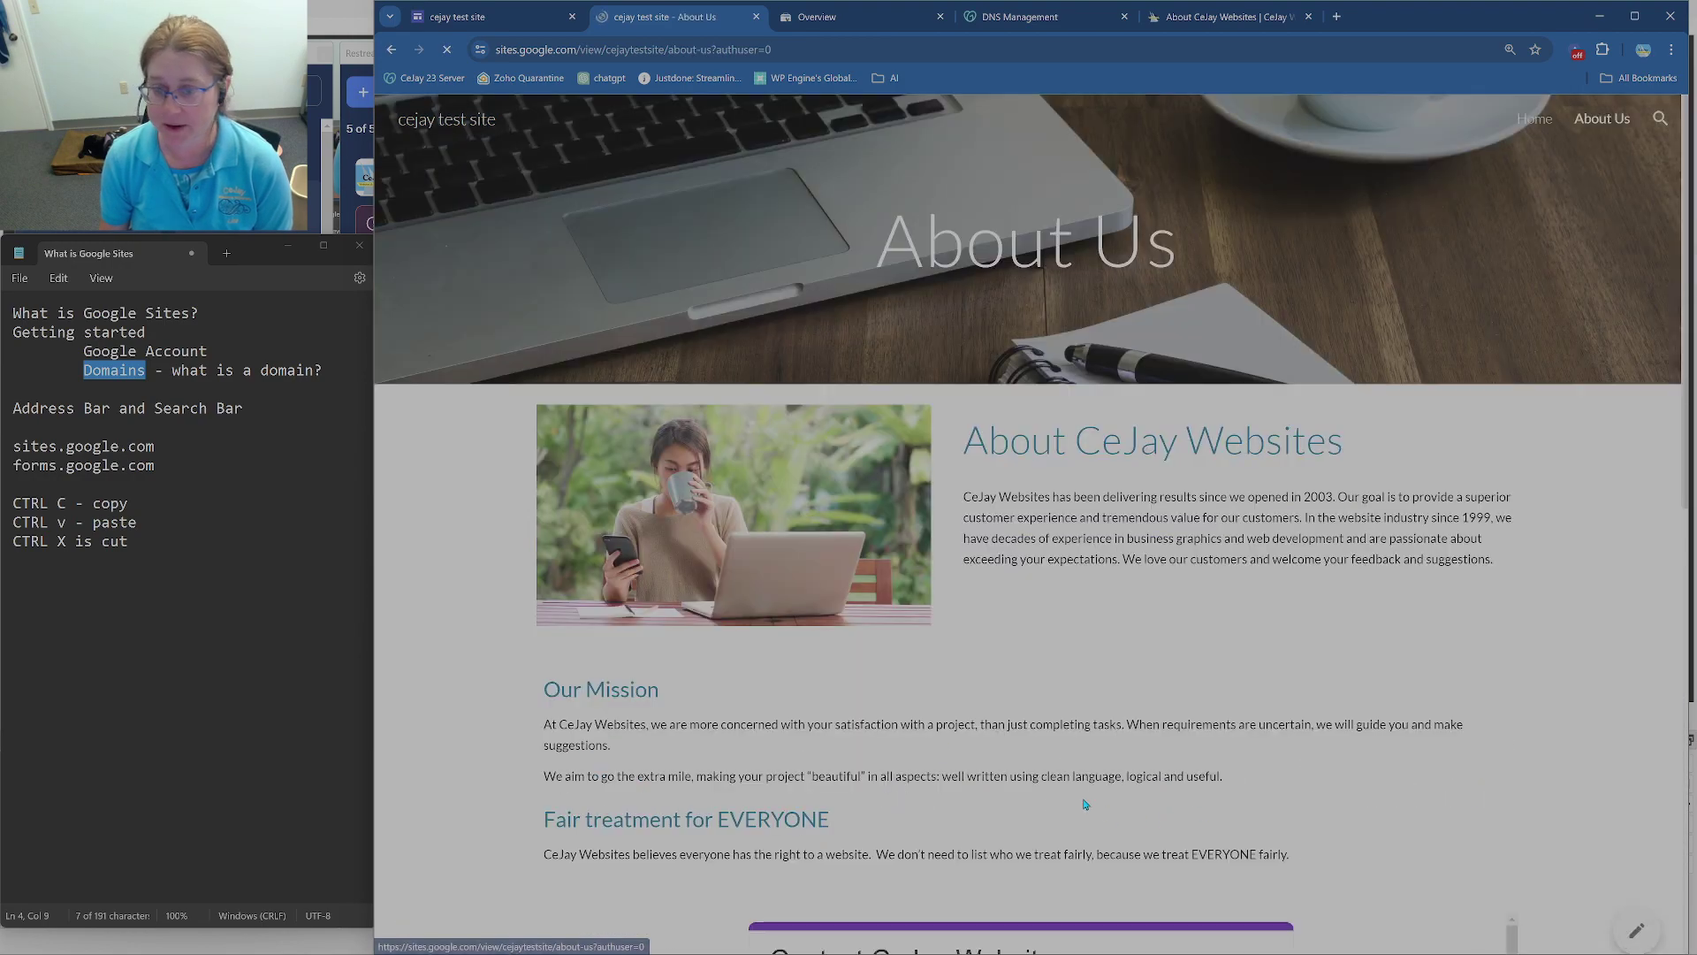
Step: Return to the cejay test site's editor and unpublish the site
click(500, 10)
mouse_move(666, 427)
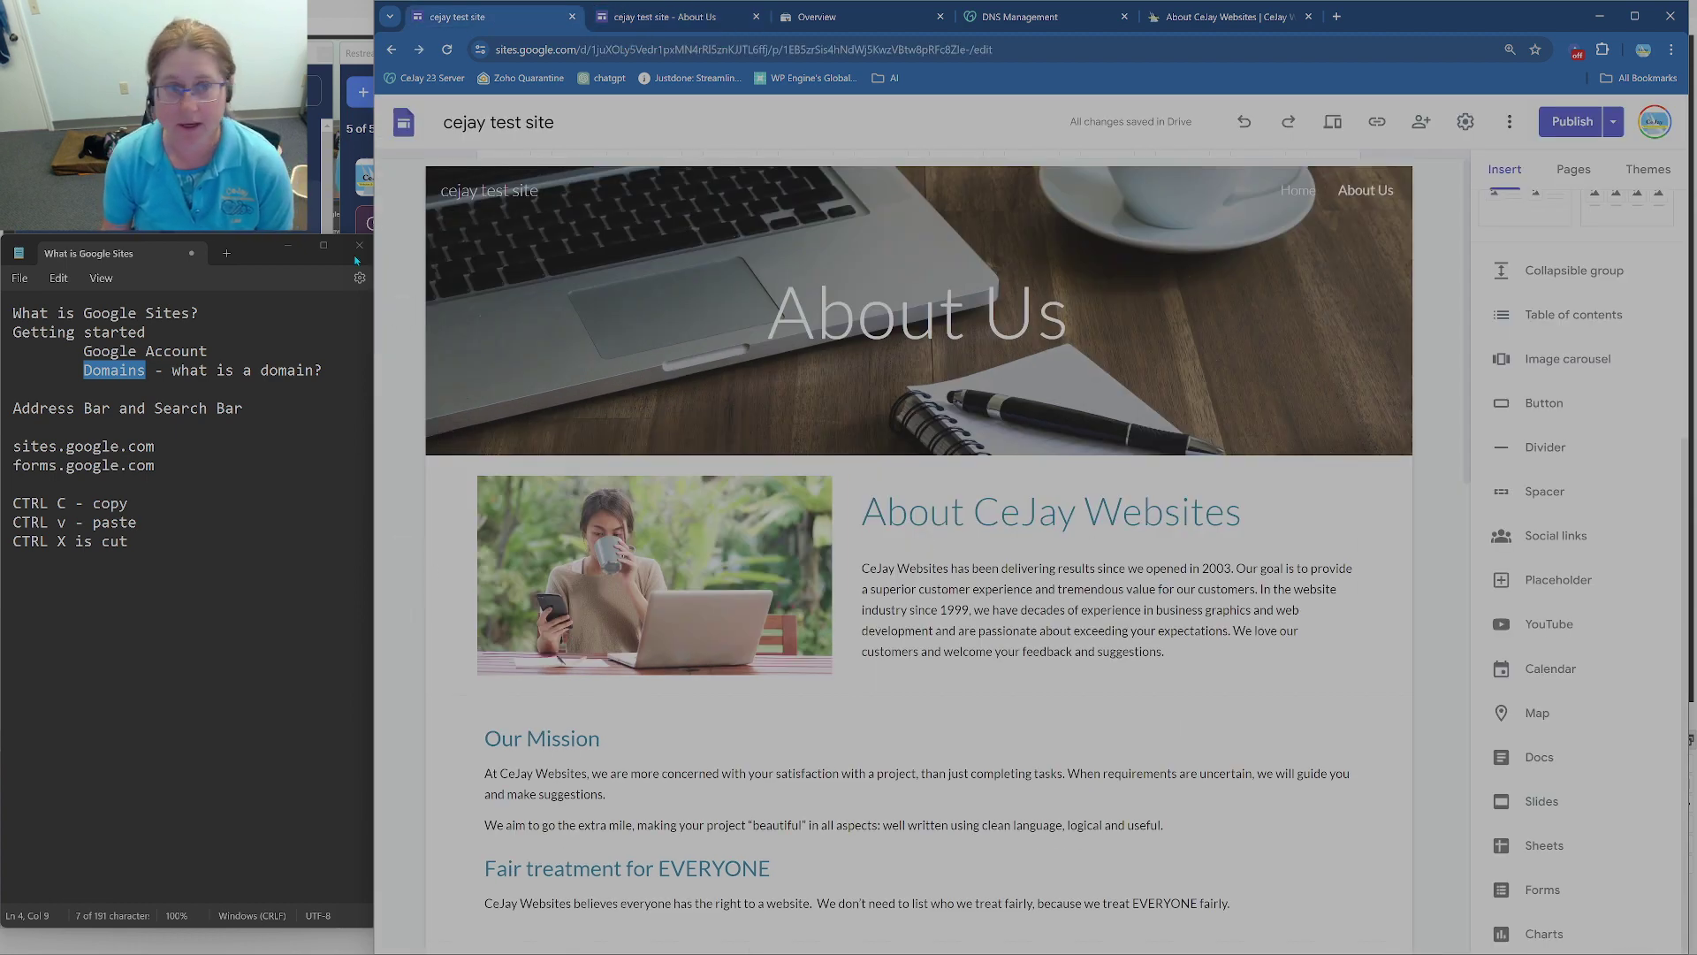
mouse_move(1002, 285)
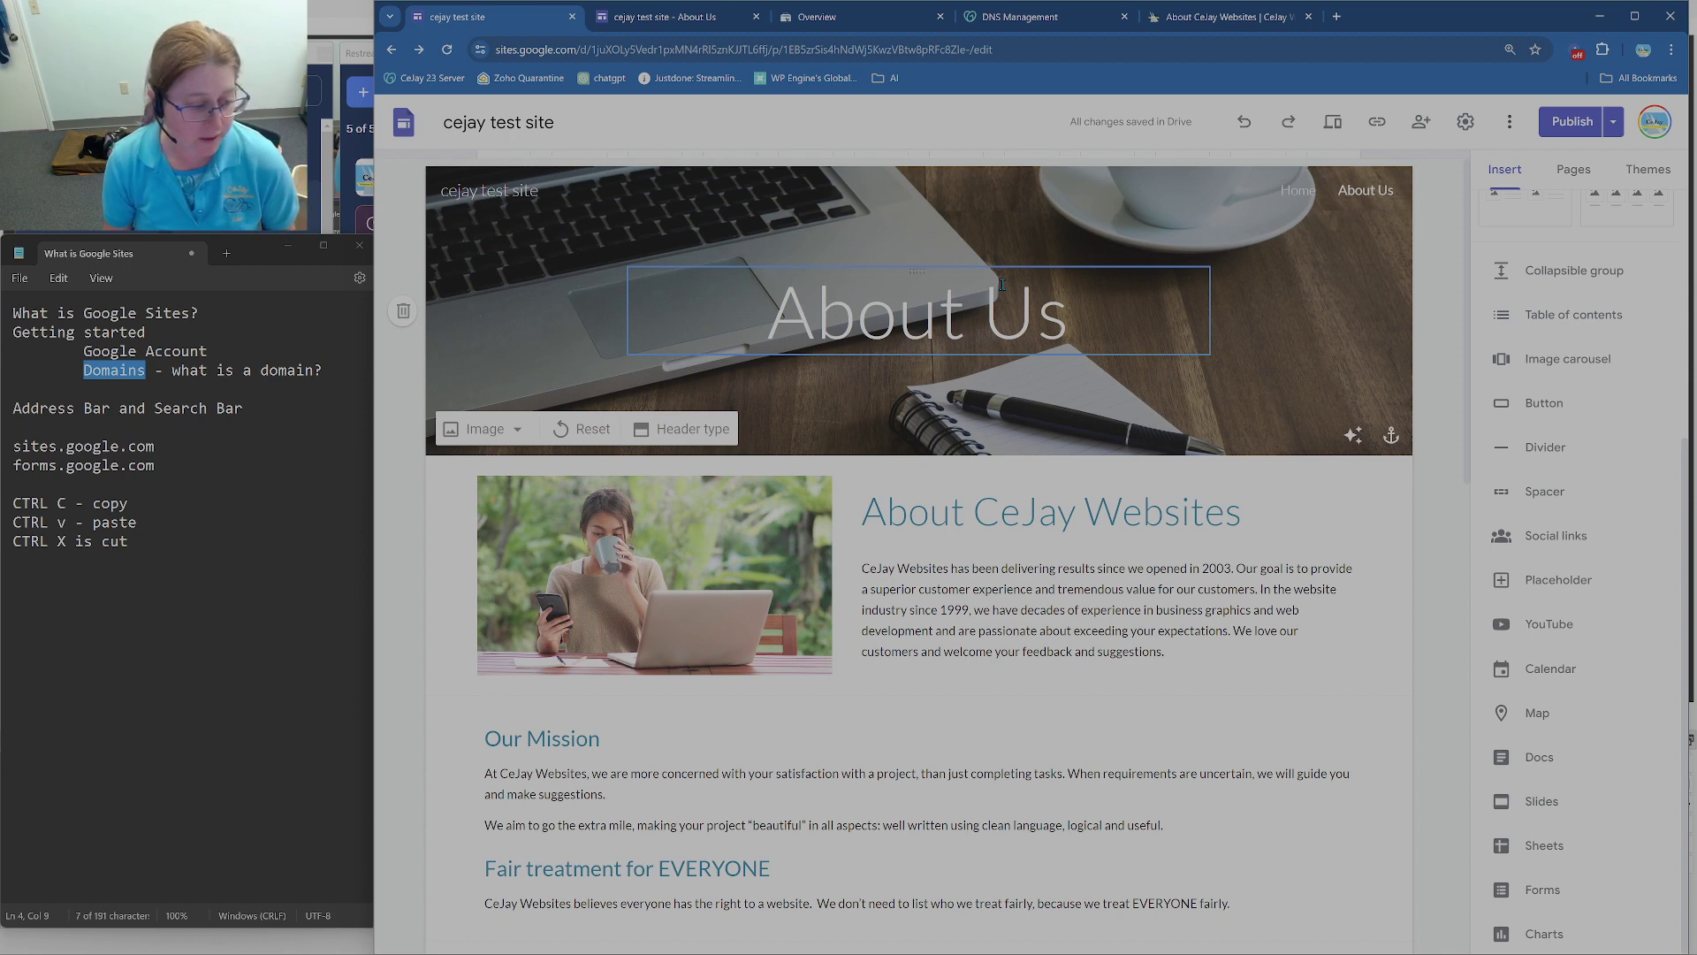
click(1621, 128)
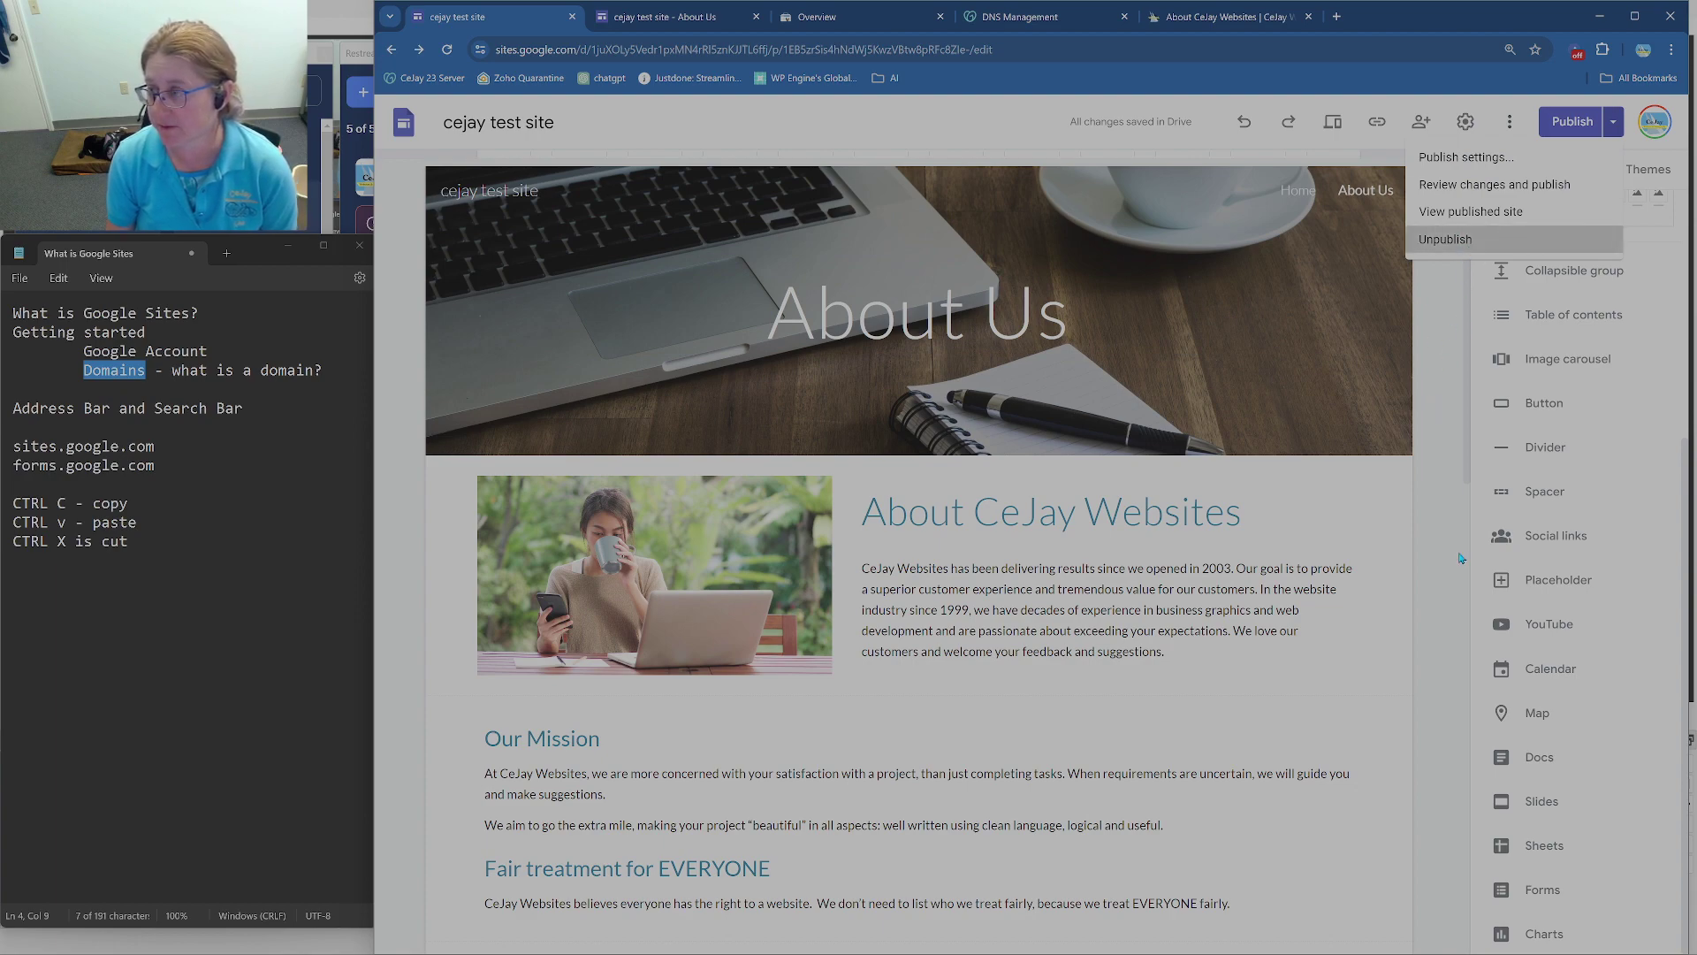
click(1468, 240)
click(1231, 577)
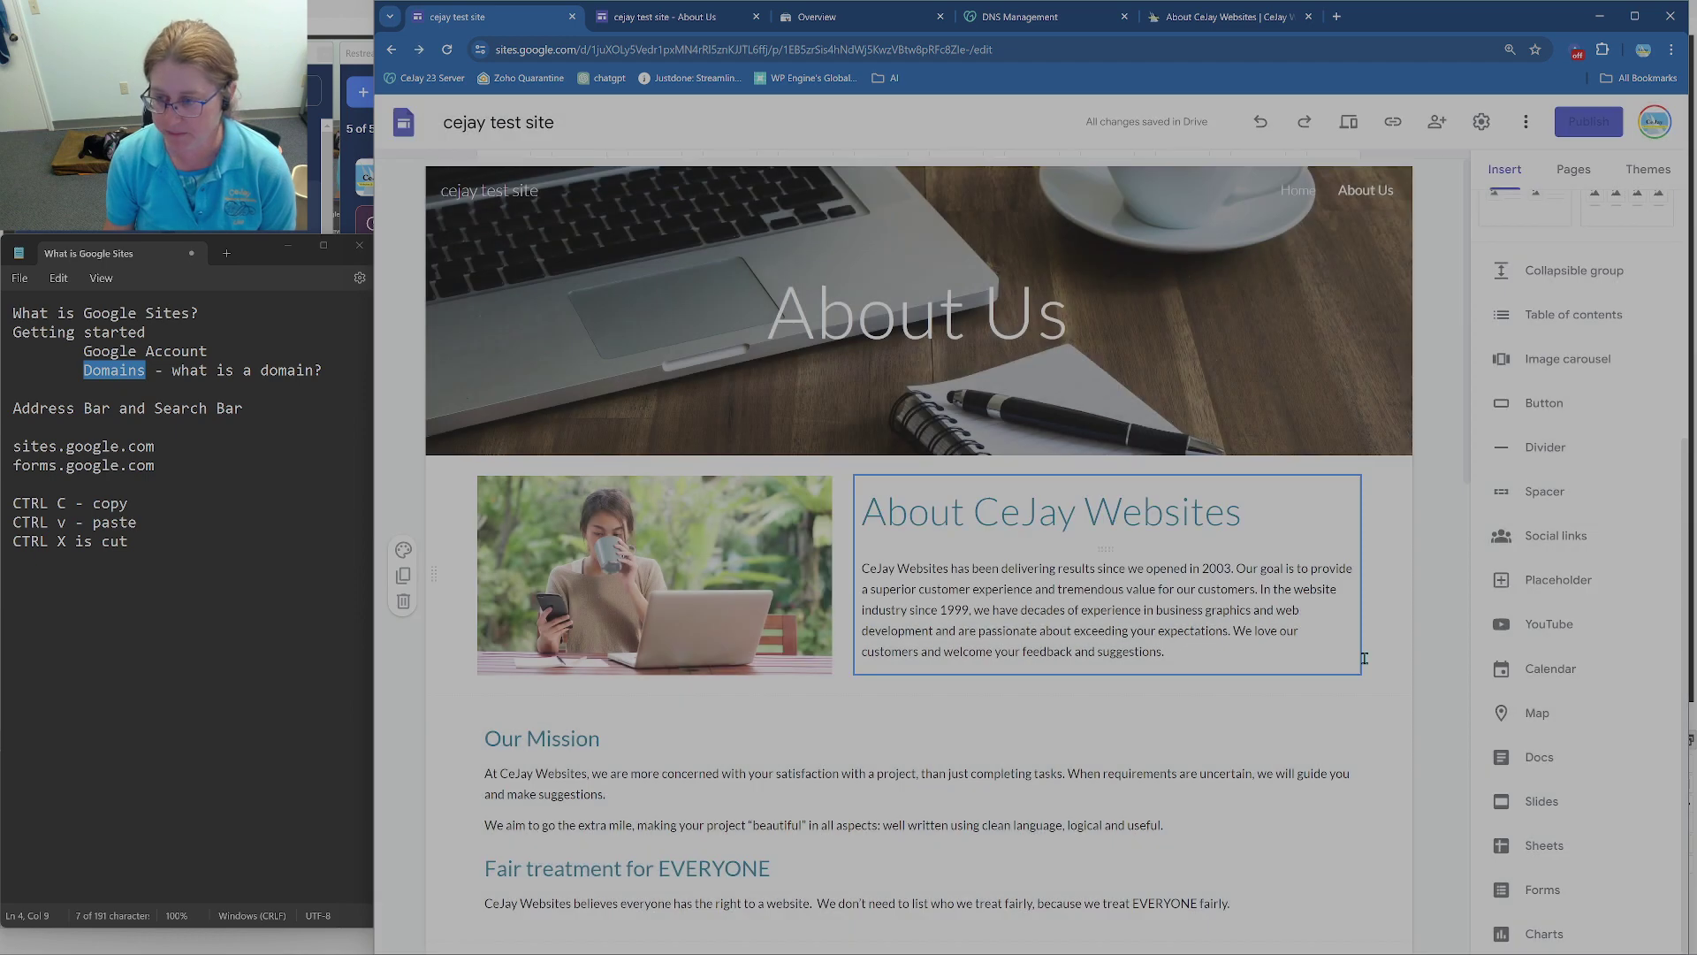
Step: Try the Simple theme's pink, green and dark grey preset colours and the custom colour #8f3434 on the site
click(1642, 174)
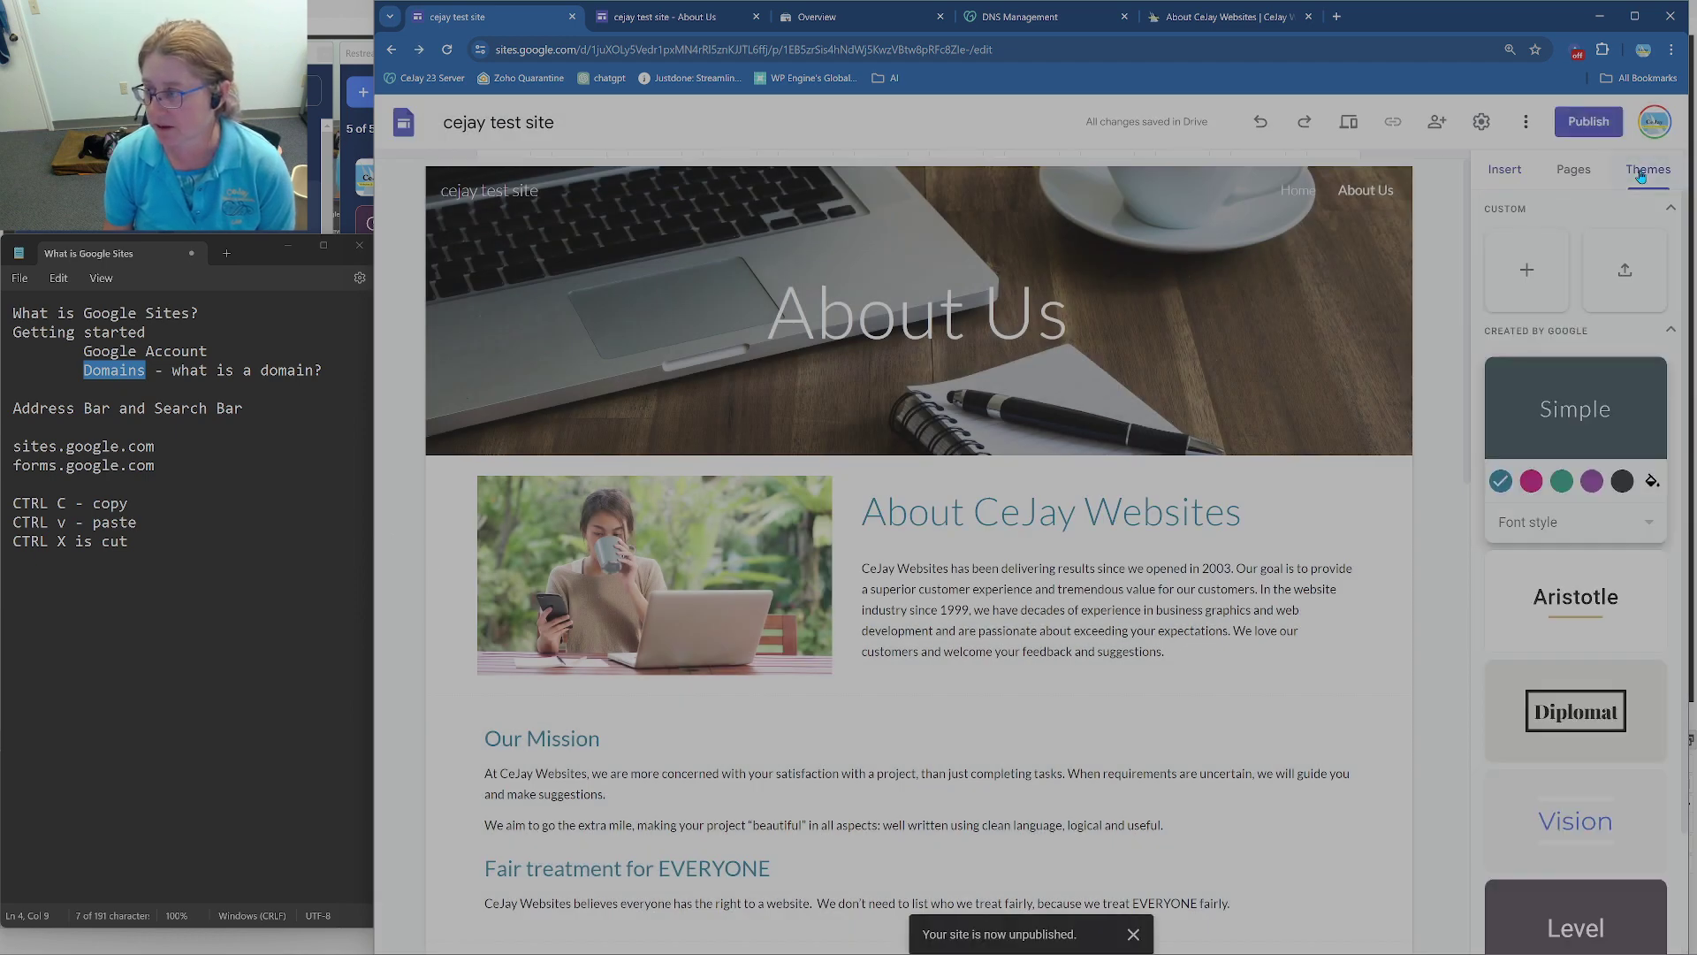
scroll(1552, 507, down, 2)
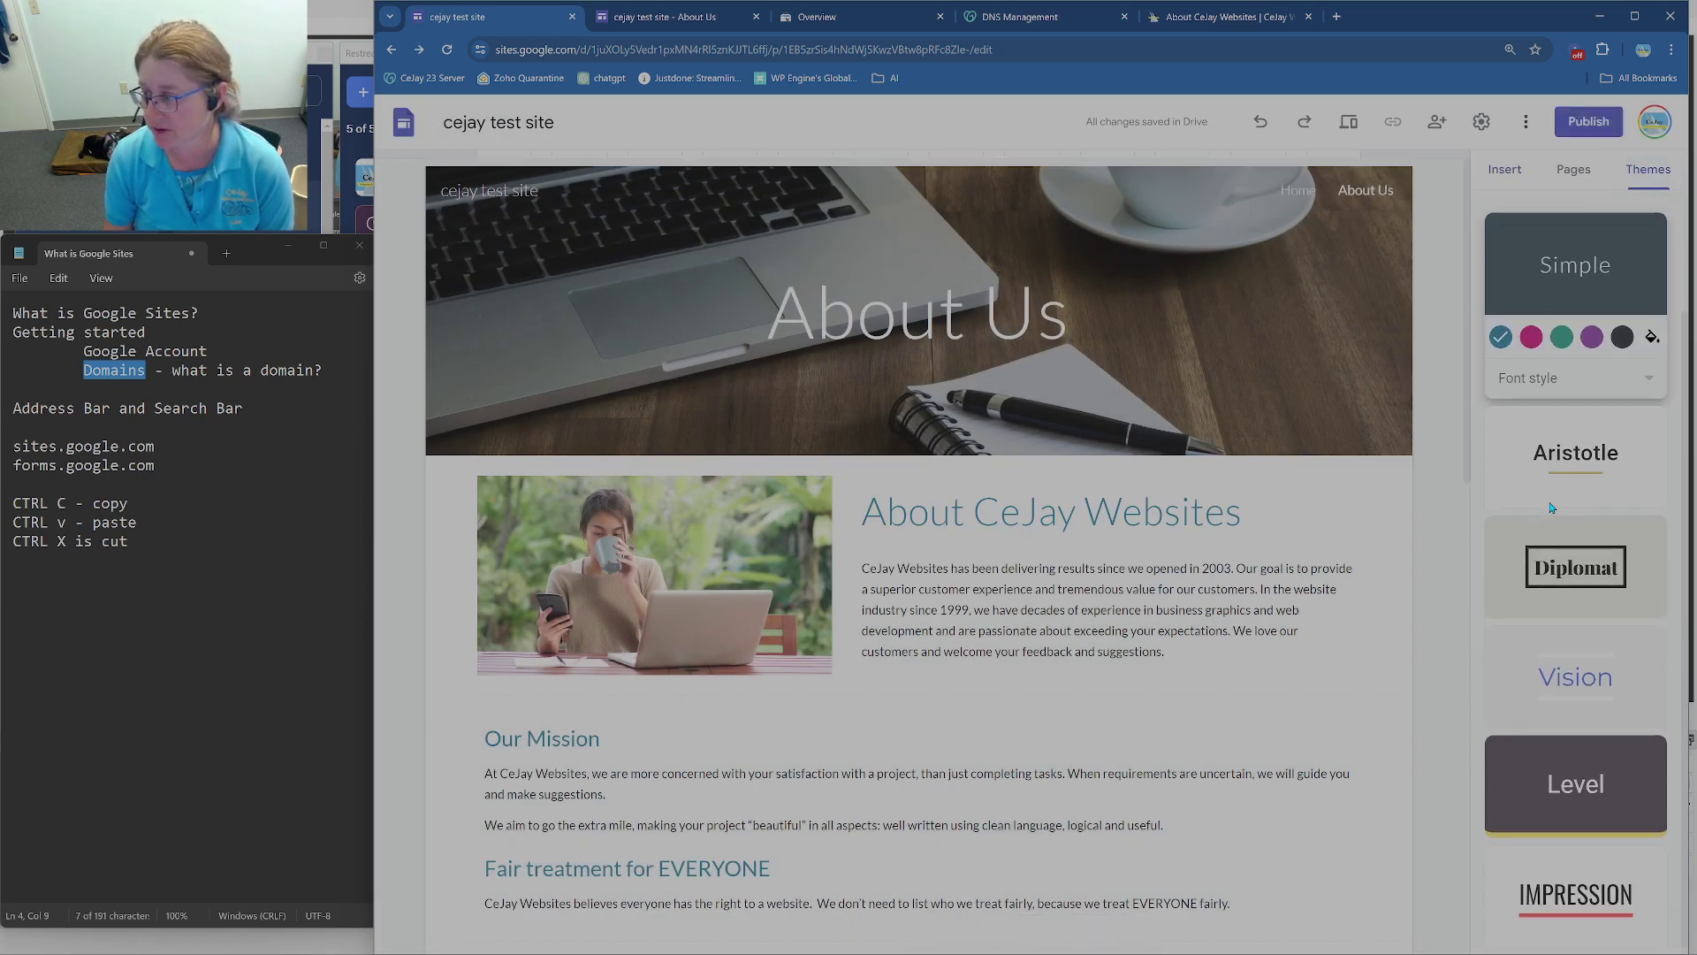
click(1532, 338)
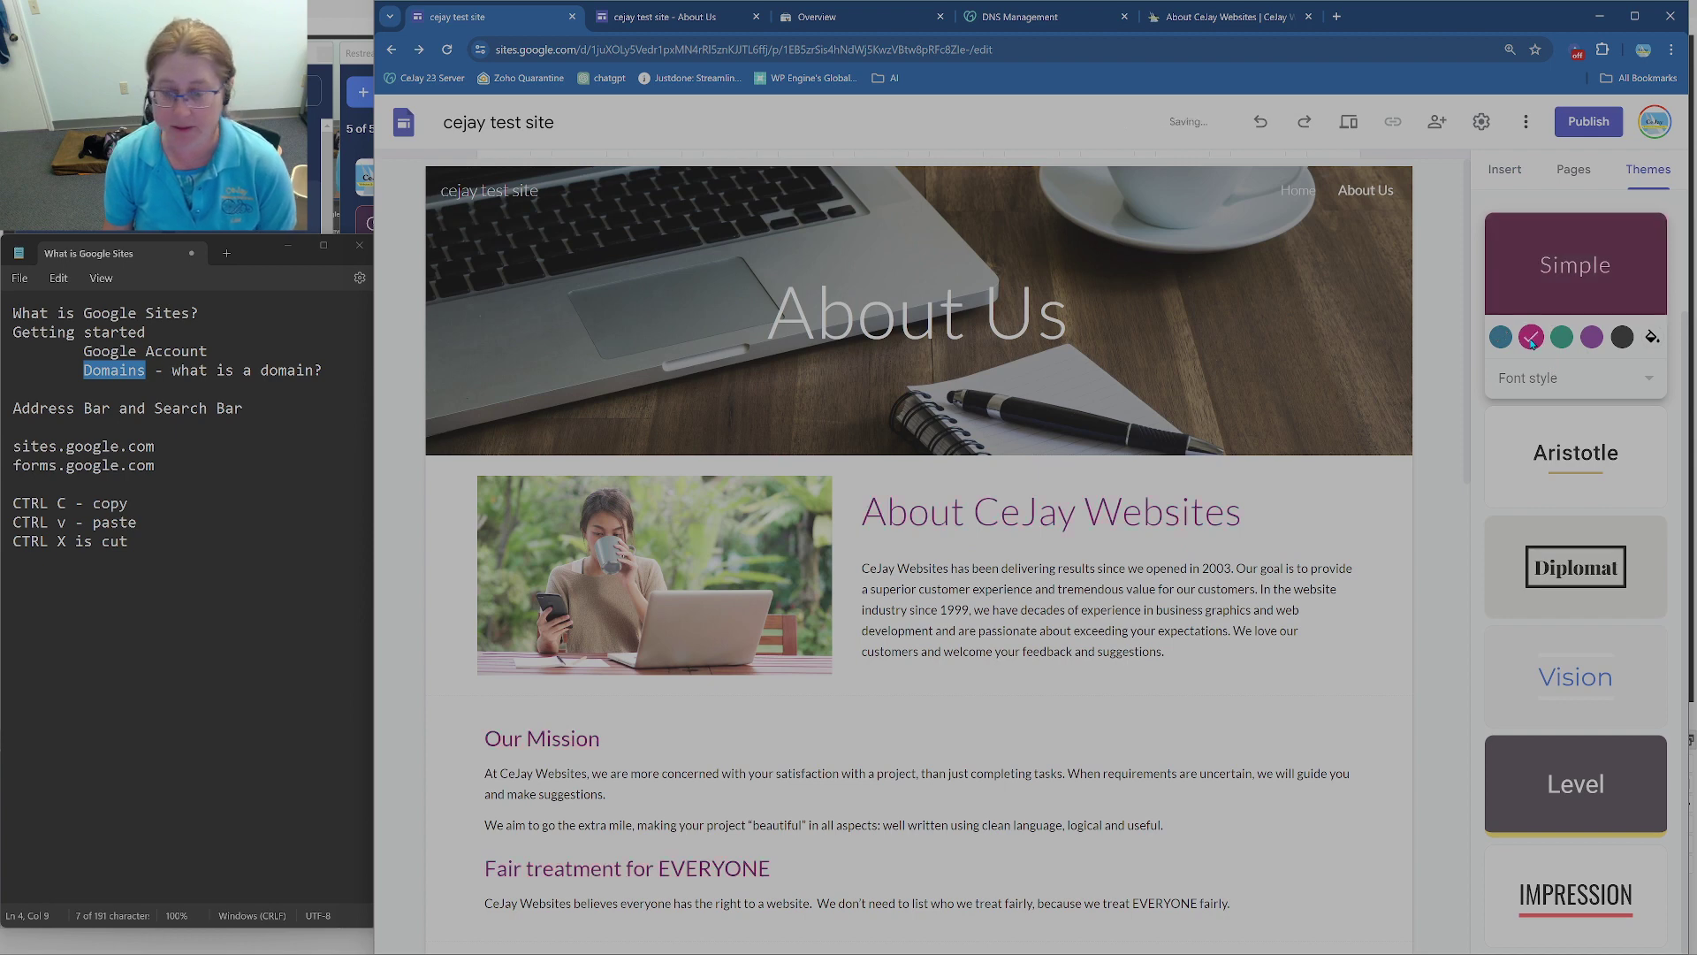
click(1594, 339)
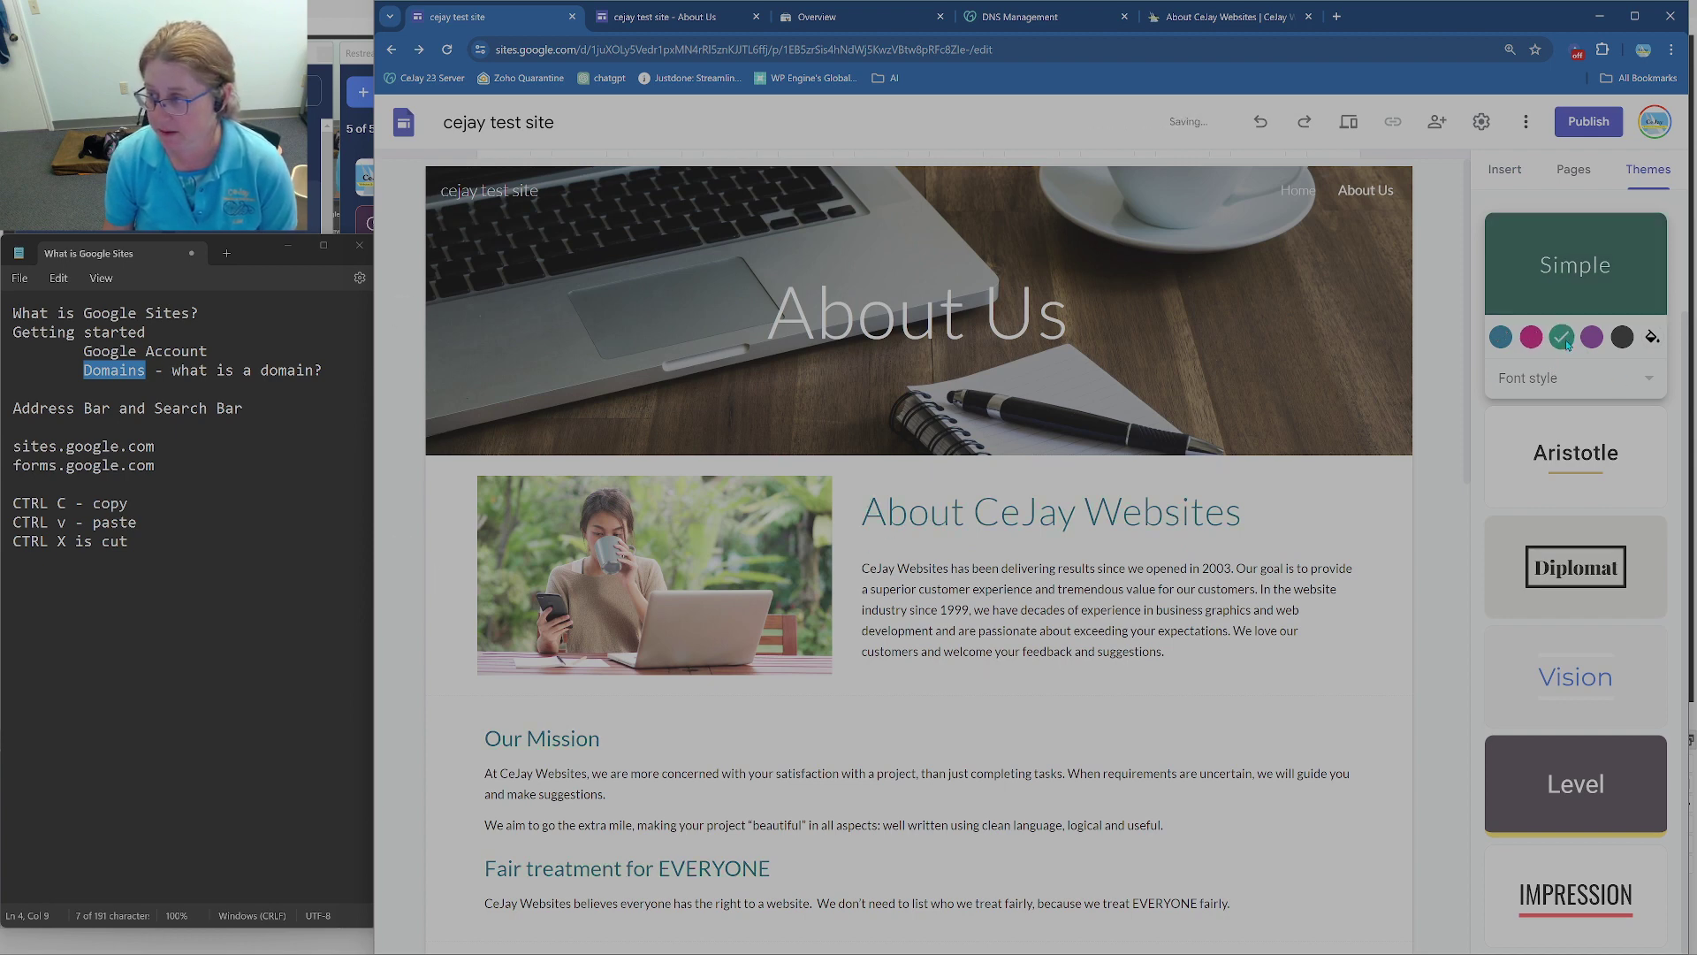
click(1623, 337)
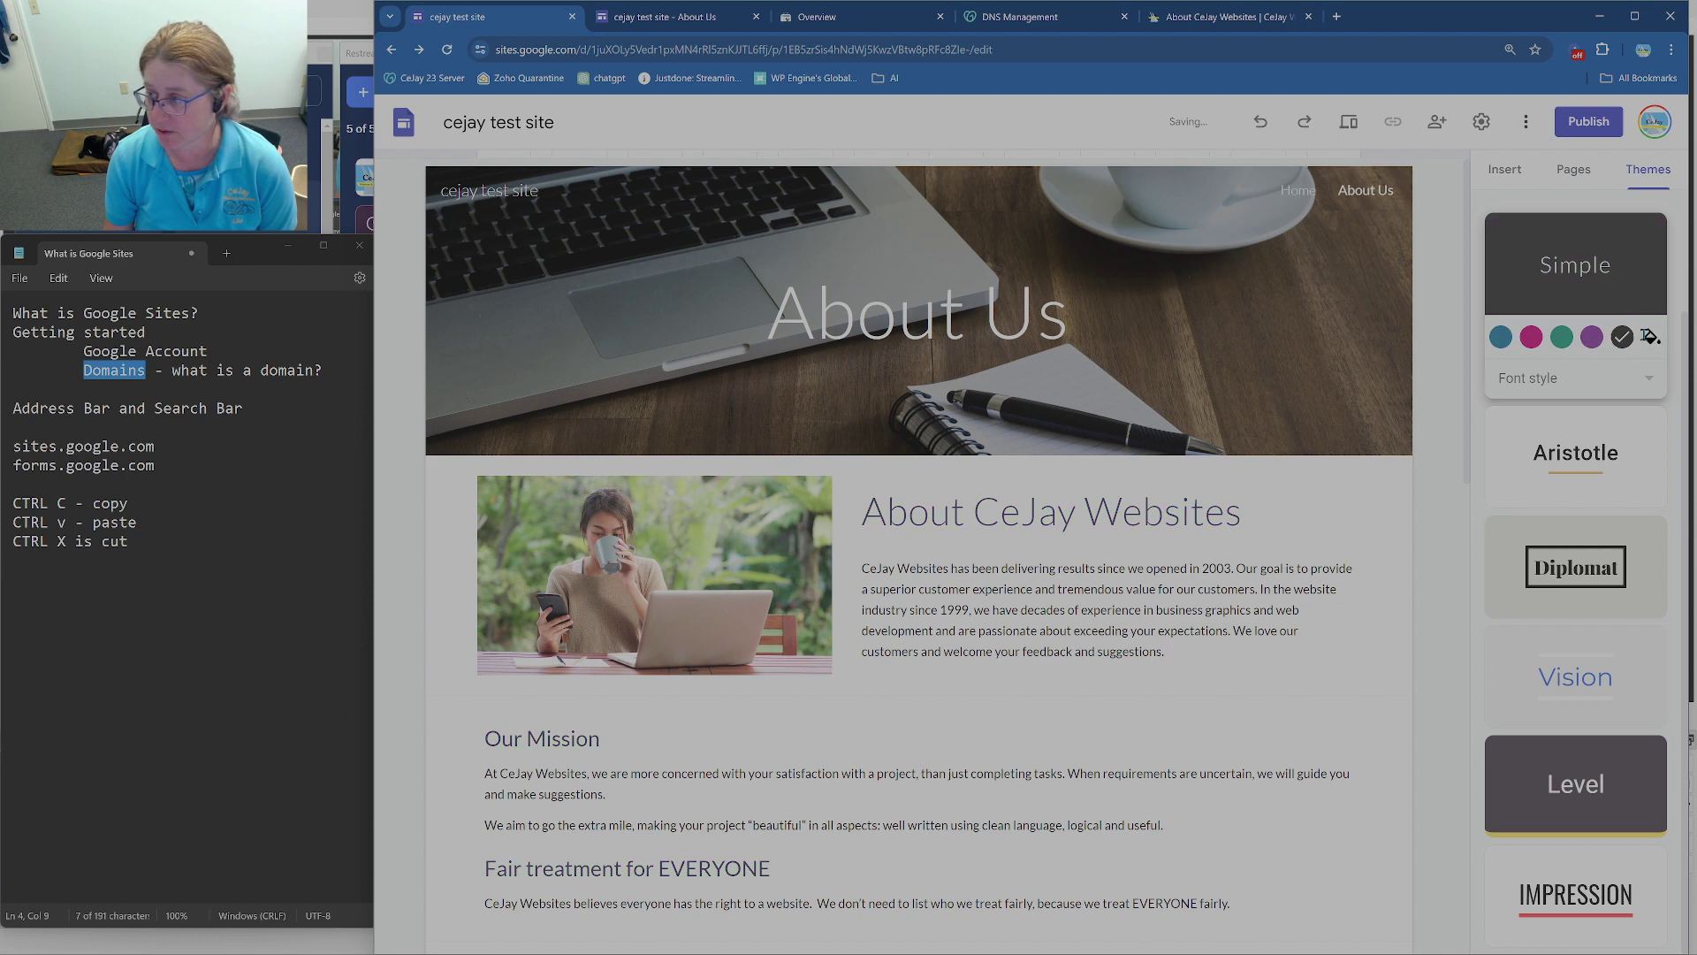
click(1652, 337)
mouse_move(1536, 398)
mouse_down()
mouse_move(1586, 389)
mouse_move(1605, 406)
mouse_move(1548, 415)
mouse_move(1622, 431)
mouse_move(1588, 432)
mouse_up()
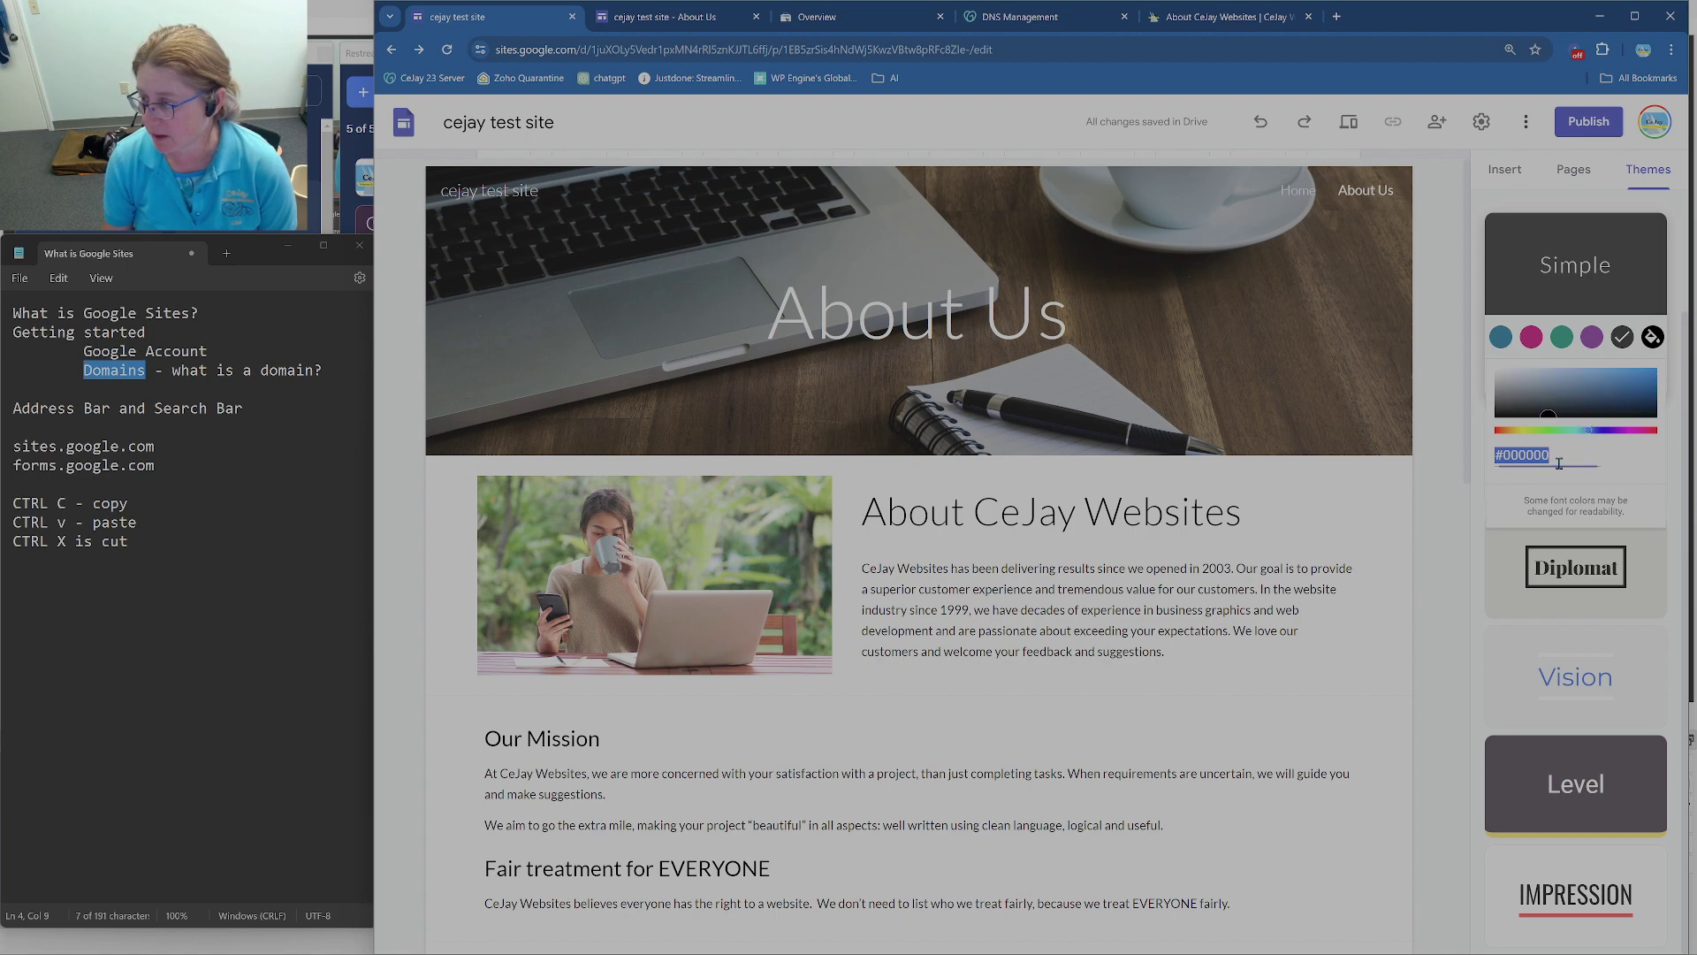
text(#8f3434)
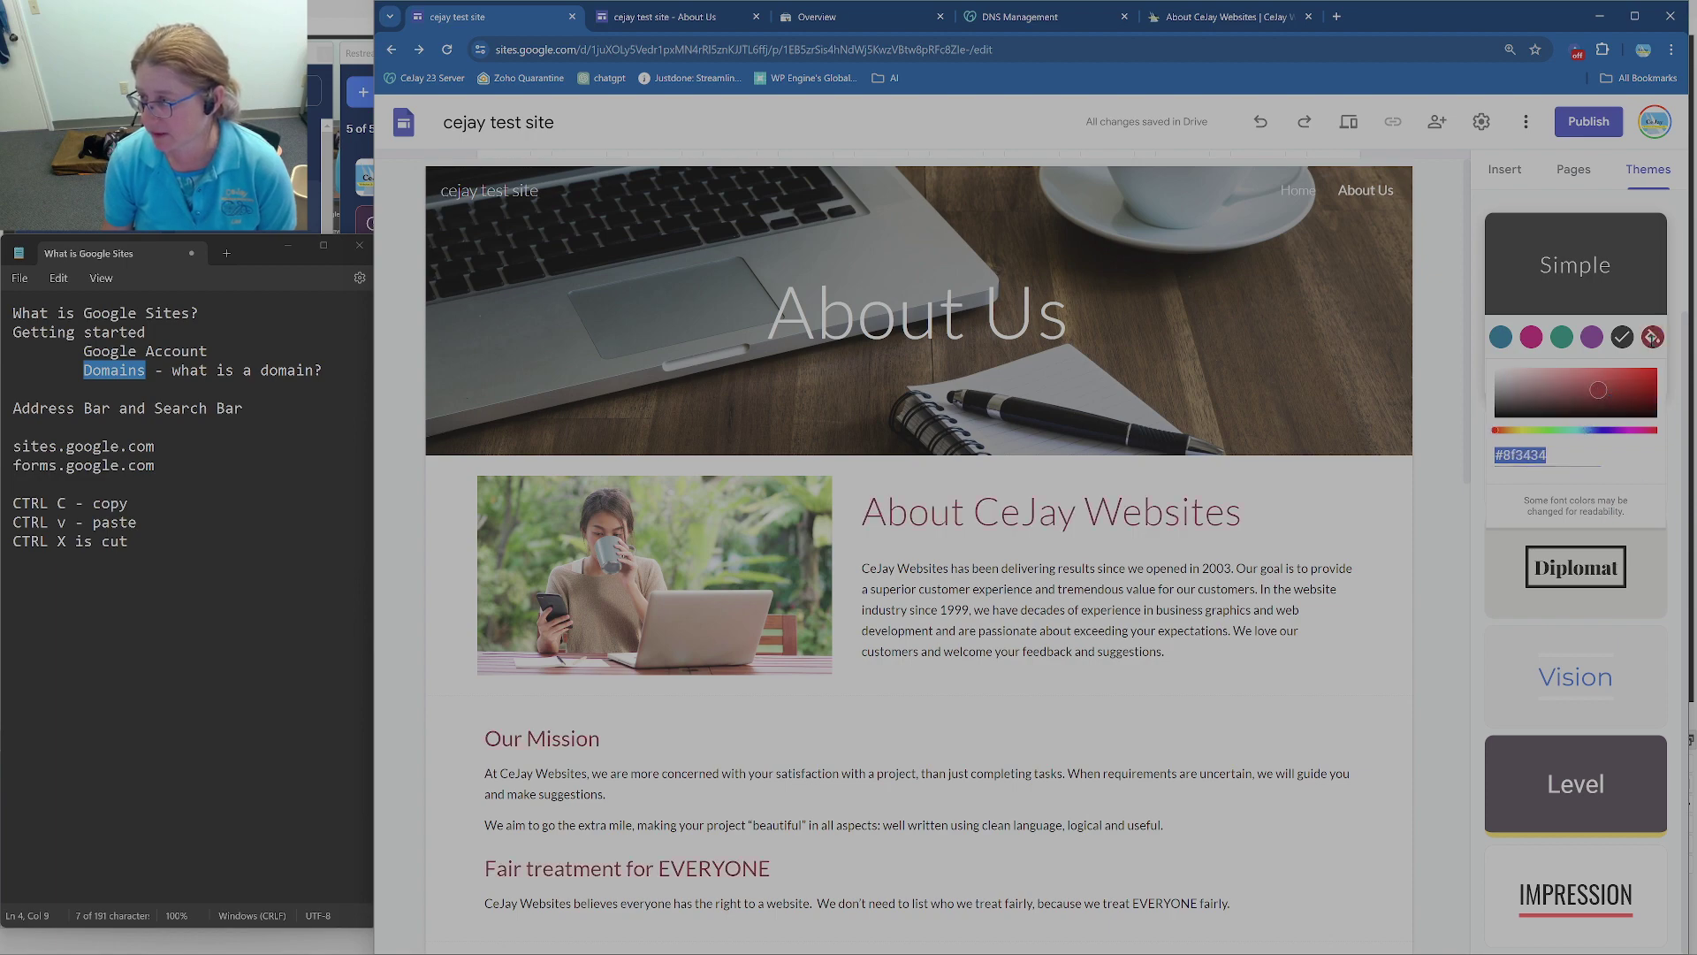
click(1651, 337)
Step: Try the Vision theme and the Aristotle theme with its purple colour on the site
click(1636, 643)
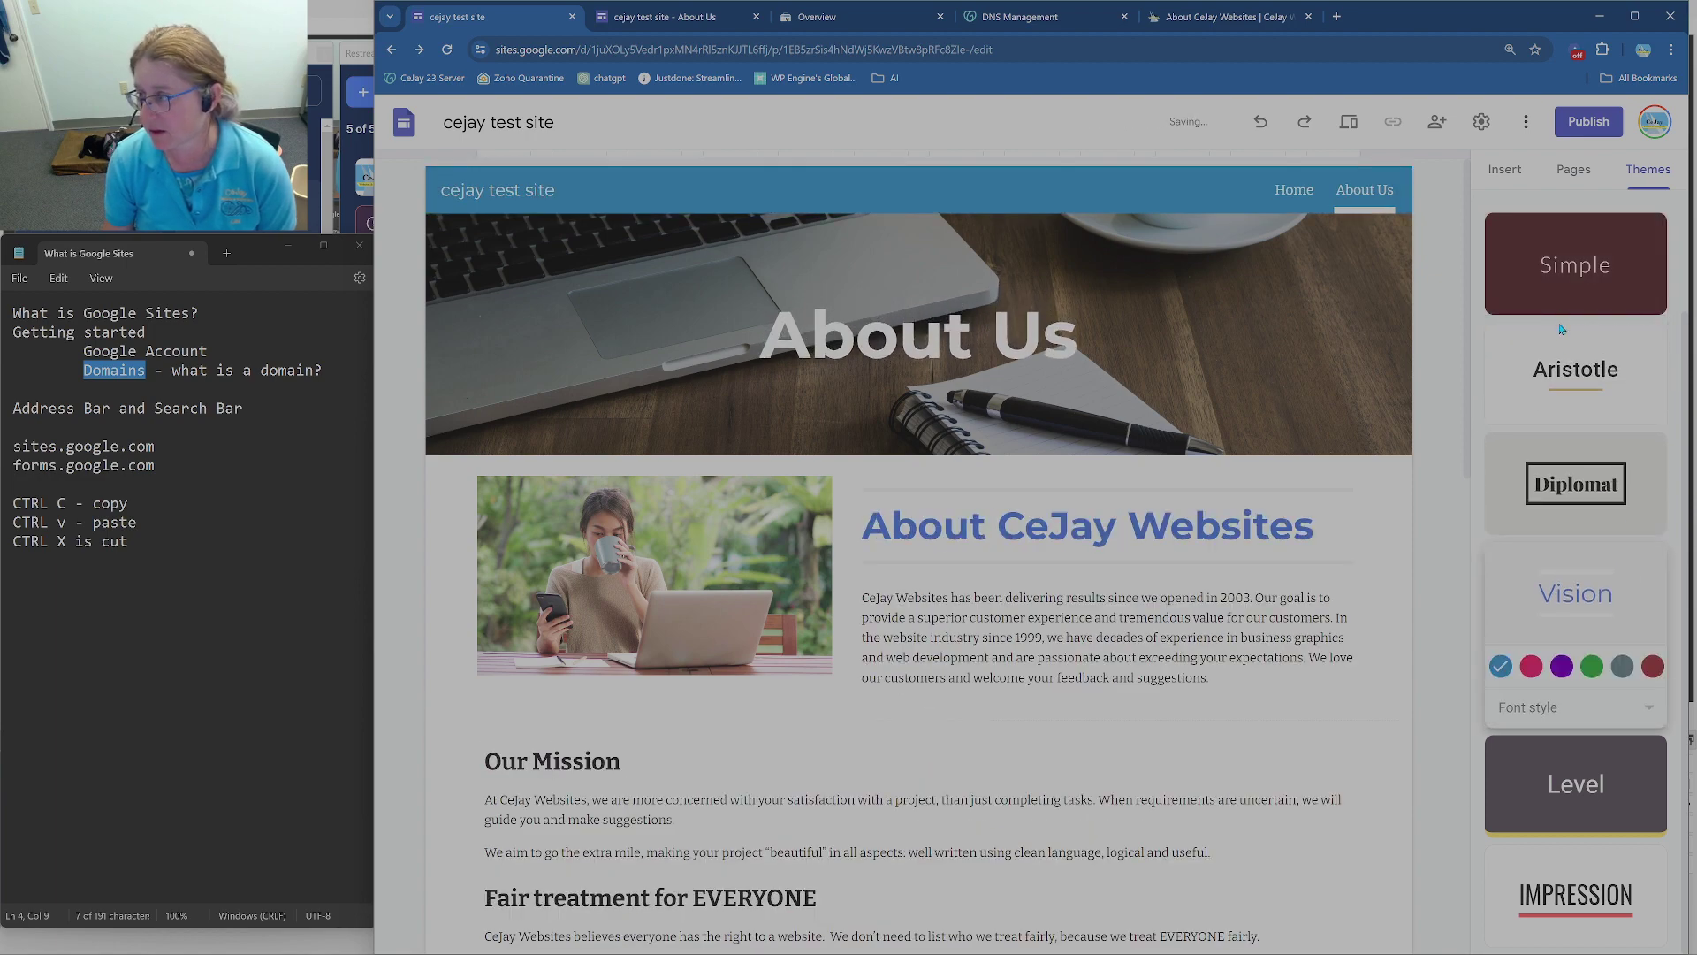
click(1578, 385)
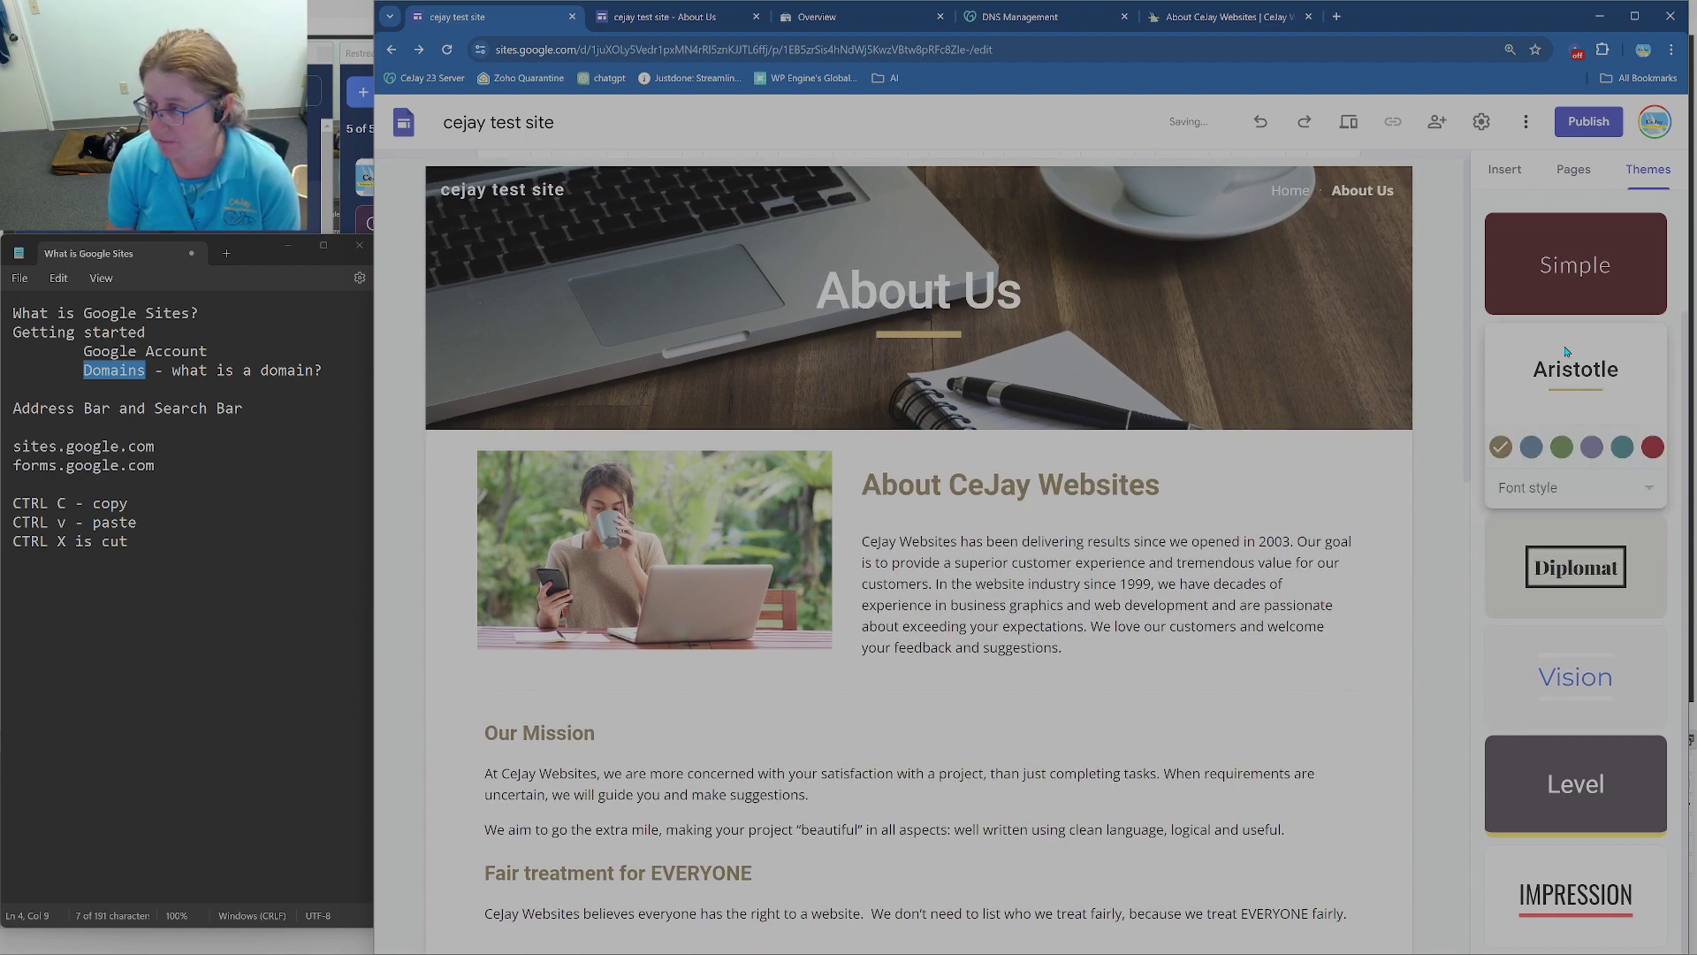
click(1531, 448)
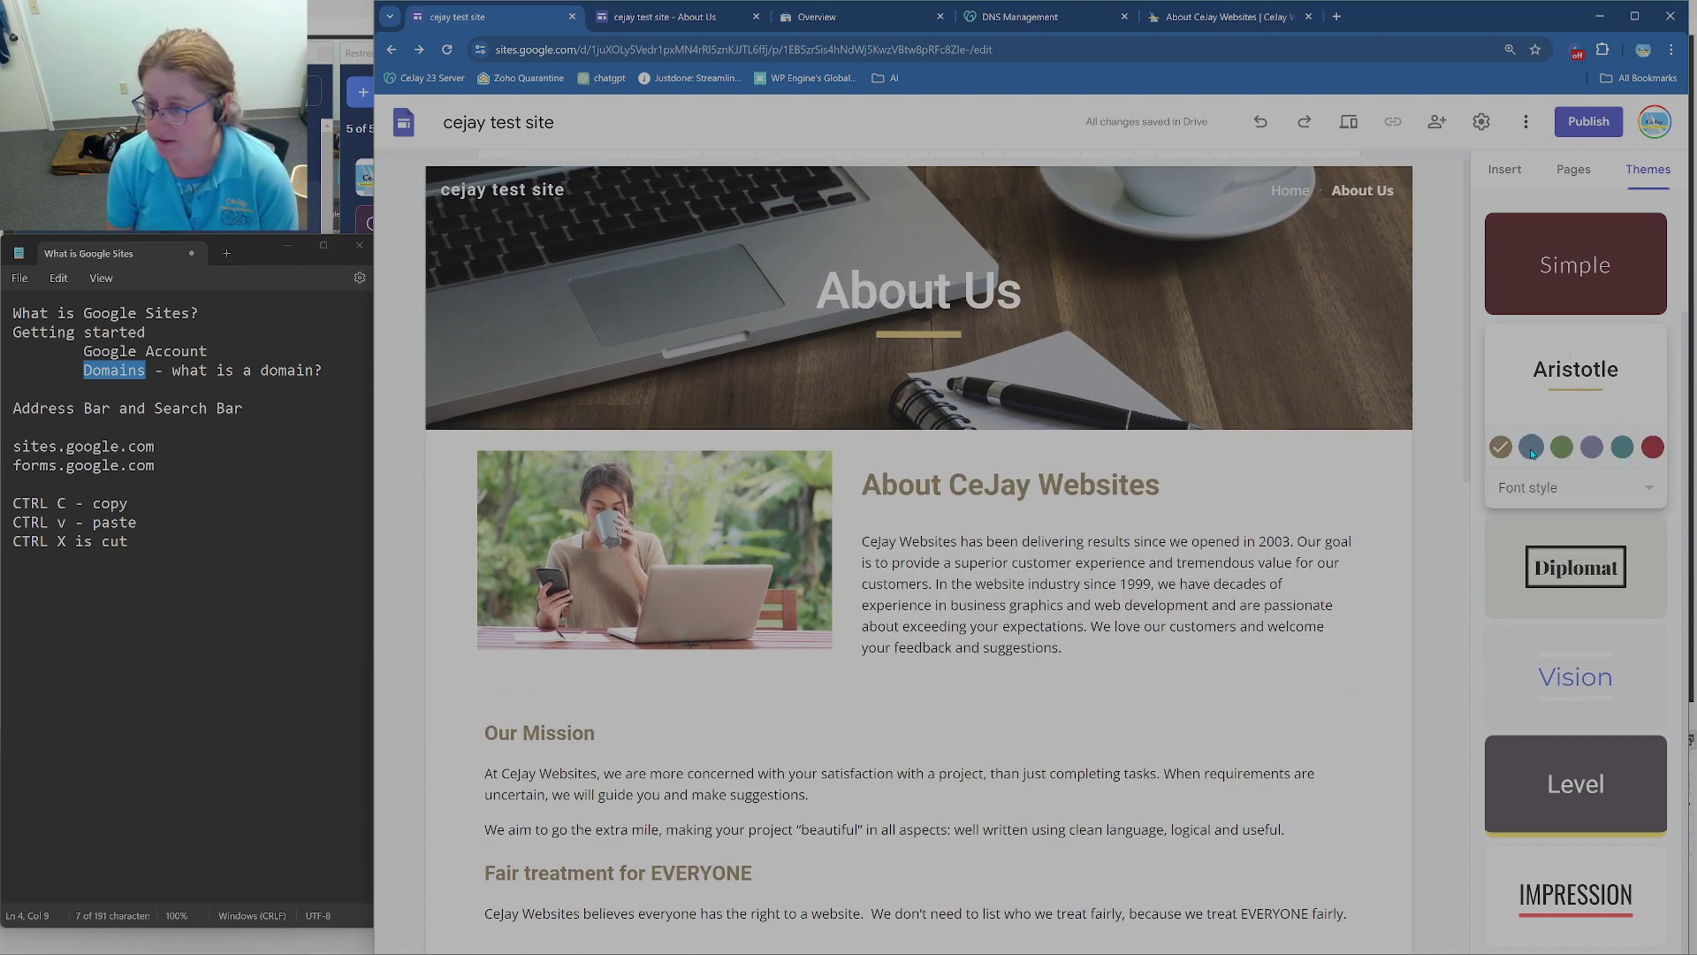
click(1595, 448)
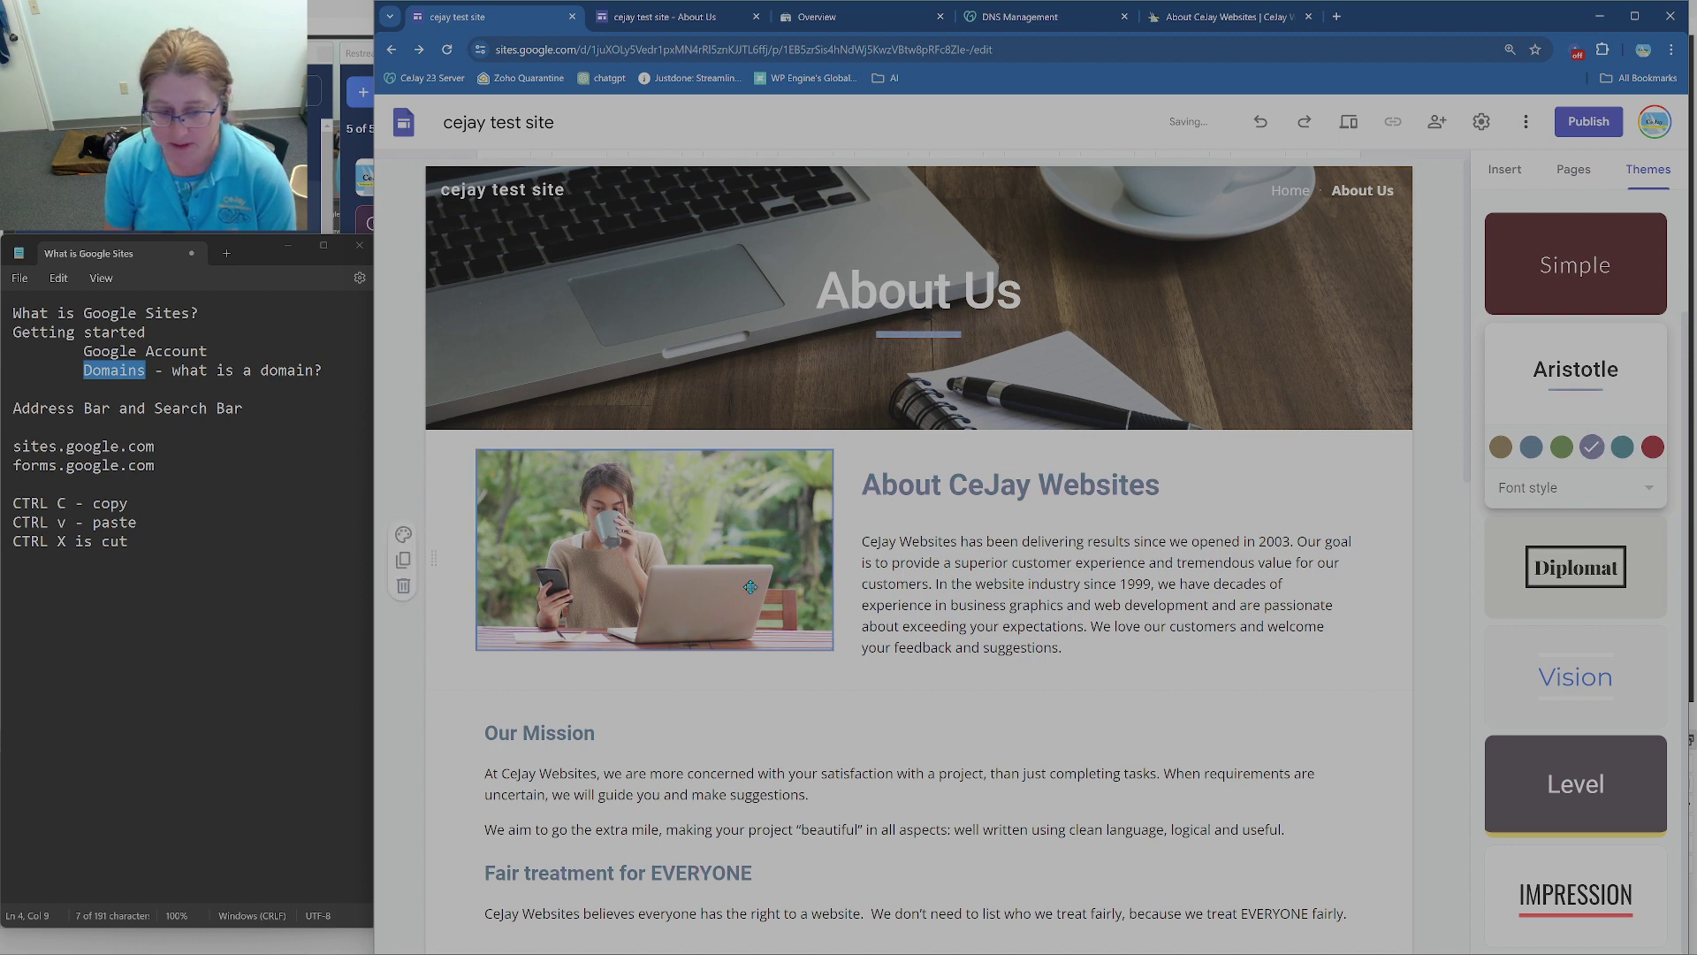
Step: Try the Diplomat theme in navy blue, and switch the site to the Vision theme
click(1594, 562)
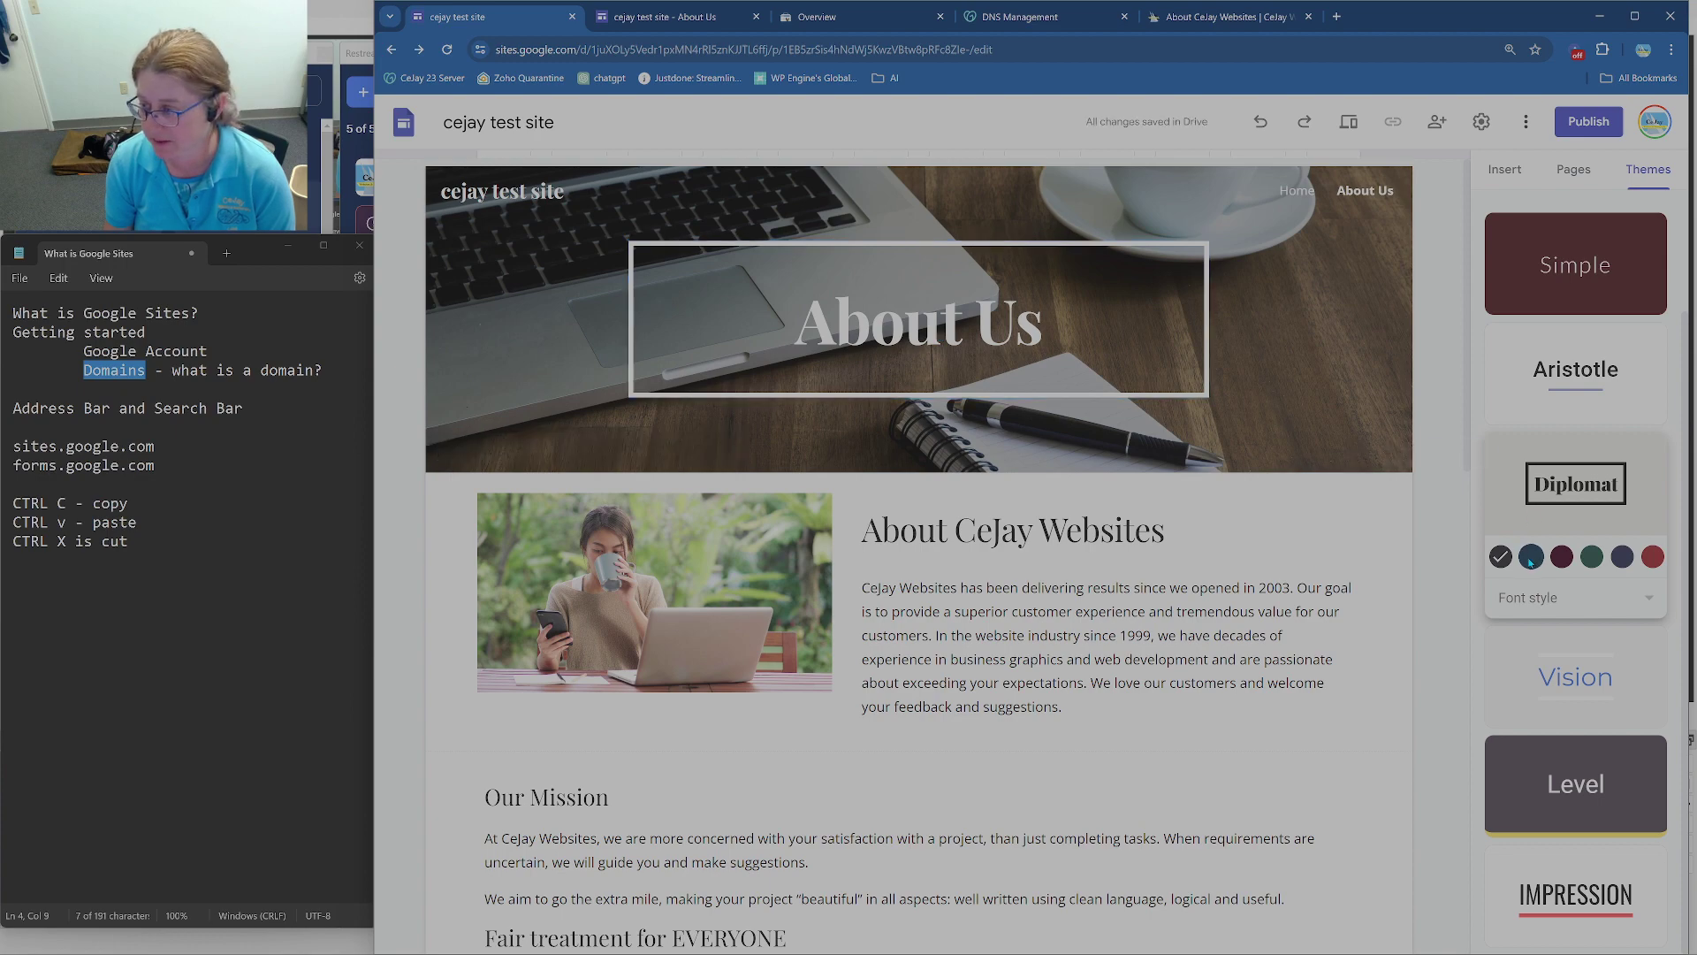
click(1531, 557)
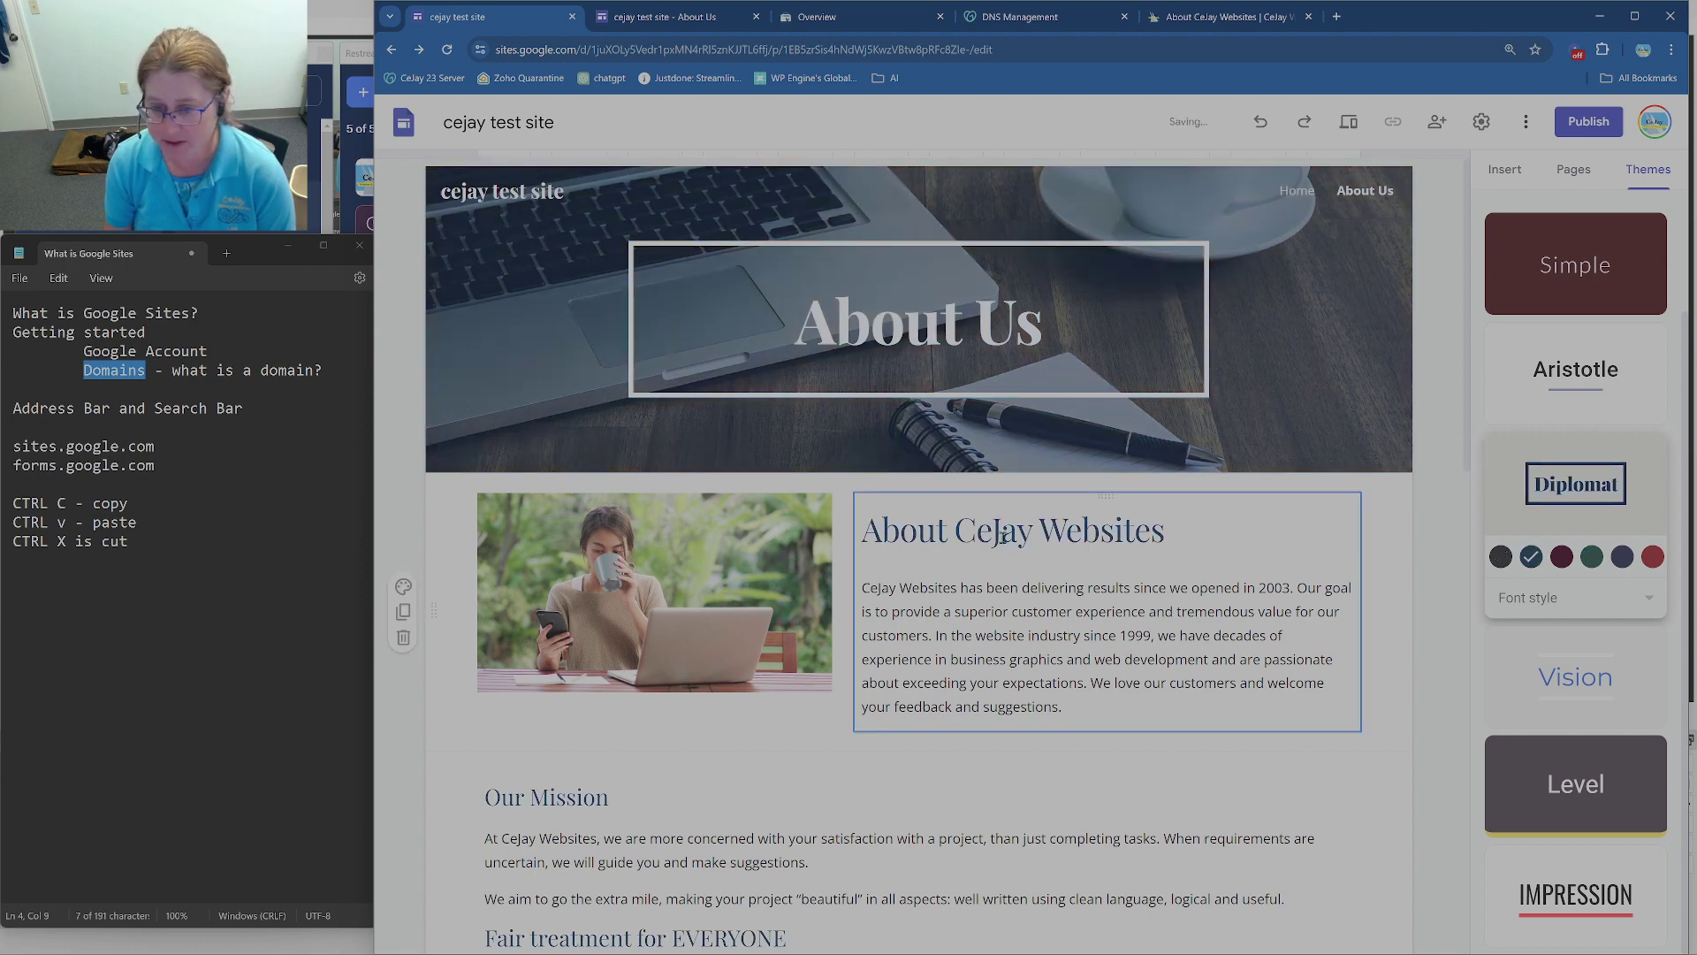
click(1582, 717)
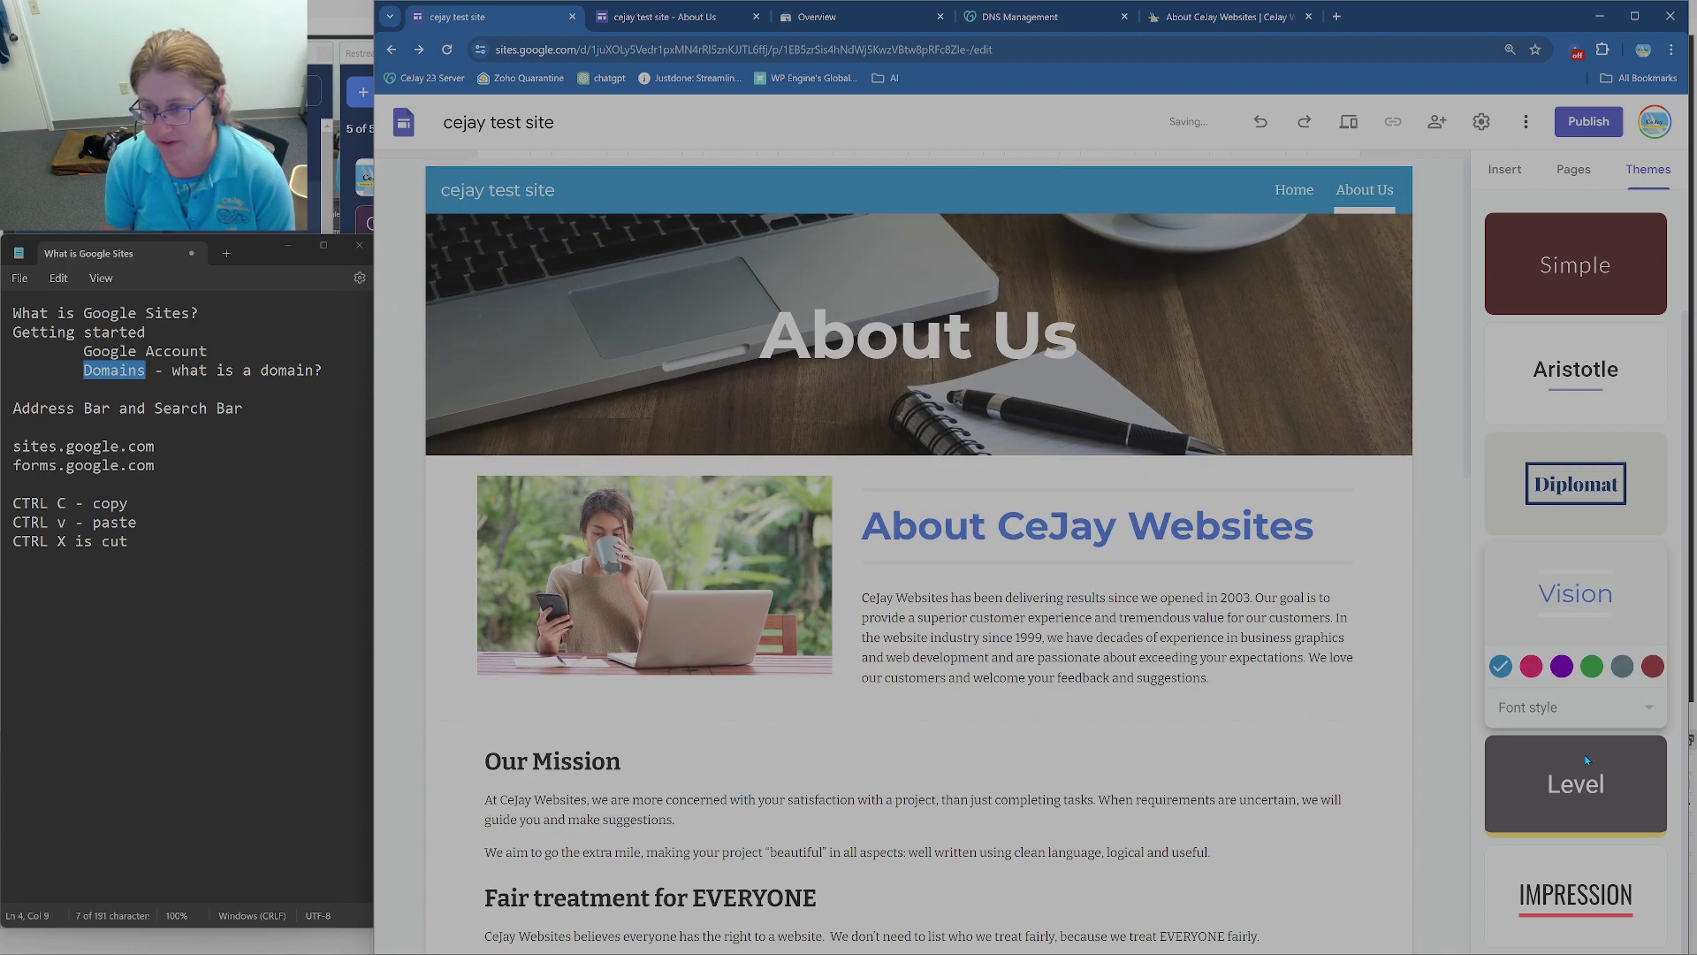
Step: Apply the Level theme in light blue to the site and look through the About Us page
click(1584, 755)
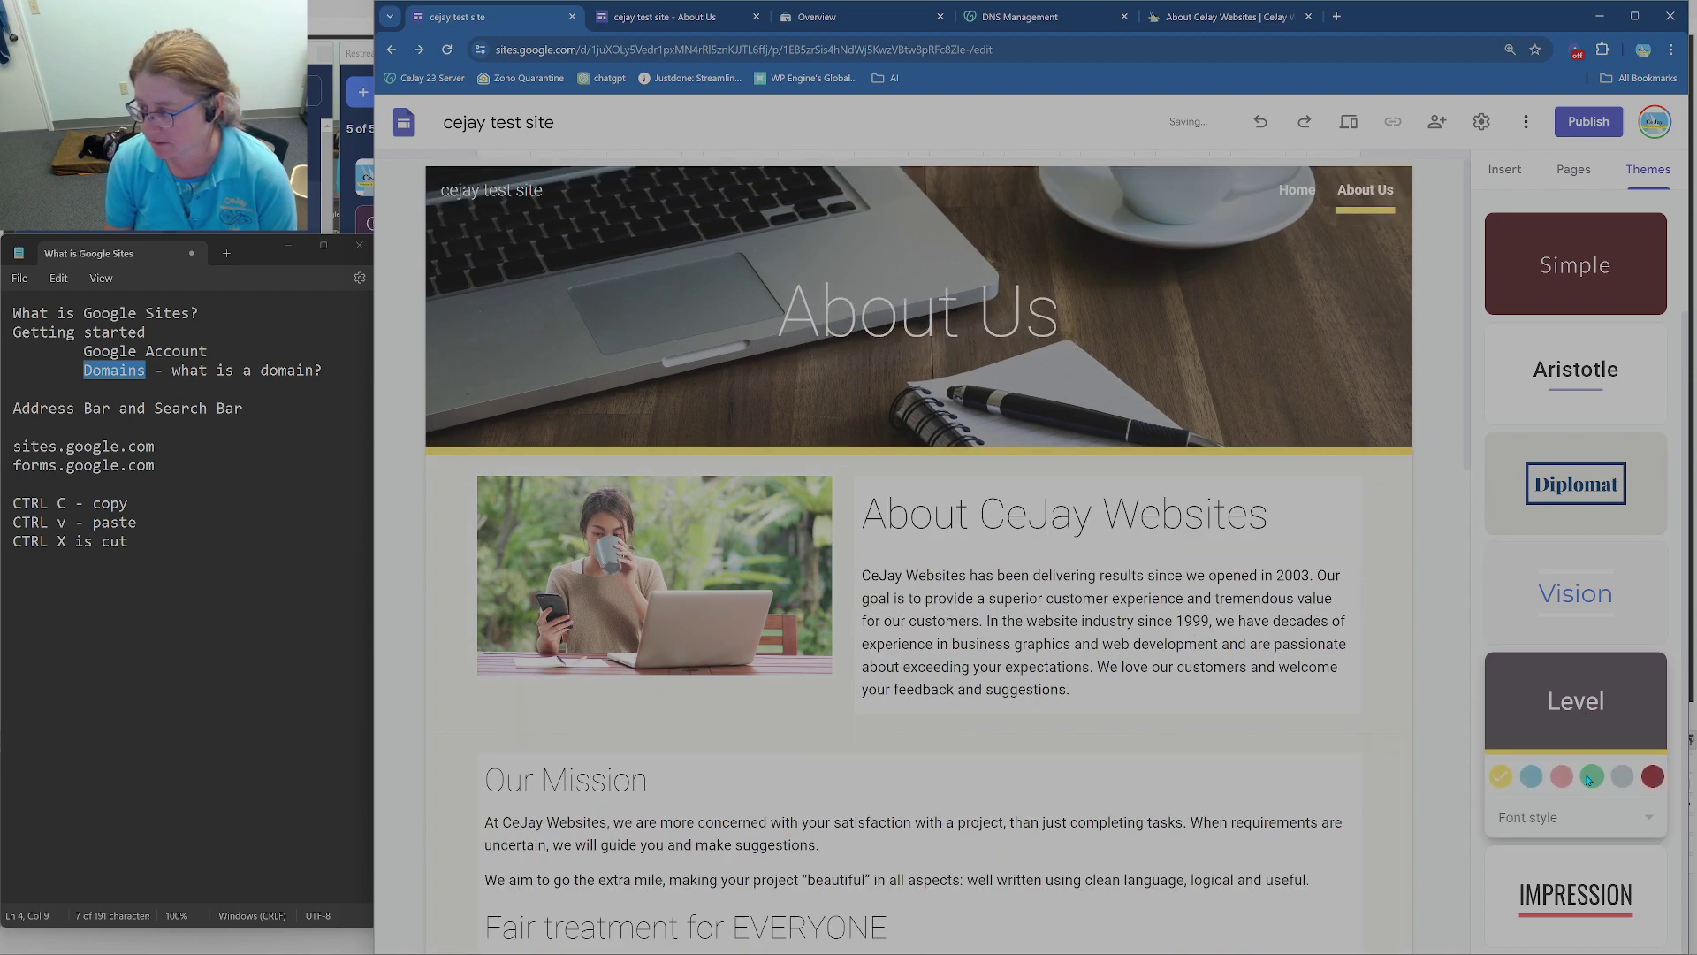
click(1531, 777)
scroll(936, 687, down, 5)
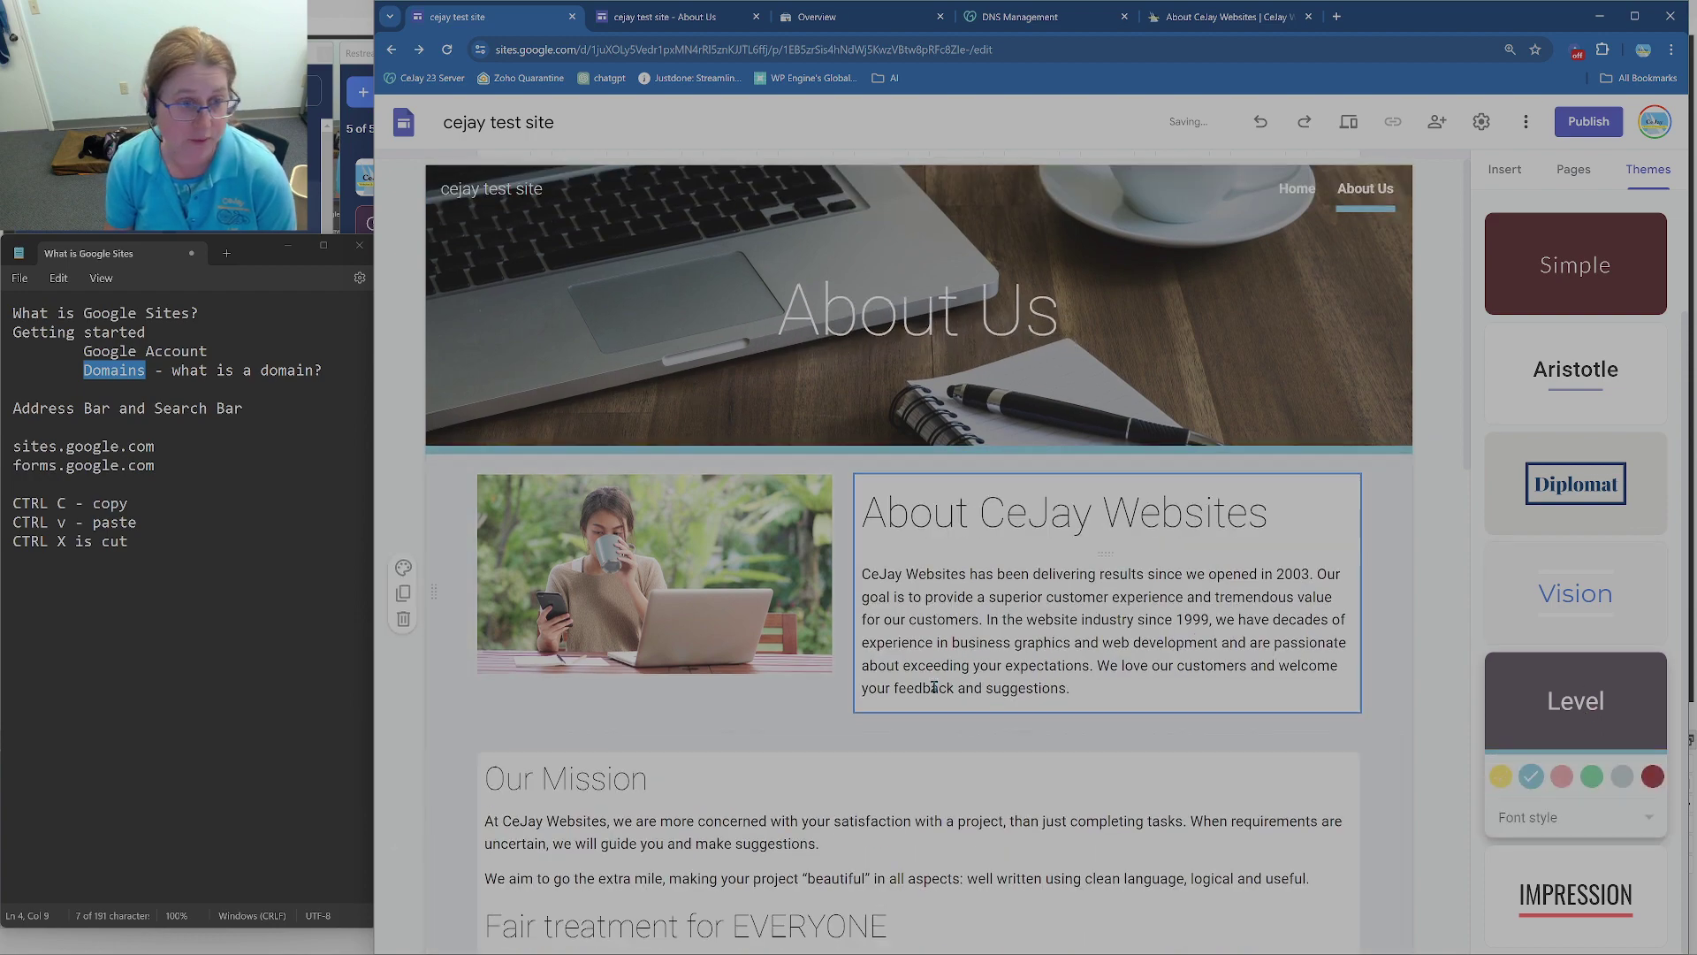
scroll(910, 698, down, 3)
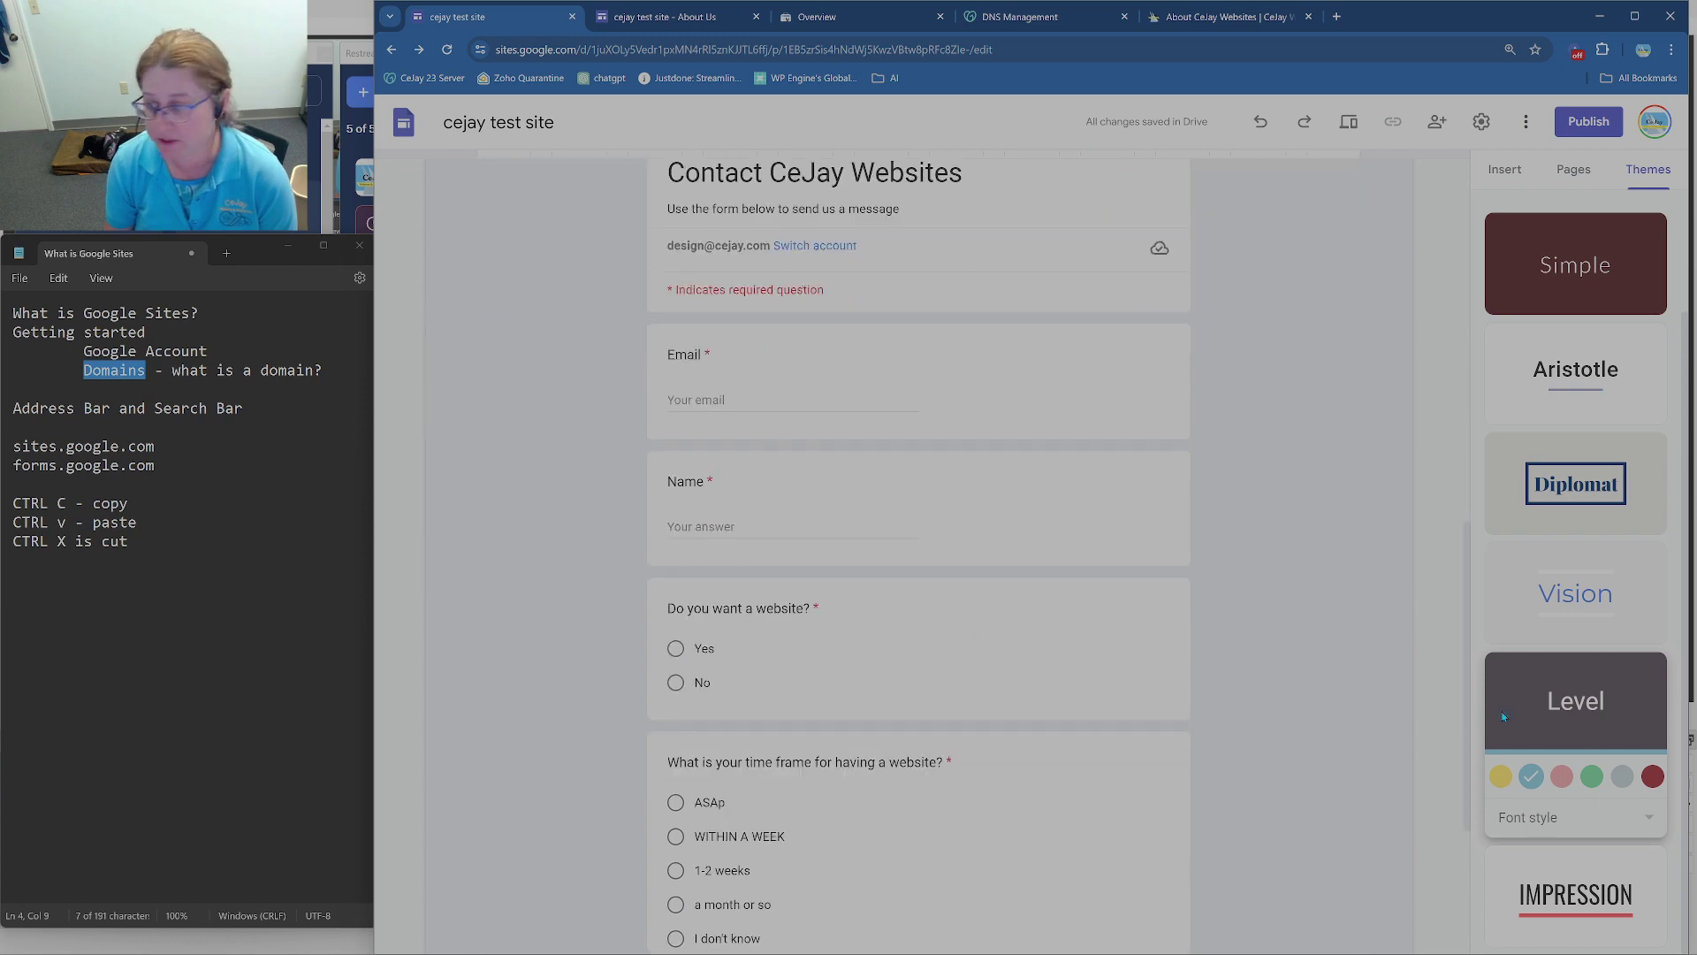
Step: Try the Impression theme on the site and check how the About Us page looks with it
click(1591, 887)
scroll(1122, 635, up, 15)
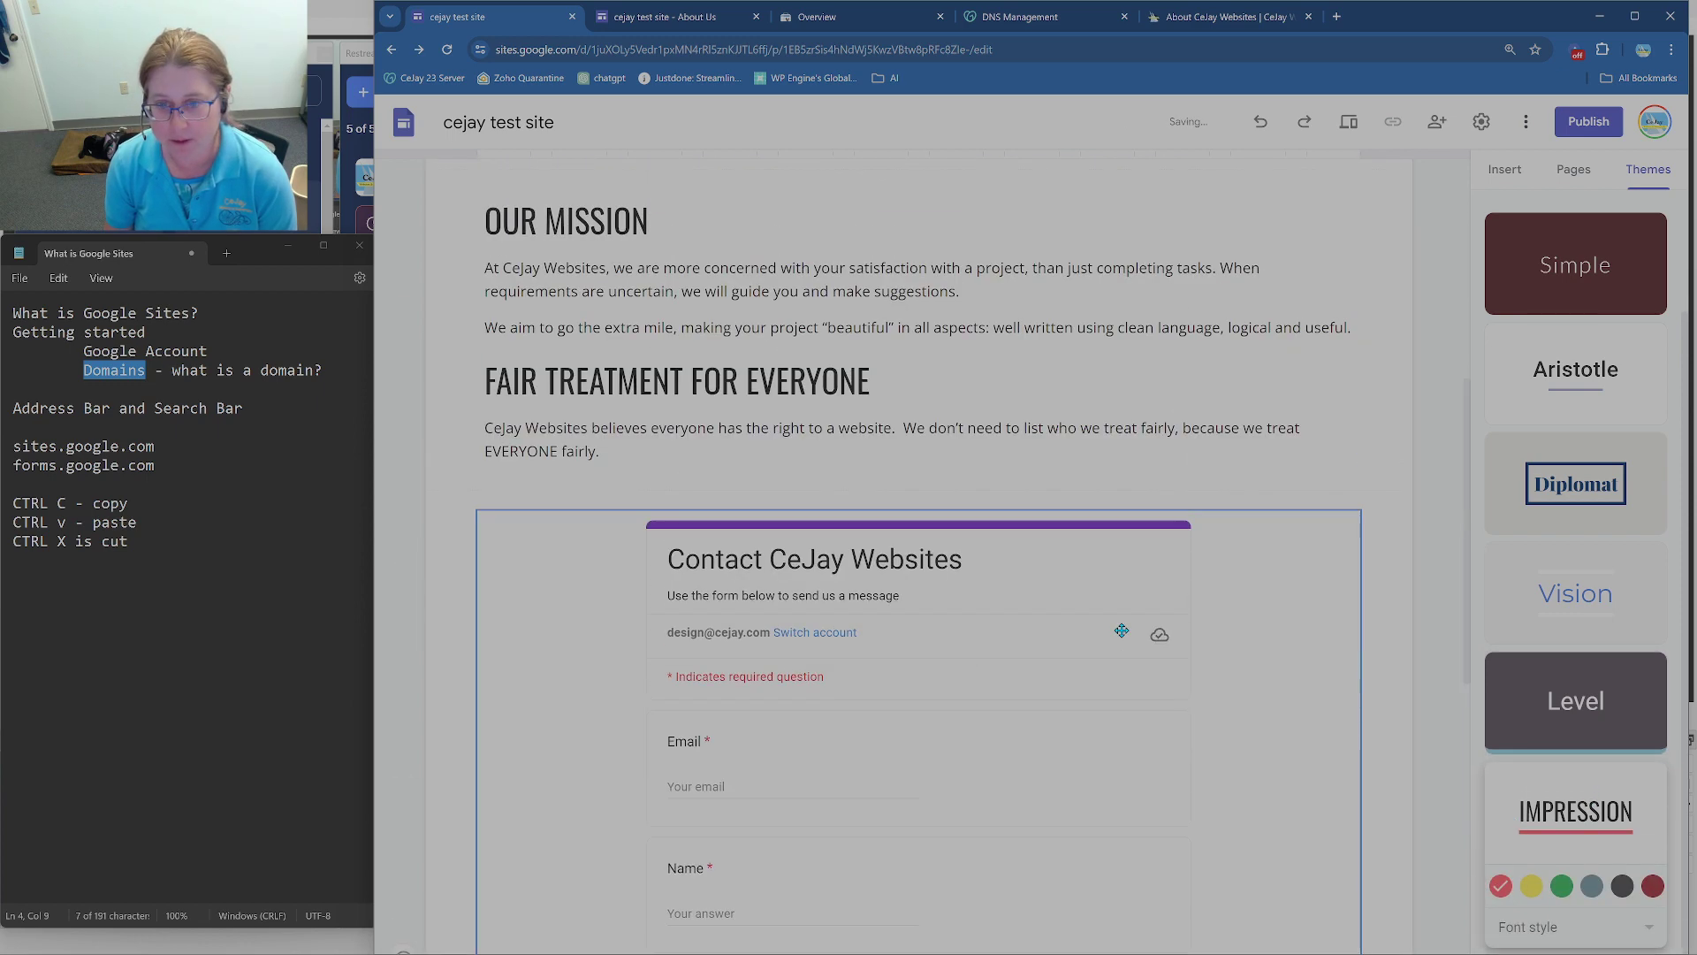
scroll(1125, 636, up, 2)
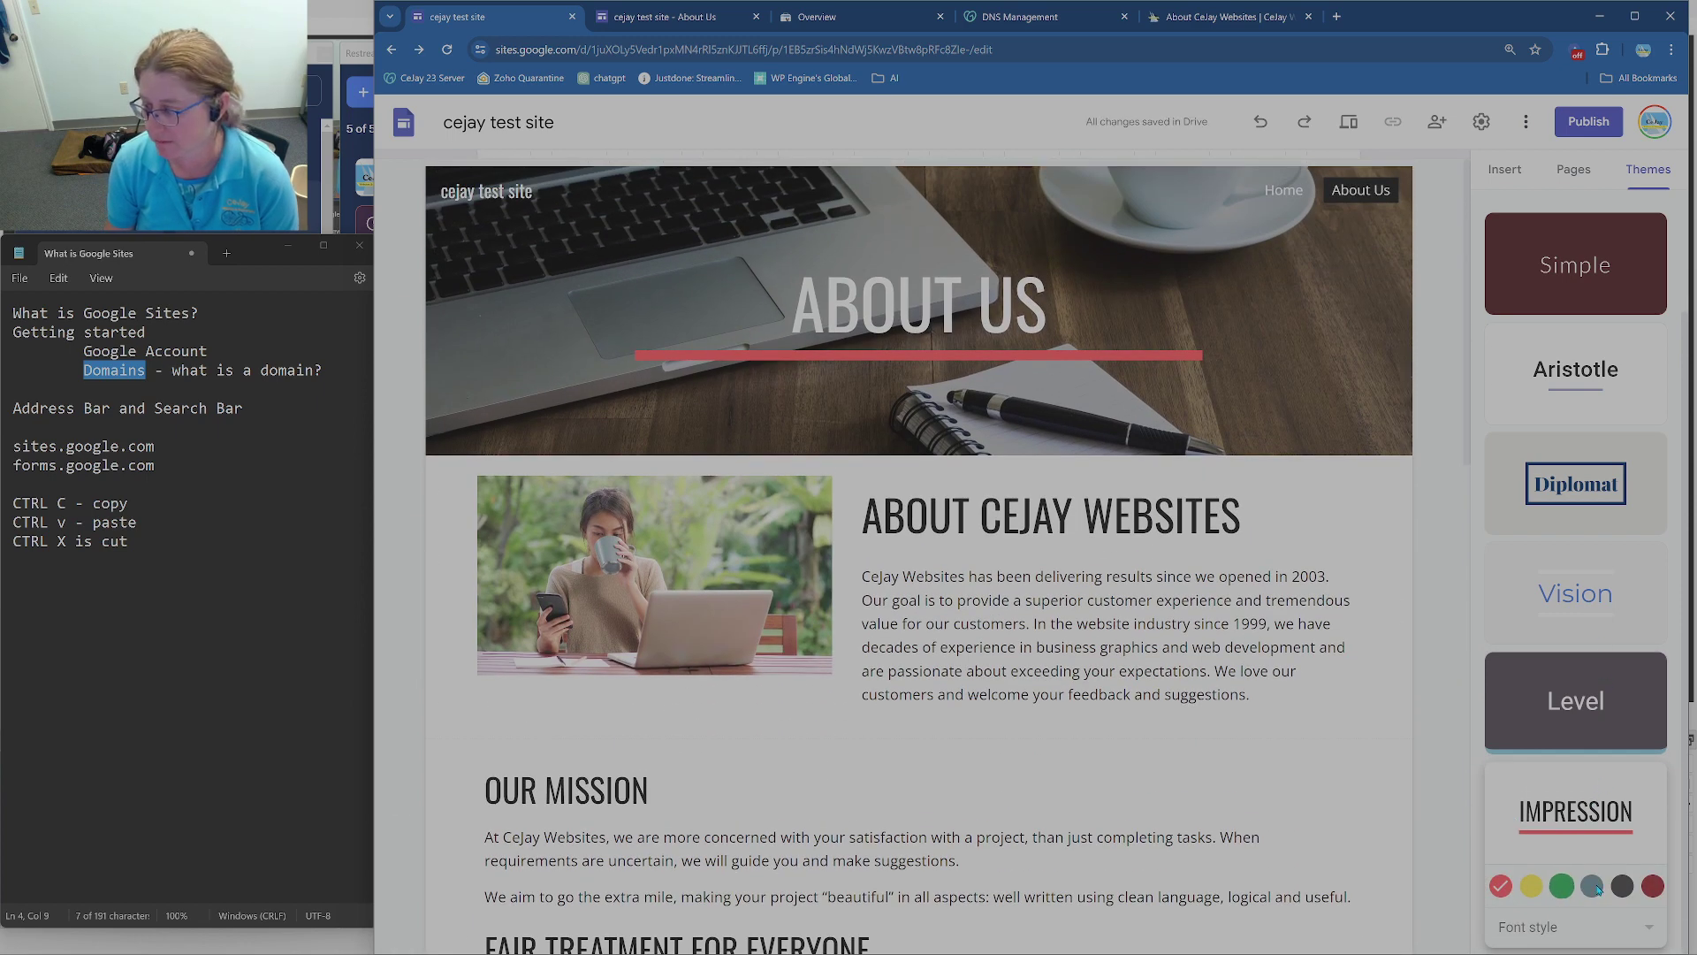
Step: Switch the site back to the Level theme and publish it at the cejaytestsite web address
click(1503, 703)
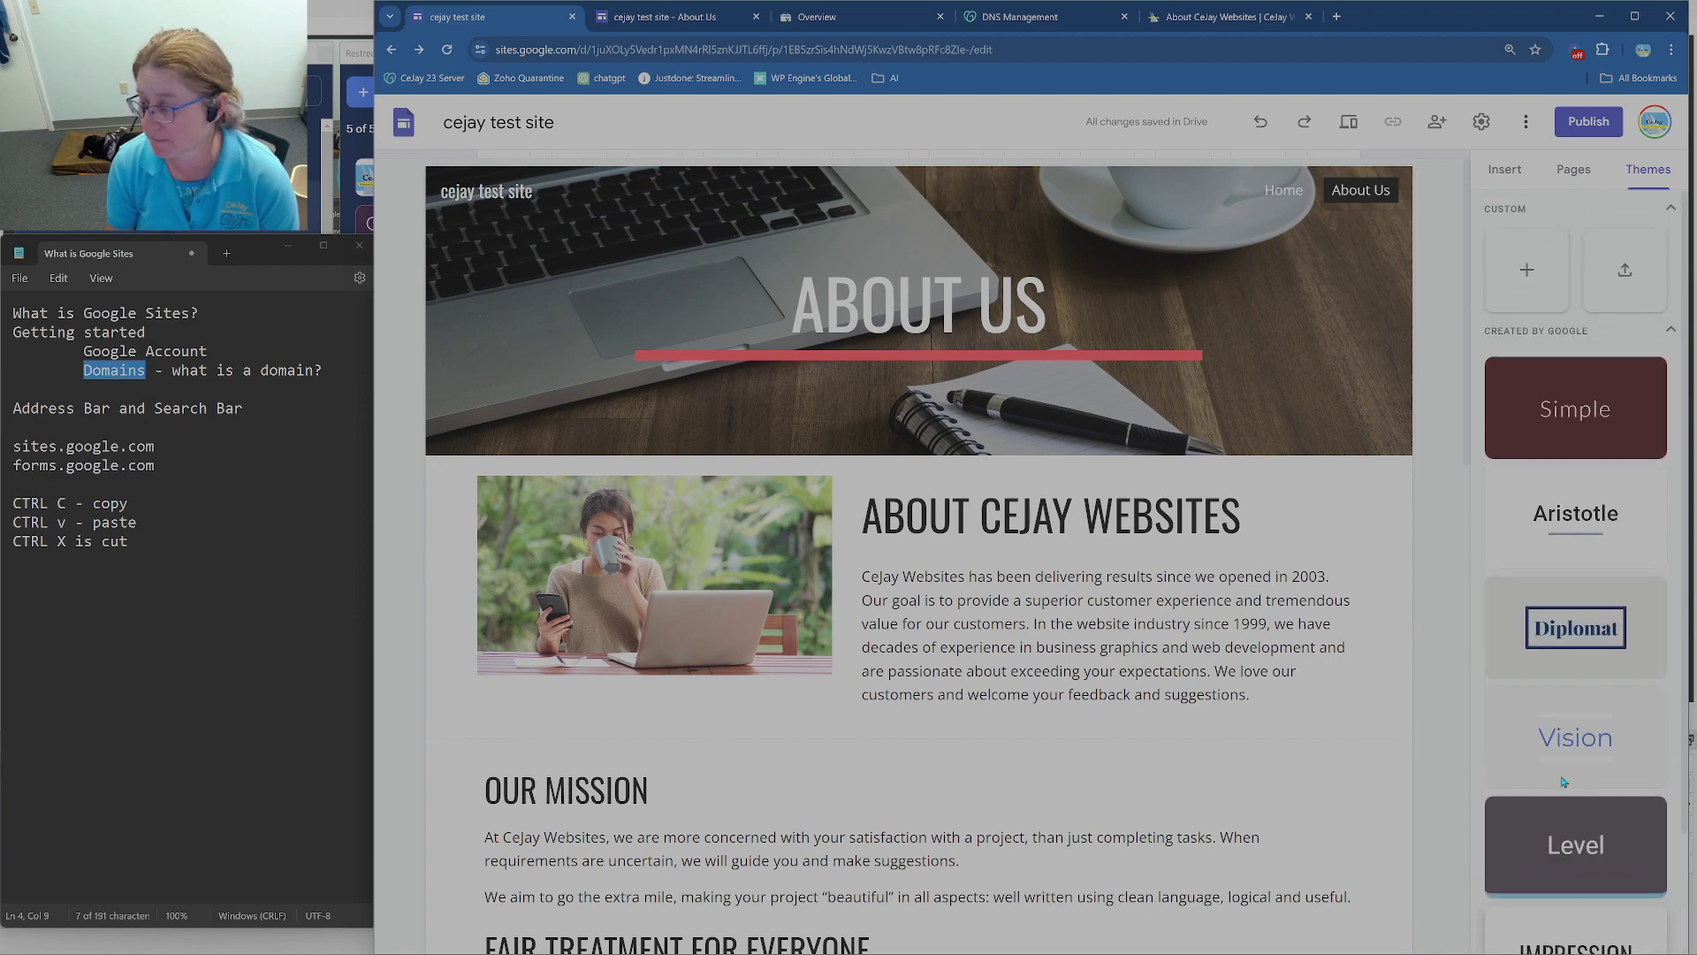
click(1589, 121)
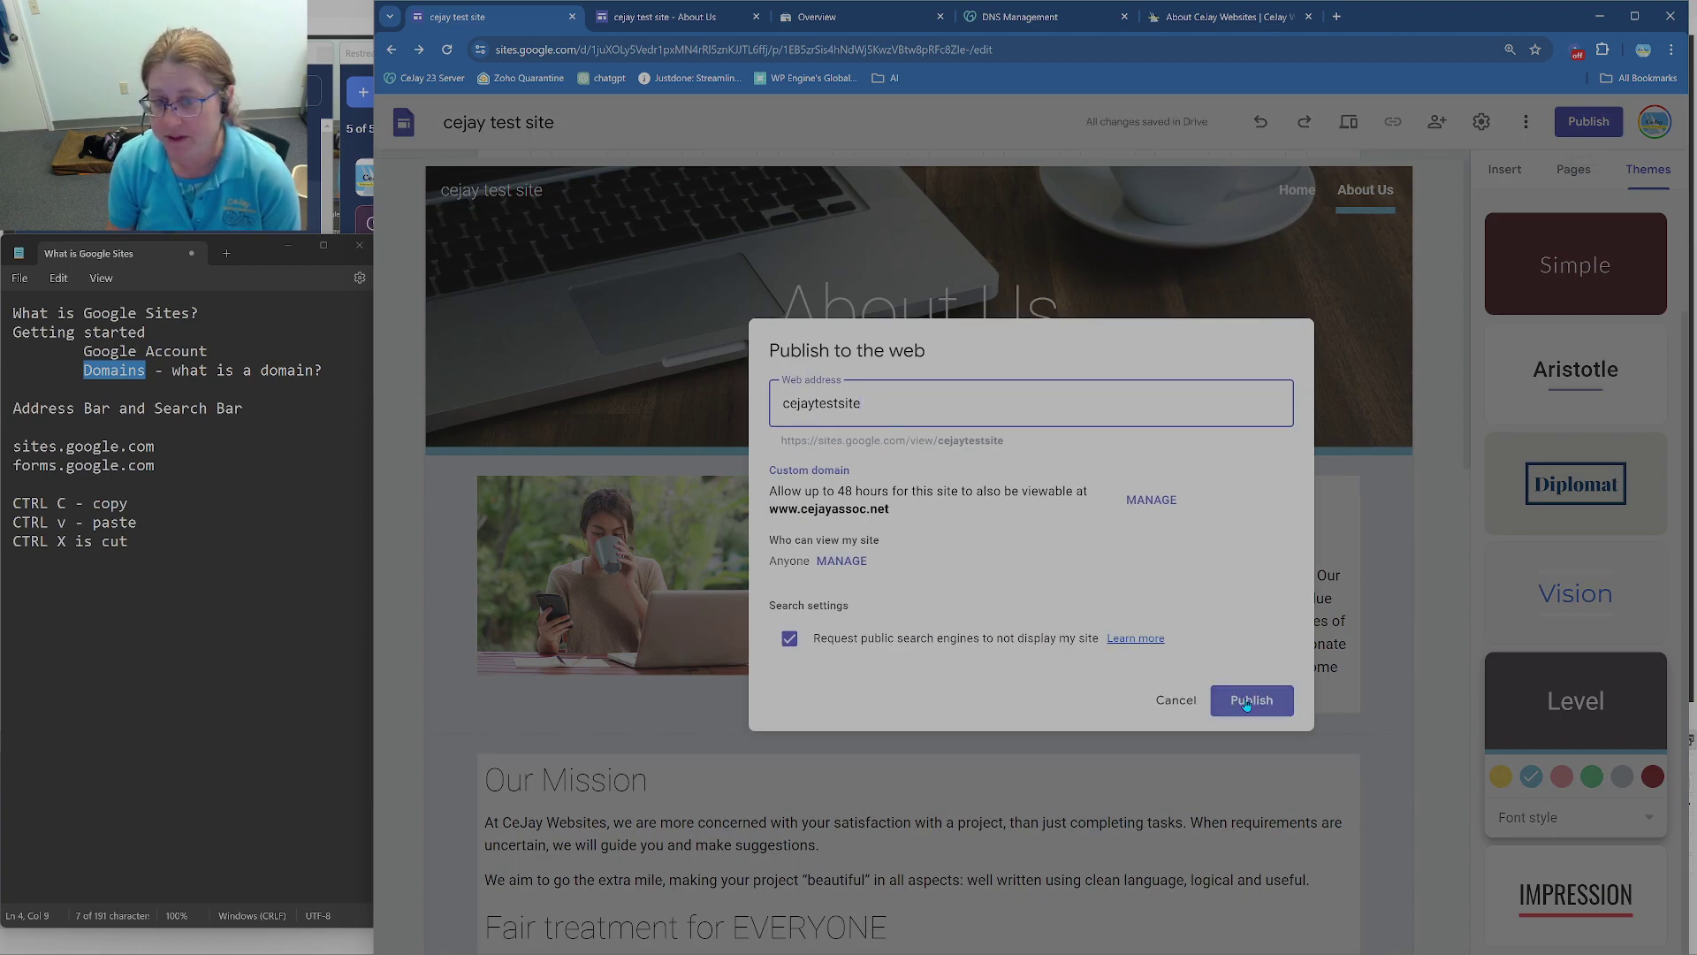
click(1249, 700)
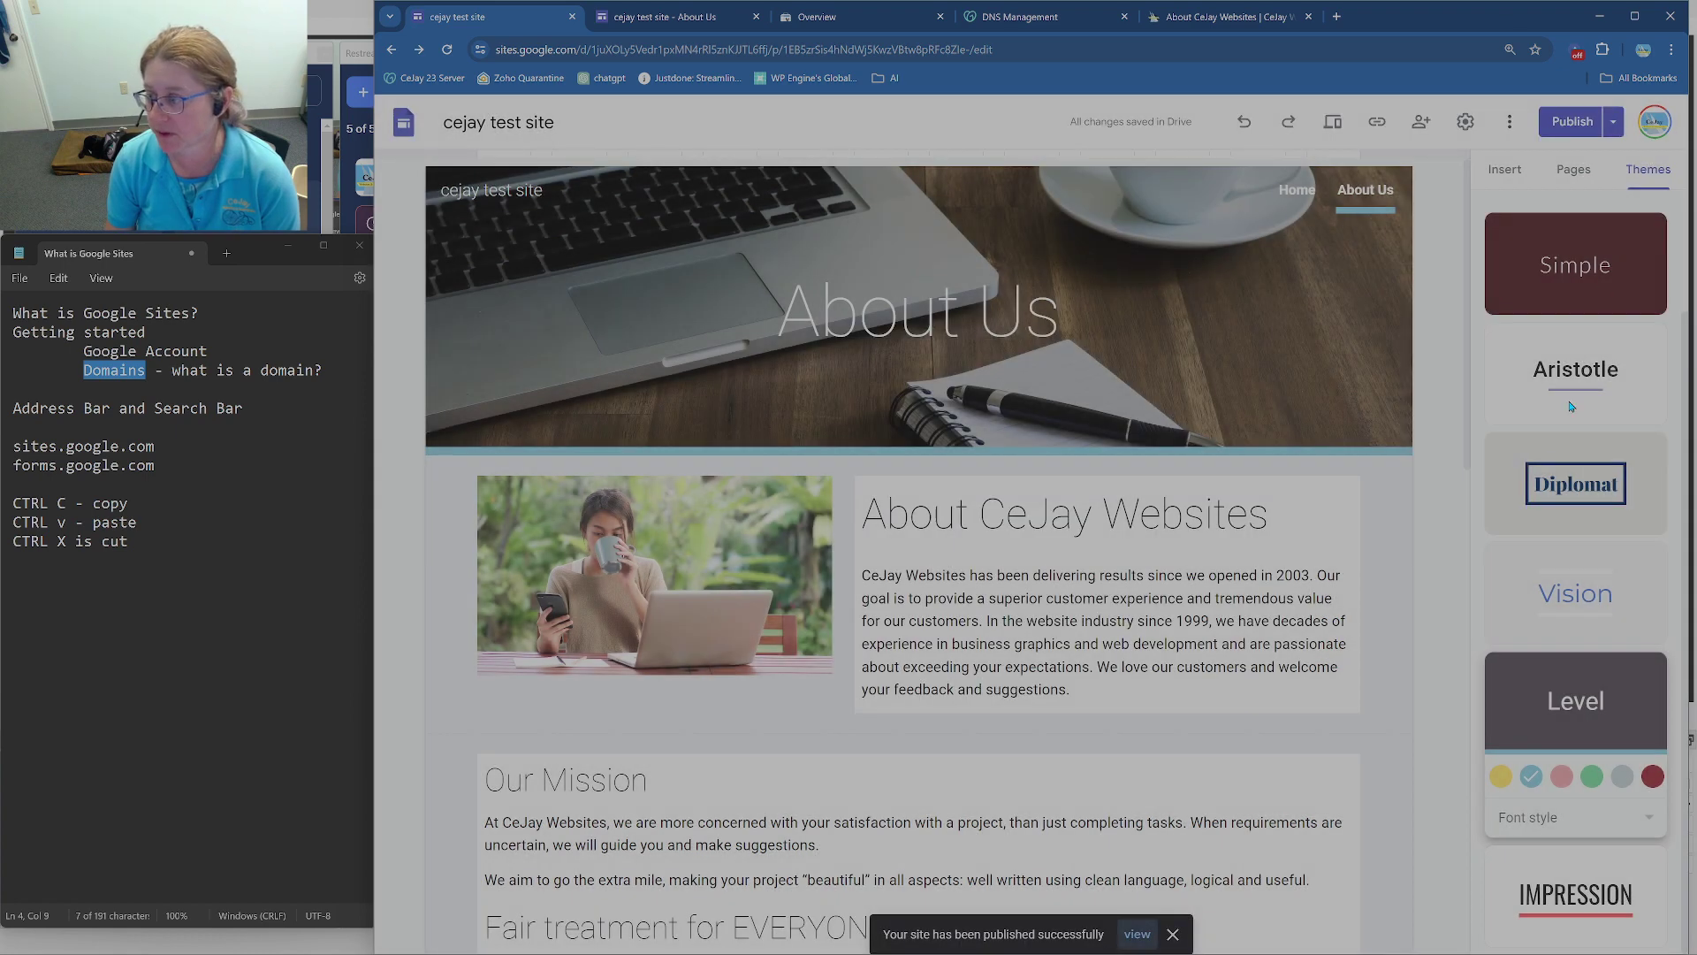
Step: Switch the published site to the Diplomat theme and check the list of pending changes
click(1569, 495)
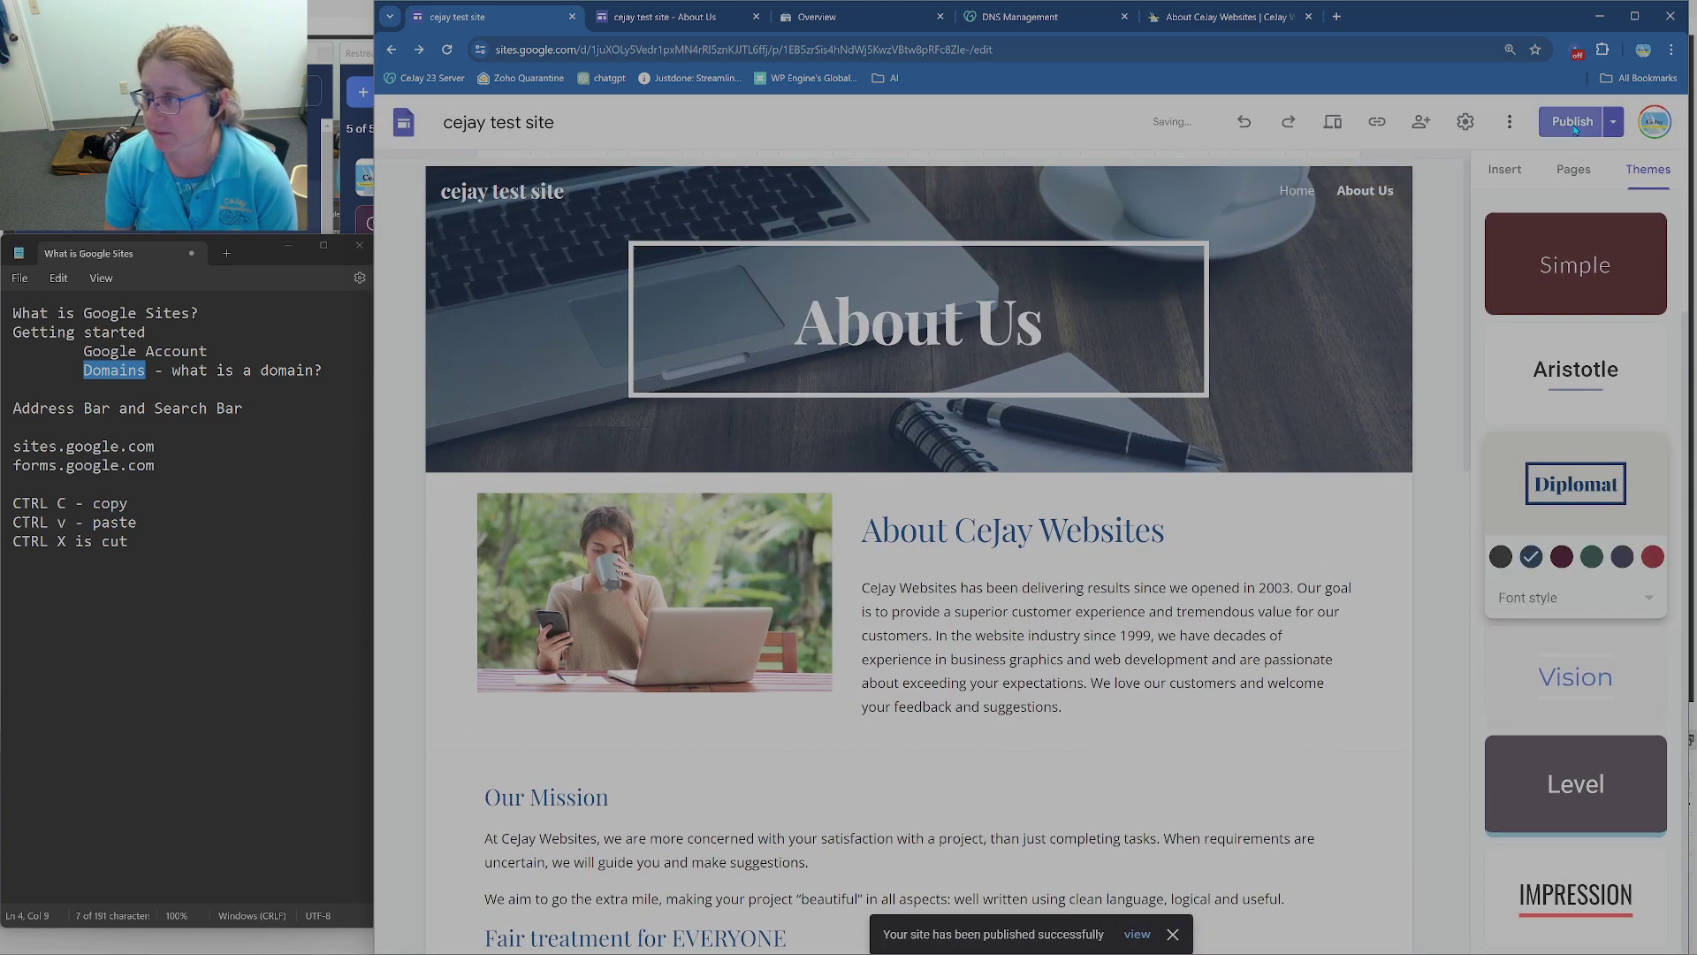
click(1573, 124)
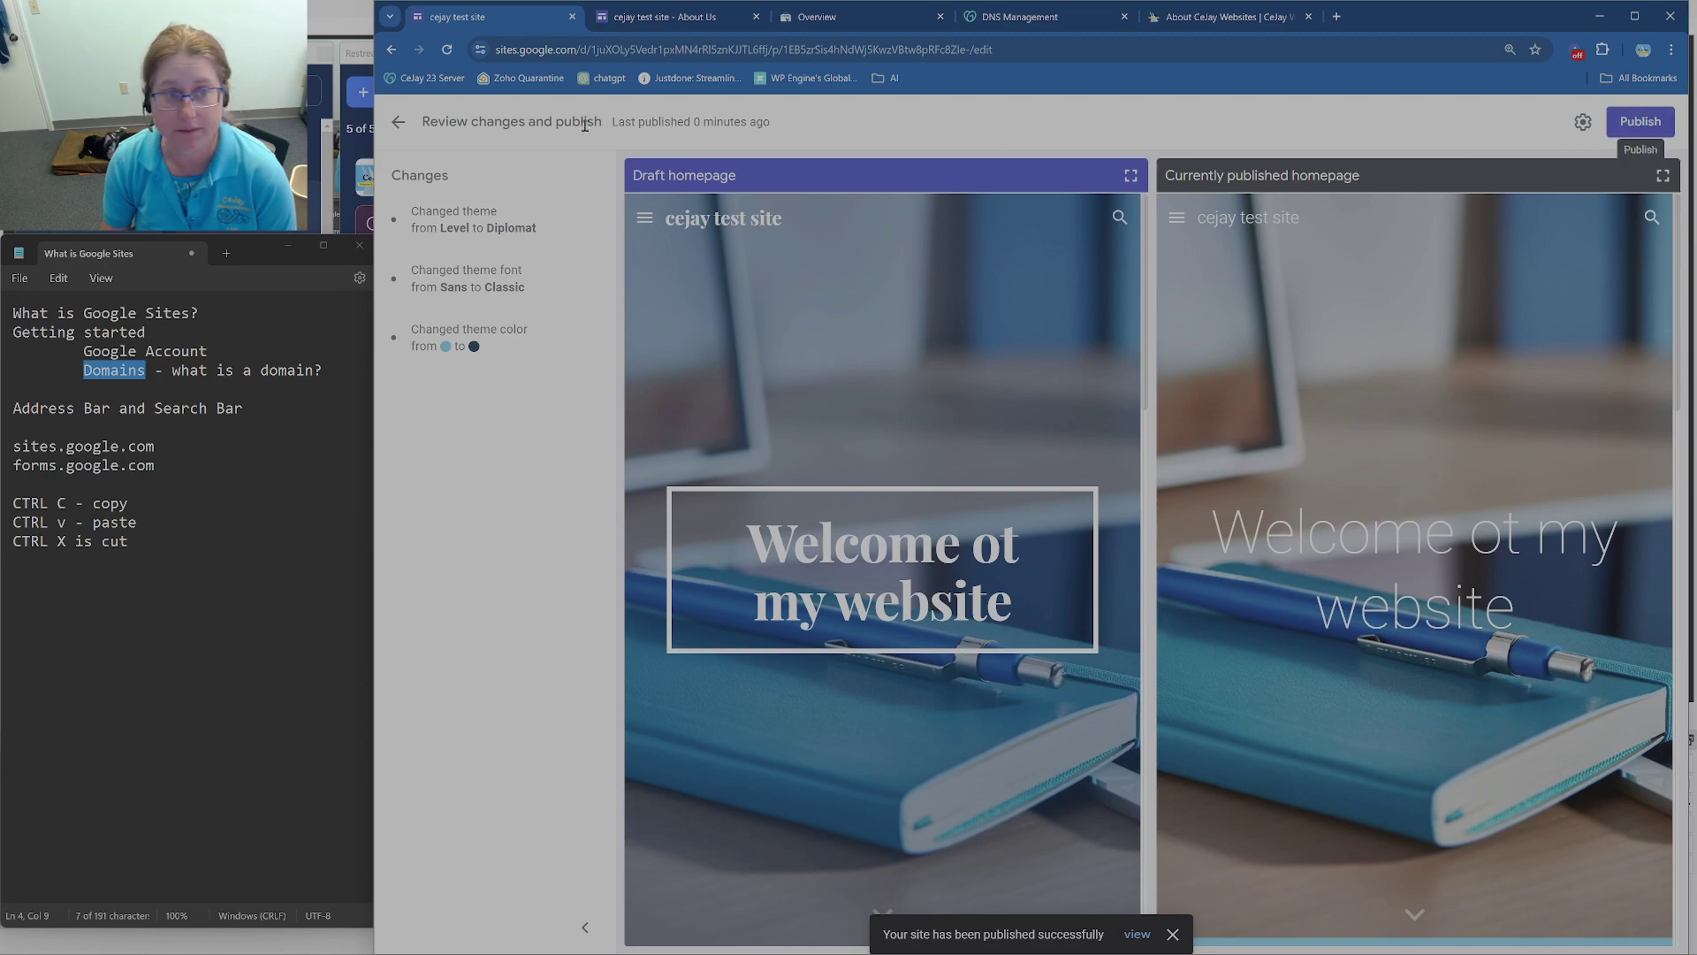
click(397, 123)
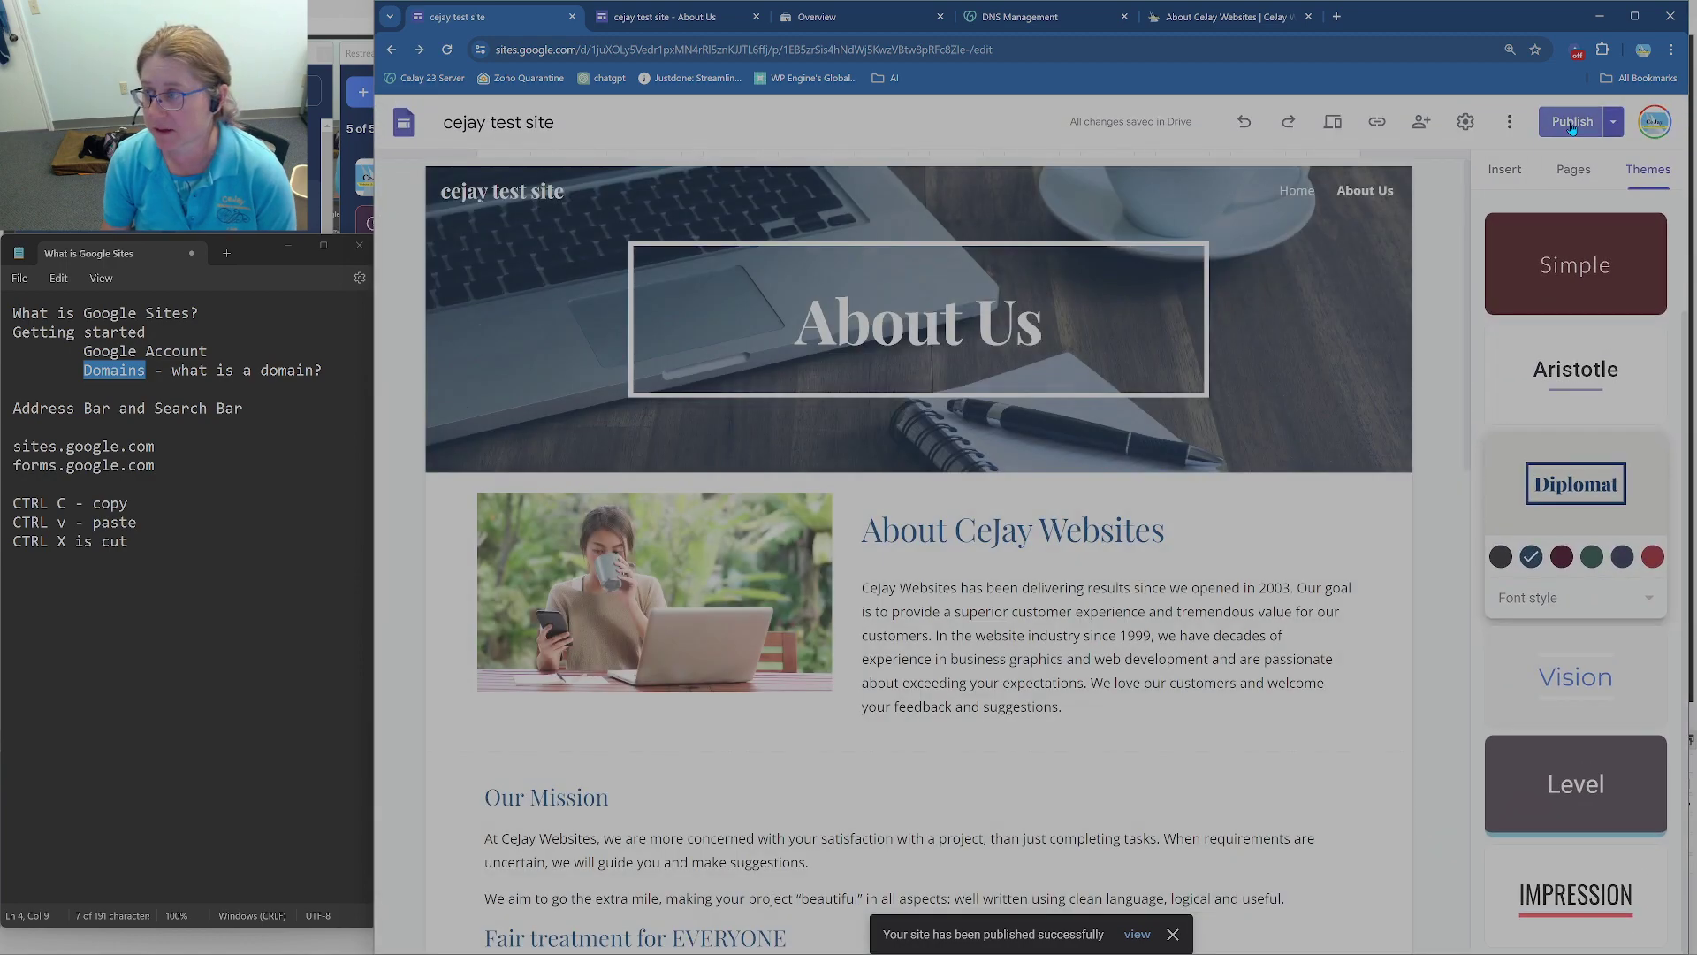
Step: Compare the draft homepage with the currently published one and publish the theme changes
click(1572, 124)
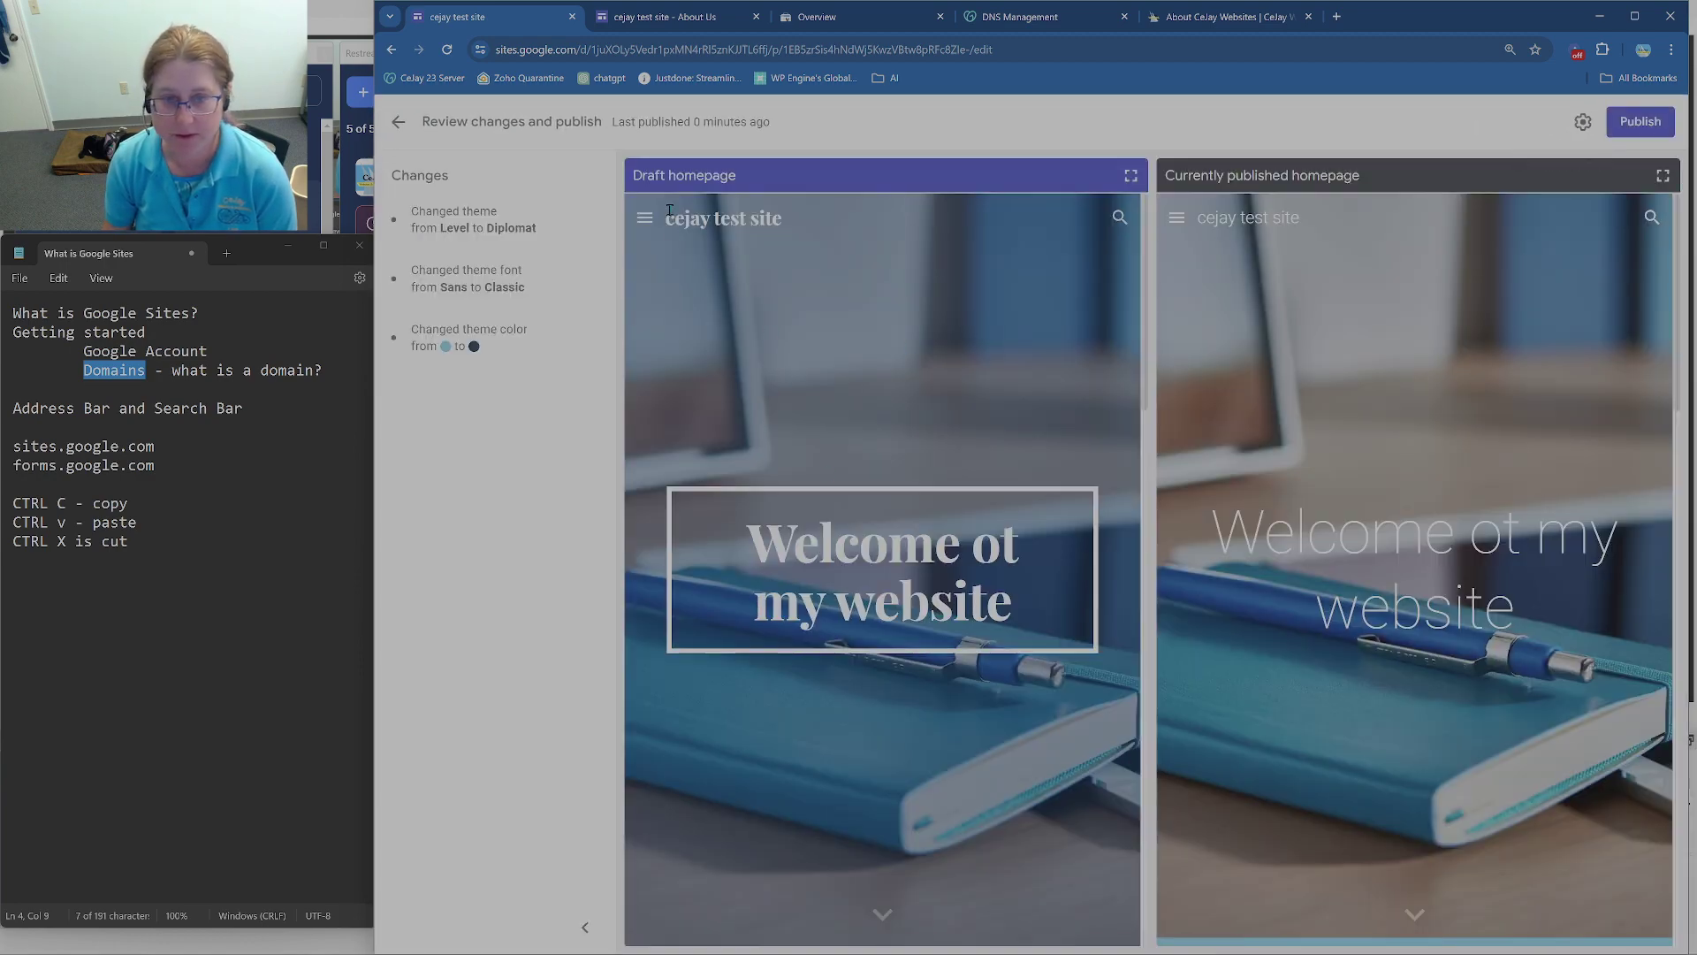
drag(1305, 219, 1194, 218)
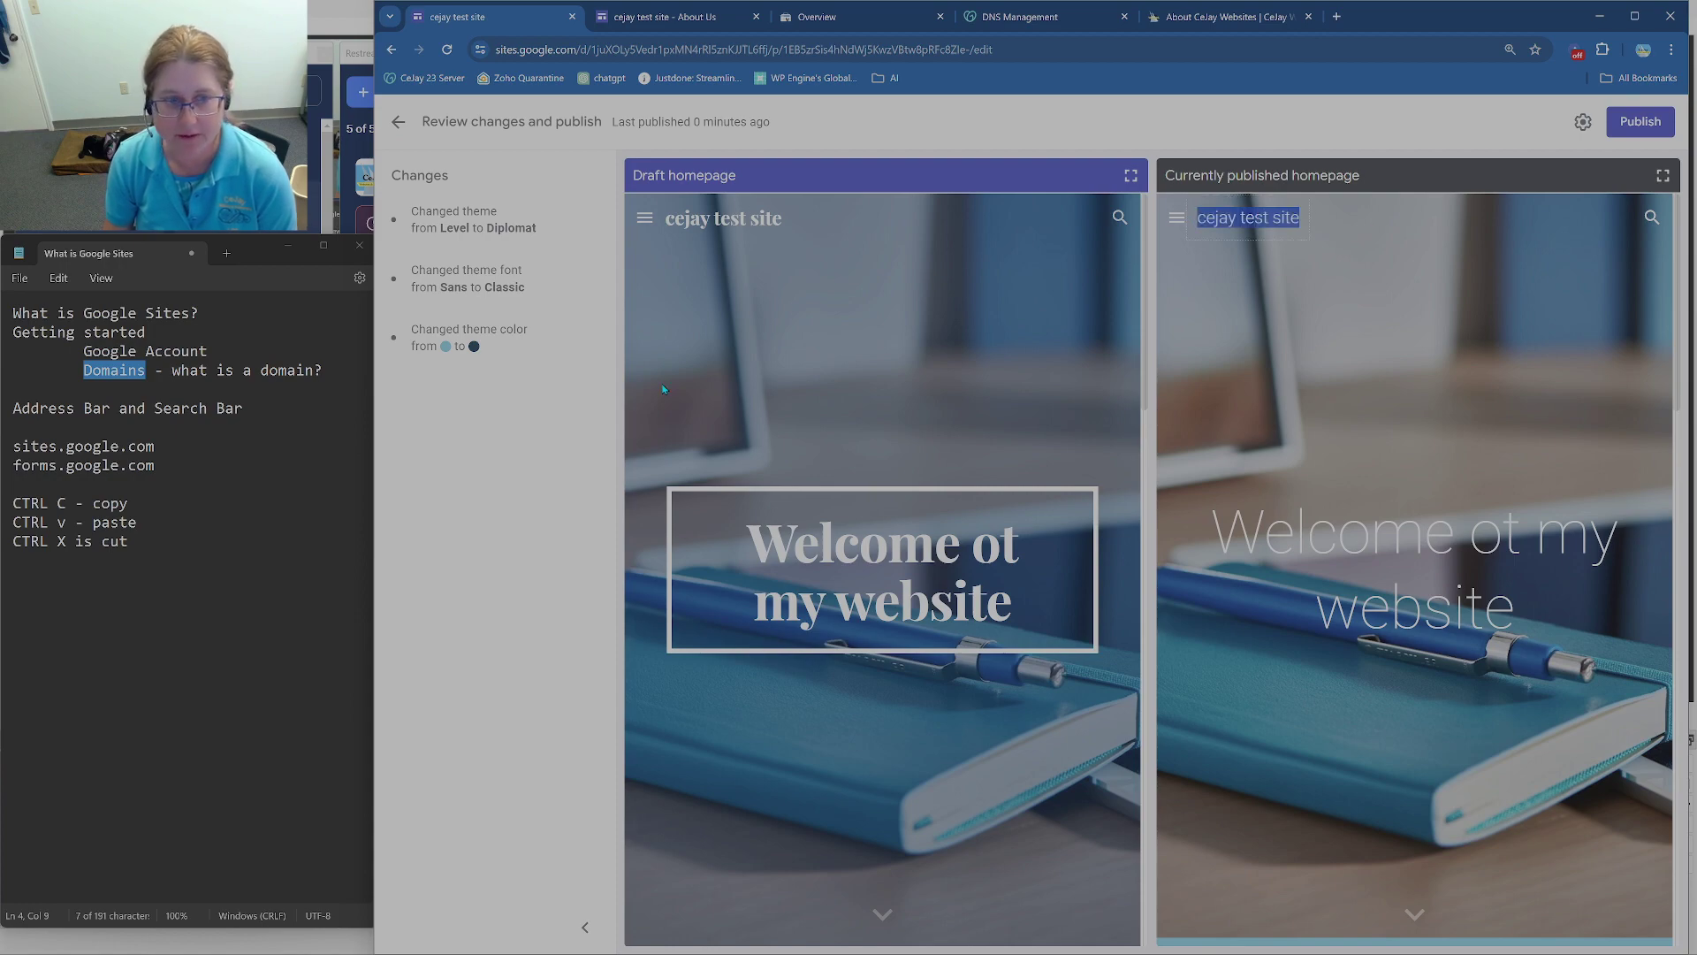
scroll(983, 655, down, 8)
scroll(1470, 403, down, 10)
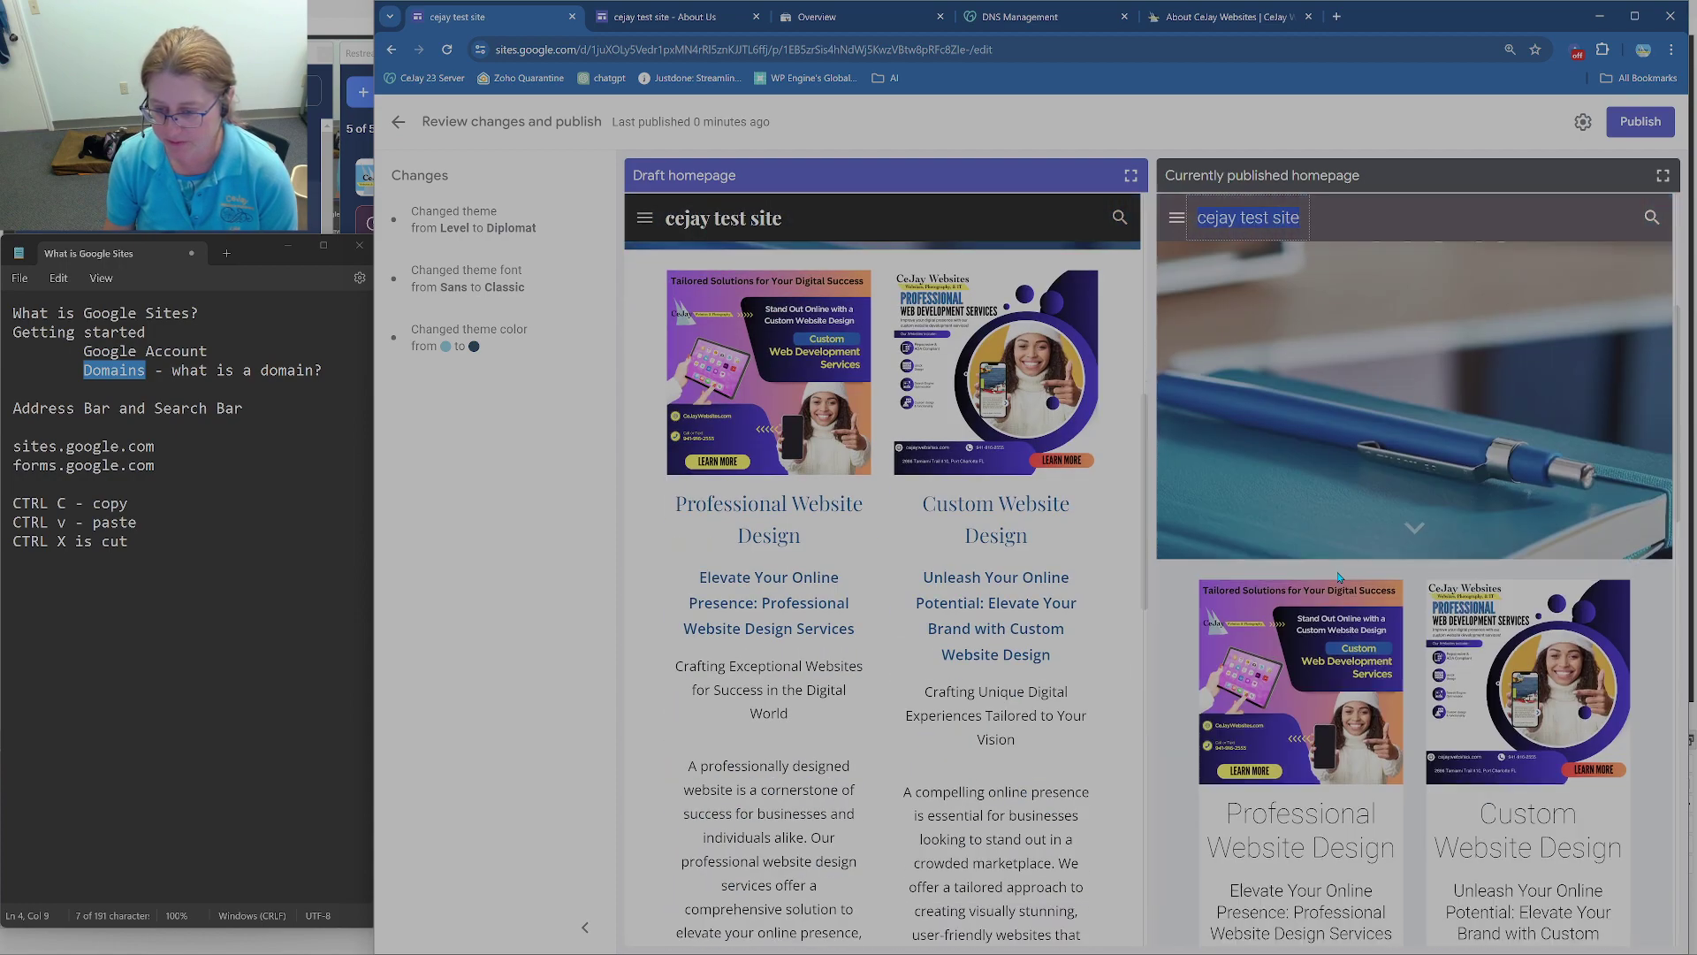
click(1640, 121)
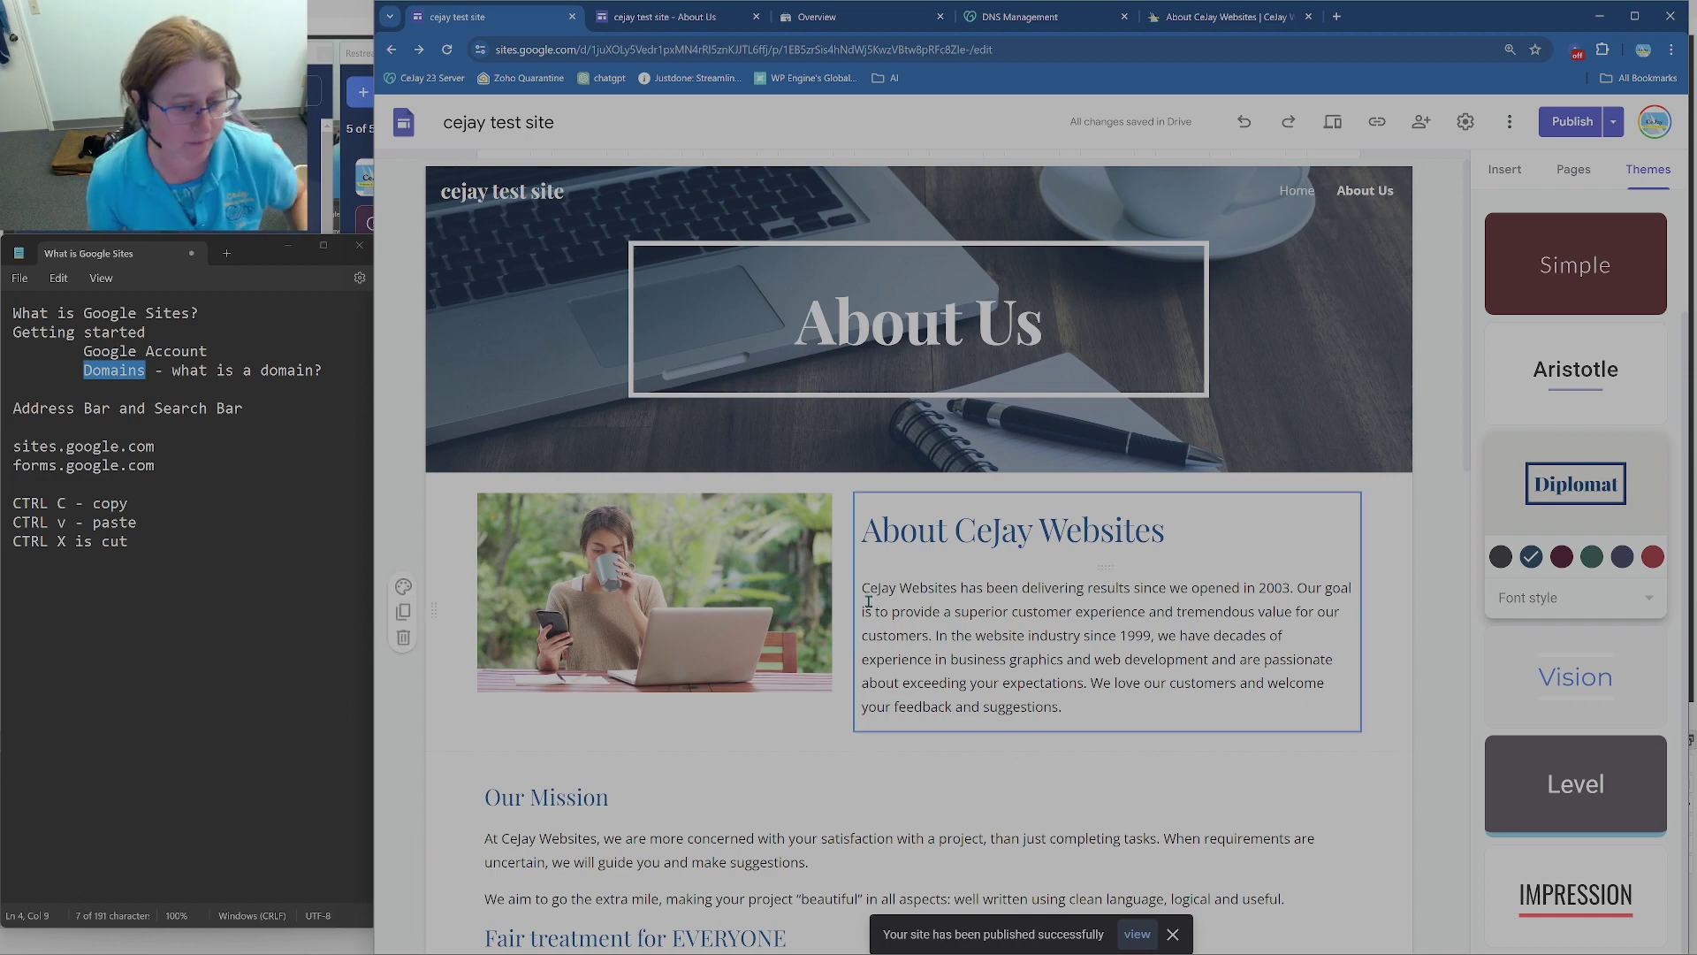
scroll(869, 602, down, 12)
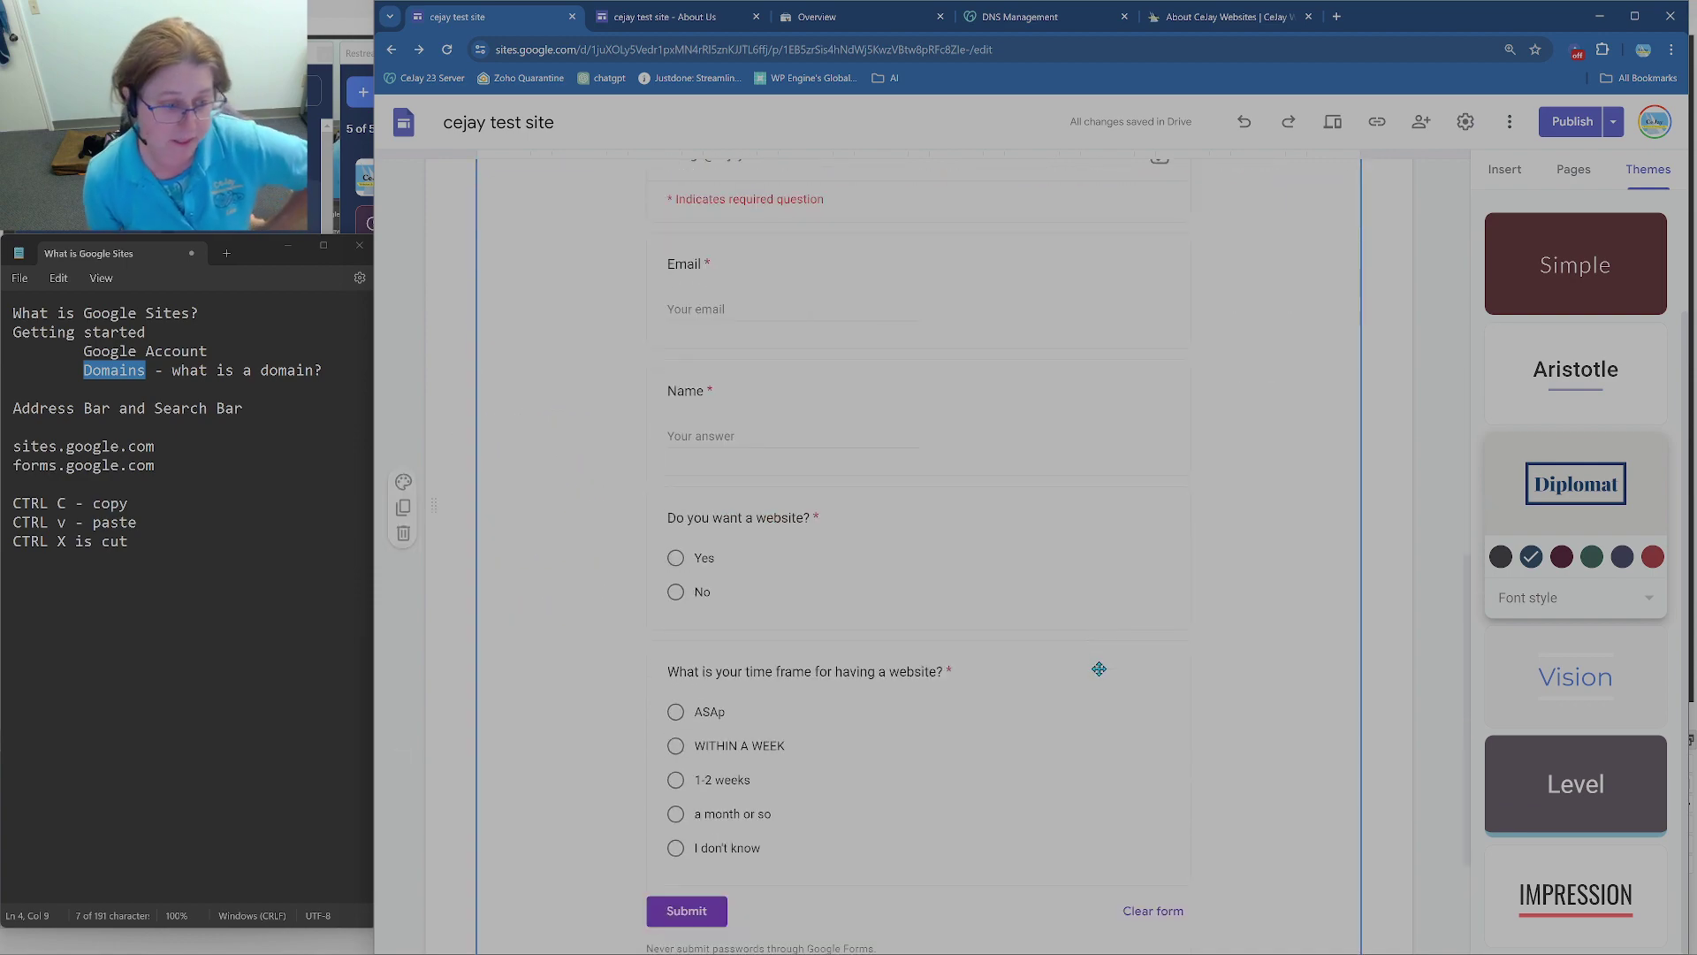
scroll(1099, 669, up, 12)
Step: Add CeJayWebsites.com as its own line below forms.google.com in the Notepad notes, and return to the cejay test site's editor
click(297, 559)
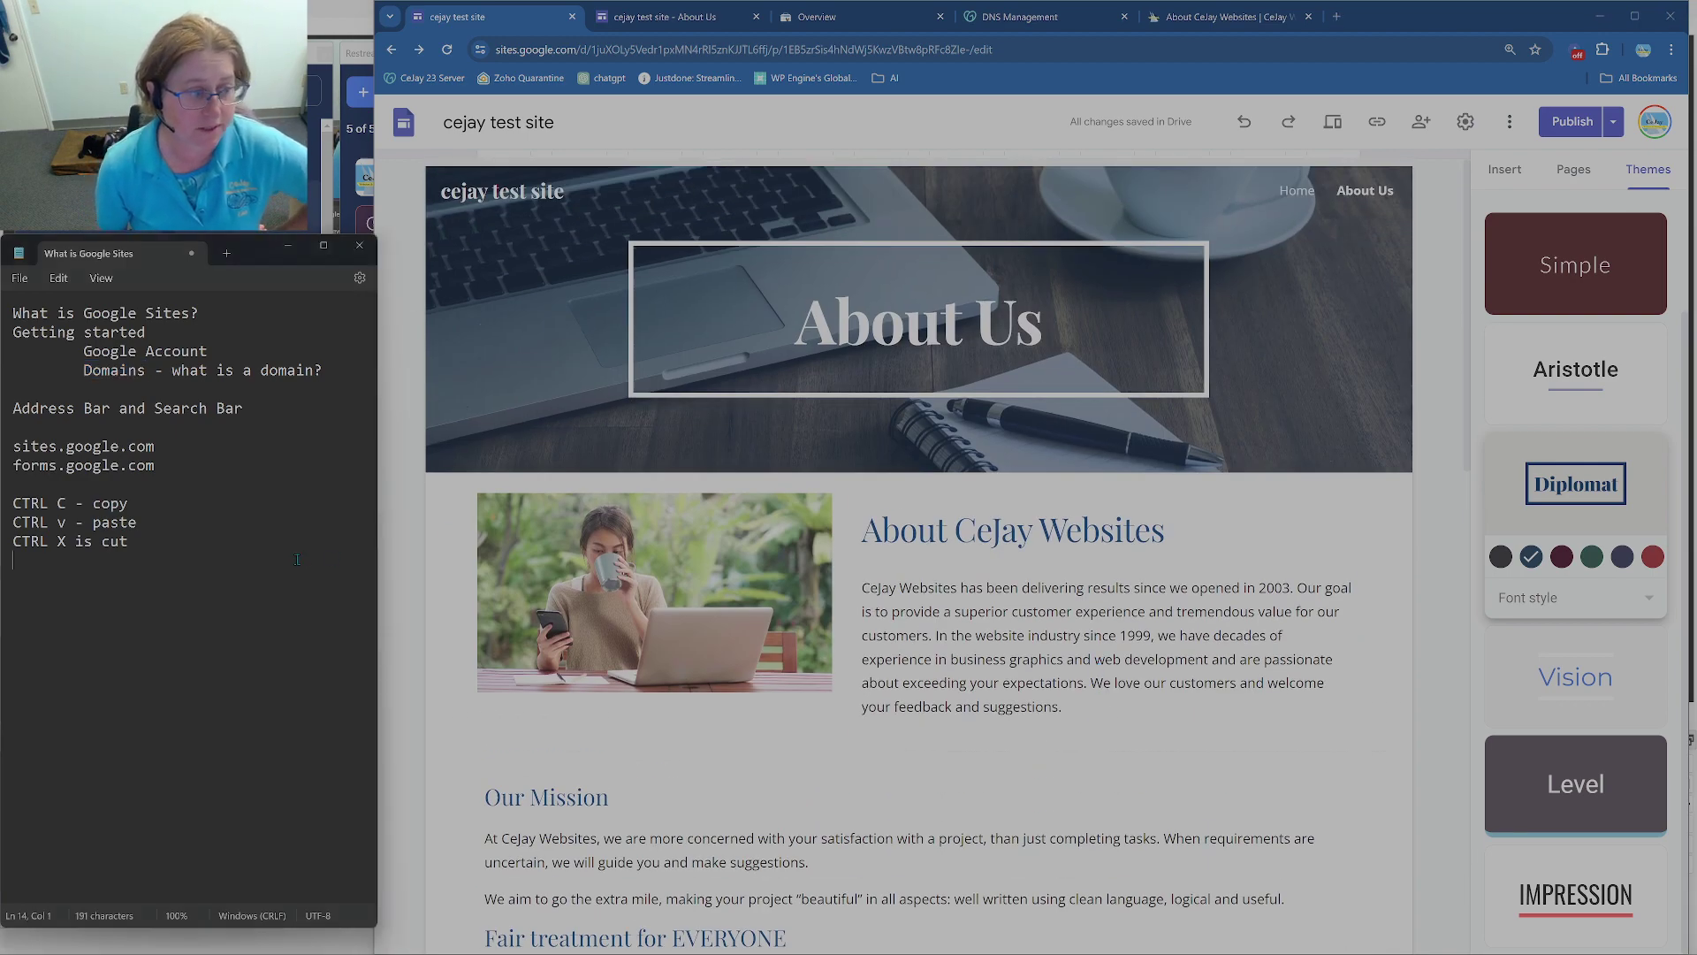
click(1229, 16)
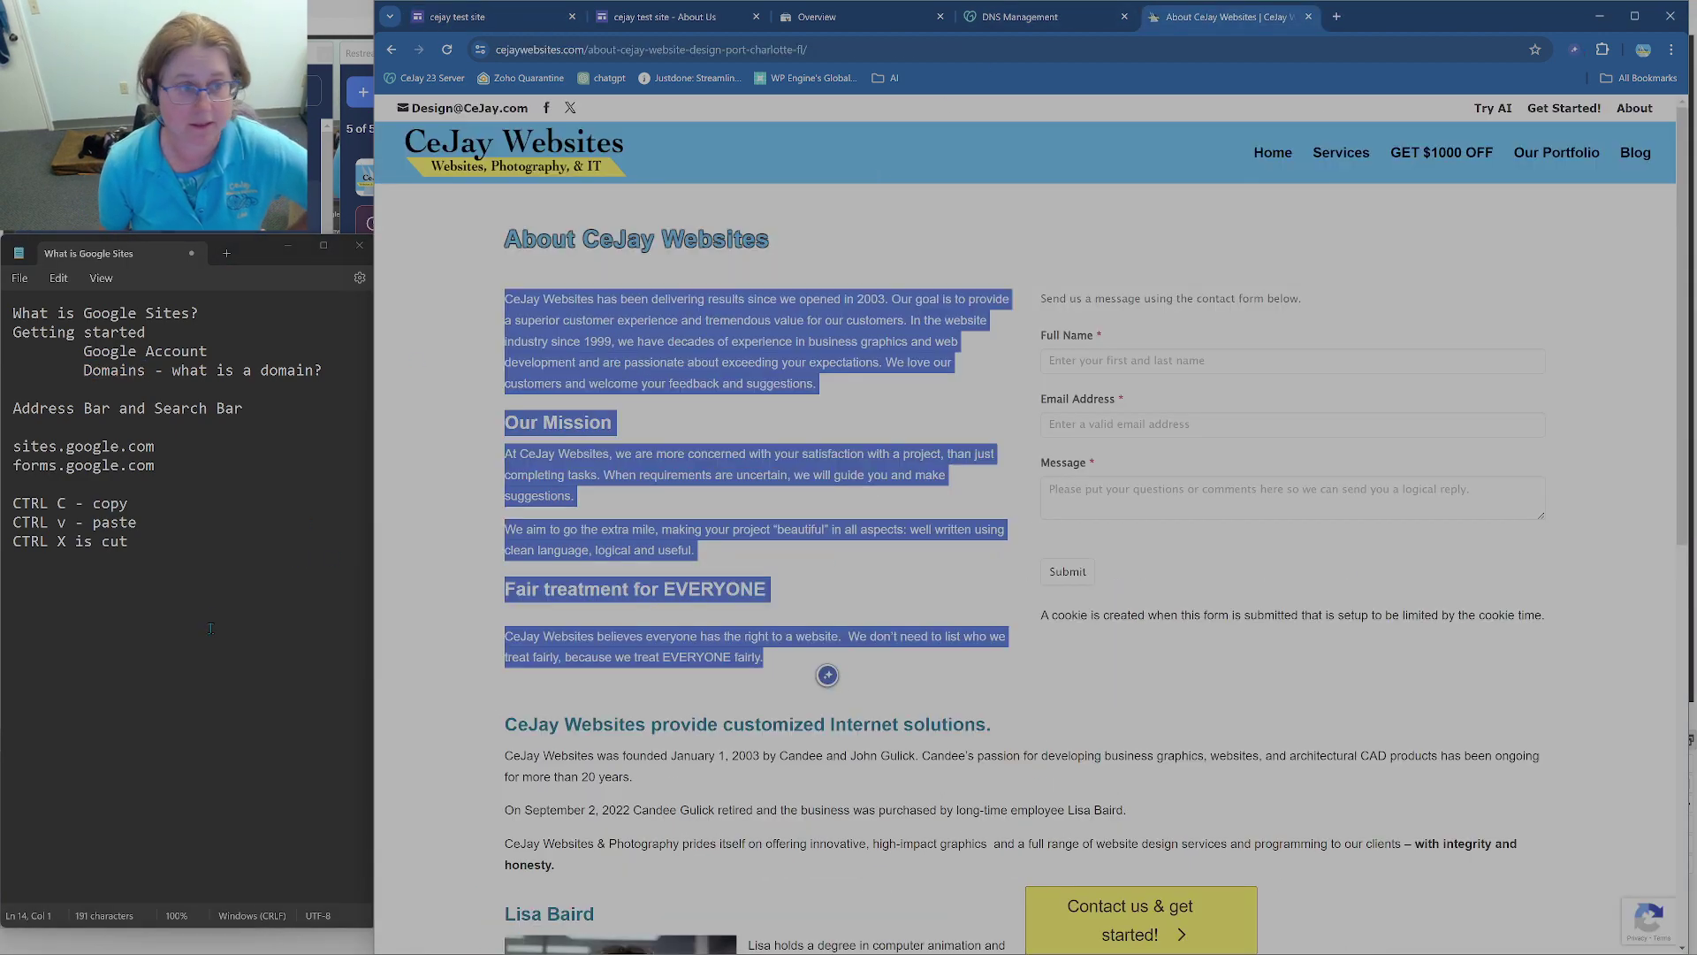
click(222, 478)
key(Return)
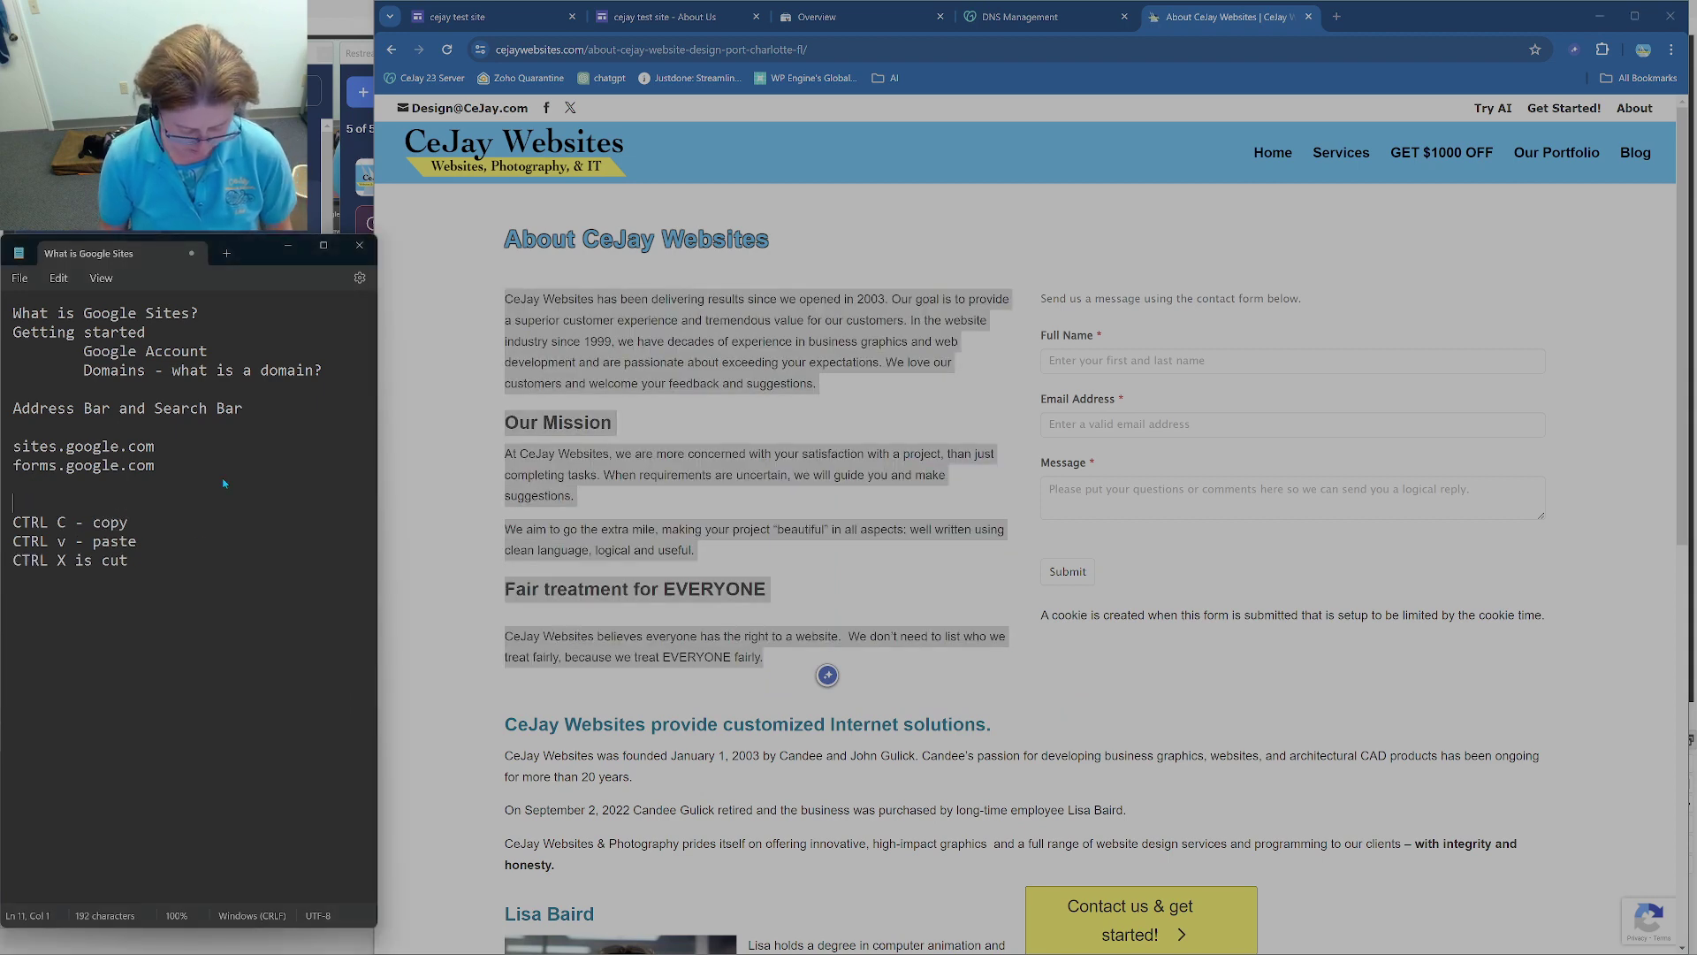
text(CeJay)
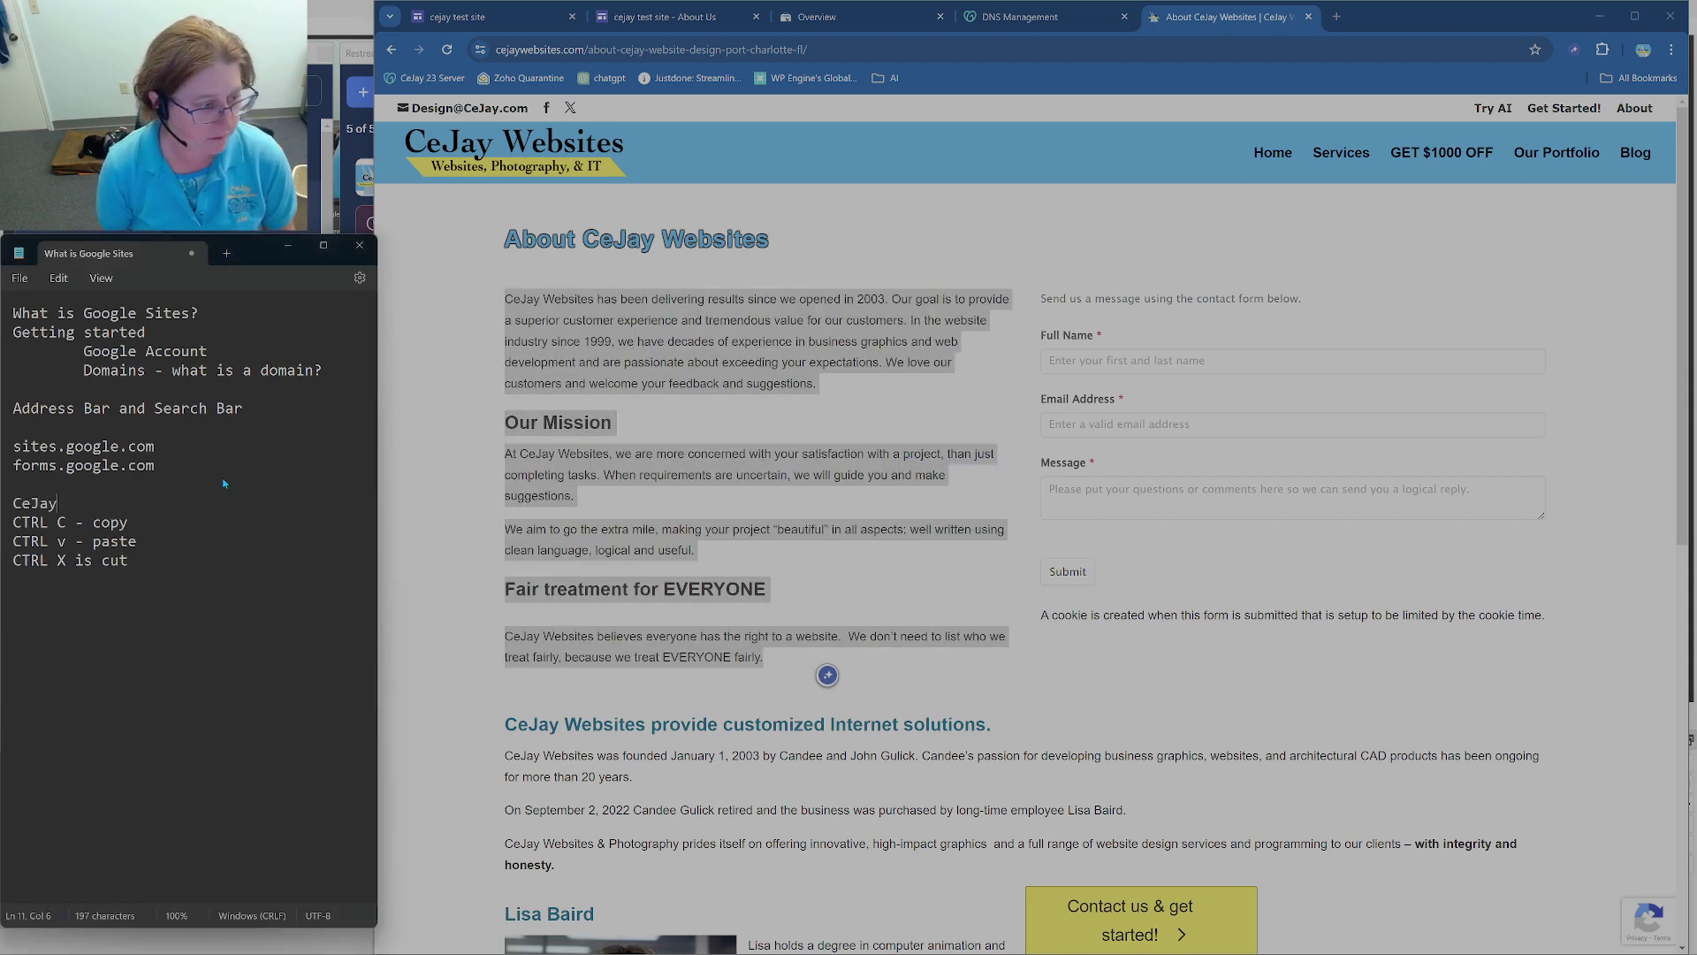
text(Wes)
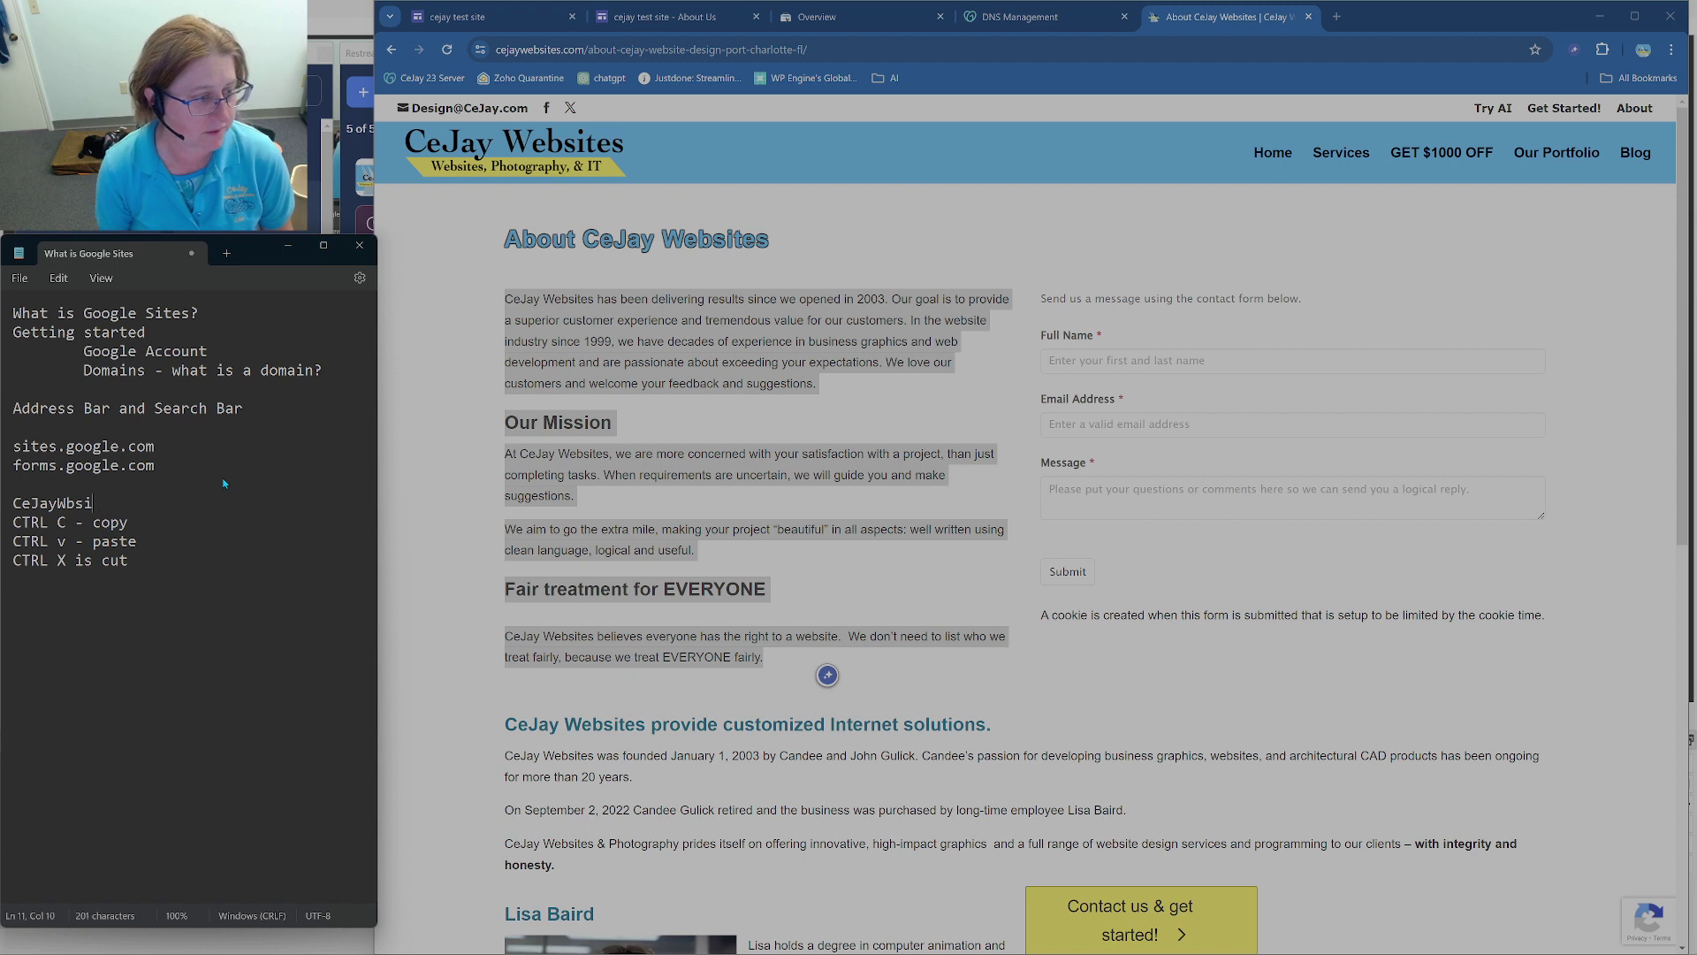
key(BackSpace)
text(bs)
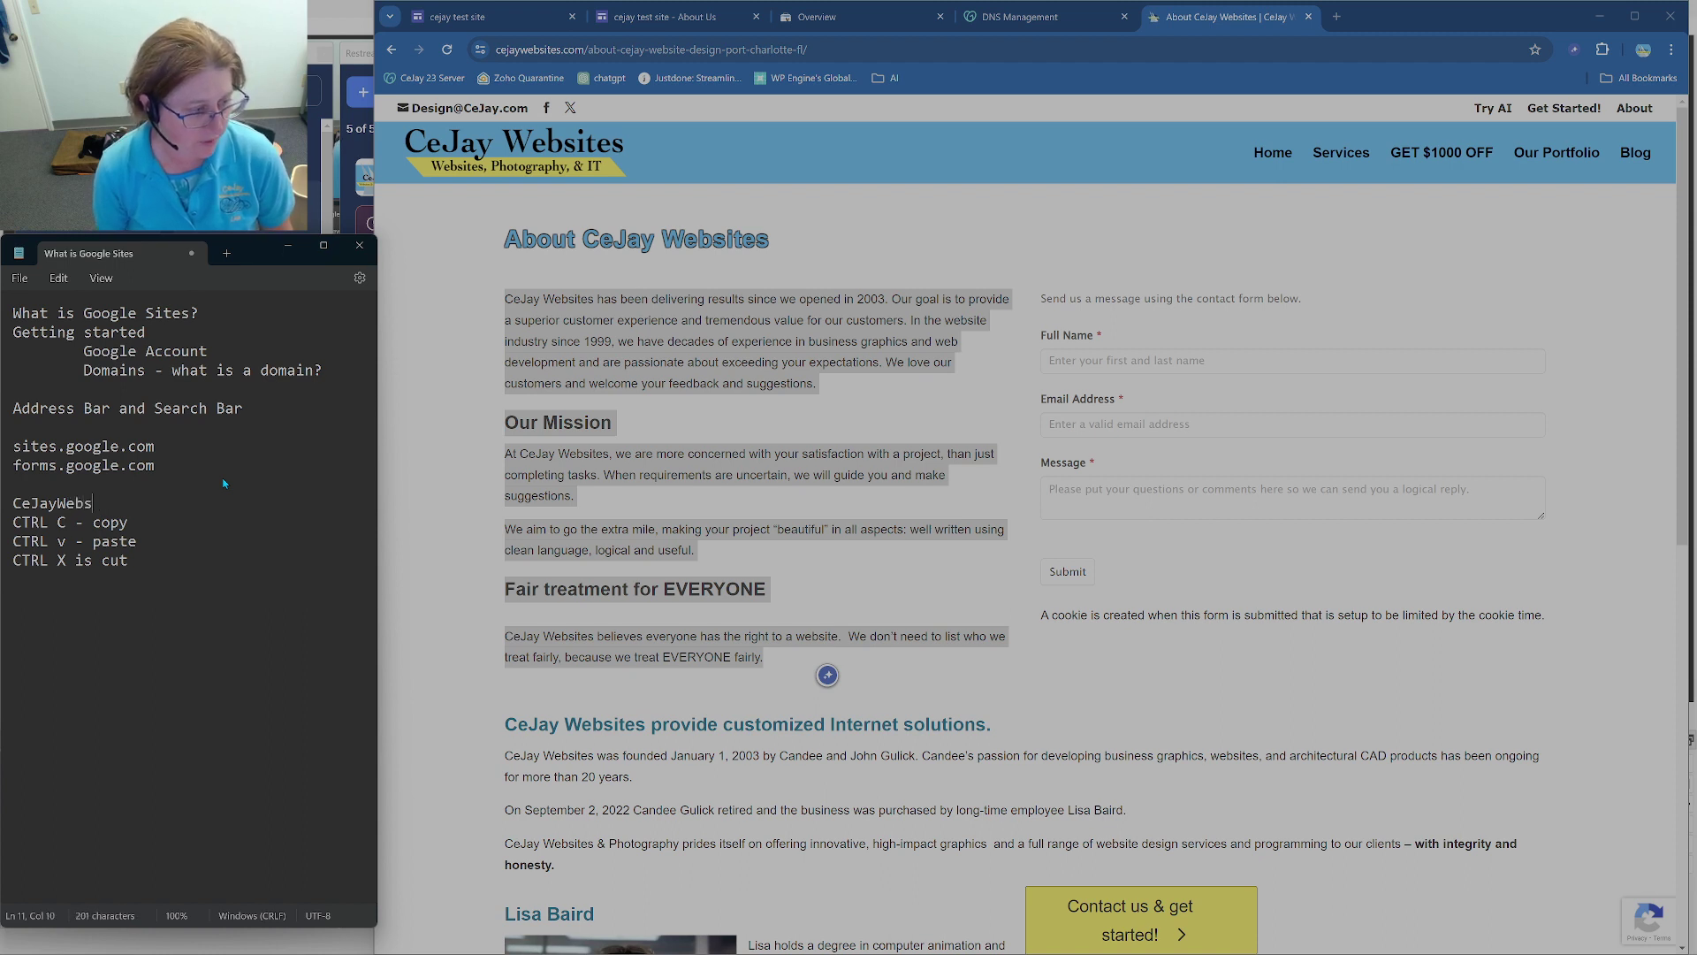
text(ites.com)
key(Return)
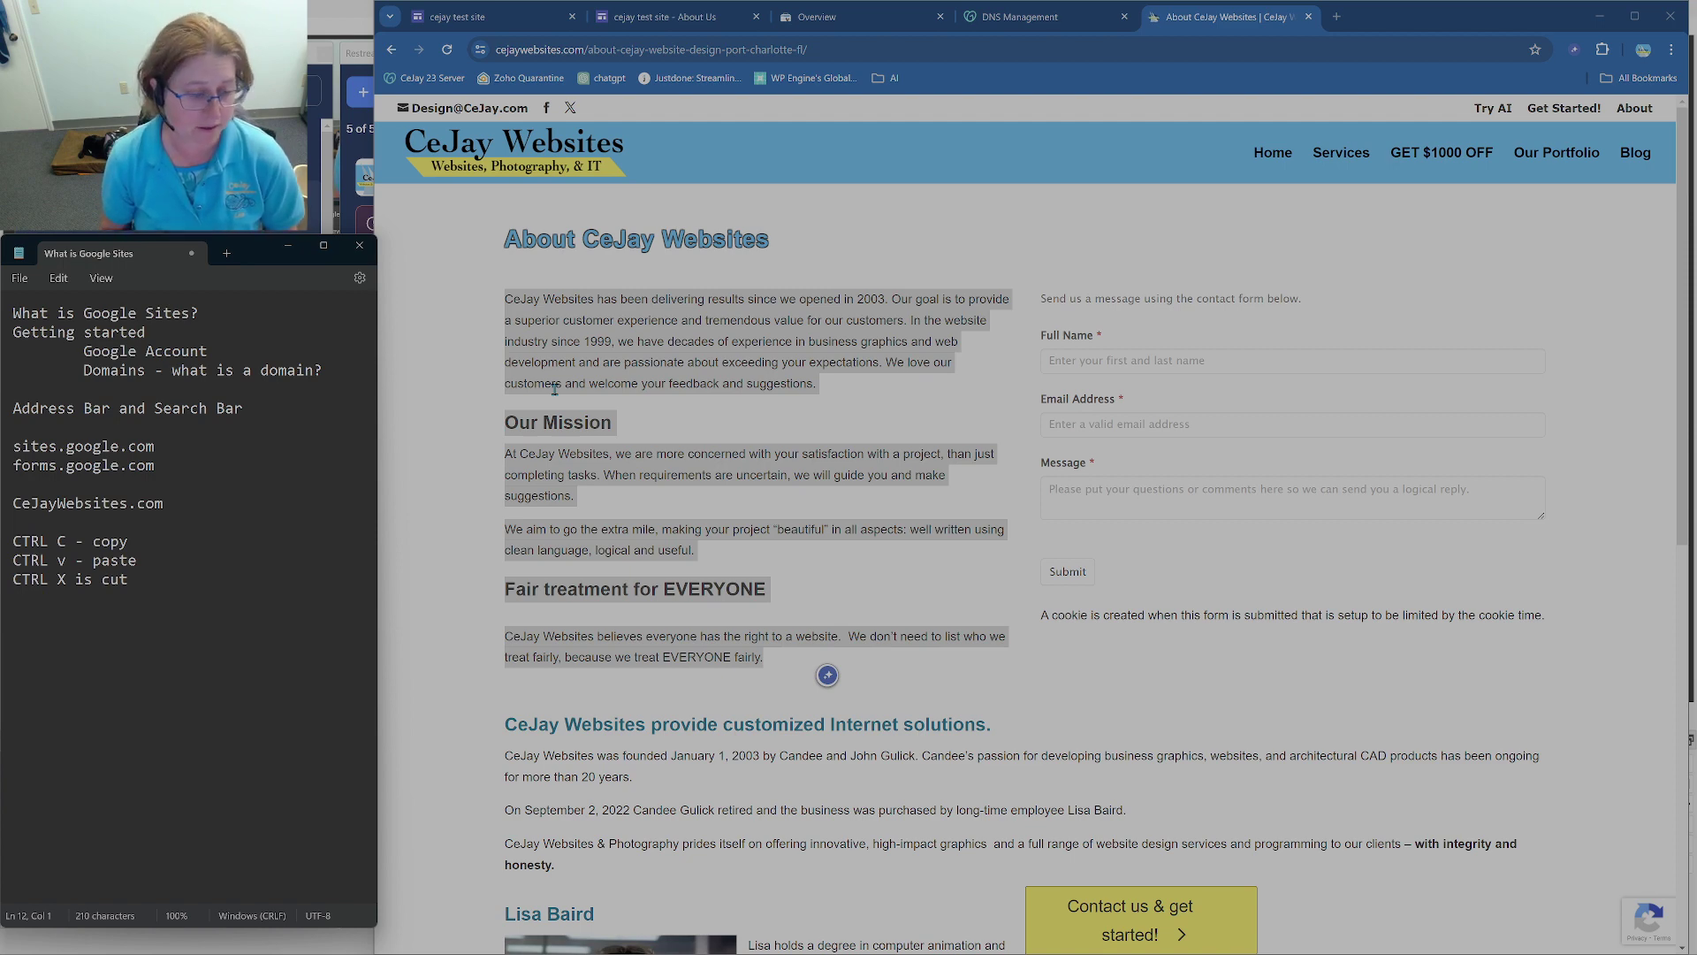
click(469, 16)
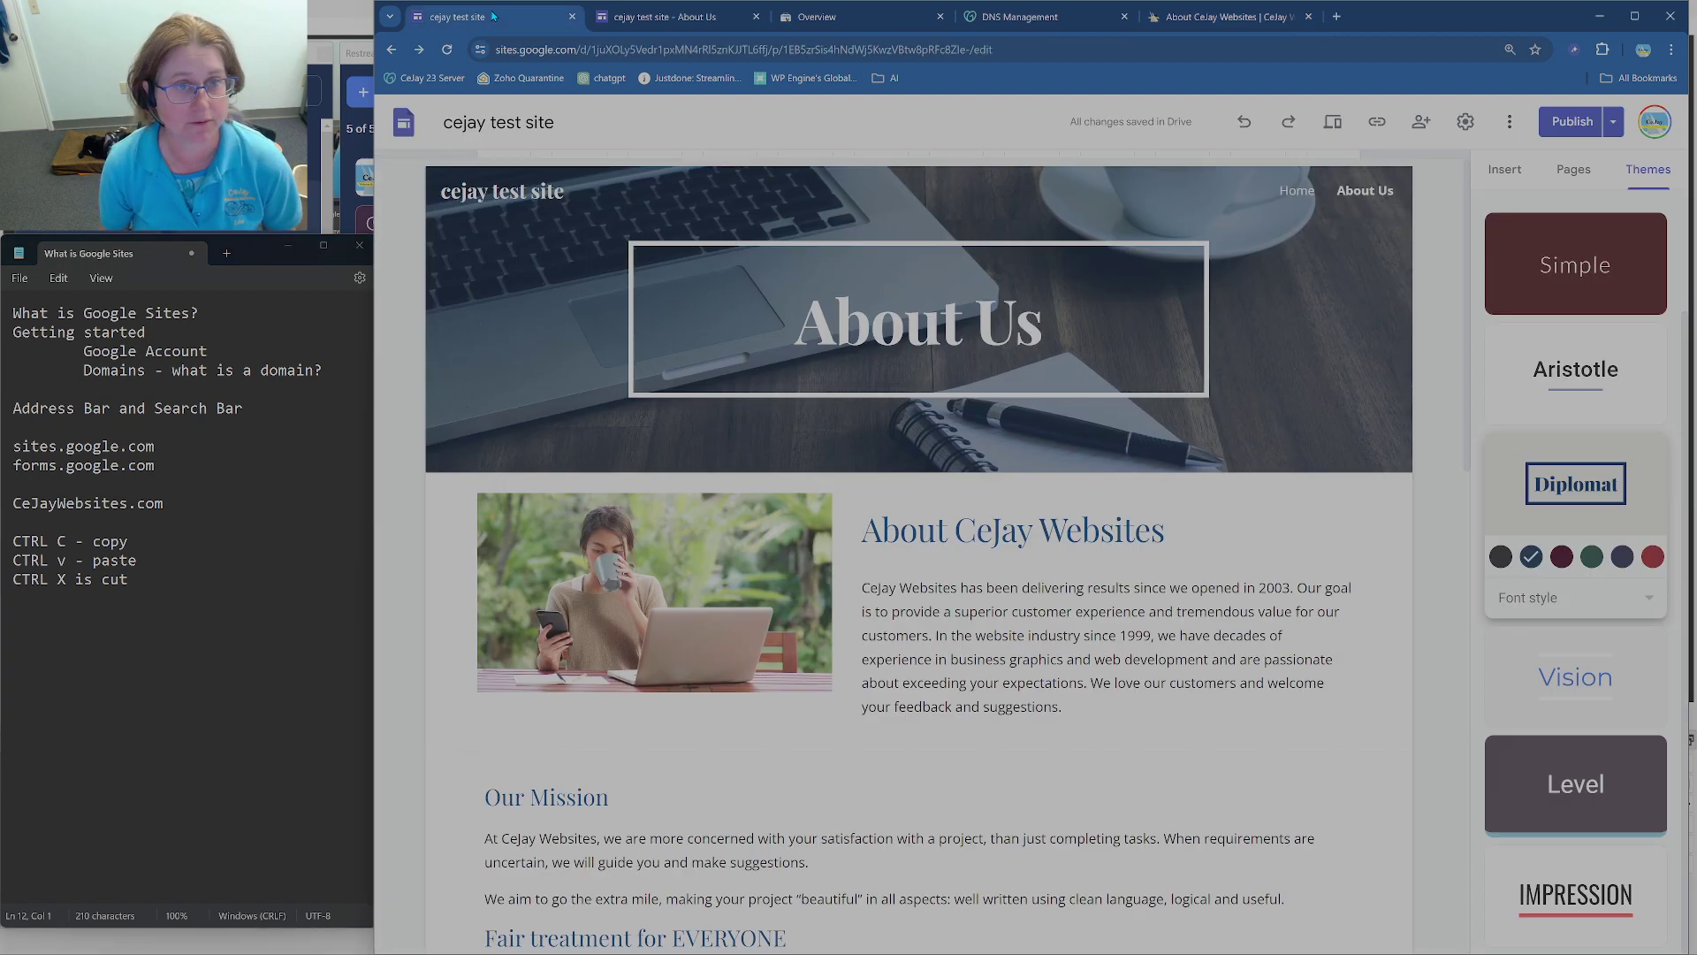